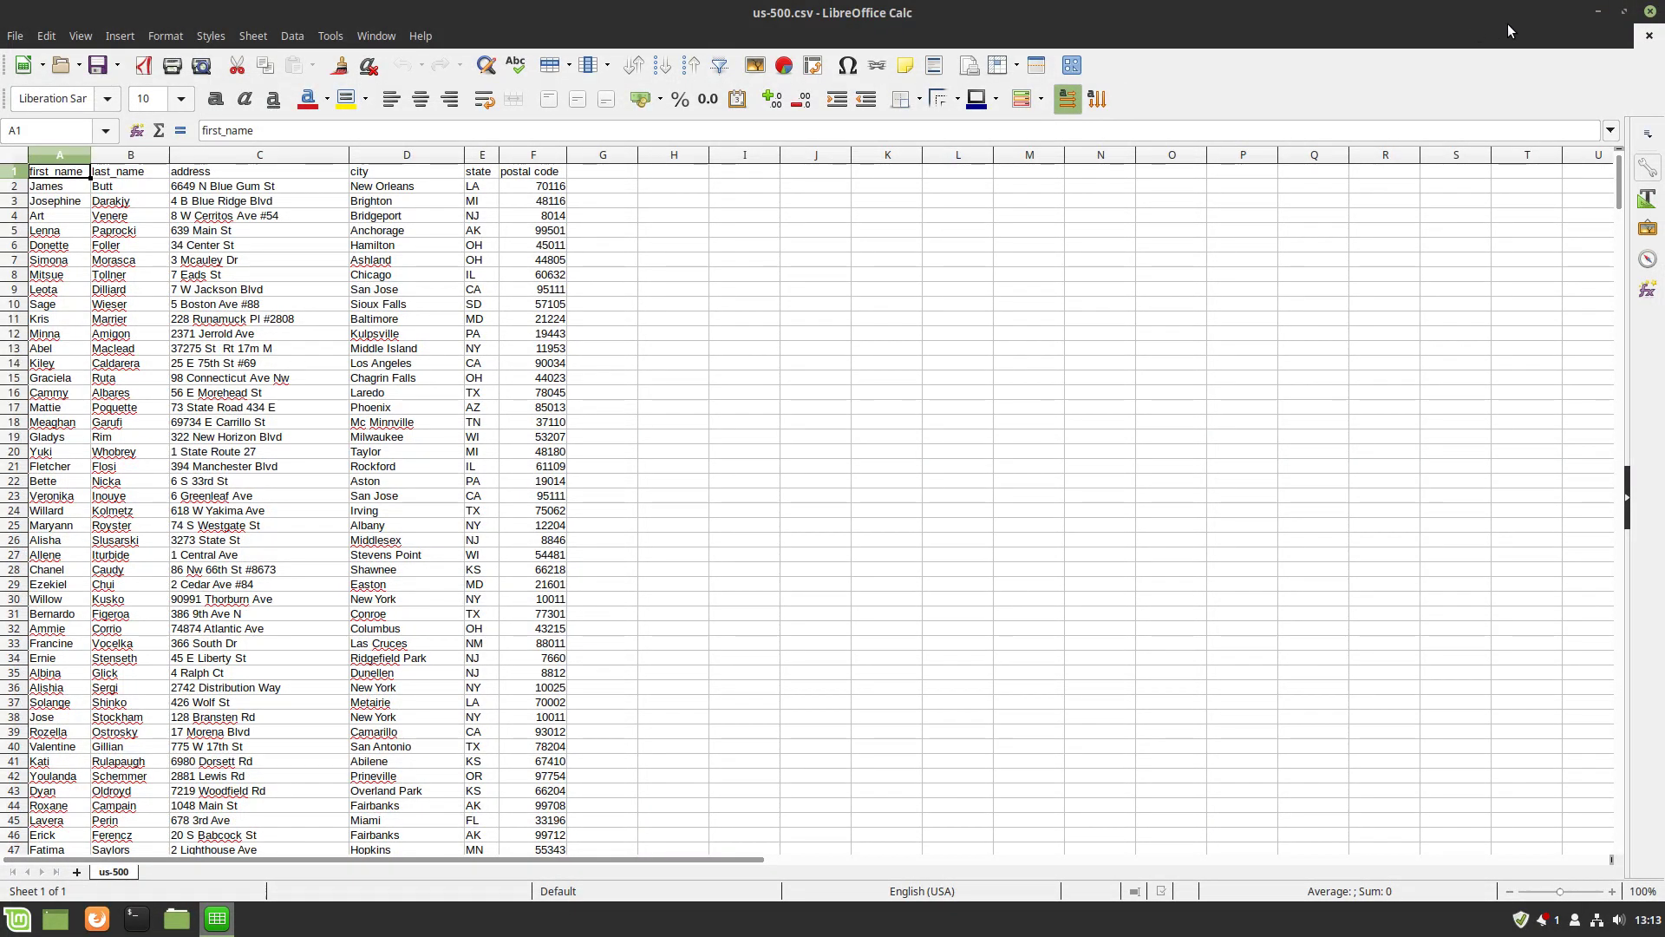
# - Close the us-500.csv spreadsheet, import moz-500.csv into Calc to examine its address column layout, and close it again
pyautogui.click(1651, 13)
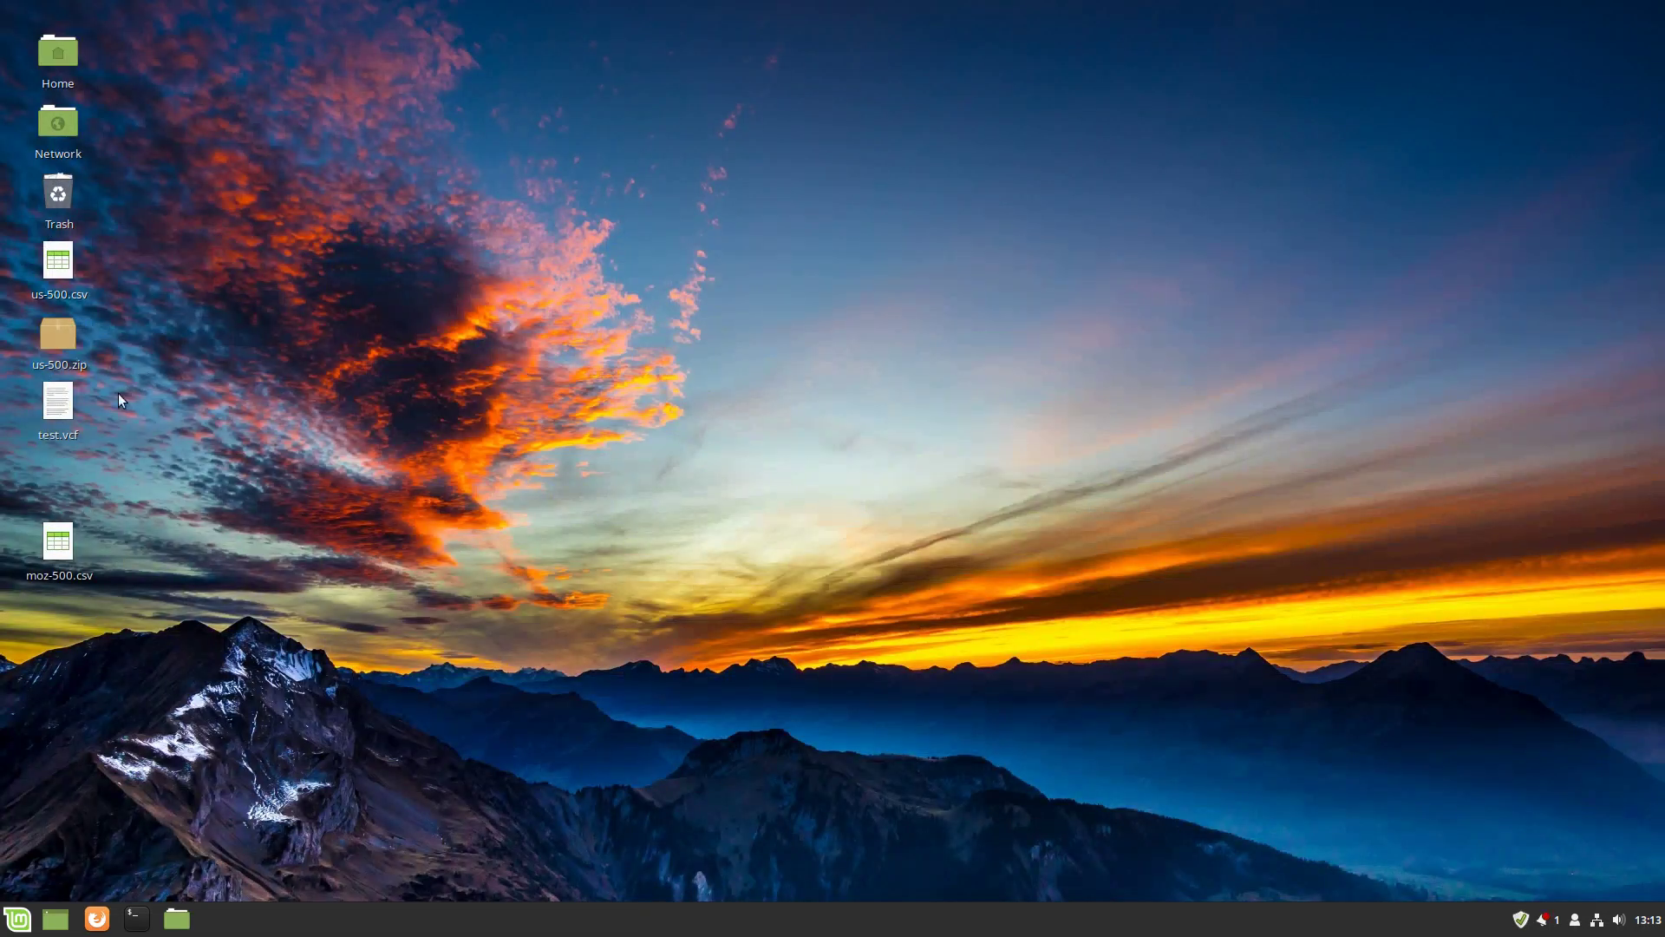
pyautogui.doubleClick(50, 554)
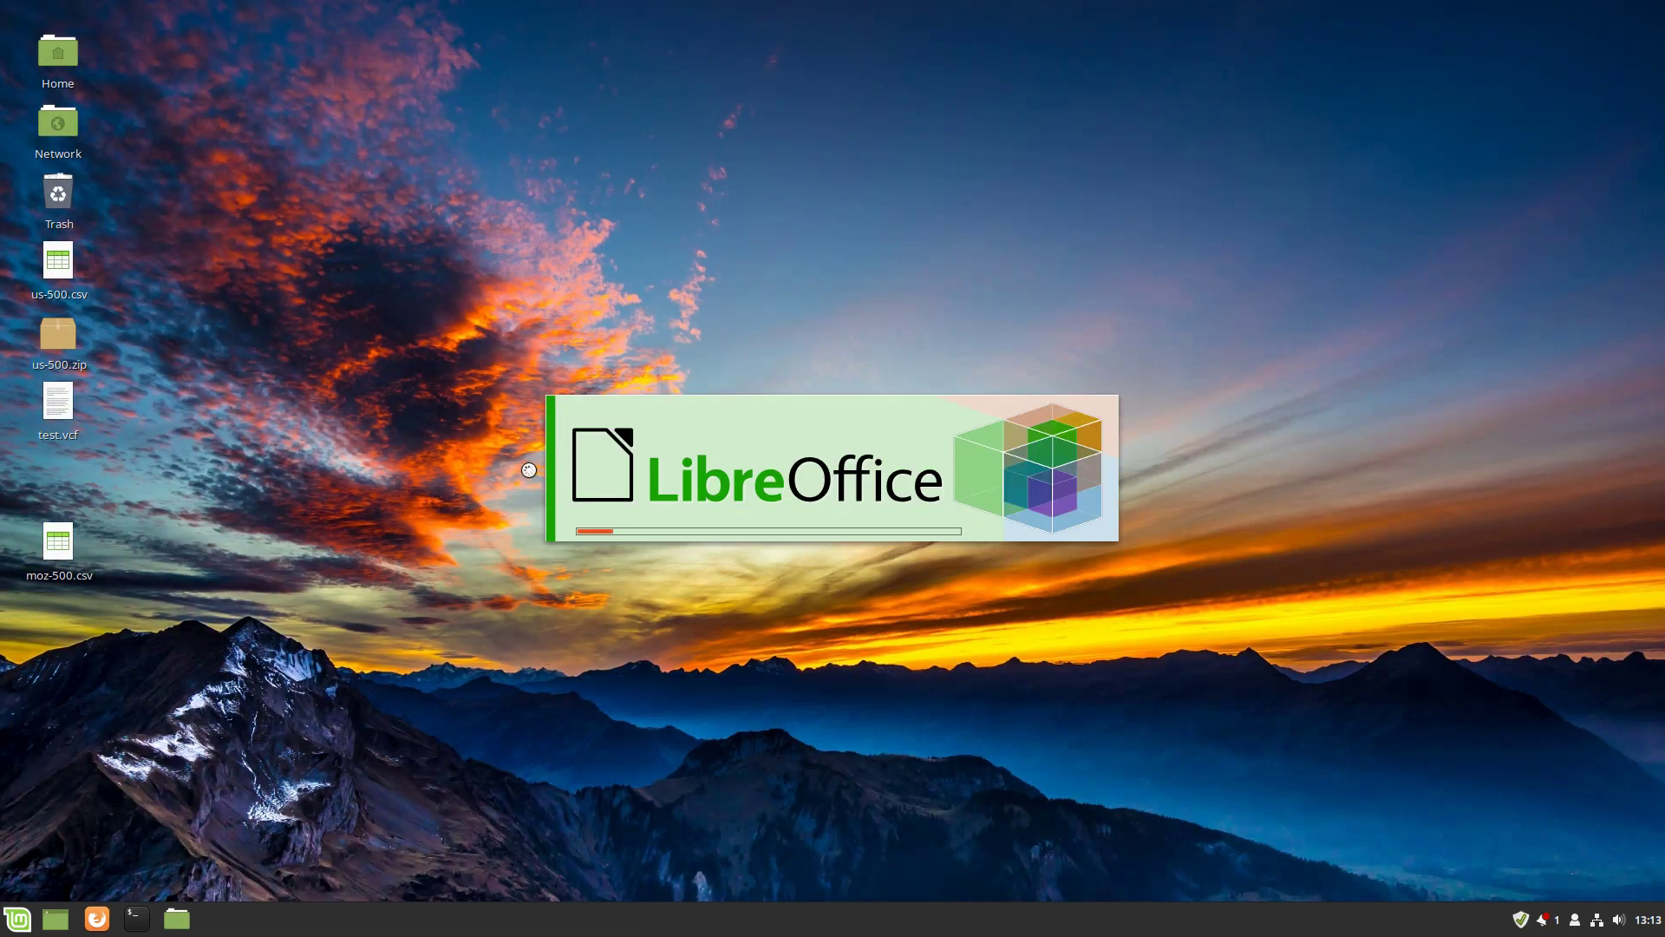
pyautogui.click(954, 689)
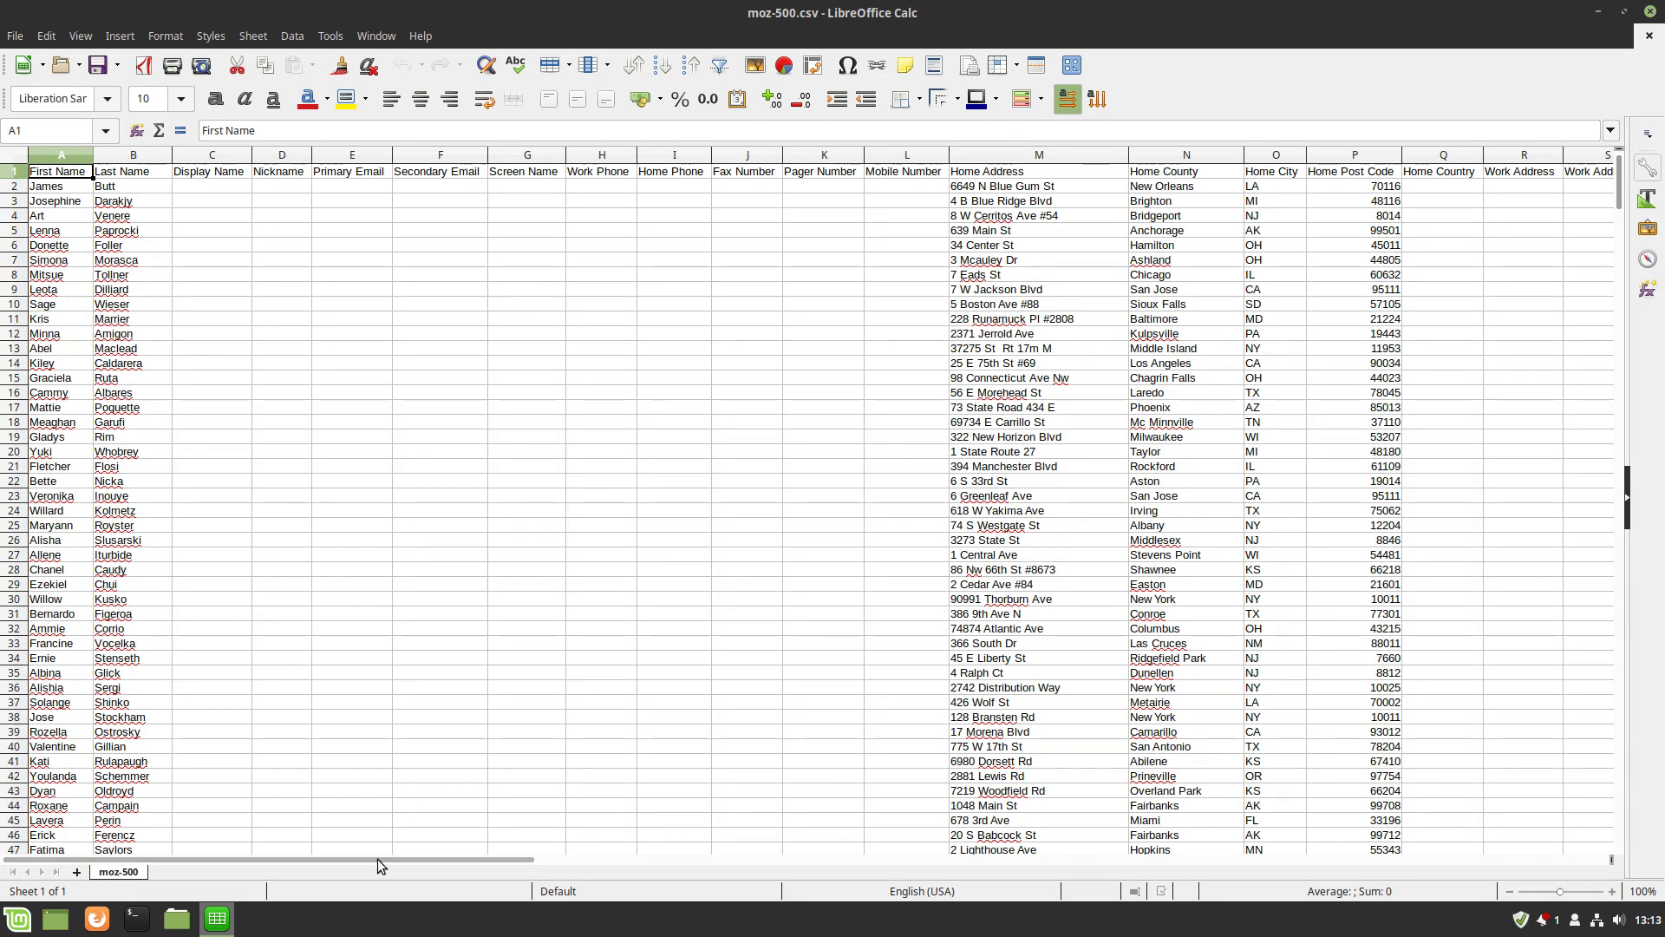
pyautogui.moveTo(406, 859); pyautogui.dragTo(148, 840)
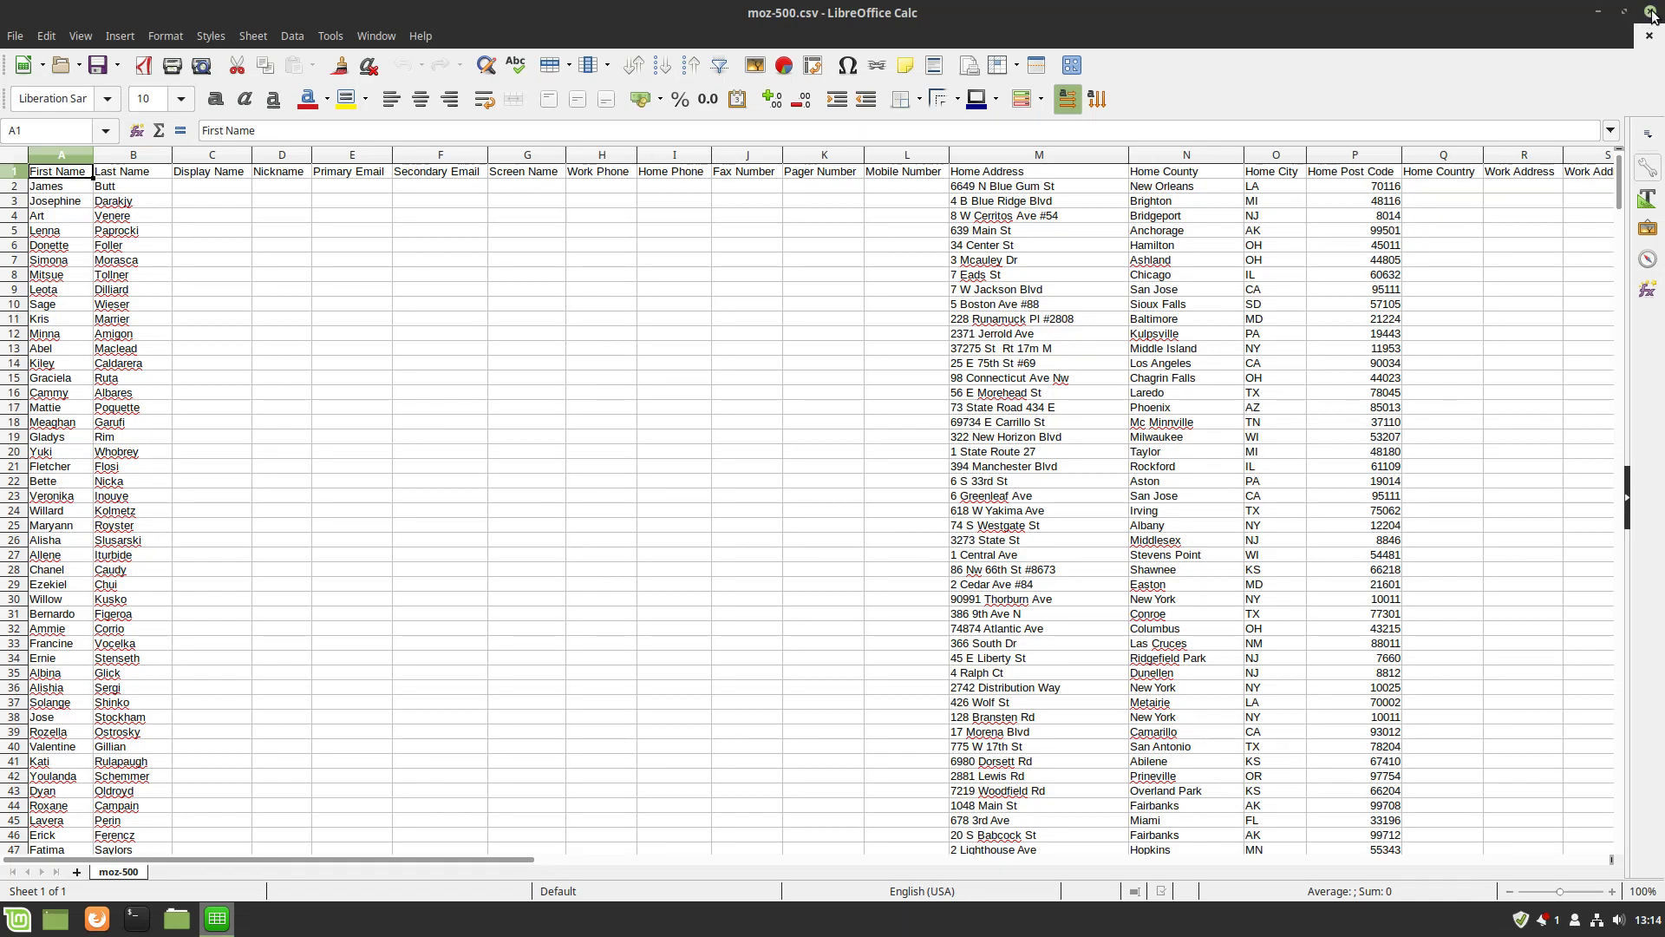
pyautogui.hotkey('ctrl', 'q')
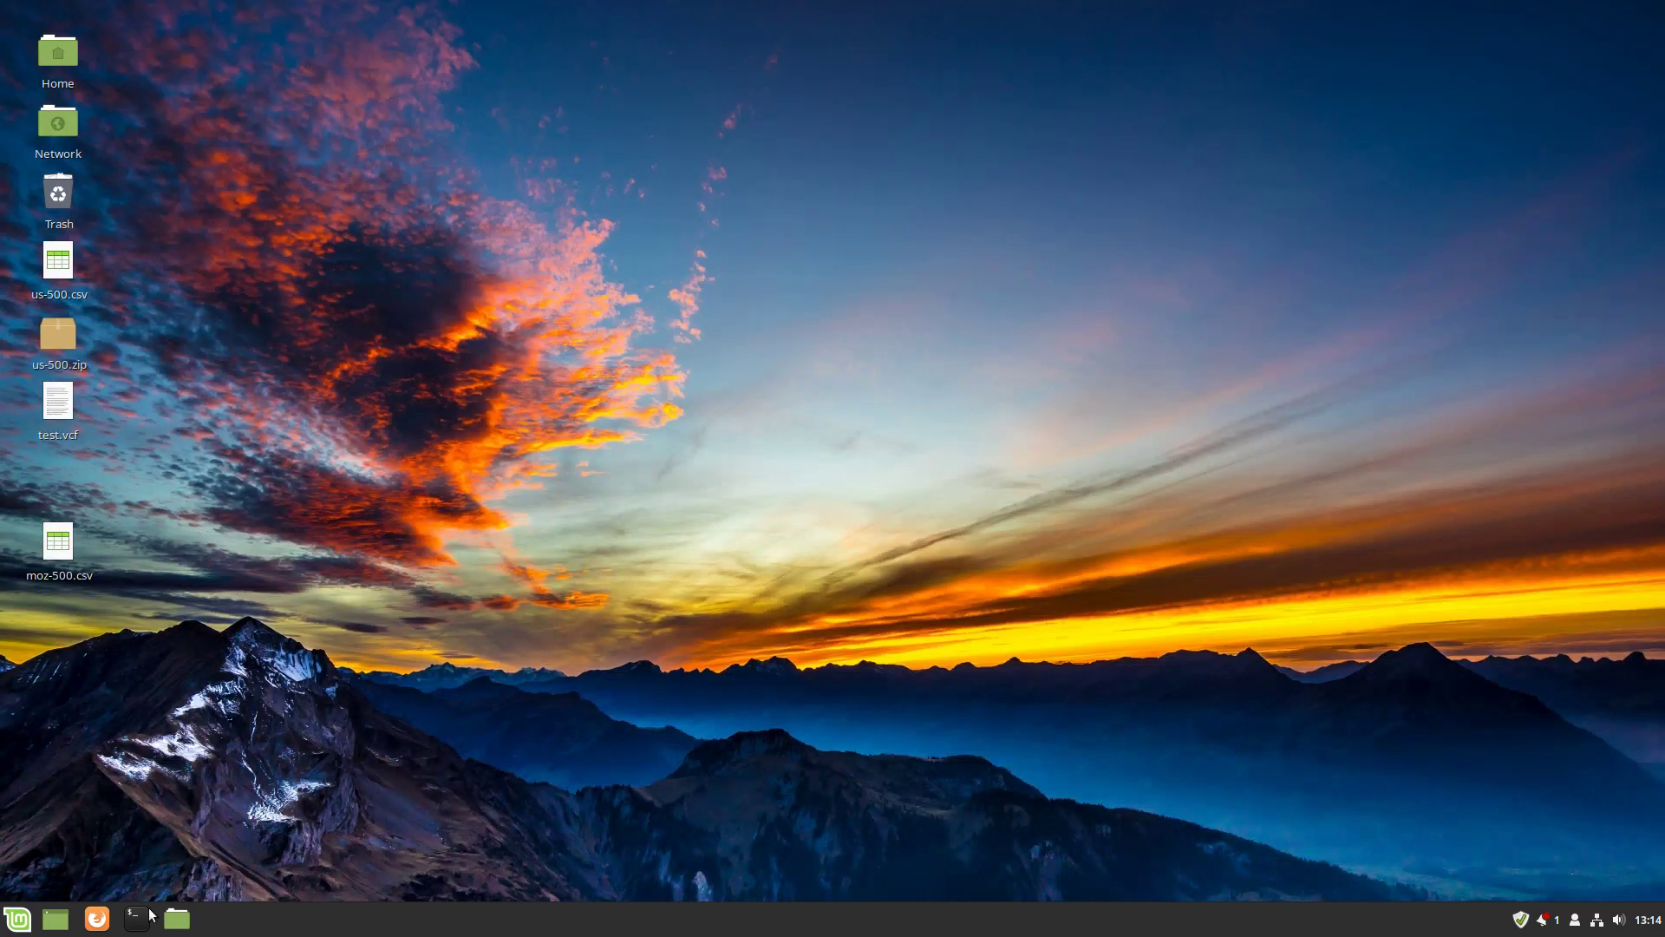
# - Switch to Evolution, show its Mail view and cancel the welcome account wizard
pyautogui.click(18, 920)
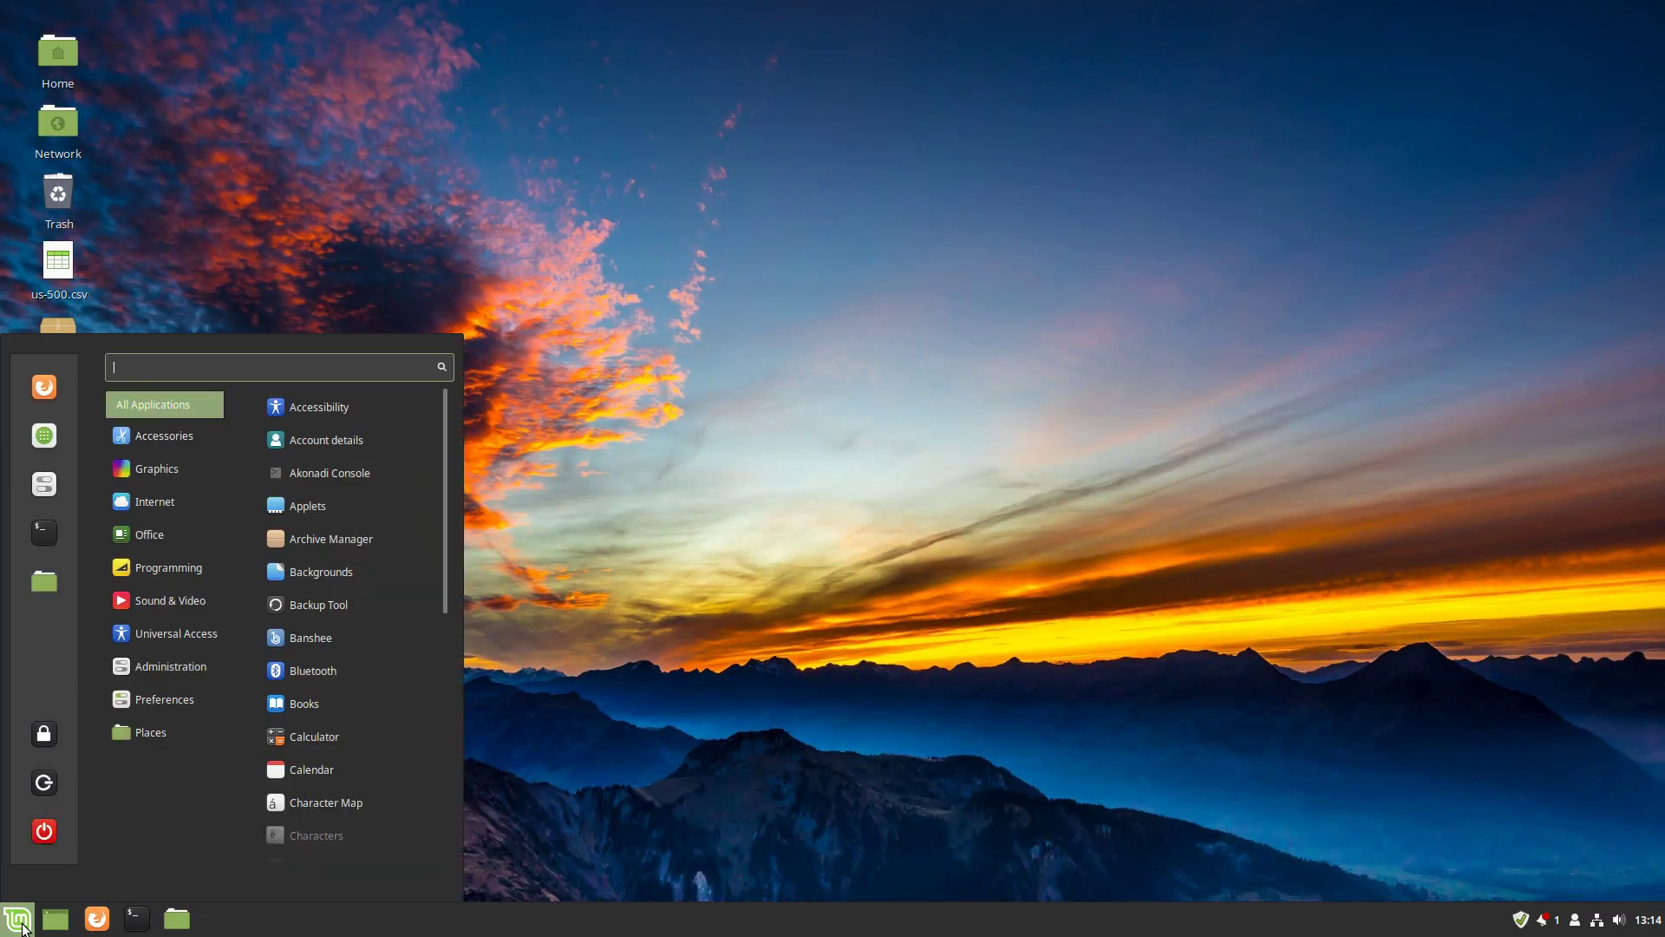
pyautogui.write('evol')
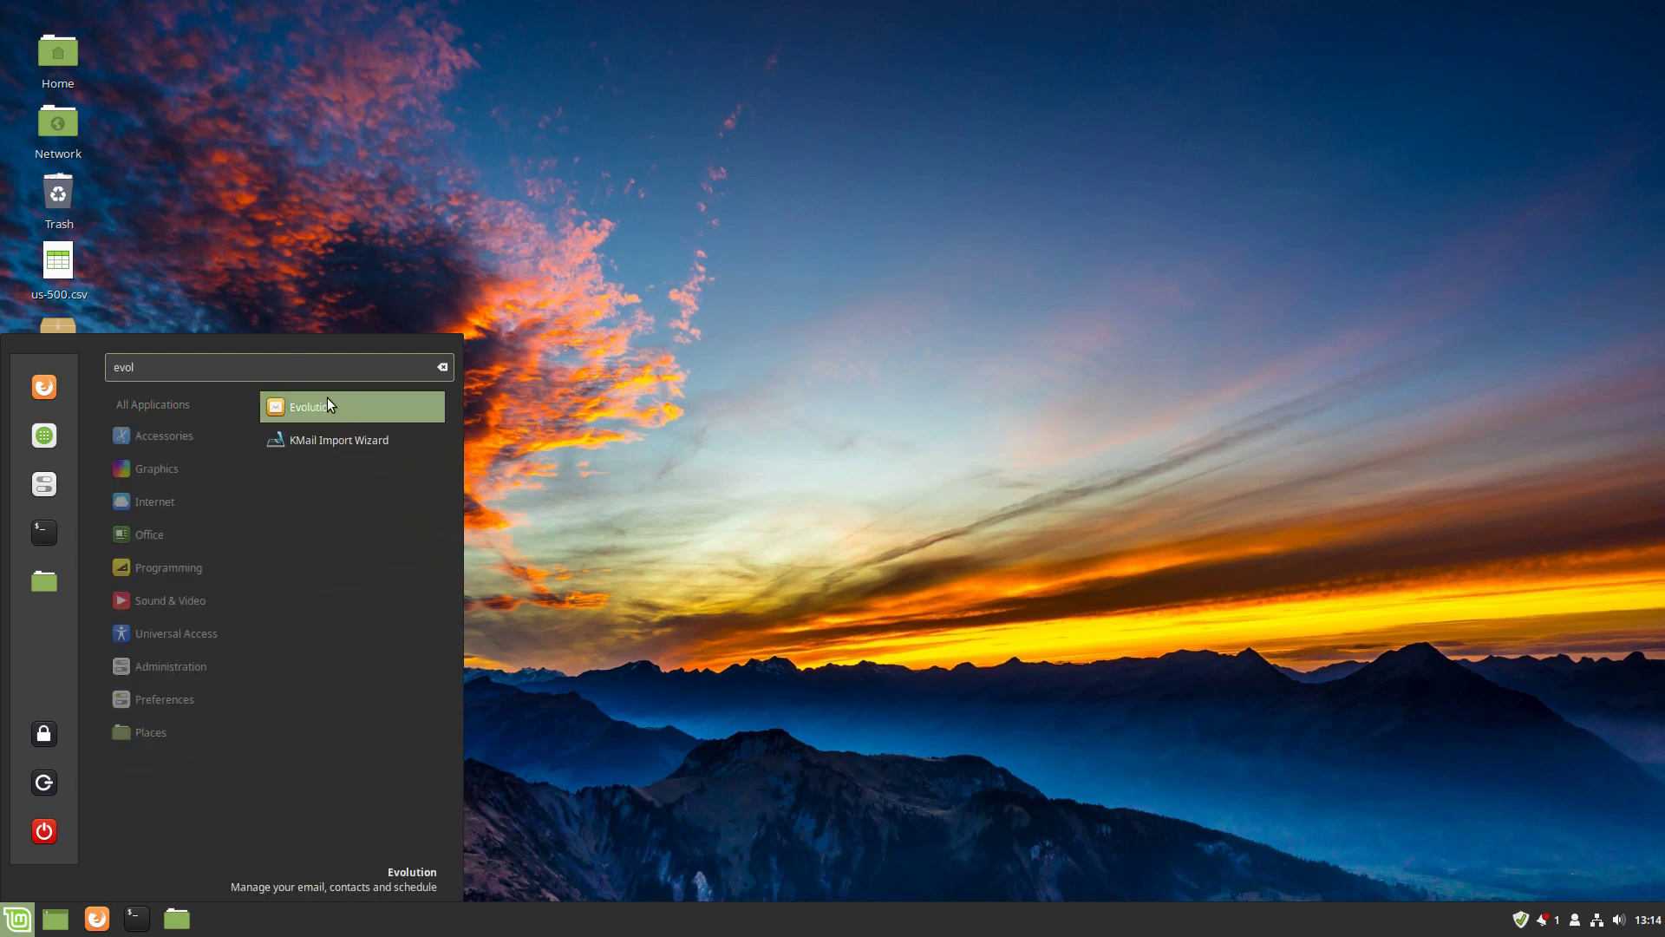
pyautogui.click(328, 404)
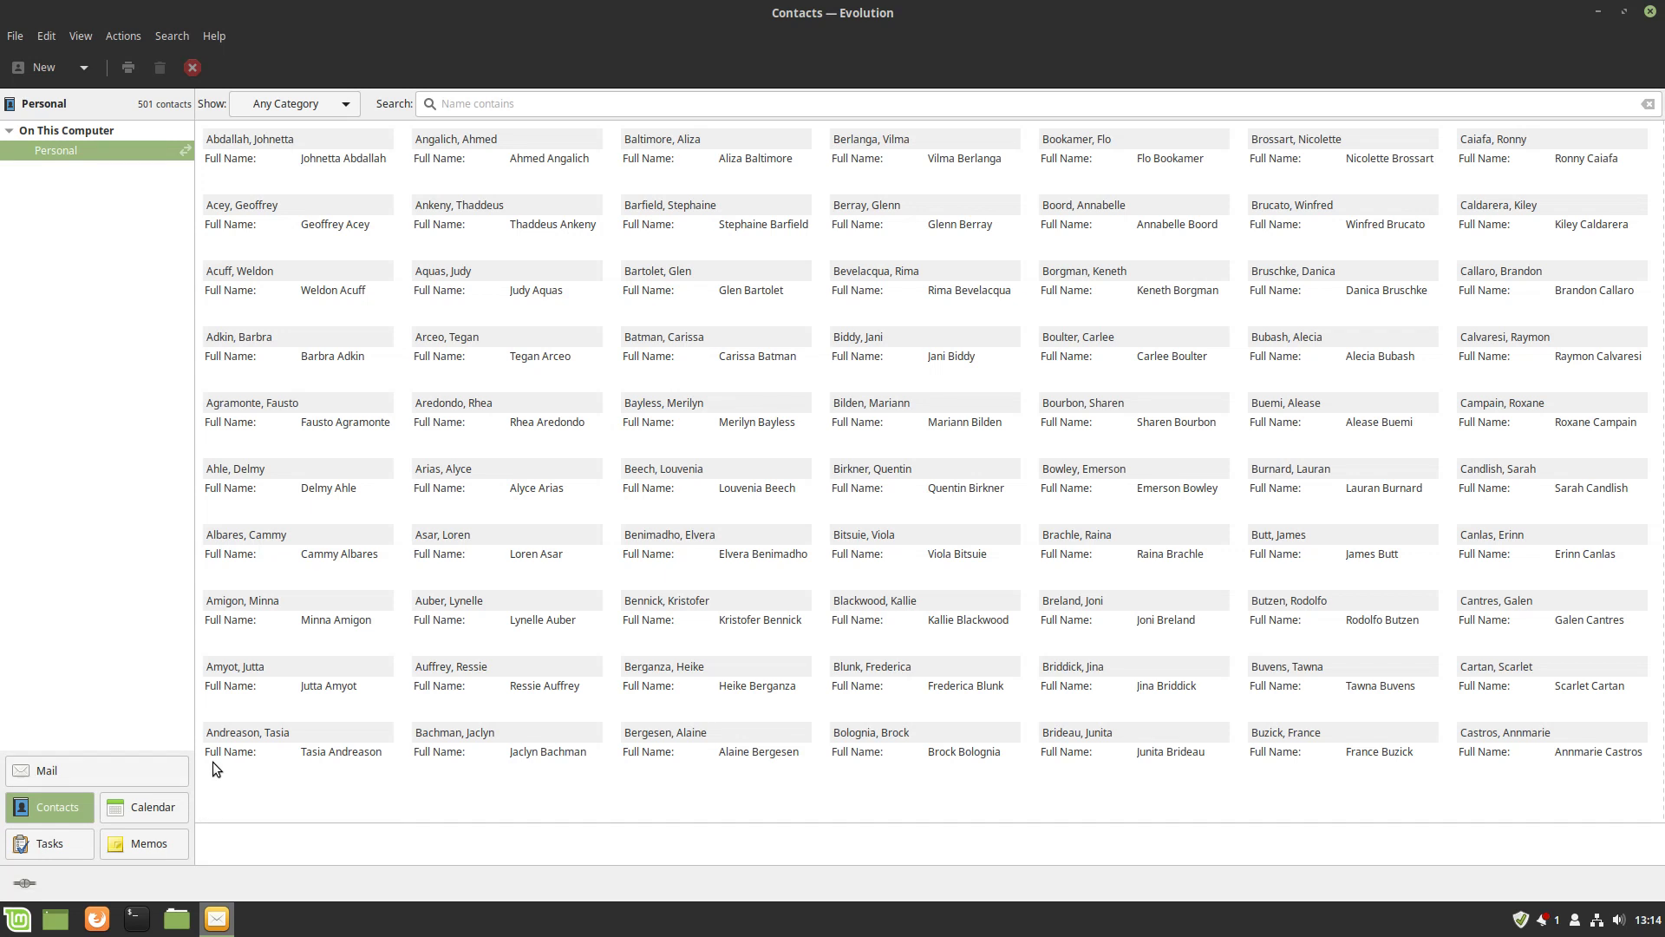
pyautogui.click(80, 772)
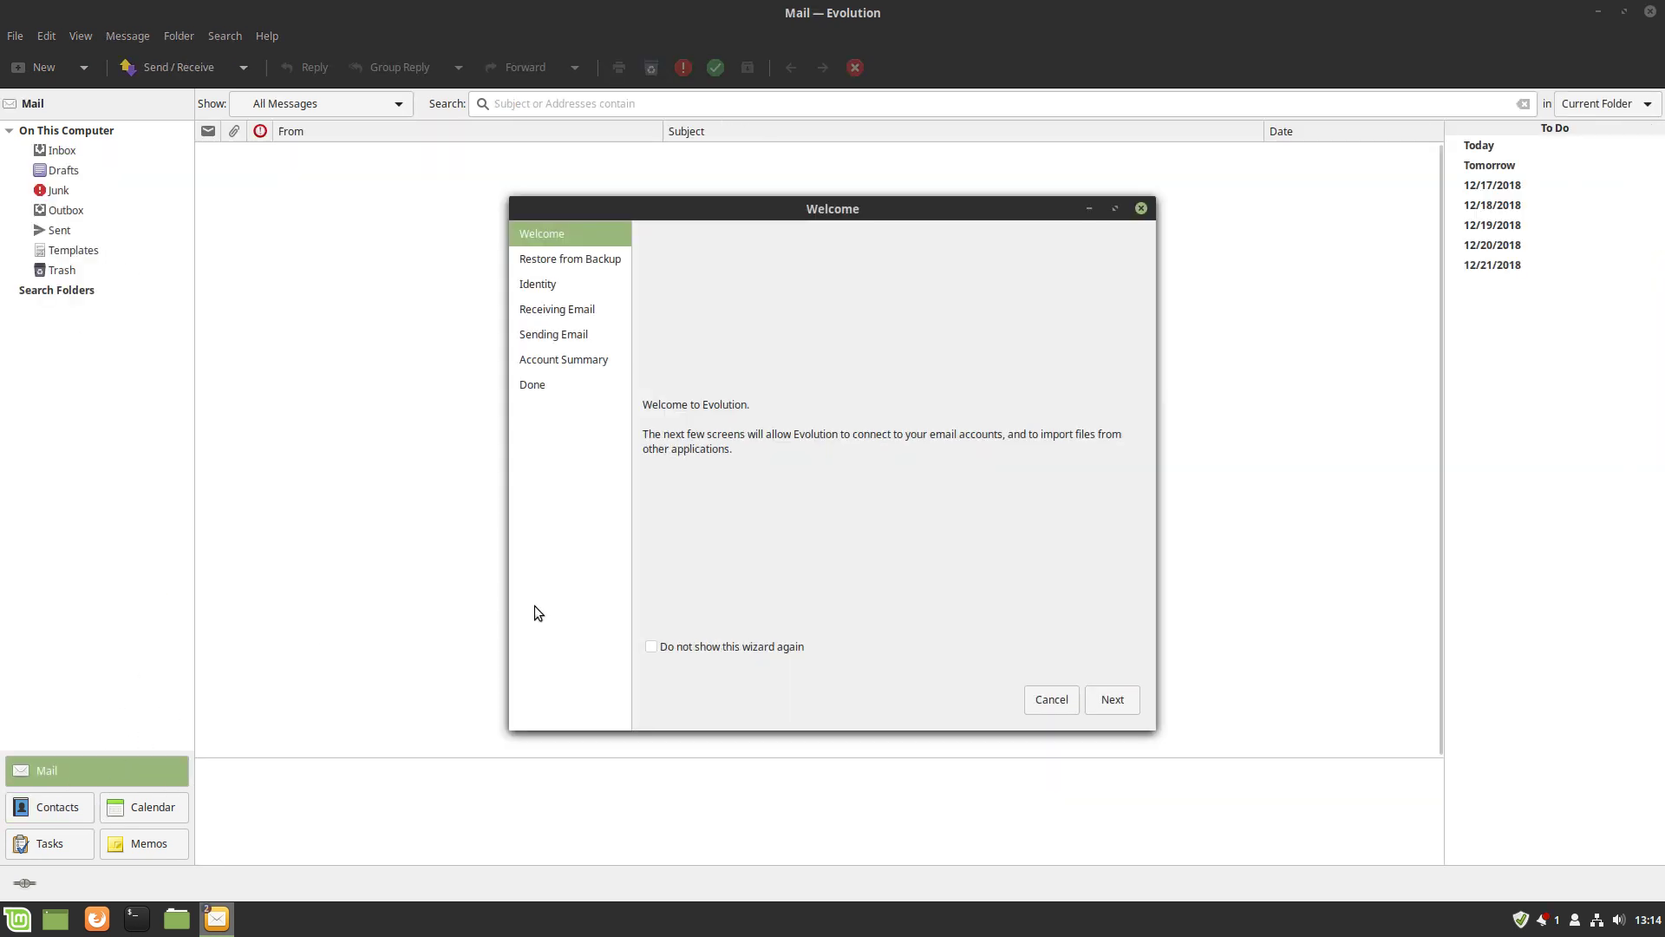
pyautogui.click(1054, 701)
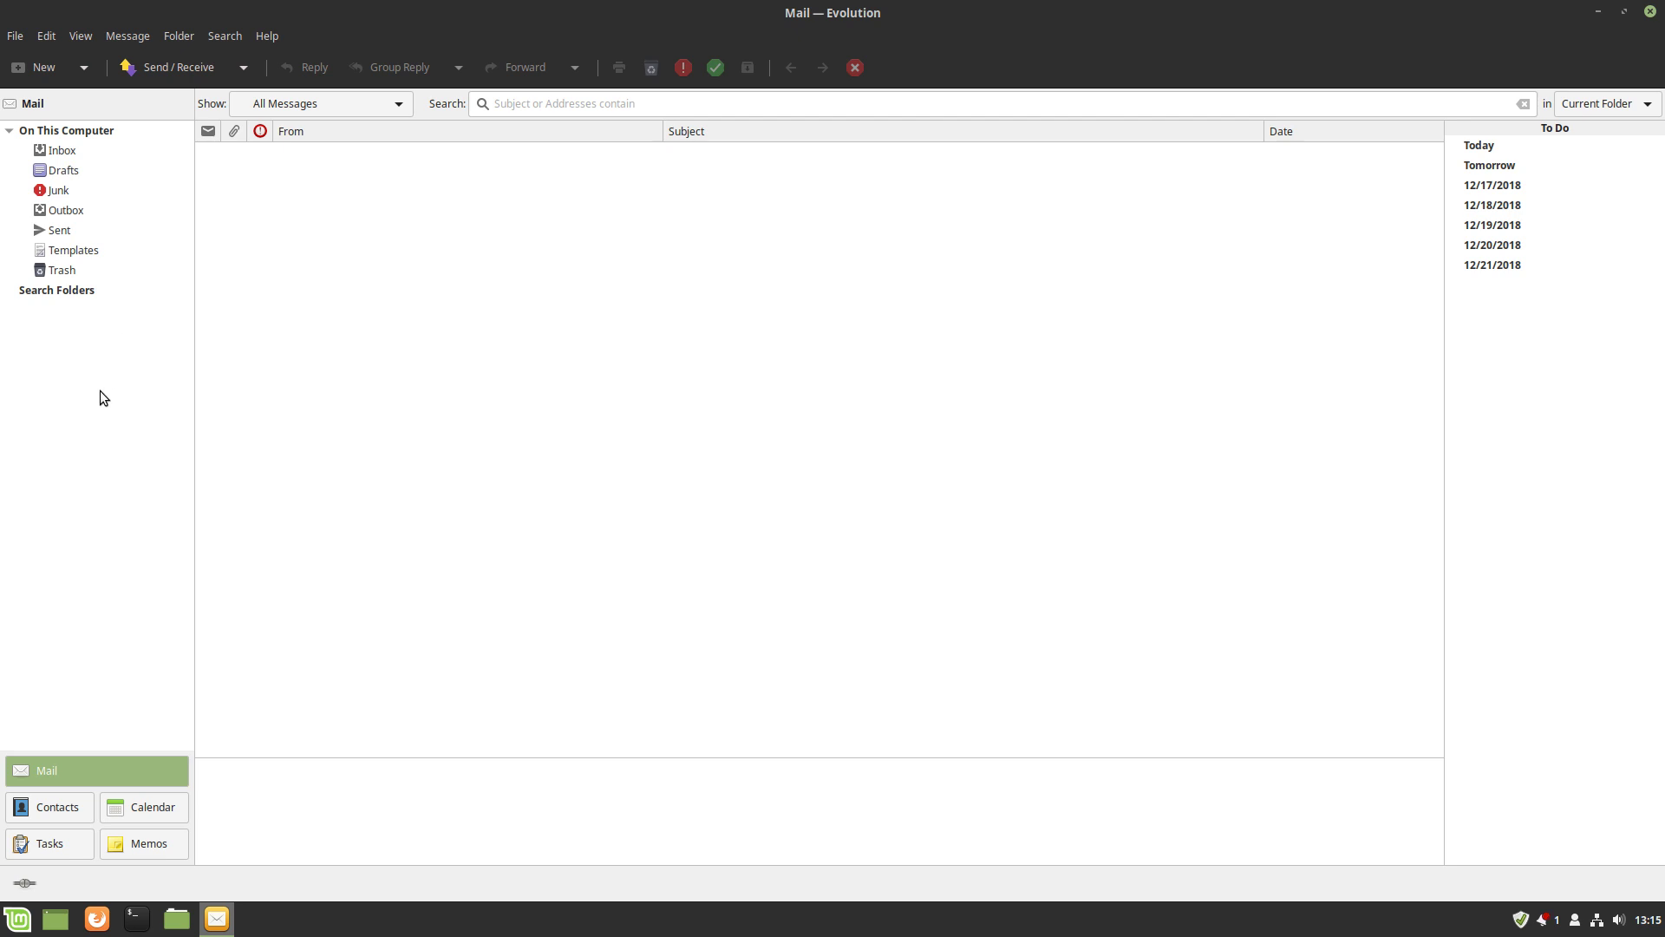
# - Examine one Personal contact's mailing address in the Evolution address book, closing the contact editor and Evolution after viewing
pyautogui.click(56, 801)
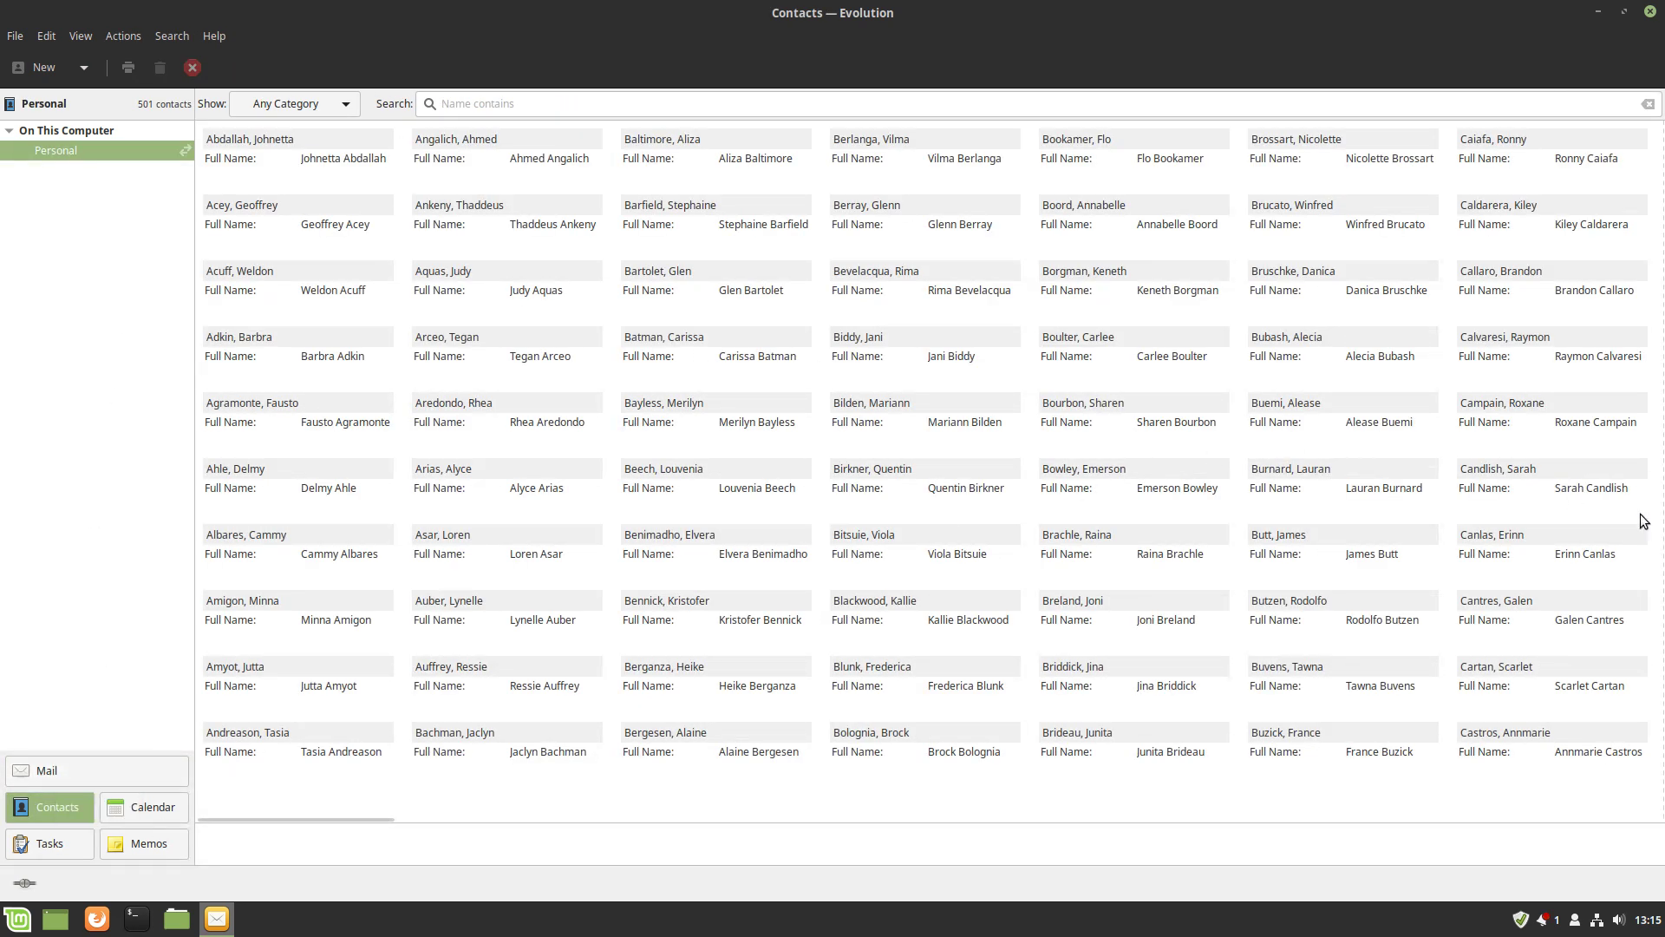
pyautogui.doubleClick(637, 345)
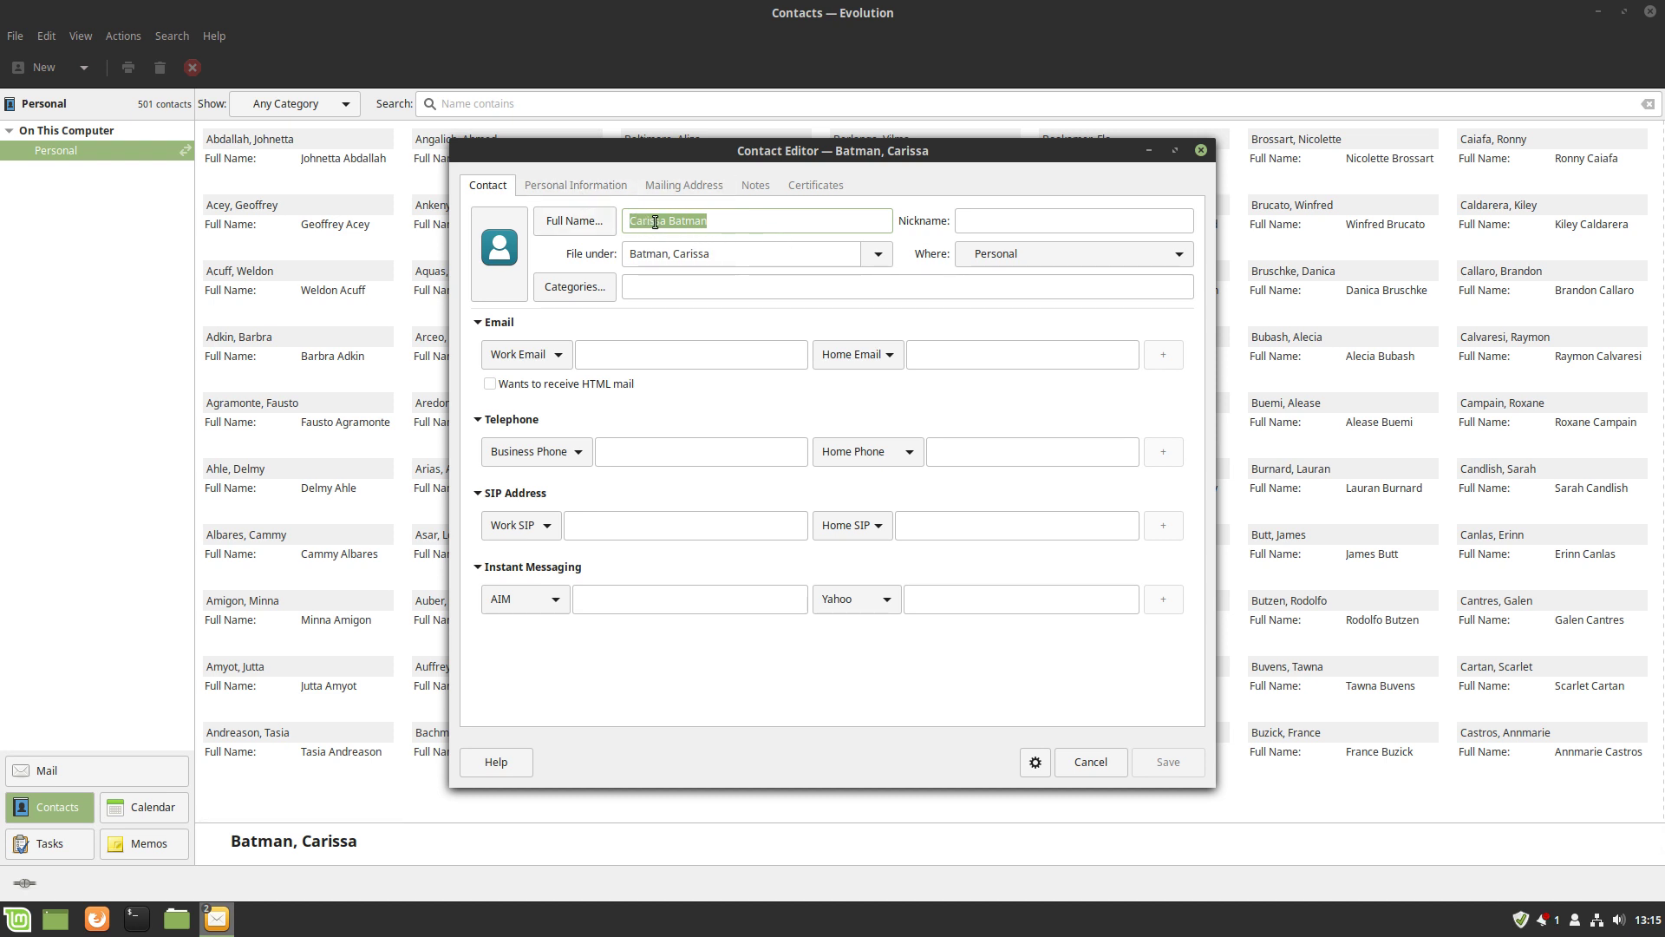
pyautogui.click(689, 184)
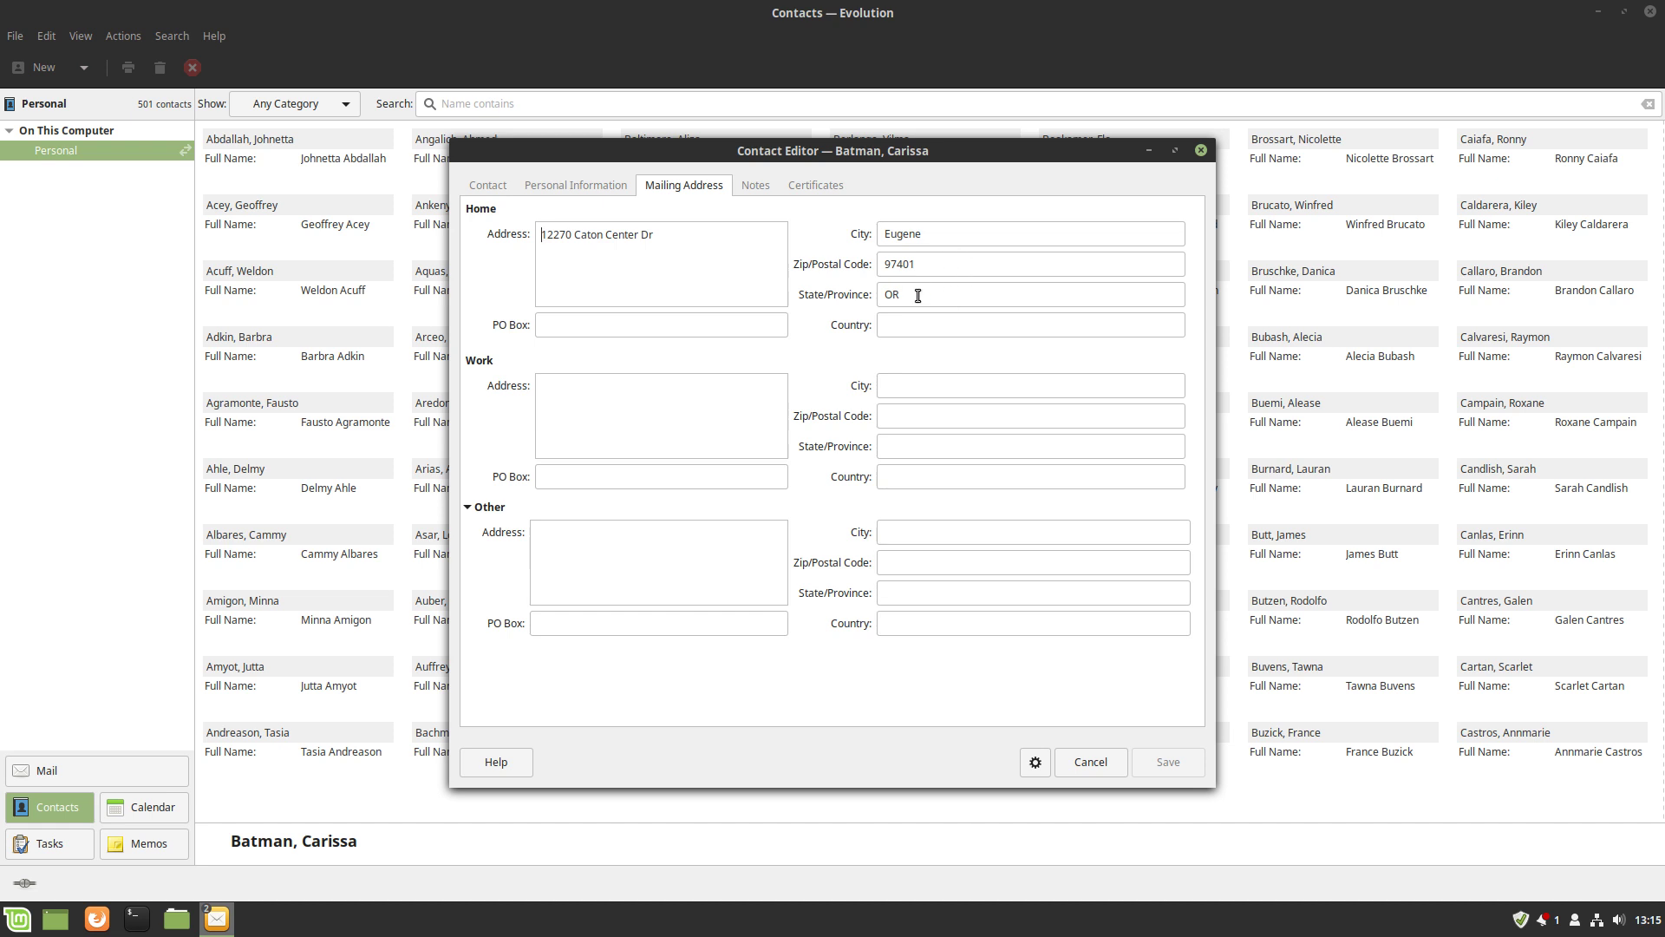
pyautogui.click(1201, 152)
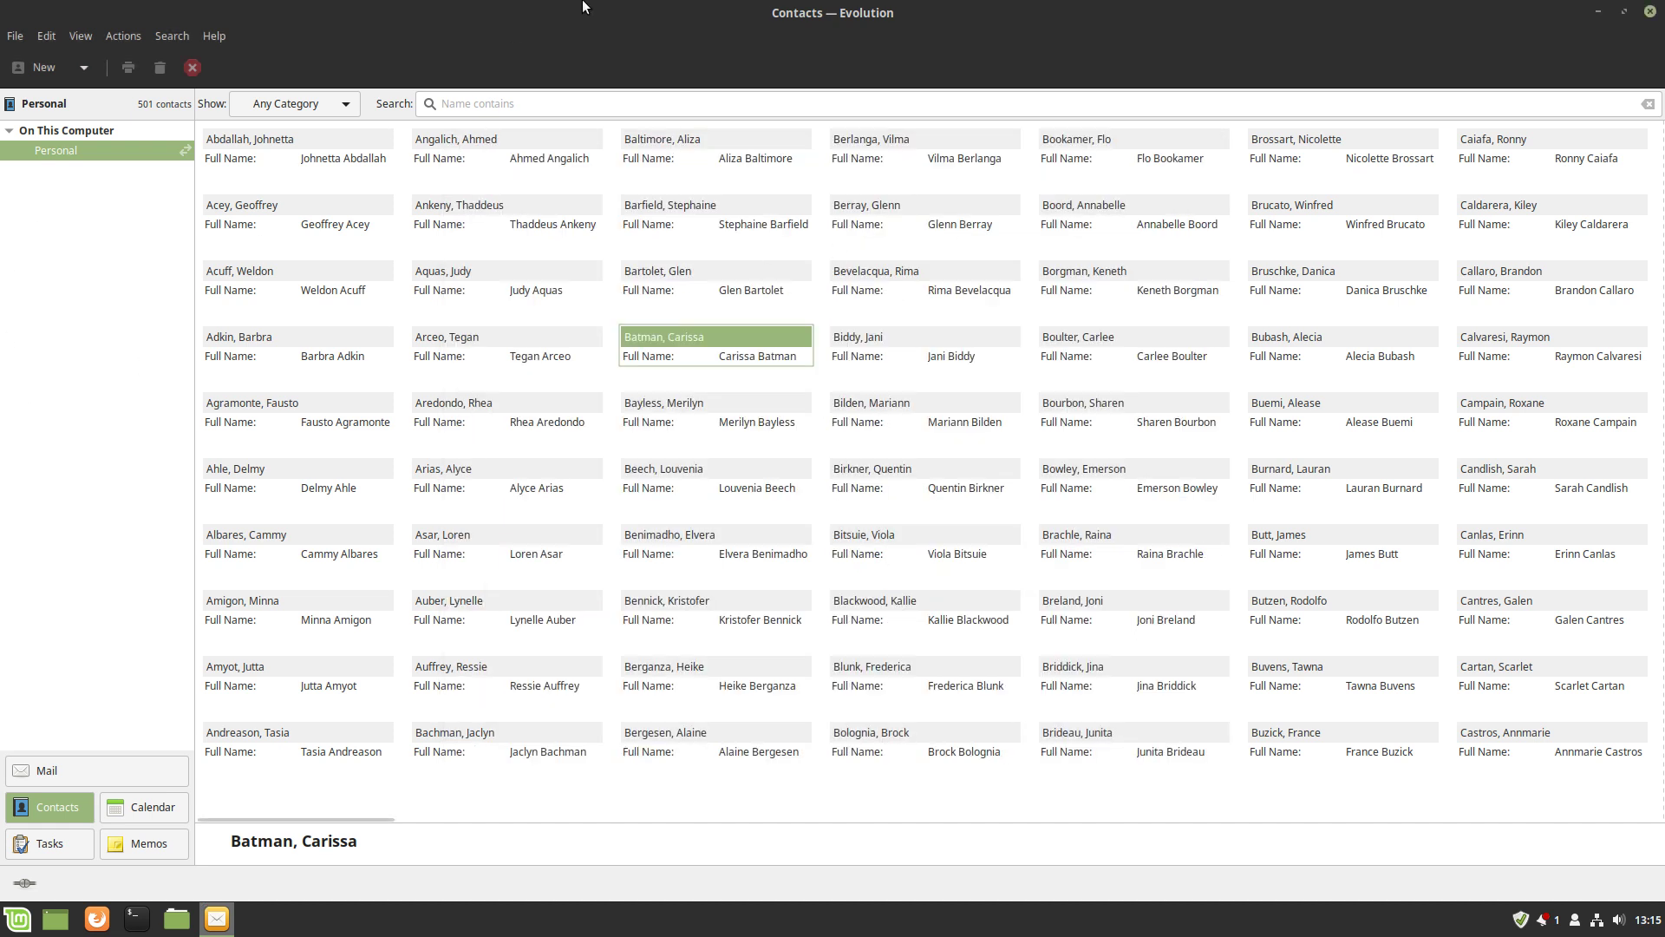
pyautogui.click(1650, 12)
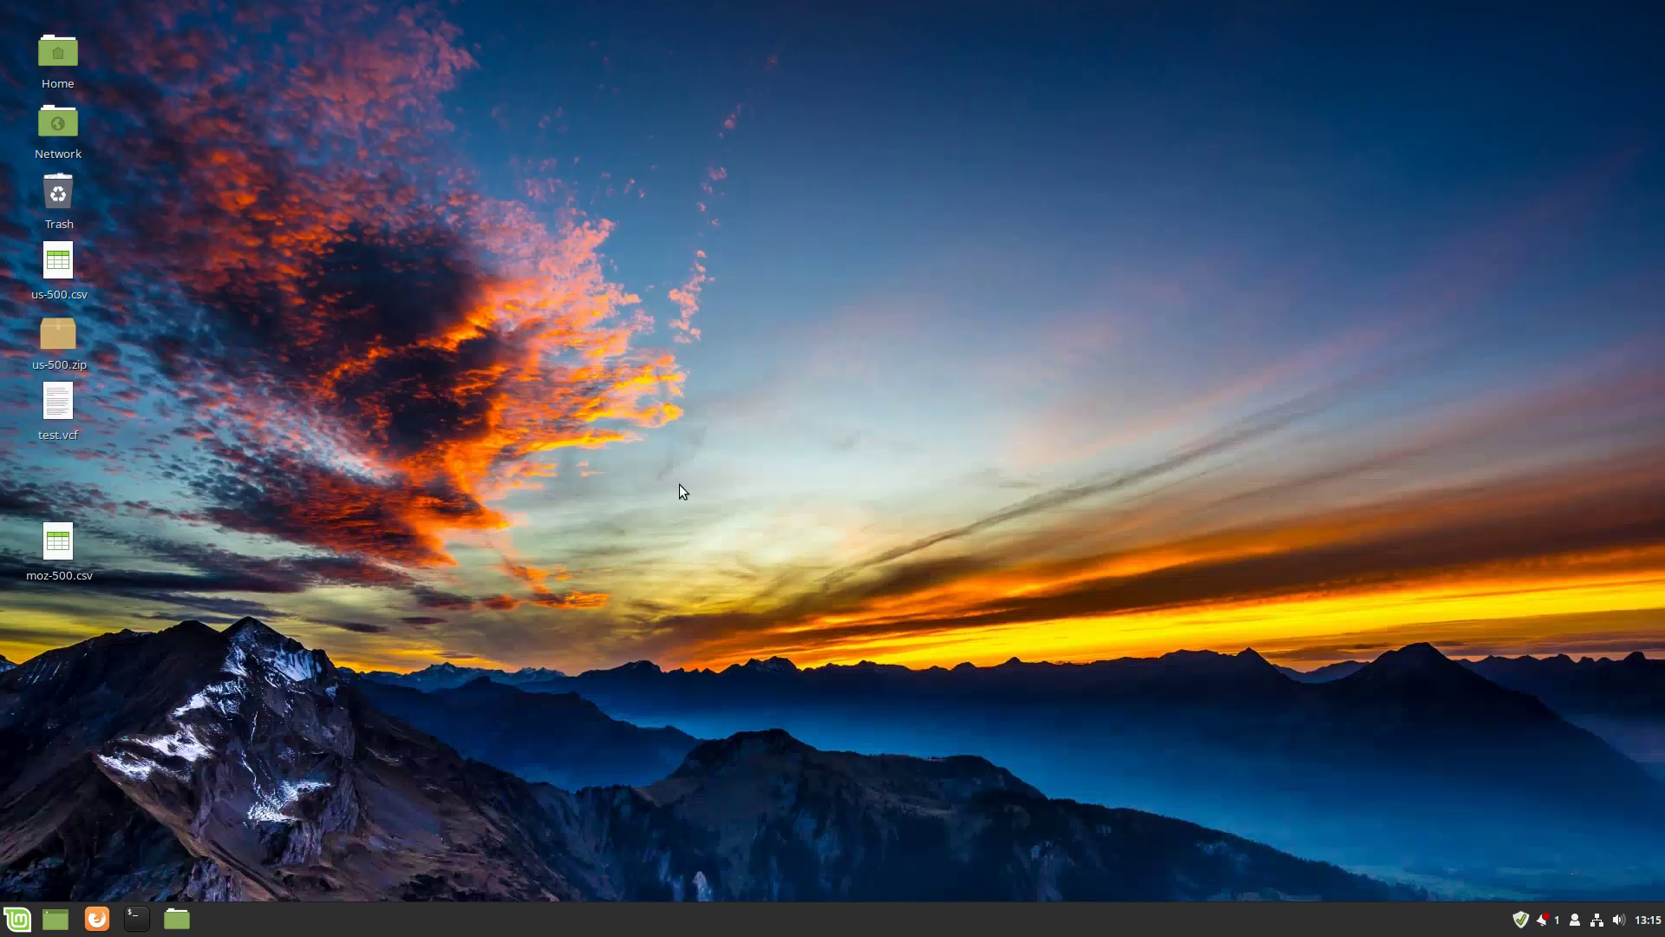
# - Switch to Software Manager and search for evolution to check the installed Evolution and LibreOffice-evolution packages
pyautogui.click(18, 919)
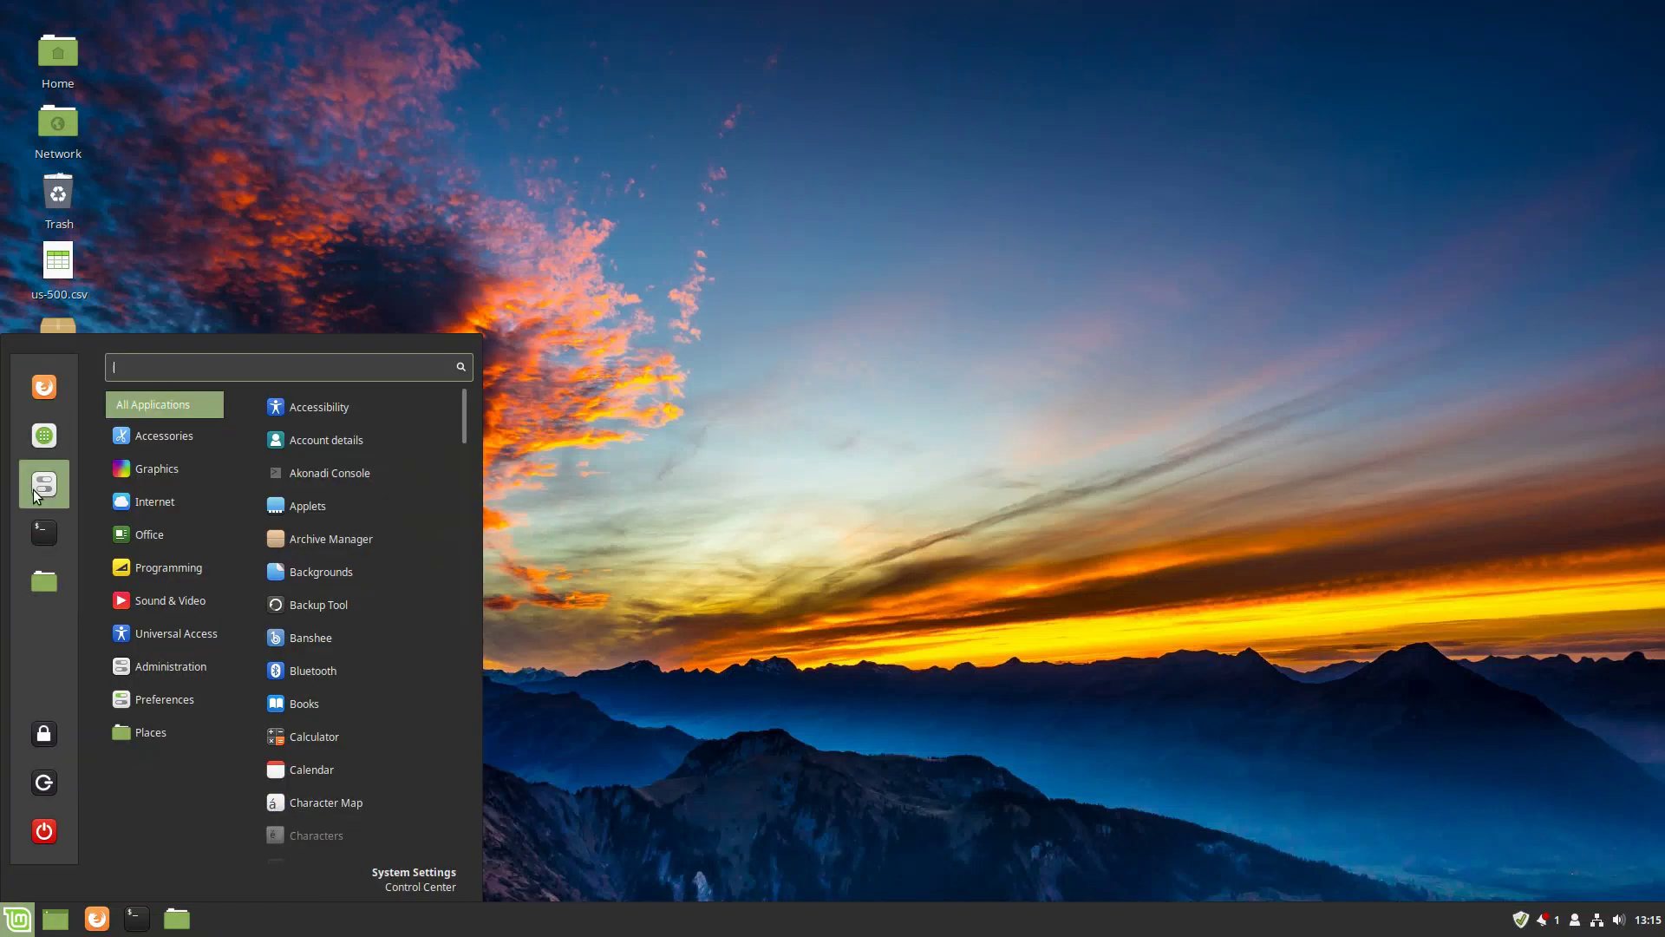
pyautogui.click(54, 440)
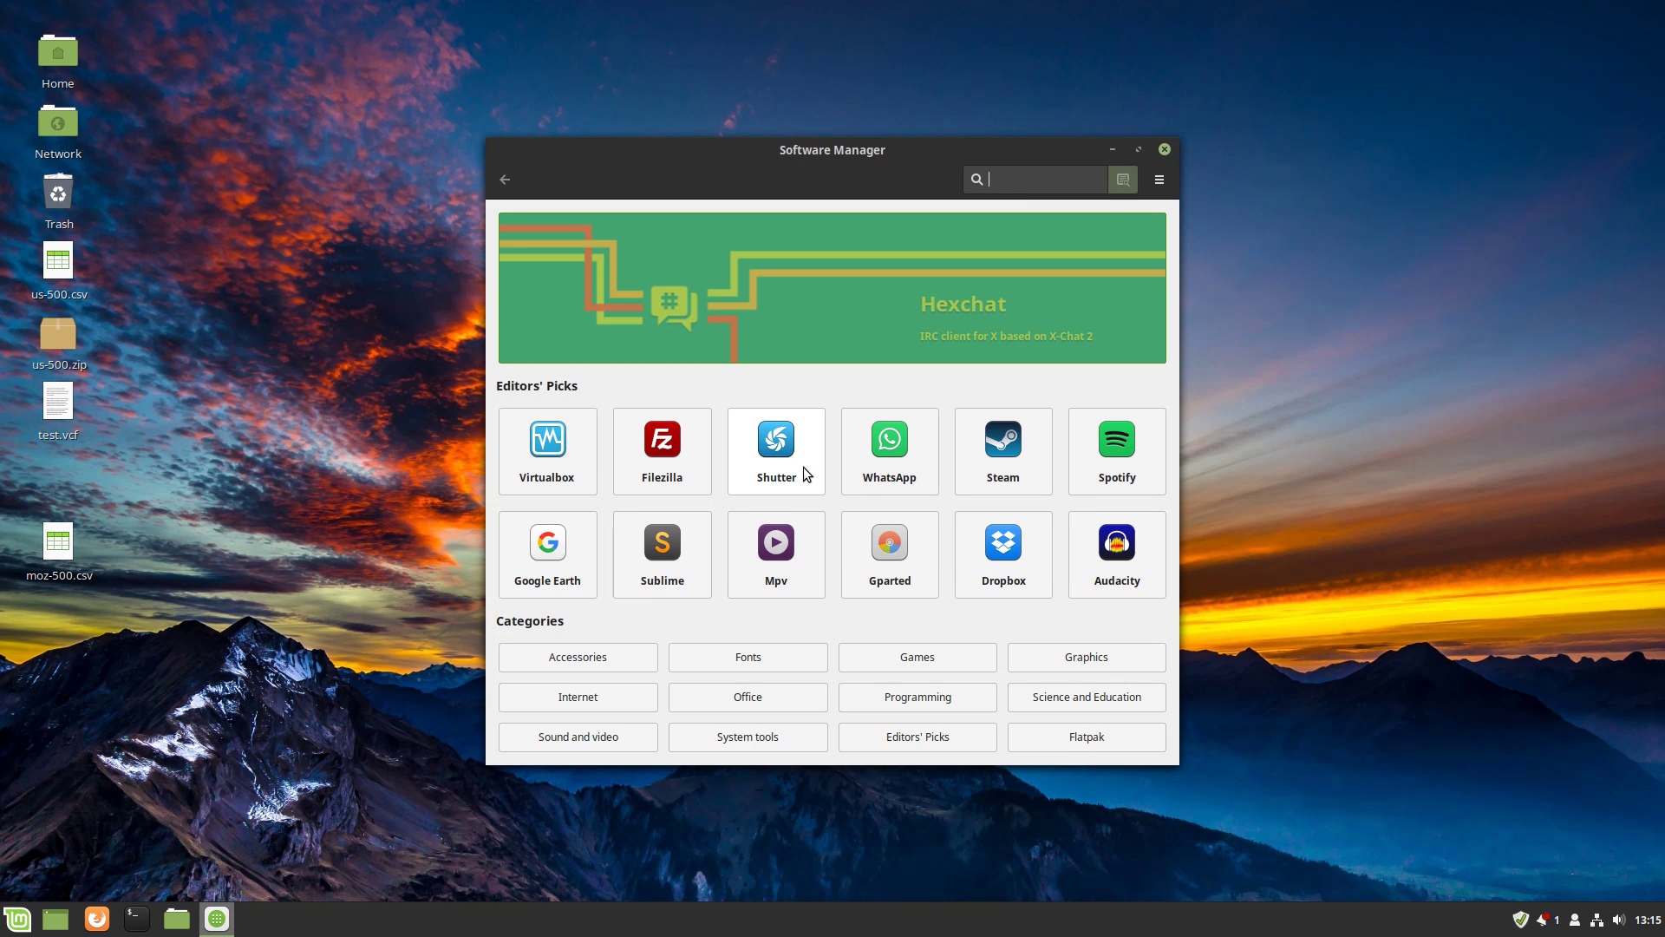
pyautogui.write('evolu')
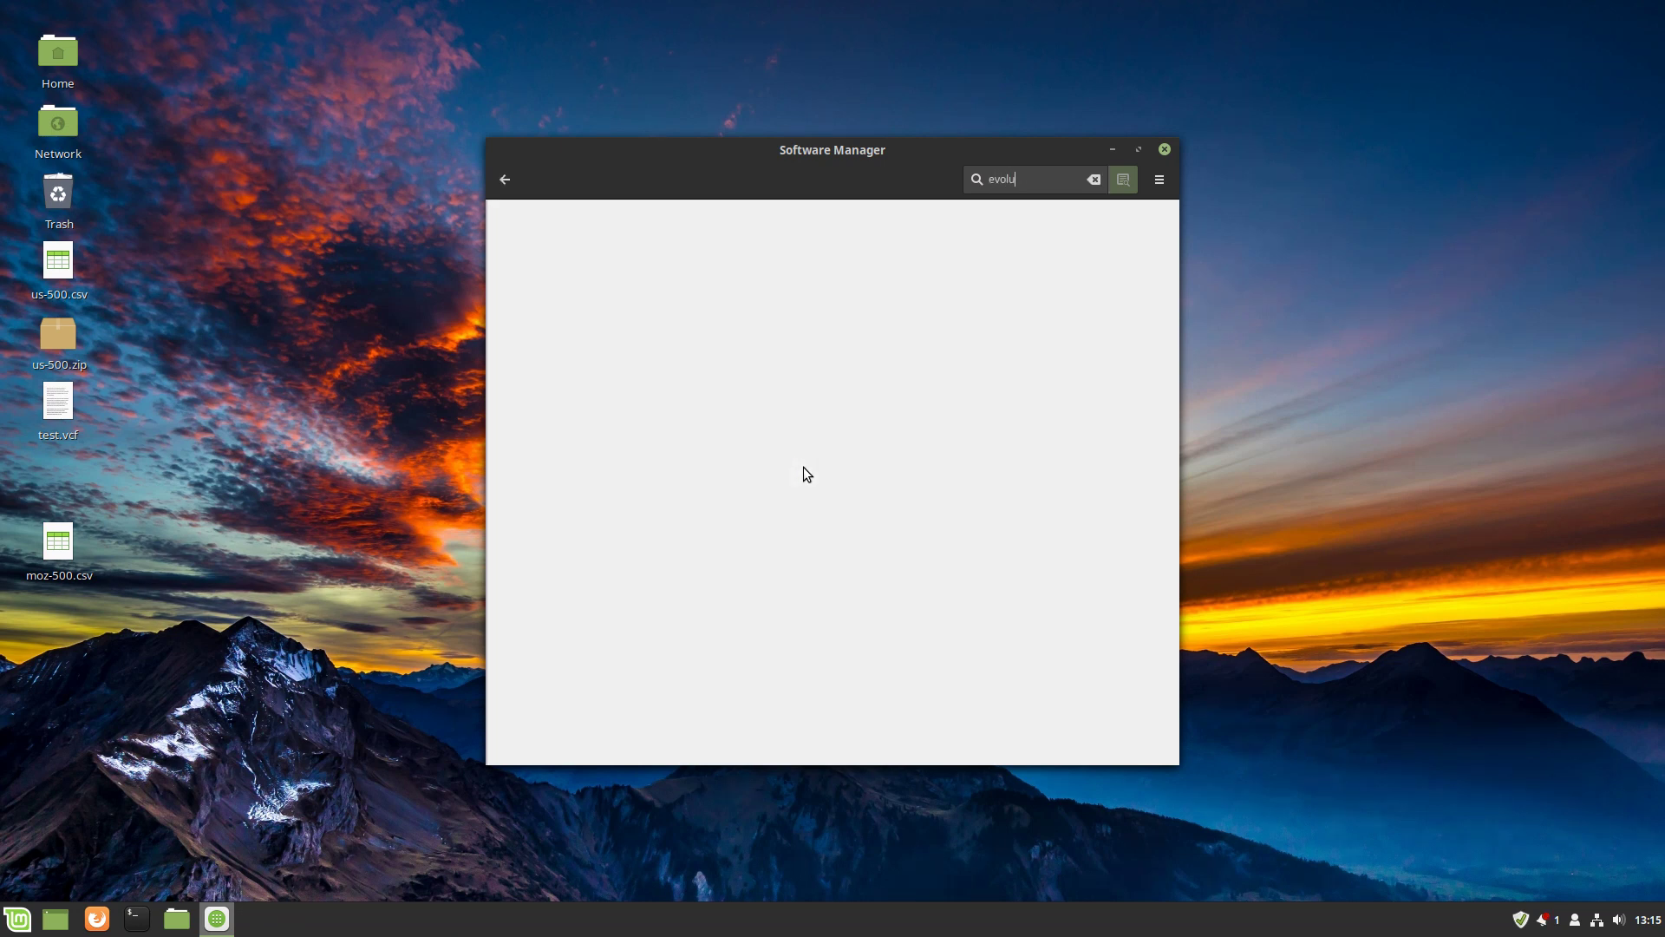
pyautogui.write('tion')
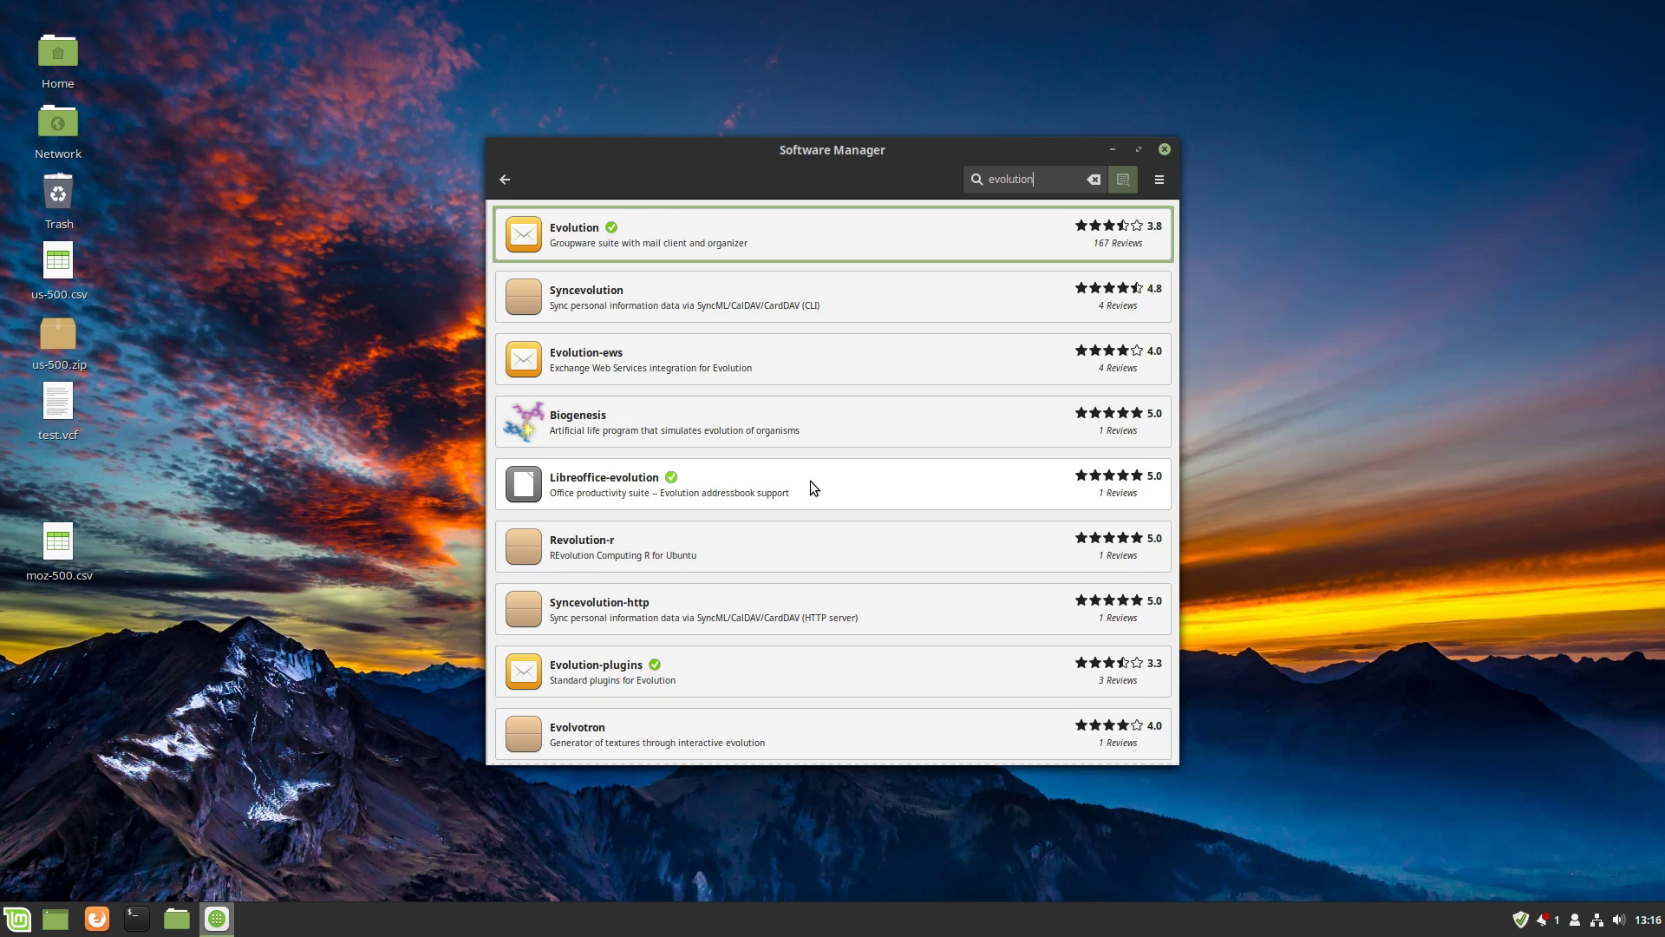
# - Replace the Software Manager search with libreoffice, look through the listed packages and close Software Manager
pyautogui.press('BackSpace')
pyautogui.press('BackSpace')
pyautogui.press('BackSpace')
pyautogui.press('BackSpace')
pyautogui.press('BackSpace')
pyautogui.press('BackSpace')
pyautogui.press('BackSpace')
pyautogui.press('BackSpace')
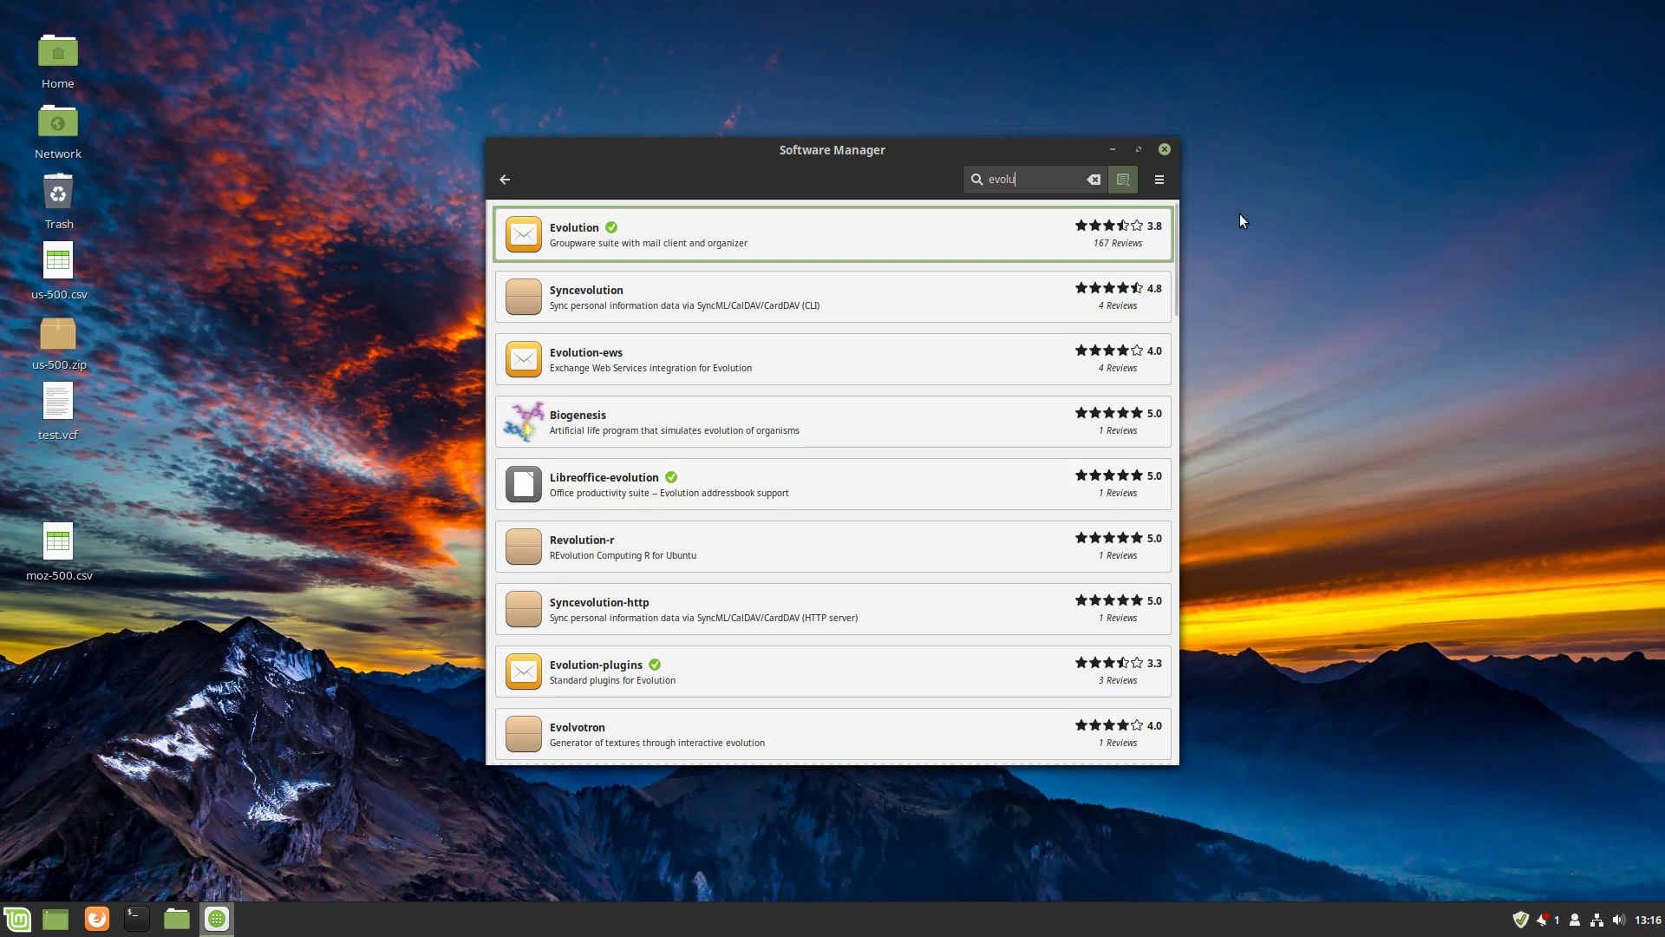
pyautogui.press('BackSpace')
pyautogui.write('libreoffice')
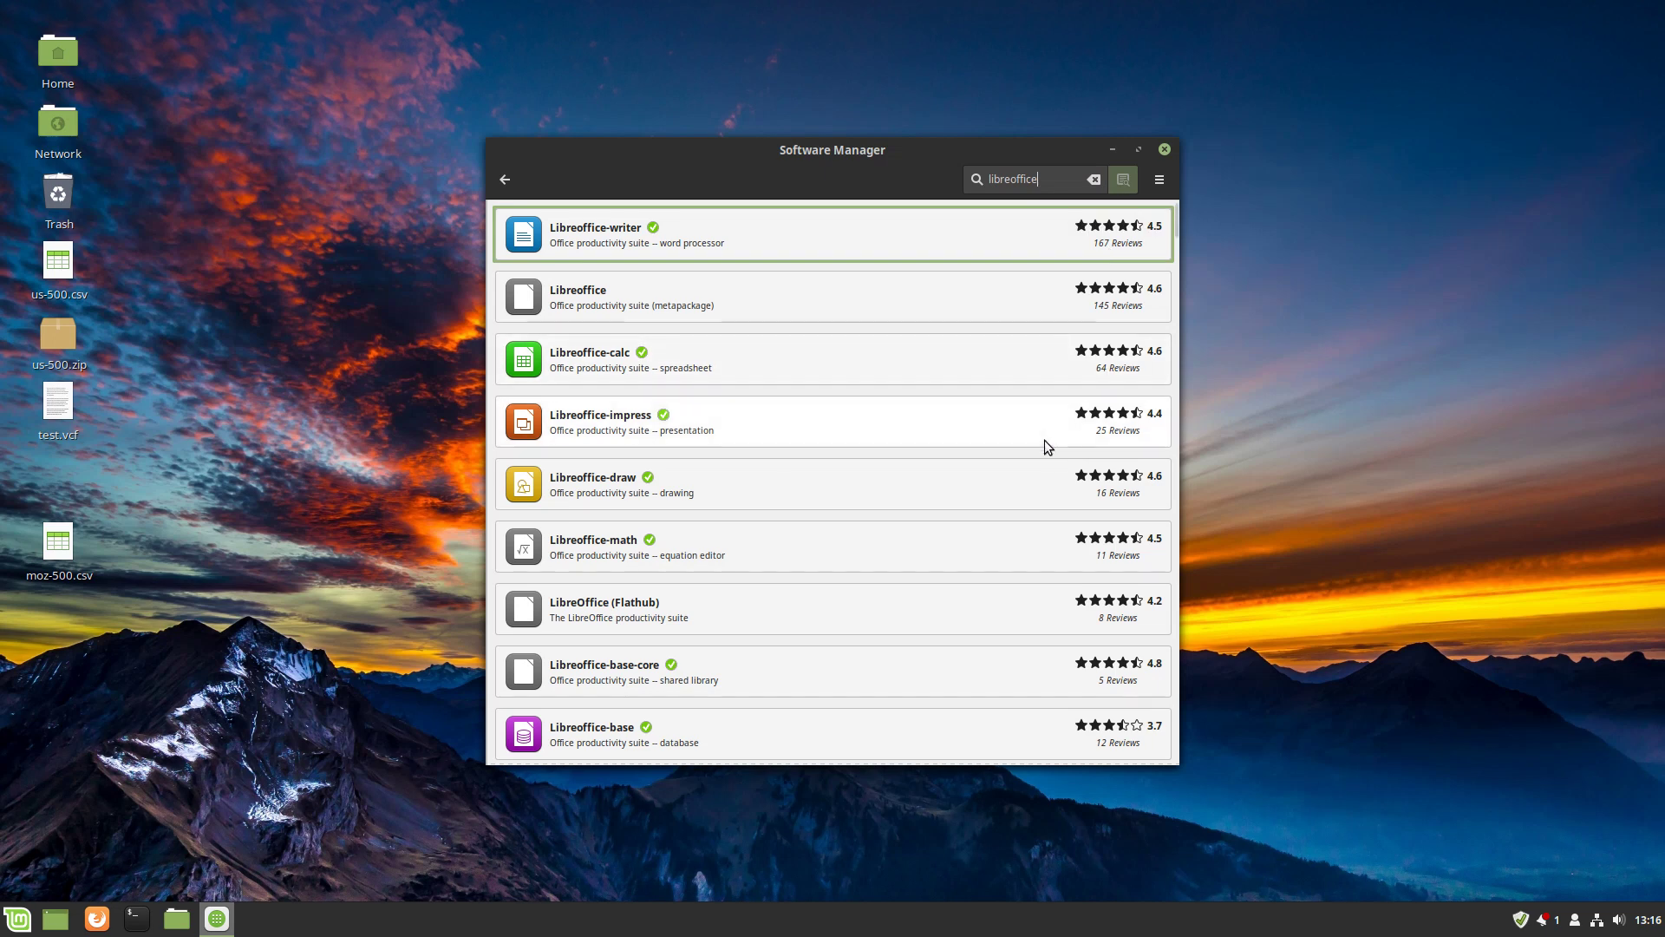
pyautogui.scroll(-10, 1044, 440)
pyautogui.scroll(-15, 976, 392)
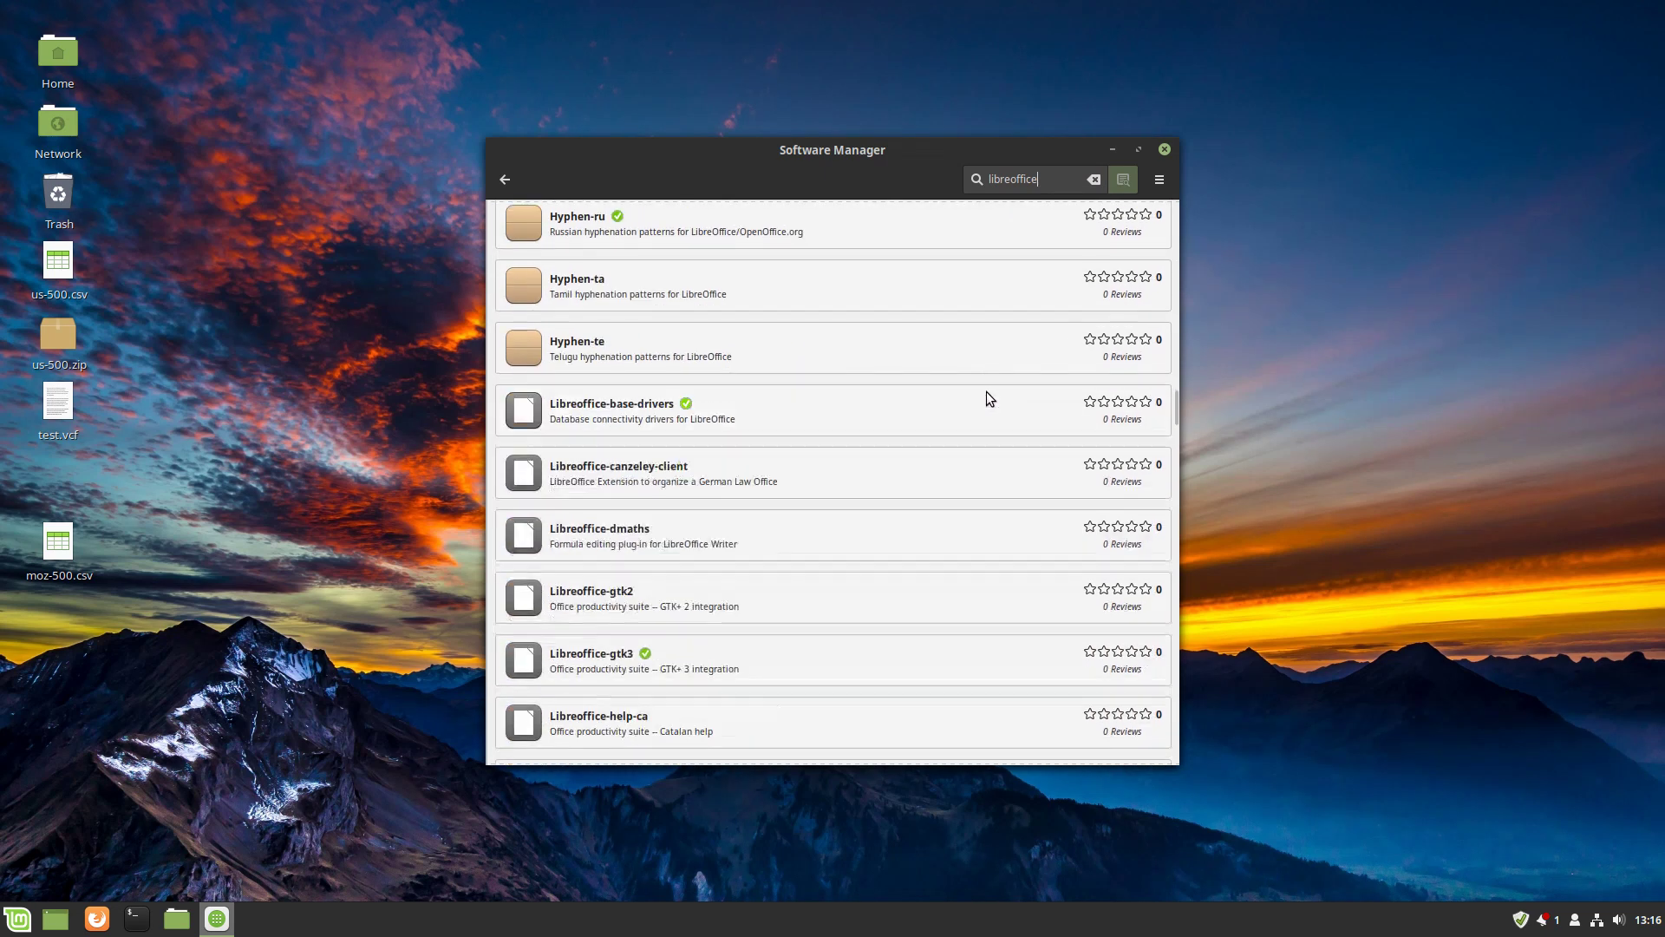
pyautogui.scroll(20, 987, 396)
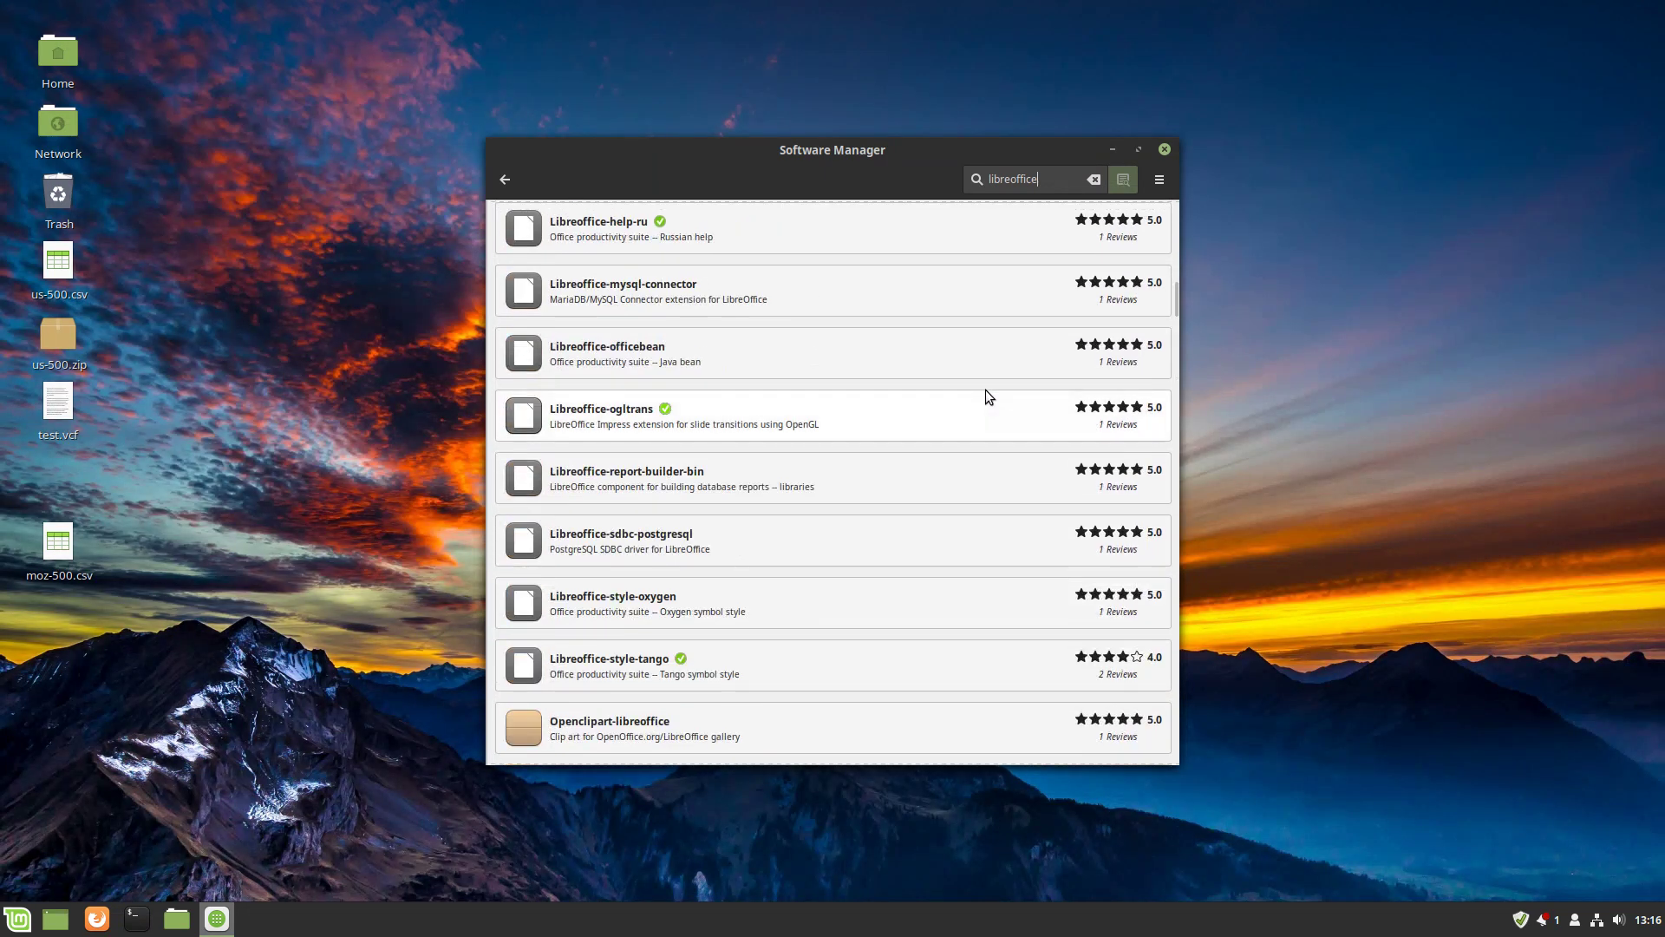
pyautogui.click(1164, 150)
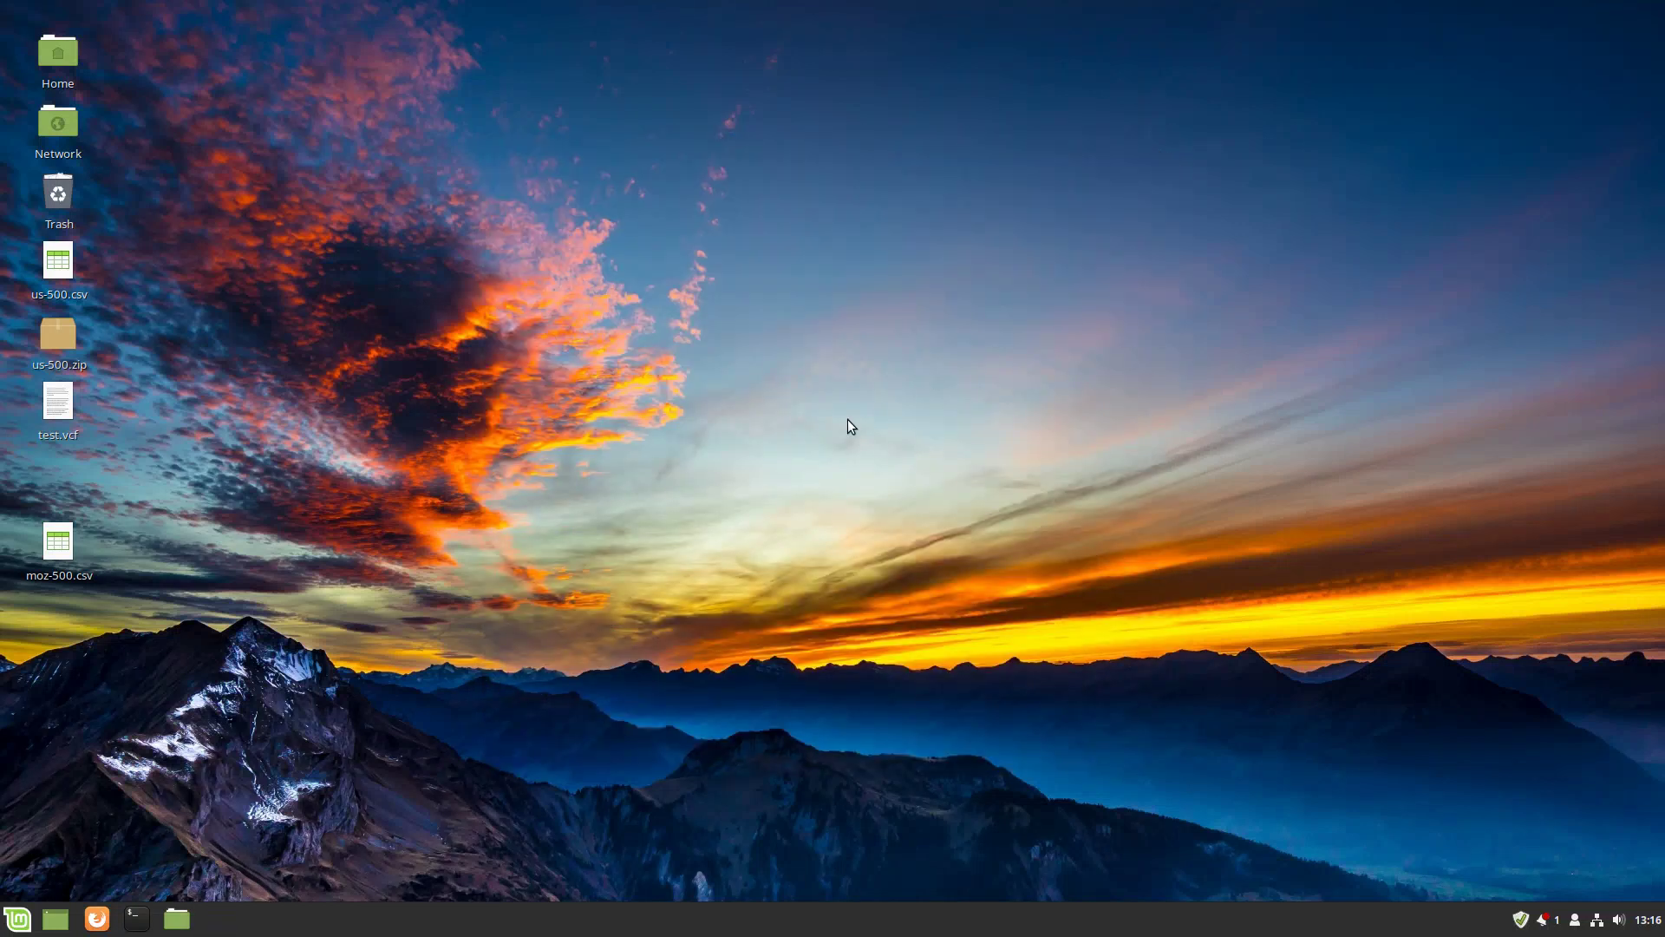
# - Switch to the LibreOffice Start Center and start the Address Data Source wizard
pyautogui.click(13, 920)
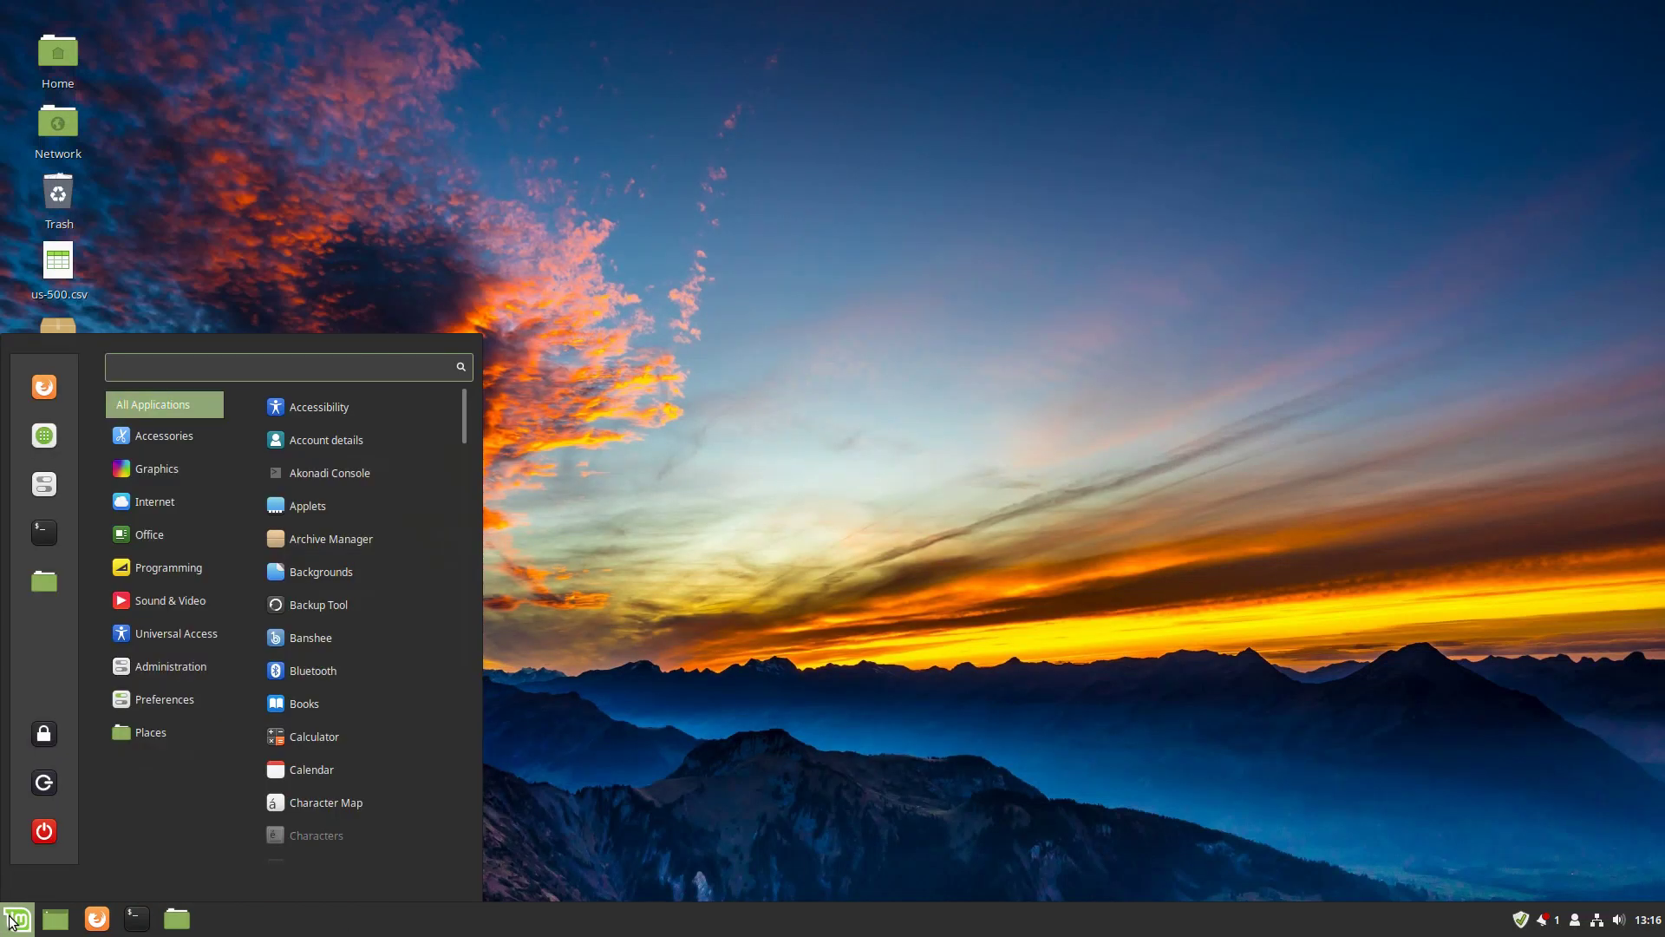
pyautogui.write('libre')
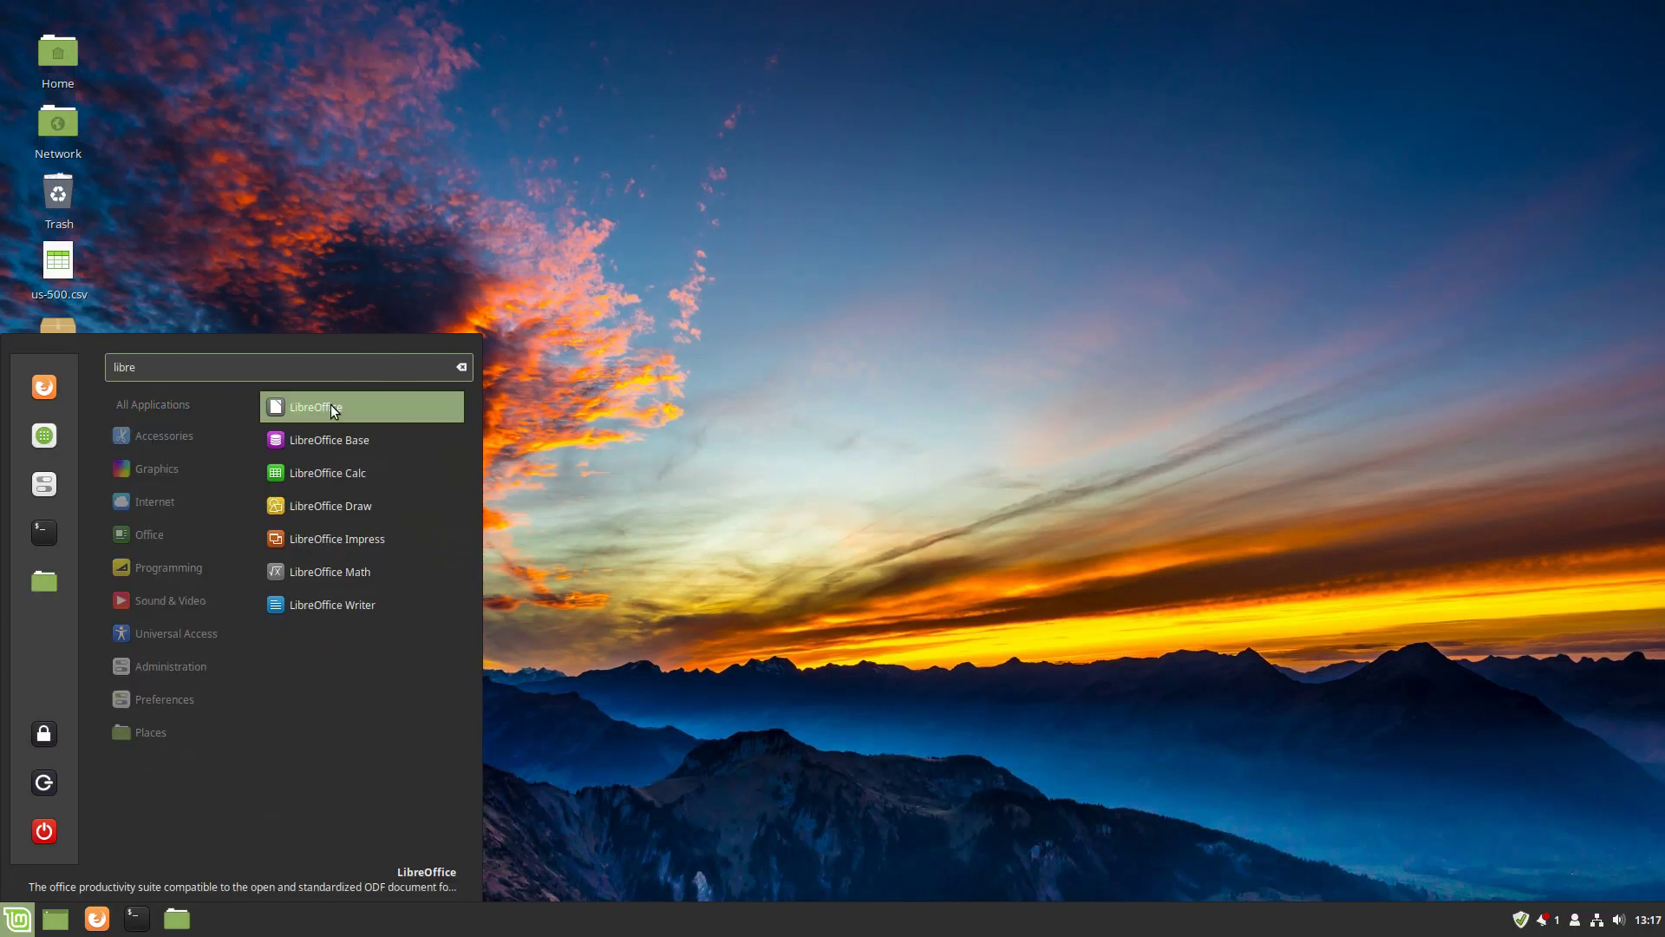
pyautogui.click(334, 411)
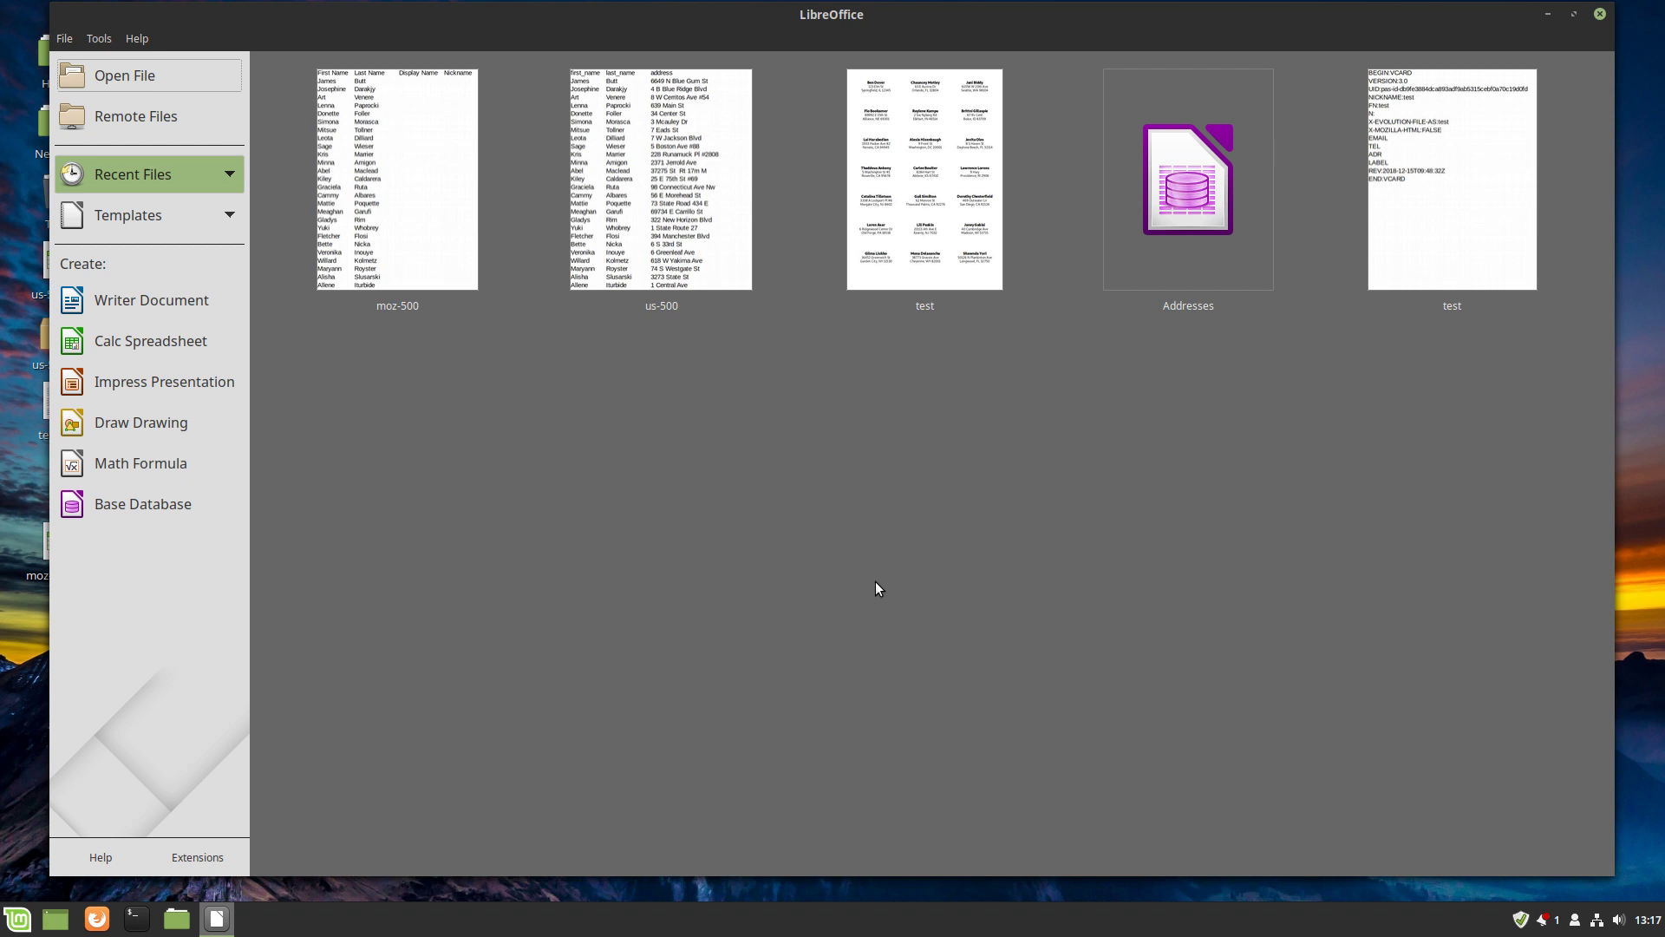
pyautogui.click(66, 38)
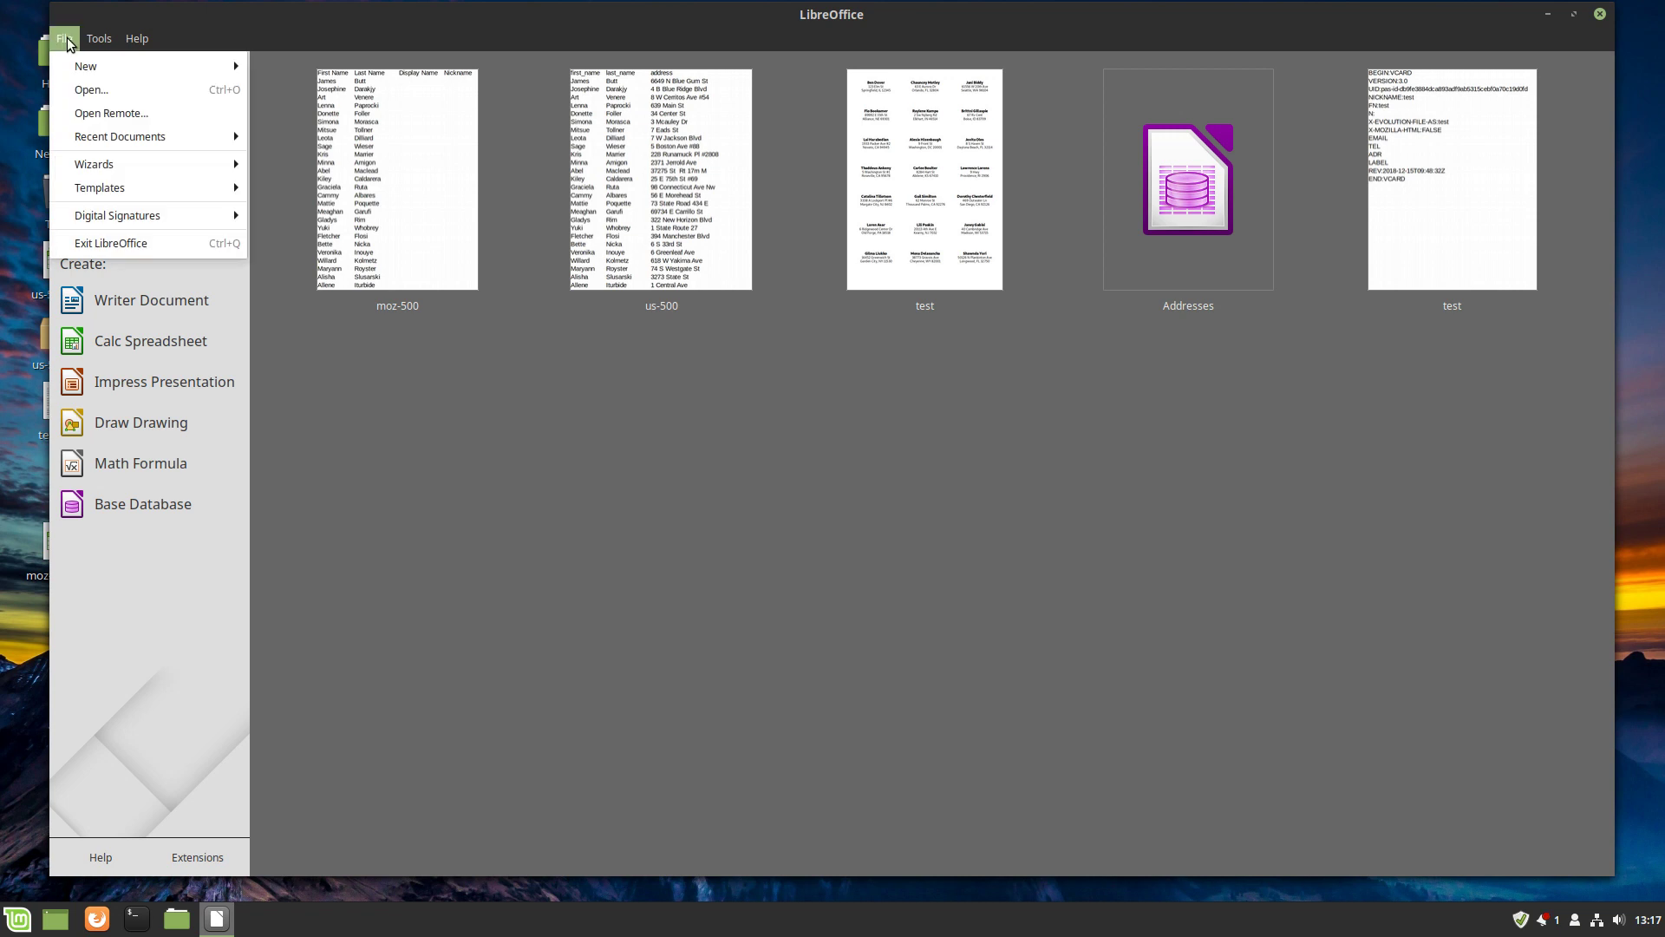
pyautogui.moveTo(98, 165)
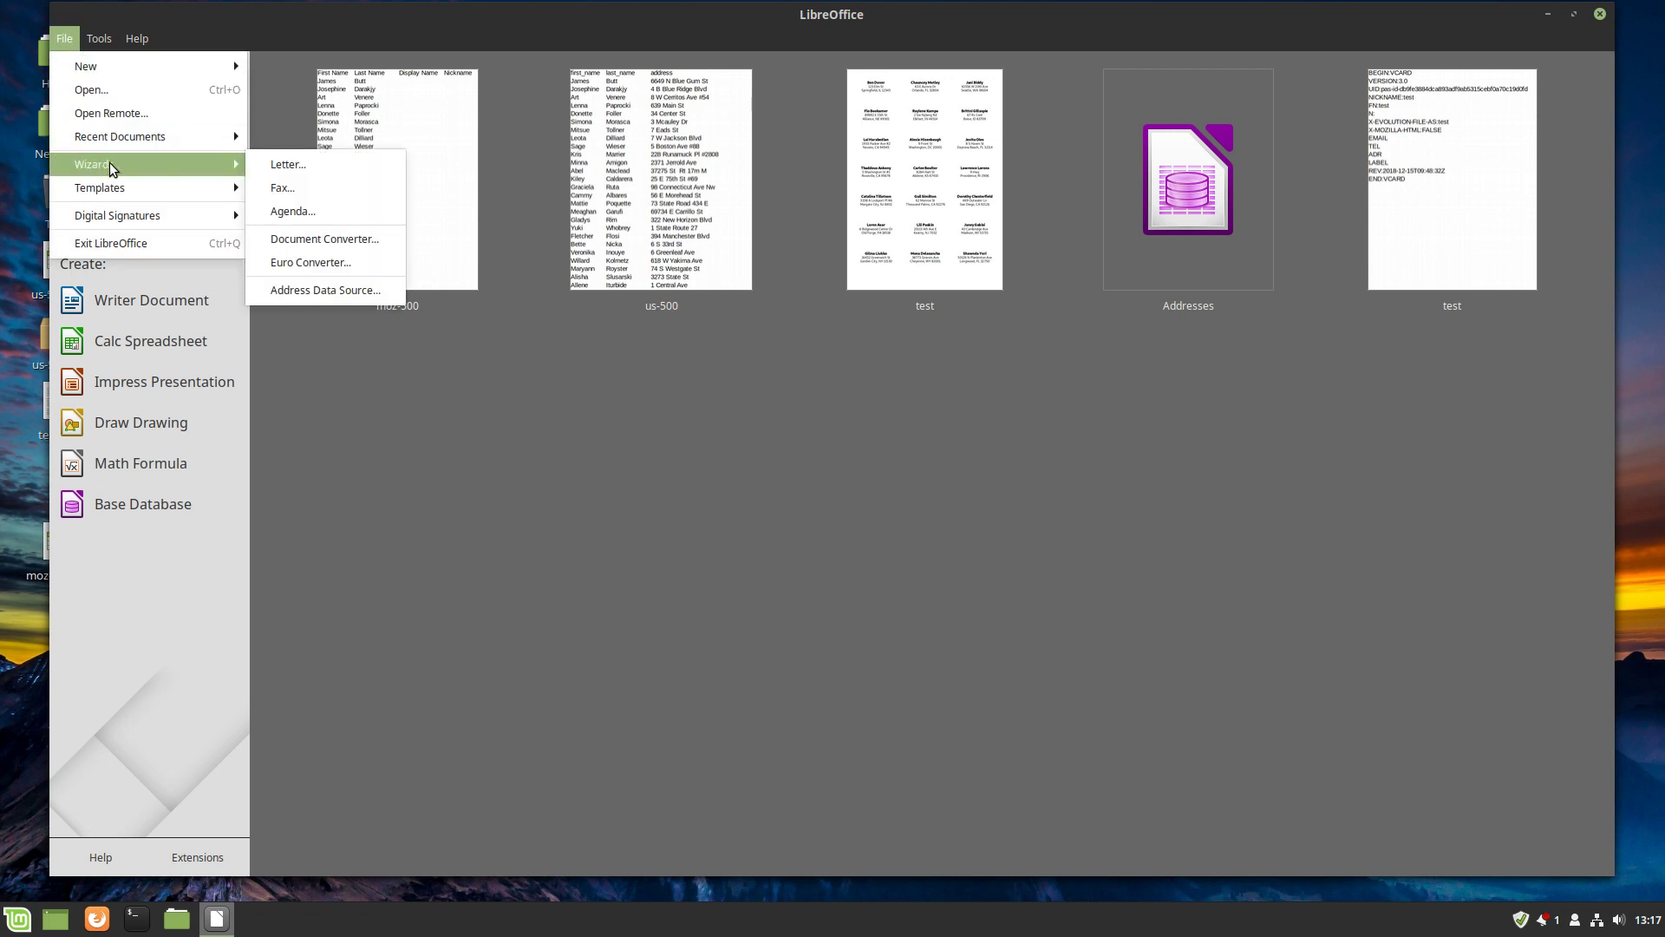
pyautogui.click(356, 291)
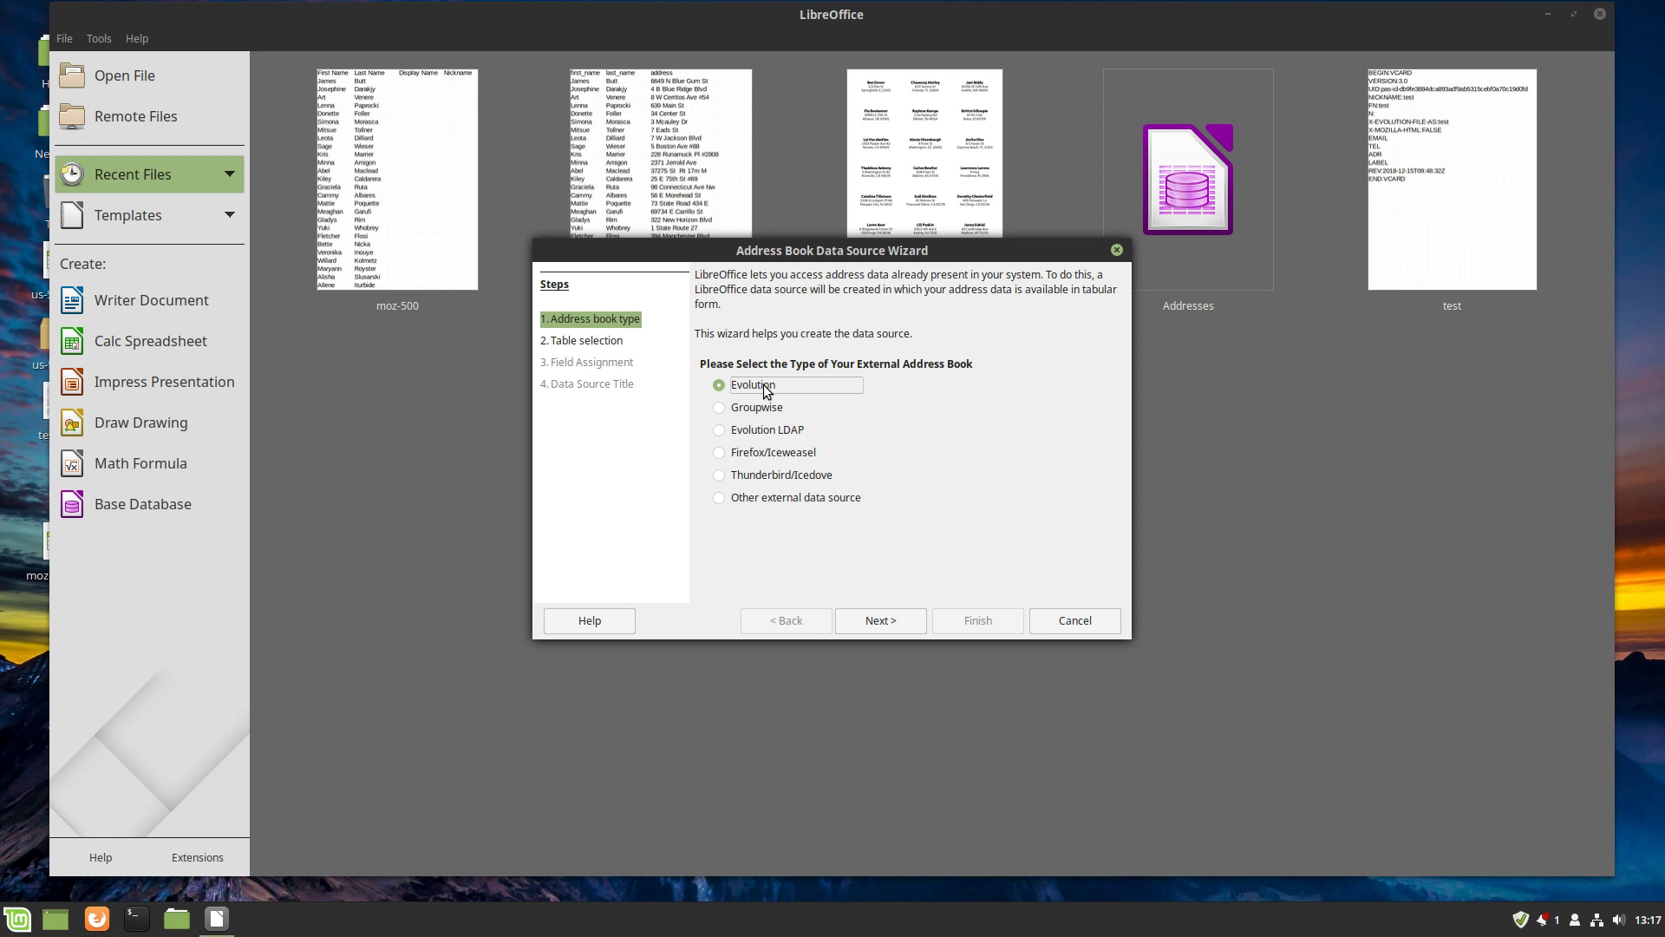
# - Choose Evolution as the external address book type and continue to the field assignment stage
pyautogui.click(767, 474)
pyautogui.click(799, 496)
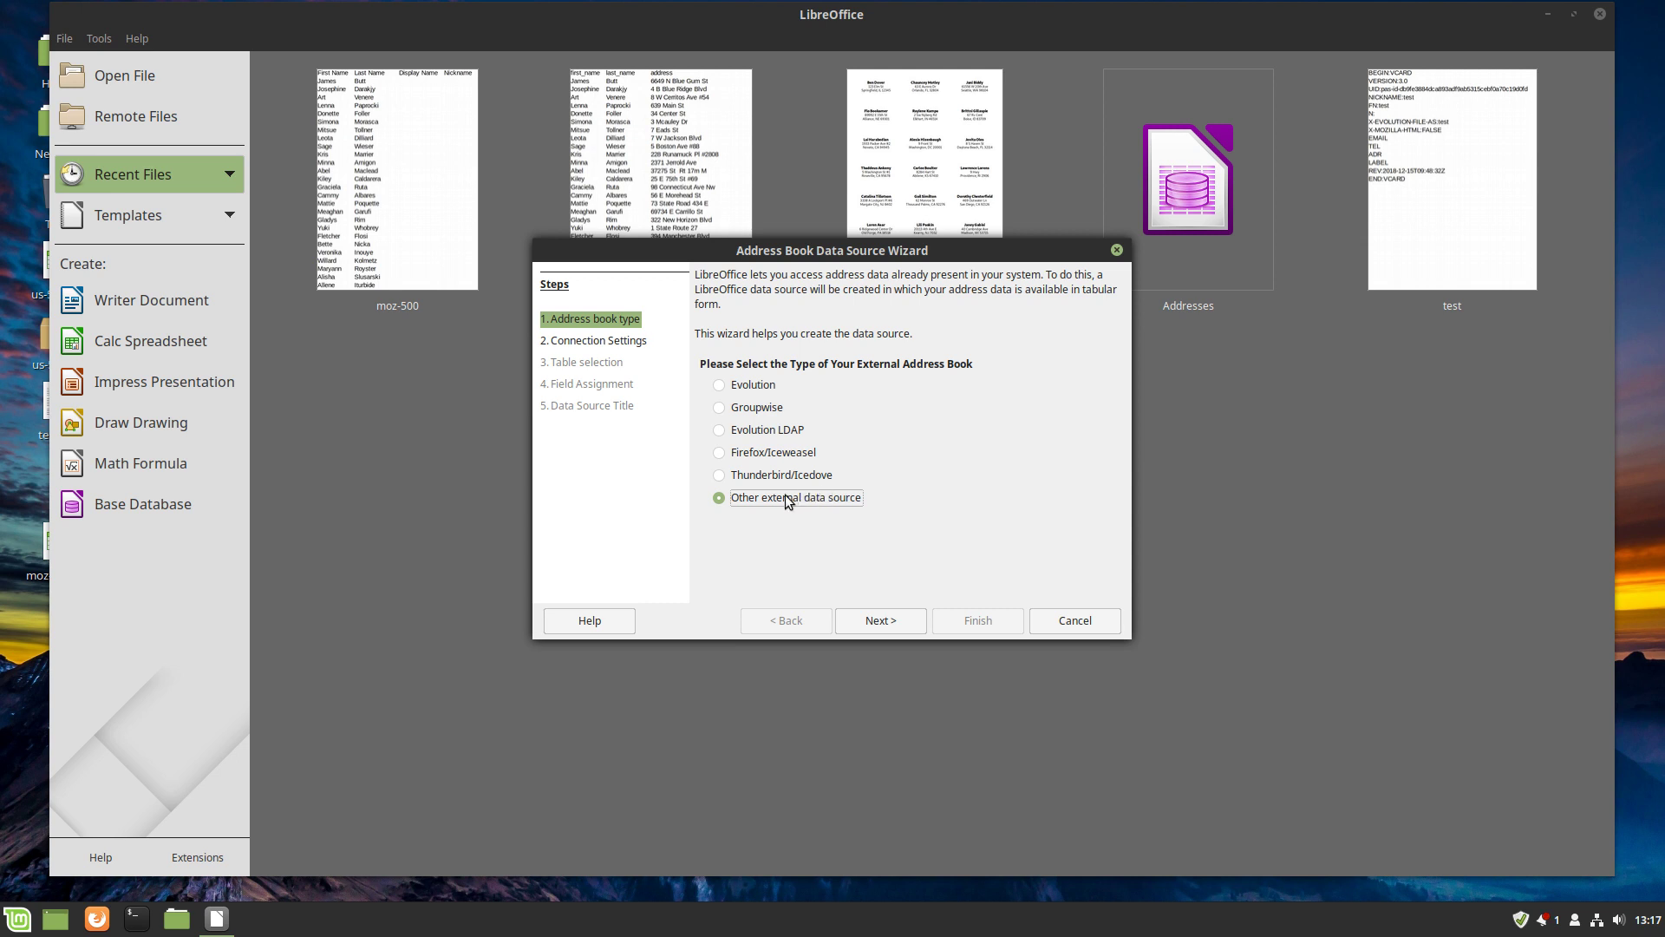
pyautogui.click(748, 390)
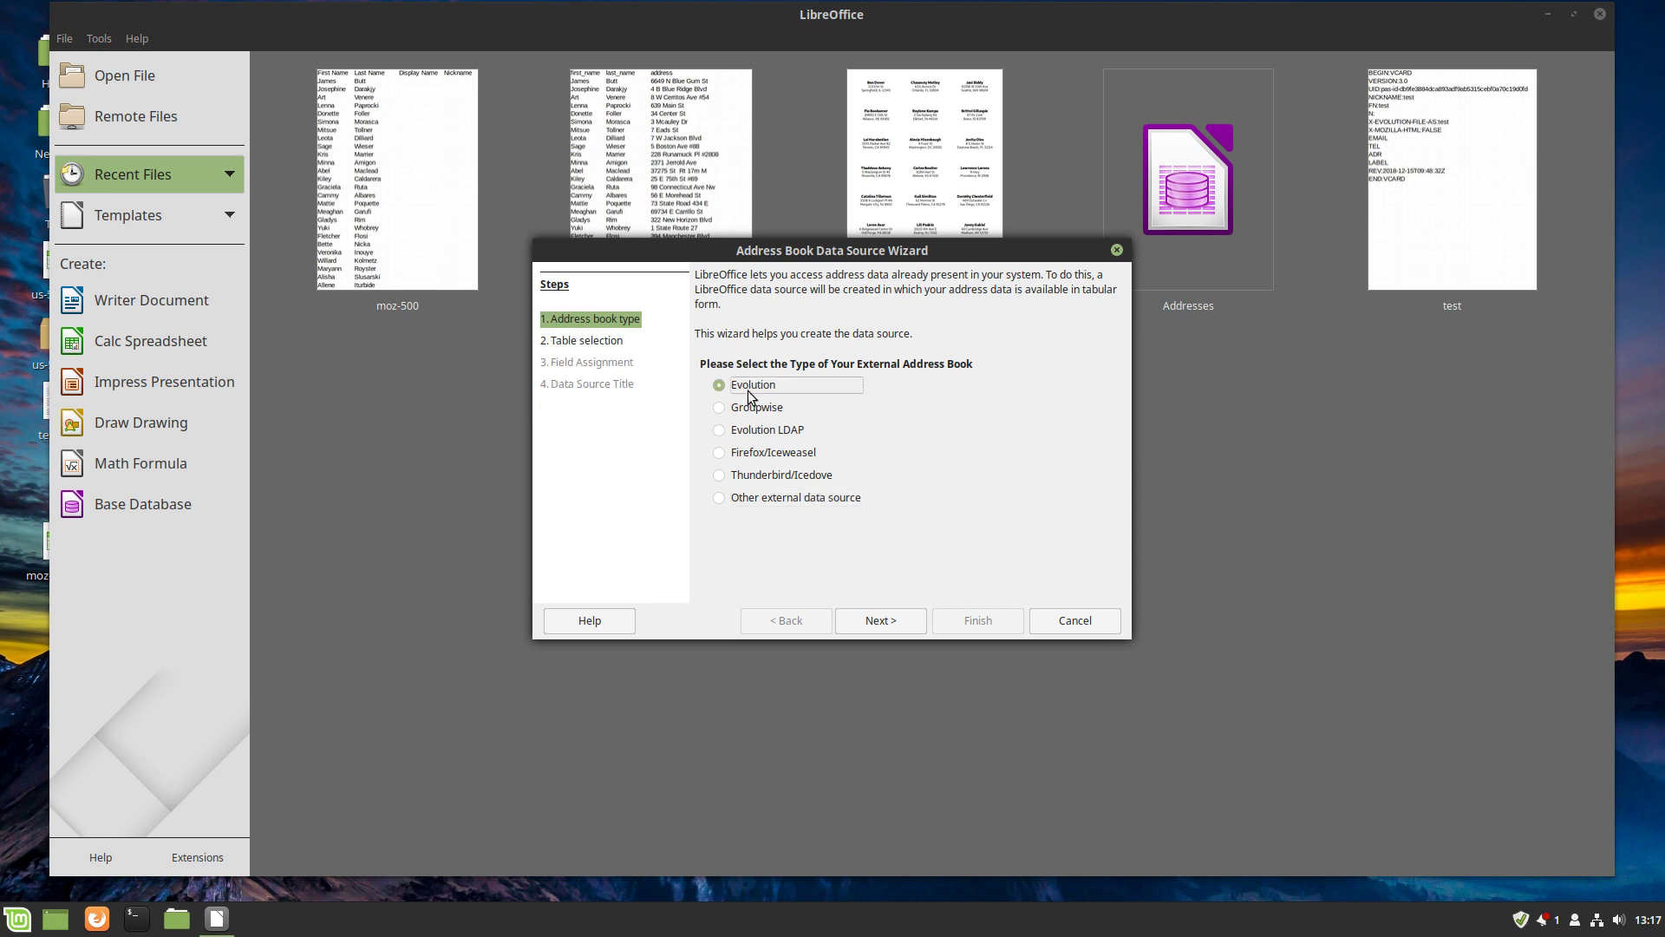
pyautogui.click(887, 617)
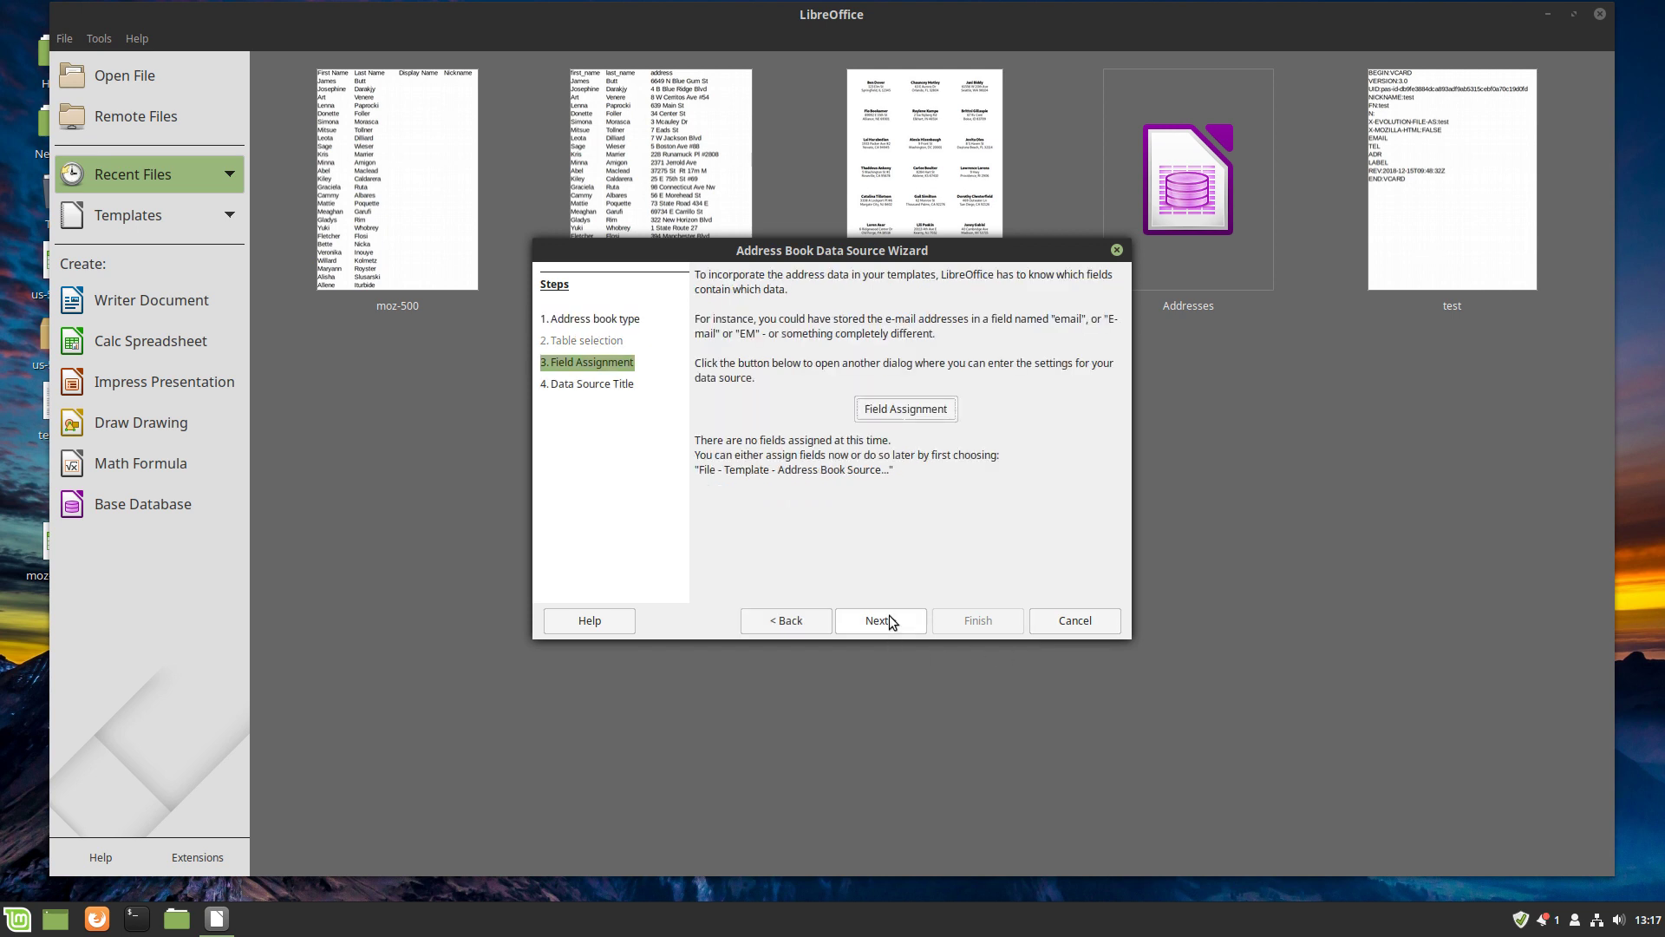
# - Open the field assignment for the Personal table and map First name to full_name and Street to addr_line1
pyautogui.click(900, 410)
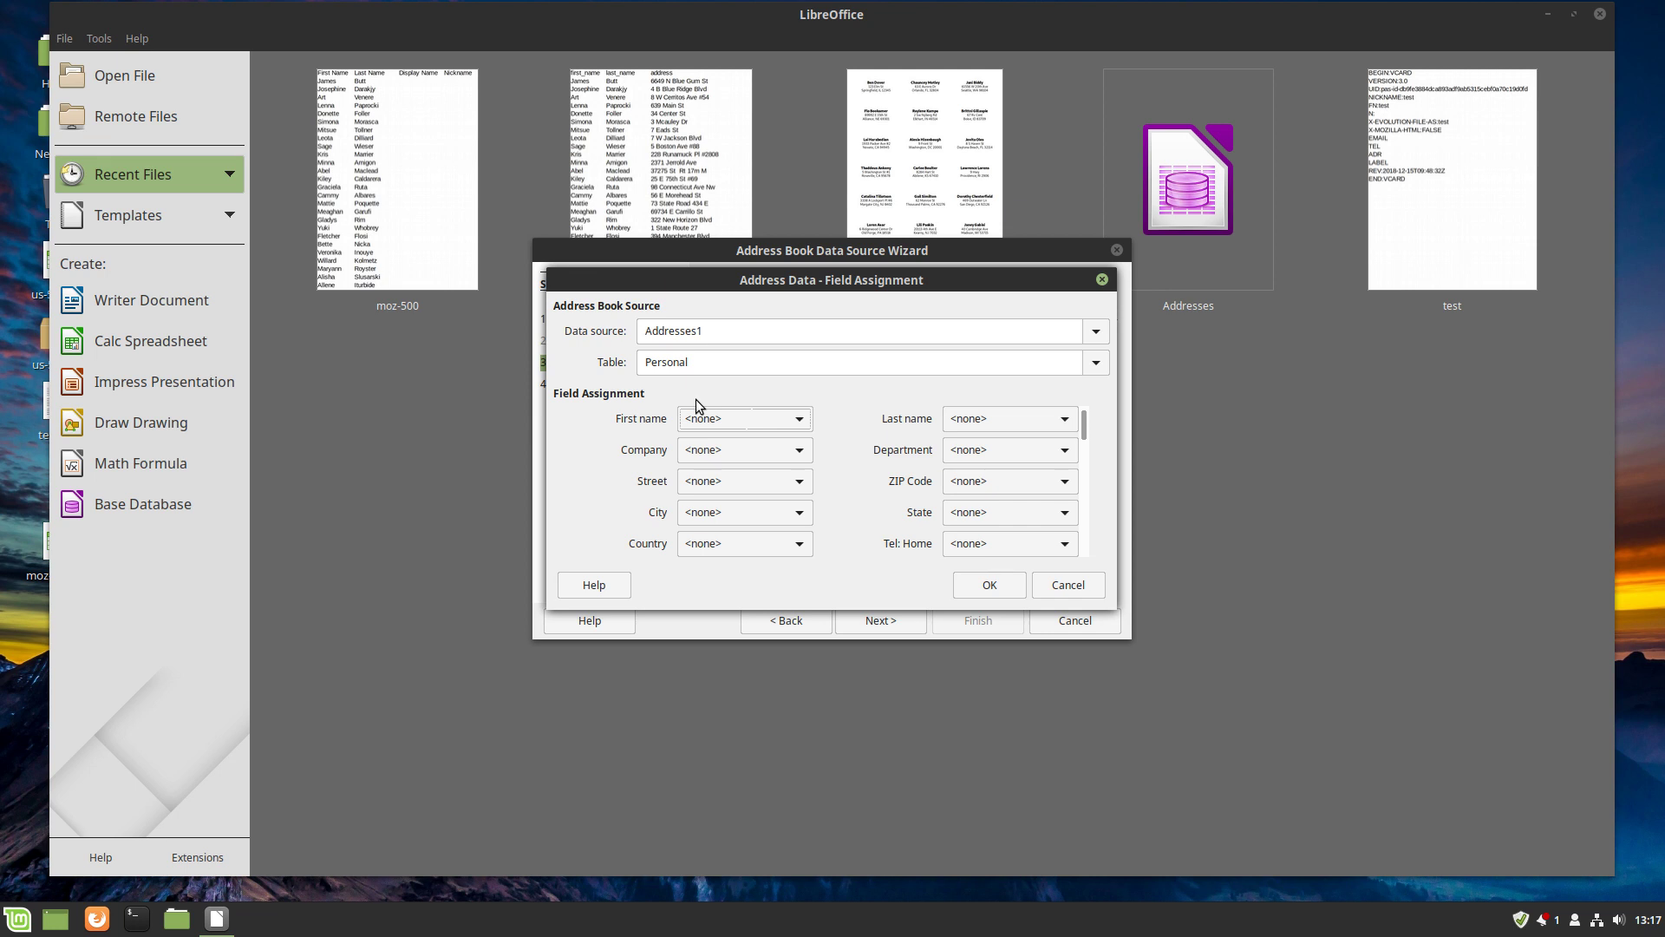
pyautogui.click(742, 419)
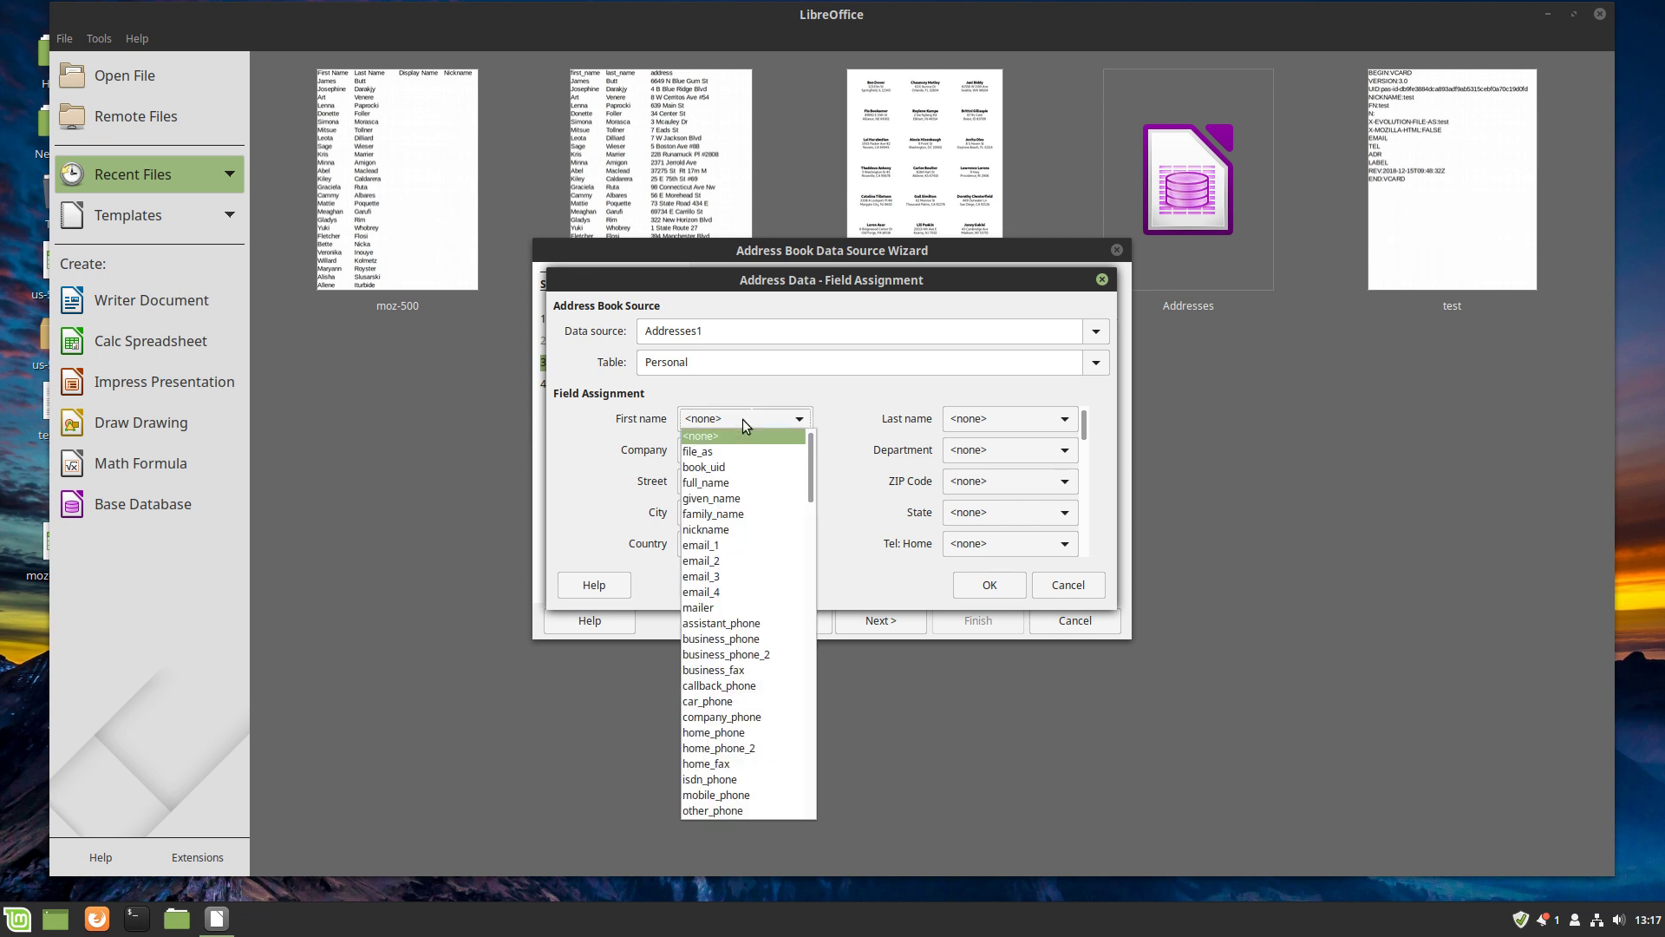
pyautogui.click(747, 484)
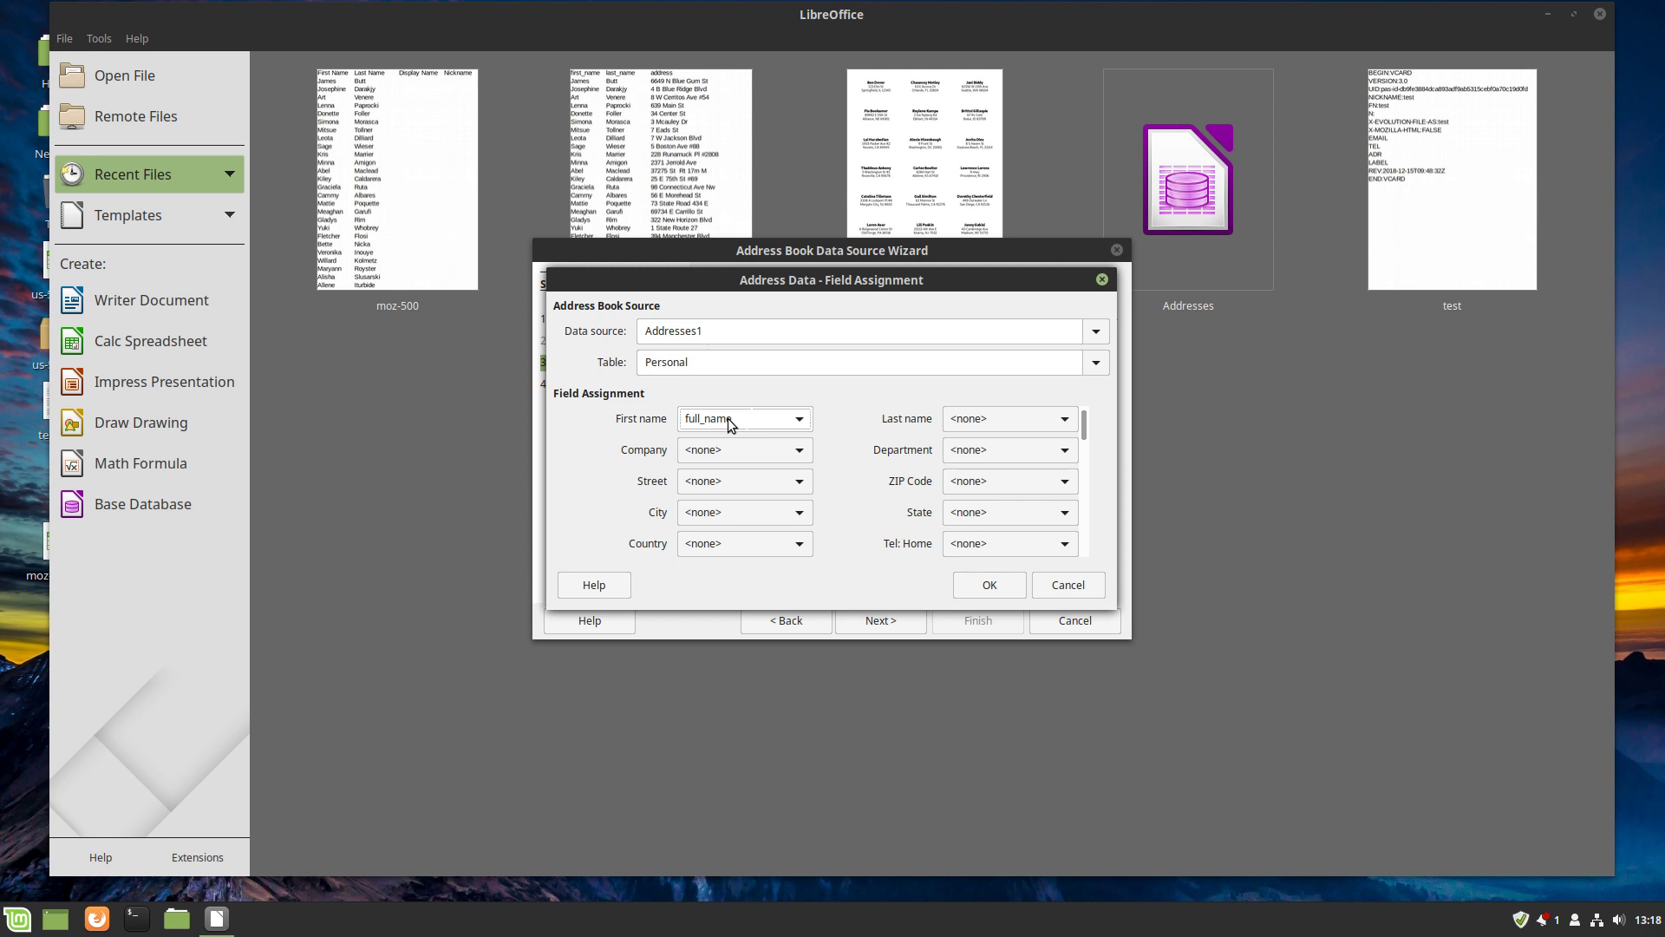
pyautogui.click(805, 484)
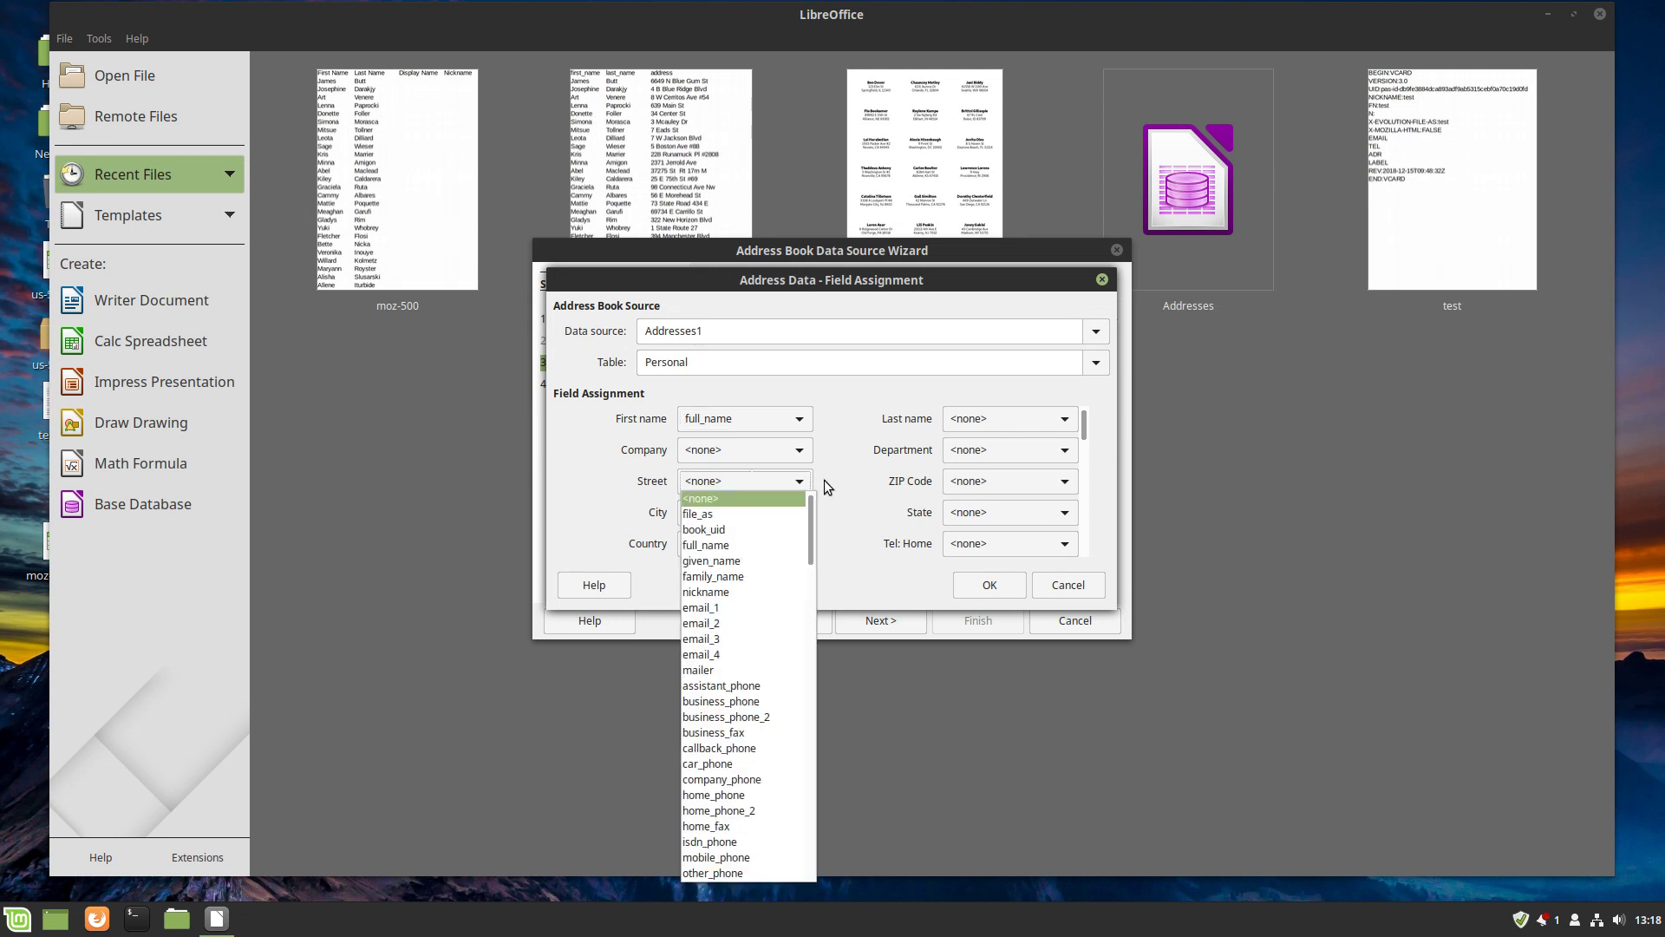
pyautogui.scroll(-10, 756, 590)
pyautogui.scroll(-15, 753, 652)
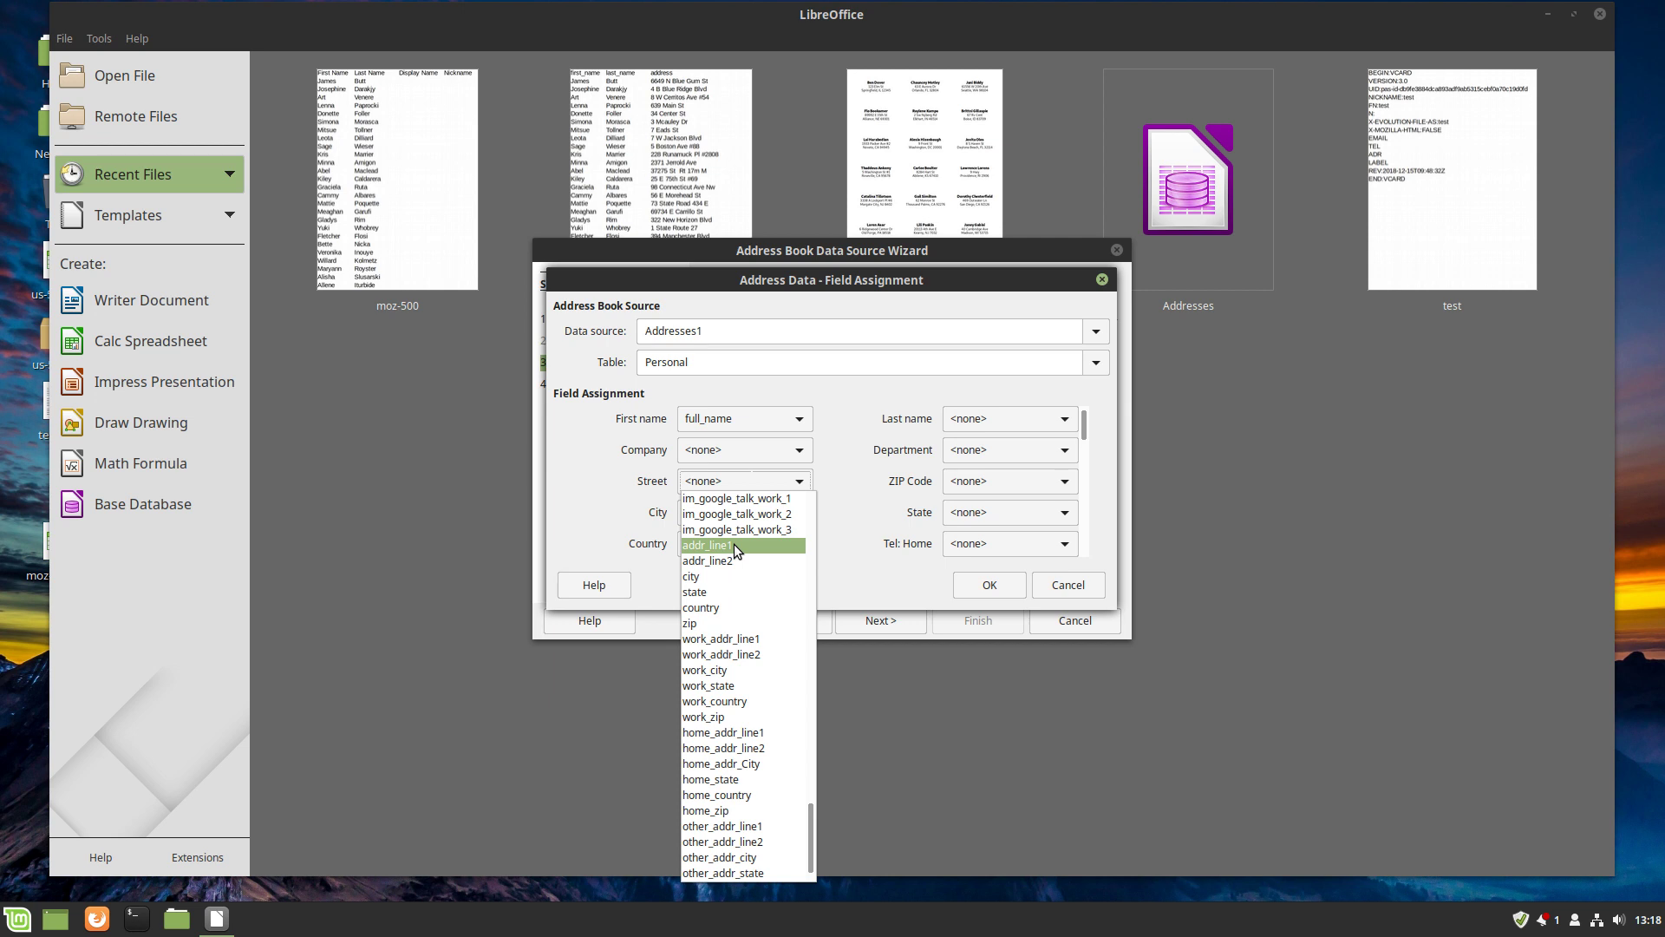
pyautogui.click(734, 544)
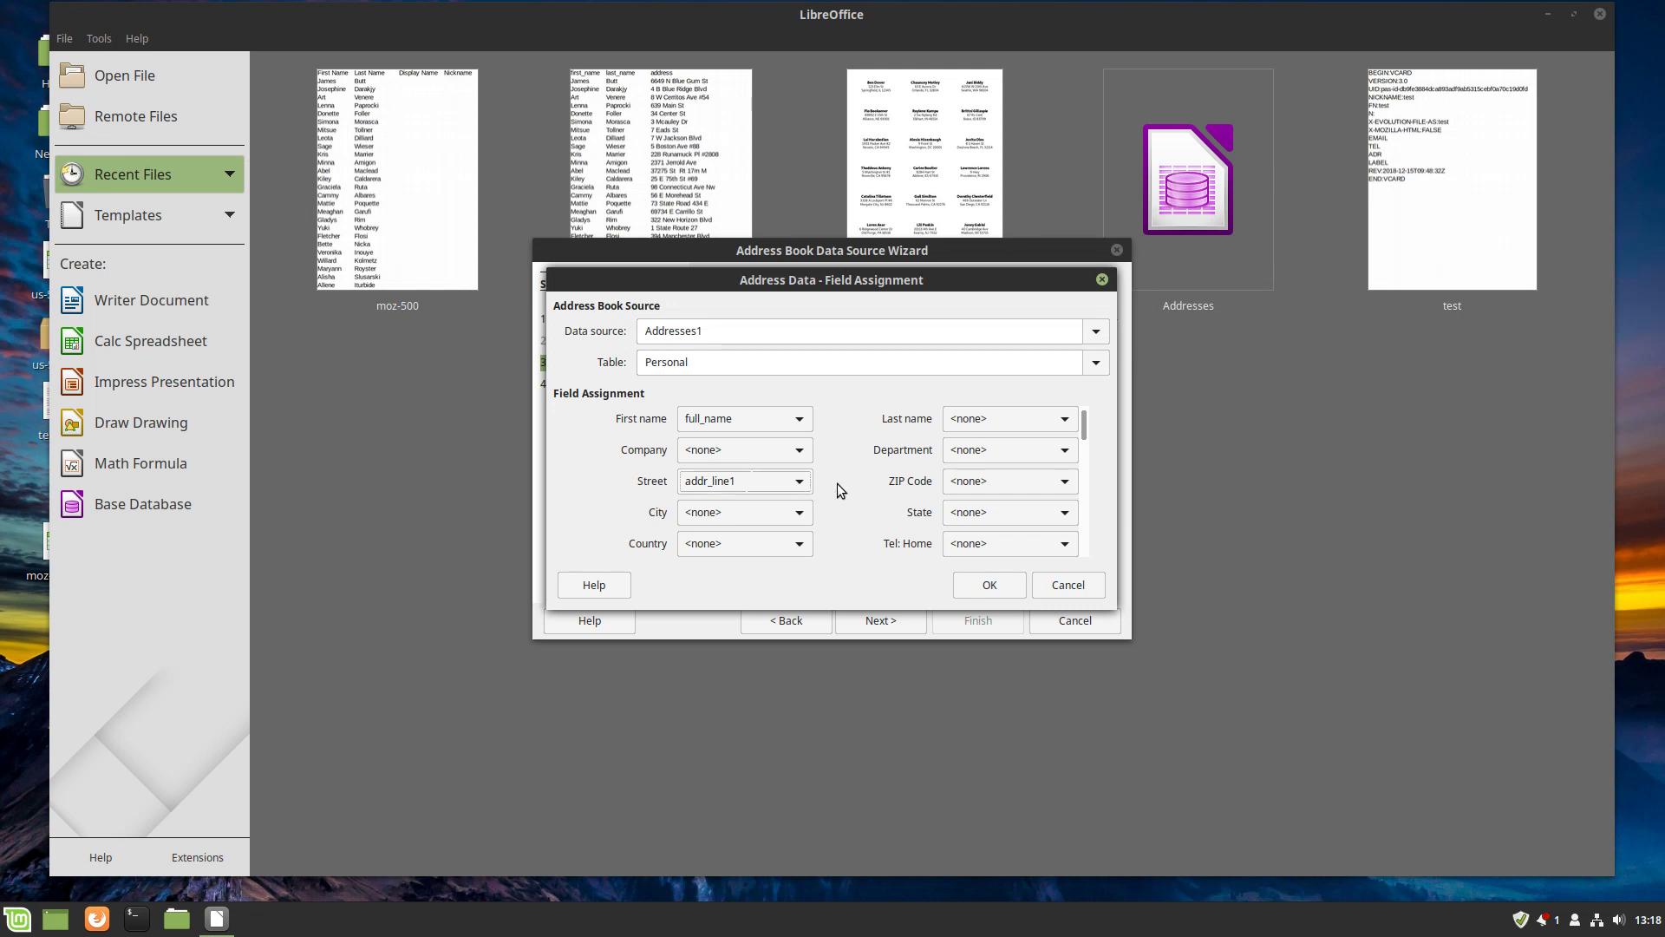
# - Map the City field to city, ZIP Code to zip and State to state
pyautogui.click(798, 512)
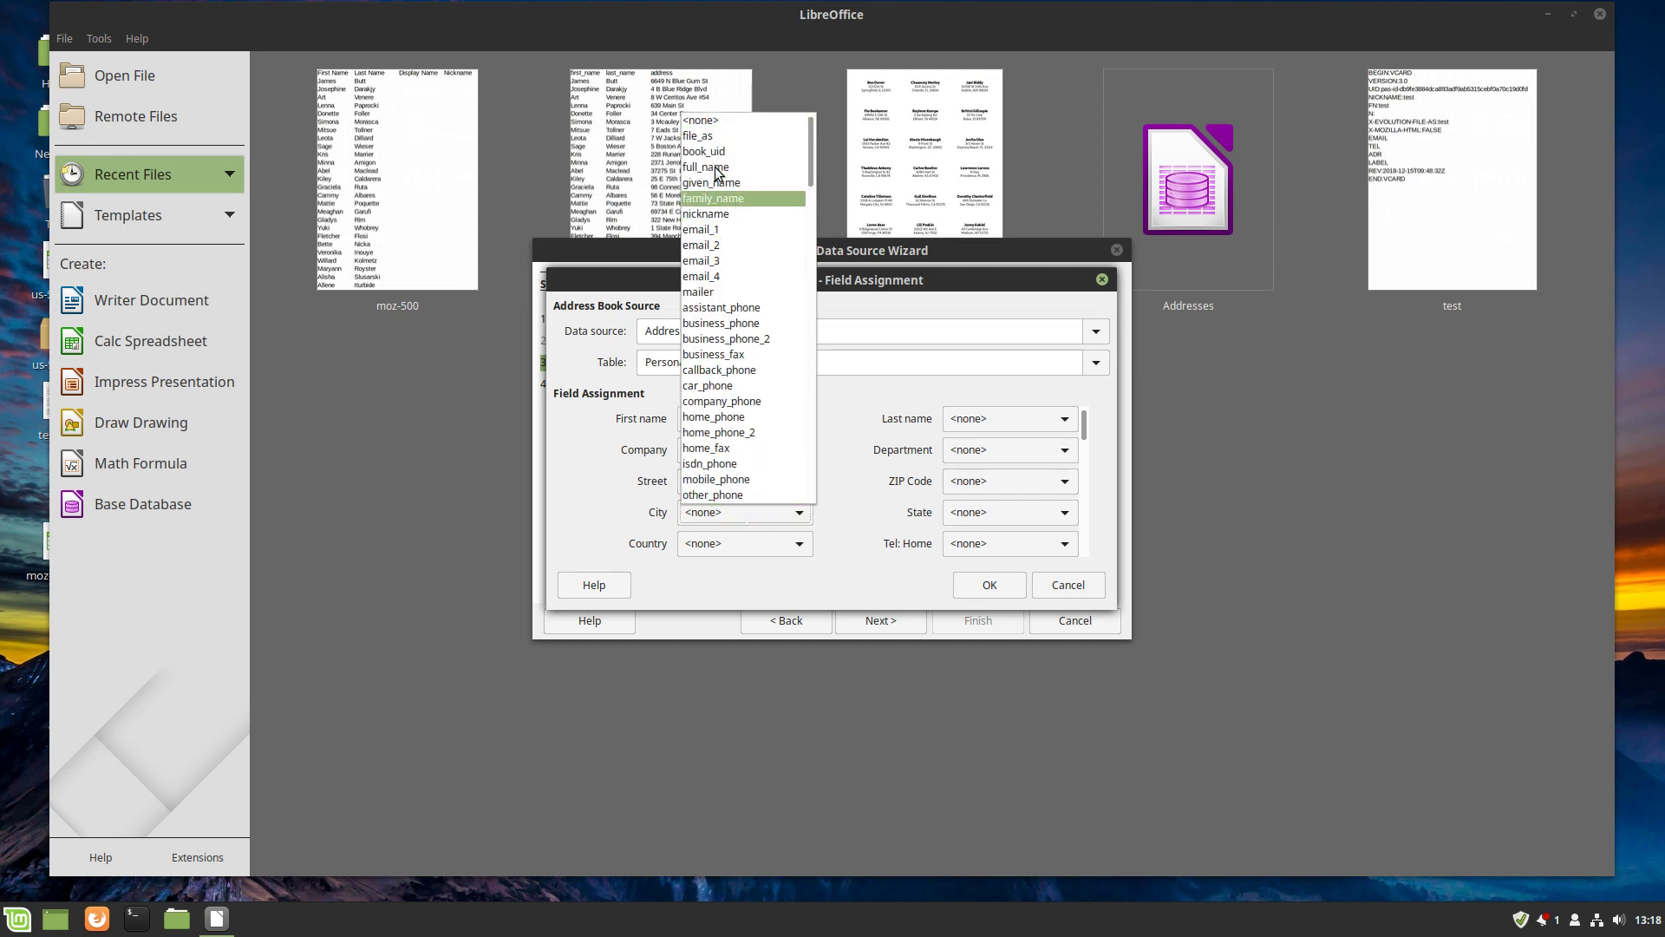
pyautogui.scroll(-10, 737, 373)
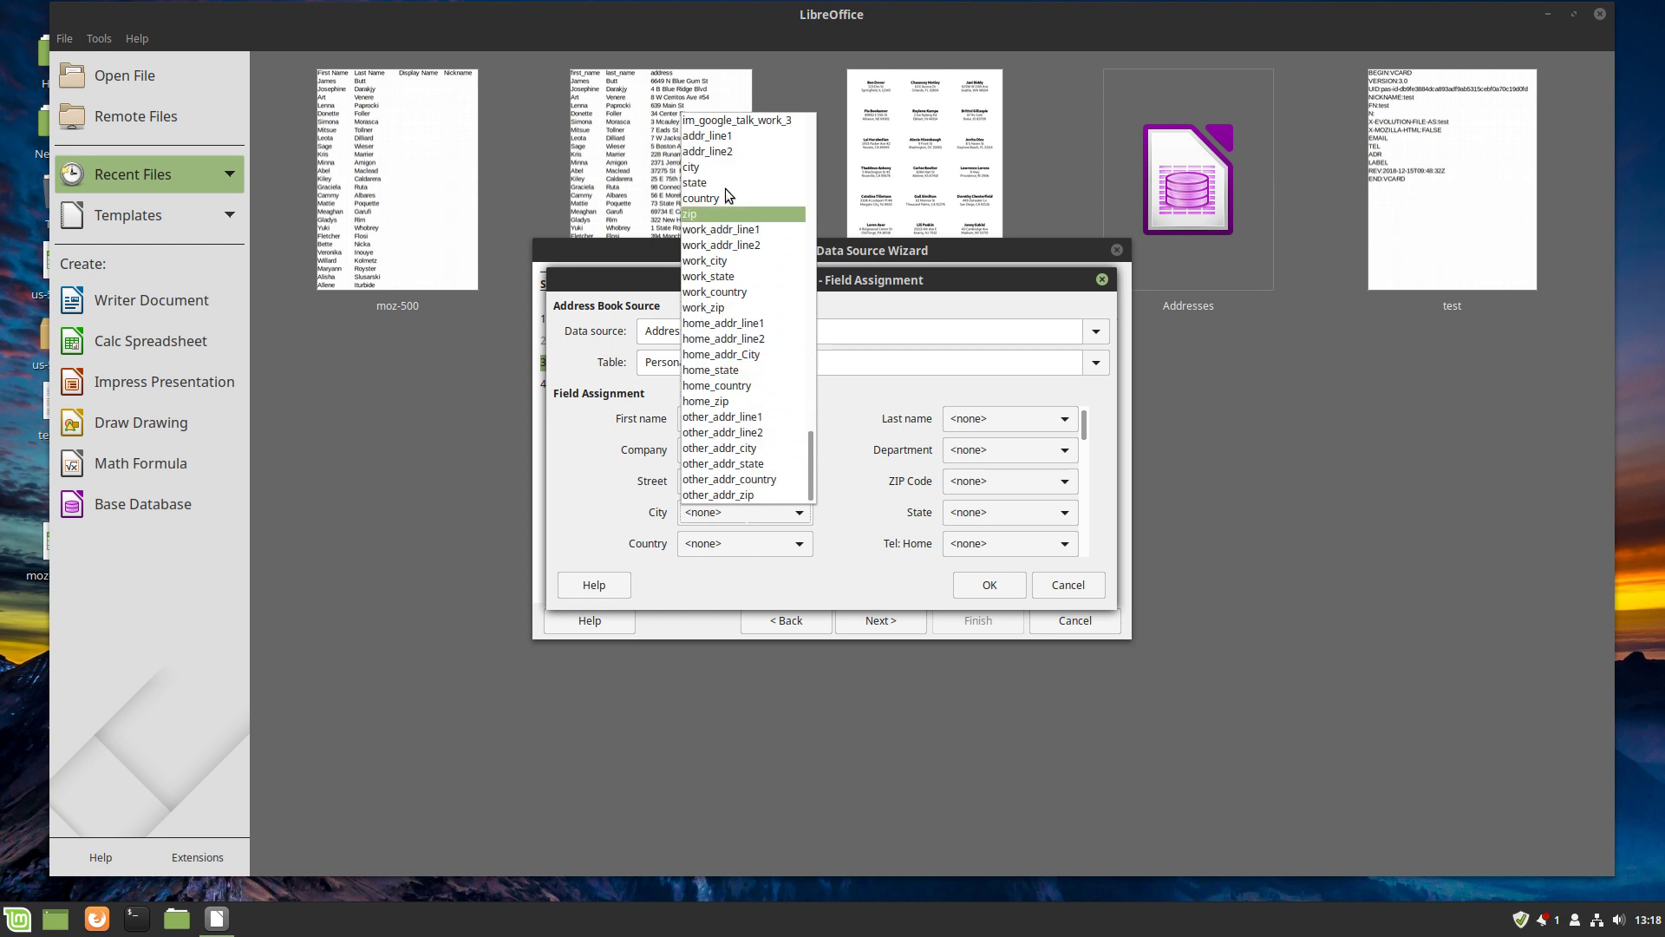
pyautogui.click(710, 167)
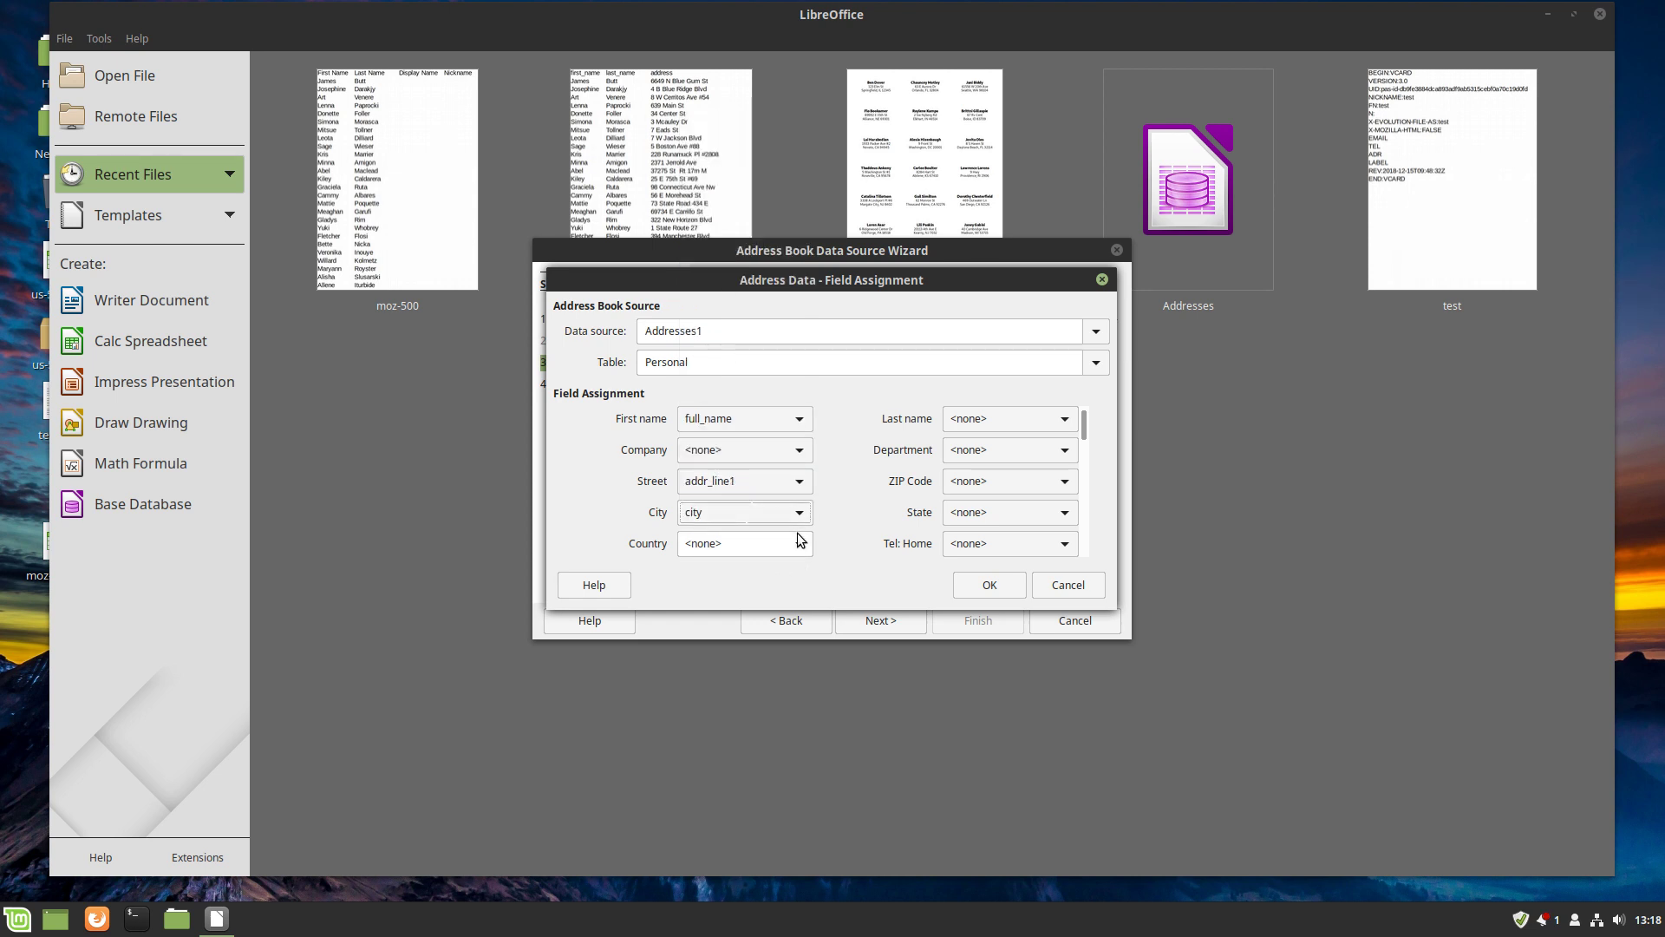
pyautogui.click(1065, 480)
pyautogui.scroll(-15, 1006, 694)
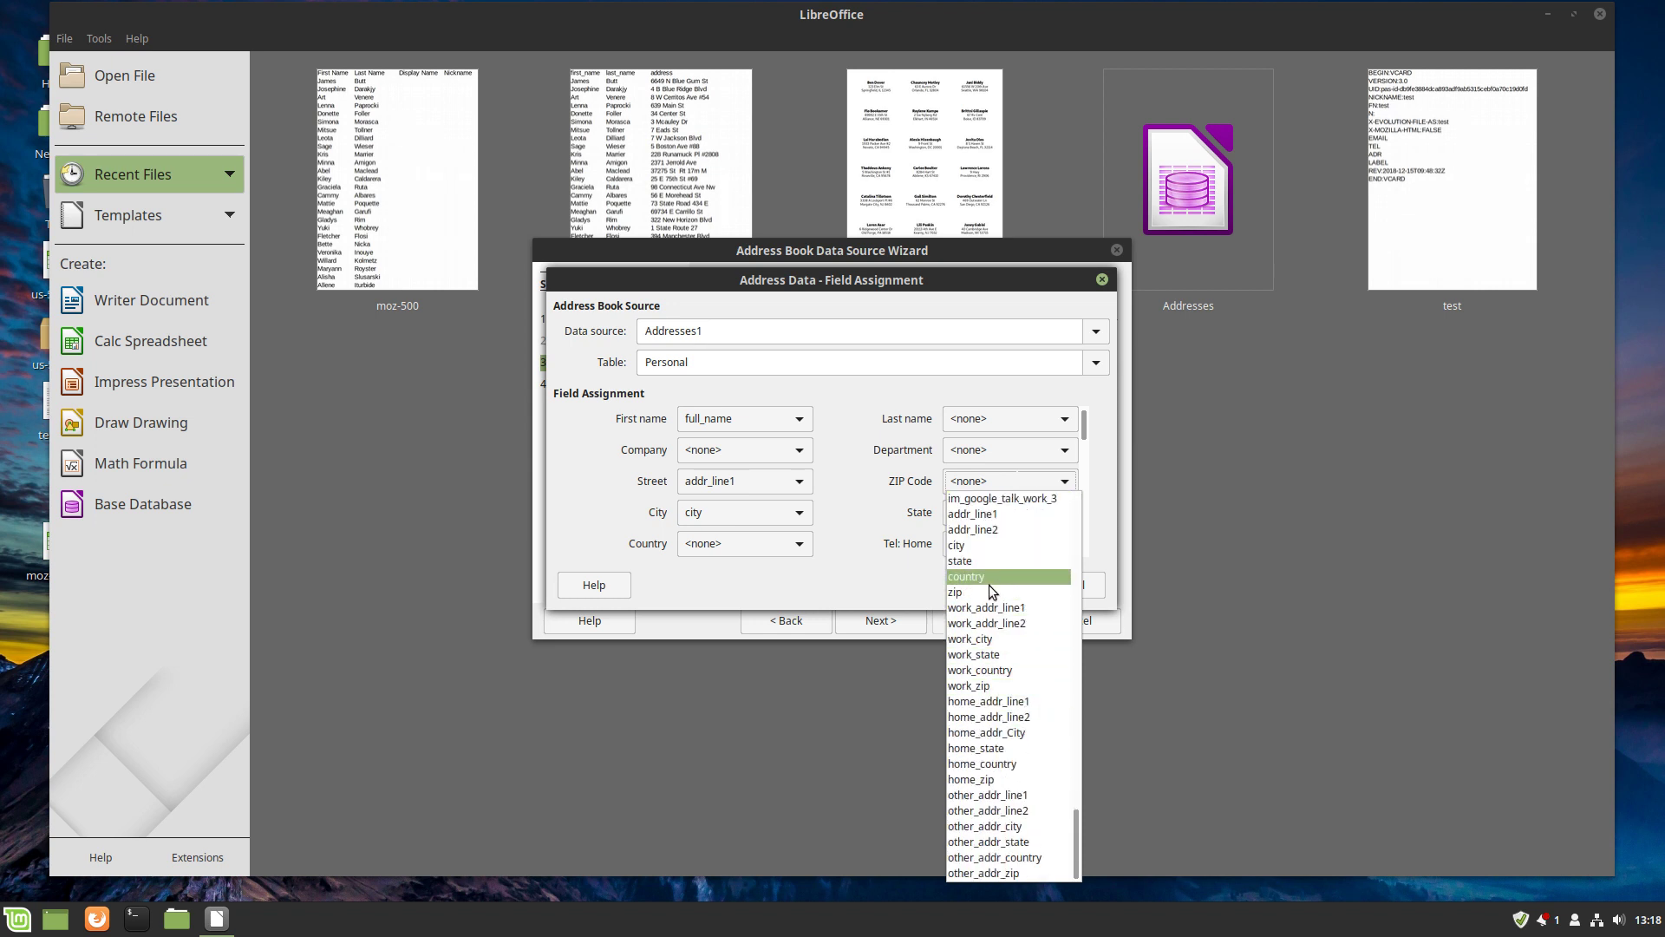
pyautogui.click(985, 586)
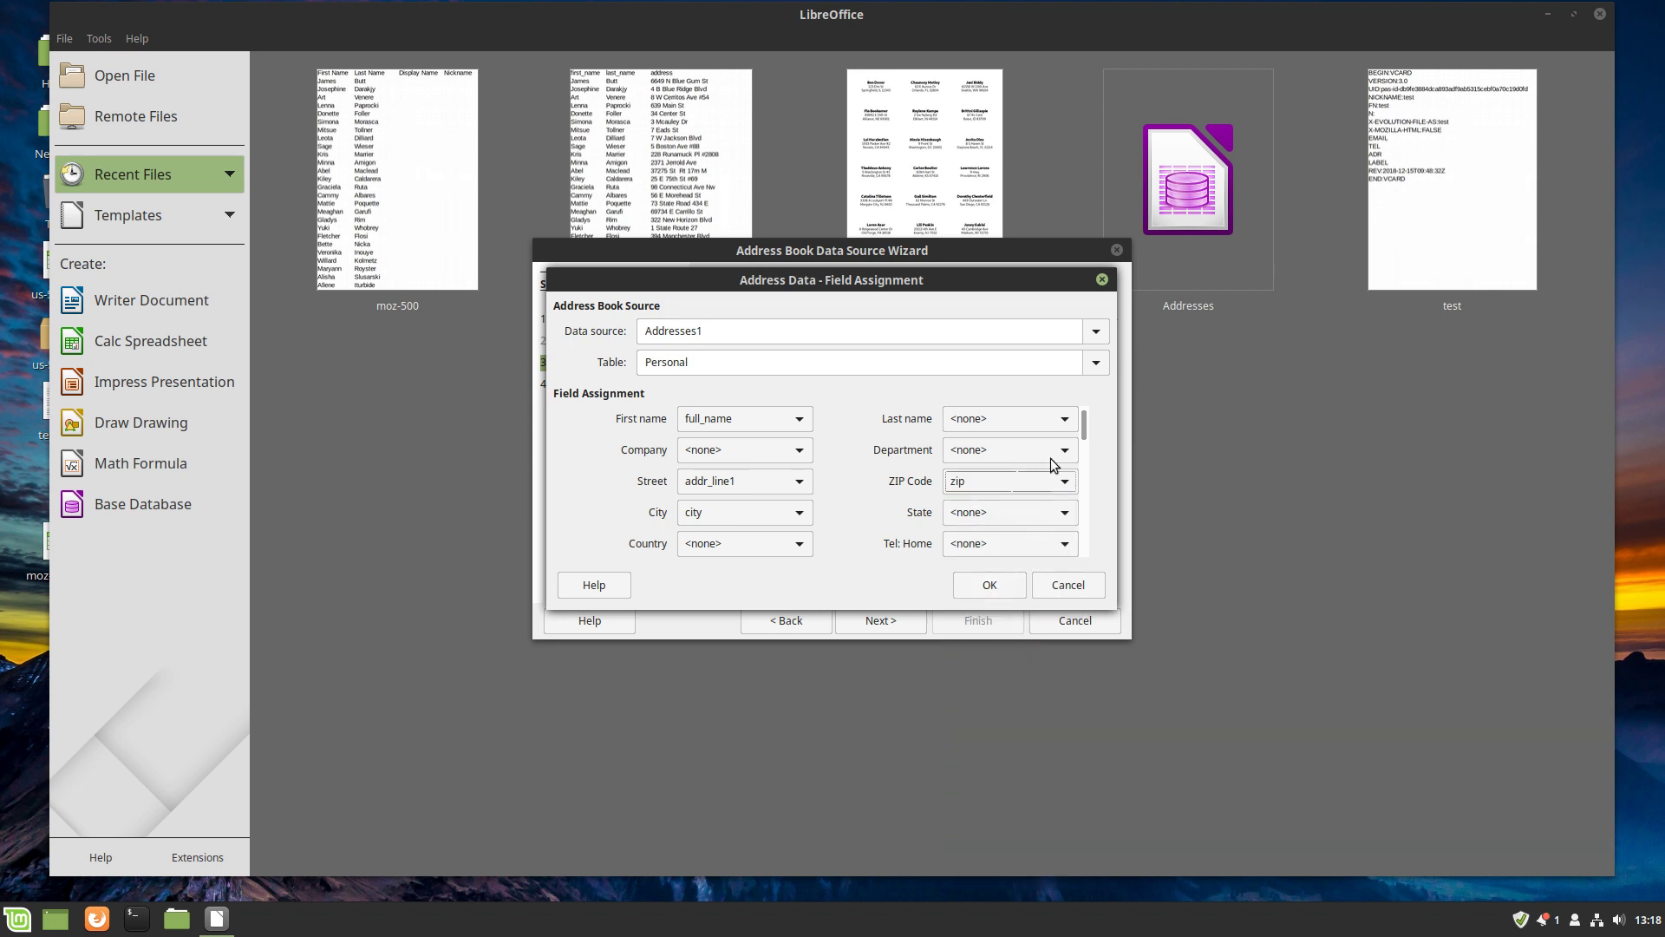
pyautogui.click(1064, 514)
pyautogui.scroll(-15, 1014, 258)
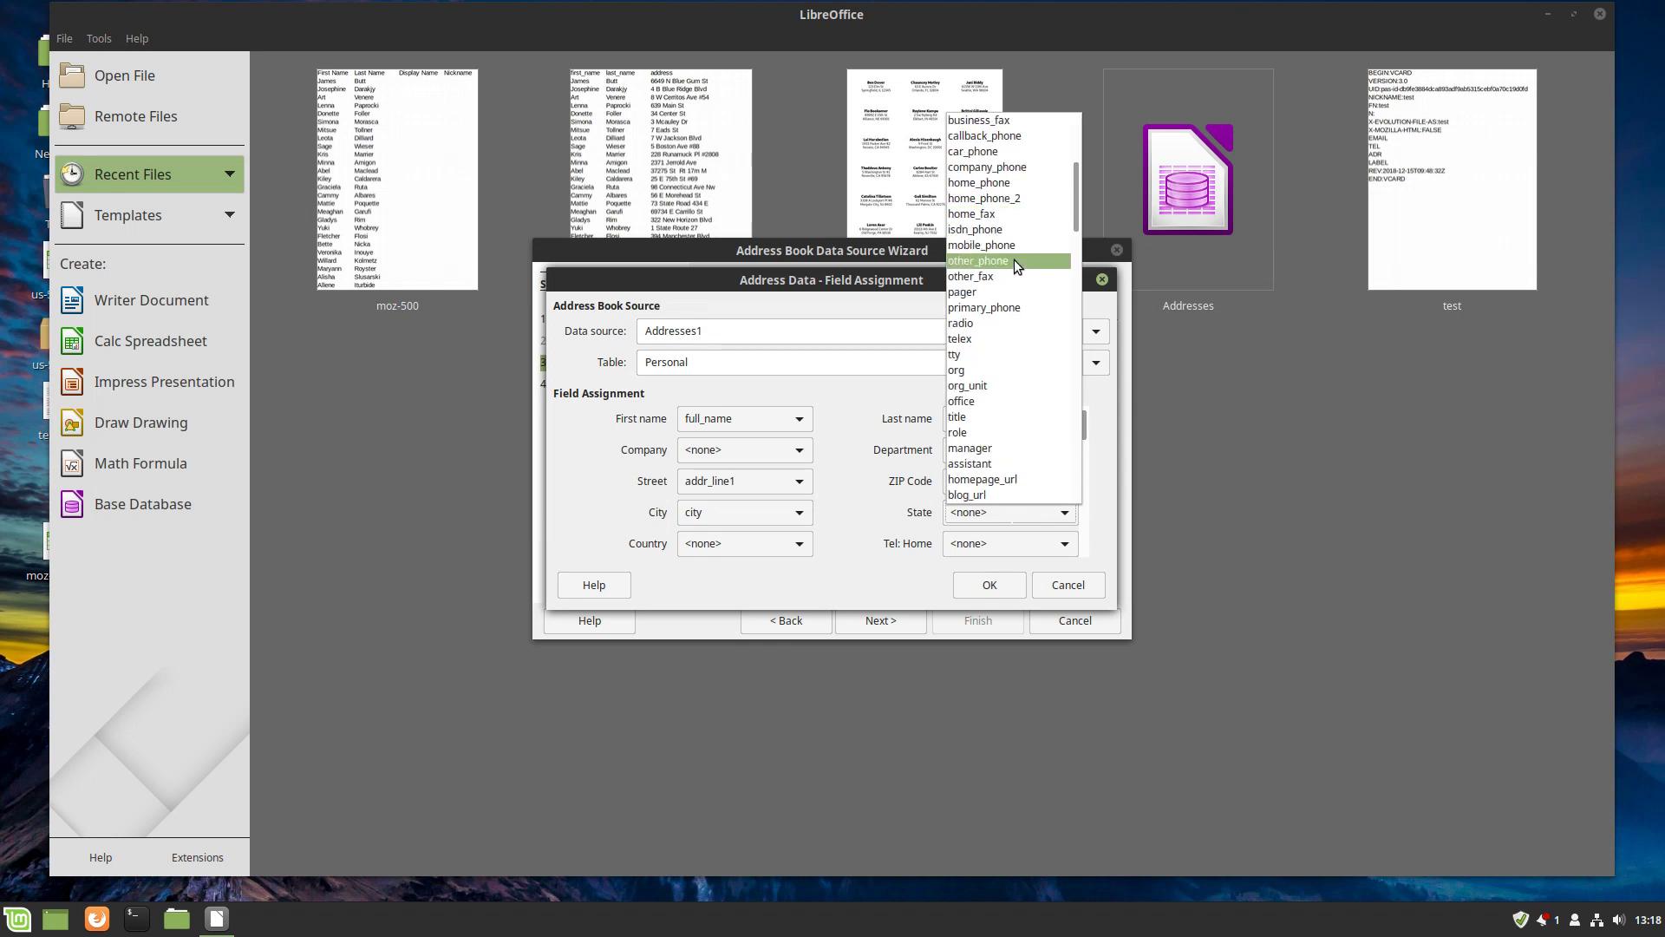
pyautogui.scroll(-7, 1013, 274)
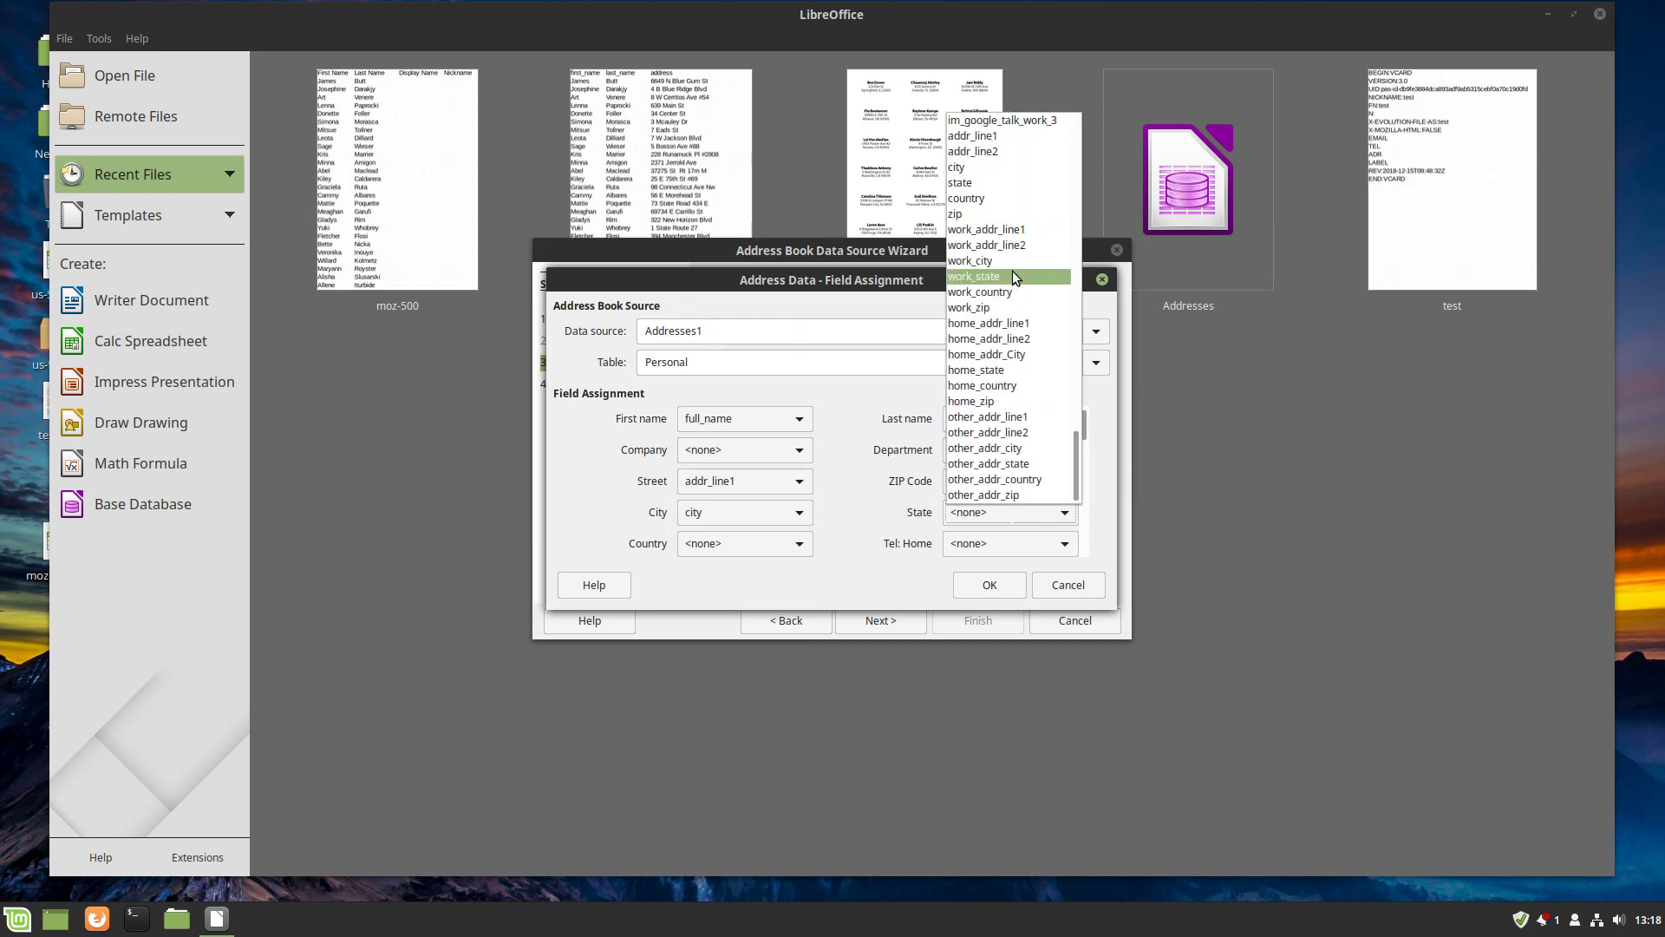
pyautogui.click(985, 183)
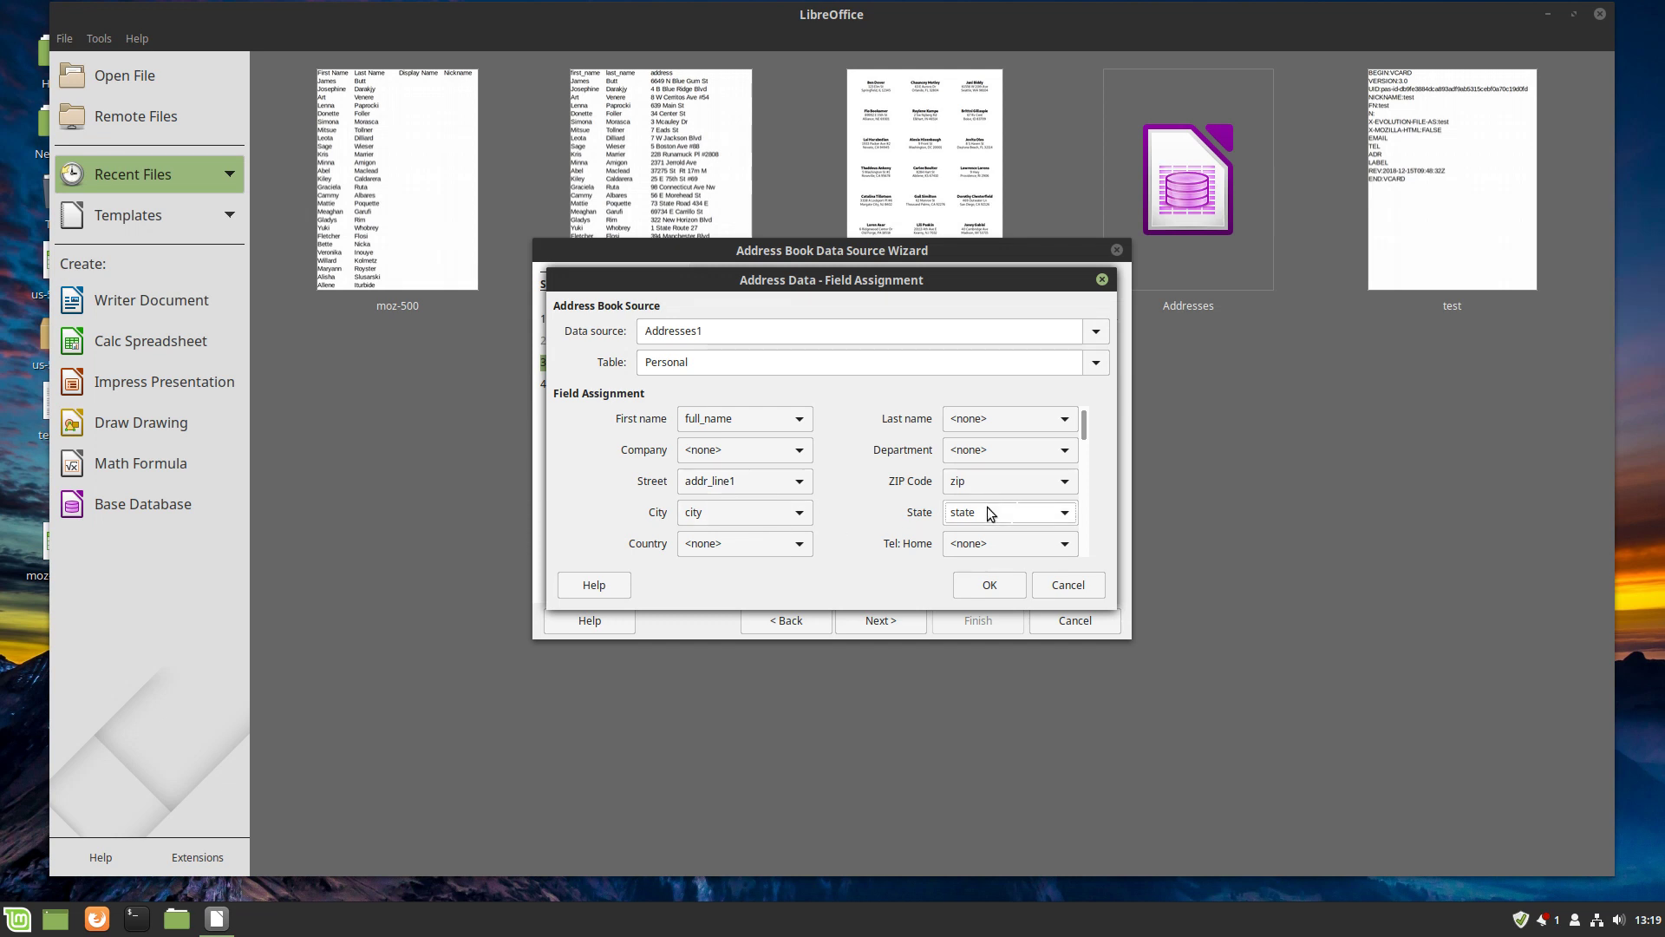
# - Accept the field assignments and finish the wizard with Addresses1 as the address book name
pyautogui.click(1002, 583)
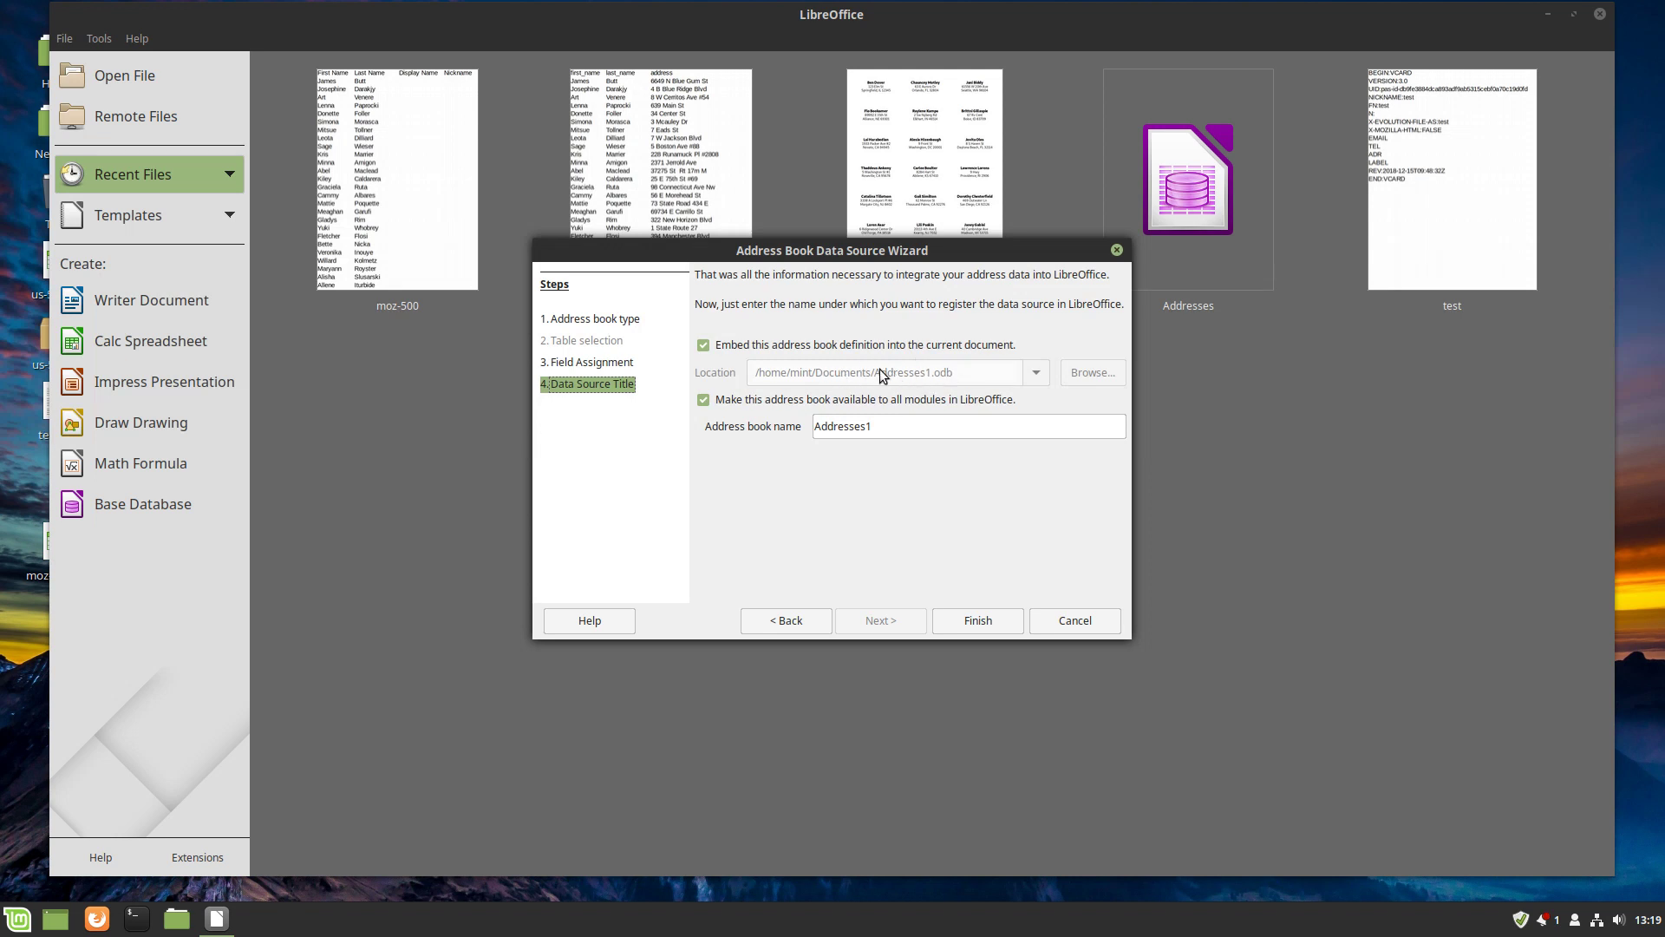
pyautogui.click(910, 428)
pyautogui.click(1002, 616)
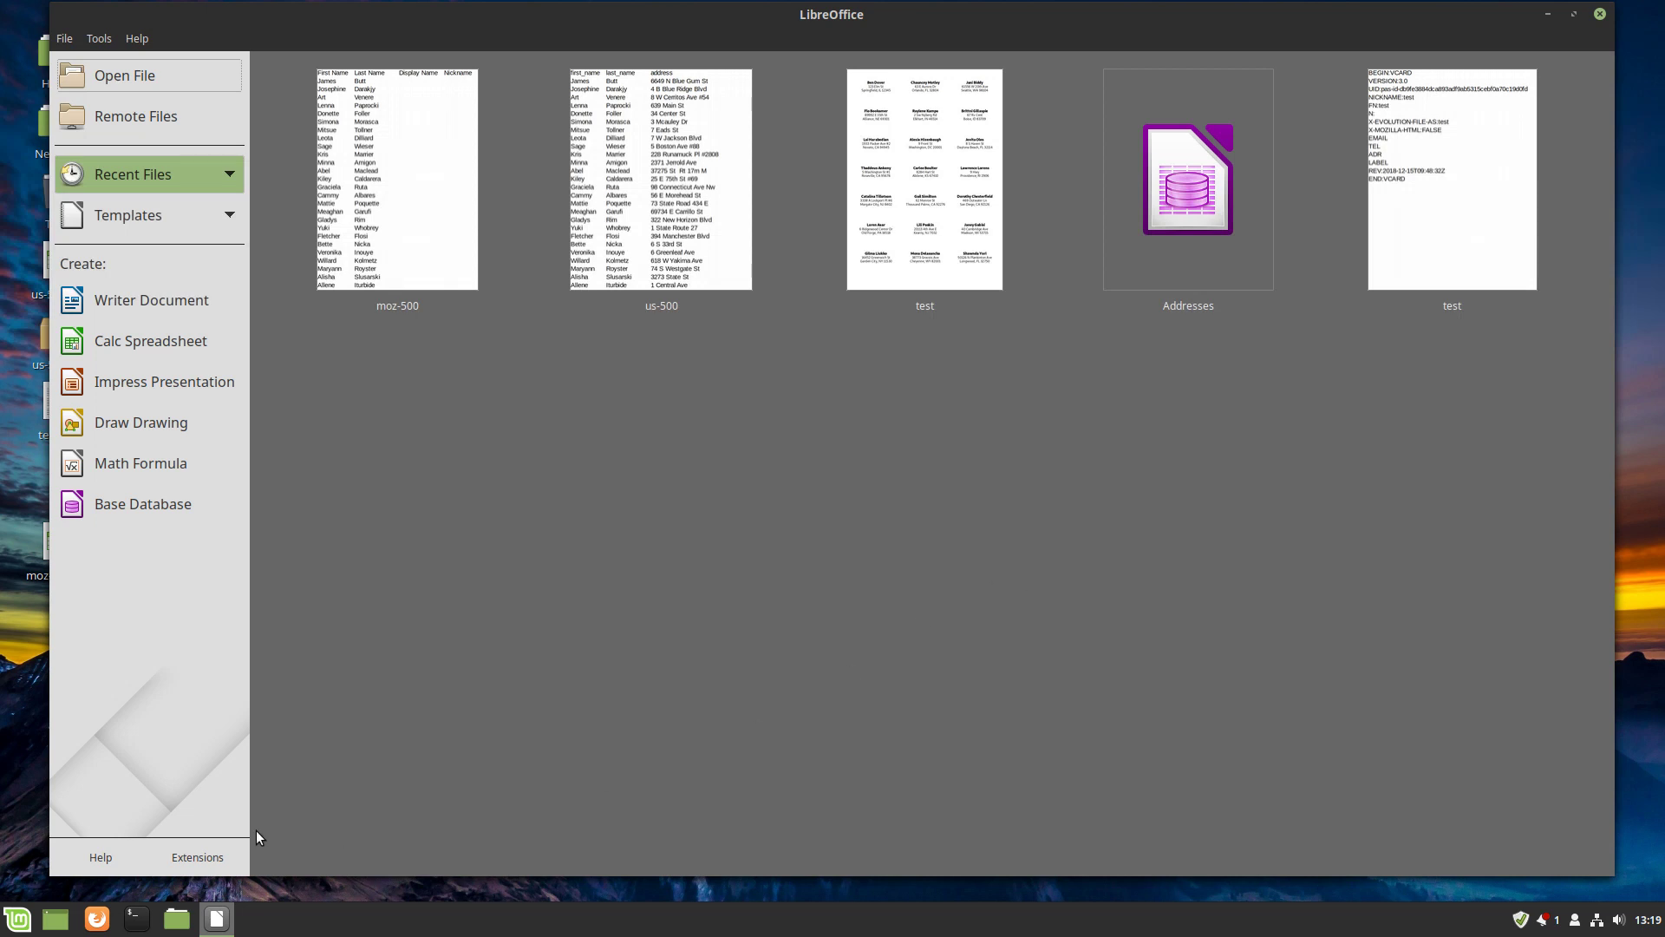
# - Open the existing database file Addresses1.odb from the Documents folder through the Database Wizard
pyautogui.click(118, 512)
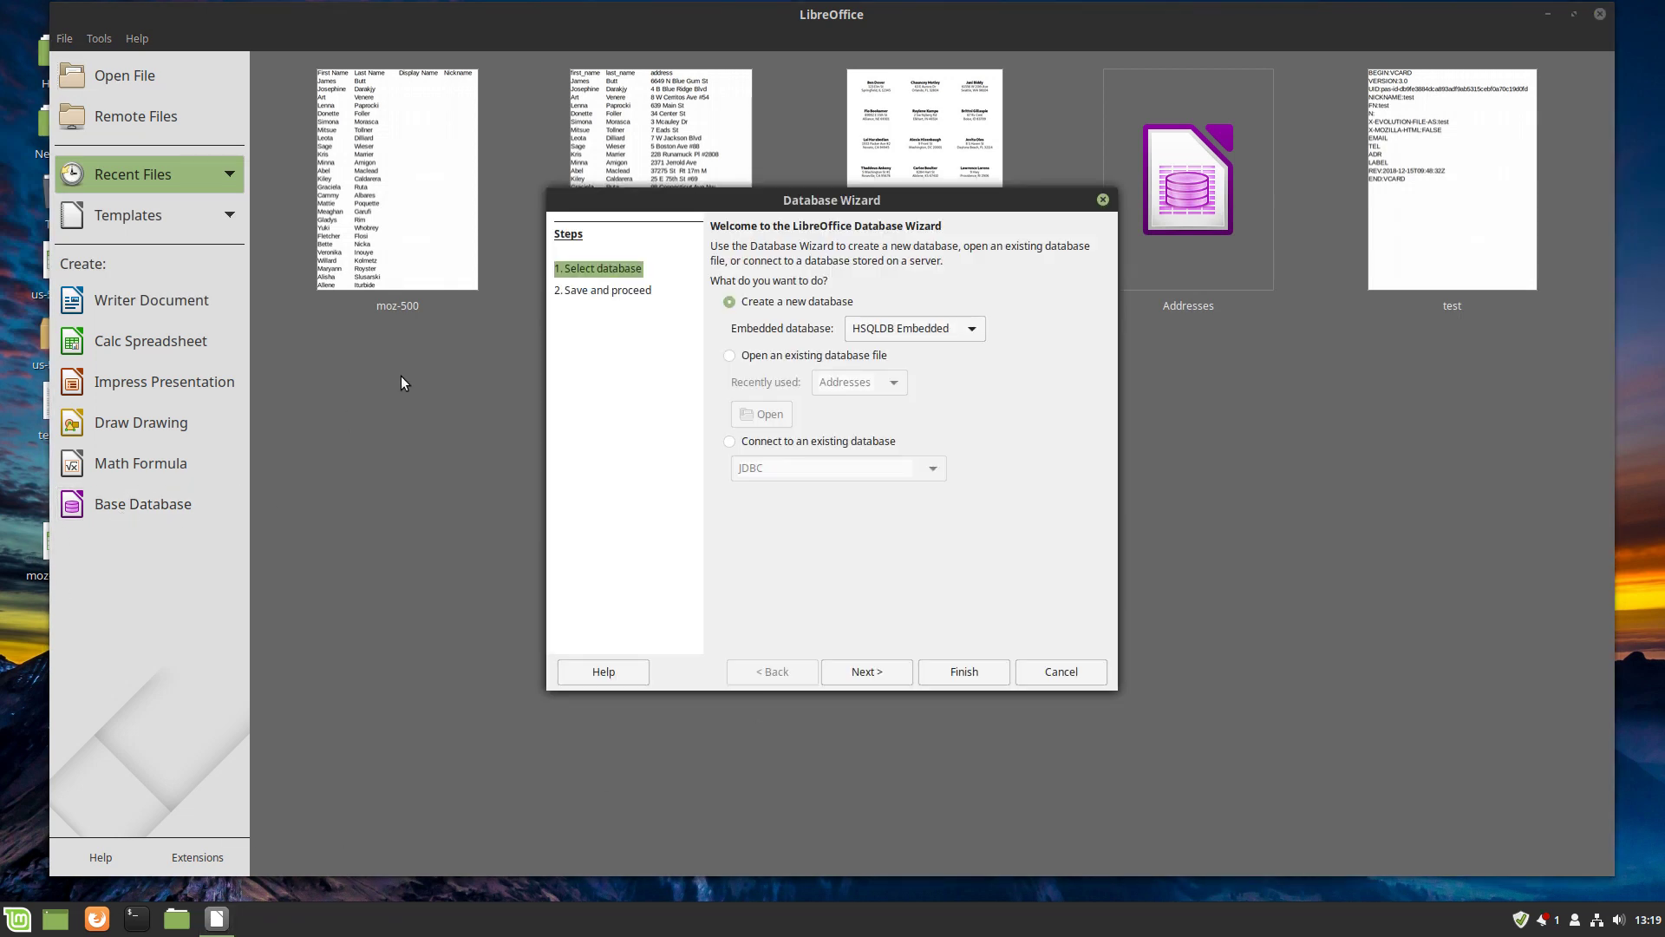
pyautogui.click(728, 357)
pyautogui.click(767, 414)
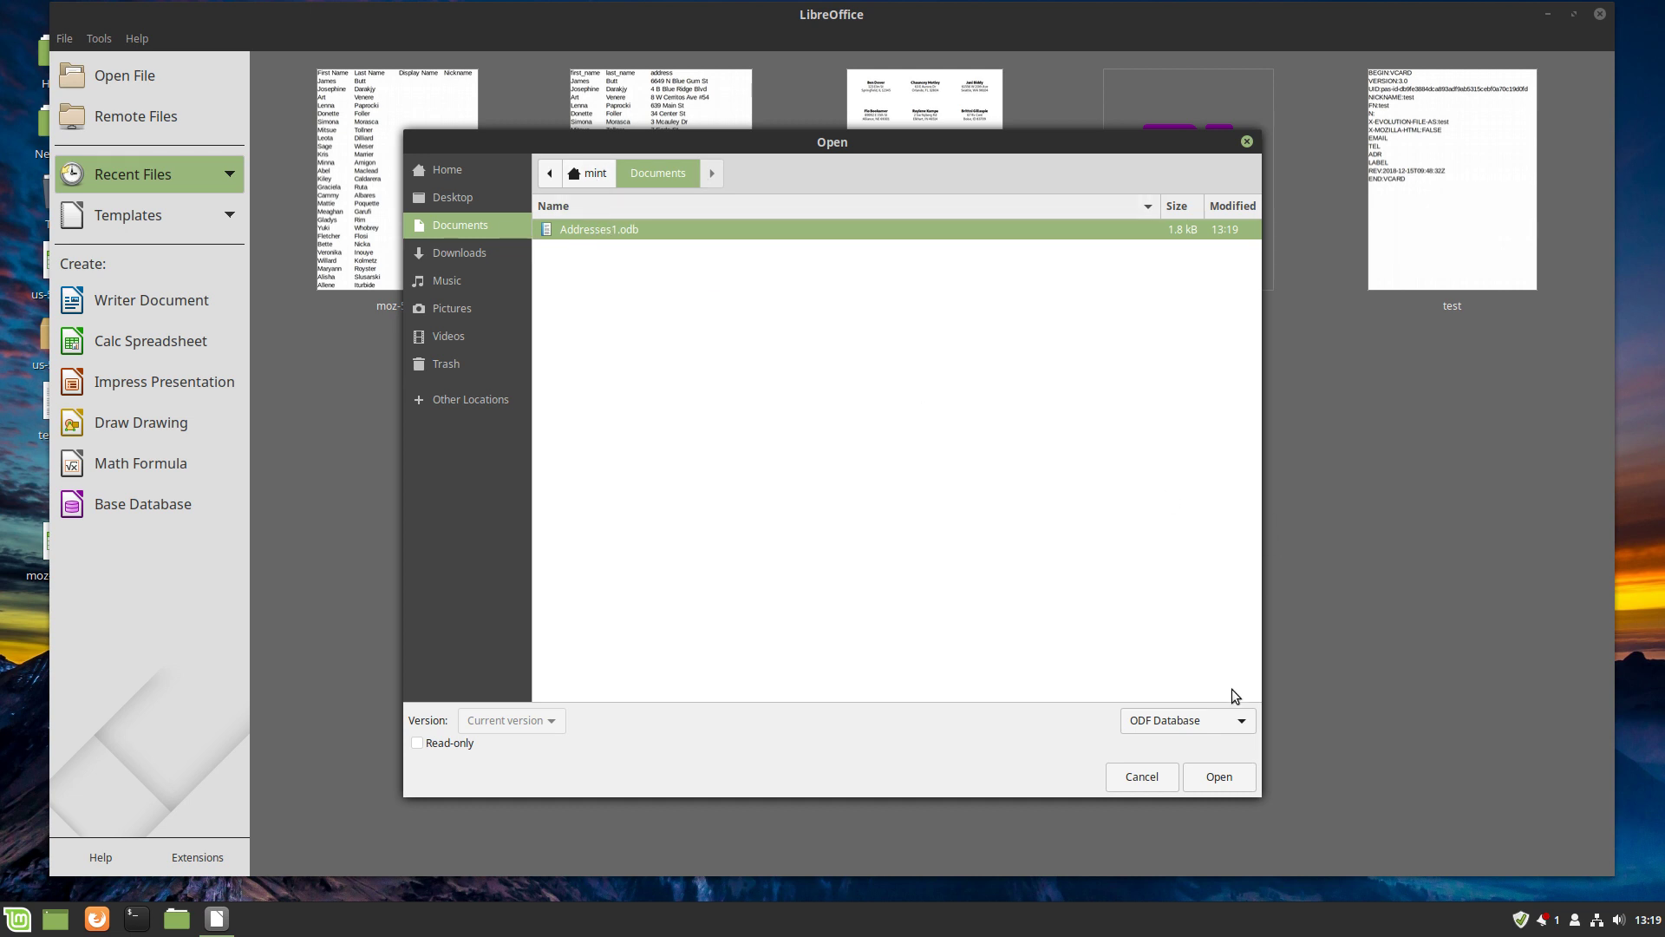
pyautogui.click(1221, 777)
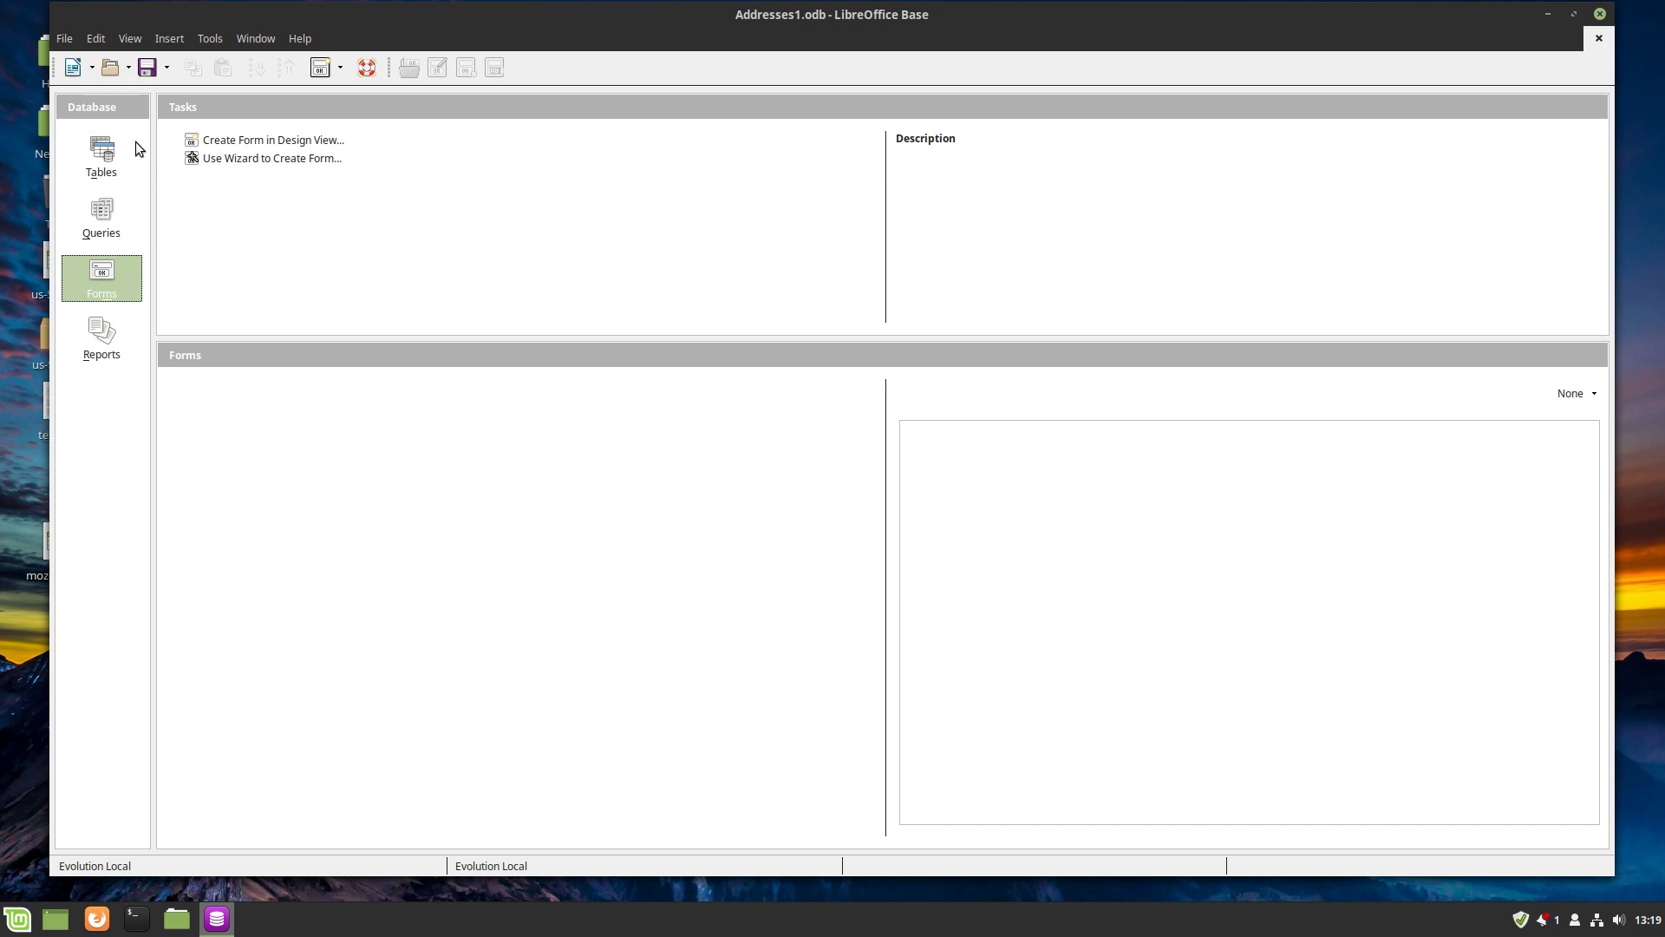
# - Open the Personal table of the Addresses1 database, look through its contact records and close the table view
pyautogui.click(113, 159)
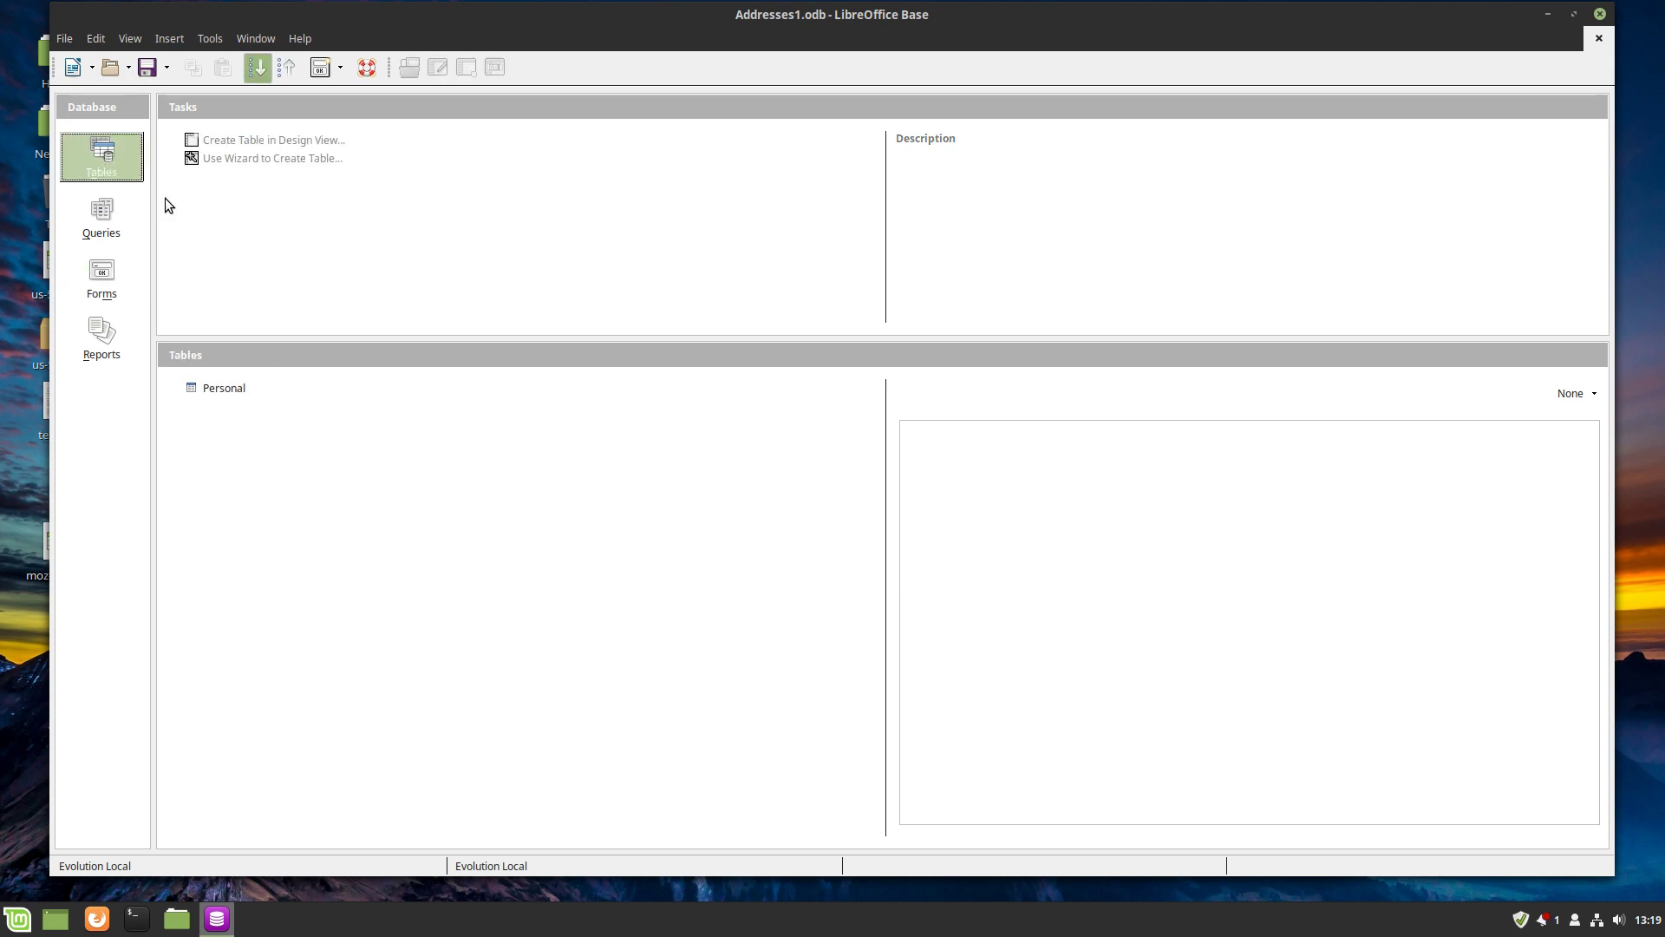
pyautogui.click(218, 391)
pyautogui.doubleClick(217, 388)
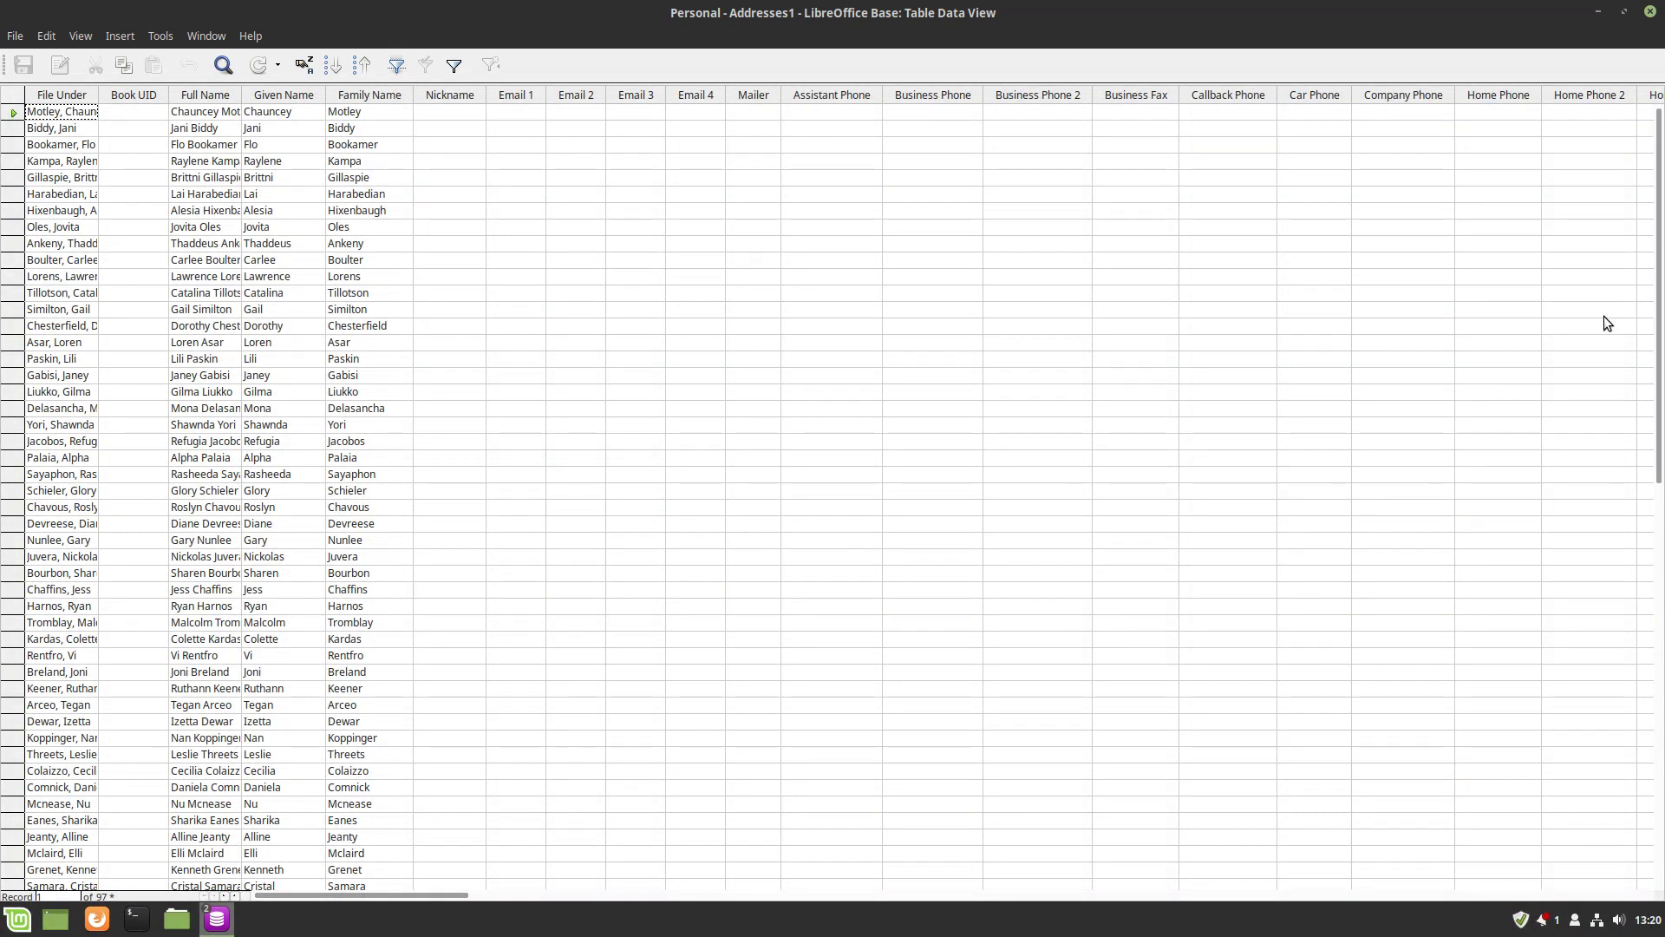
pyautogui.scroll(-20, 1654, 597)
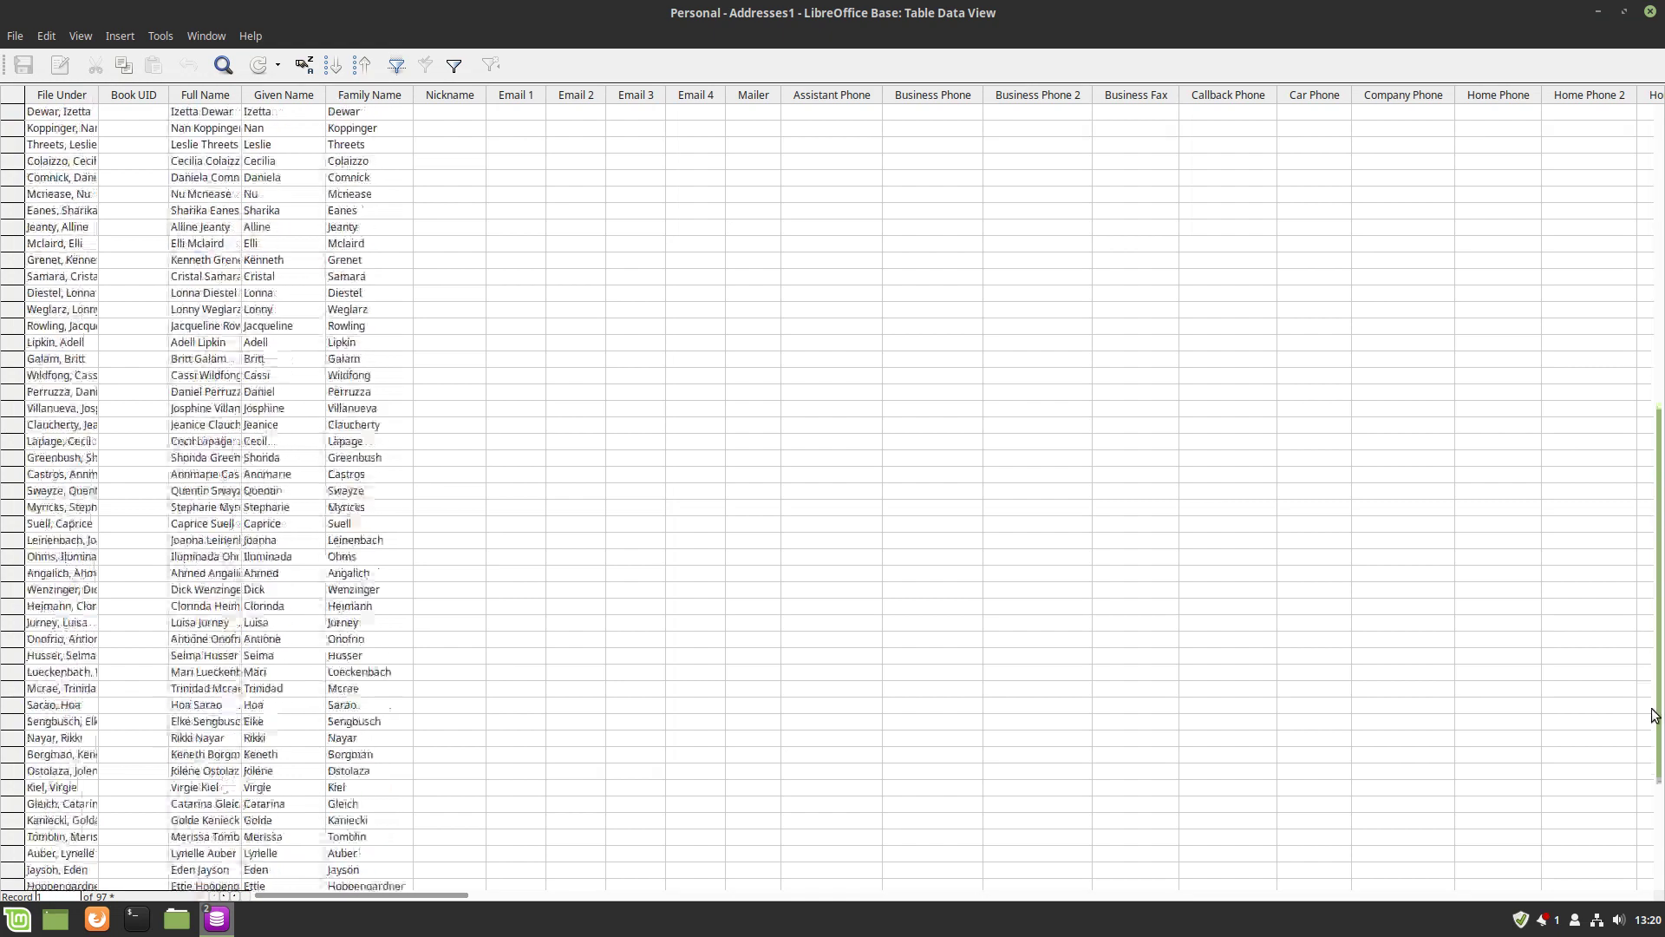
pyautogui.scroll(20, 833, 499)
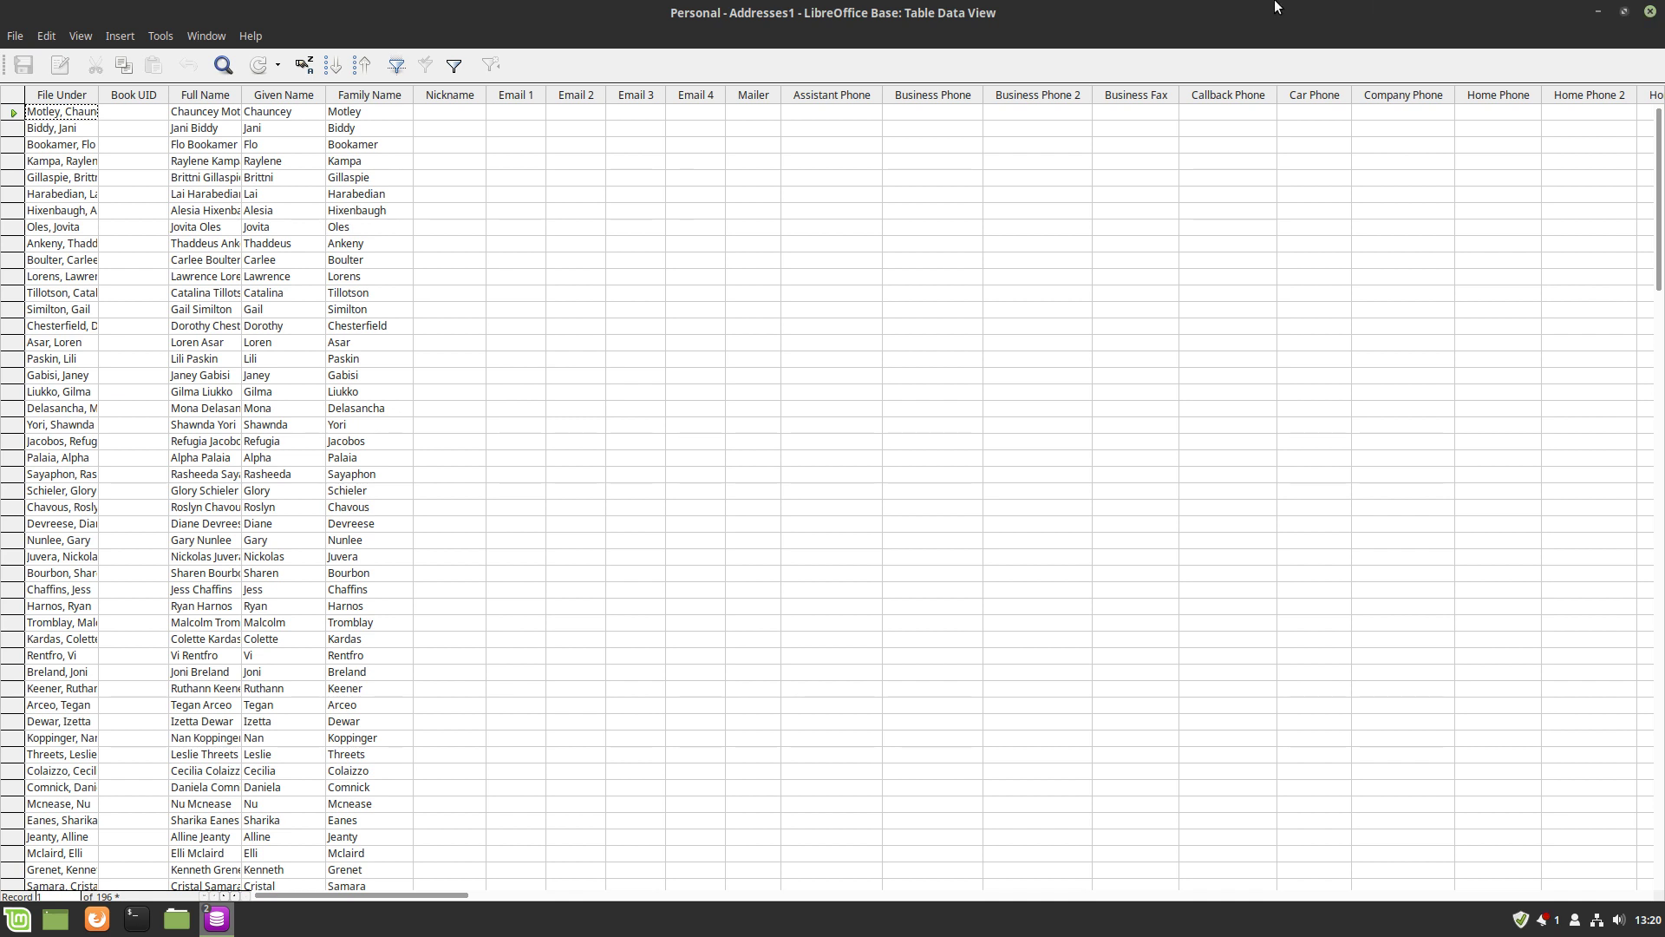
pyautogui.click(1650, 11)
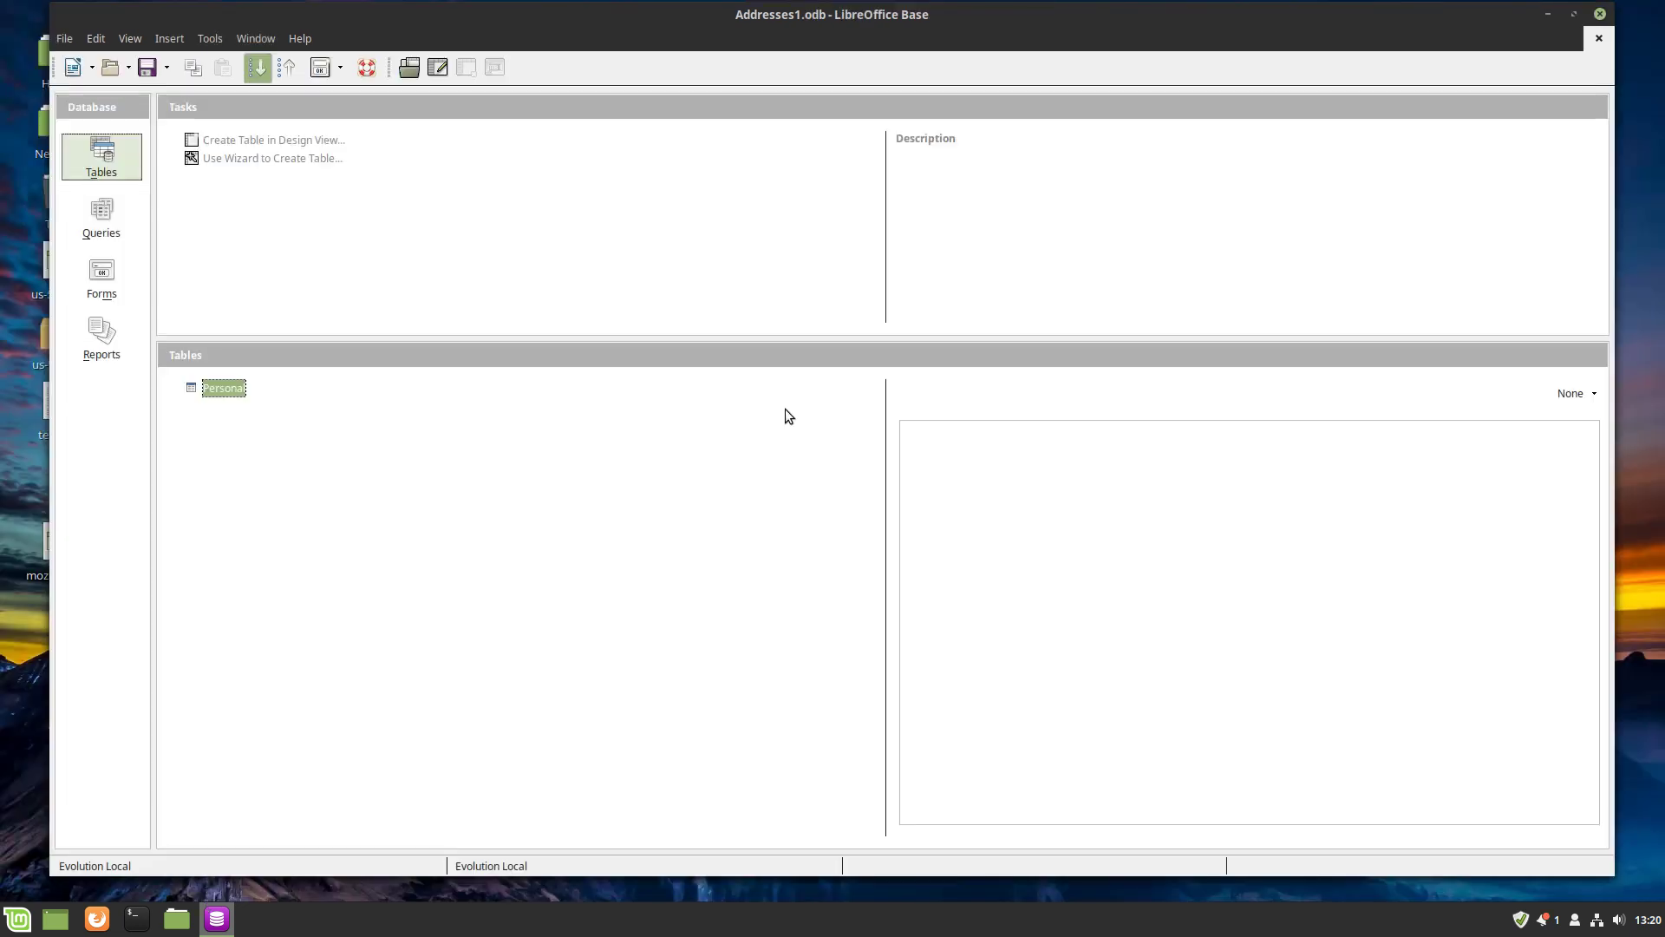
# - Close the Addresses1 database and launch the LibreOffice Start Center by searching the applications for libre
pyautogui.click(1600, 14)
pyautogui.click(18, 917)
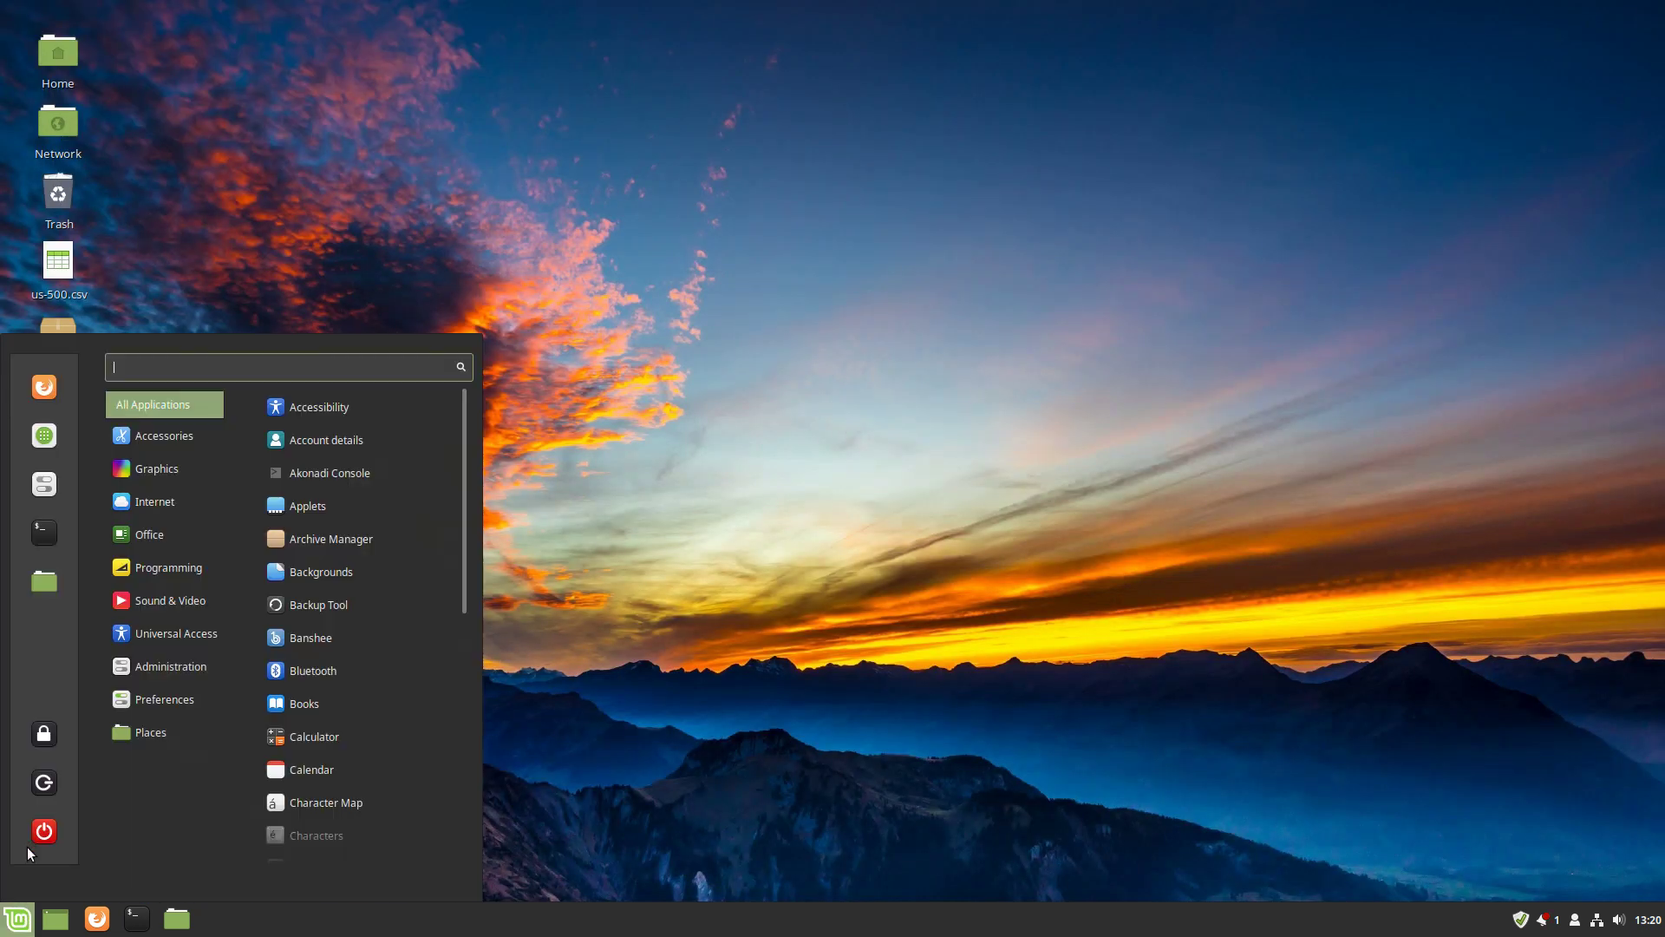
pyautogui.write('libre')
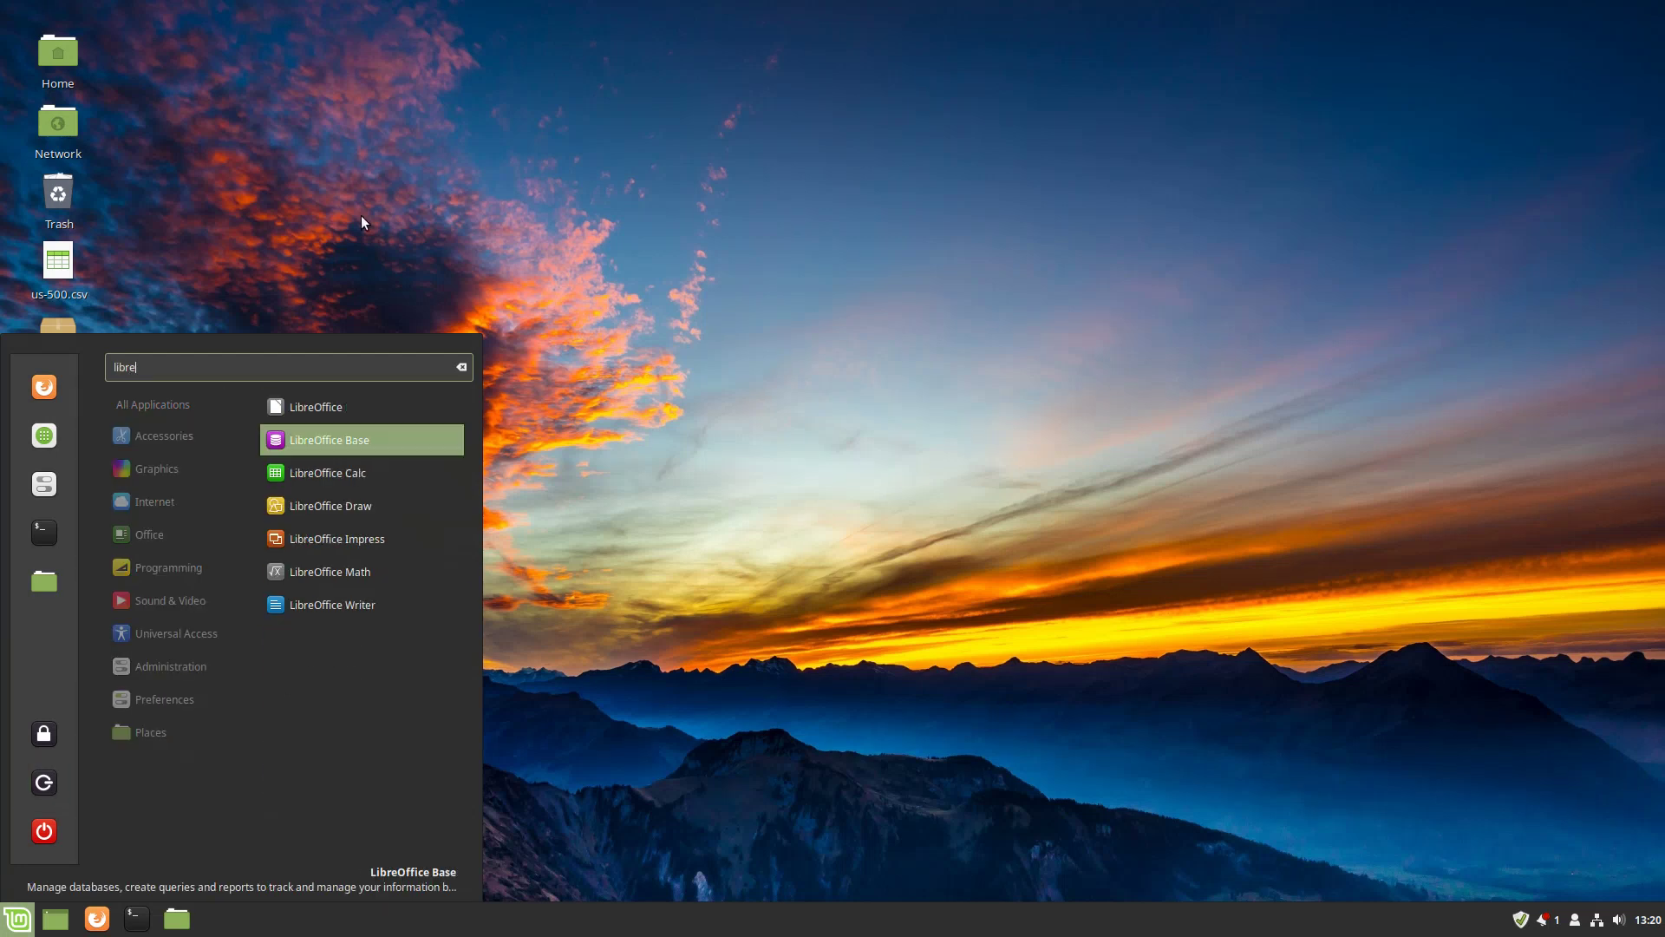
pyautogui.click(340, 399)
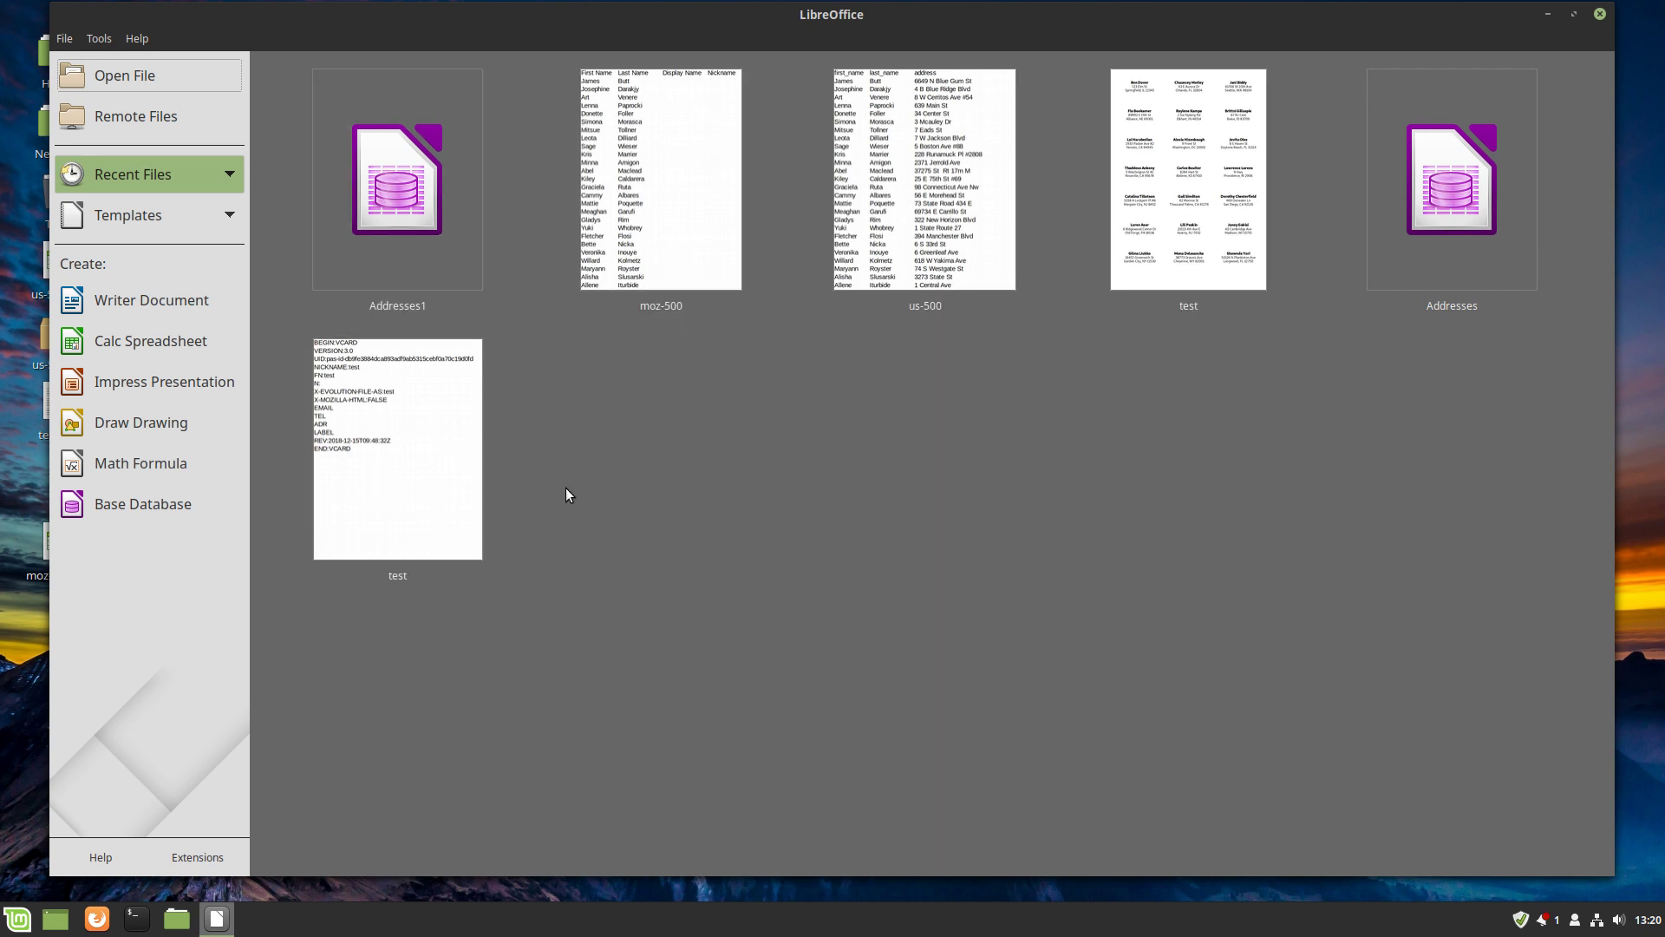
# - Start a new Labels document from the Start Center
pyautogui.click(65, 39)
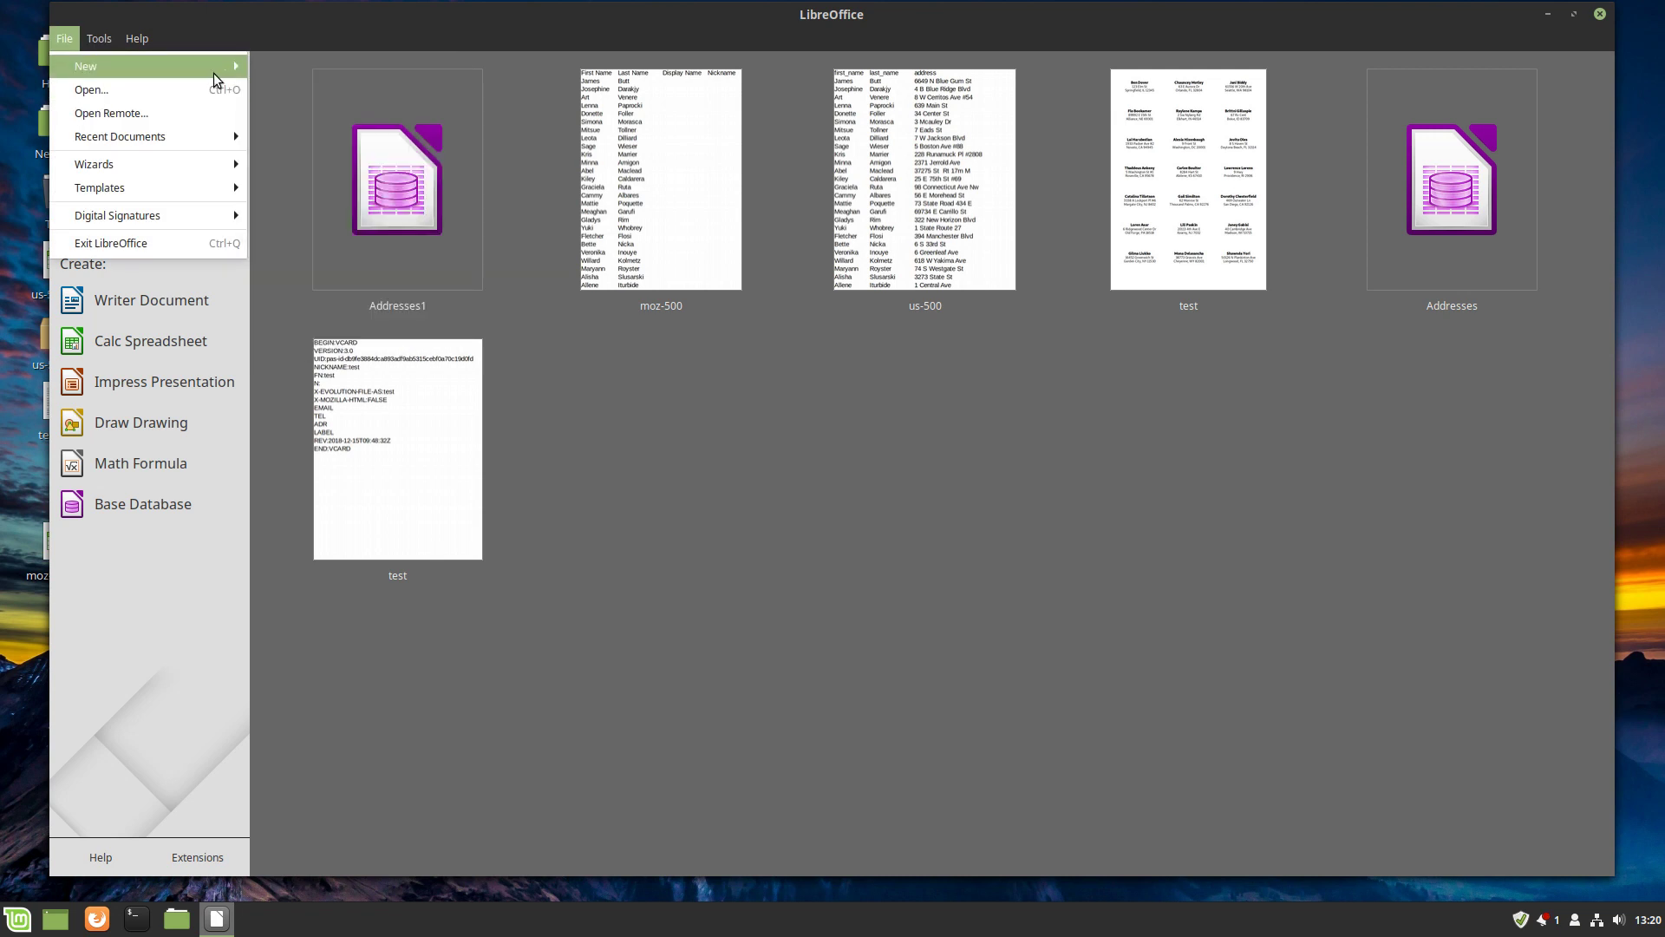
pyautogui.moveTo(221, 71)
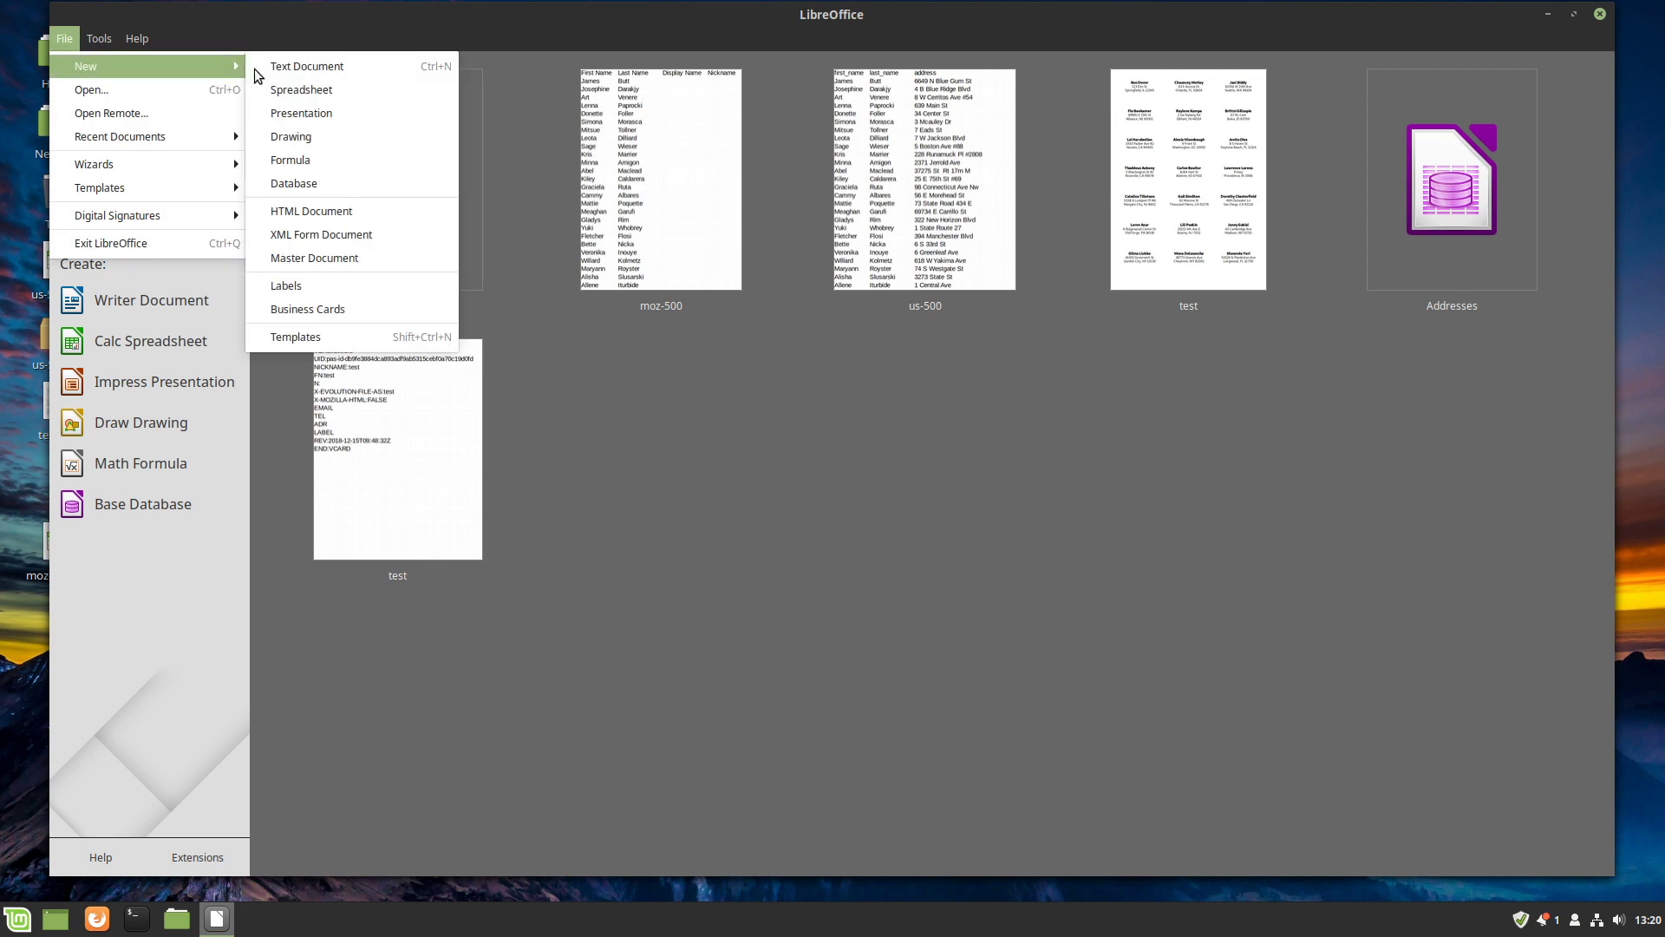
pyautogui.click(322, 289)
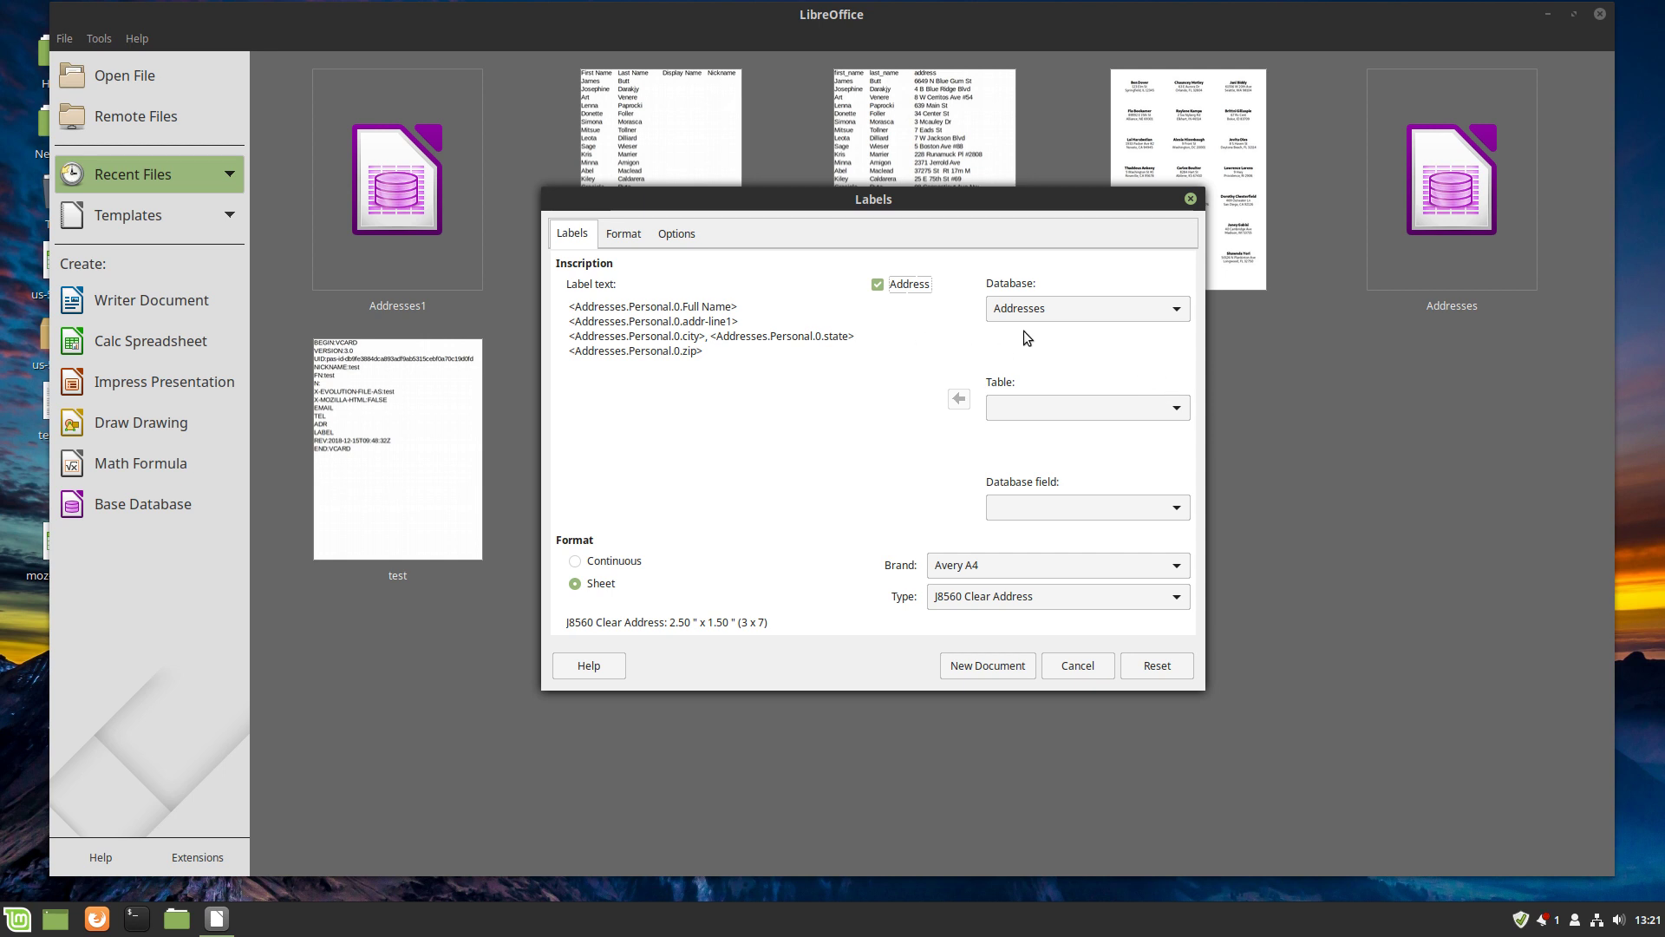
# - Delete all the old Addresses field placeholders from the label text
pyautogui.moveTo(568, 306); pyautogui.dragTo(614, 322)
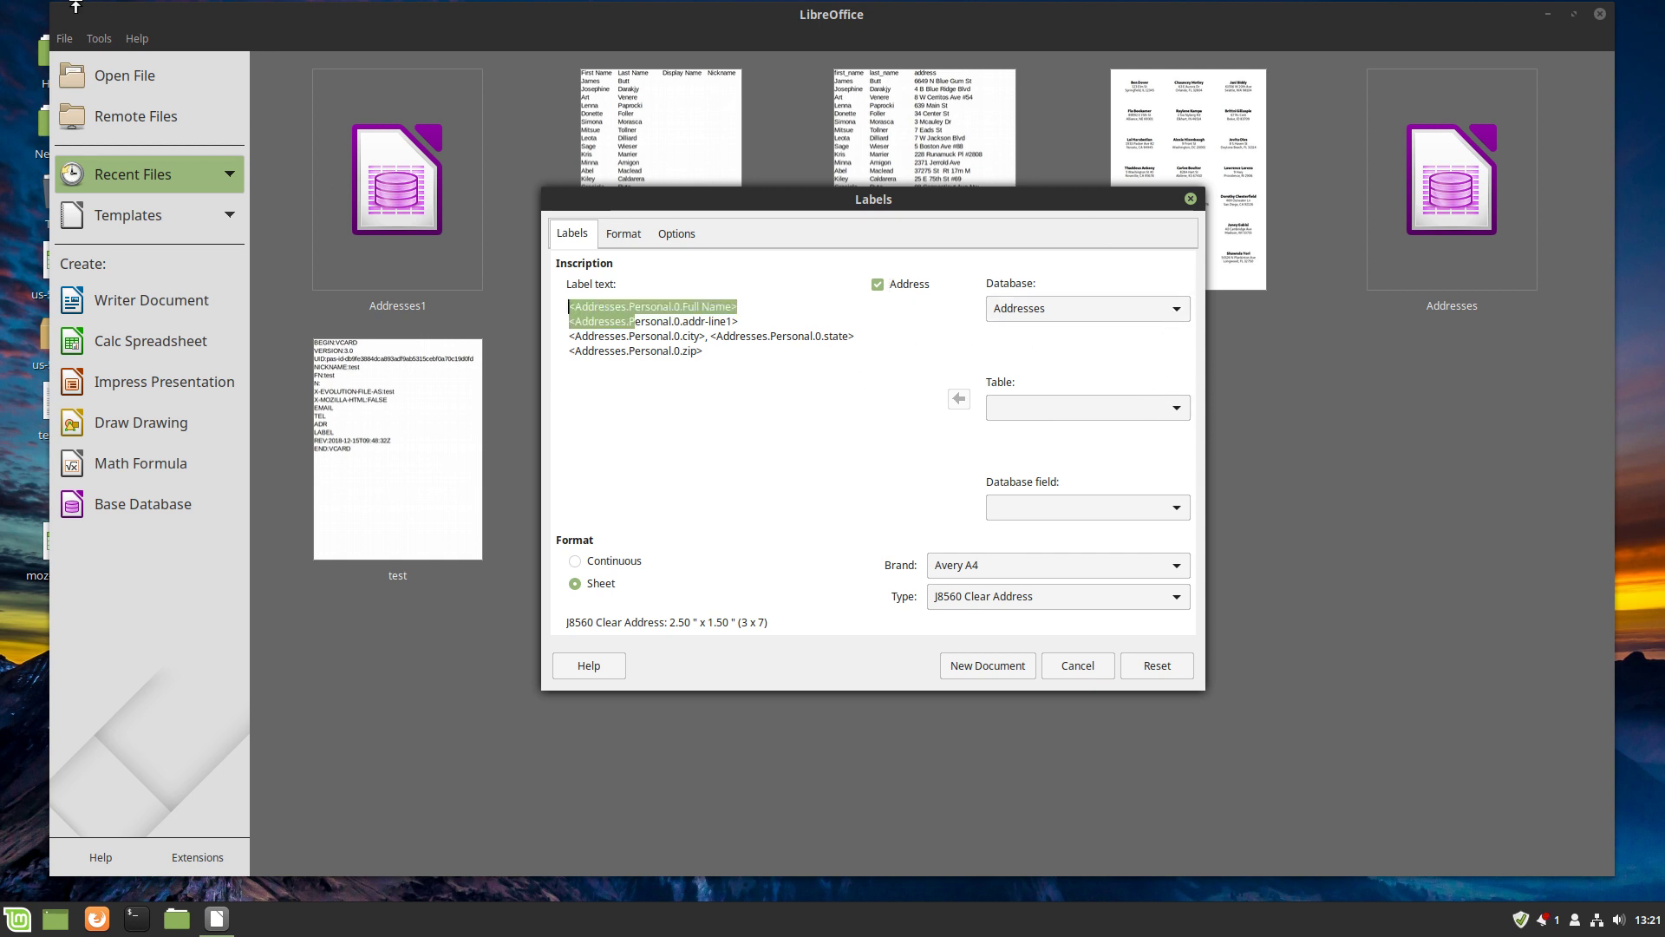
pyautogui.press('BackSpace')
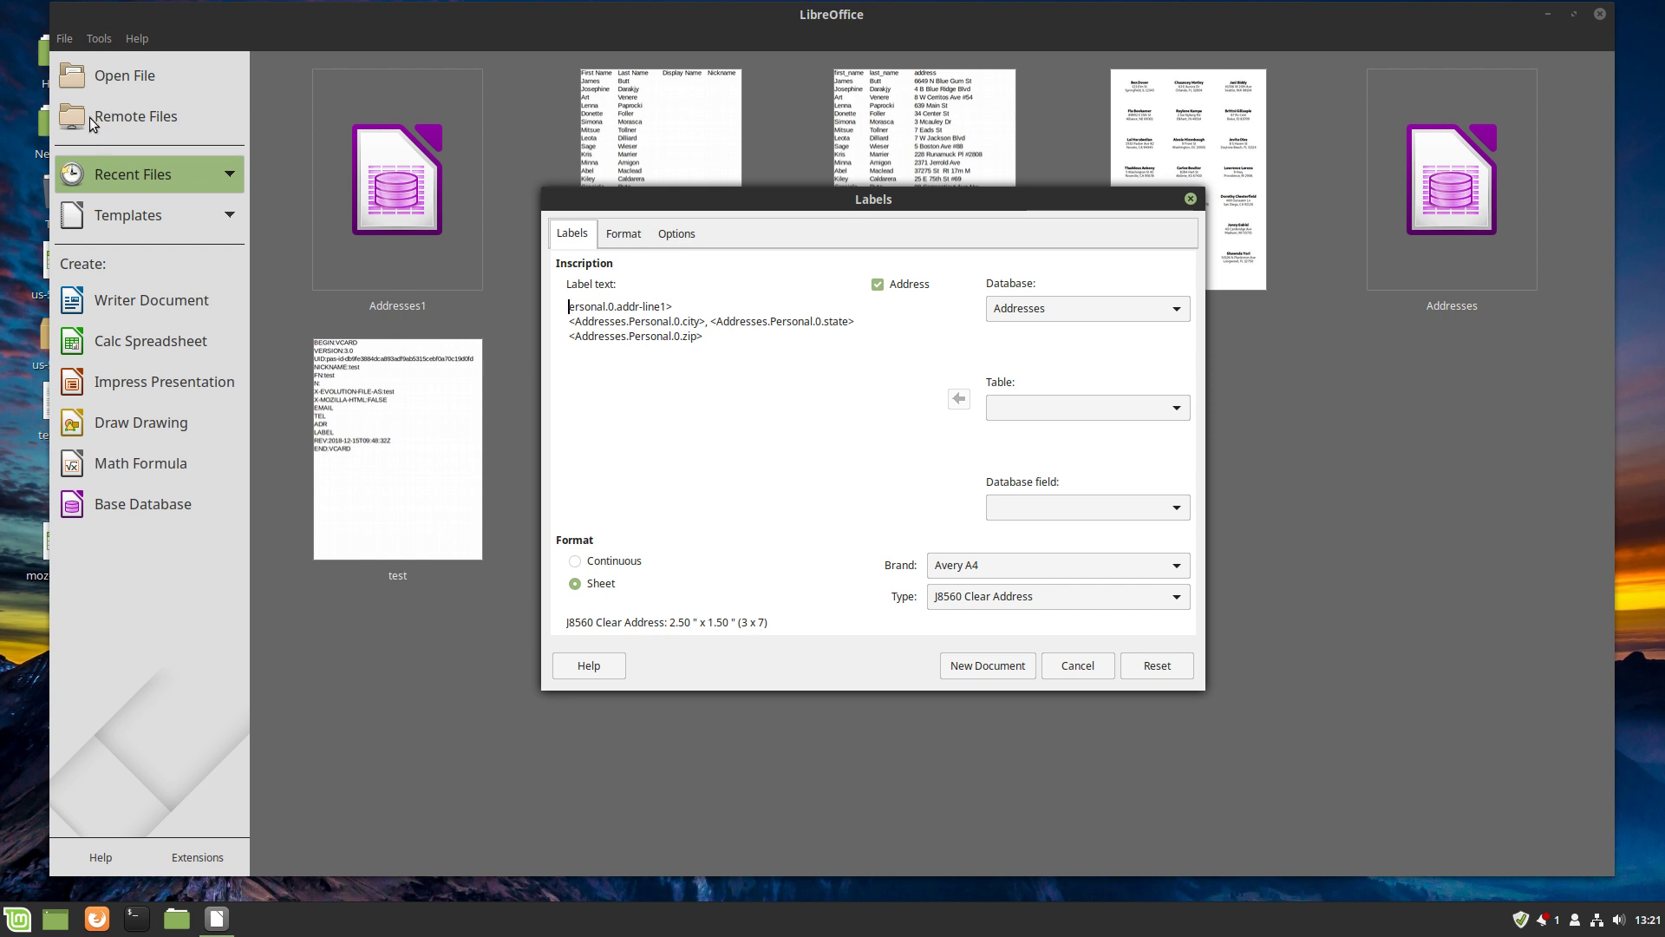
pyautogui.hotkey('shift', 'Down')
pyautogui.hotkey('shift', 'Down')
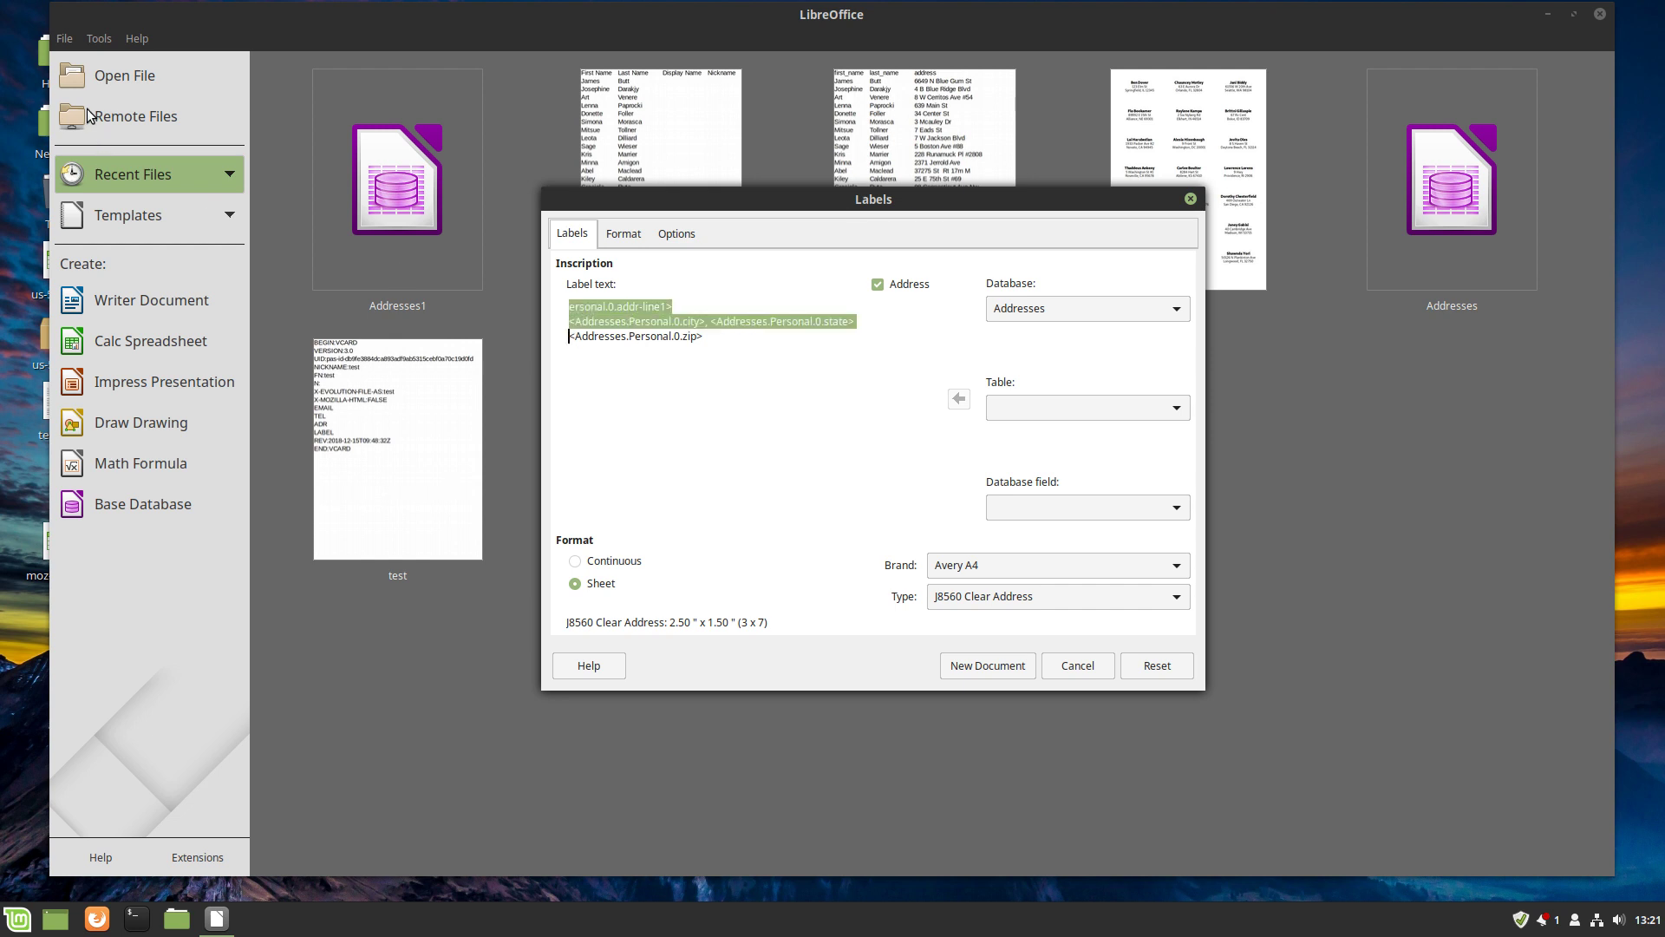
pyautogui.hotkey('shift', 'End')
pyautogui.press('BackSpace')
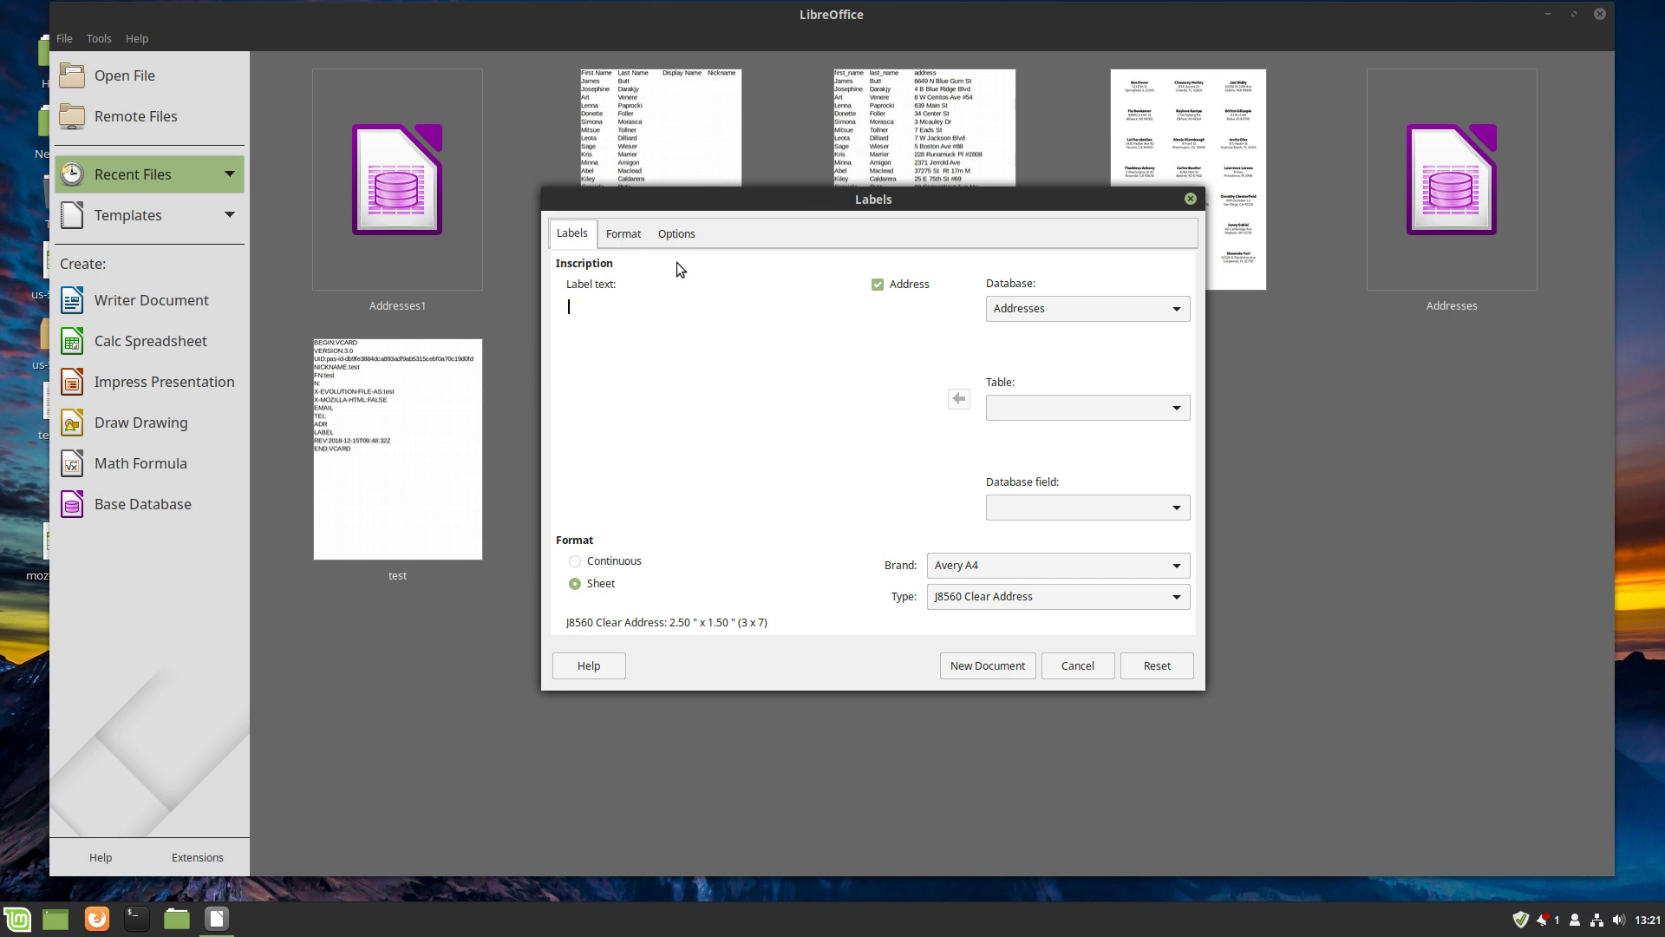
# - Turn off the Address option and select the Addresses1 database with its Personal table as the label source
pyautogui.click(878, 284)
pyautogui.click(1119, 307)
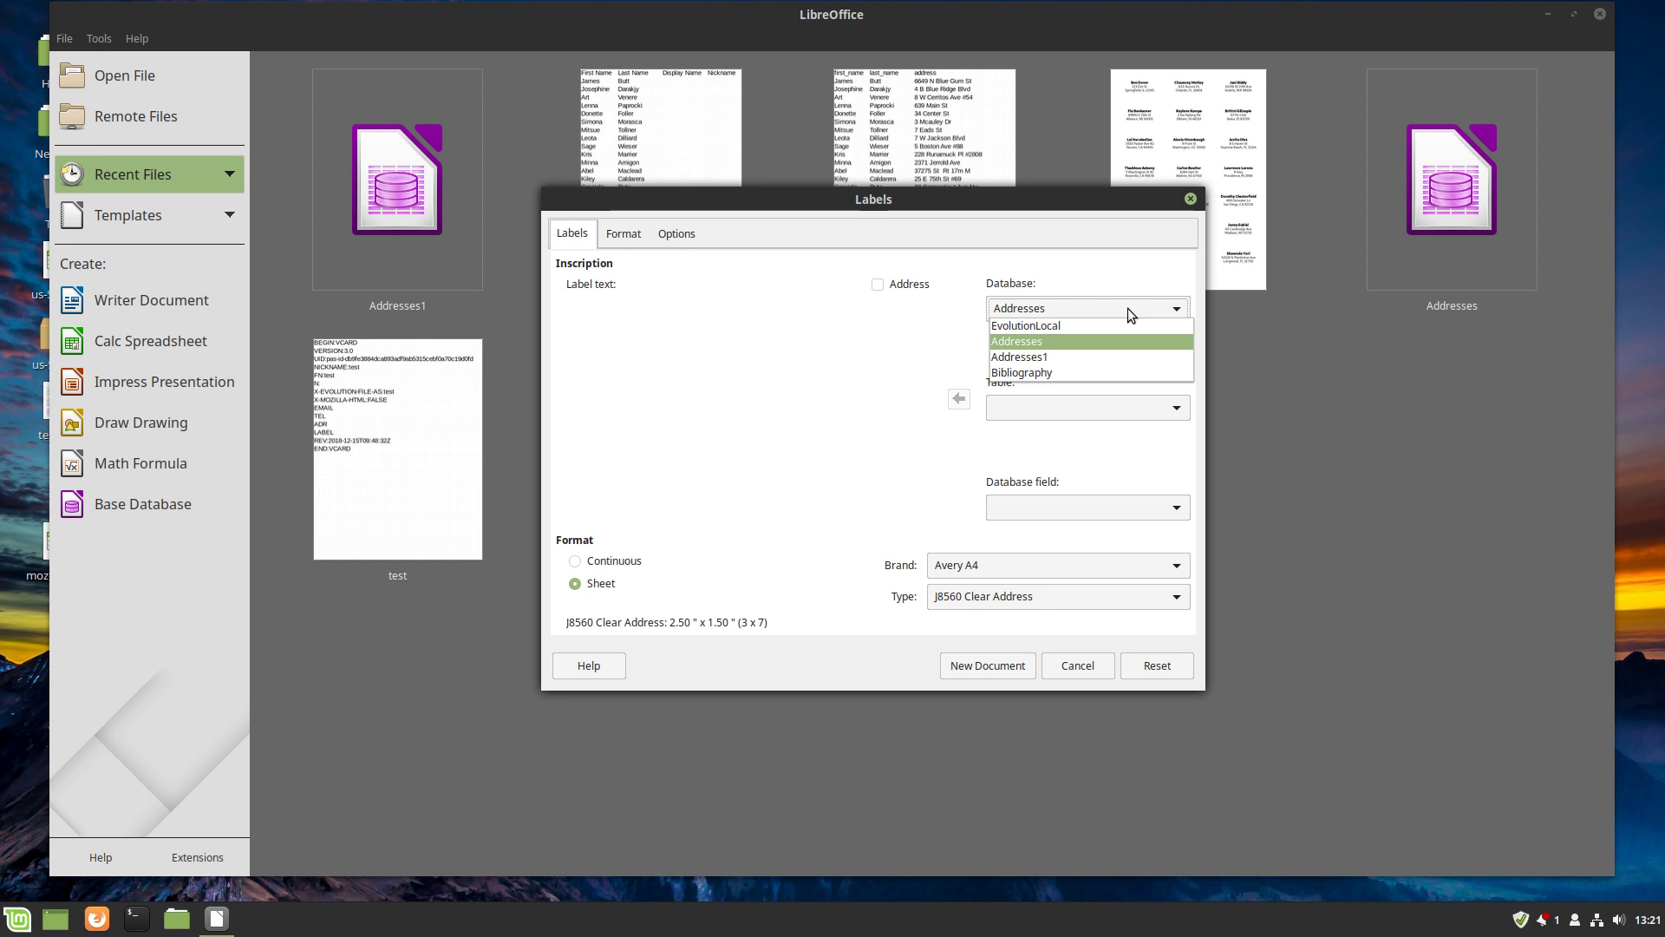
pyautogui.click(1060, 357)
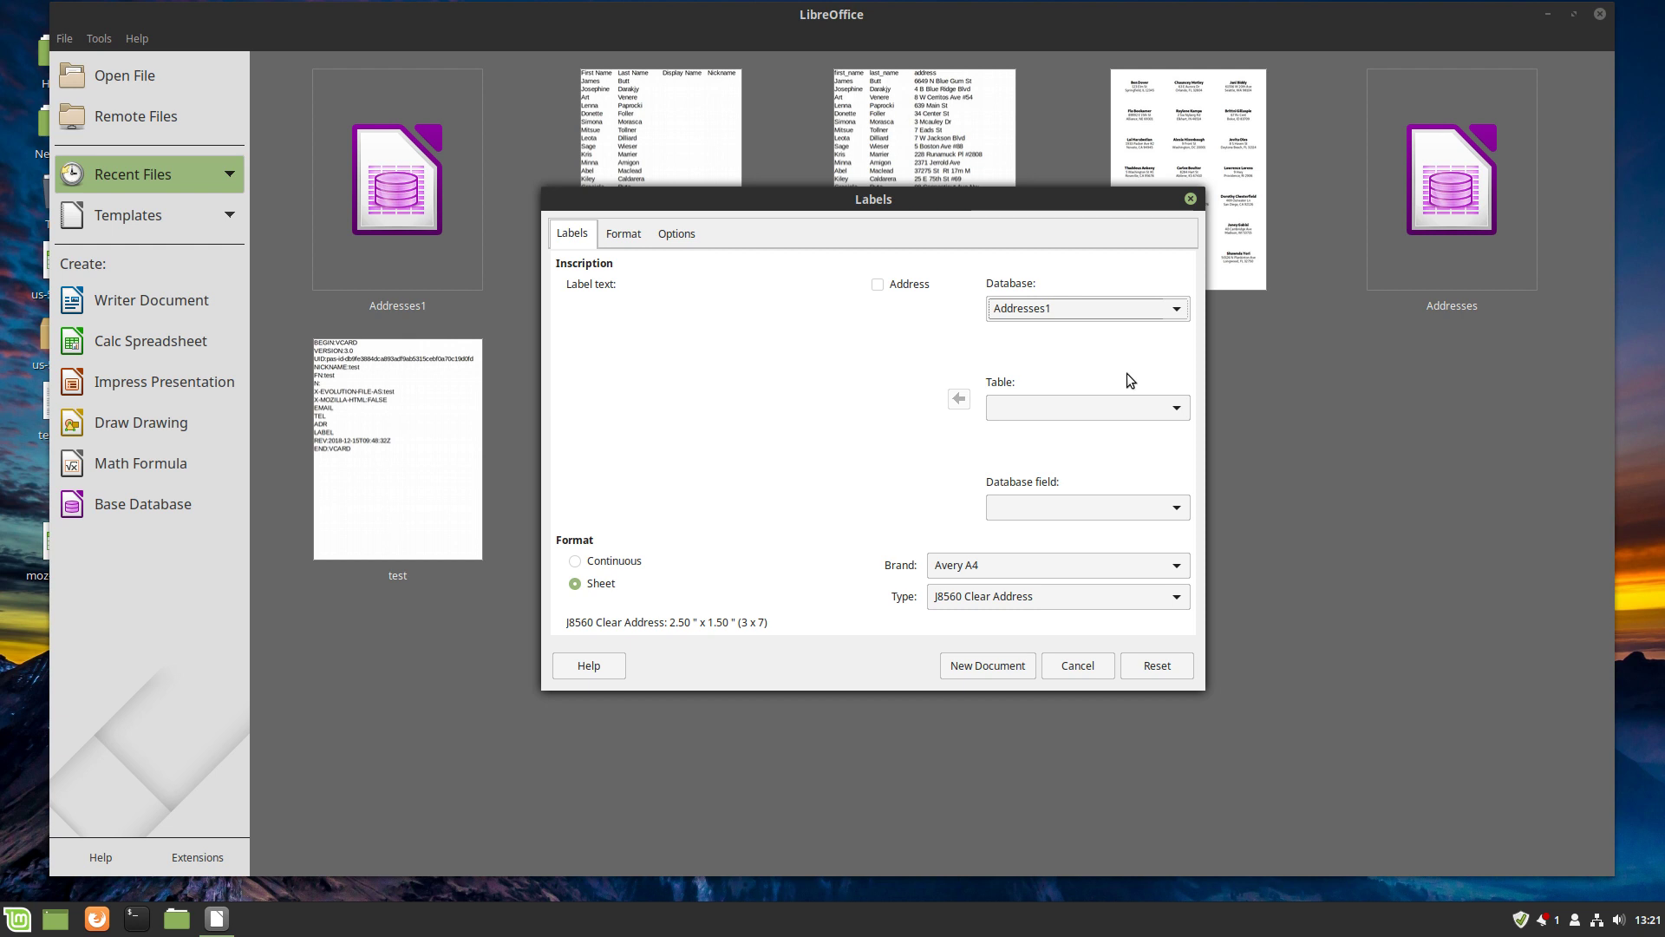
pyautogui.click(1177, 408)
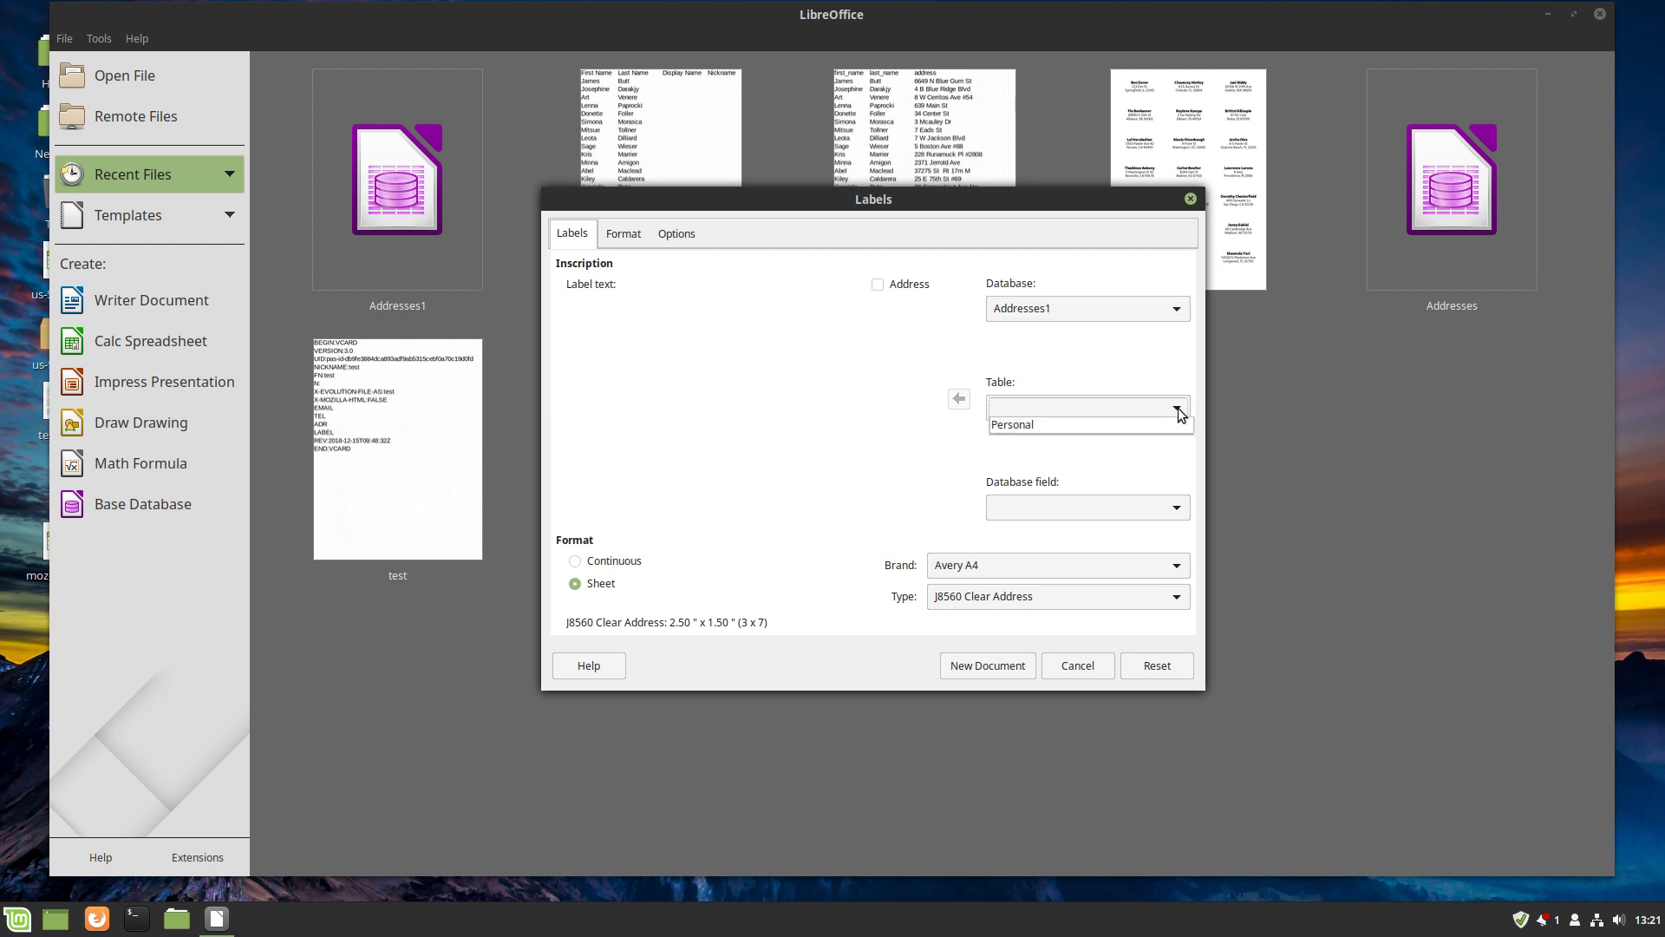
pyautogui.click(1034, 425)
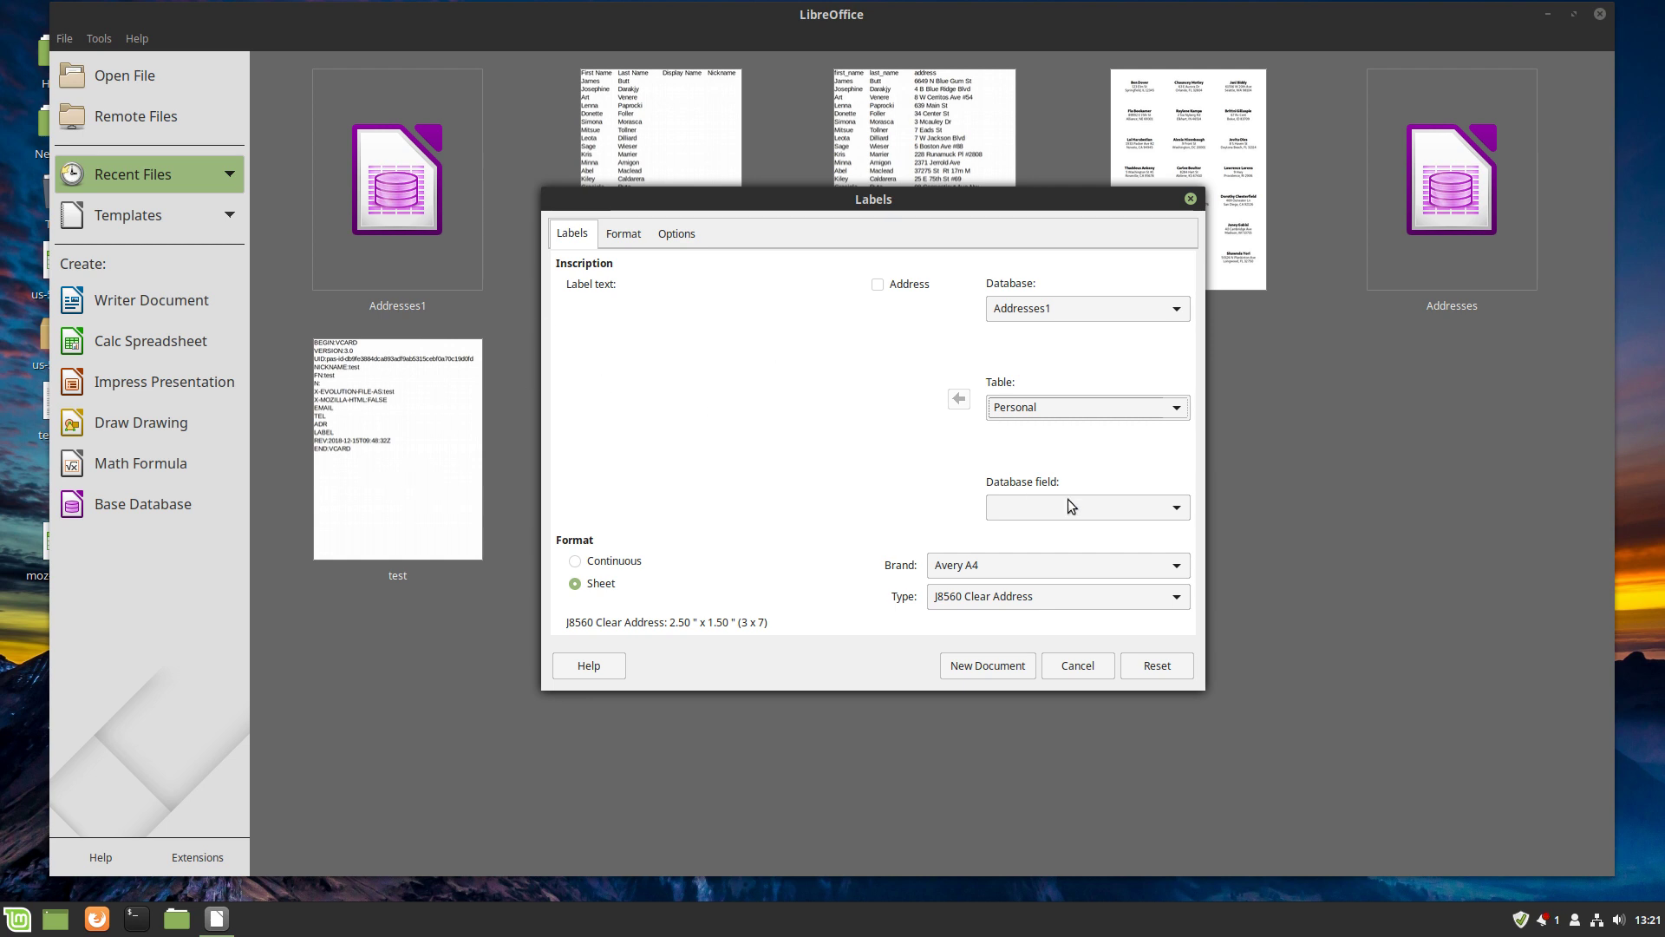
# - Insert the Full Name field into the label text, followed by the addr-line1 field on the second line
pyautogui.click(1175, 509)
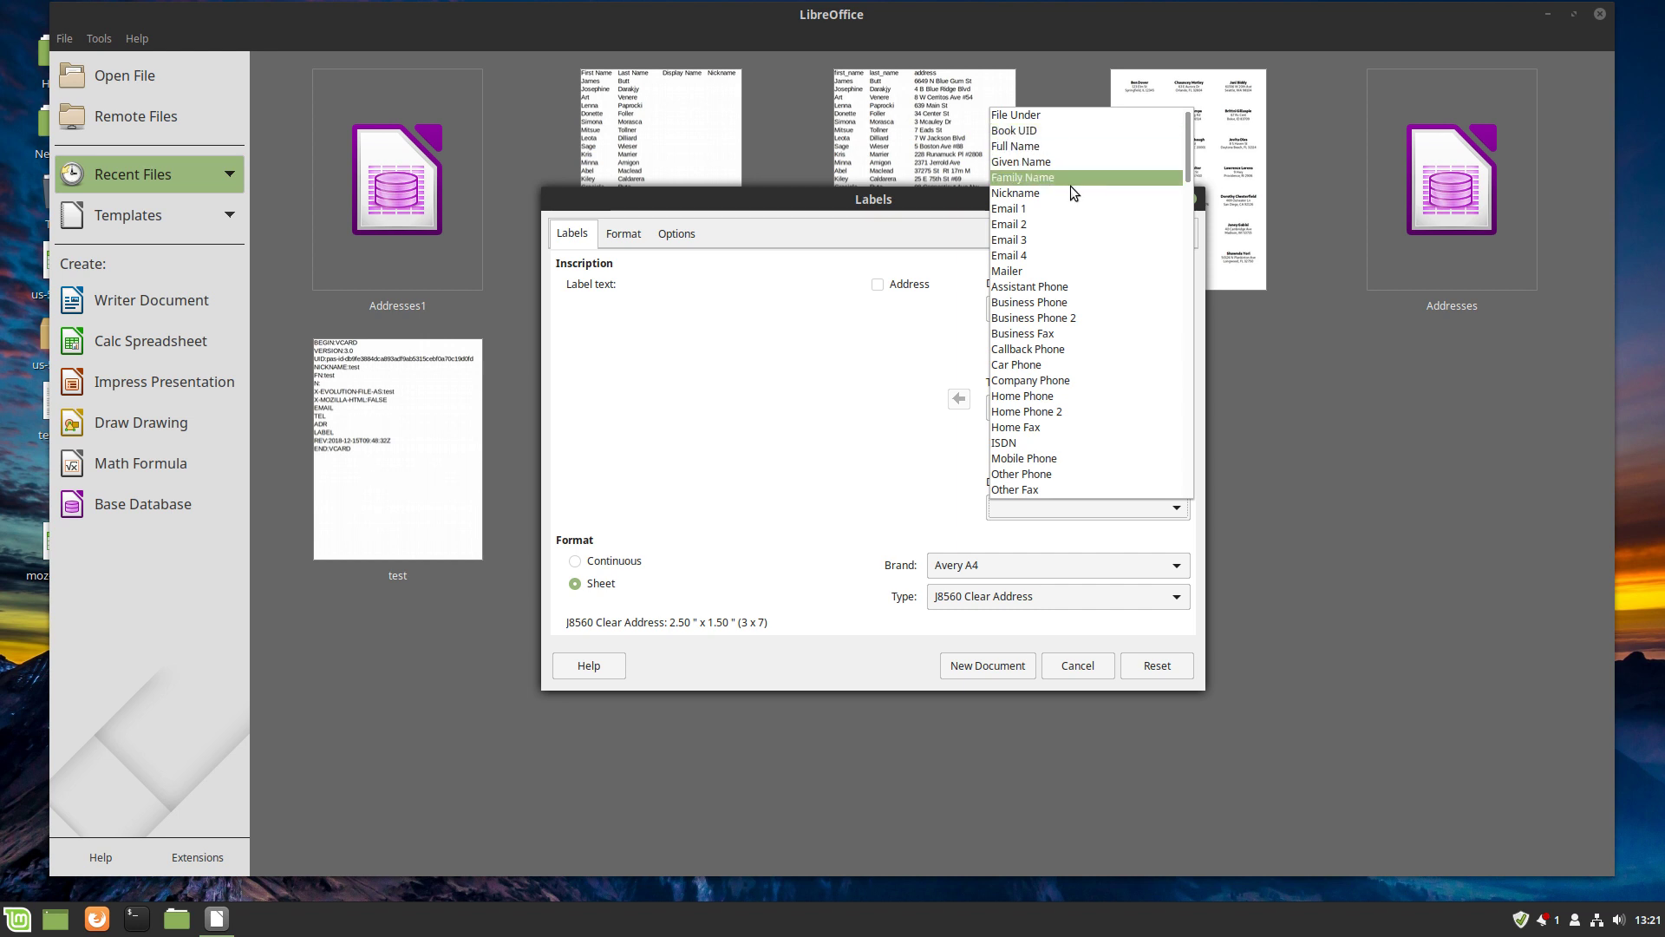
pyautogui.click(1044, 147)
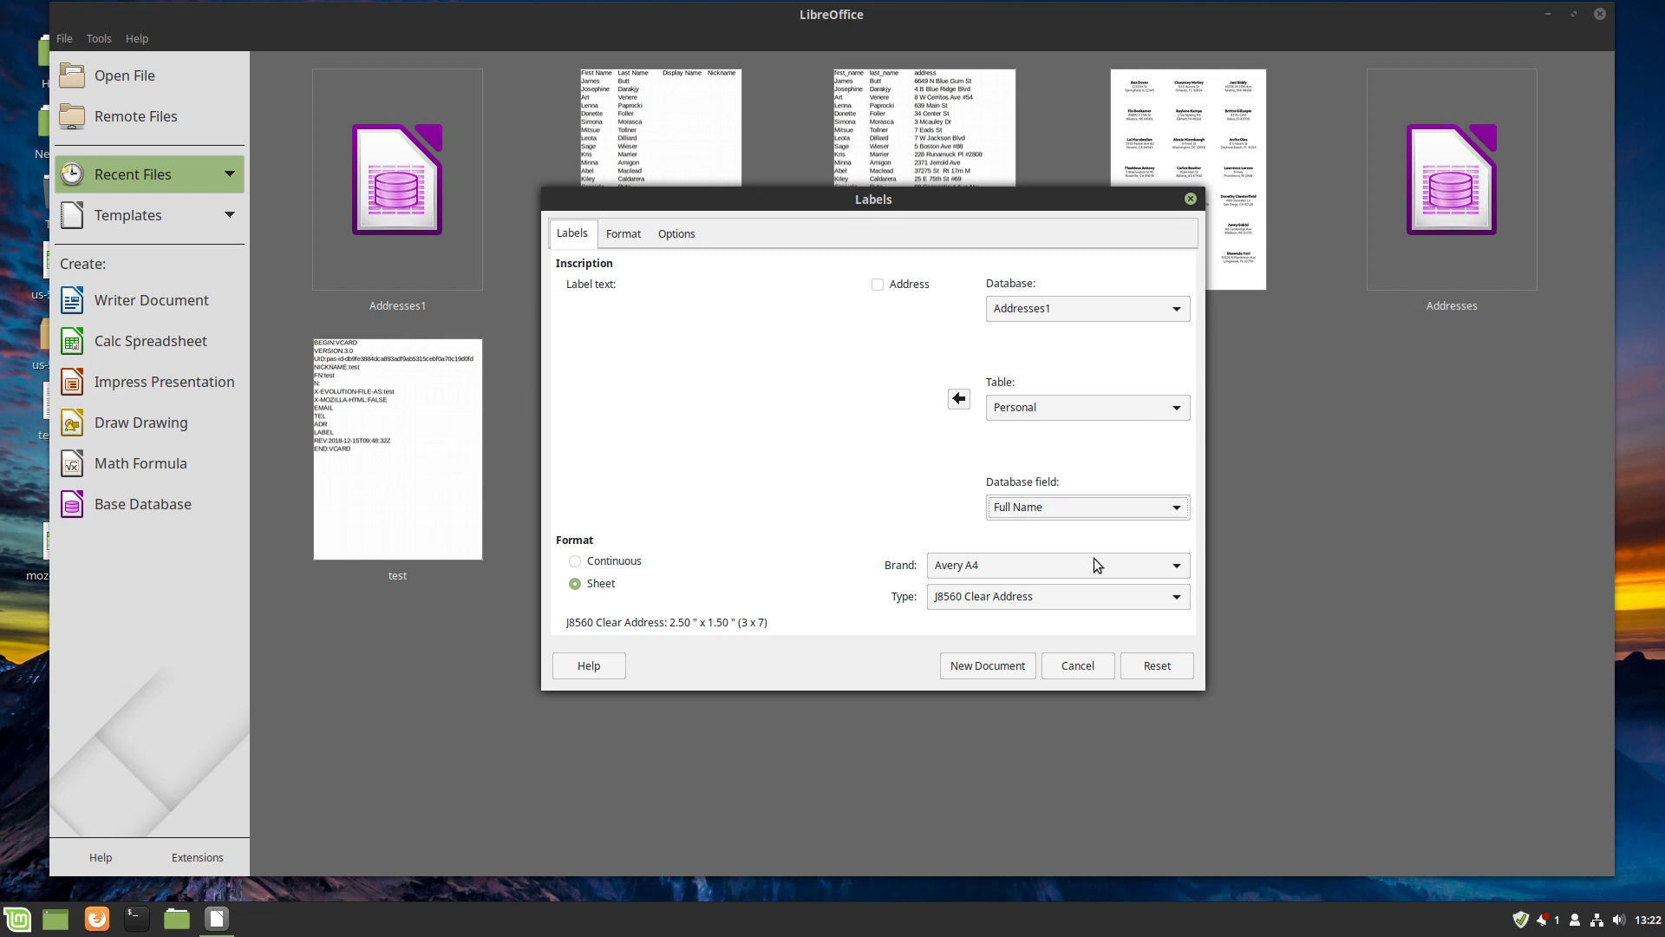
pyautogui.click(958, 399)
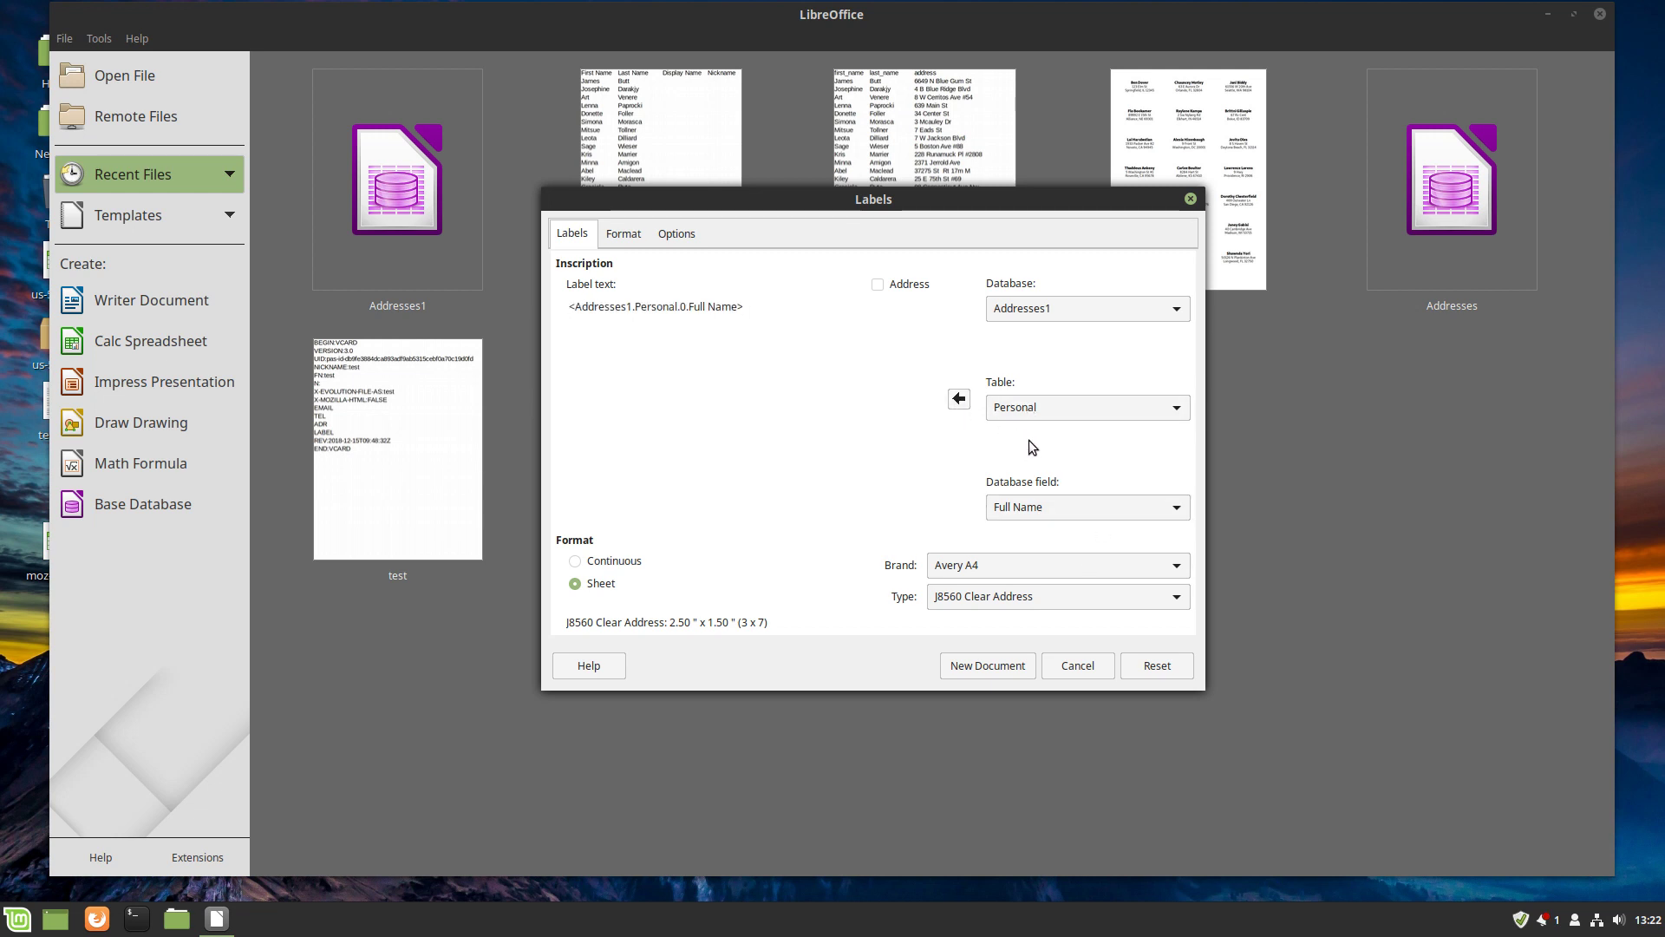
pyautogui.click(1103, 508)
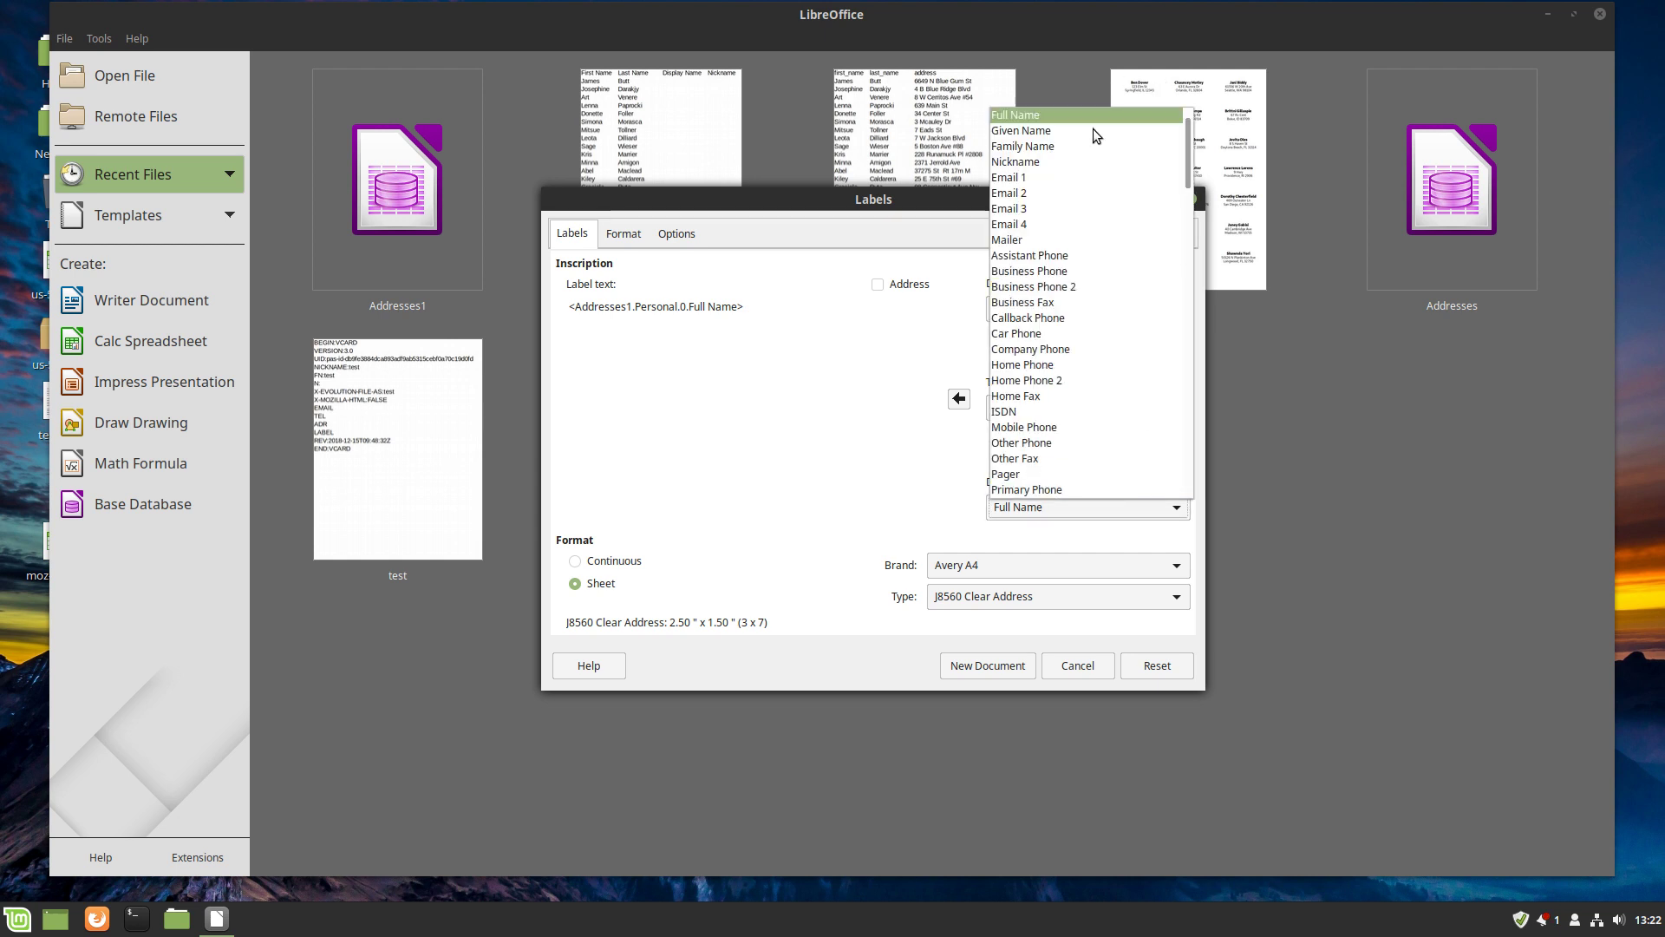
pyautogui.scroll(-15, 1097, 347)
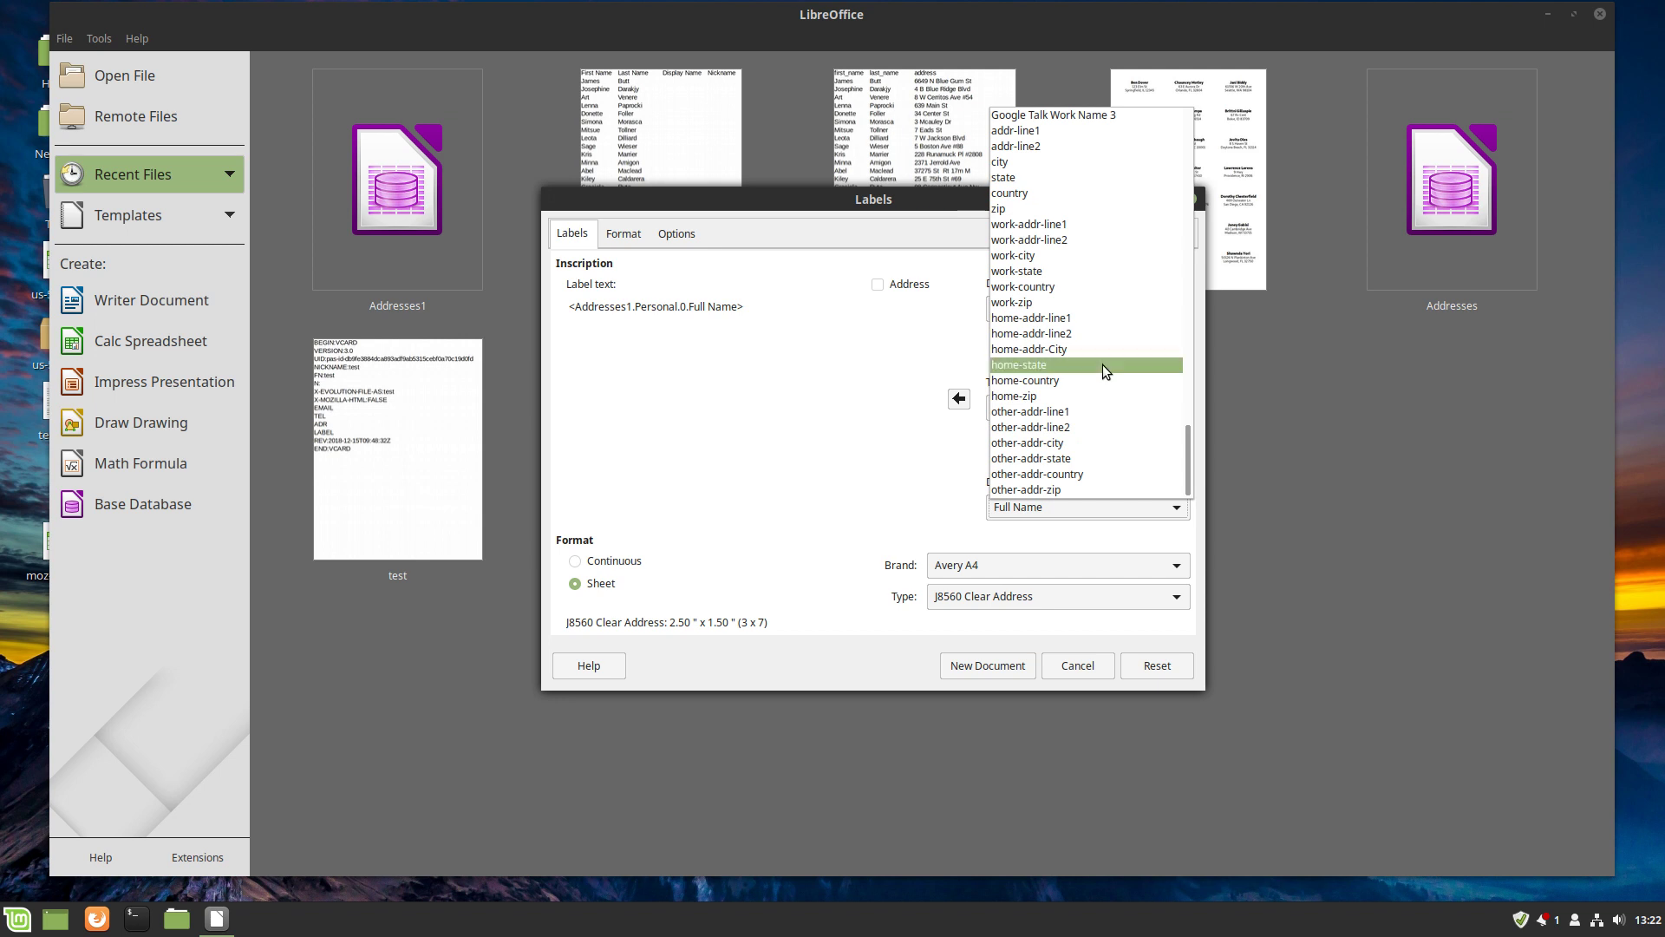
pyautogui.click(1050, 134)
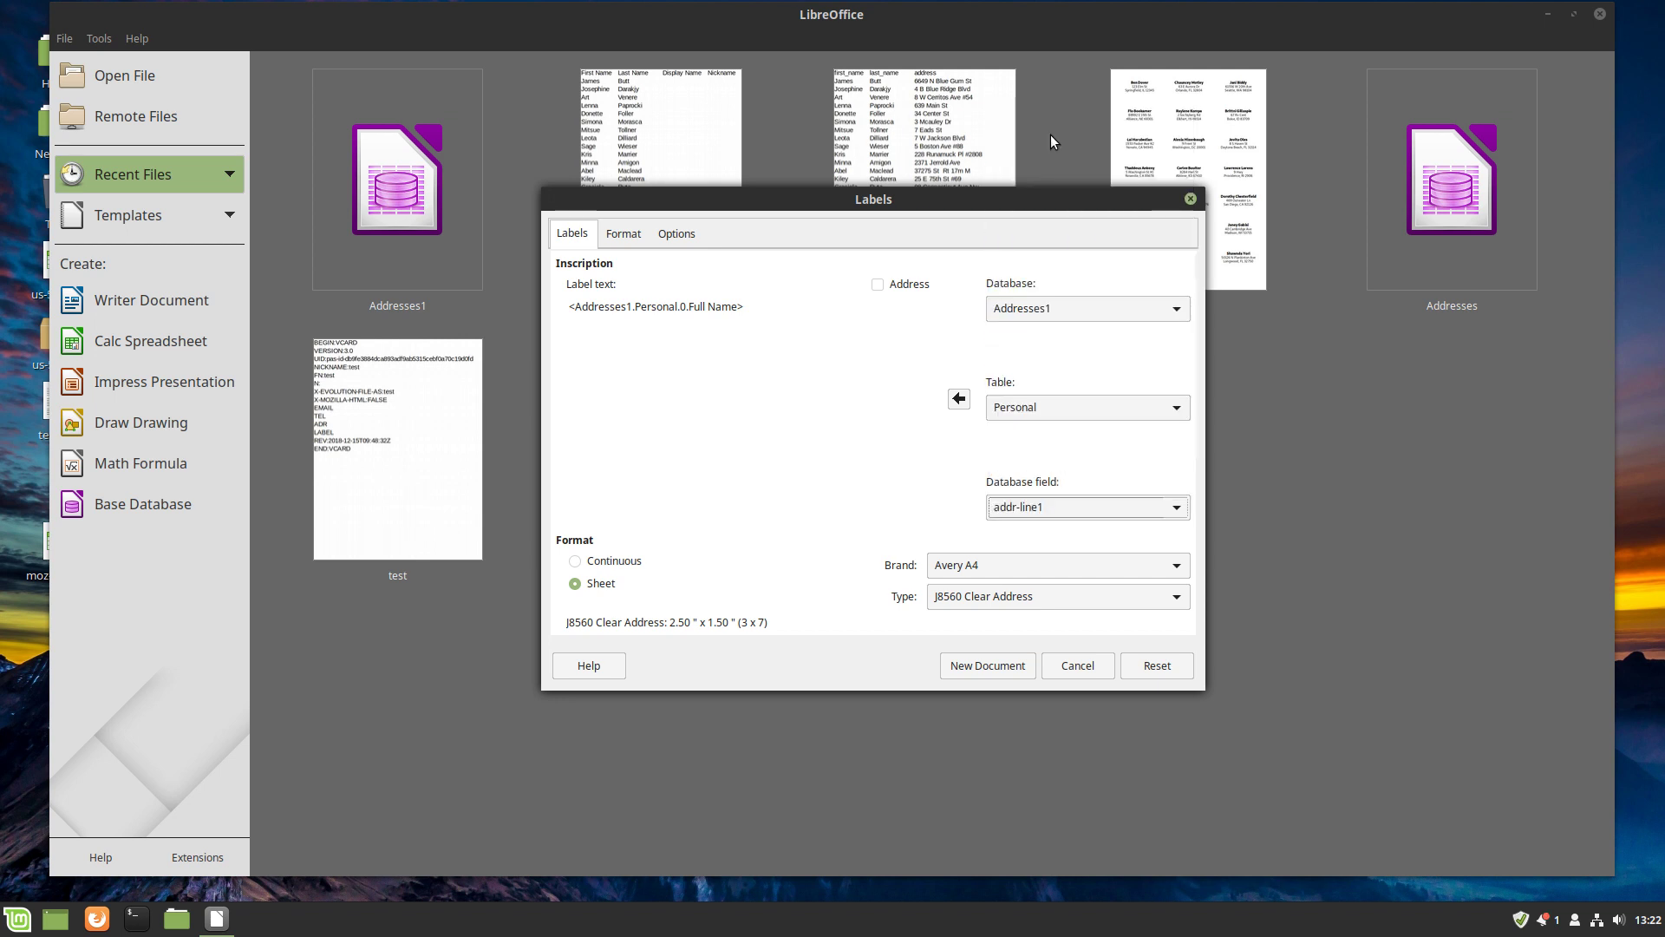
pyautogui.click(958, 399)
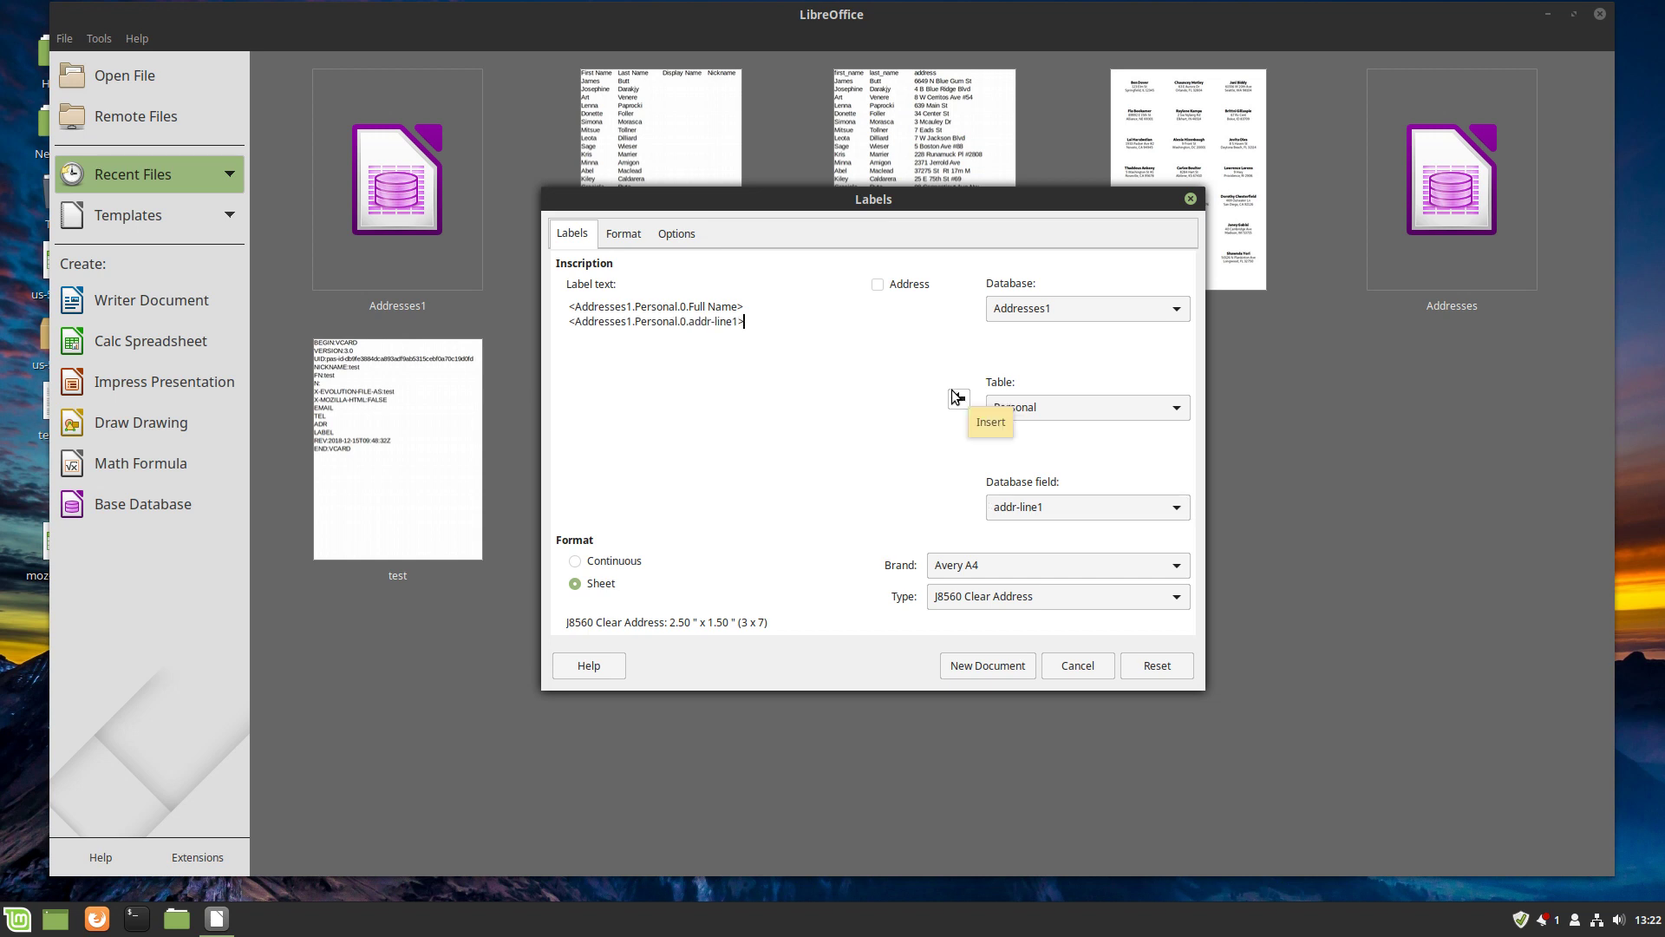
# - Add a third line to the label text with the city field, a comma and the state field
pyautogui.press('Return')
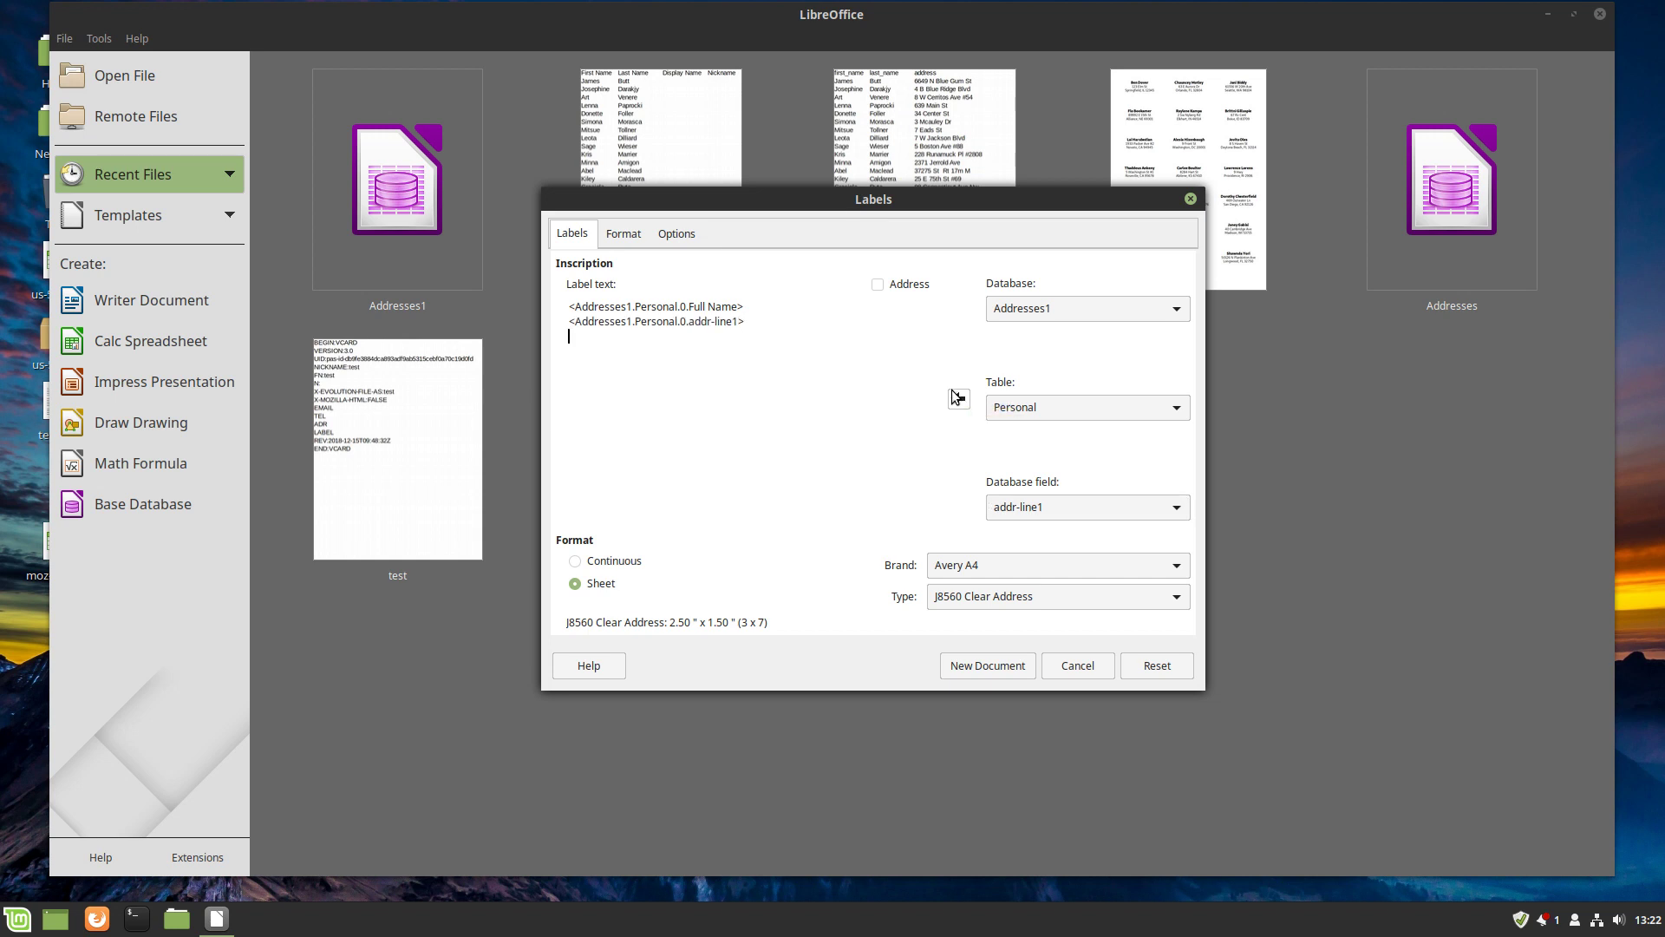
pyautogui.click(1060, 510)
pyautogui.click(1023, 165)
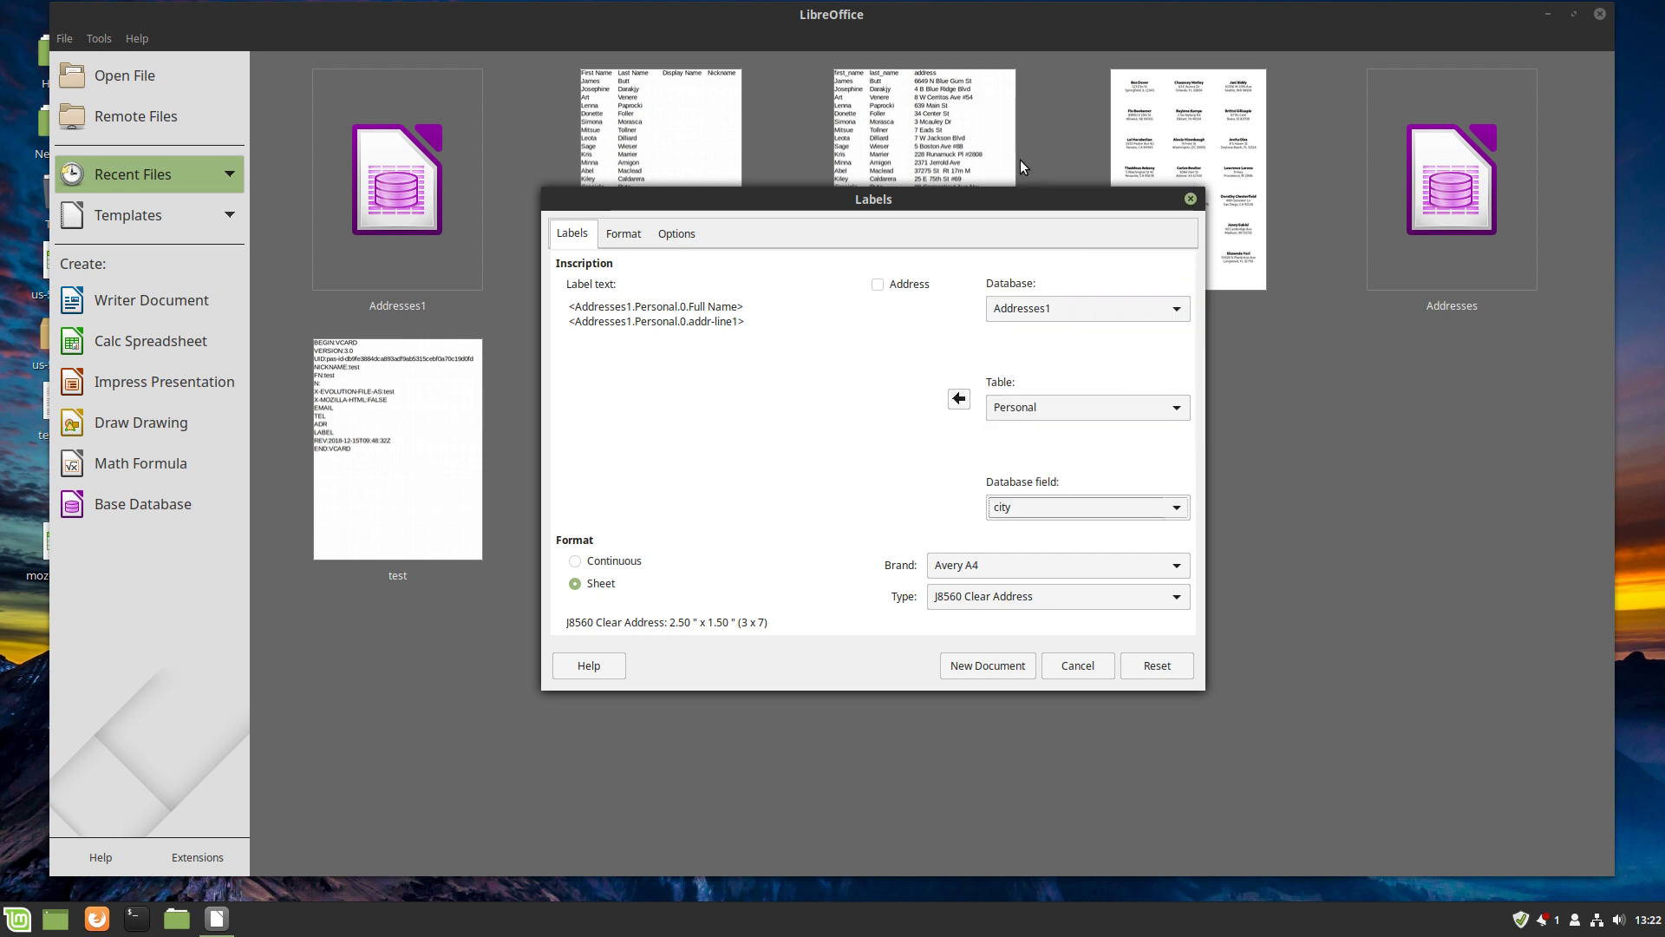
pyautogui.click(959, 399)
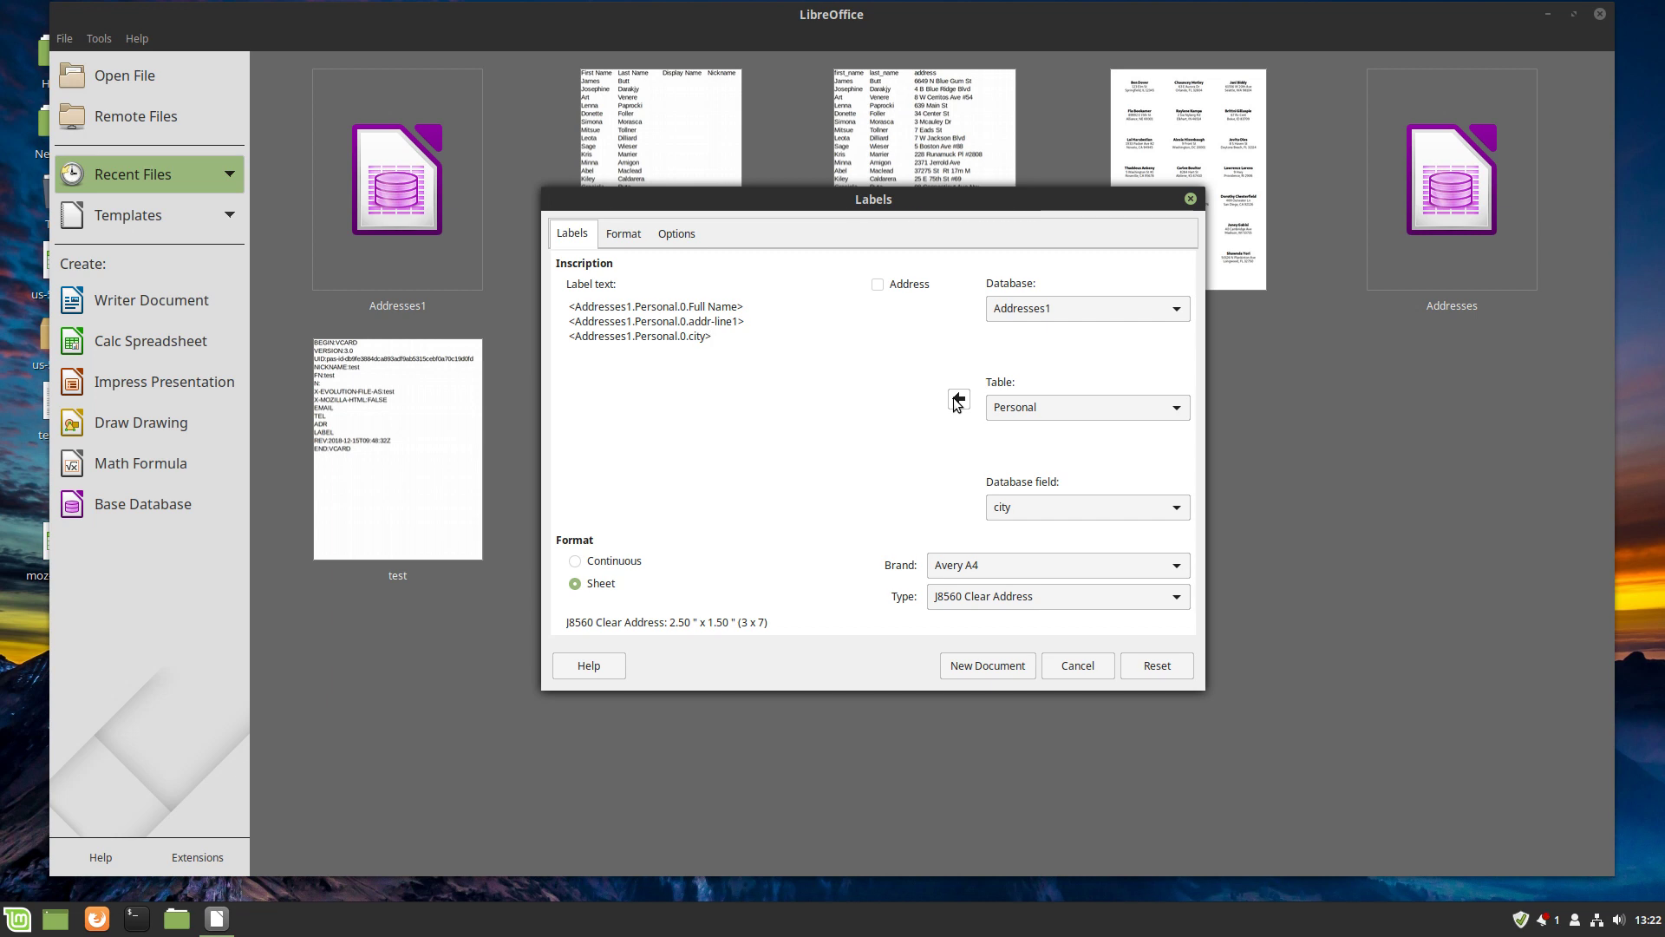
pyautogui.write(',')
pyautogui.click(1095, 511)
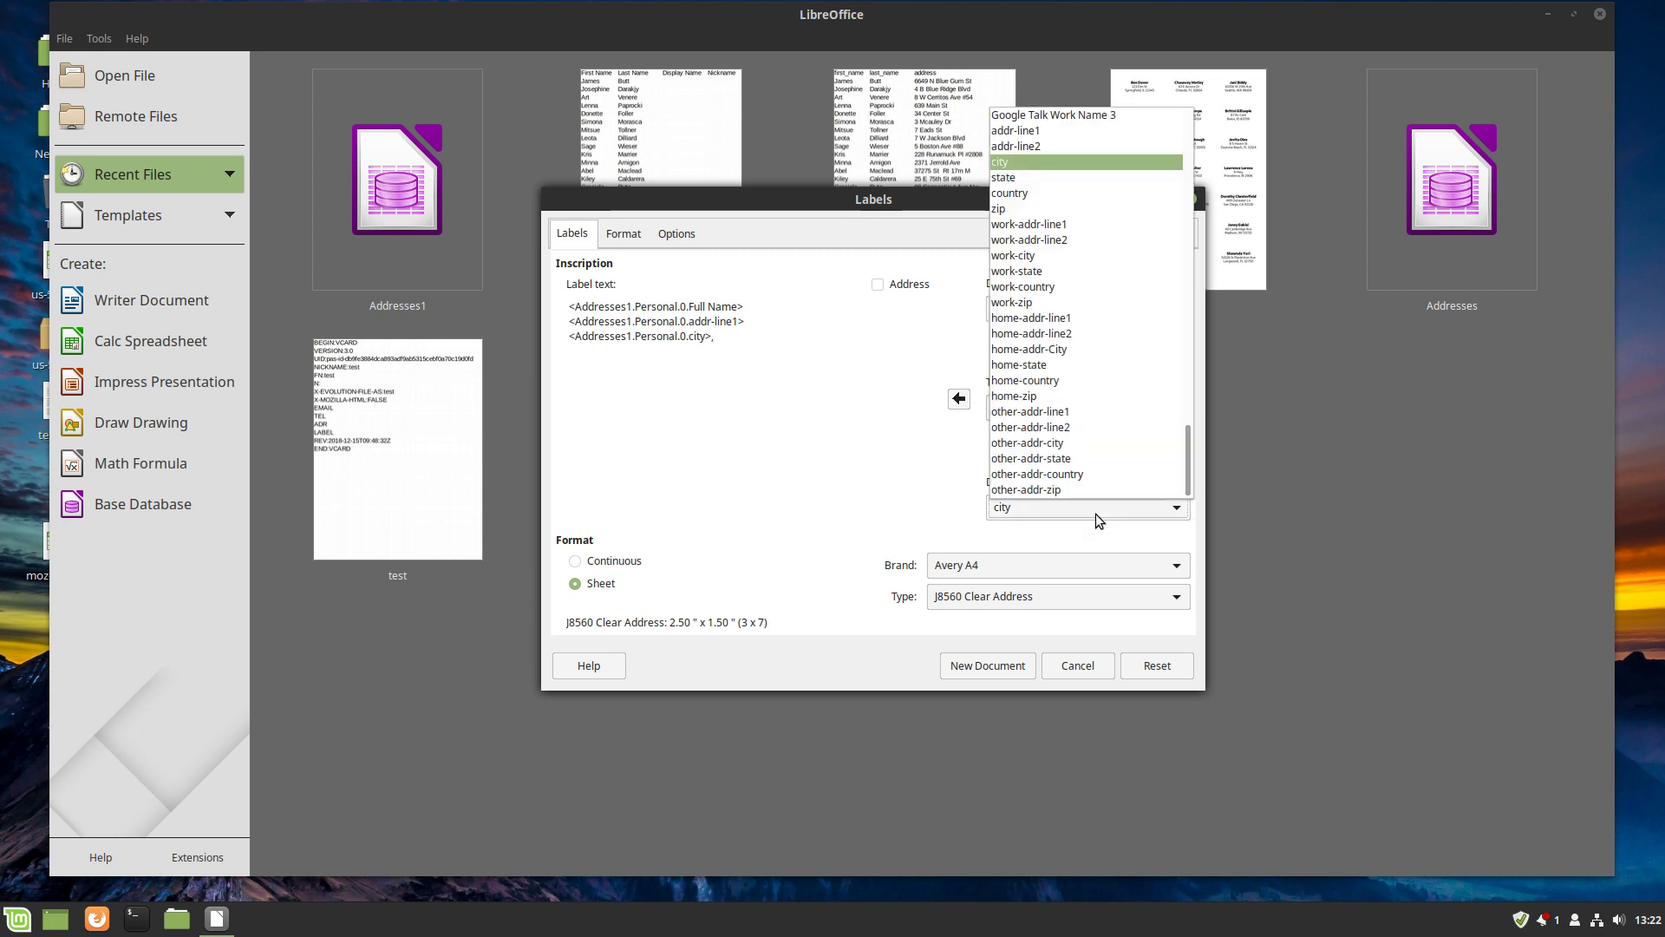
pyautogui.click(1039, 178)
pyautogui.click(959, 399)
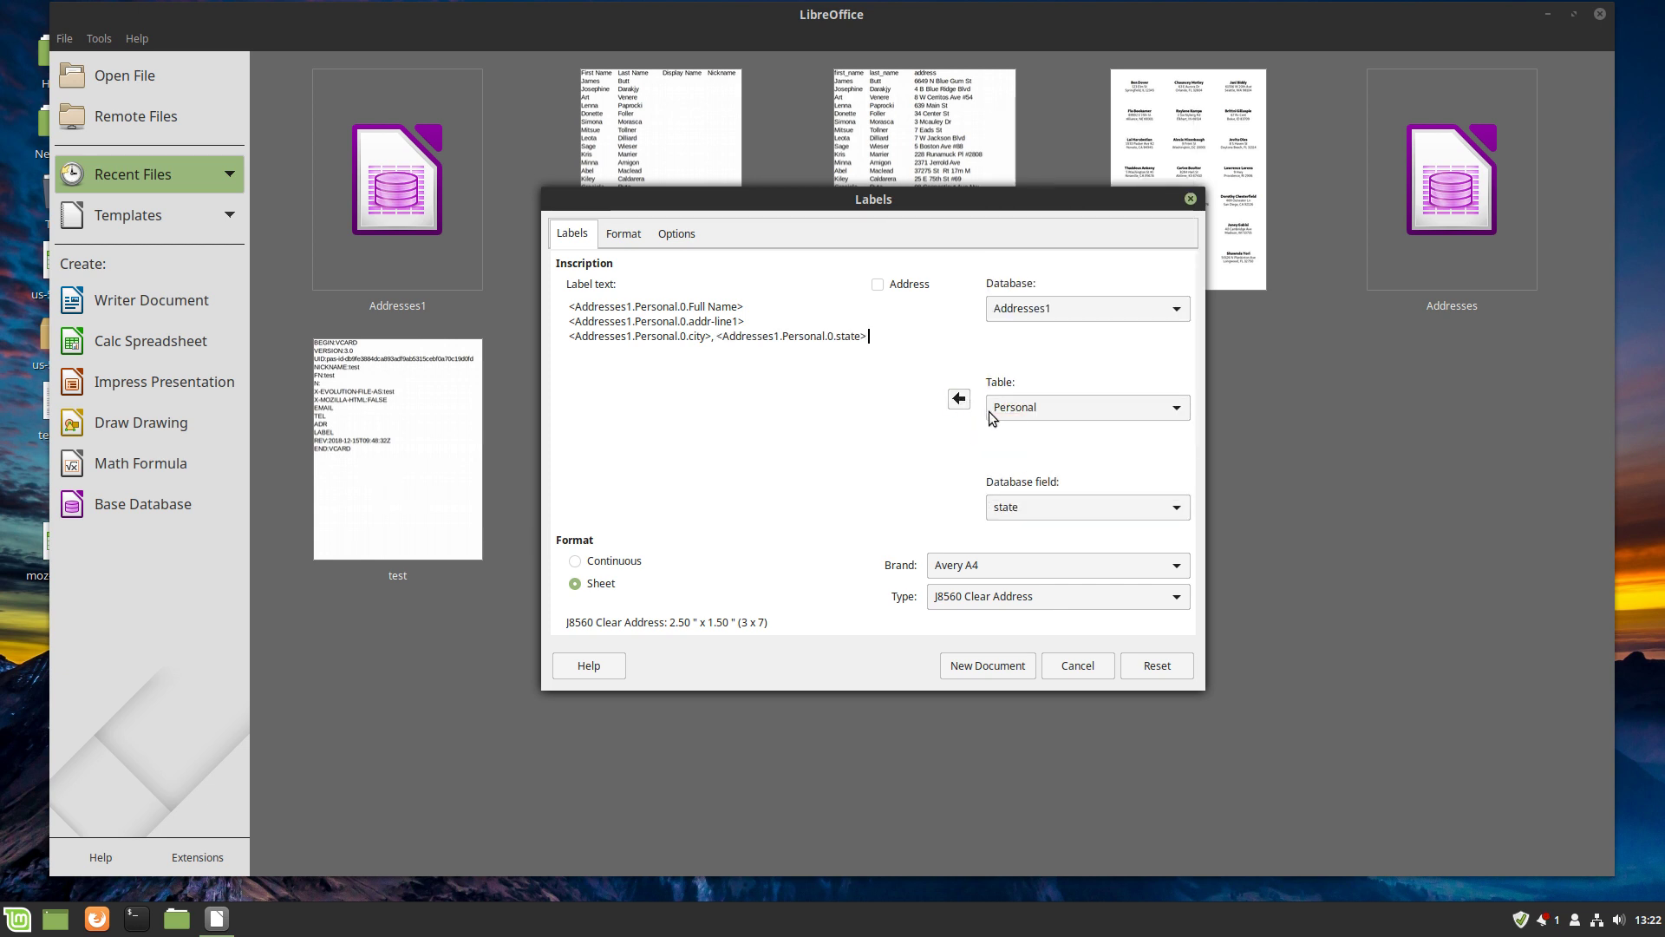
# - Insert the zip field after the state field in the label text
pyautogui.click(1045, 508)
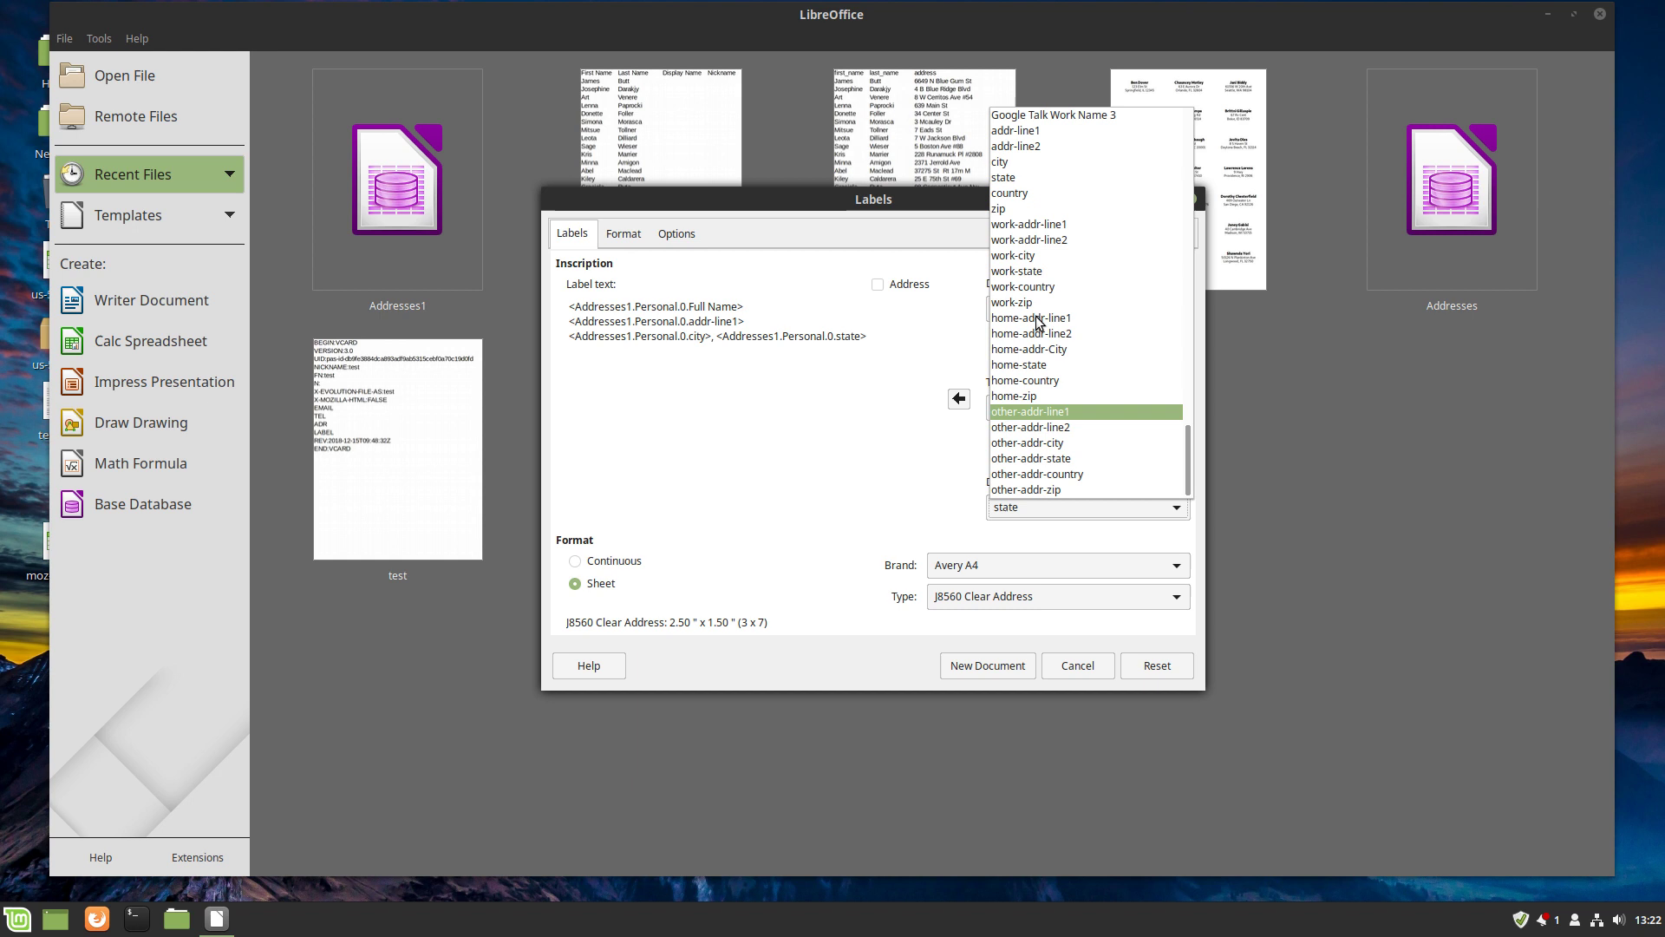
pyautogui.click(1032, 210)
pyautogui.click(959, 398)
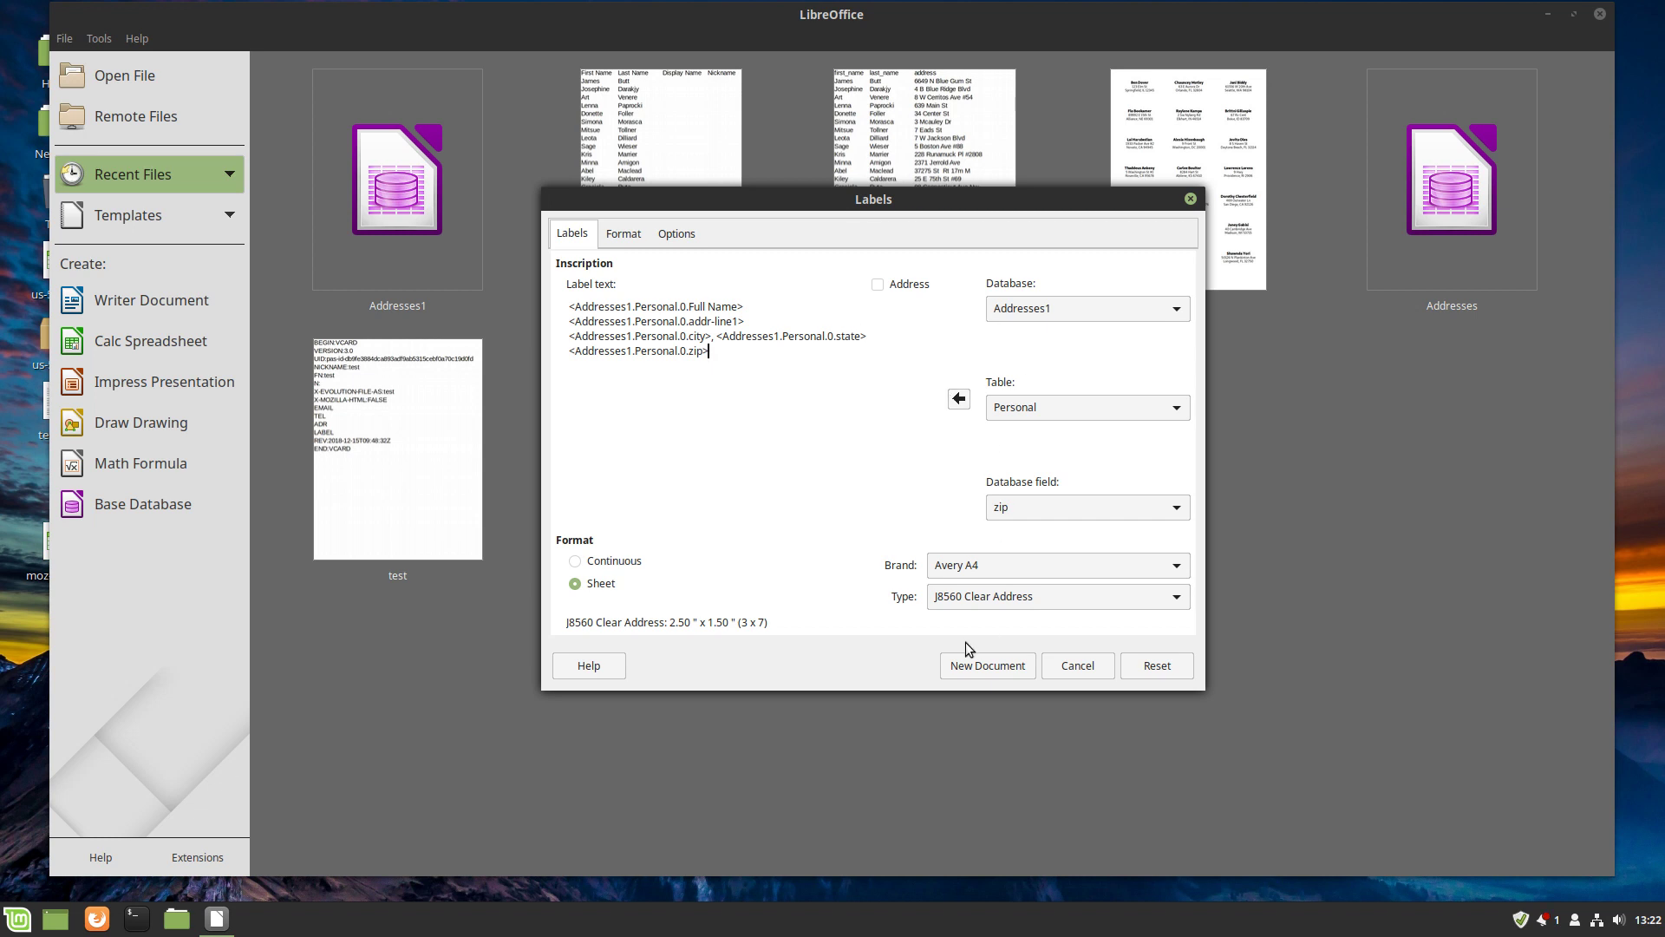
# - Choose Avery A4 as the label brand and try the J8158 Address type
pyautogui.click(1176, 568)
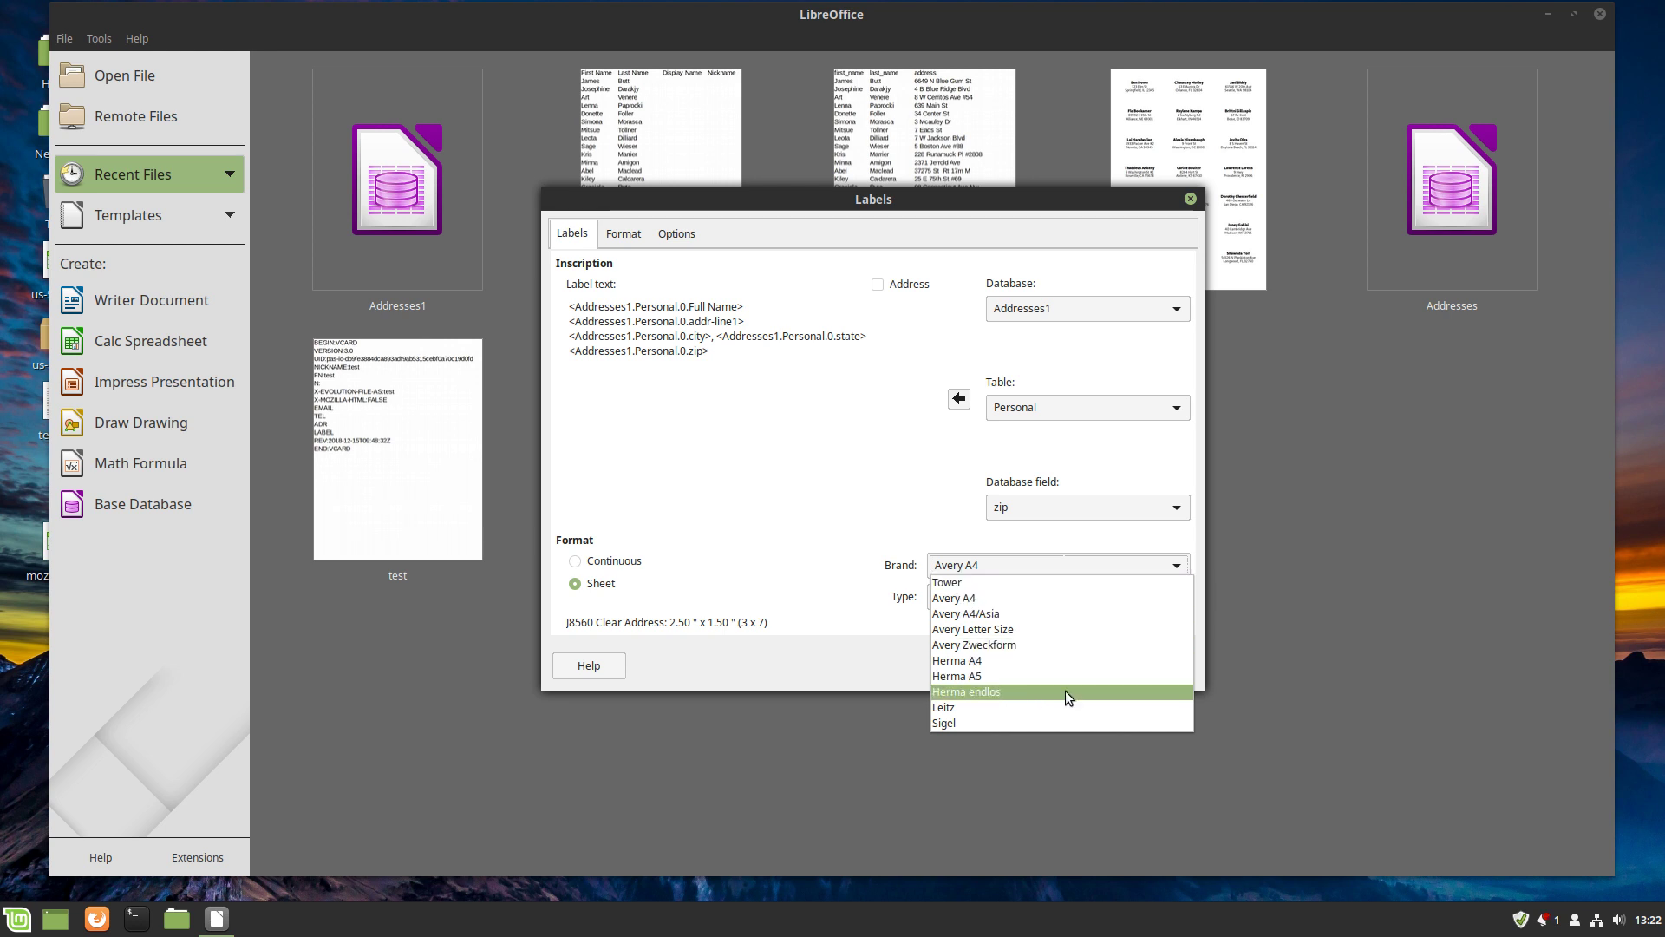
pyautogui.click(1006, 597)
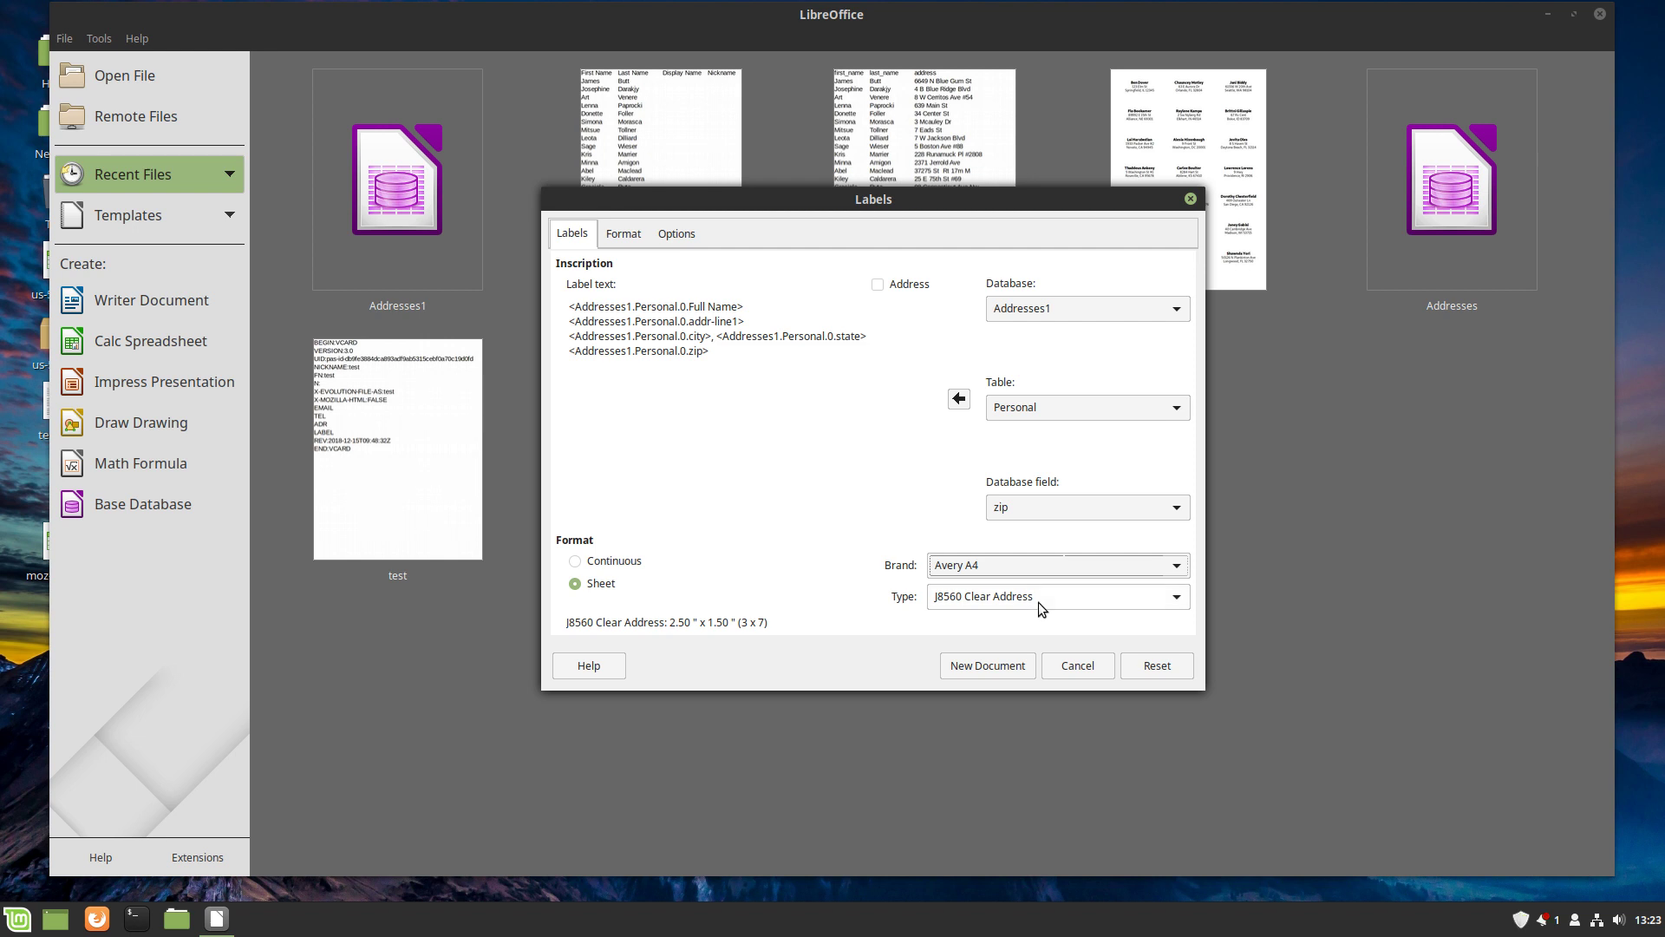
pyautogui.click(1038, 602)
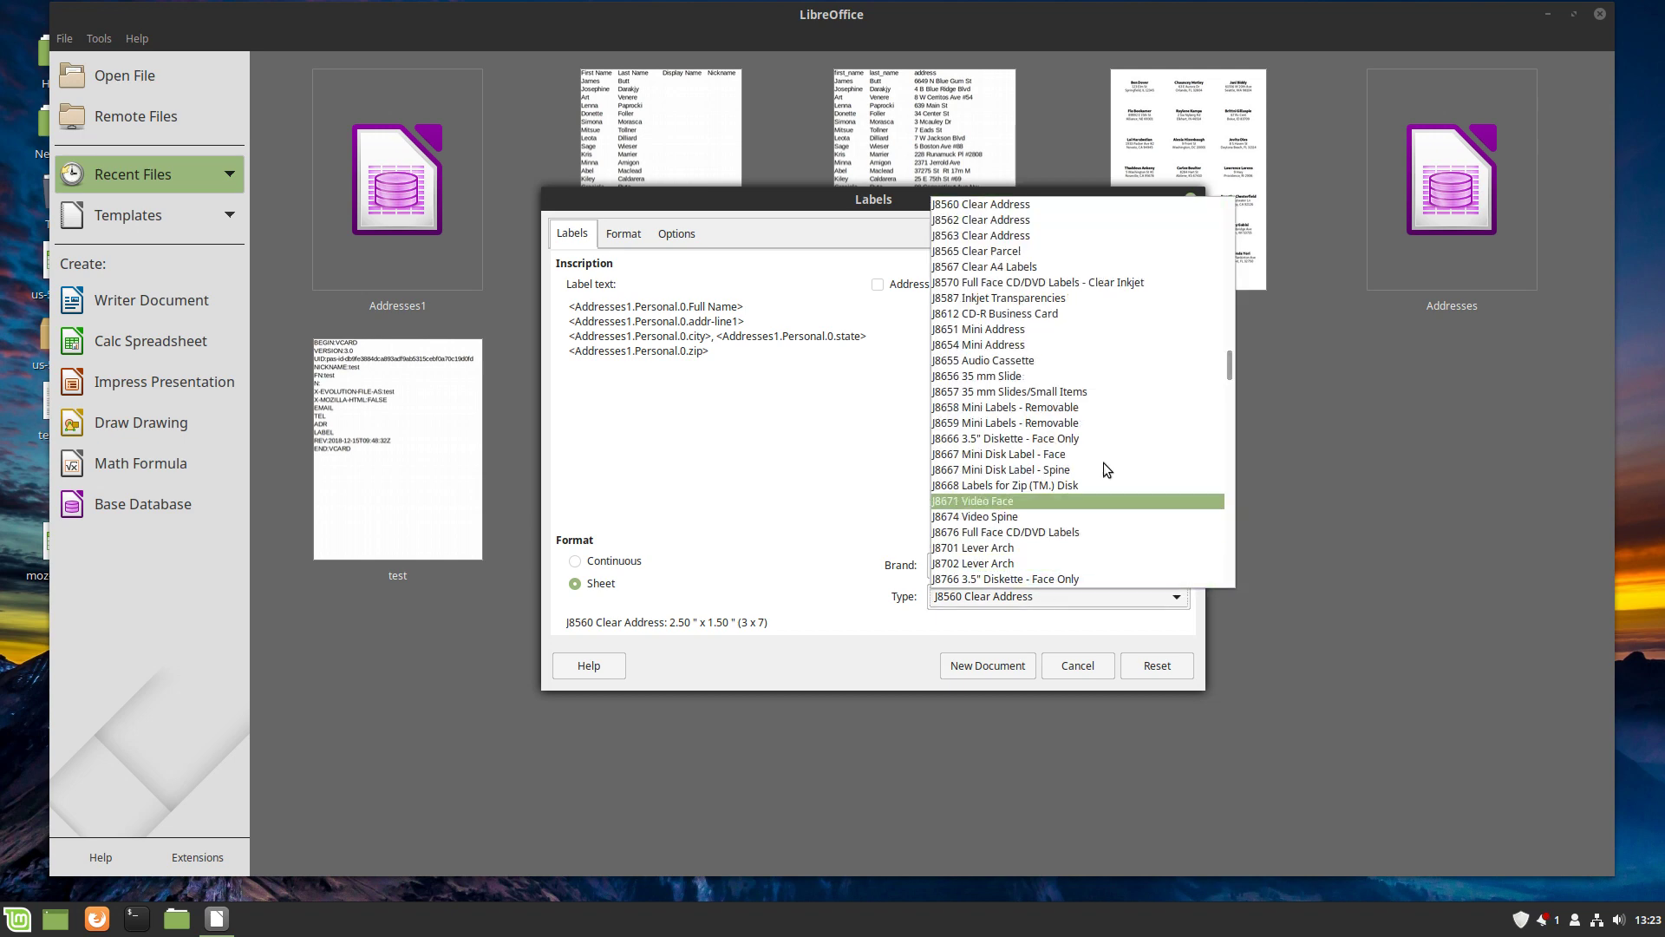
pyautogui.scroll(-15, 1136, 352)
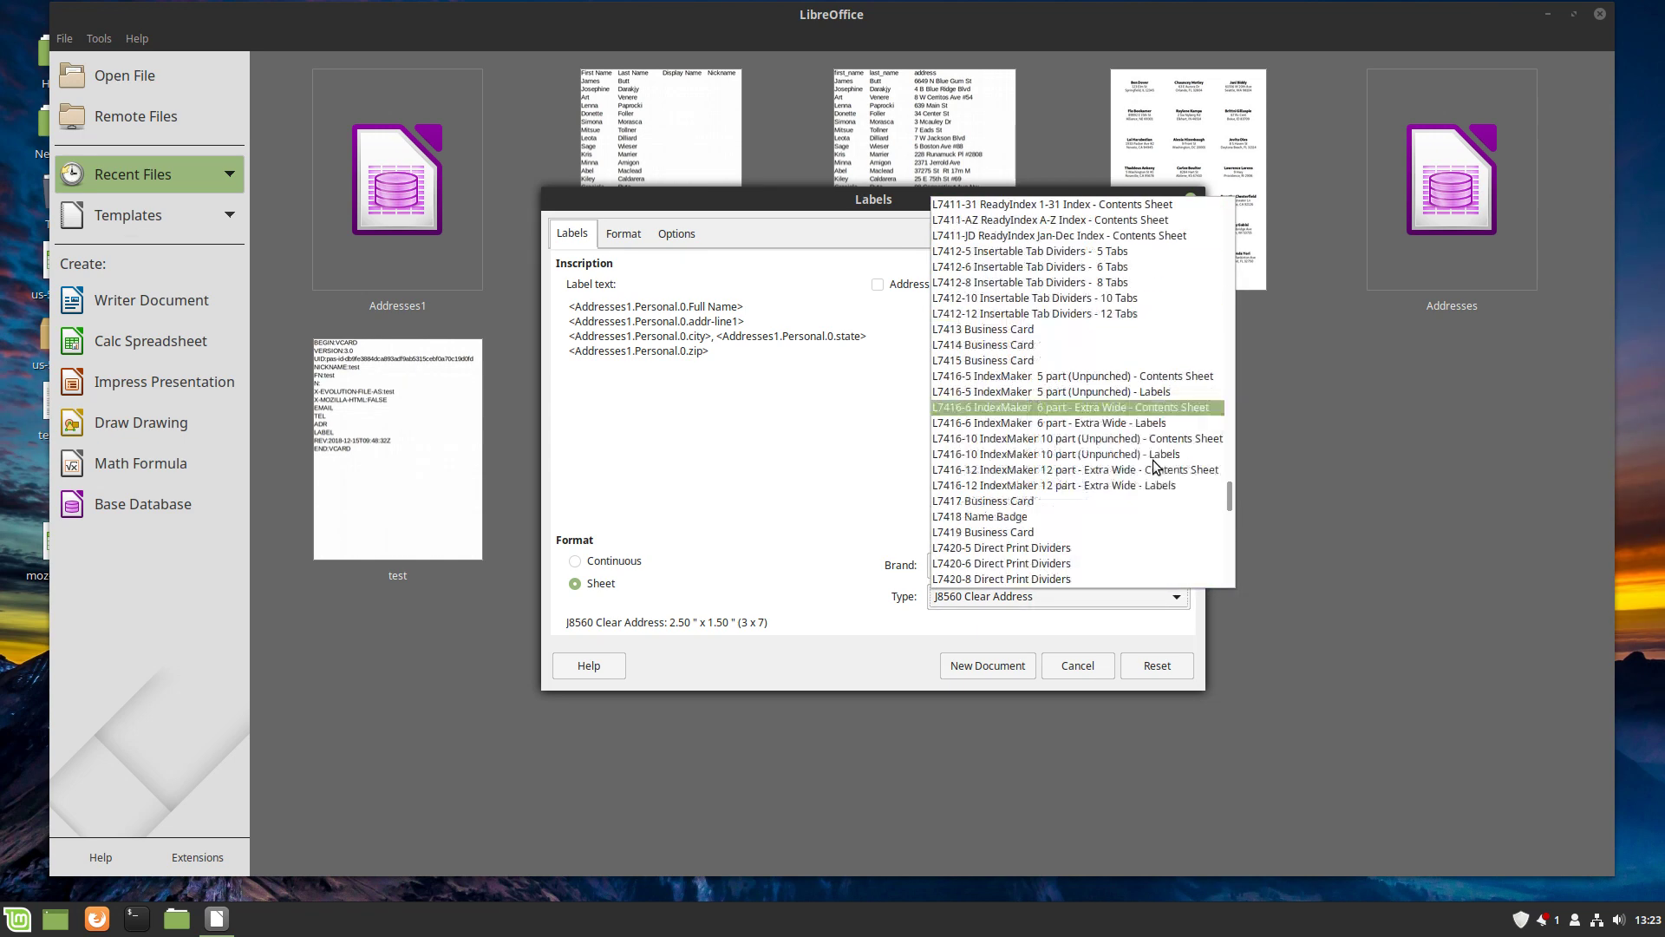
pyautogui.scroll(-6, 1157, 481)
pyautogui.scroll(20, 1148, 517)
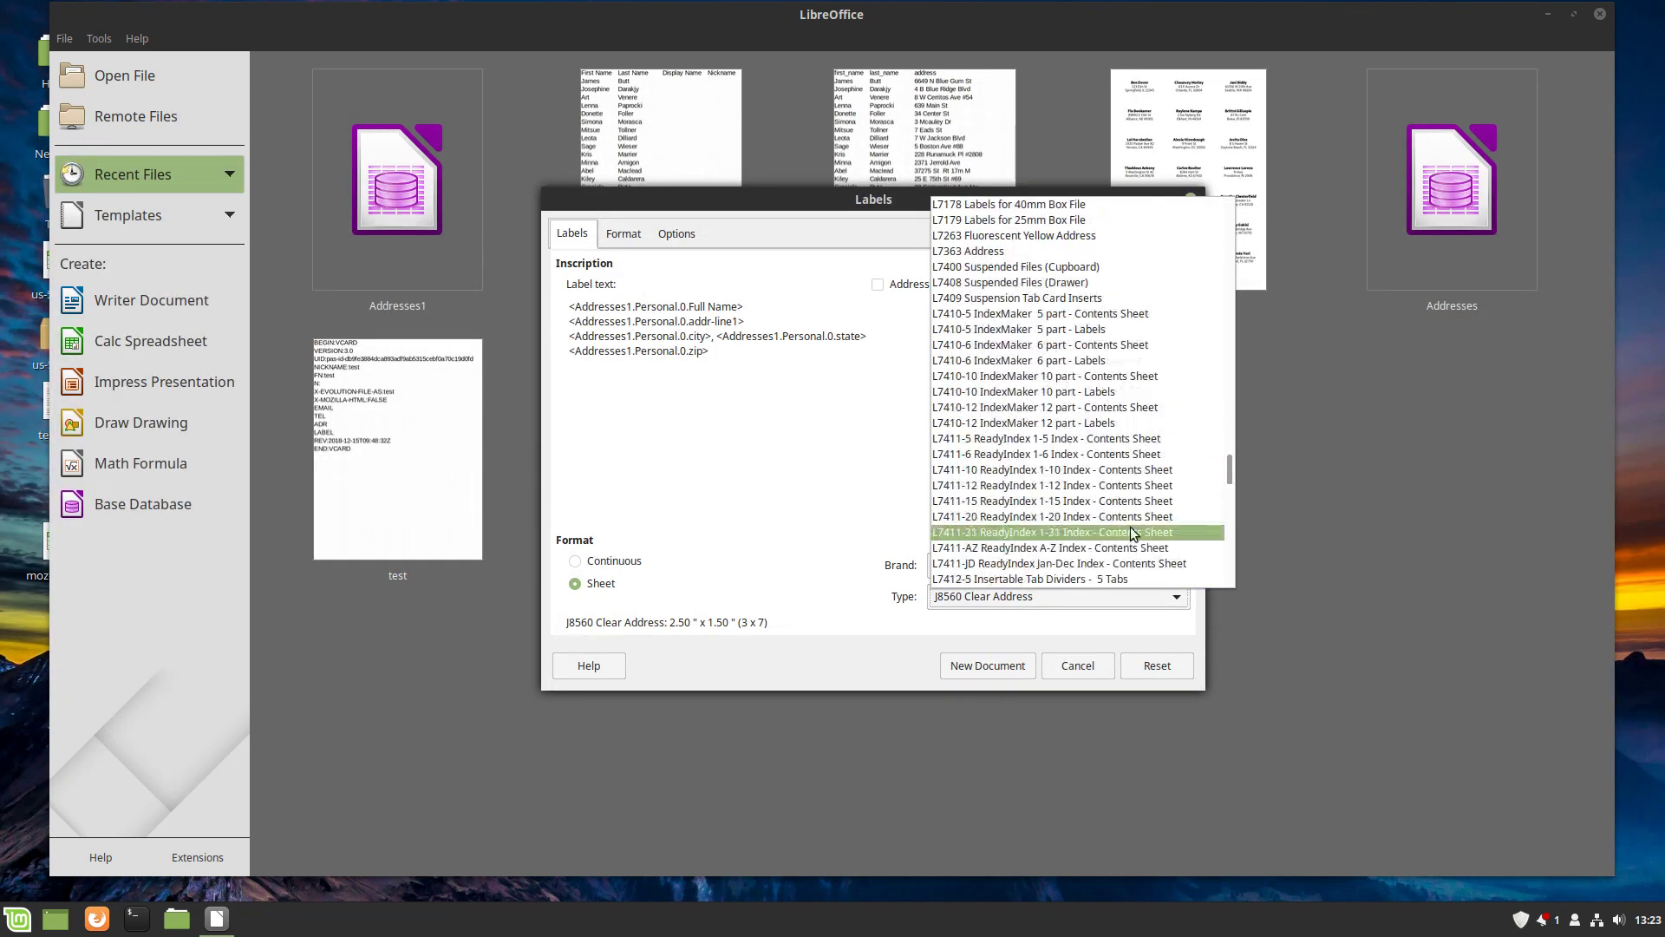
pyautogui.scroll(20, 1150, 527)
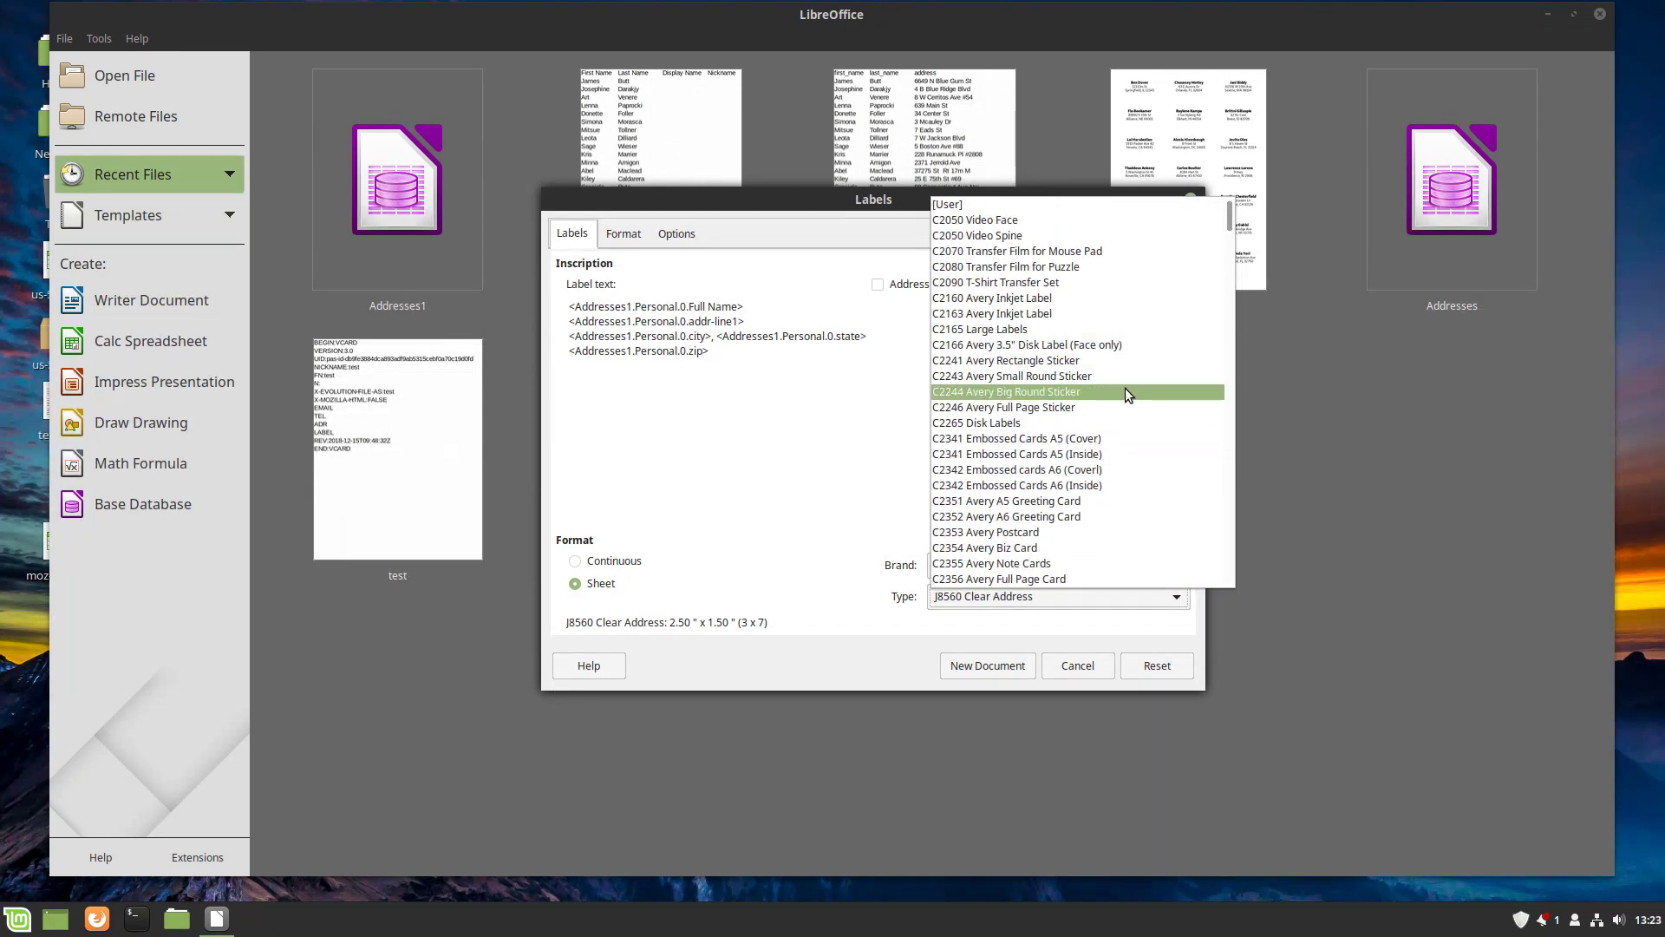
pyautogui.scroll(-15, 1127, 394)
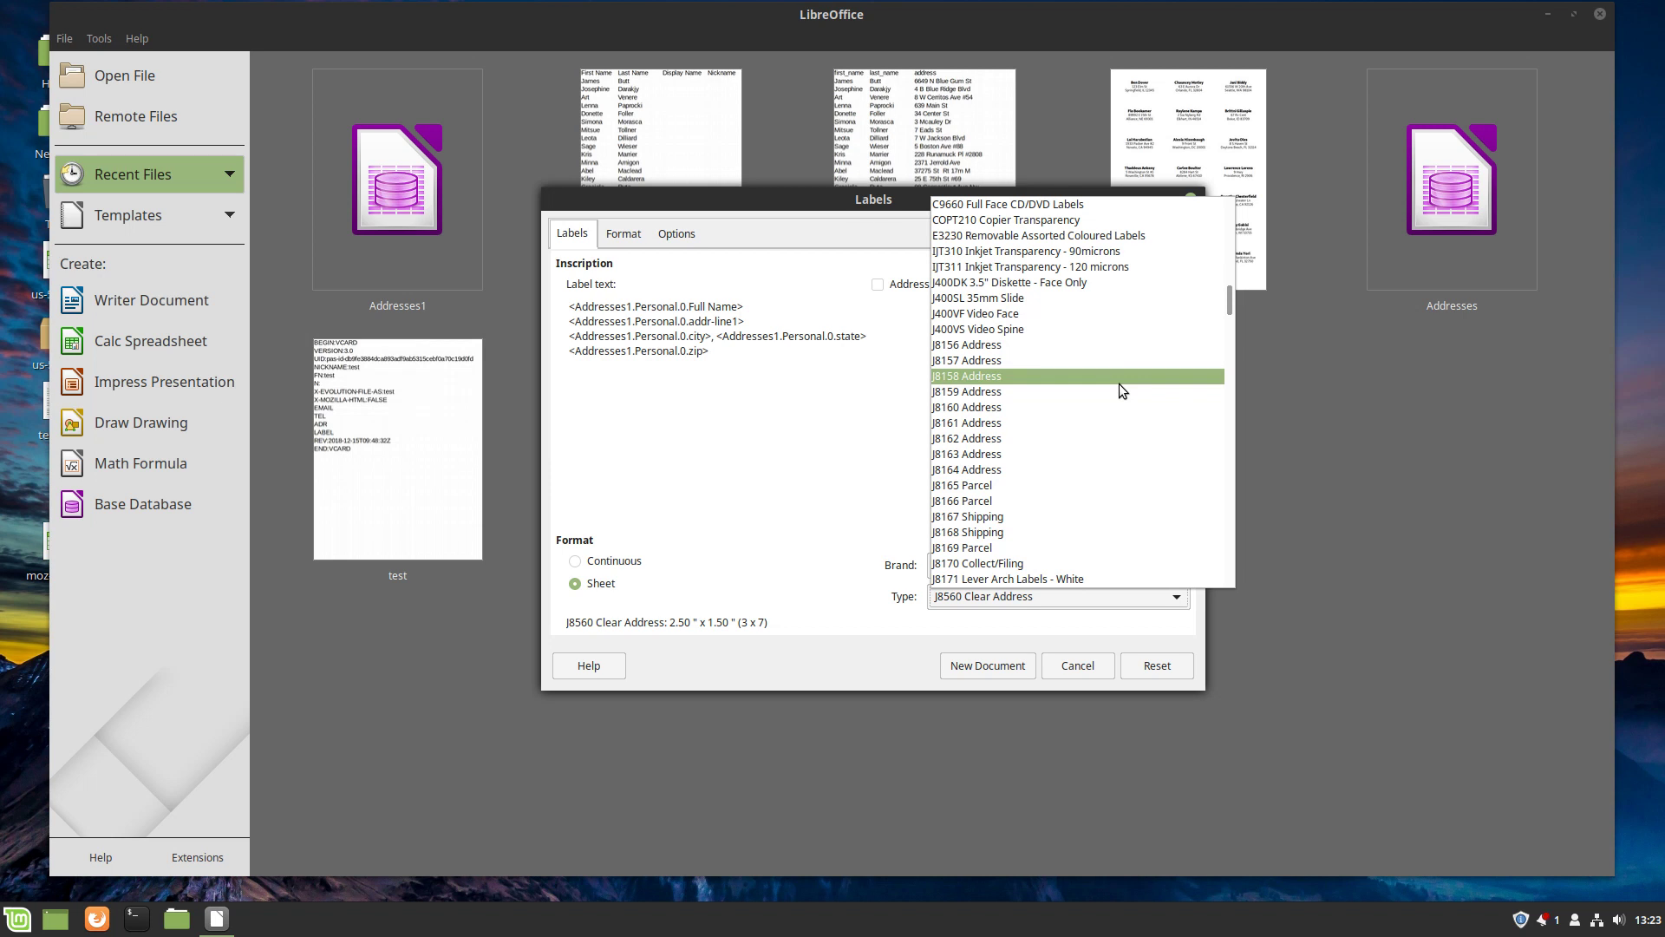
pyautogui.click(1044, 376)
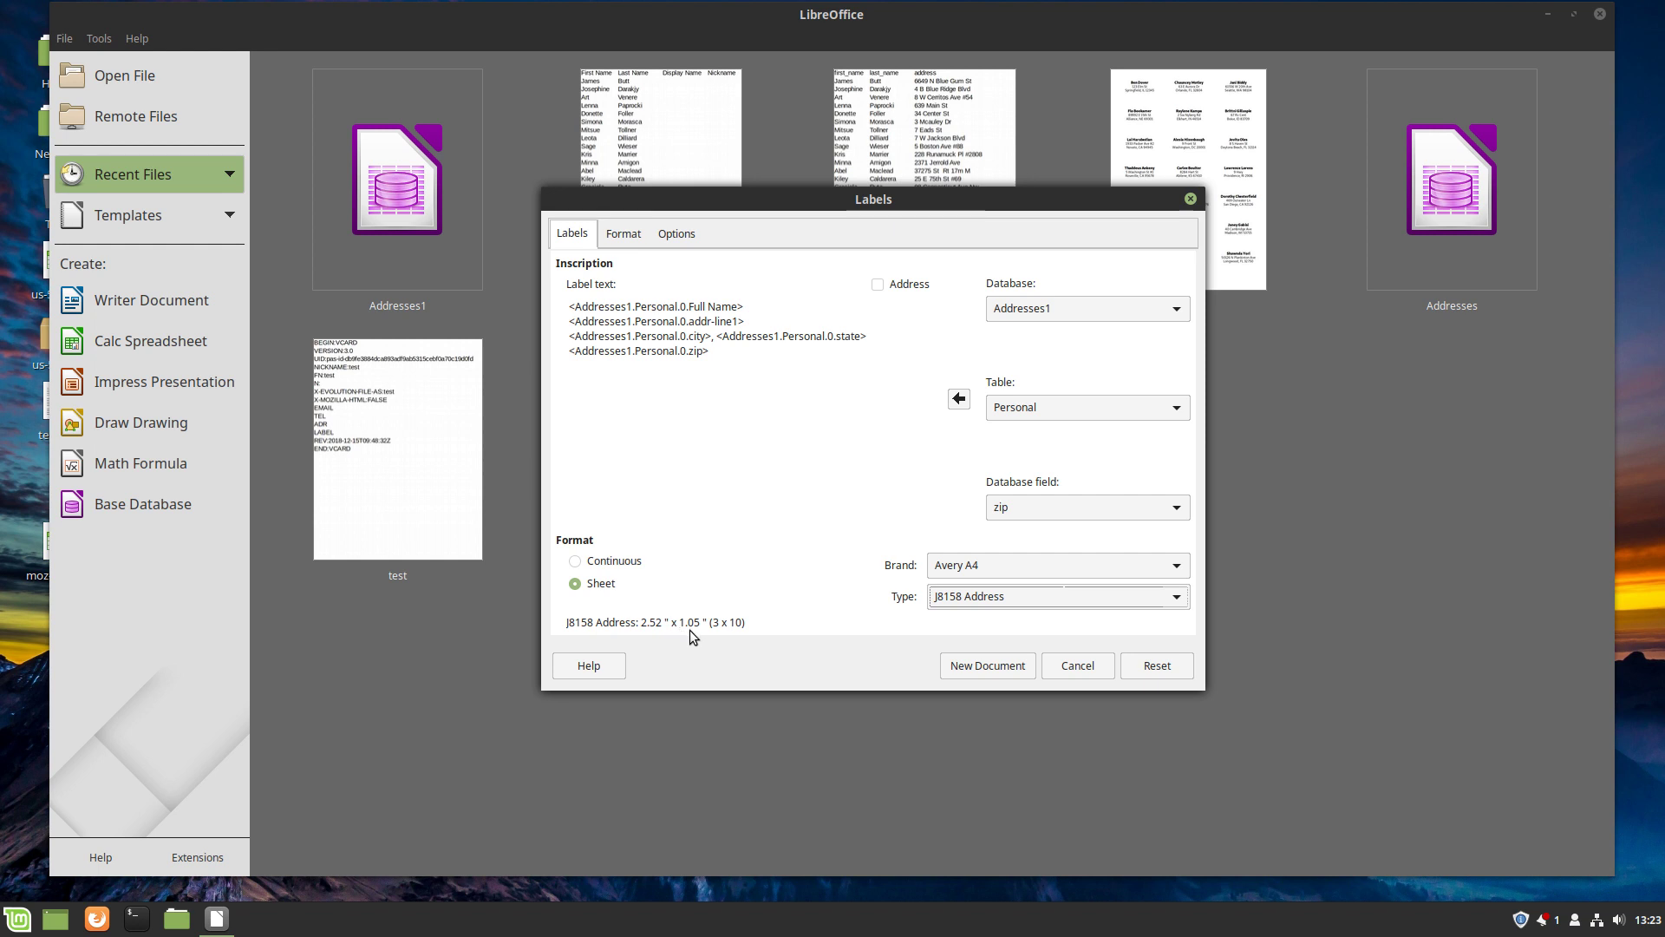
# - Try the J8159, J8162, J8173 and J8364 Address label types in turn to compare their sizes
pyautogui.click(972, 596)
pyautogui.click(980, 222)
pyautogui.click(942, 598)
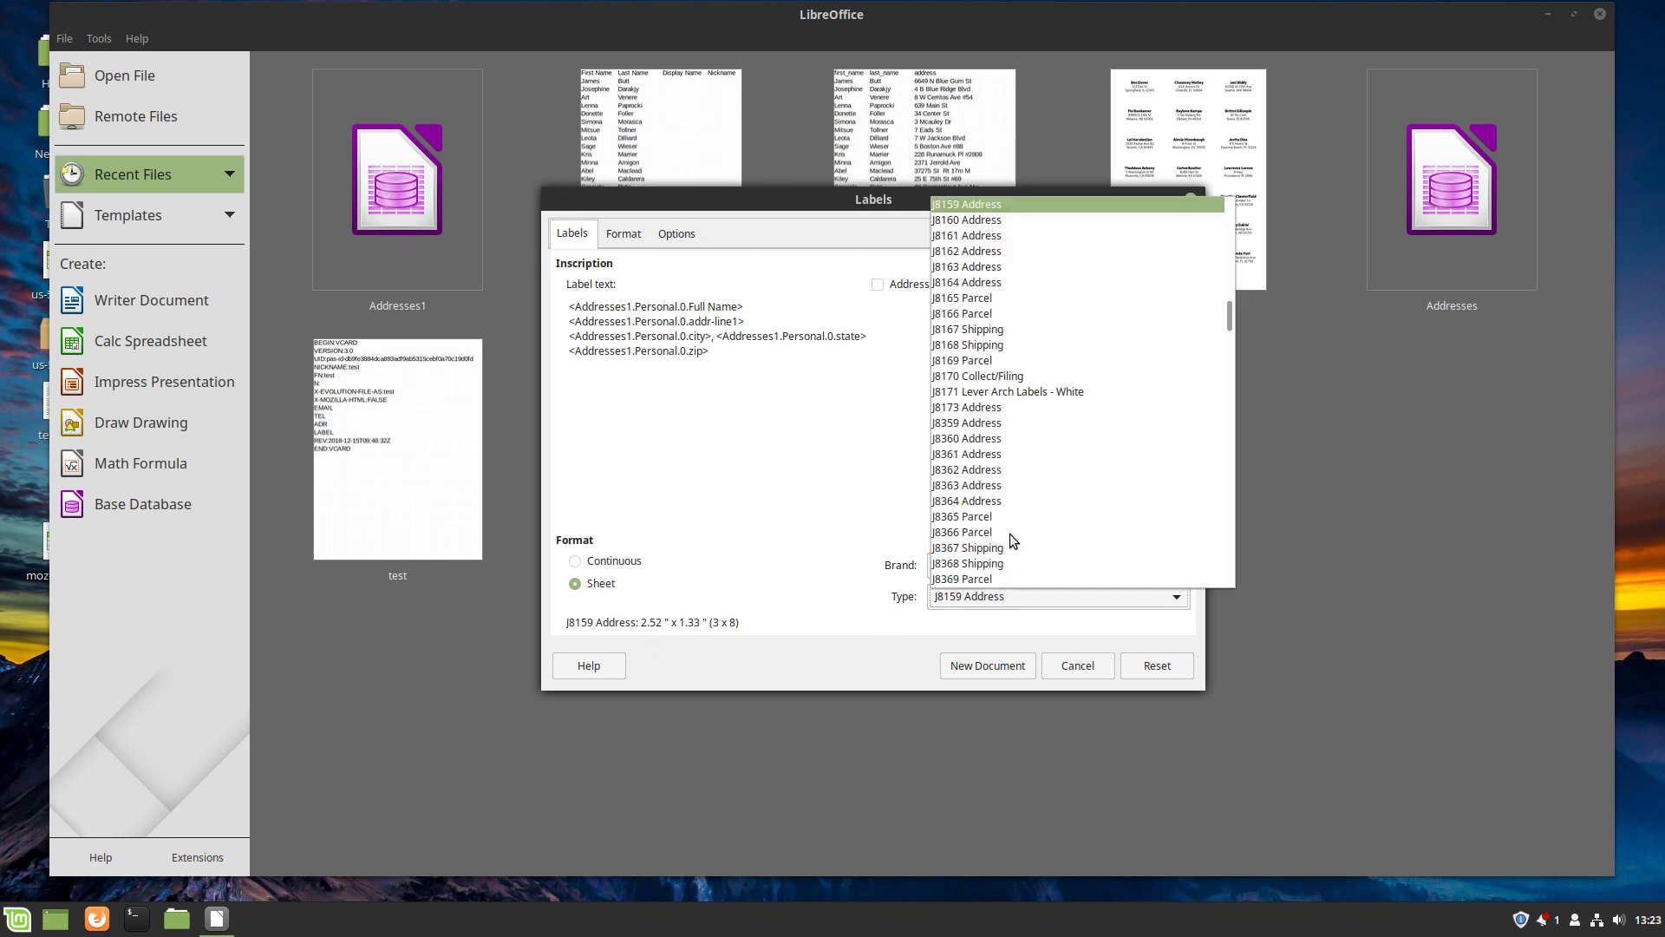
pyautogui.click(997, 265)
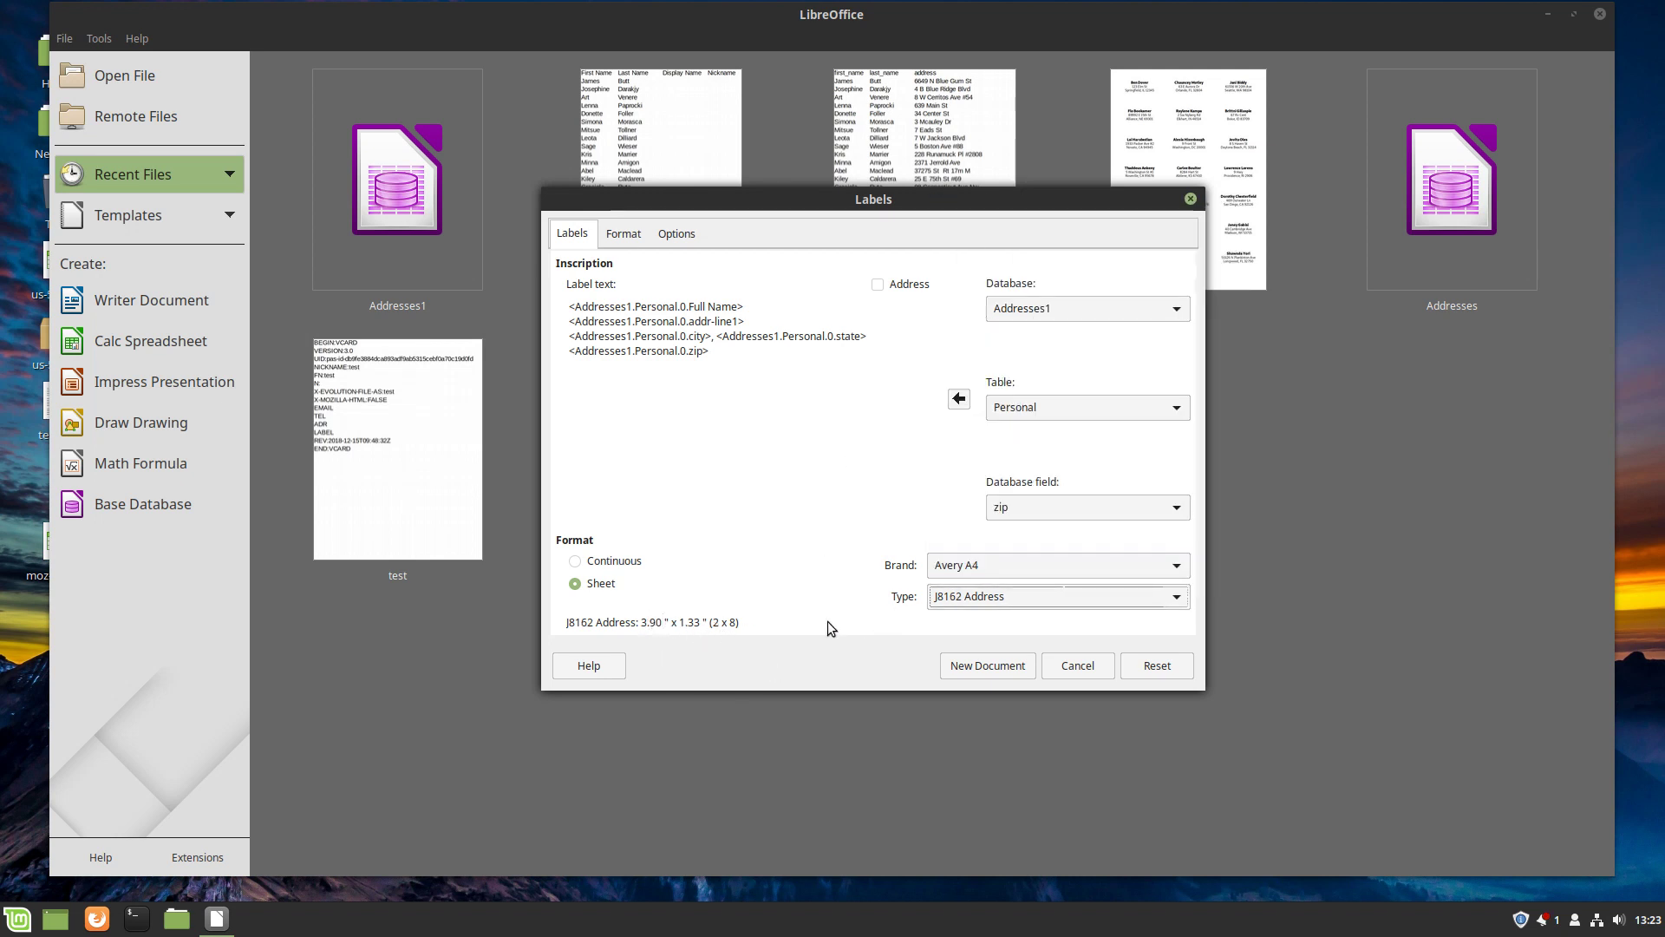
pyautogui.click(1053, 595)
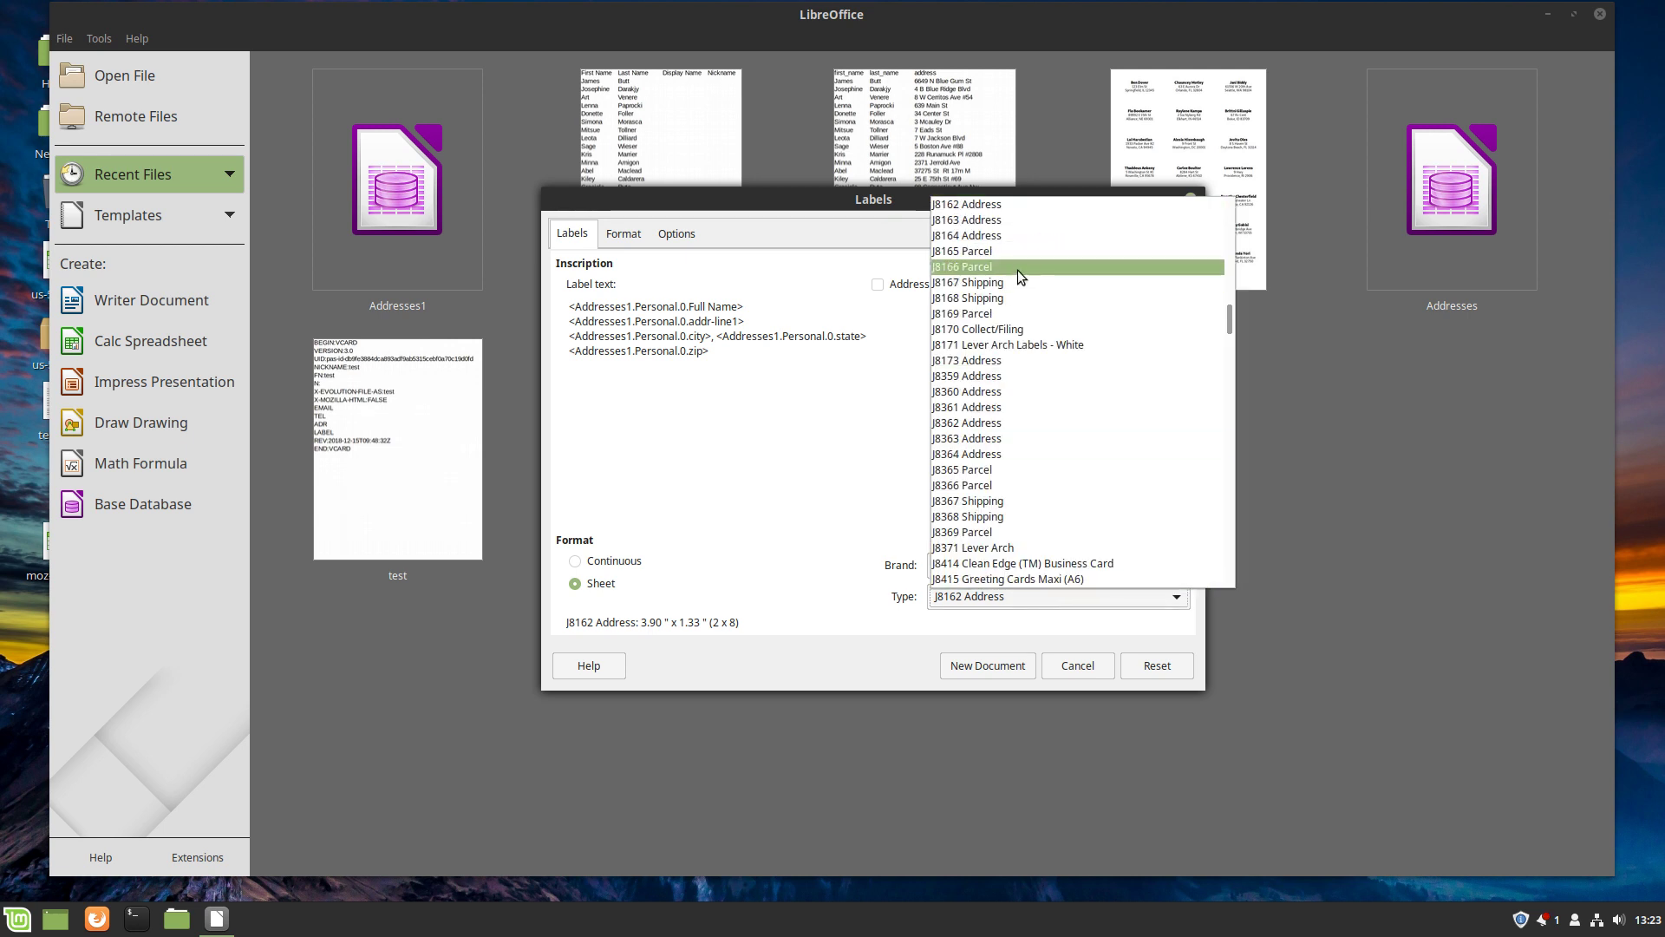
pyautogui.click(1008, 363)
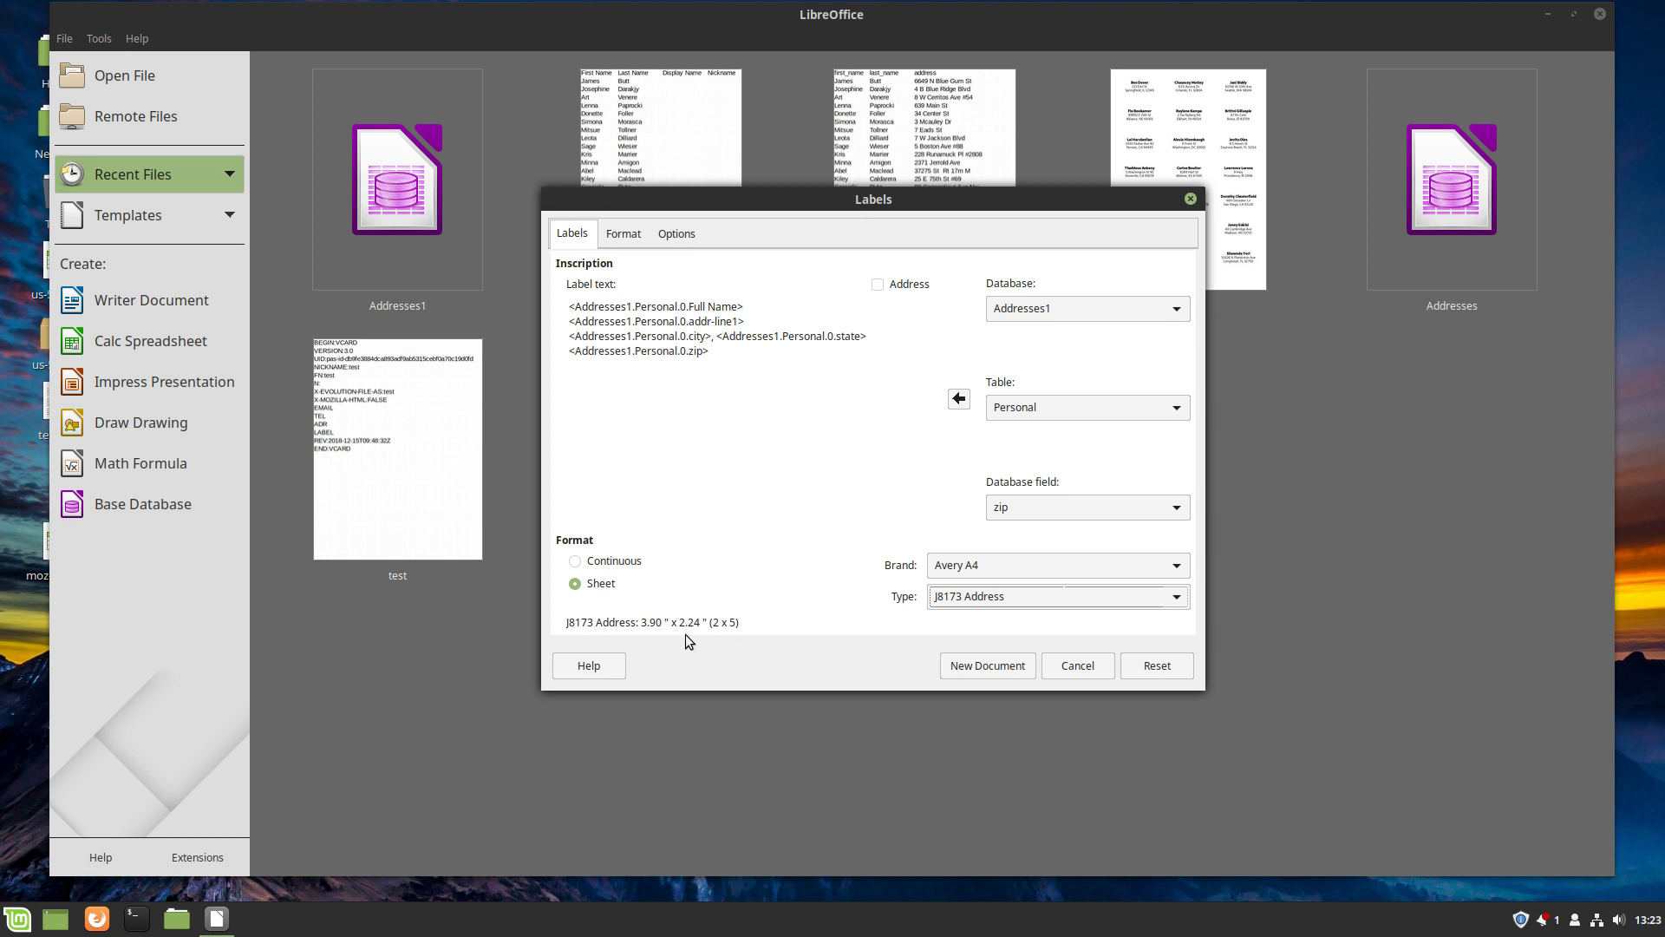
pyautogui.click(997, 595)
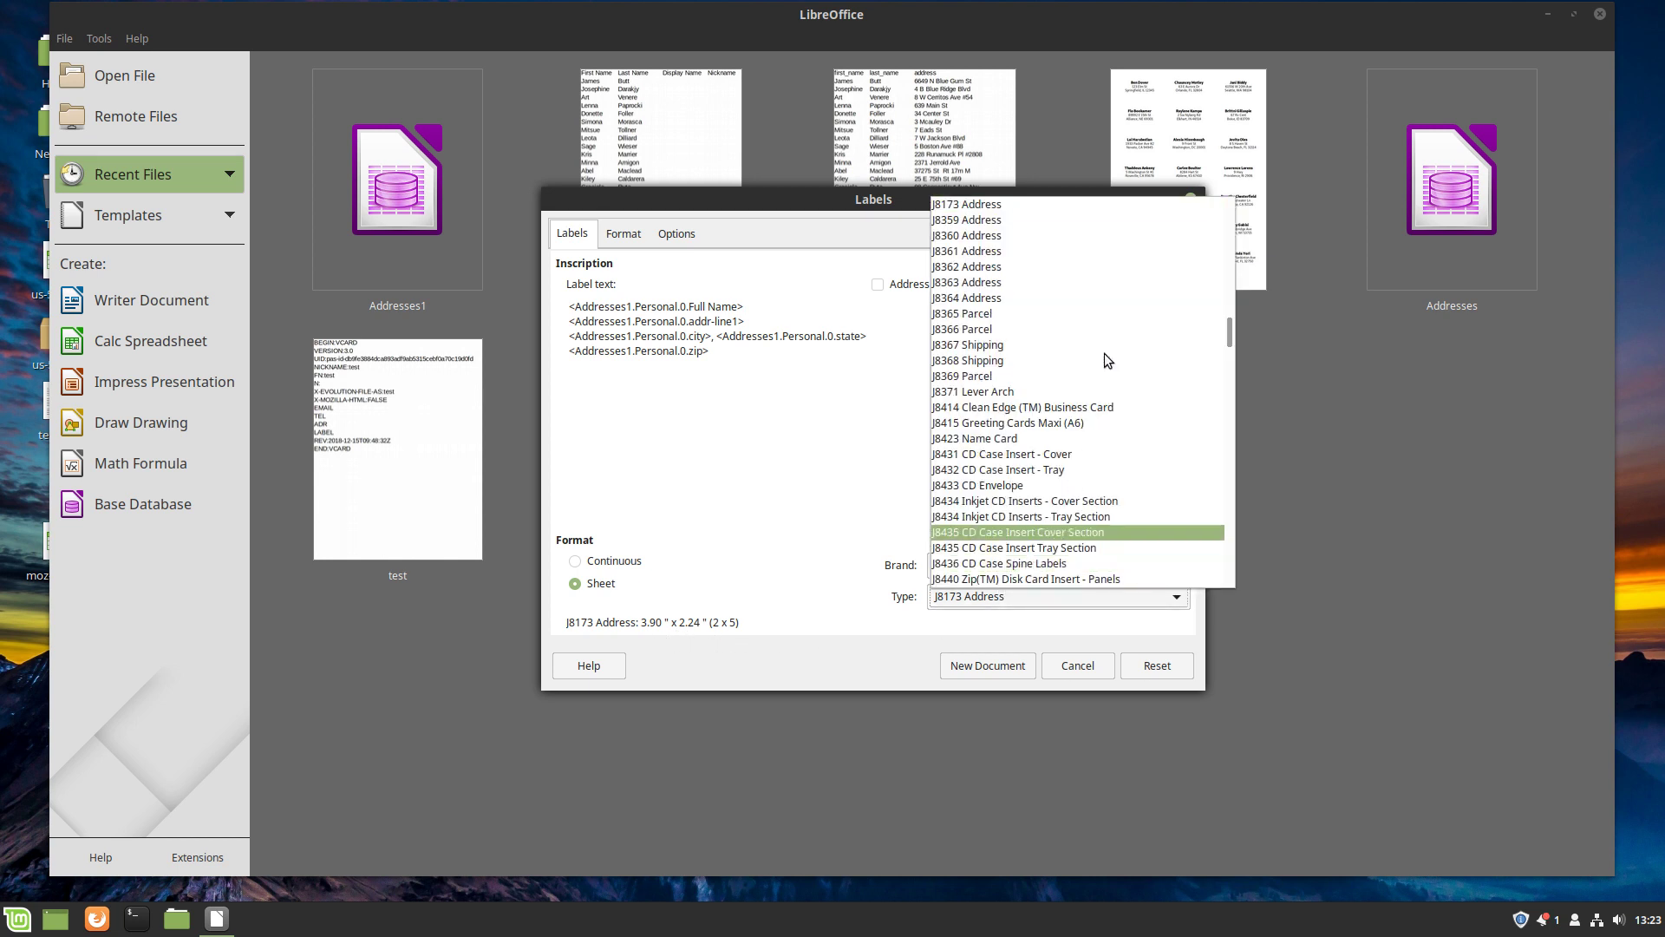
pyautogui.click(1002, 298)
# - Try the J8560 Clear Address label type, and set the type to J8654 Mini Address
pyautogui.click(982, 589)
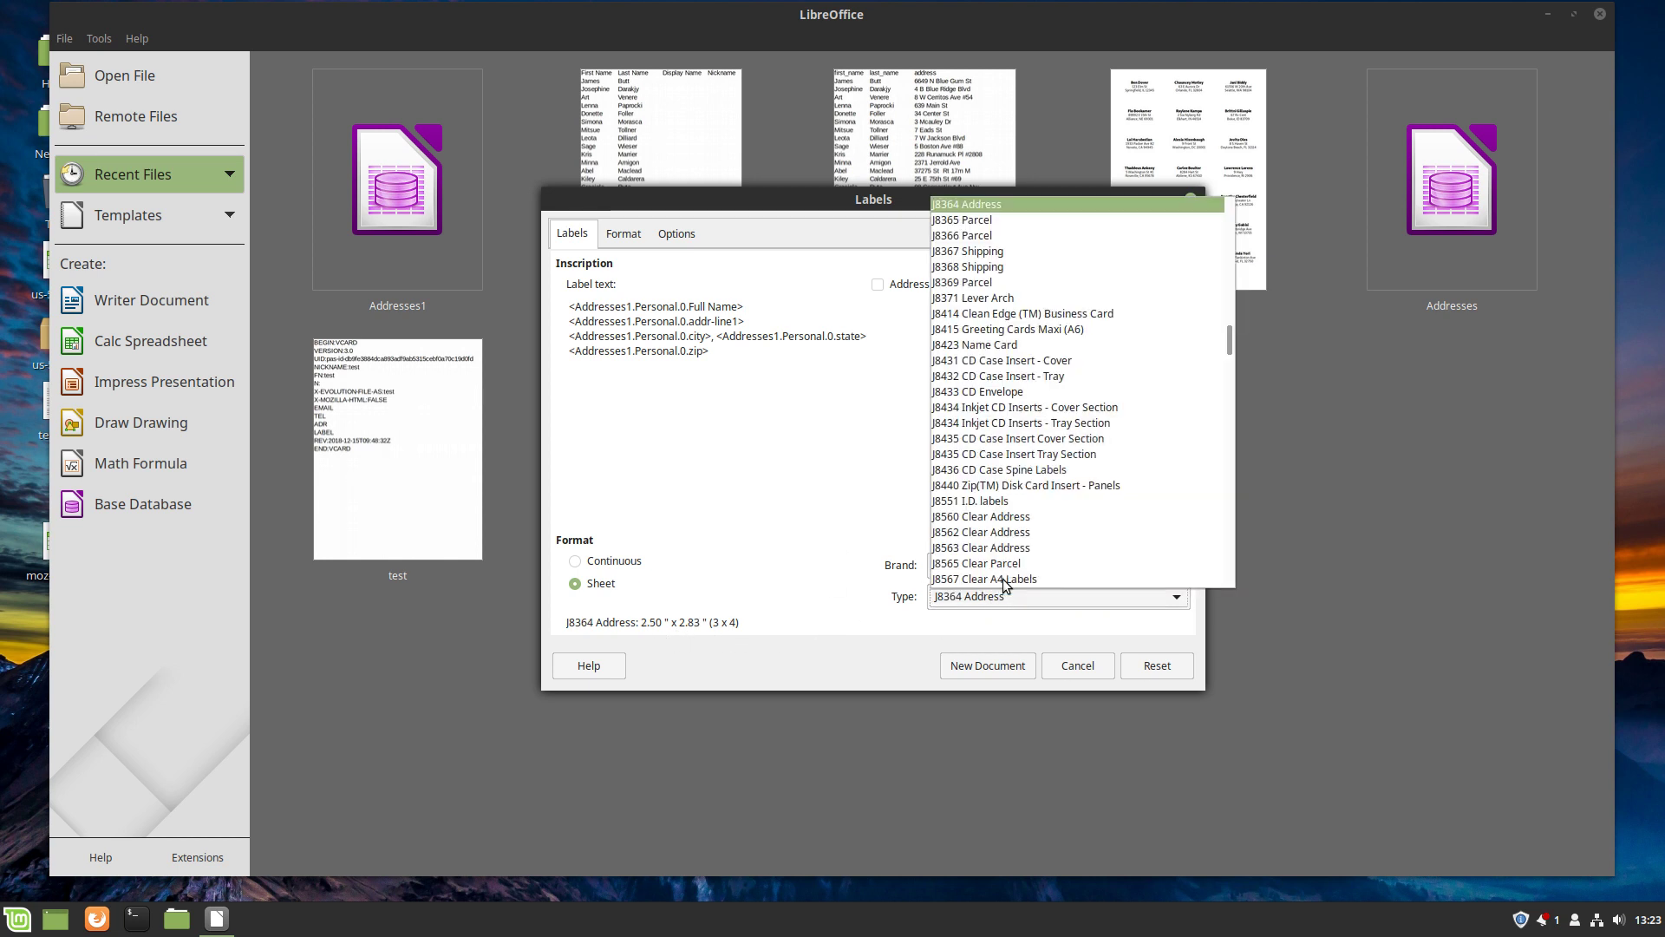
pyautogui.scroll(-1, 1028, 390)
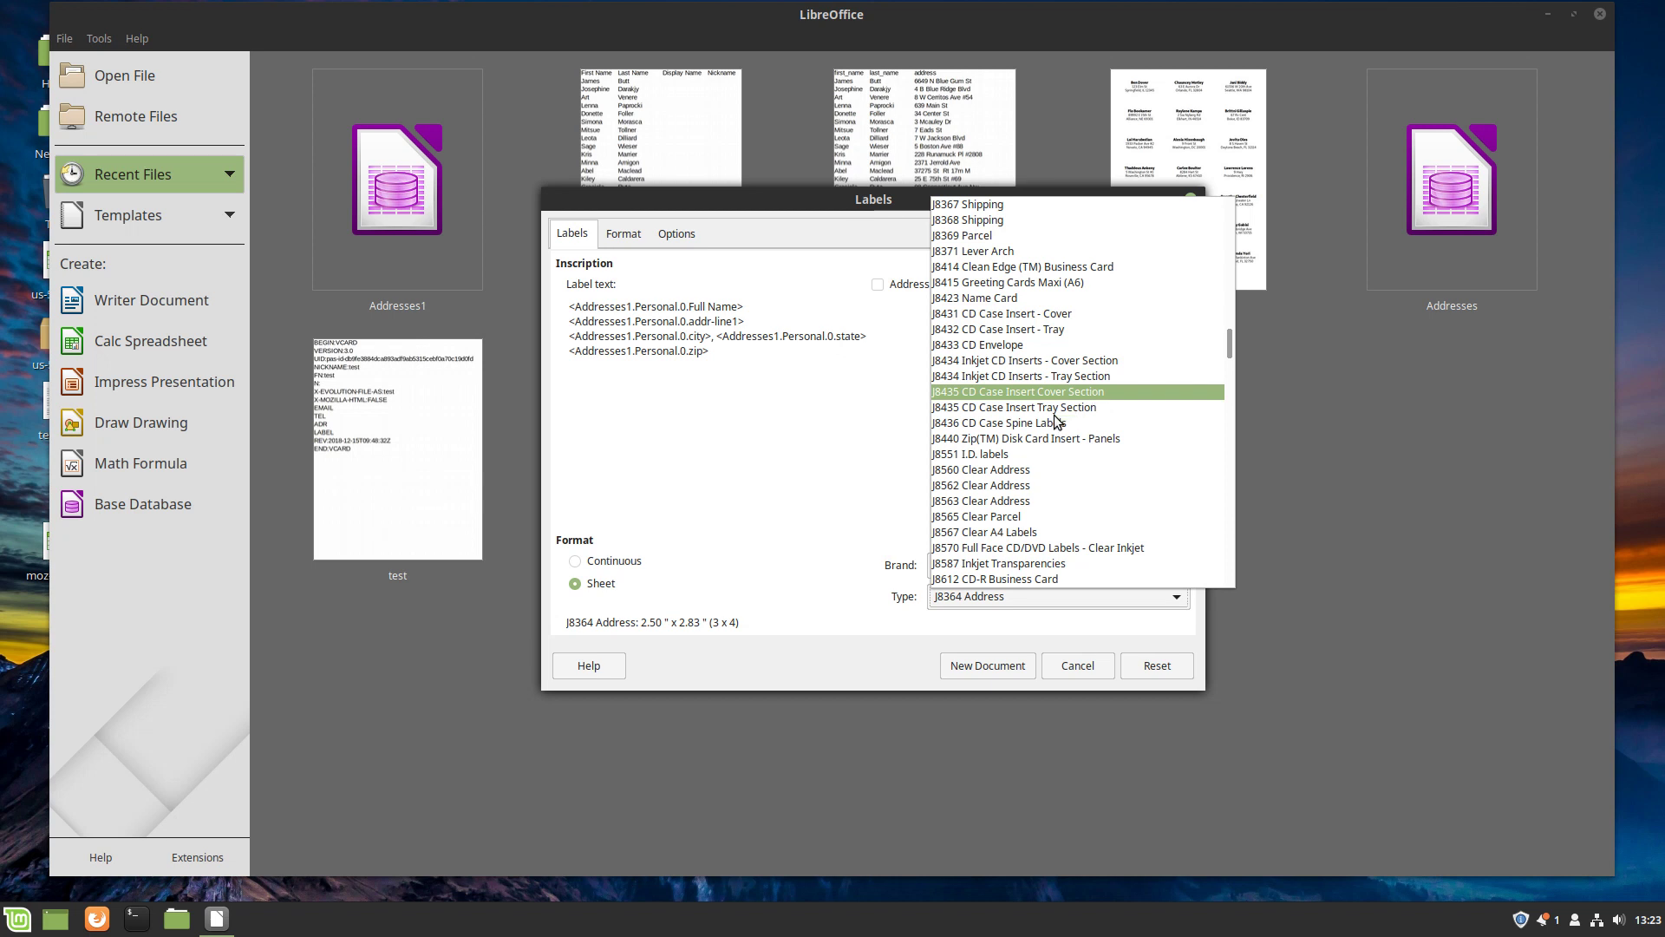
pyautogui.click(1032, 470)
pyautogui.click(985, 595)
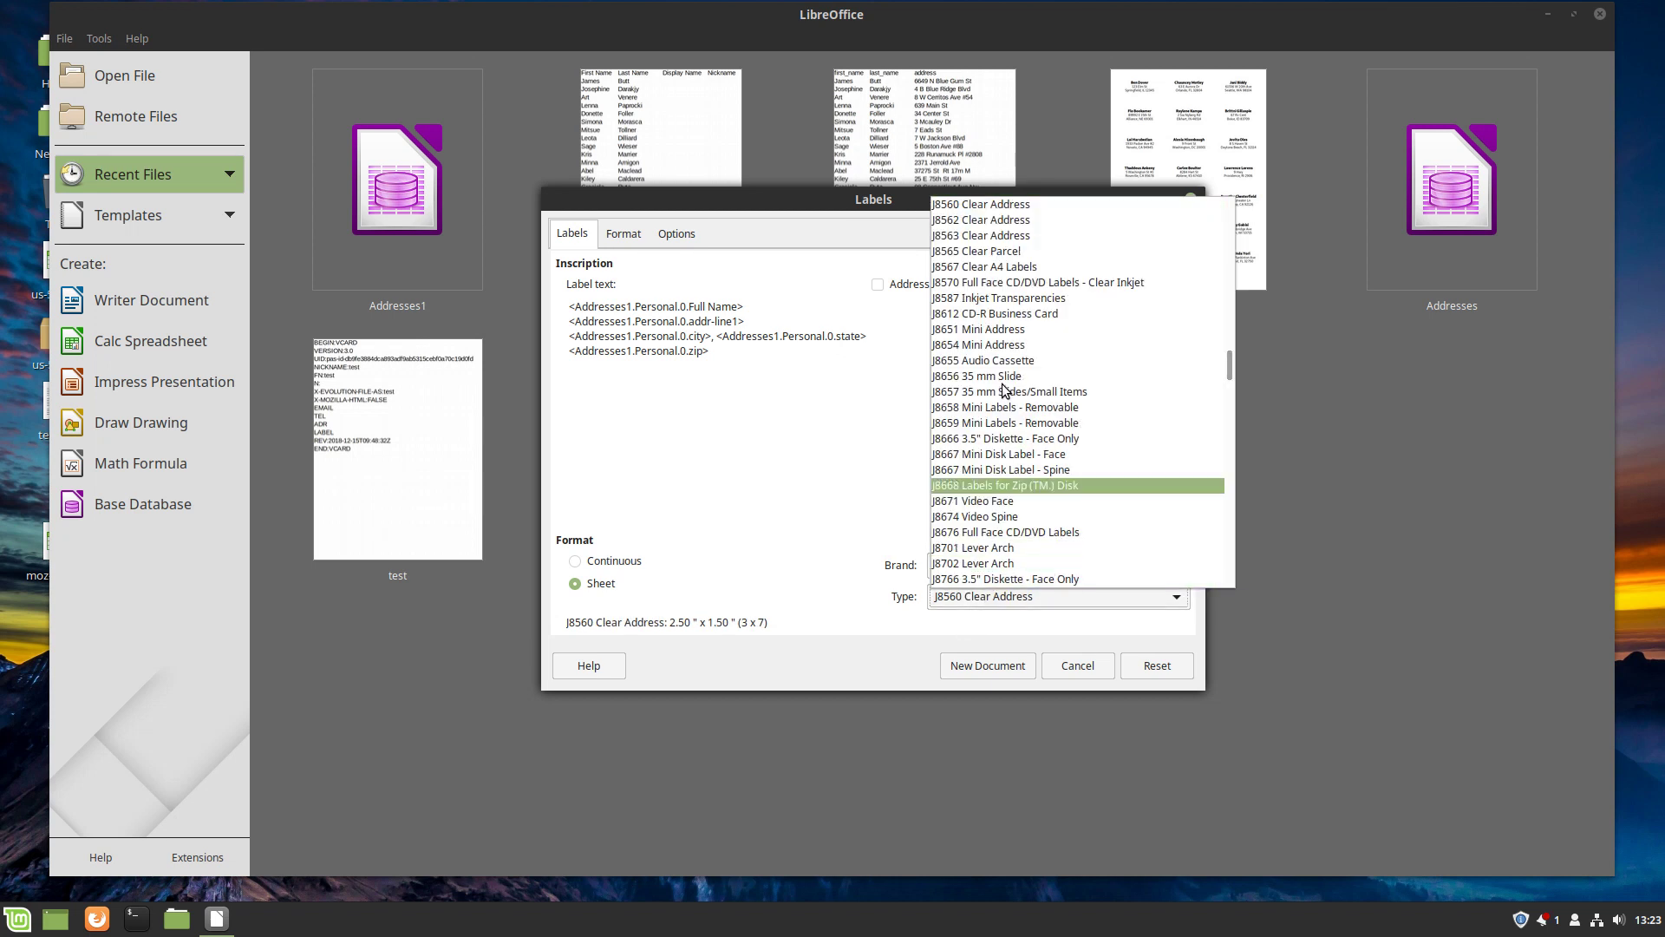
pyautogui.click(995, 346)
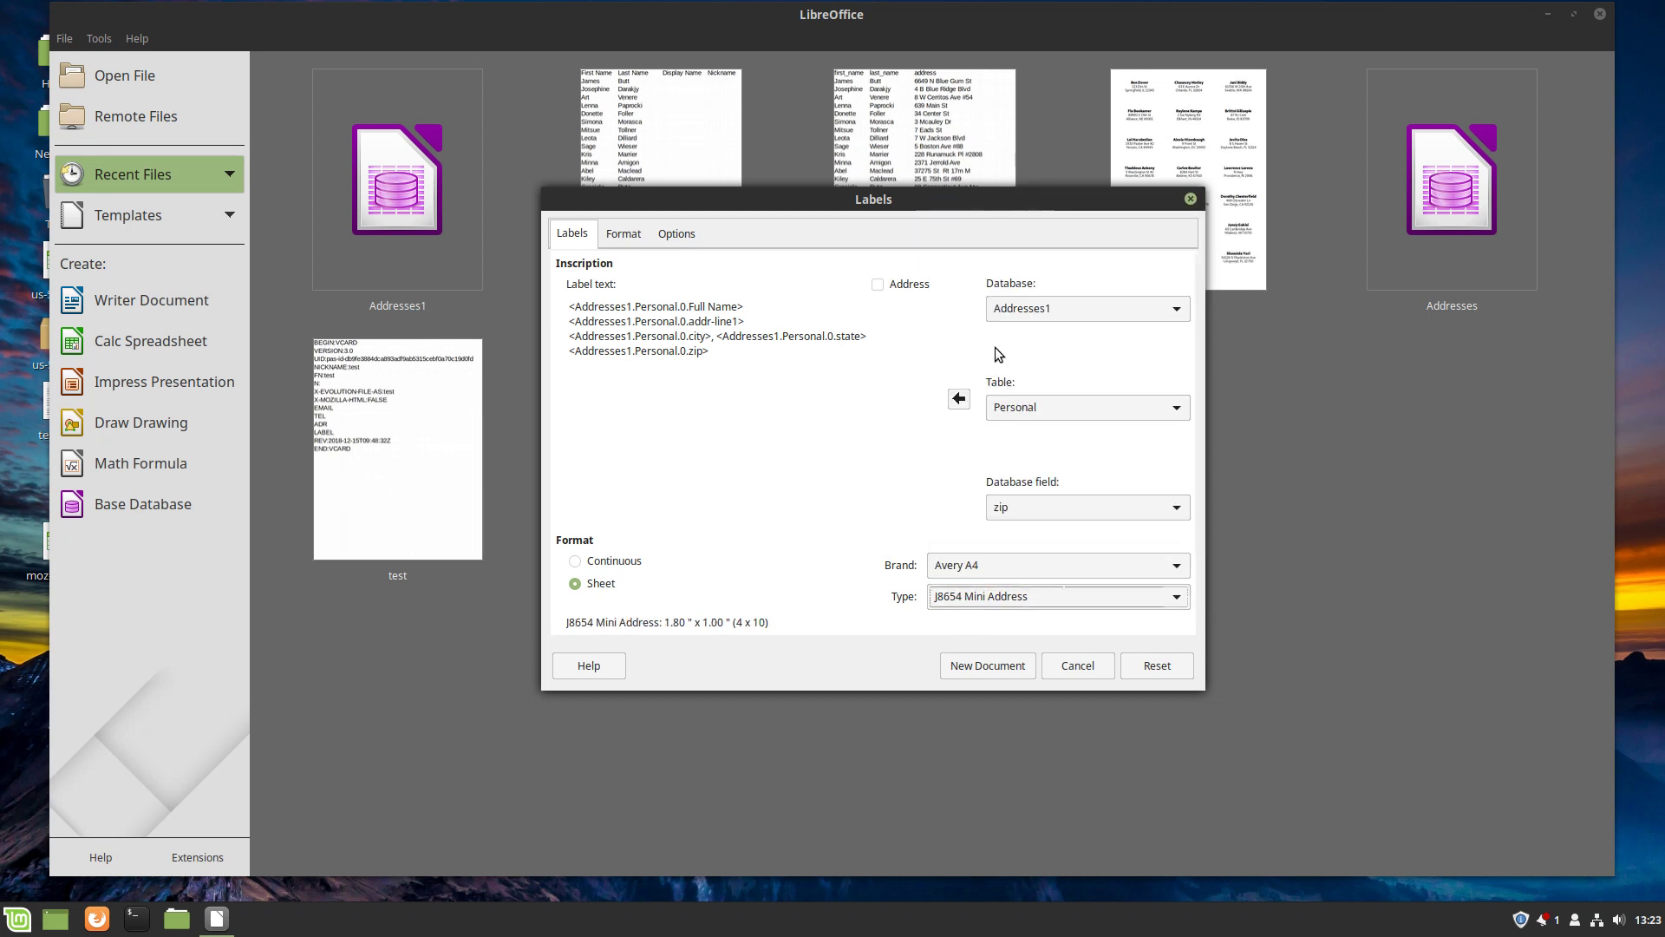
# - Set the label type to J8156 Address
pyautogui.click(997, 596)
pyautogui.scroll(1, 1041, 365)
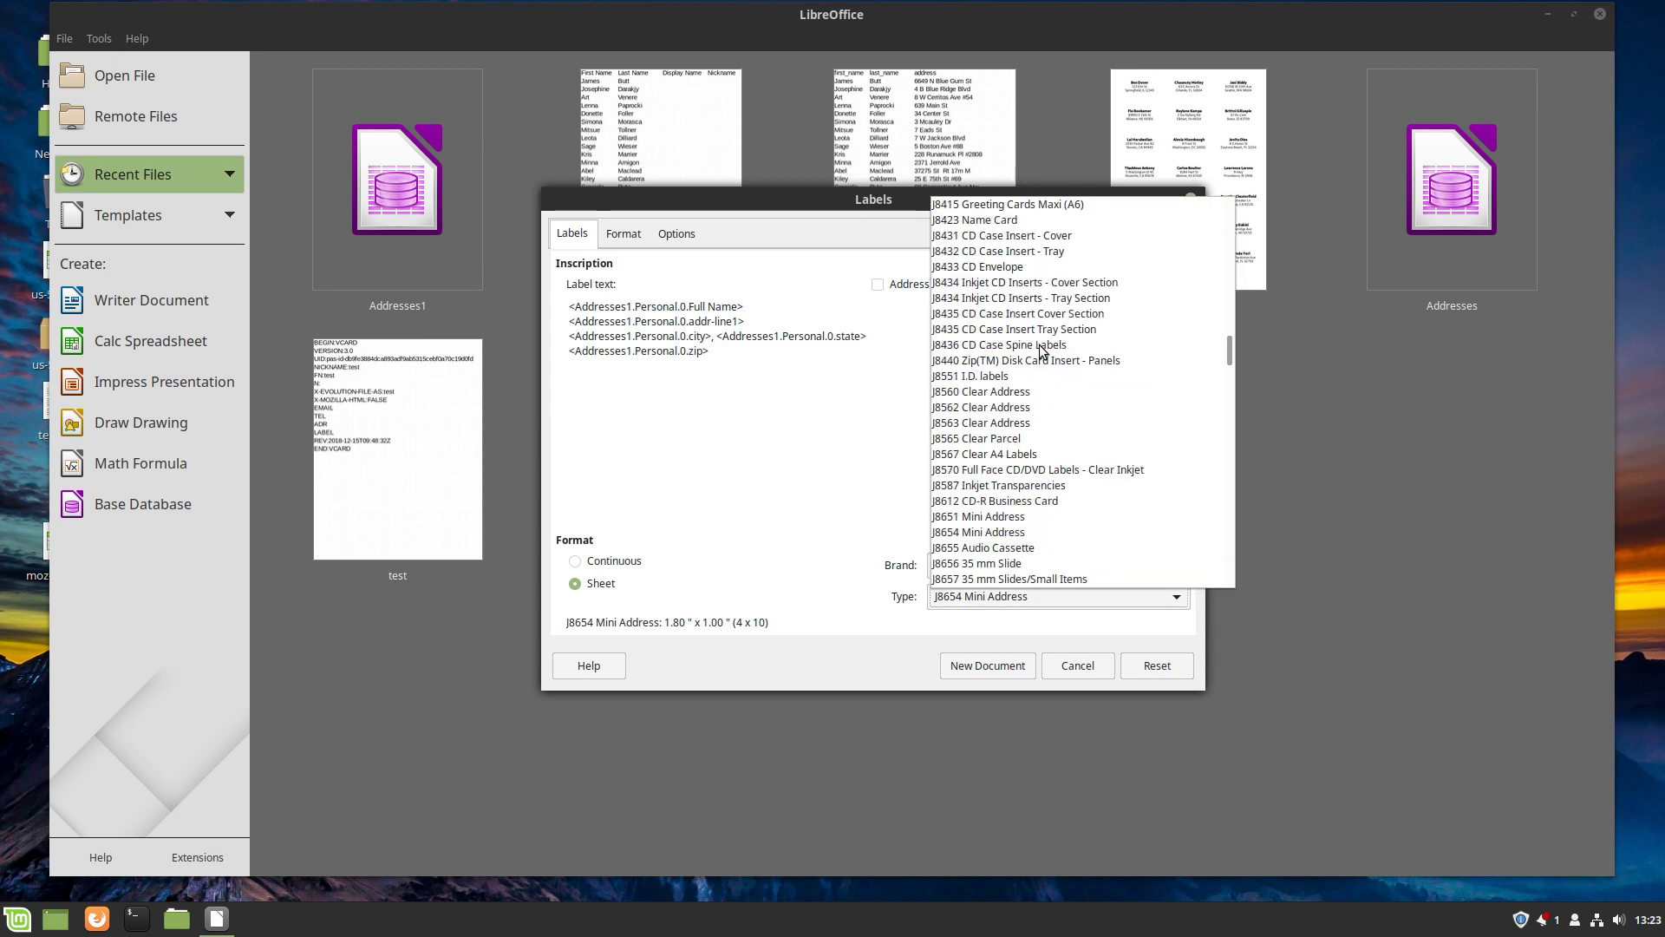
pyautogui.scroll(10, 1040, 351)
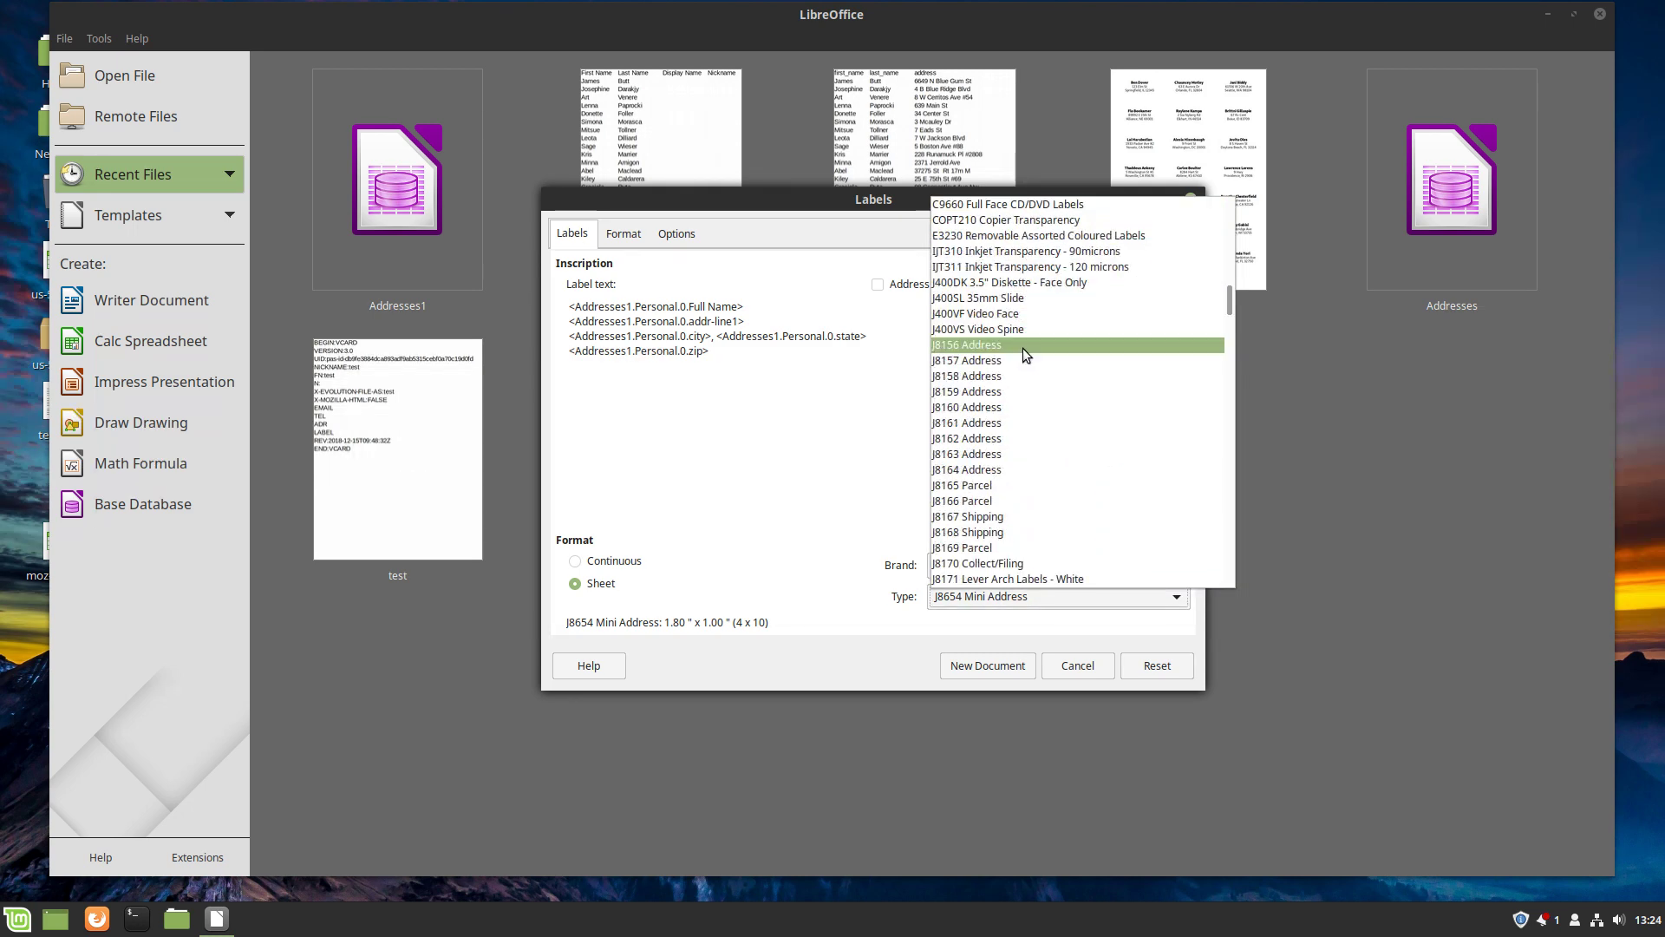
pyautogui.click(979, 346)
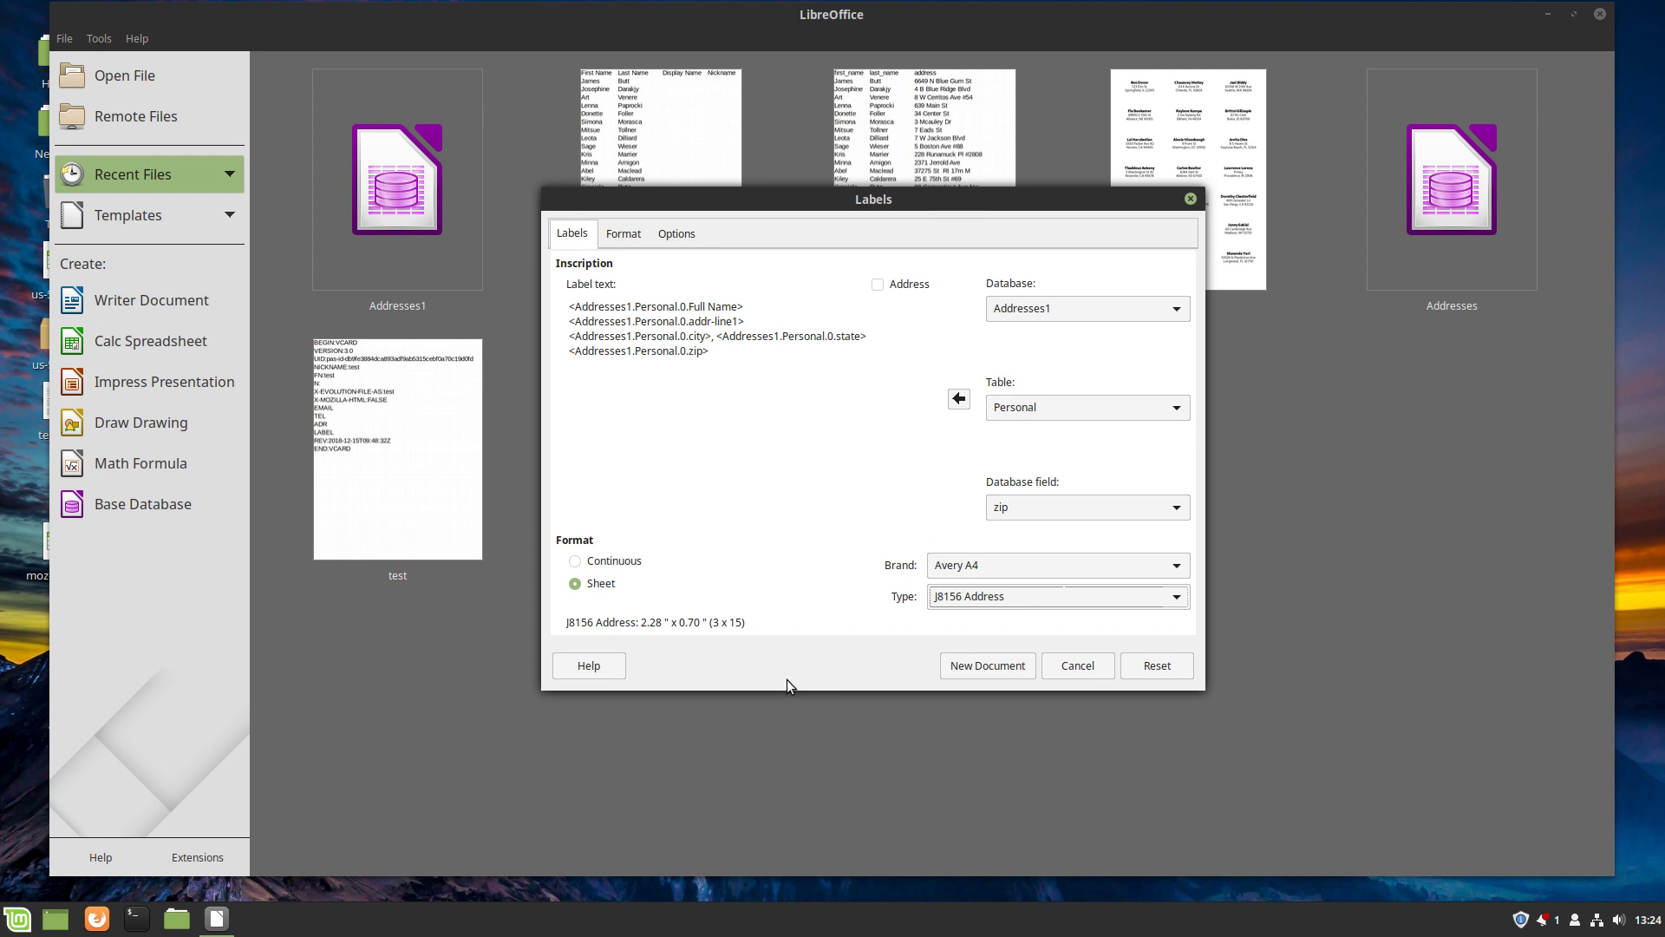
# - Try the label types neighbouring J8156 Address, from IJT311 Inkjet Transparency to J8166 Parcel, to compare their sizes, and return to J8156 Address
pyautogui.press('Down')
pyautogui.press('Down')
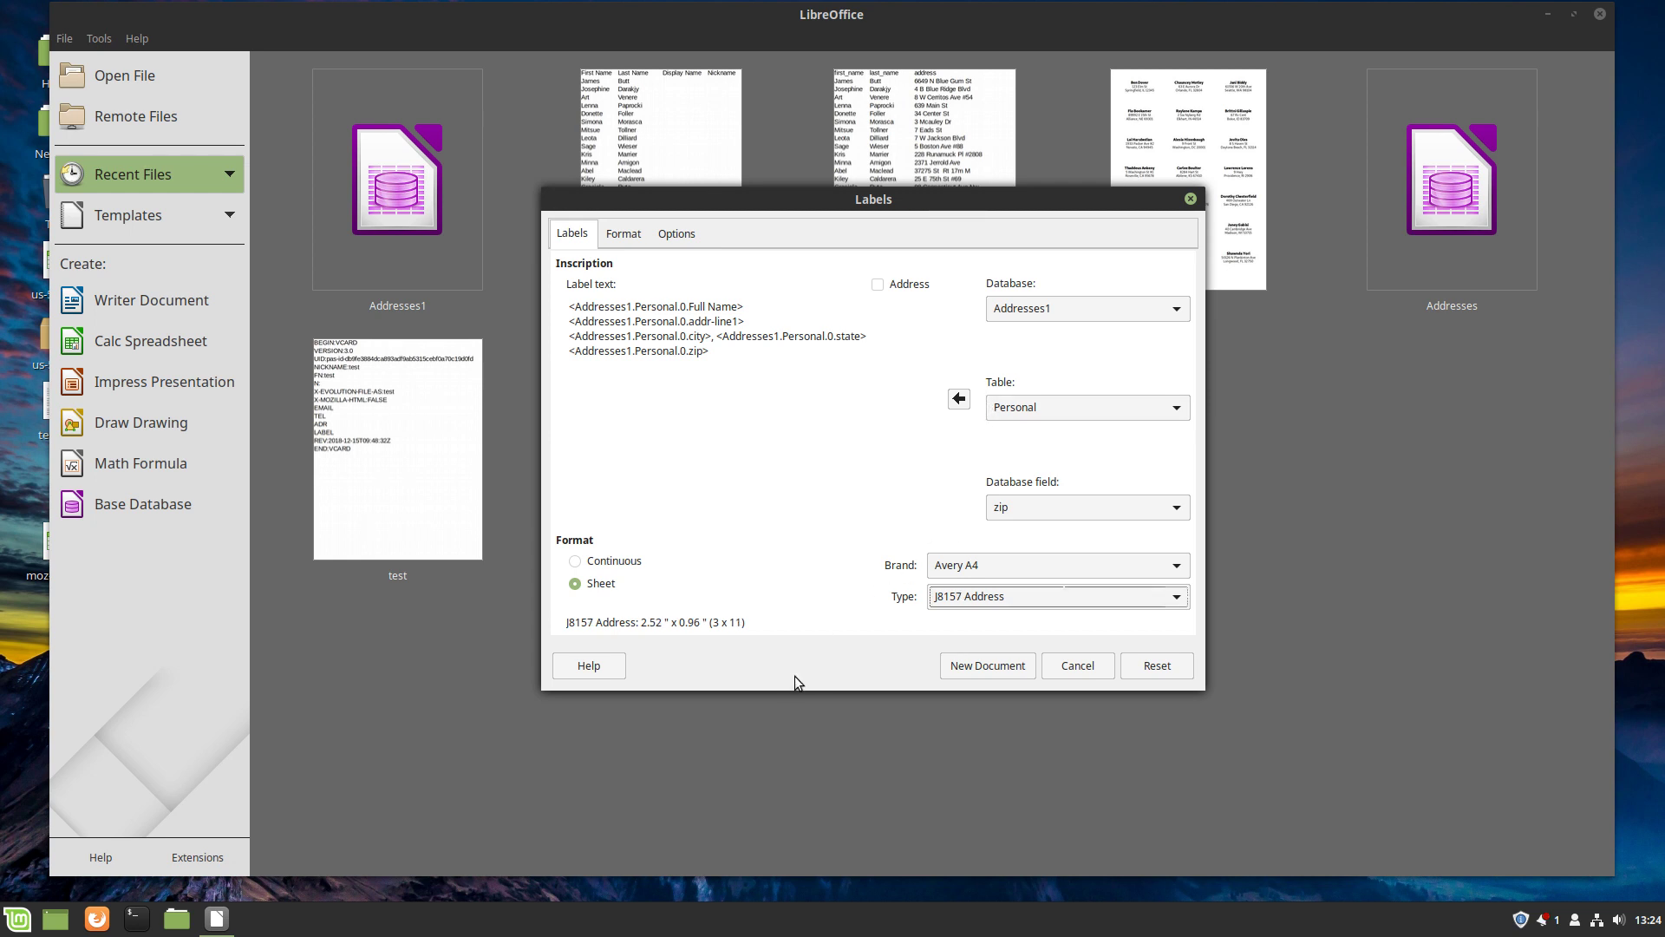
pyautogui.press('Down')
pyautogui.press('Down')
pyautogui.press('Down')
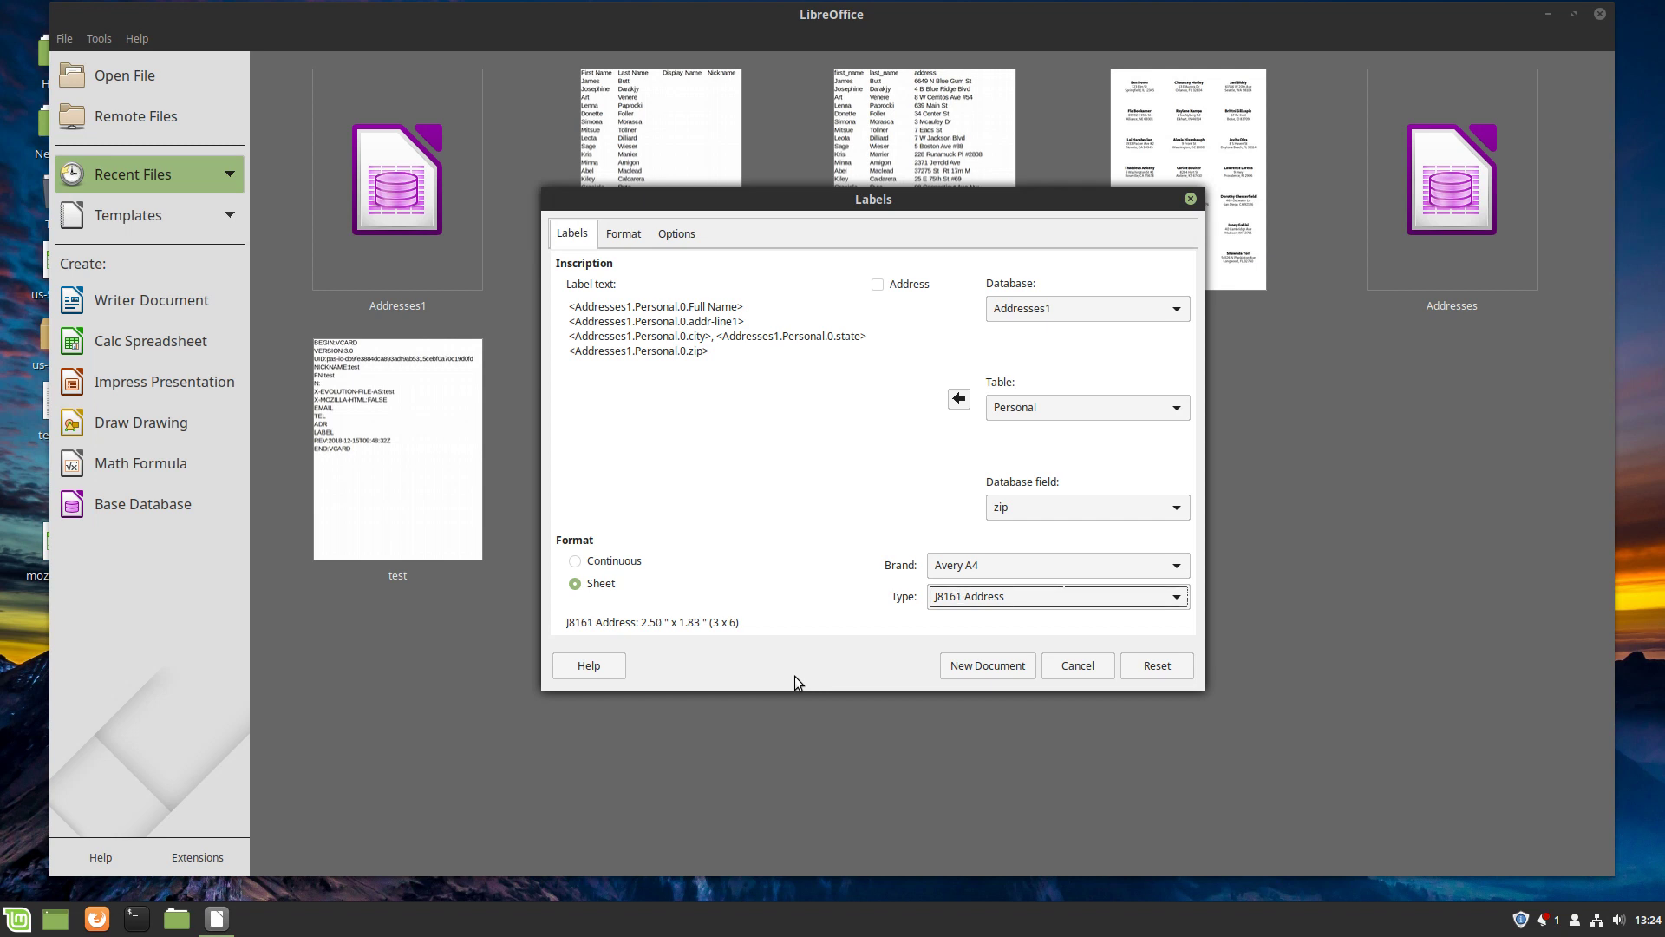
pyautogui.press('Down')
pyautogui.press('Down')
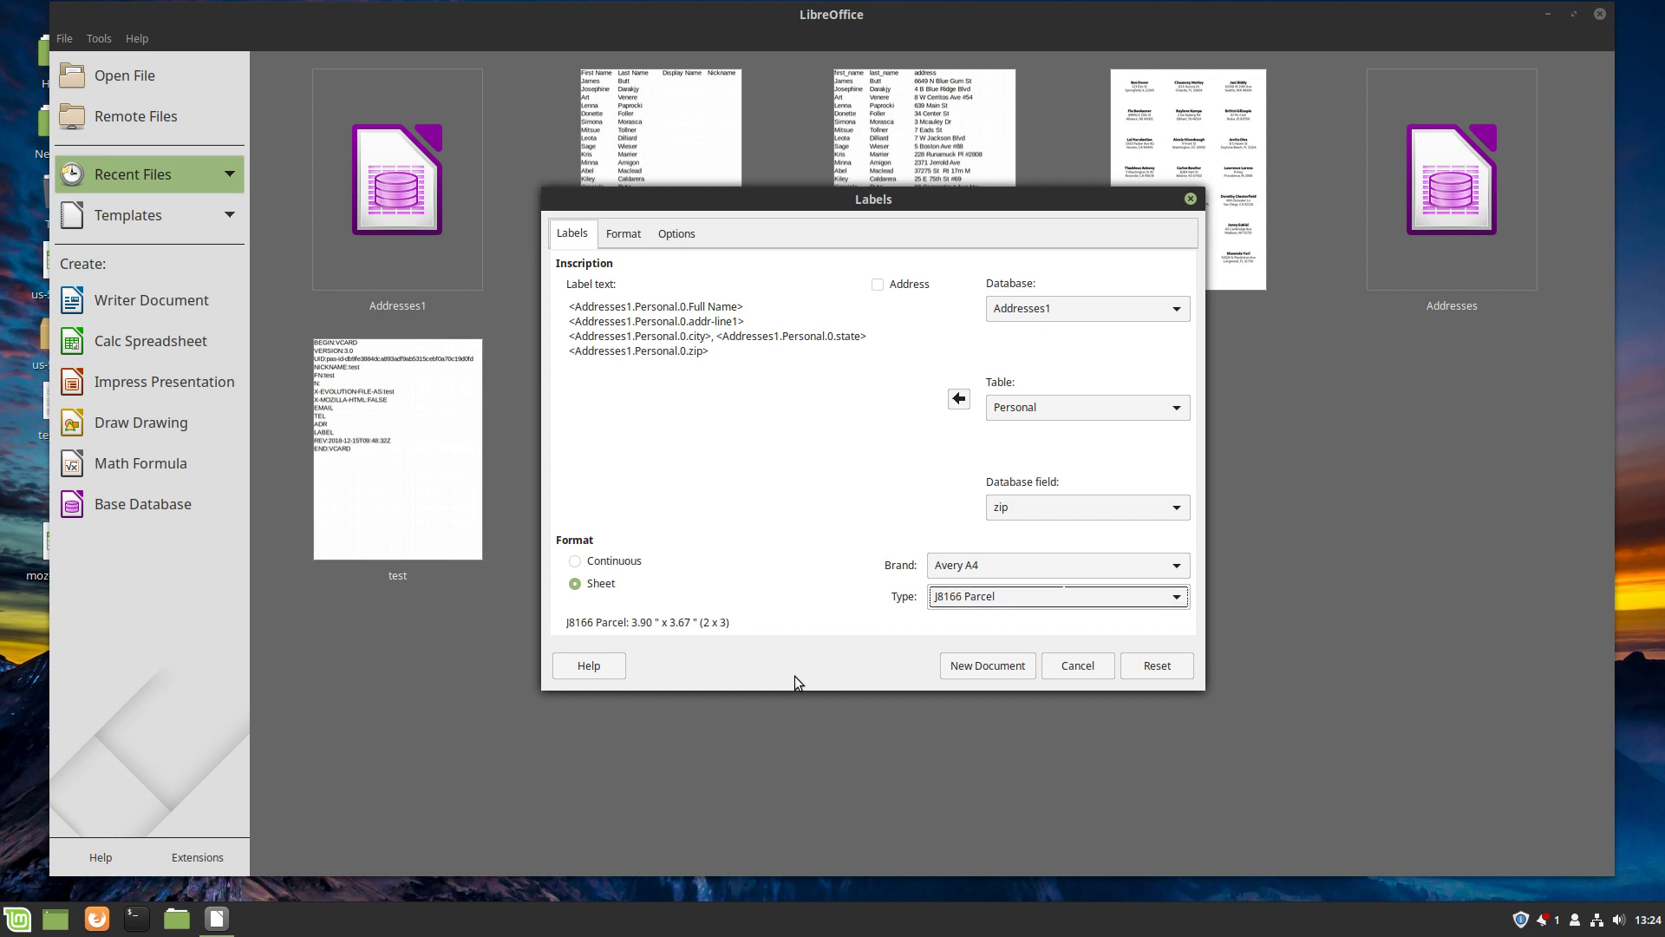
pyautogui.press('Down')
pyautogui.press('Down')
pyautogui.press('Down')
pyautogui.press('Up')
pyautogui.press('Up')
pyautogui.press('Up')
pyautogui.press('Up')
pyautogui.press('Up')
pyautogui.press('Up')
pyautogui.press('Up')
pyautogui.press('Up')
pyautogui.press('Up')
pyautogui.press('Up')
pyautogui.press('Up')
pyautogui.press('Up')
pyautogui.press('Up')
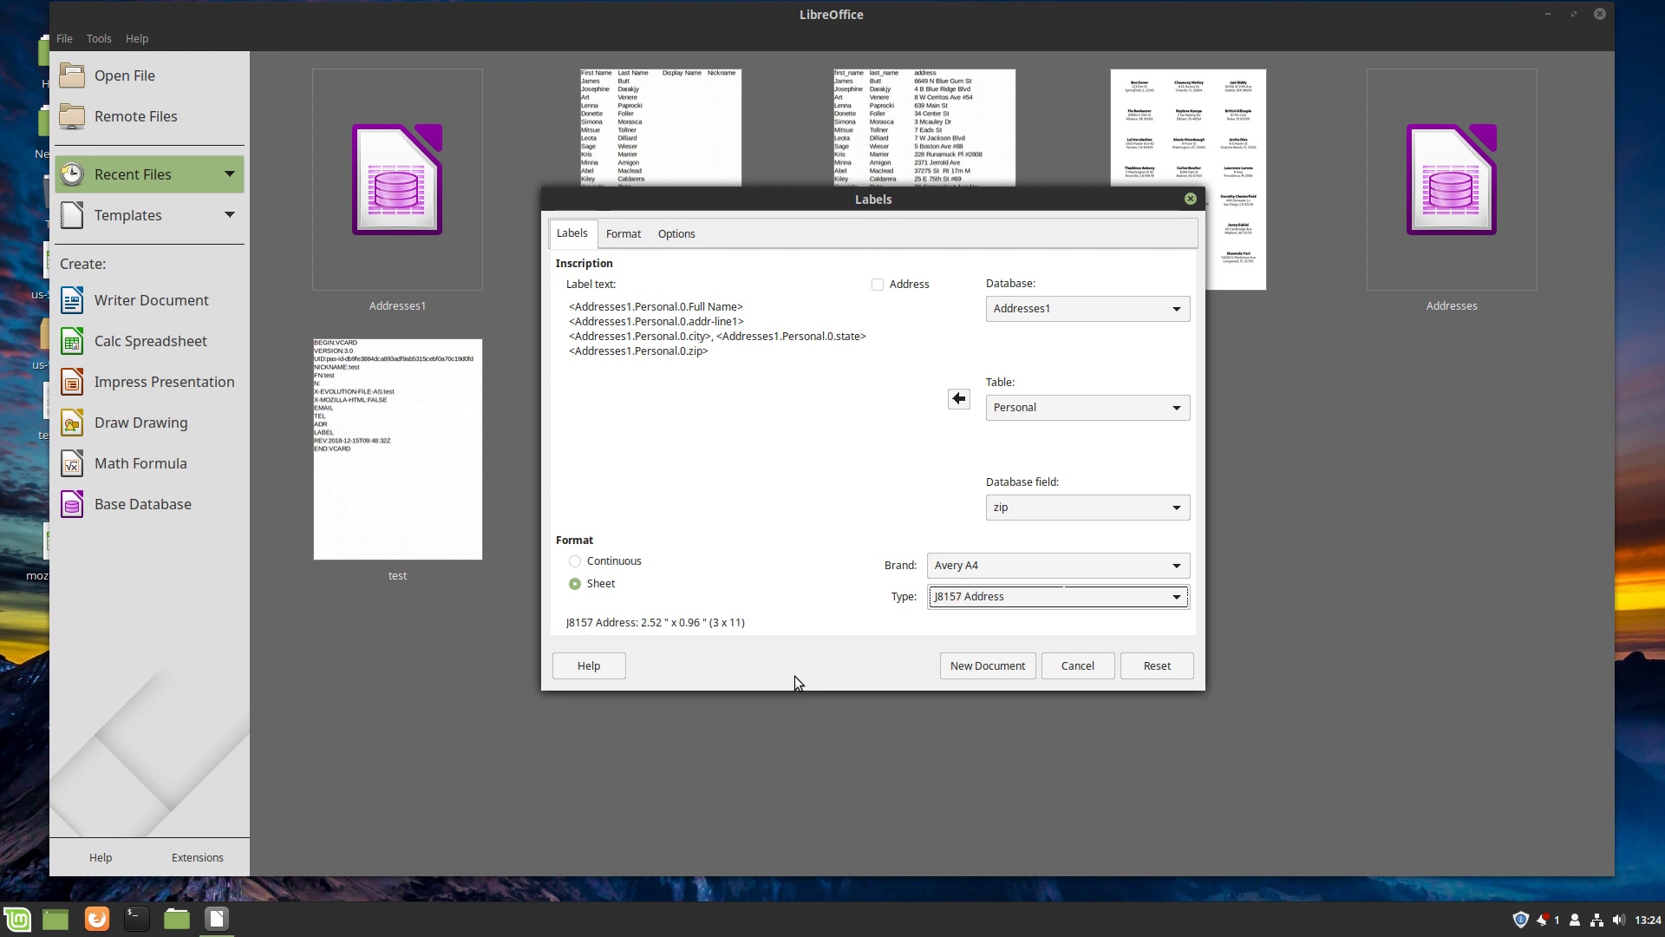
pyautogui.press('Up')
pyautogui.press('Up')
pyautogui.press('Up')
pyautogui.press('Up')
pyautogui.press('Up')
pyautogui.press('Up')
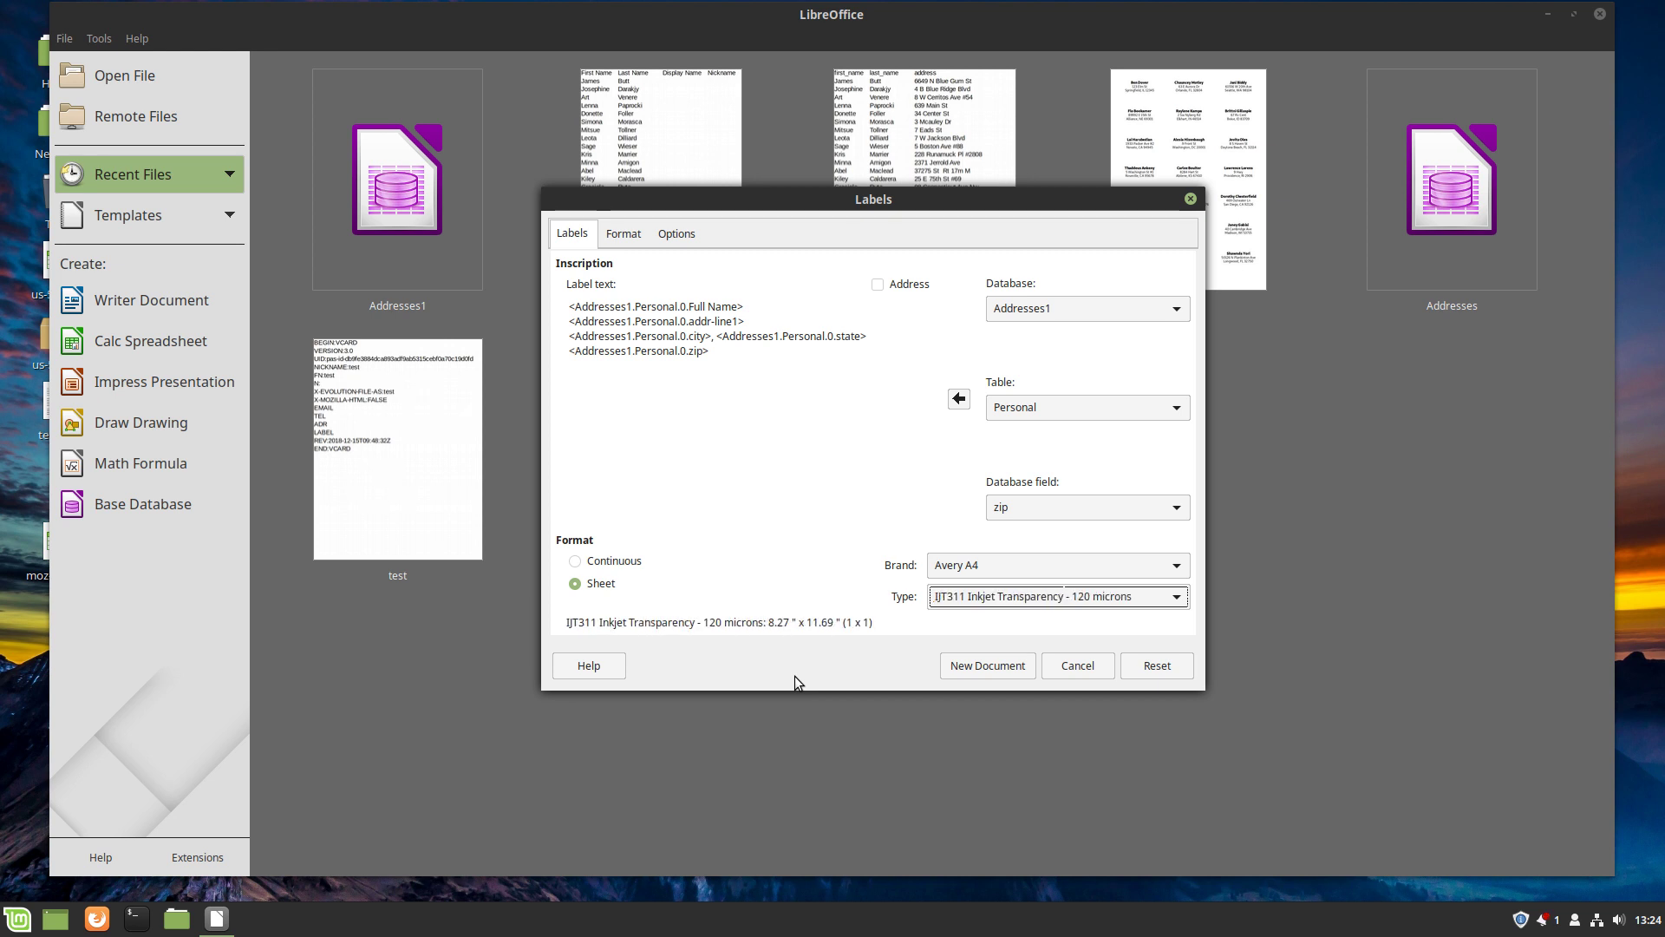
pyautogui.press('Down')
pyautogui.press('Down')
pyautogui.press('Down')
pyautogui.press('Down')
pyautogui.press('Down')
pyautogui.press('Down')
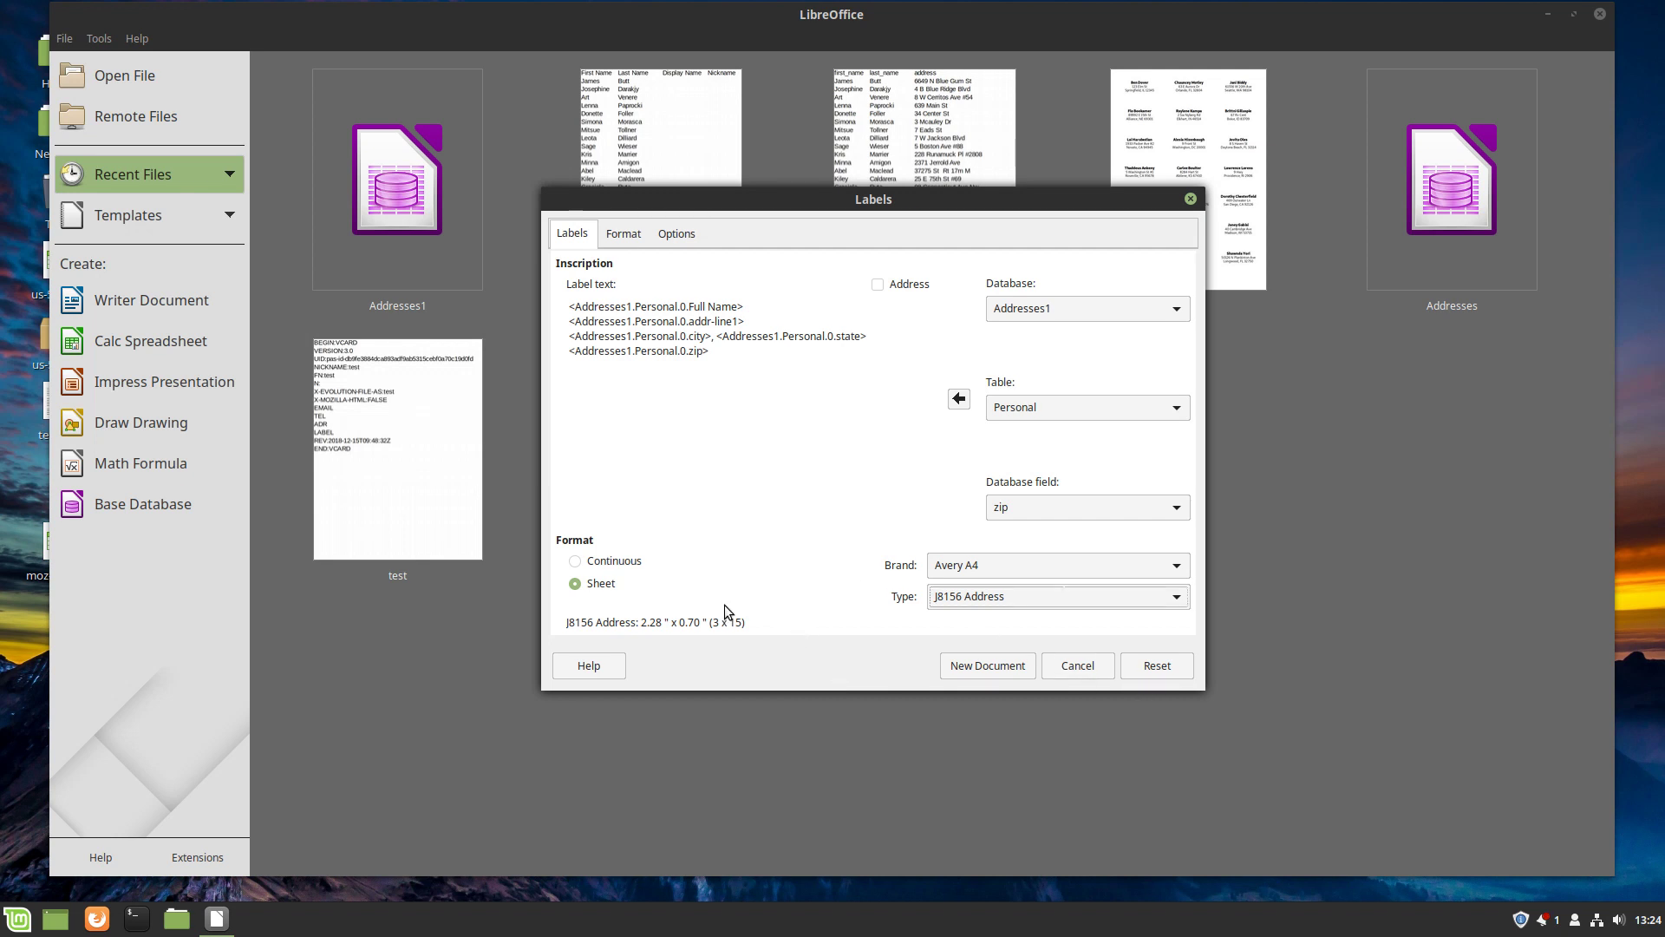
# - Review the label distribution options and the pitch, margin and page dimensions of the J8156 Address format
pyautogui.click(682, 496)
pyautogui.click(691, 236)
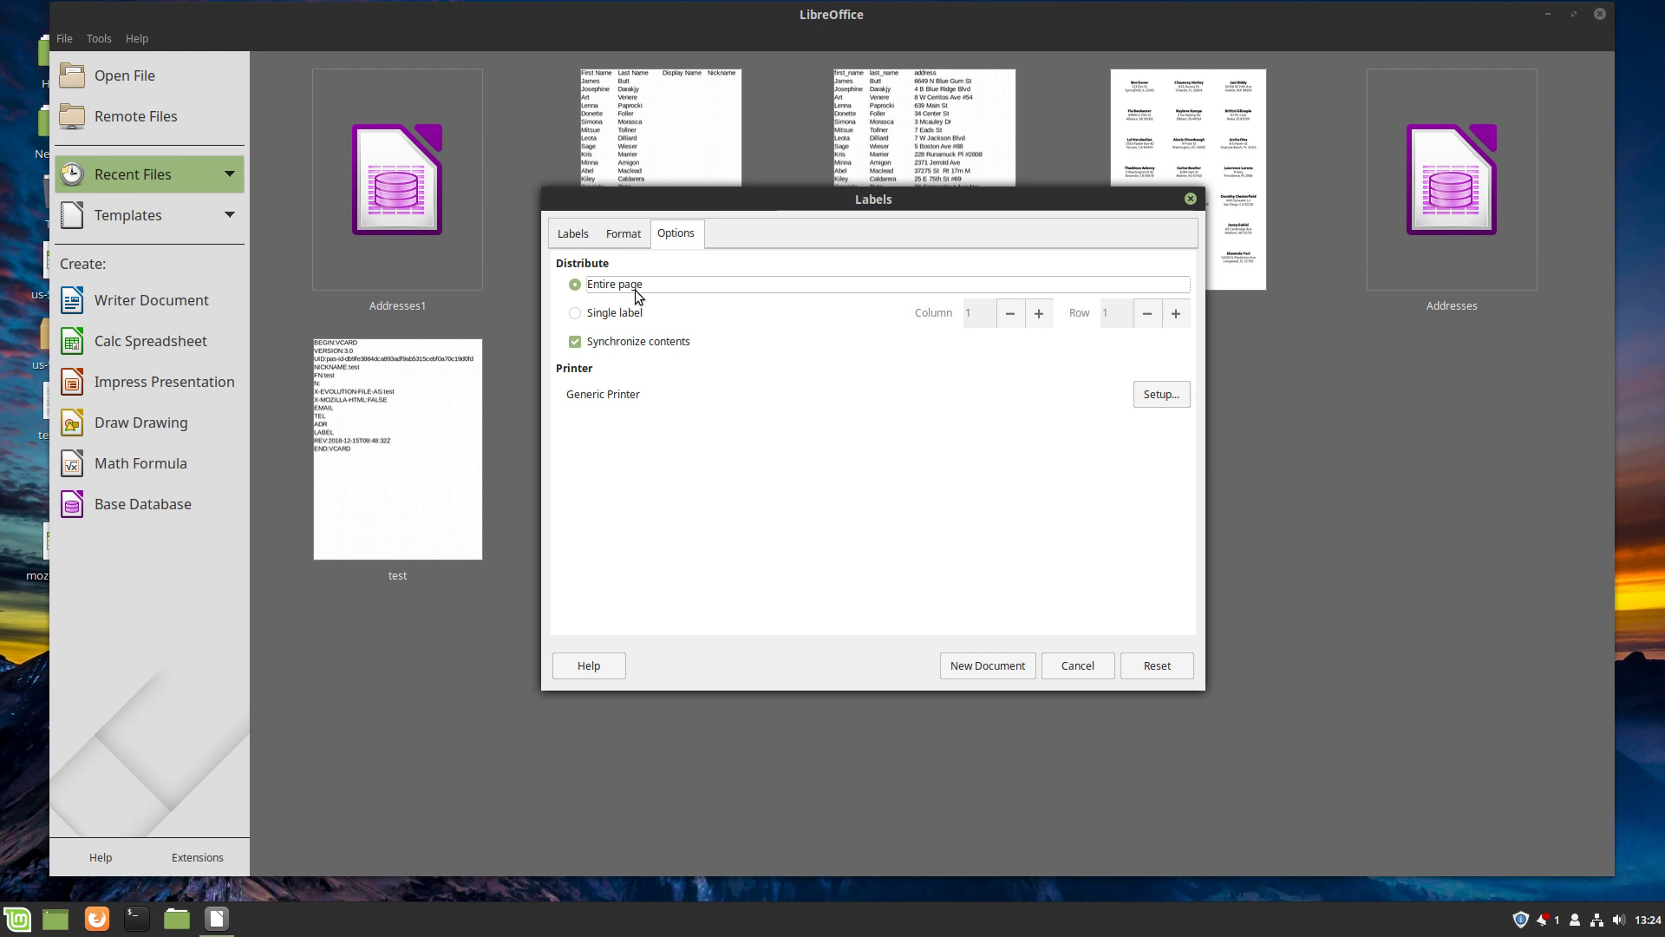
pyautogui.click(613, 232)
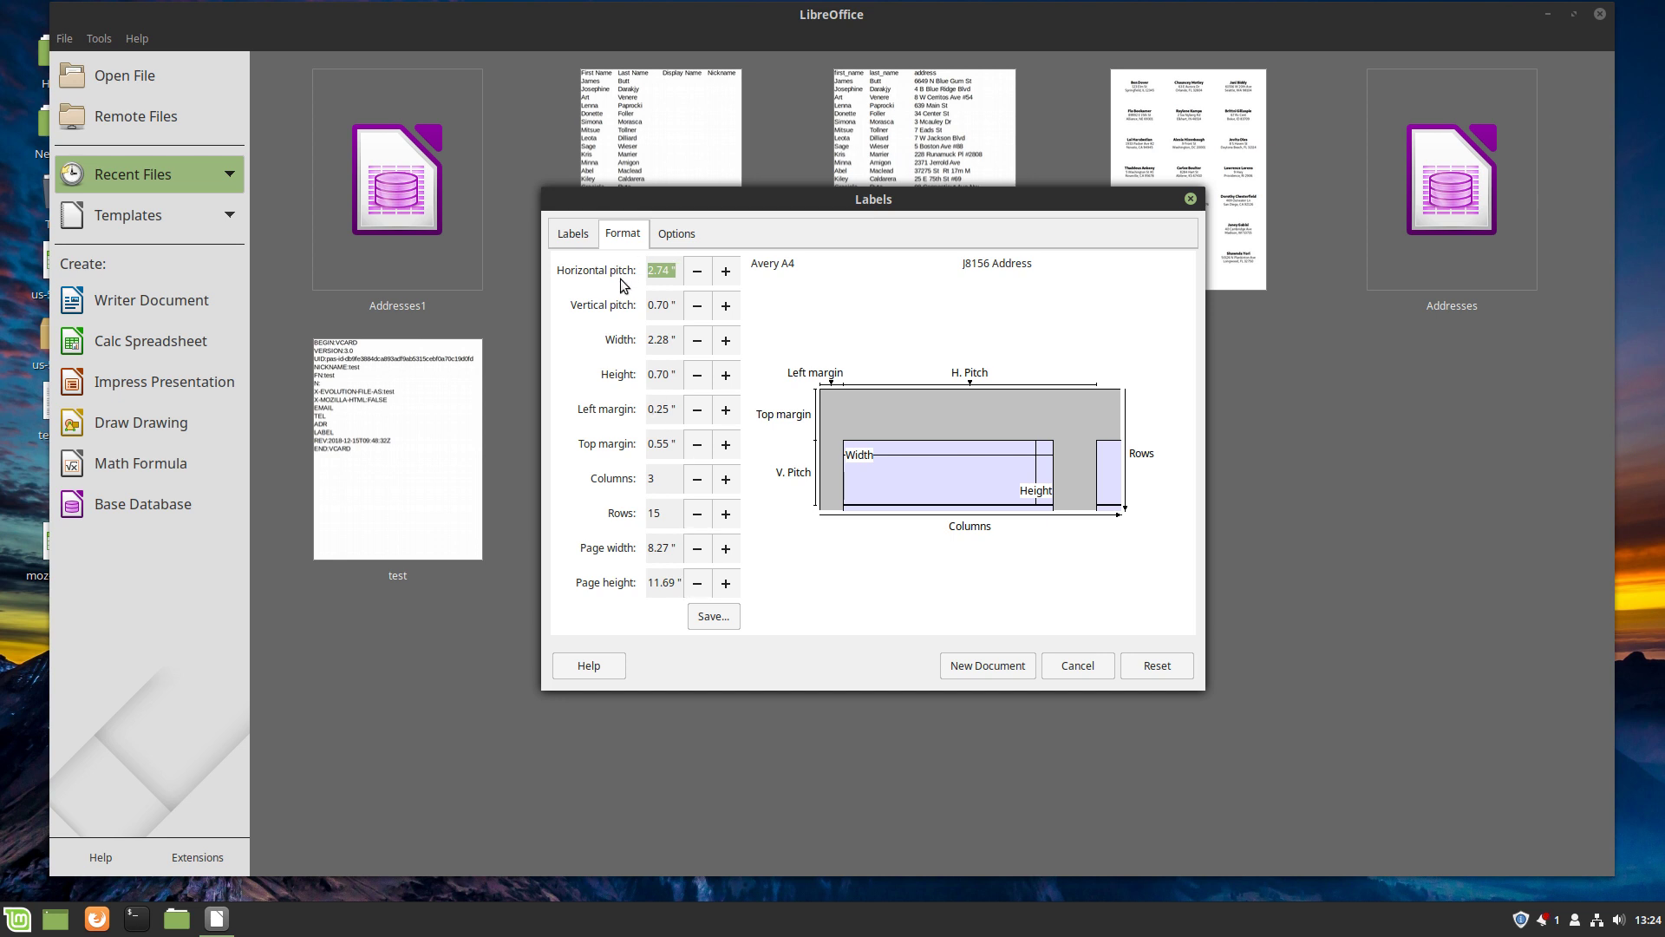
pyautogui.click(584, 240)
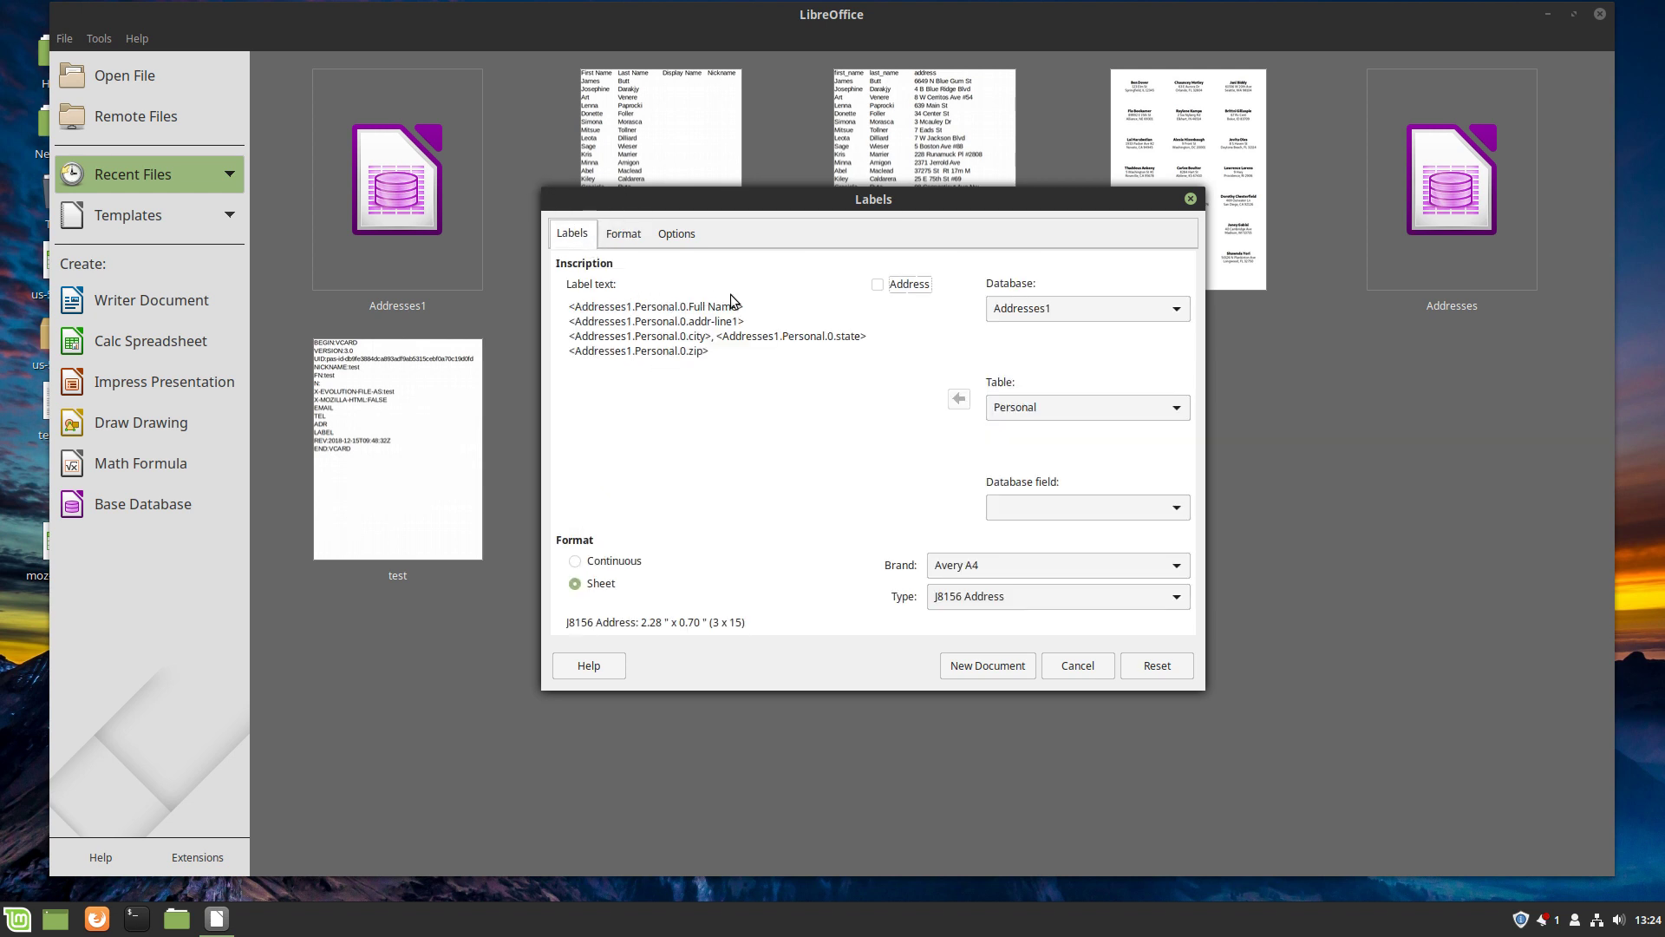
# - Create the new label document and move the Synchronize window clear of the formatting controls
pyautogui.click(985, 666)
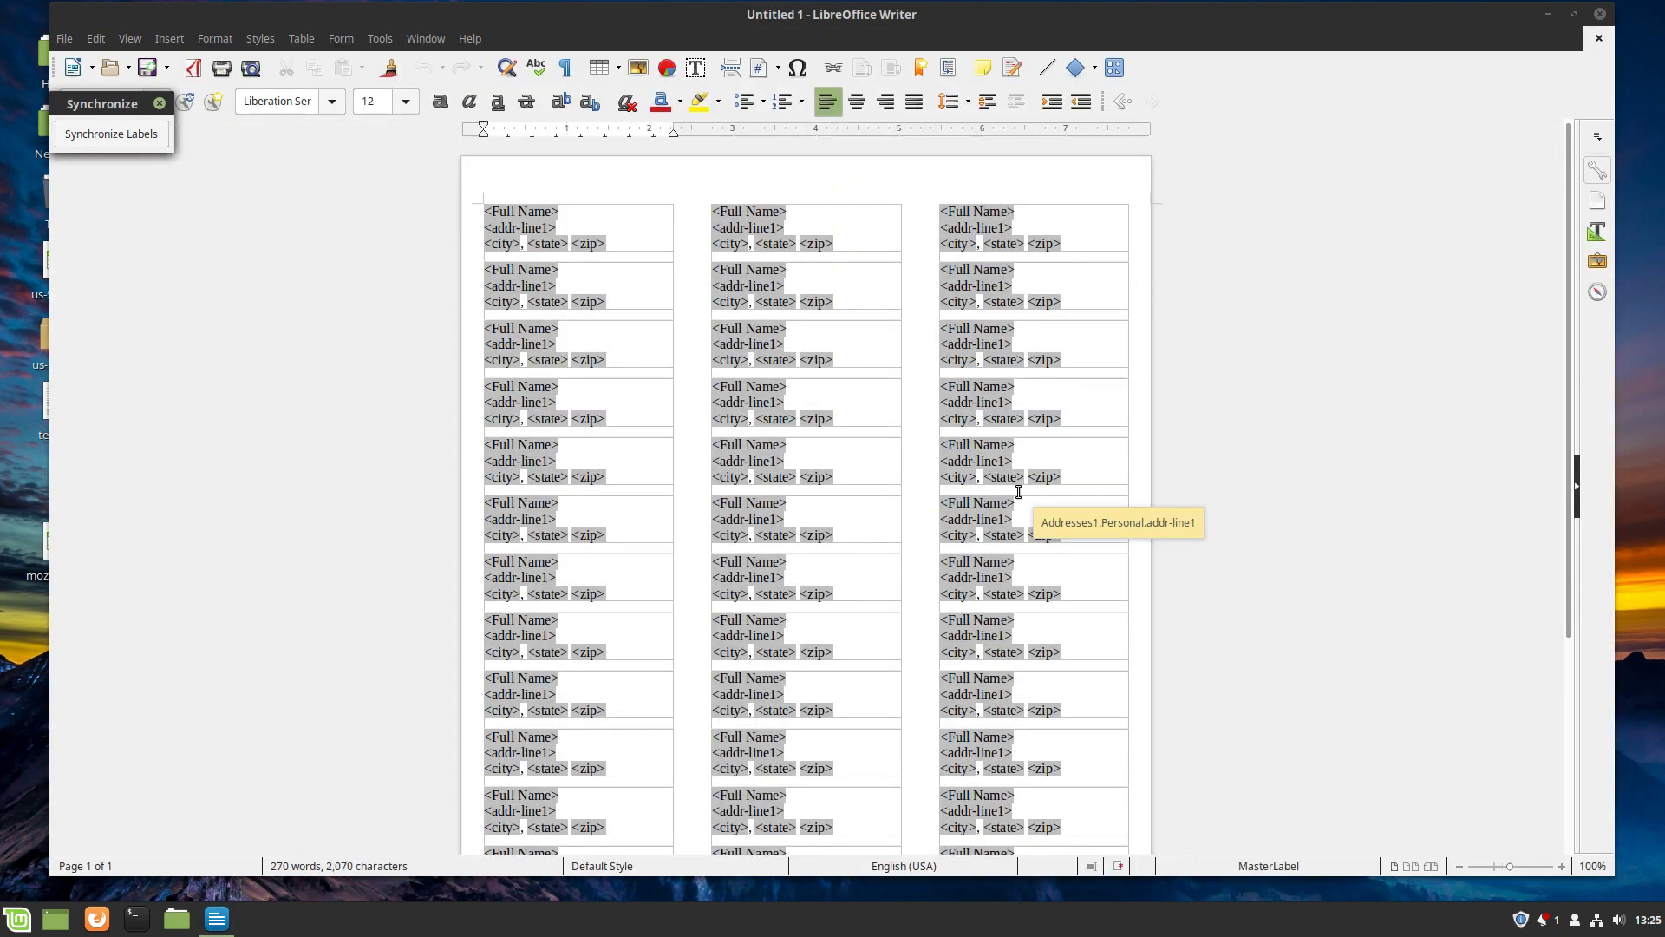
pyautogui.moveTo(103, 106); pyautogui.dragTo(263, 266)
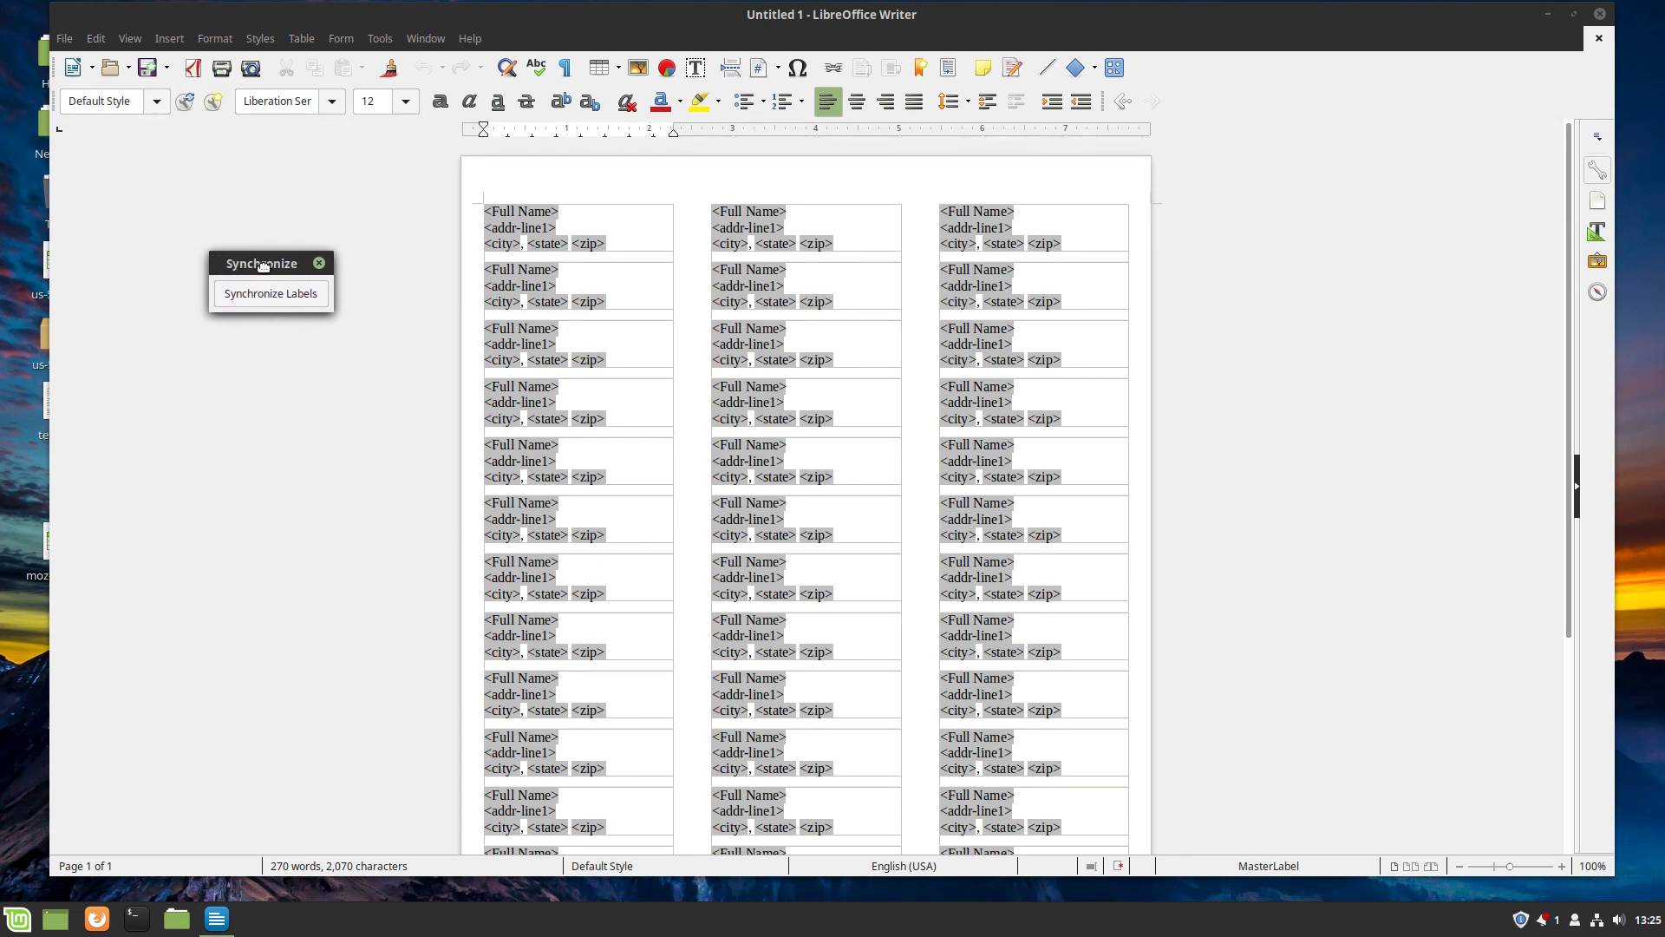
pyautogui.click(551, 227)
pyautogui.moveTo(551, 228); pyautogui.dragTo(619, 233)
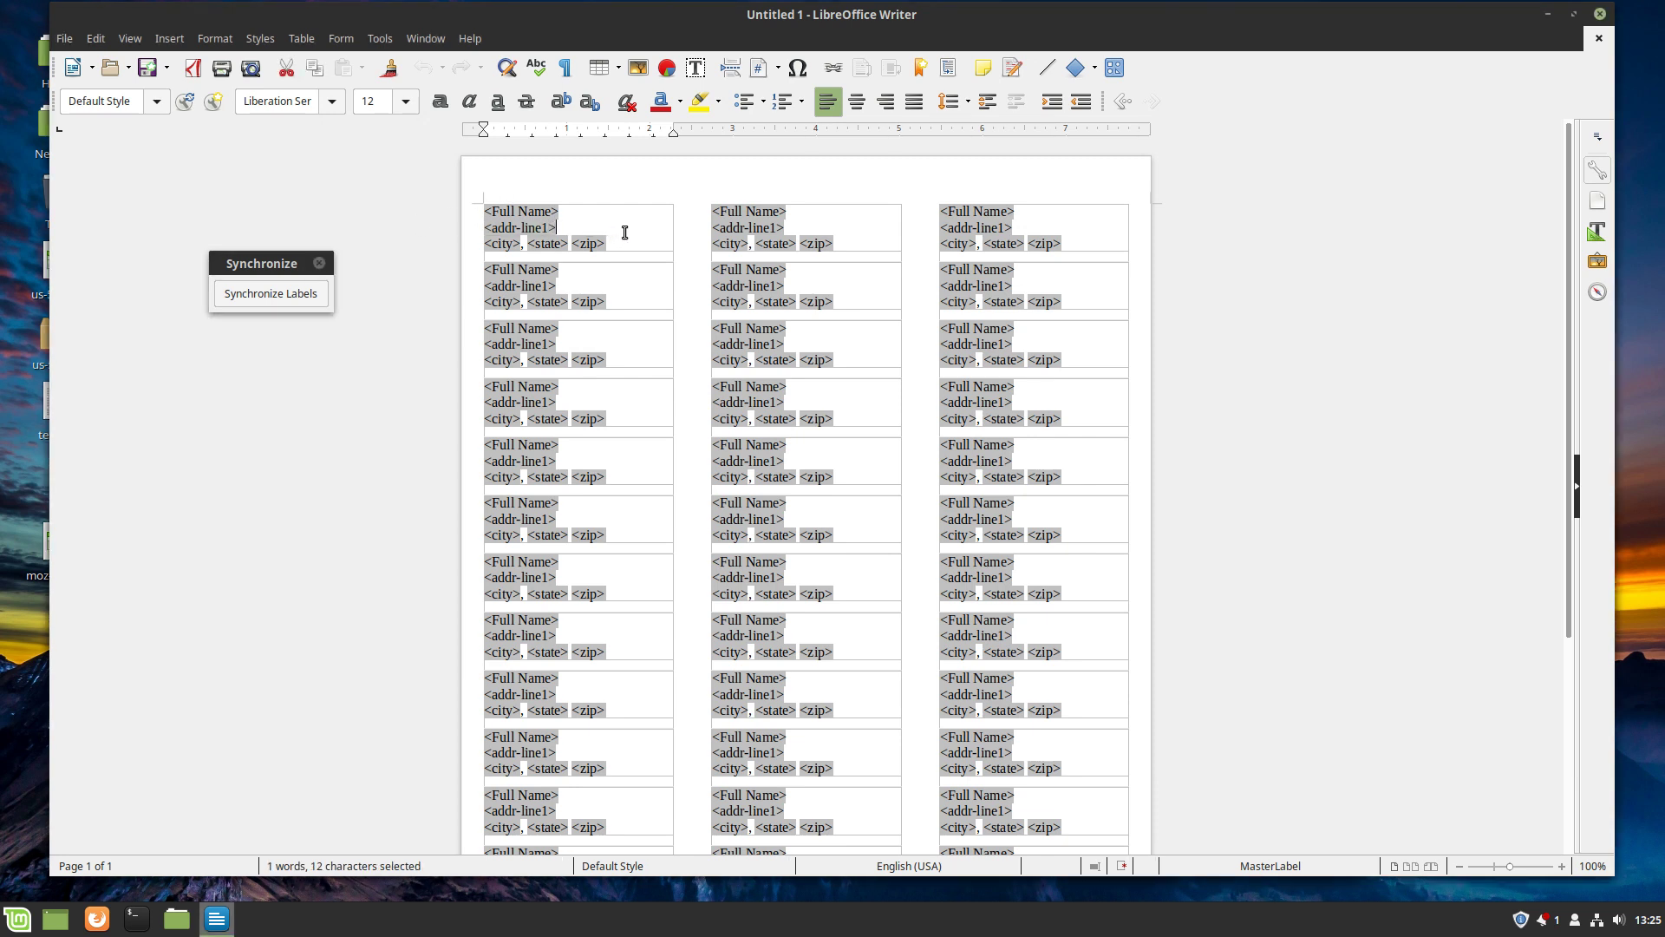
pyautogui.hotkey('ctrl', 'a')
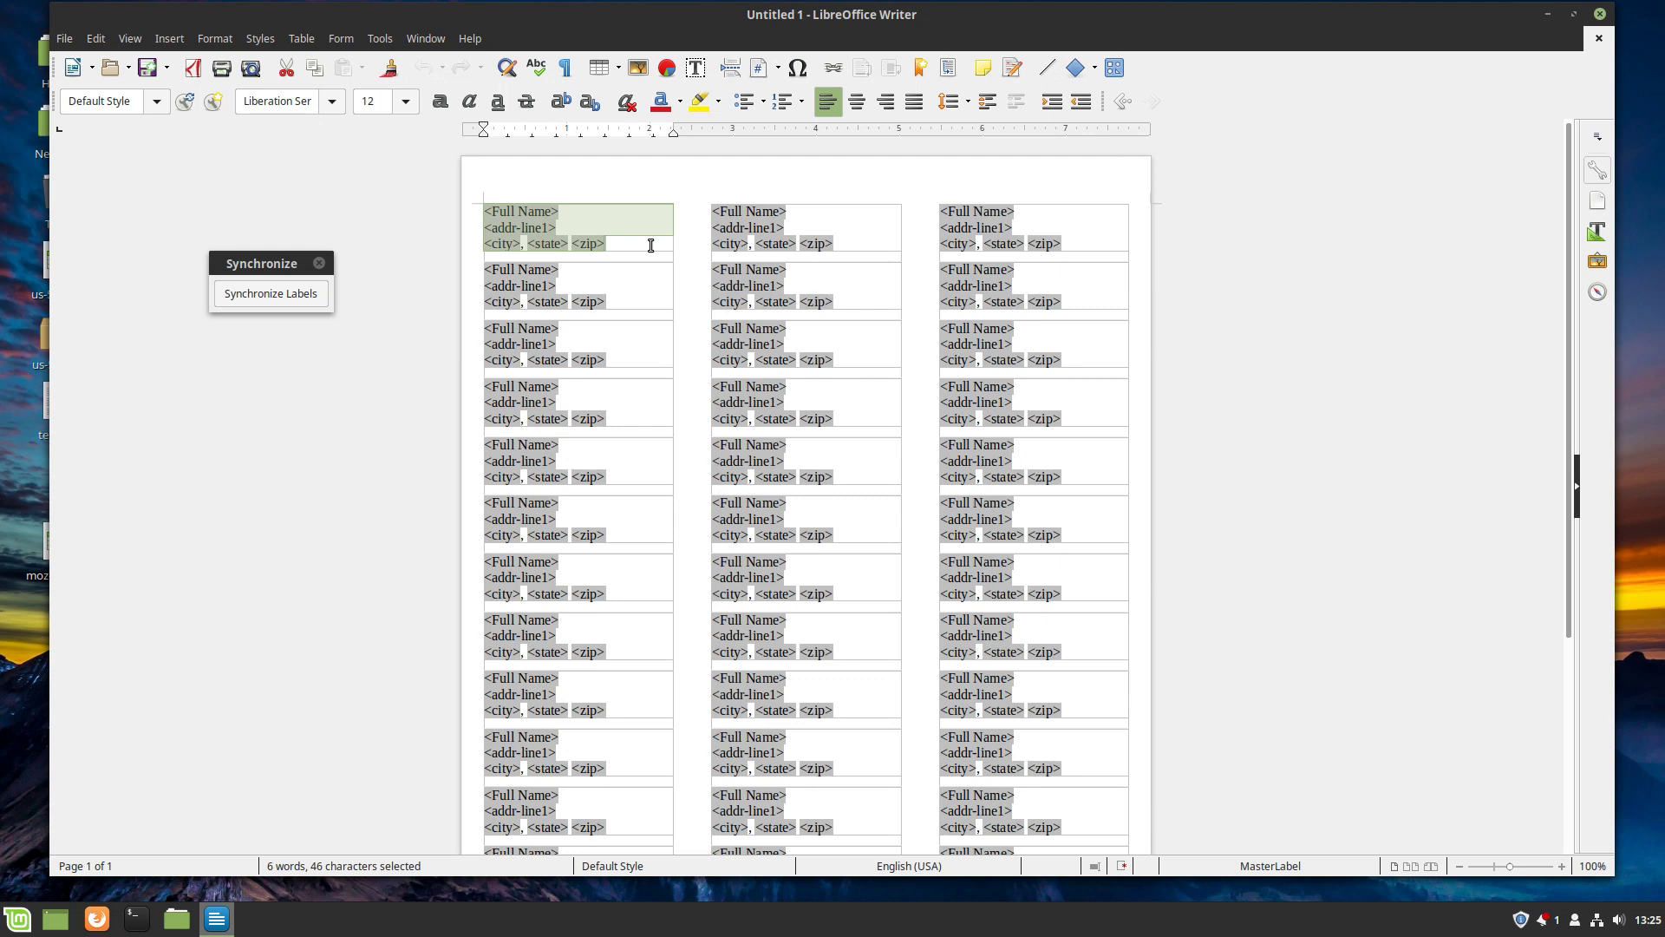
pyautogui.click(553, 213)
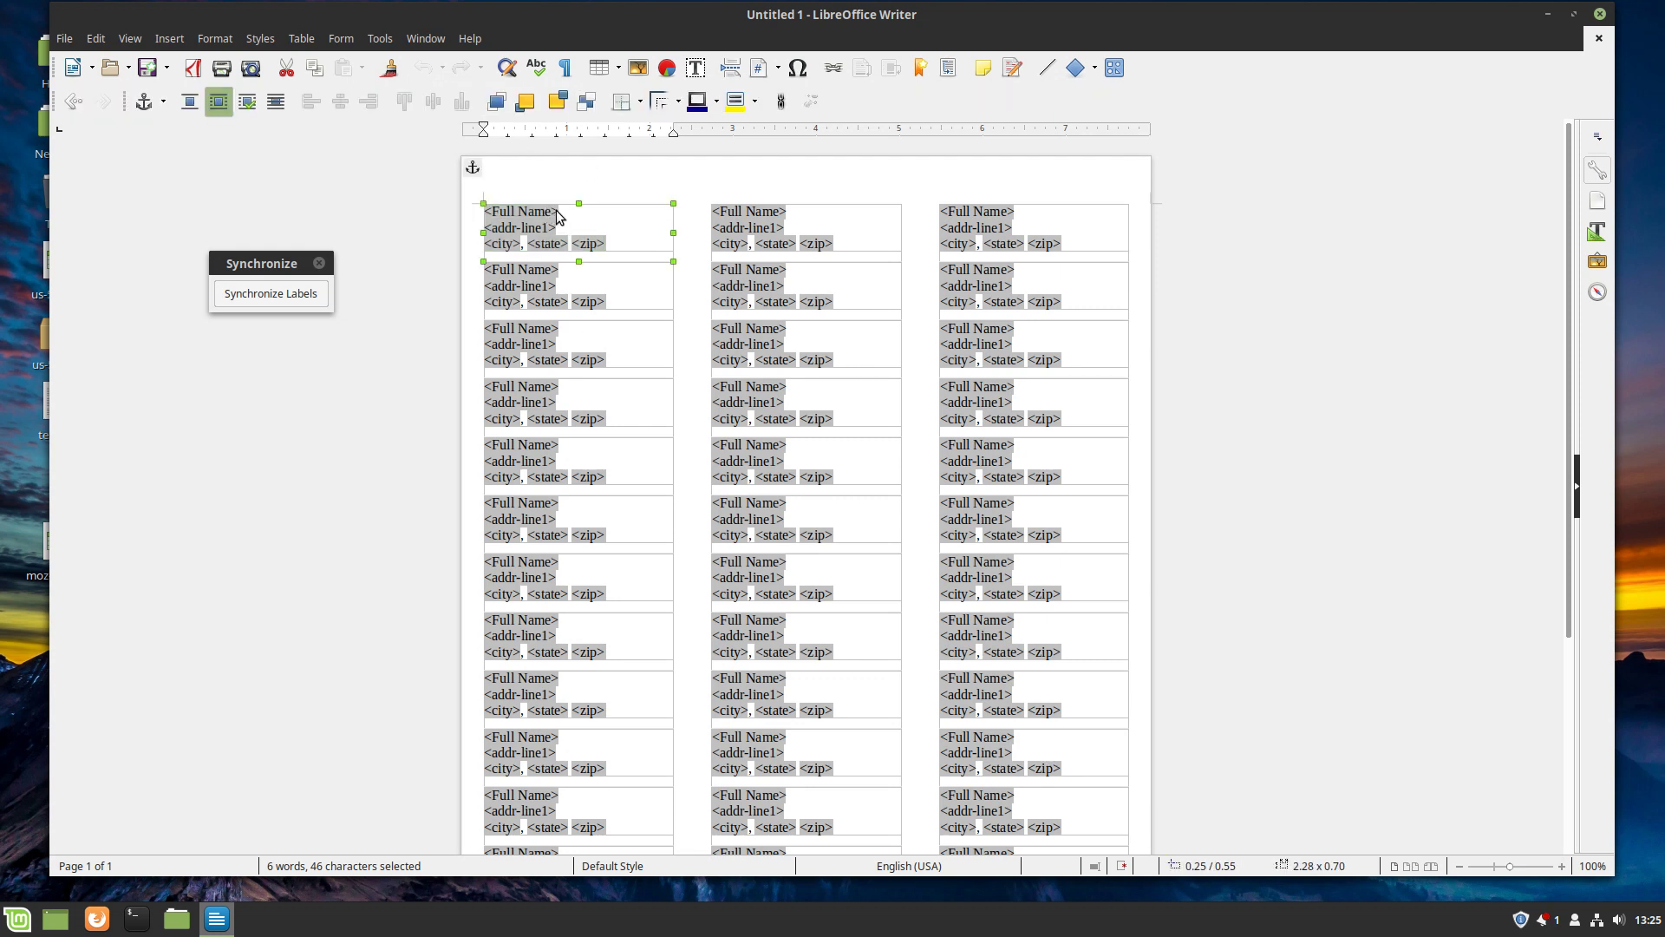
pyautogui.doubleClick(493, 211)
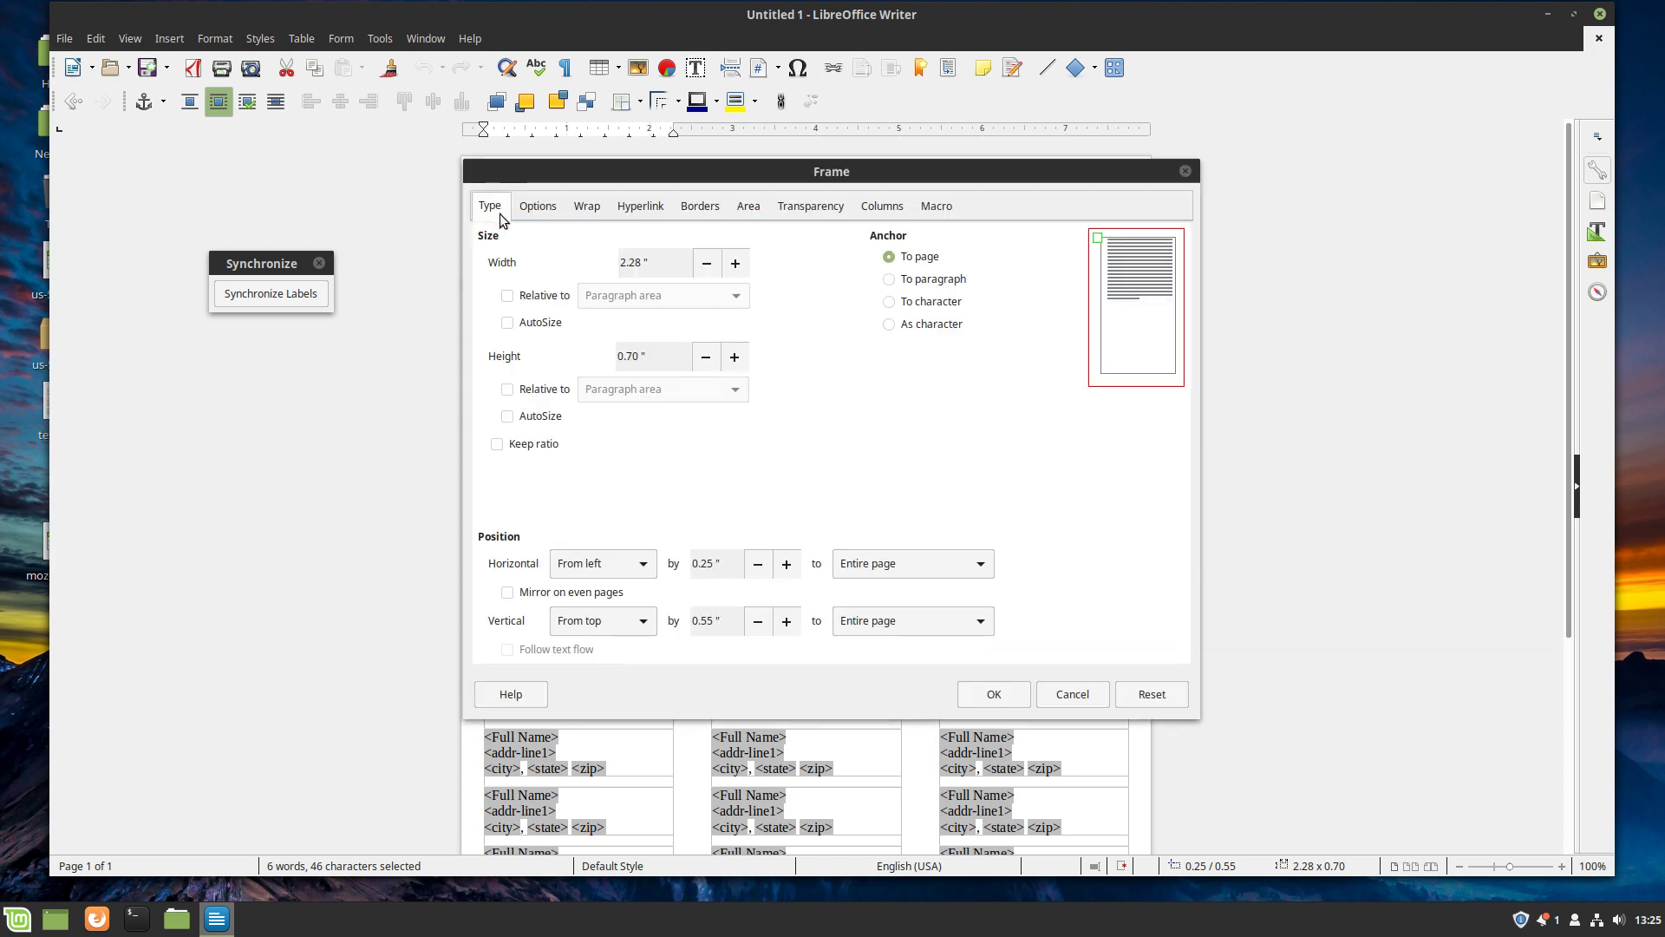
pyautogui.click(1074, 693)
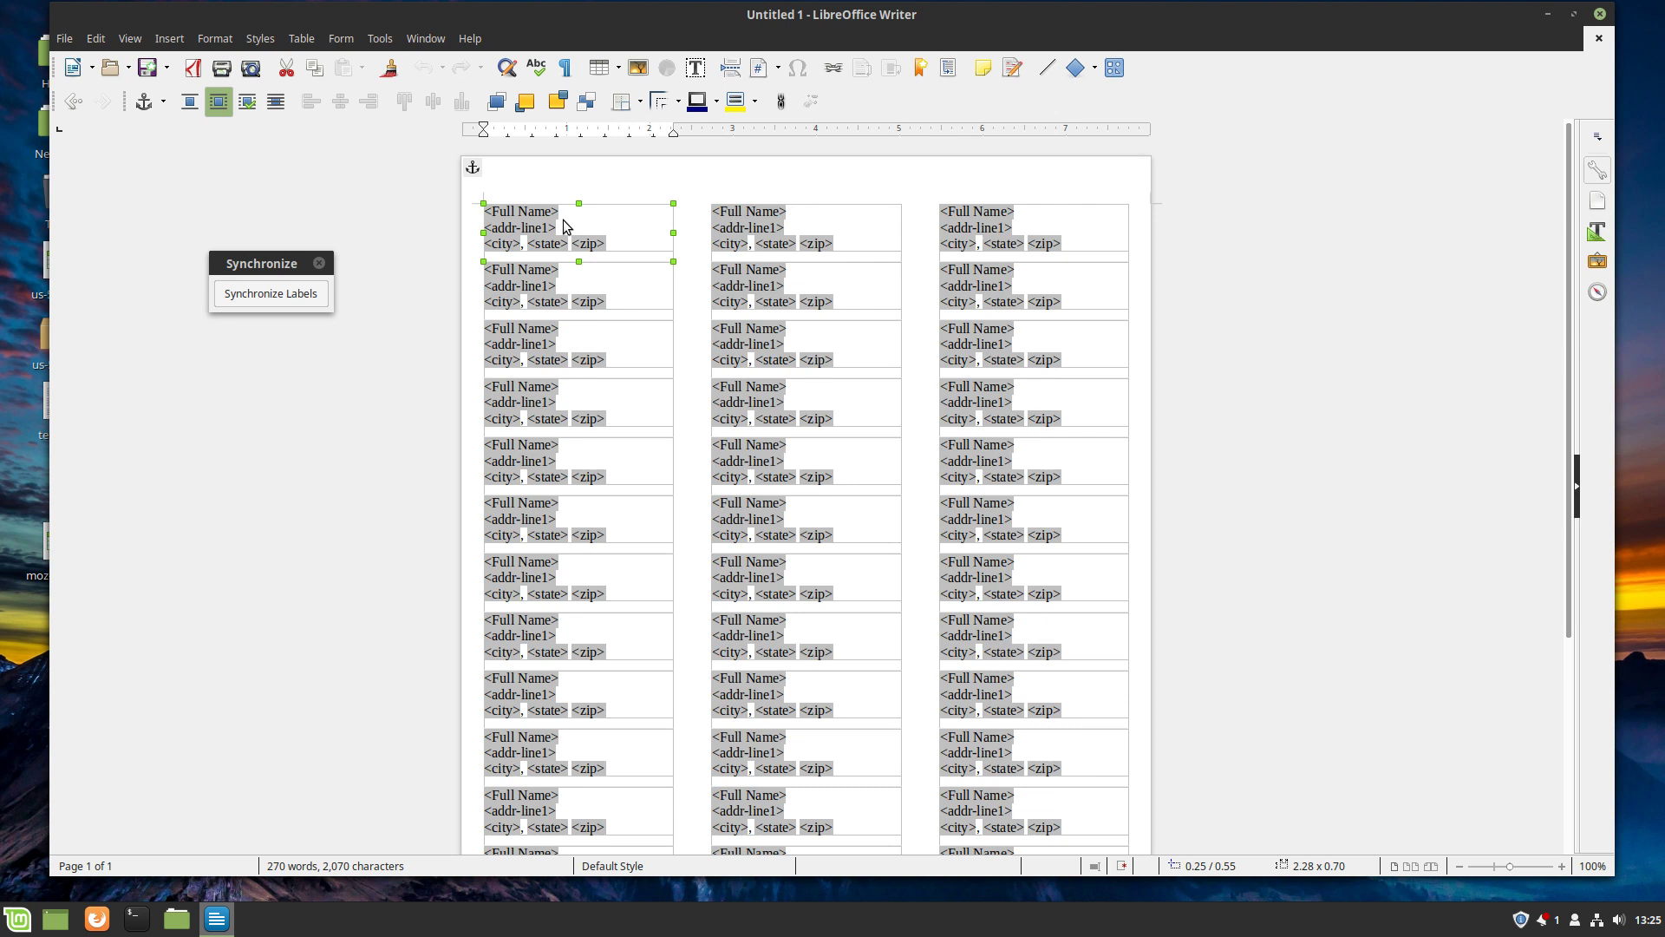
pyautogui.click(579, 244)
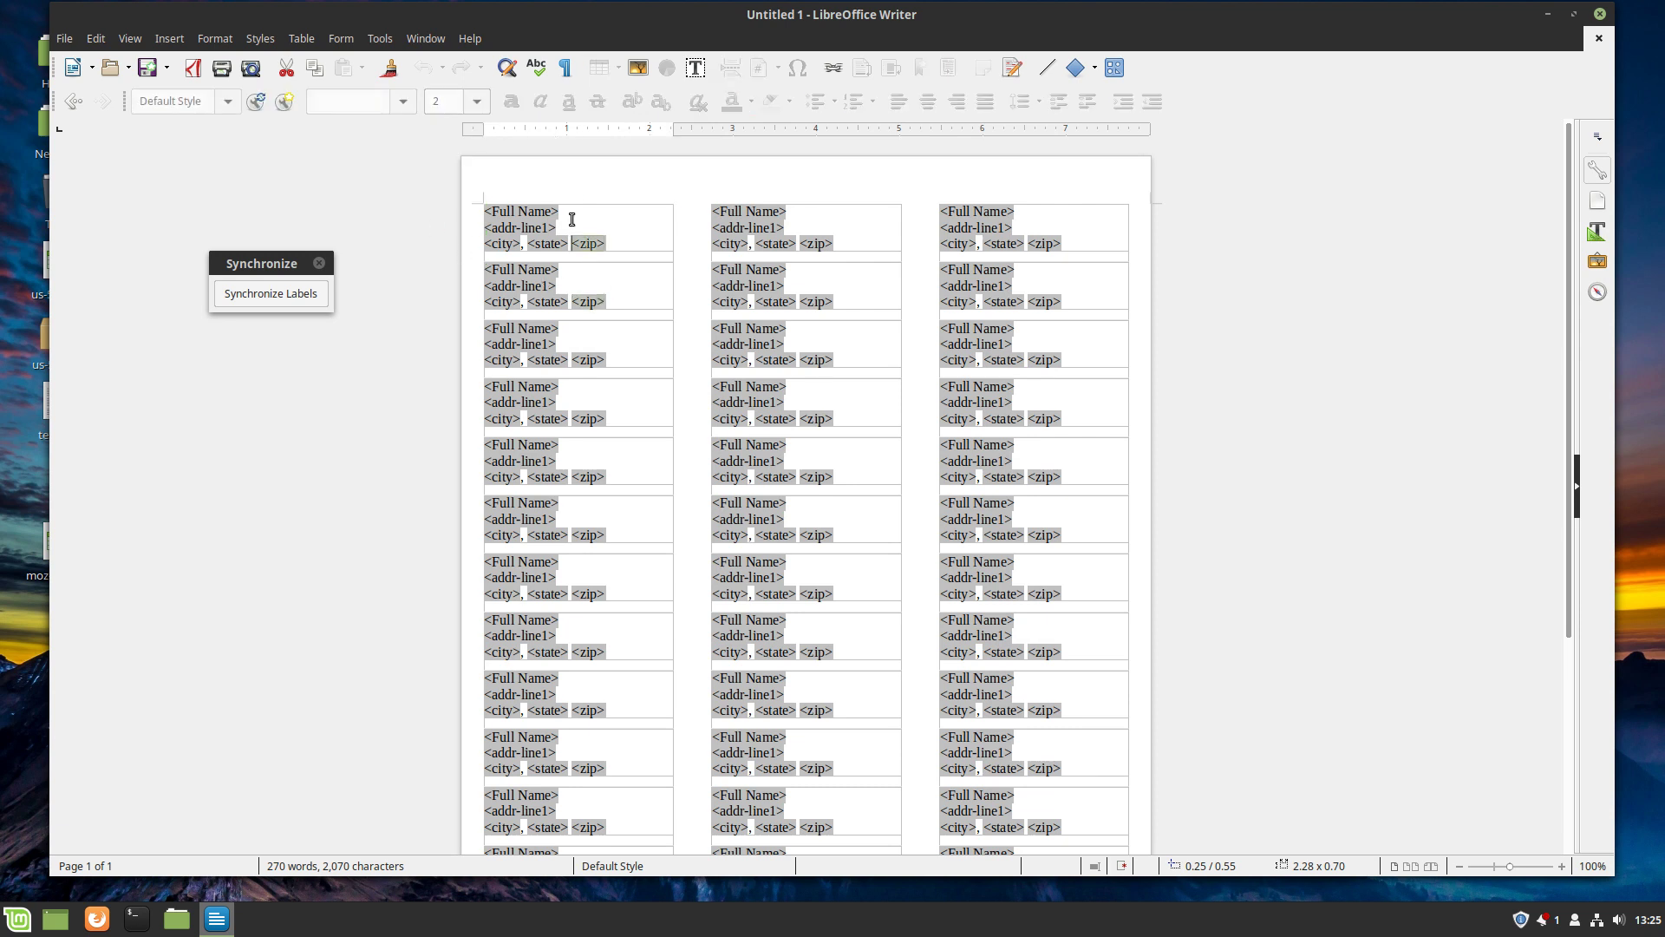
# - Set the Full Name field of the first label in the Cantarell Extra Bold font and make it bold
pyautogui.click(507, 209)
pyautogui.click(401, 103)
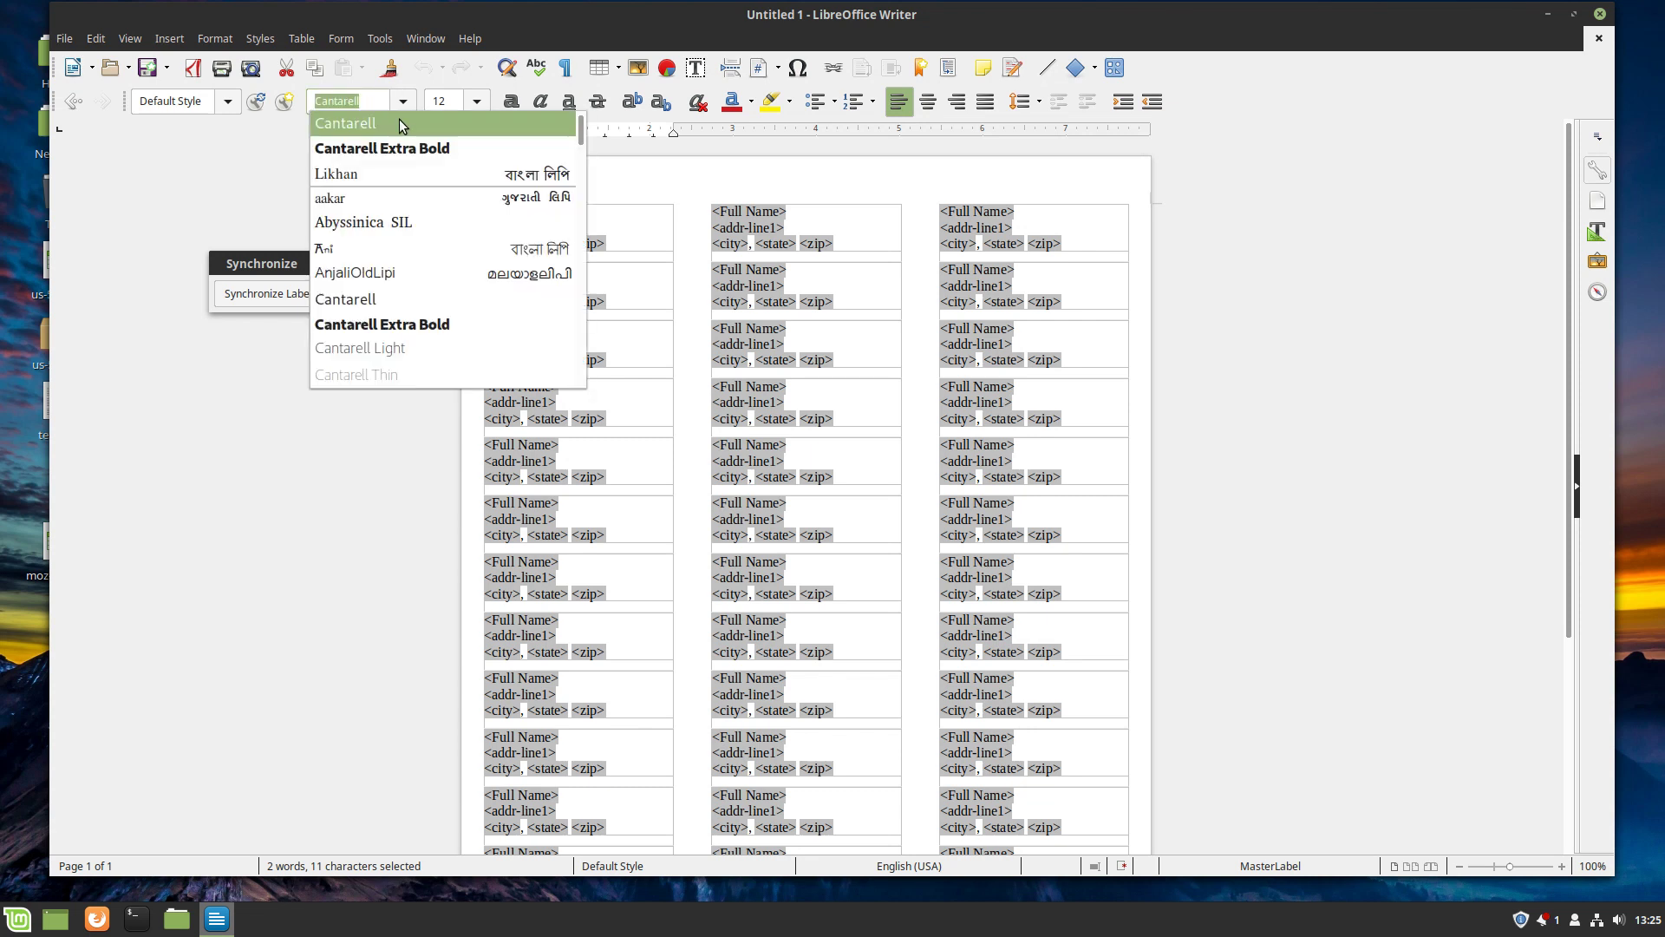
pyautogui.click(399, 149)
pyautogui.click(513, 102)
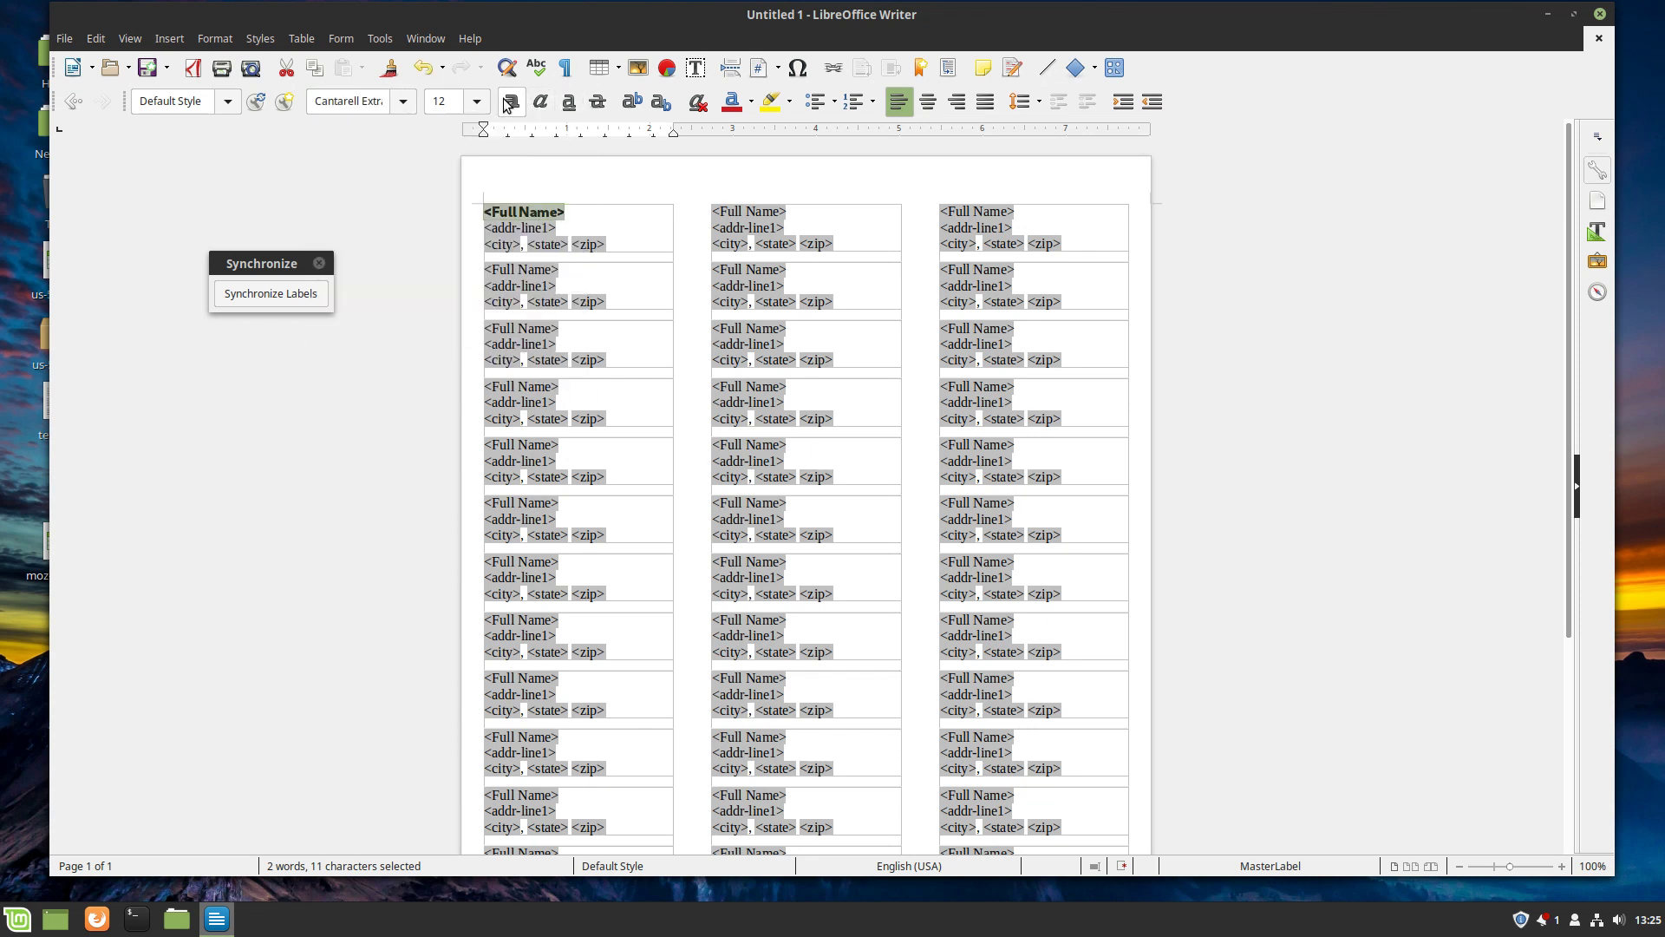
# - Set the address, city, state and zip fields of the first label to font size 11
pyautogui.click(542, 242)
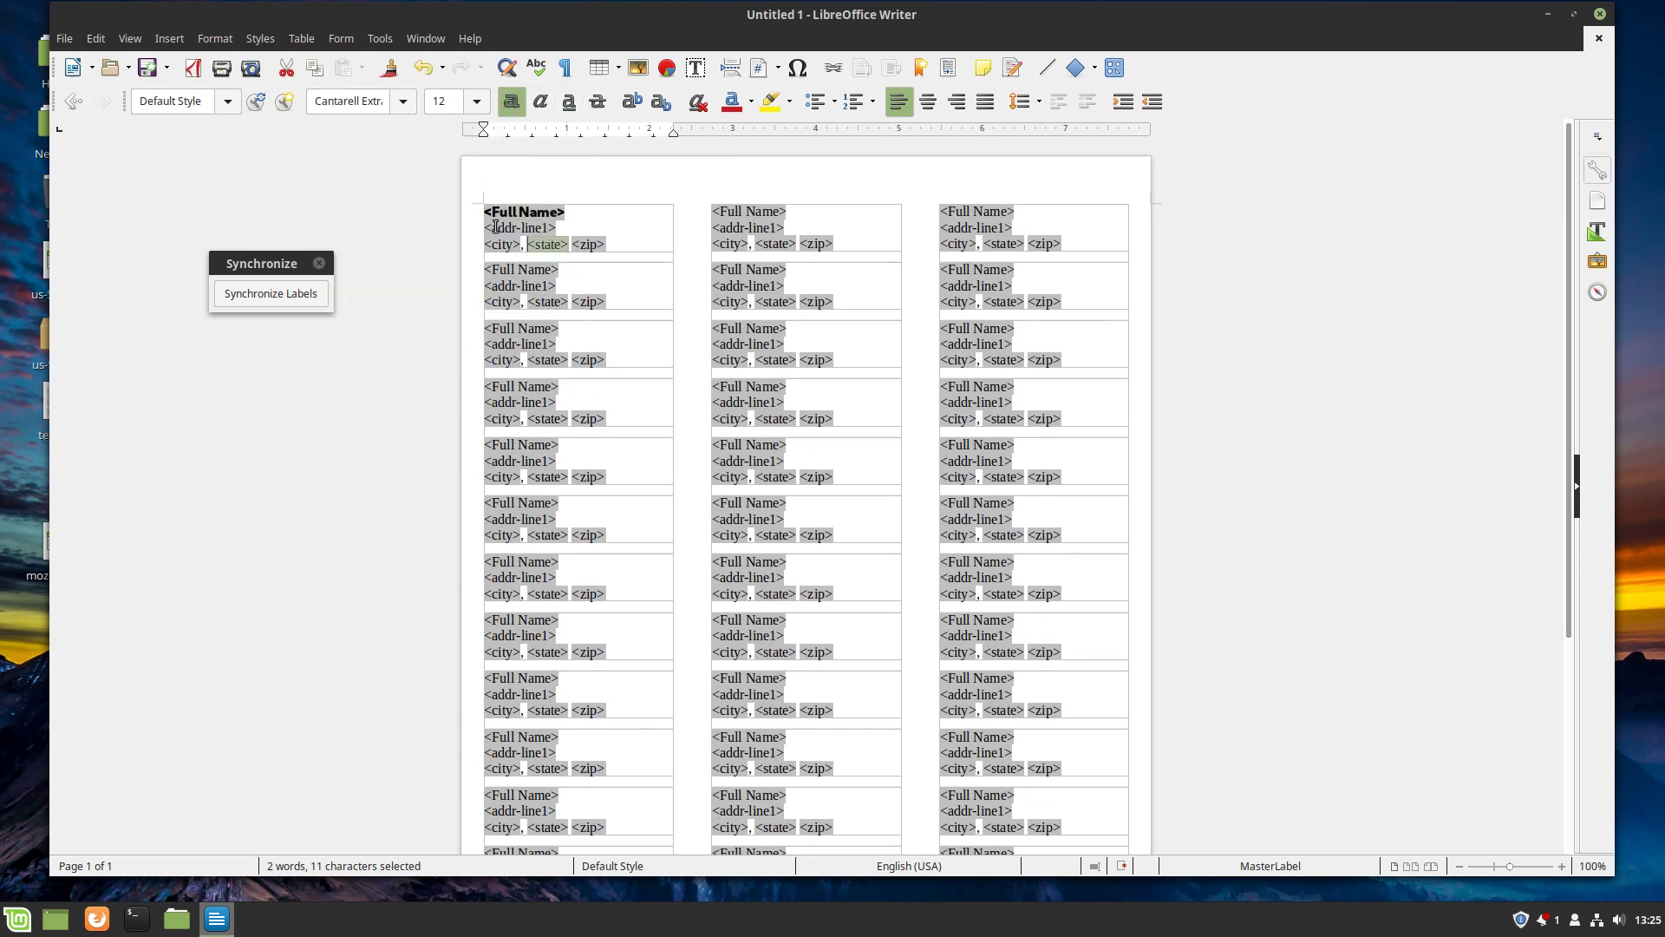
pyautogui.moveTo(489, 227); pyautogui.dragTo(649, 252)
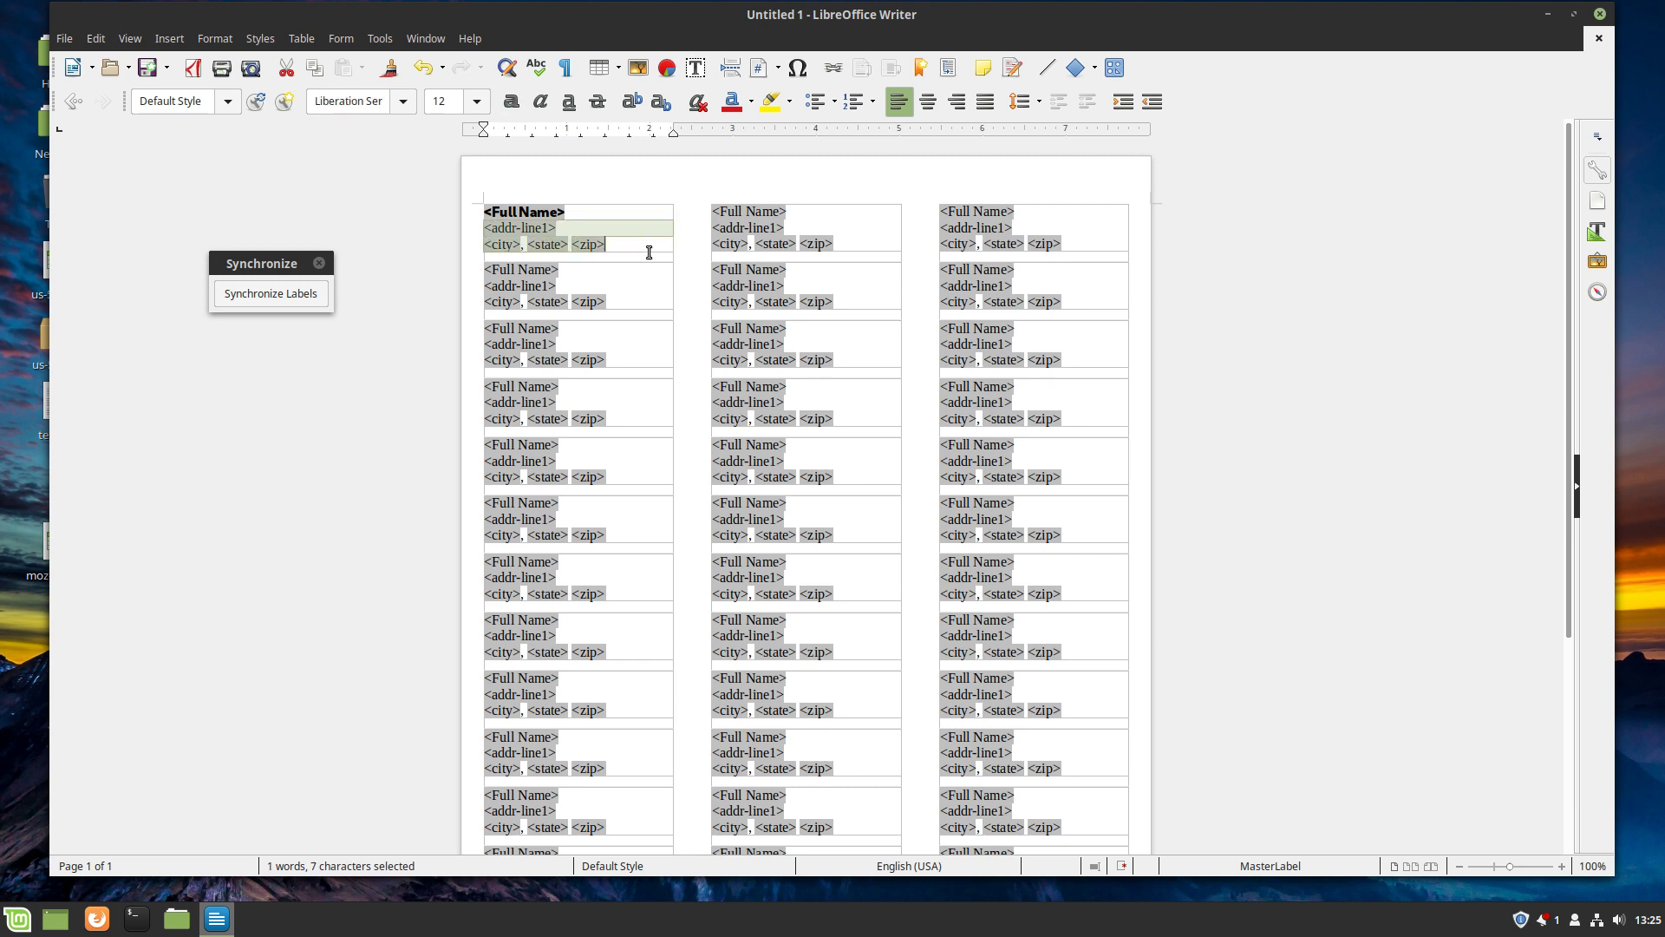
pyautogui.click(478, 102)
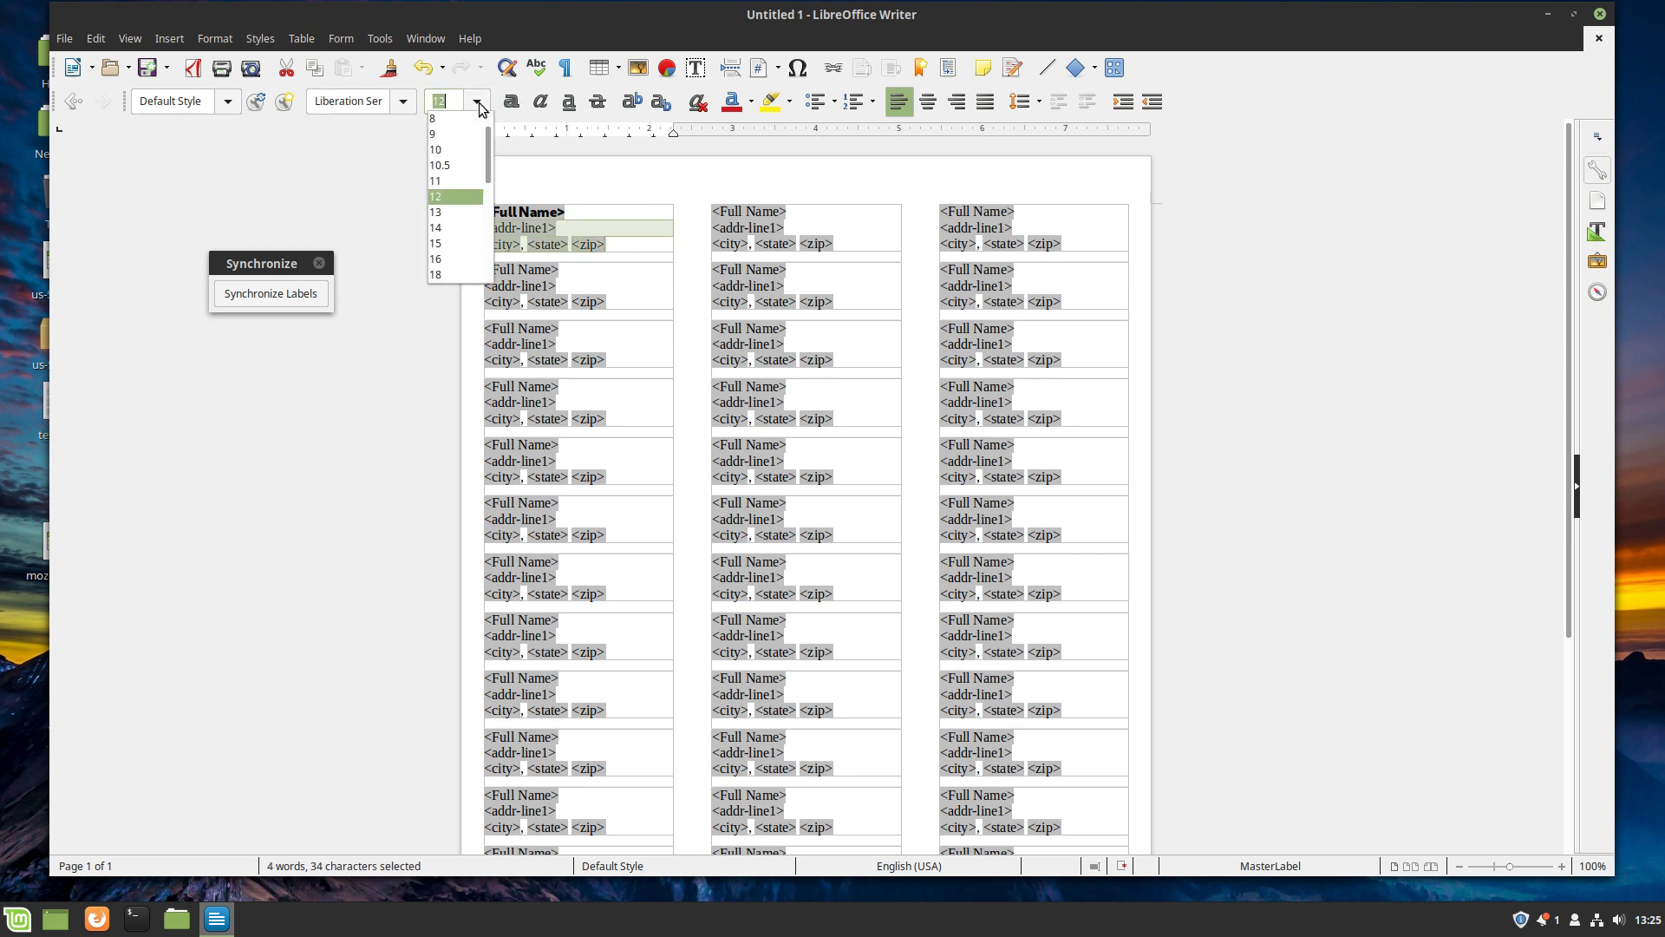
pyautogui.click(446, 180)
# - Centre all the text of the first label and synchronize its formatting to all the other labels
pyautogui.hotkey('ctrl', 'a')
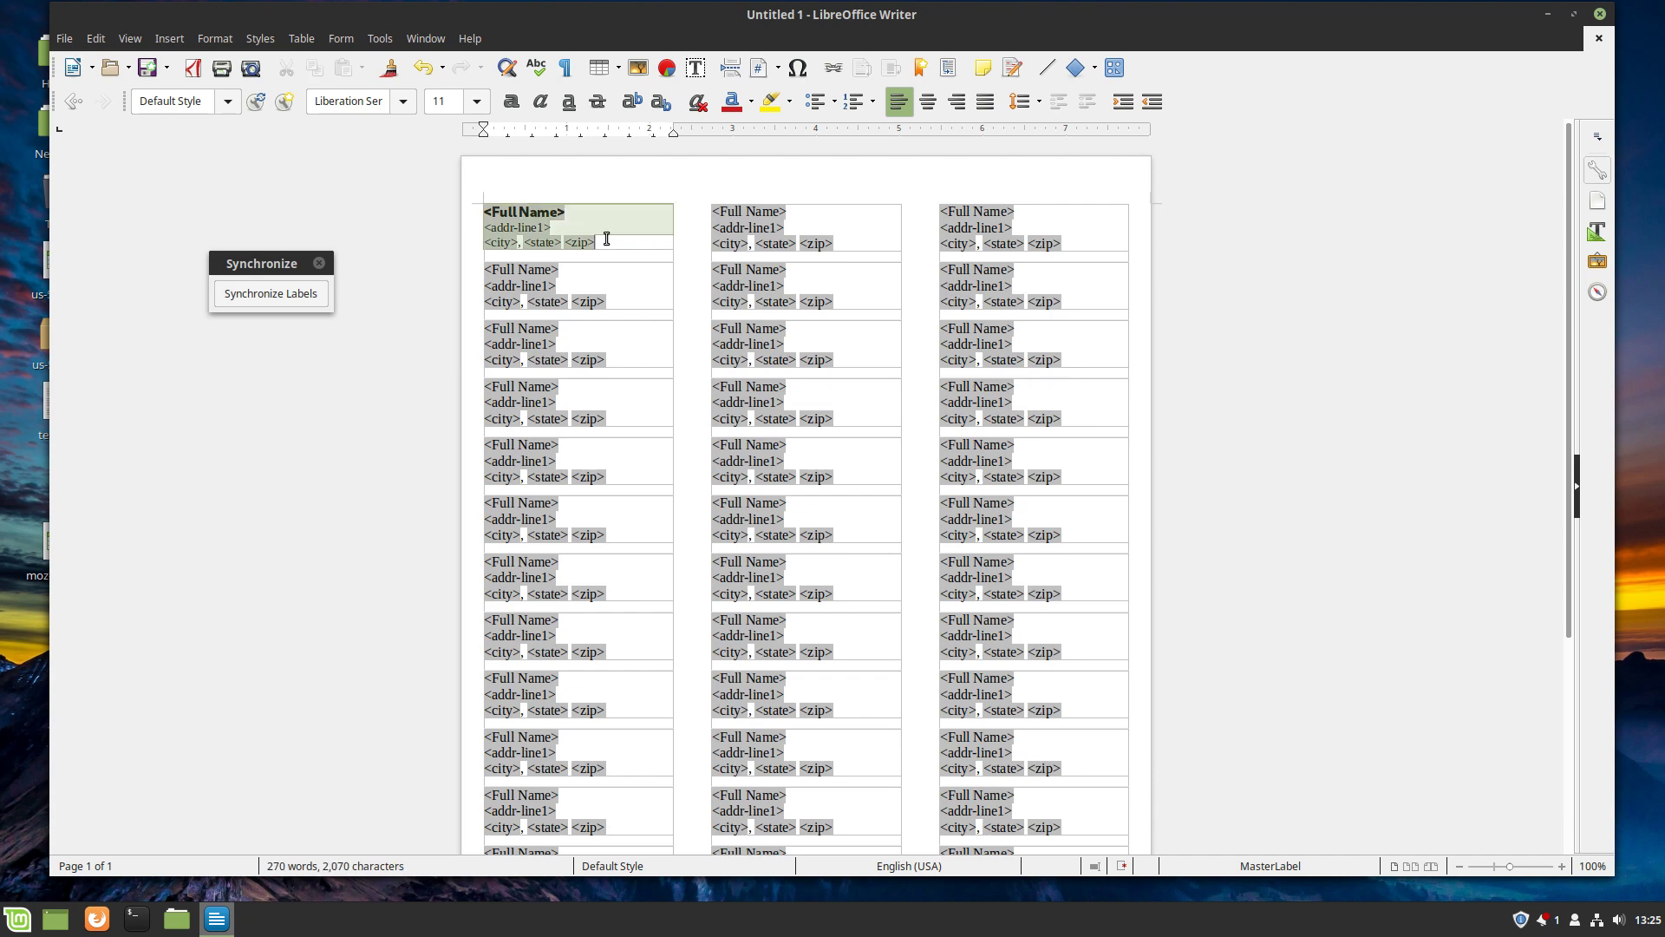
pyautogui.click(928, 101)
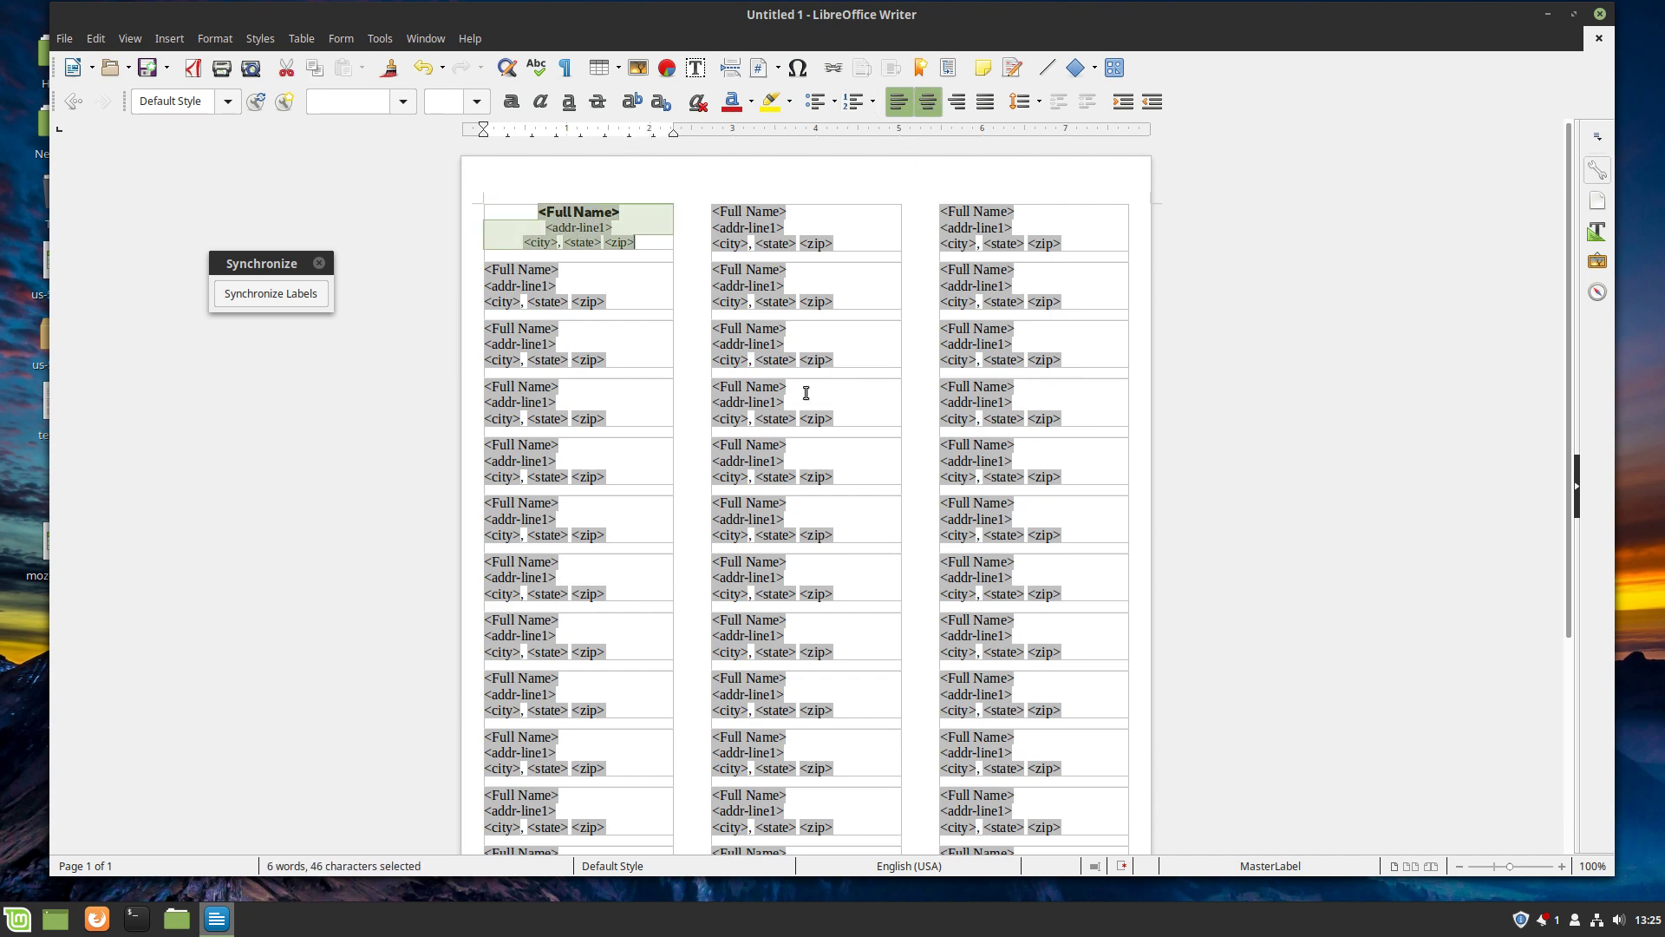
pyautogui.click(271, 294)
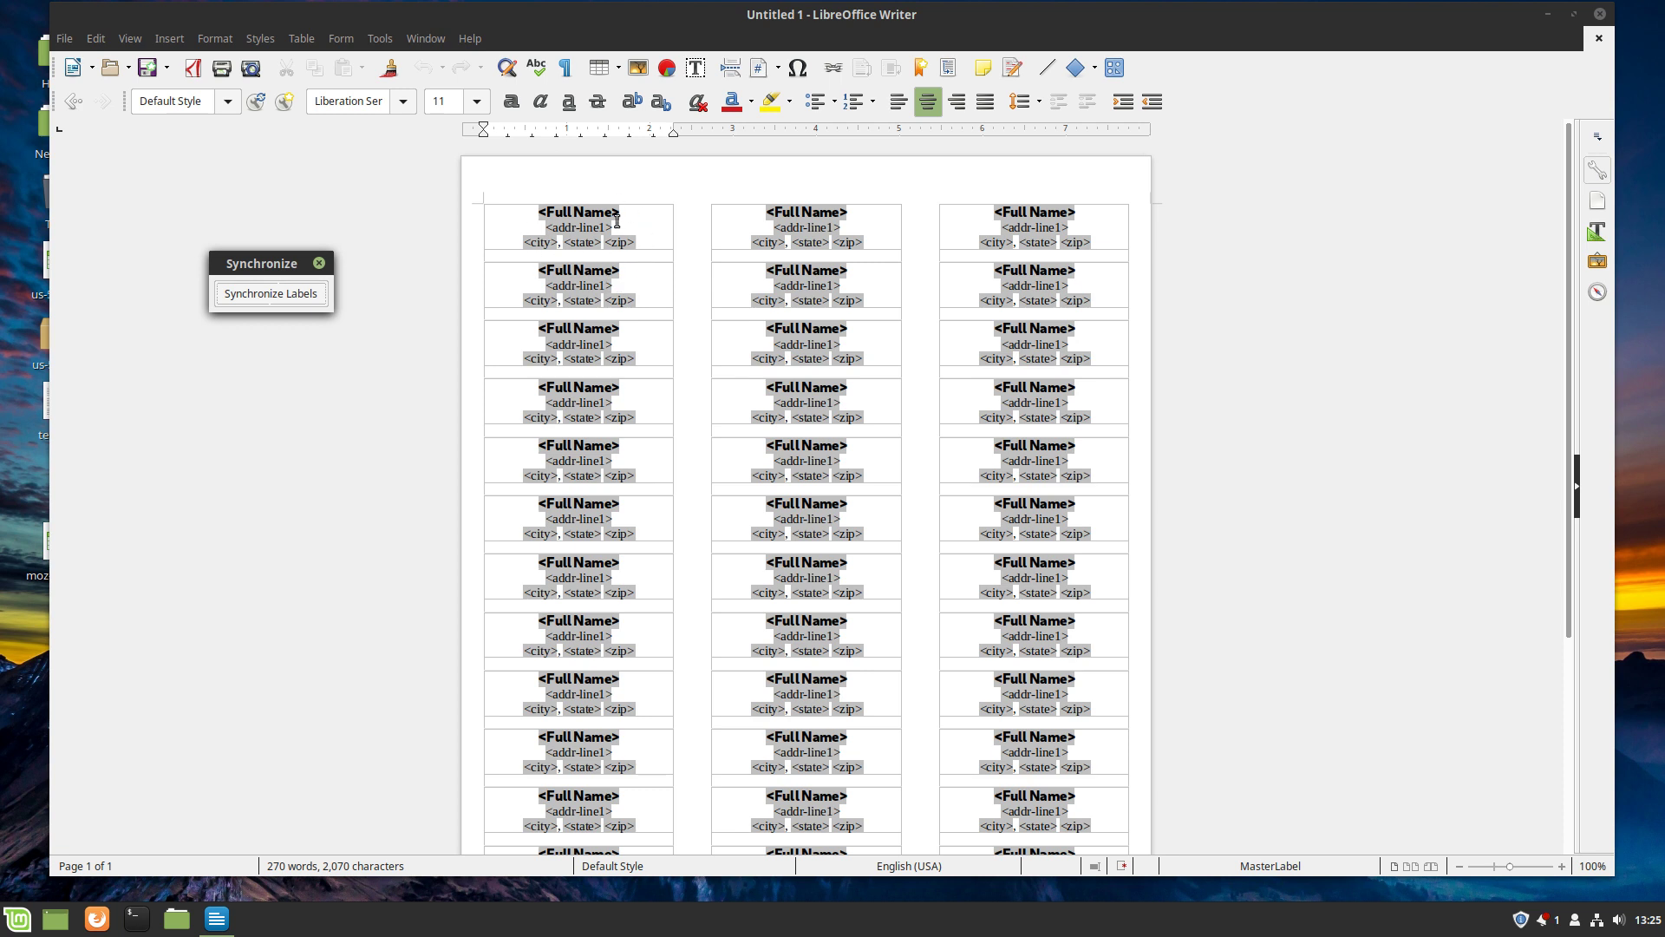
# - Print the labels as a form letter, merging all records to a file saved as a single document
pyautogui.click(65, 41)
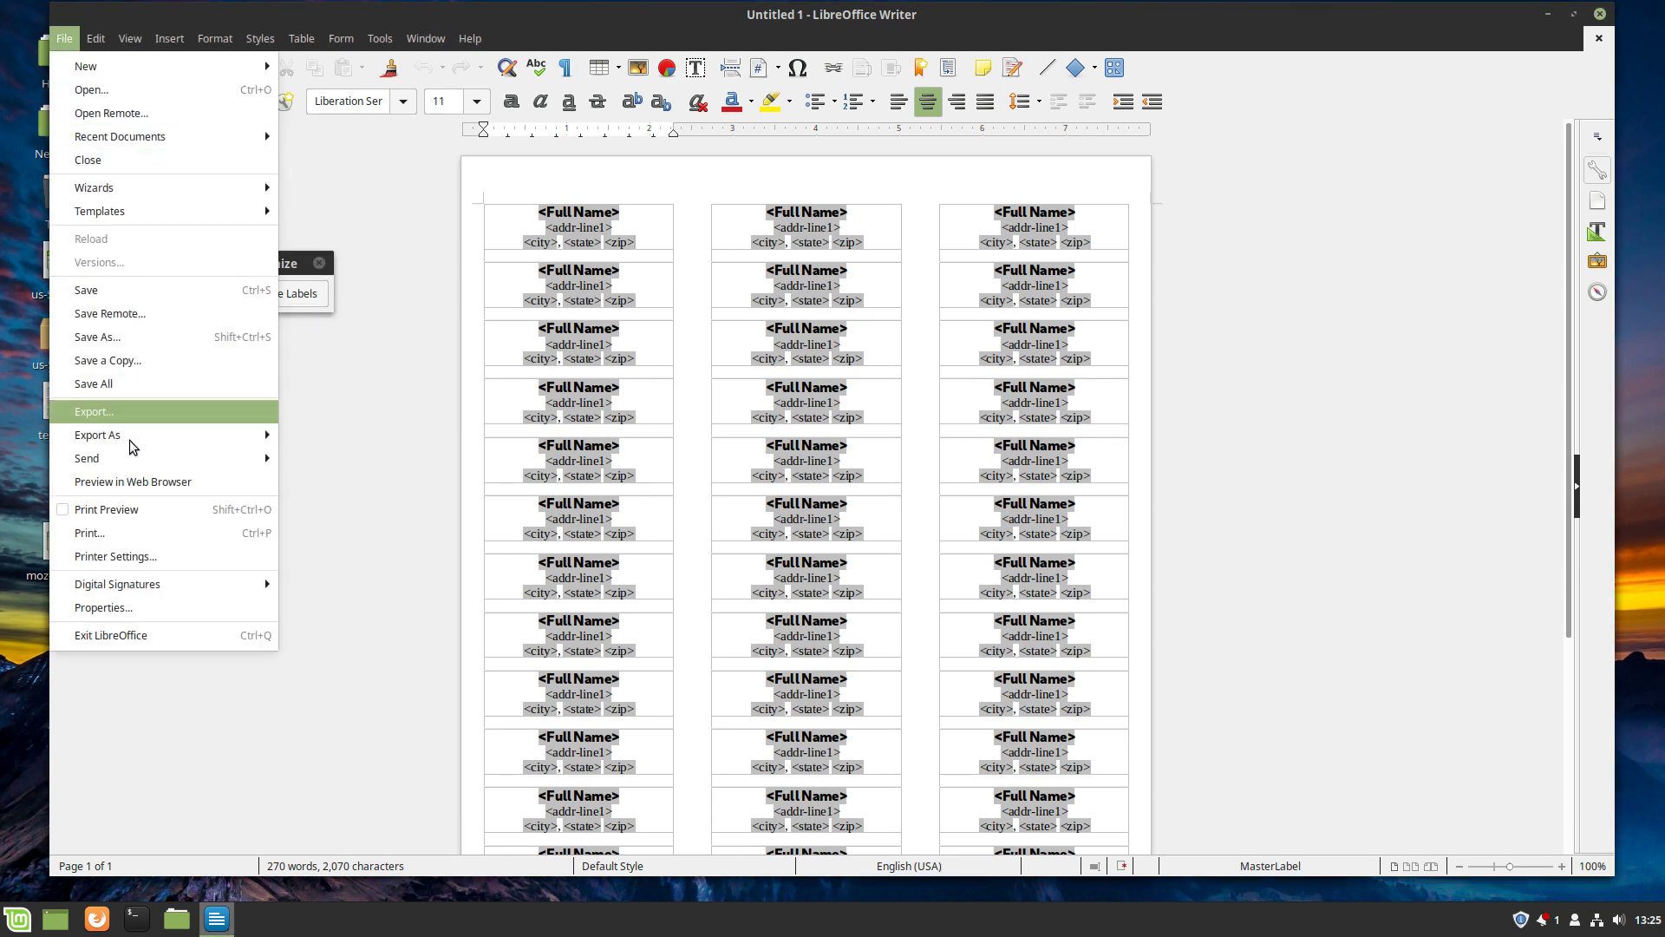
pyautogui.click(116, 534)
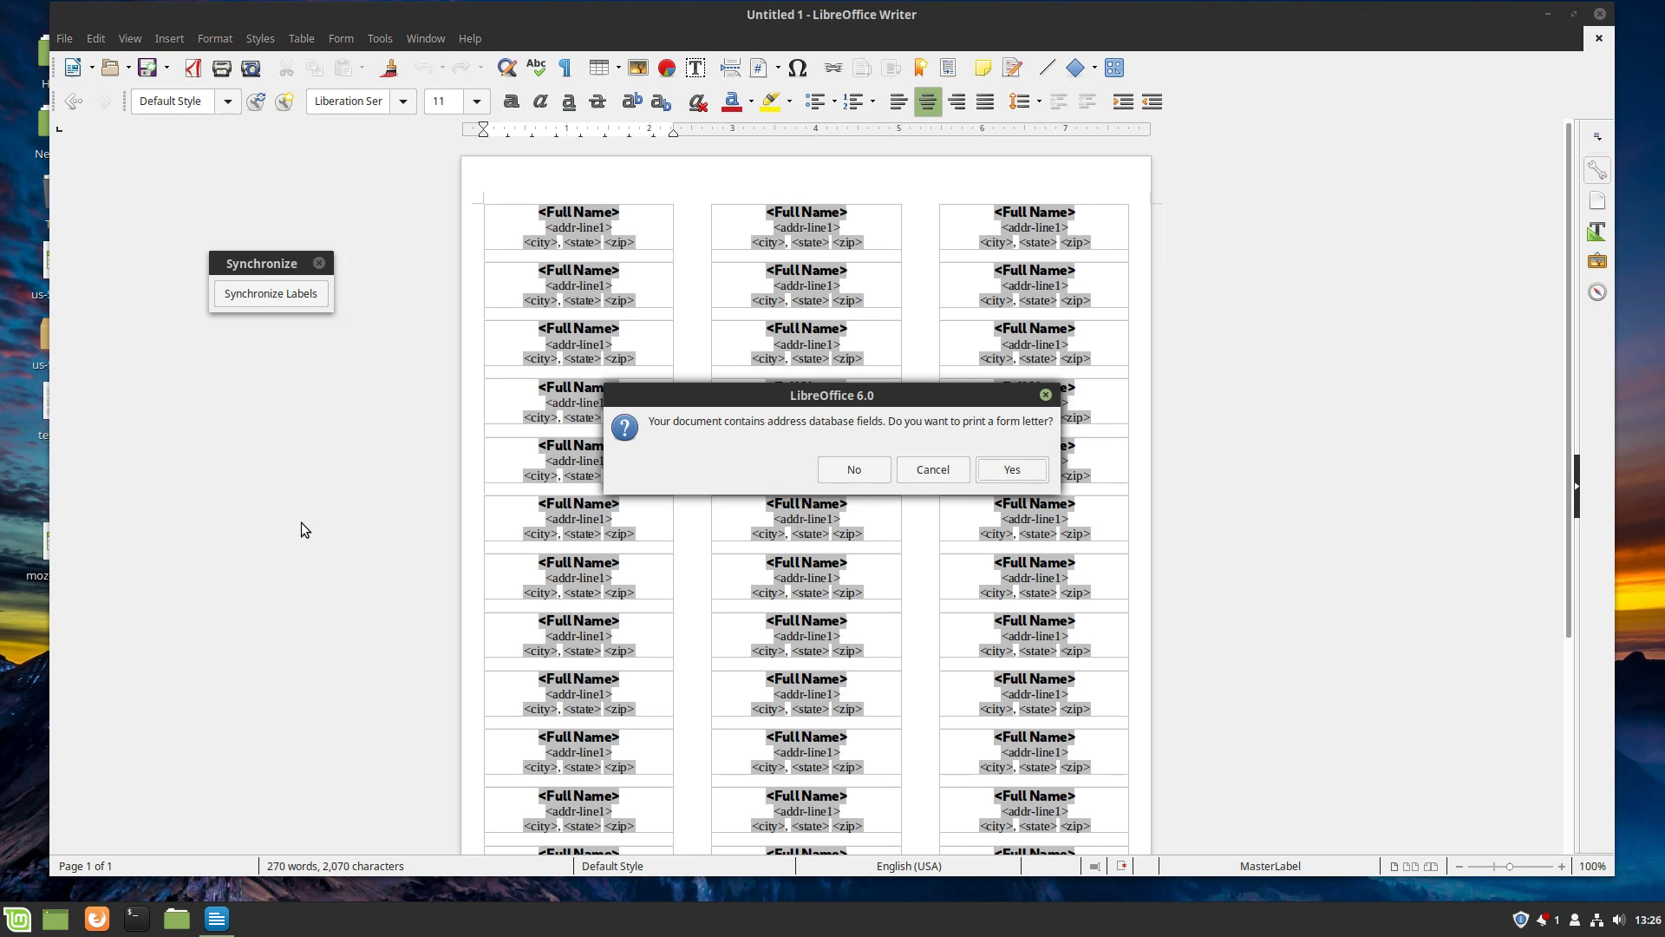
pyautogui.click(1012, 469)
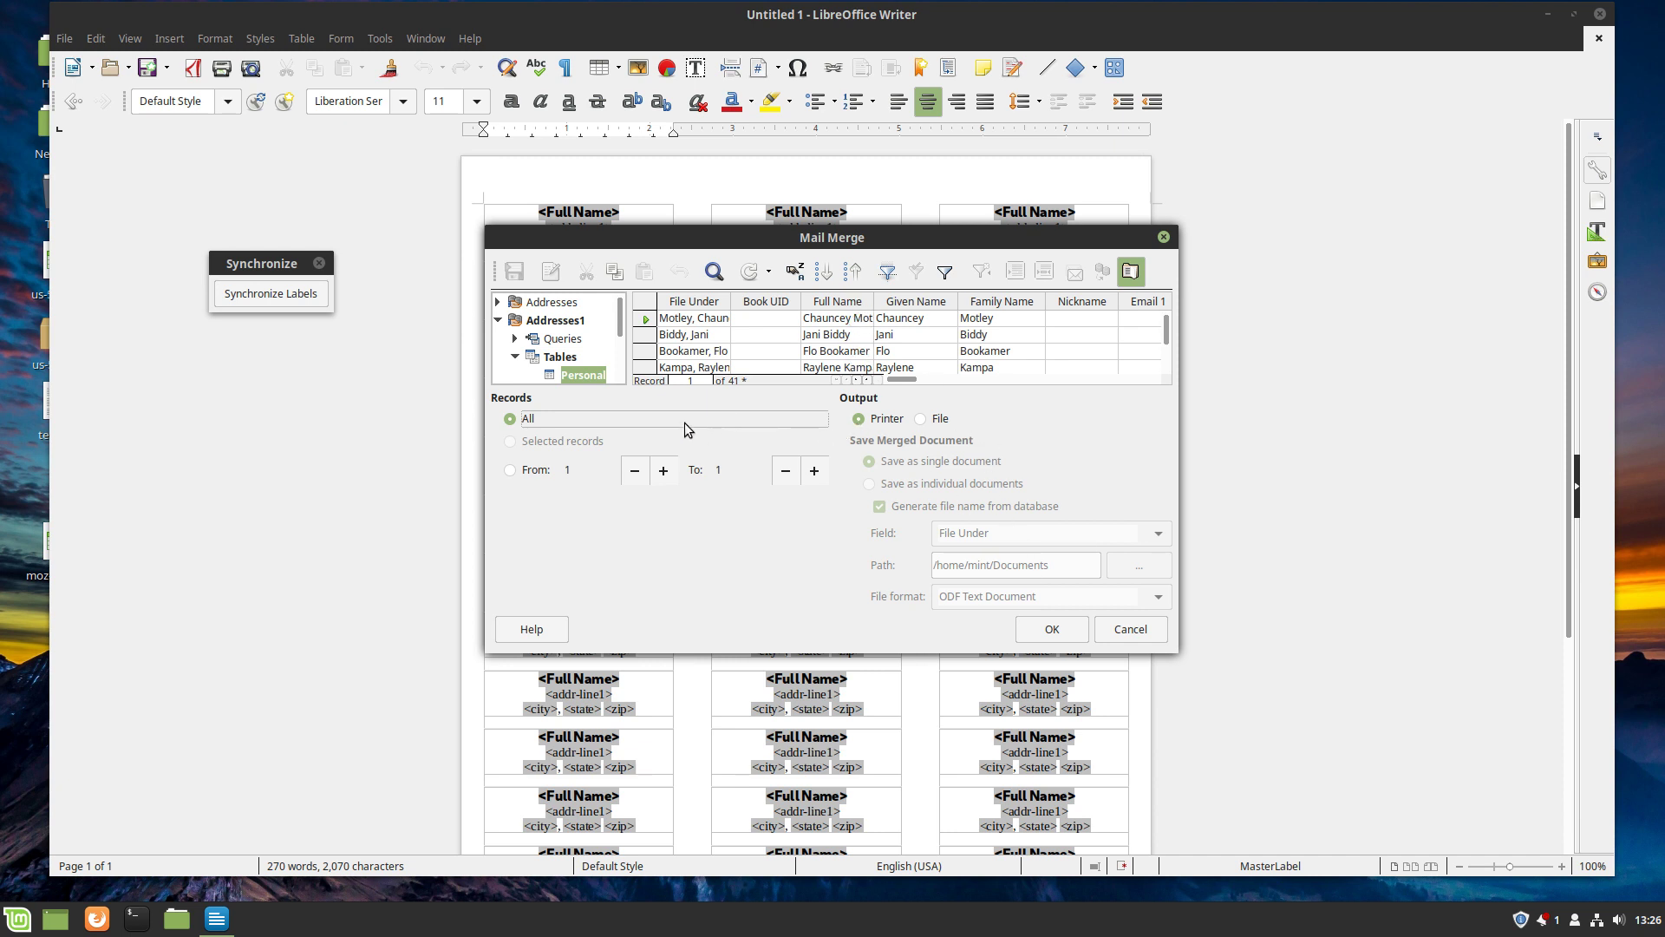
pyautogui.click(921, 420)
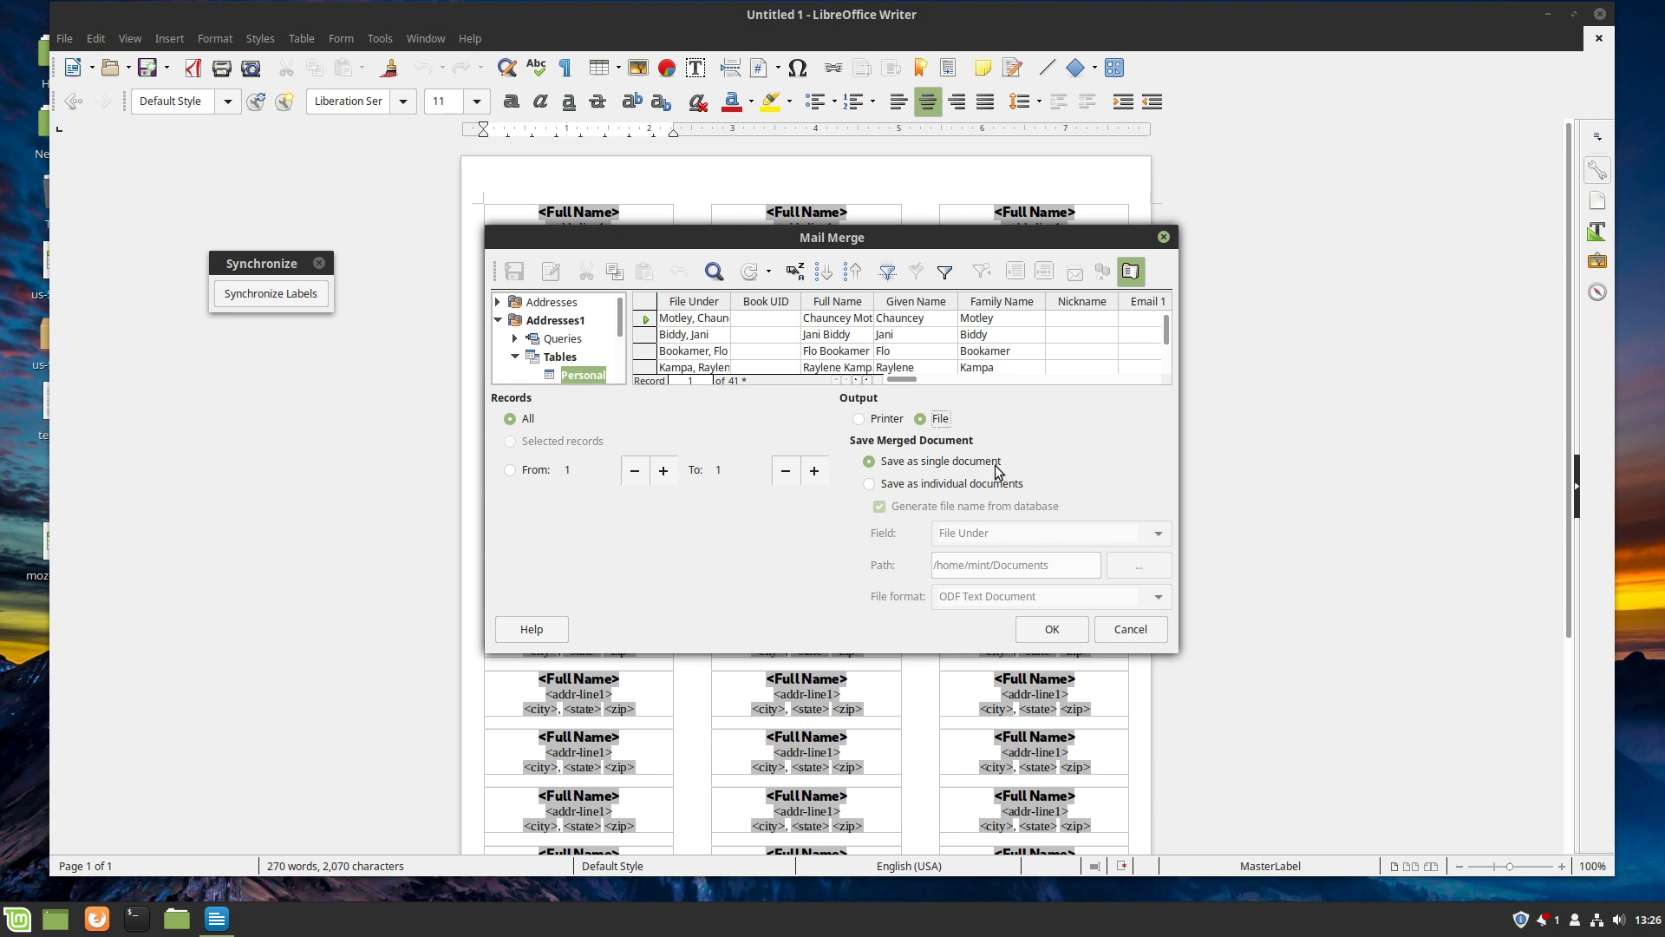
pyautogui.click(1081, 628)
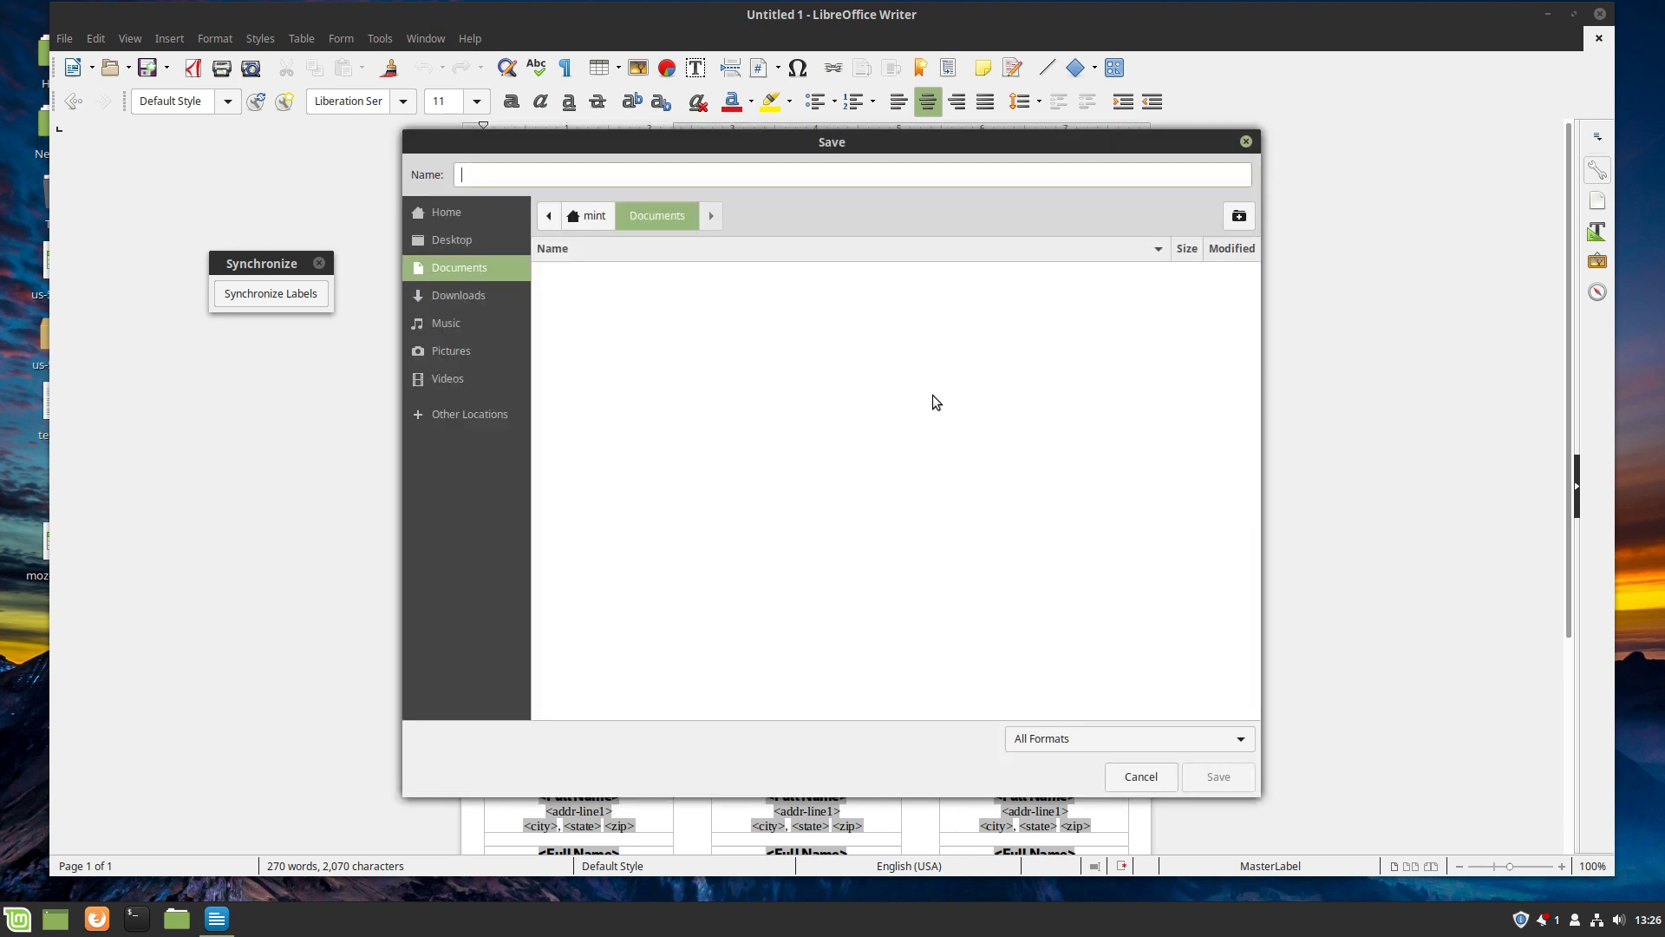
# - Save the merged labels on the Desktop as a PDF file named test
pyautogui.click(1237, 742)
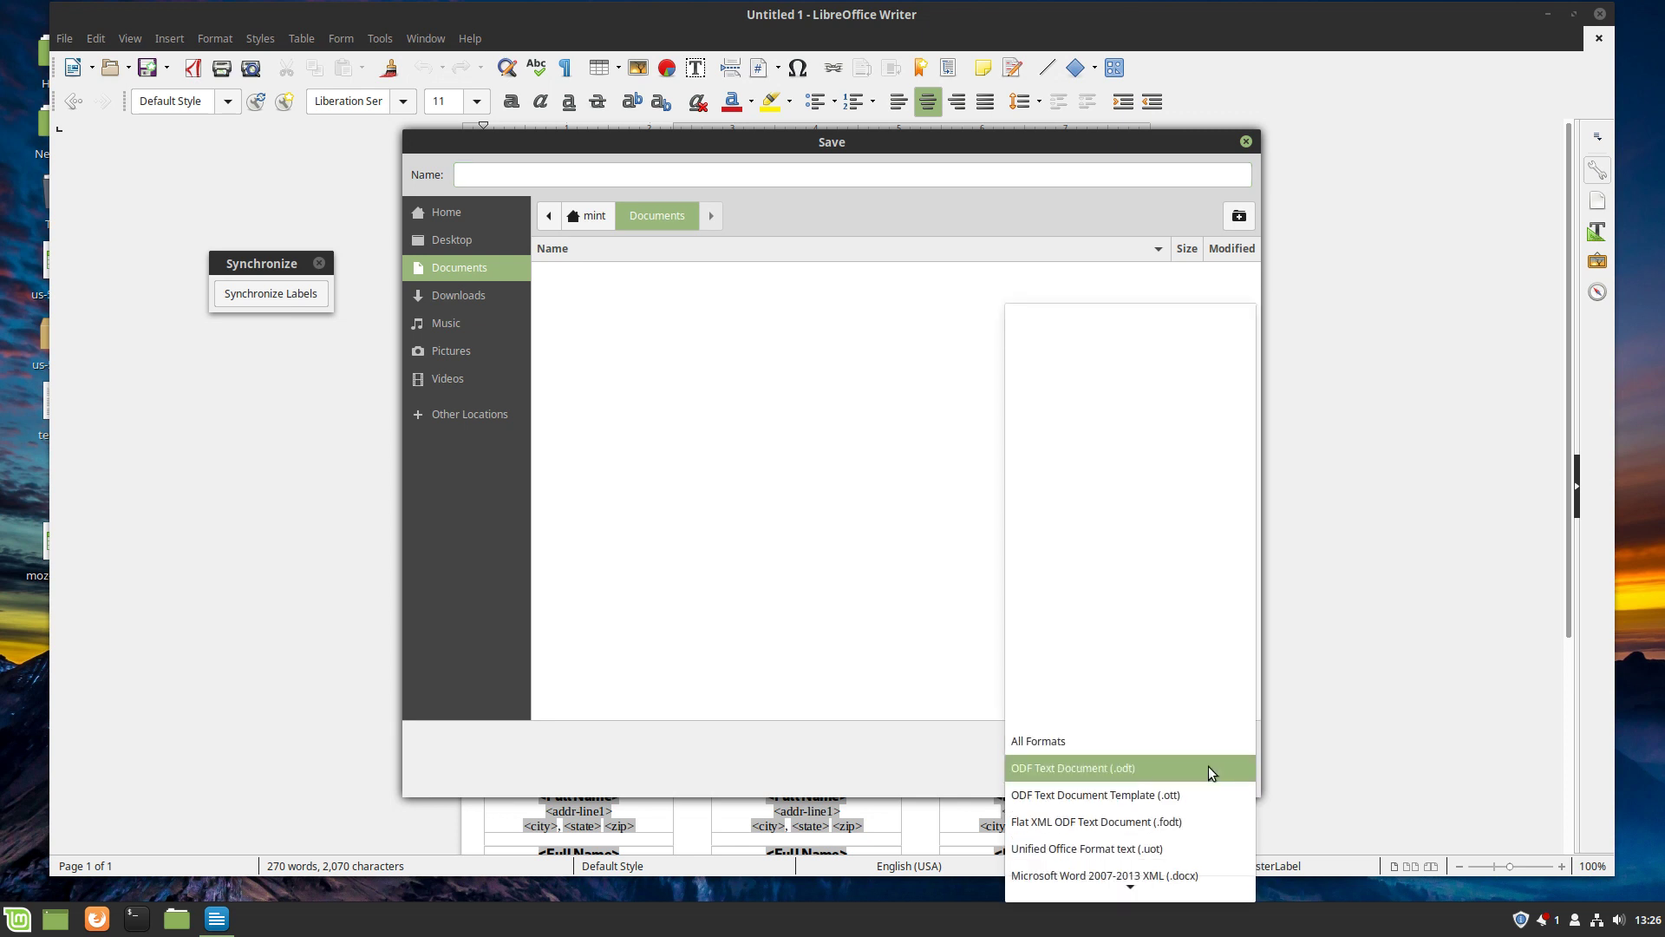
pyautogui.scroll(-5, 1209, 767)
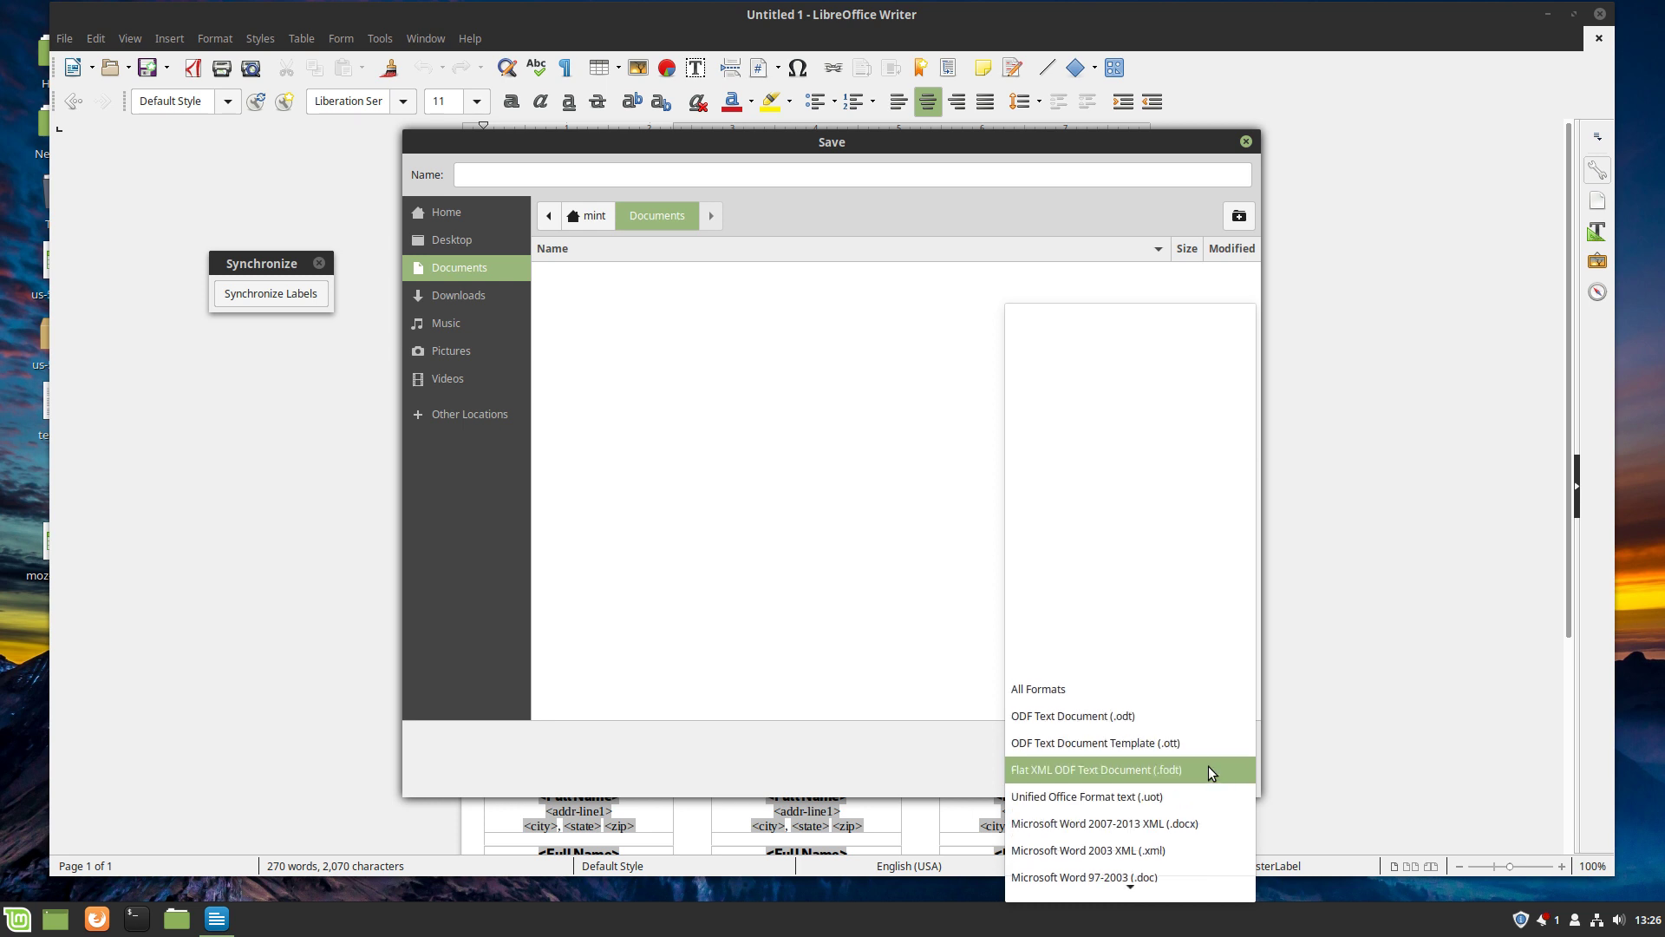
pyautogui.scroll(-3, 1195, 798)
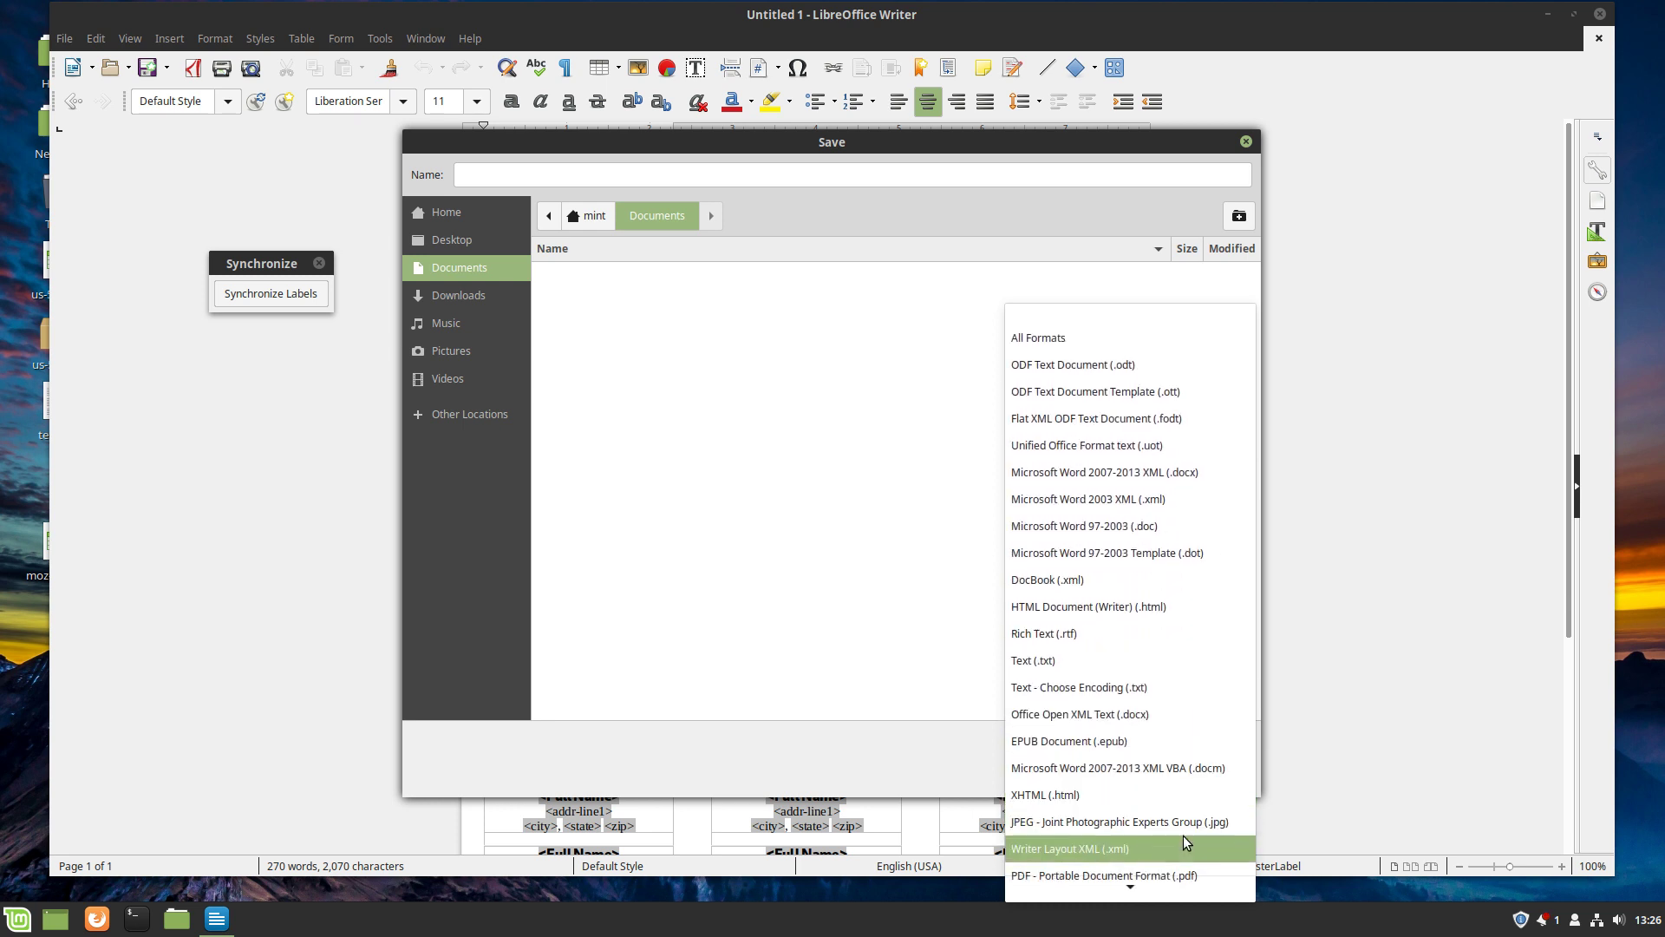
pyautogui.scroll(-1, 1193, 841)
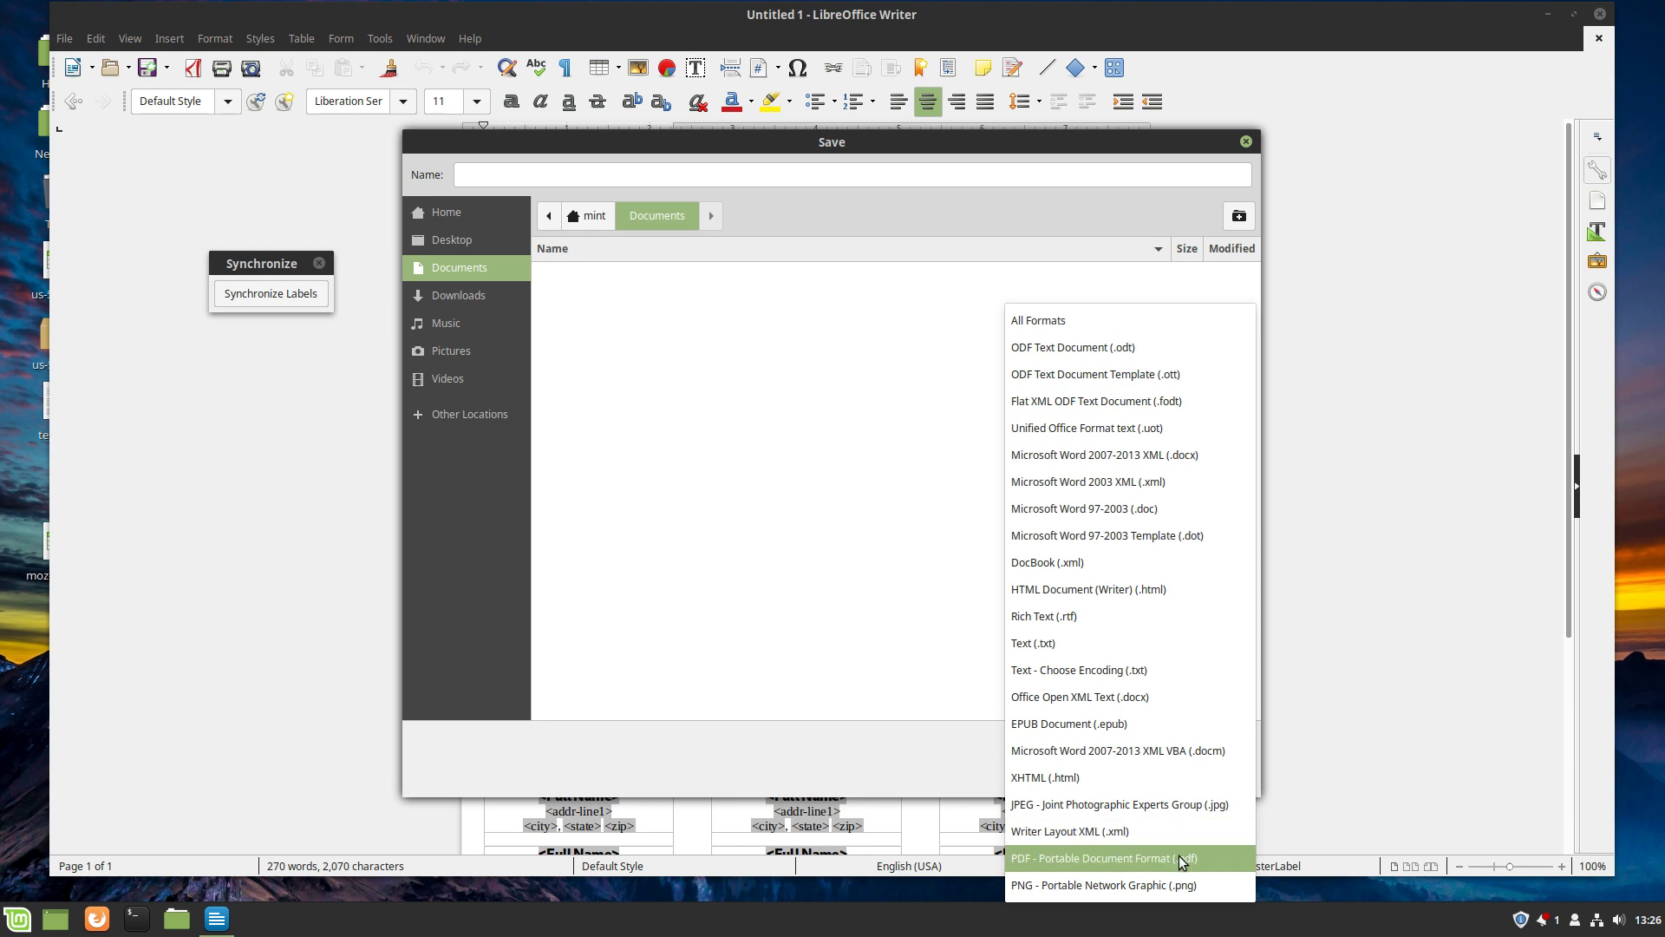
pyautogui.click(1178, 852)
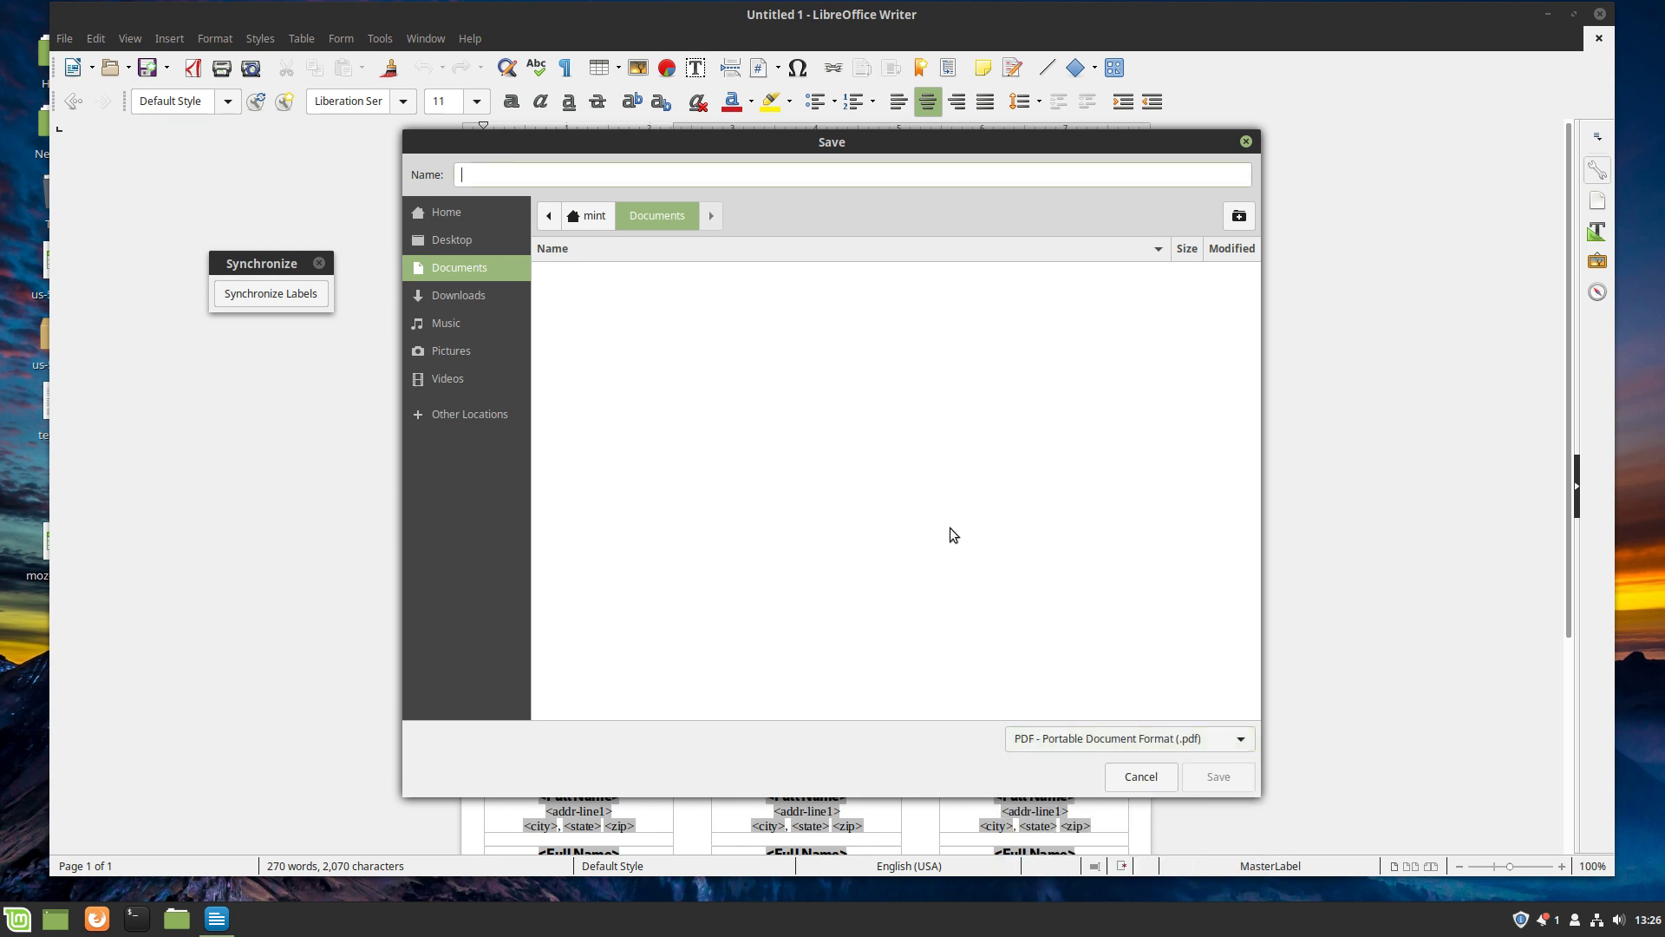
pyautogui.click(451, 238)
pyautogui.write('test')
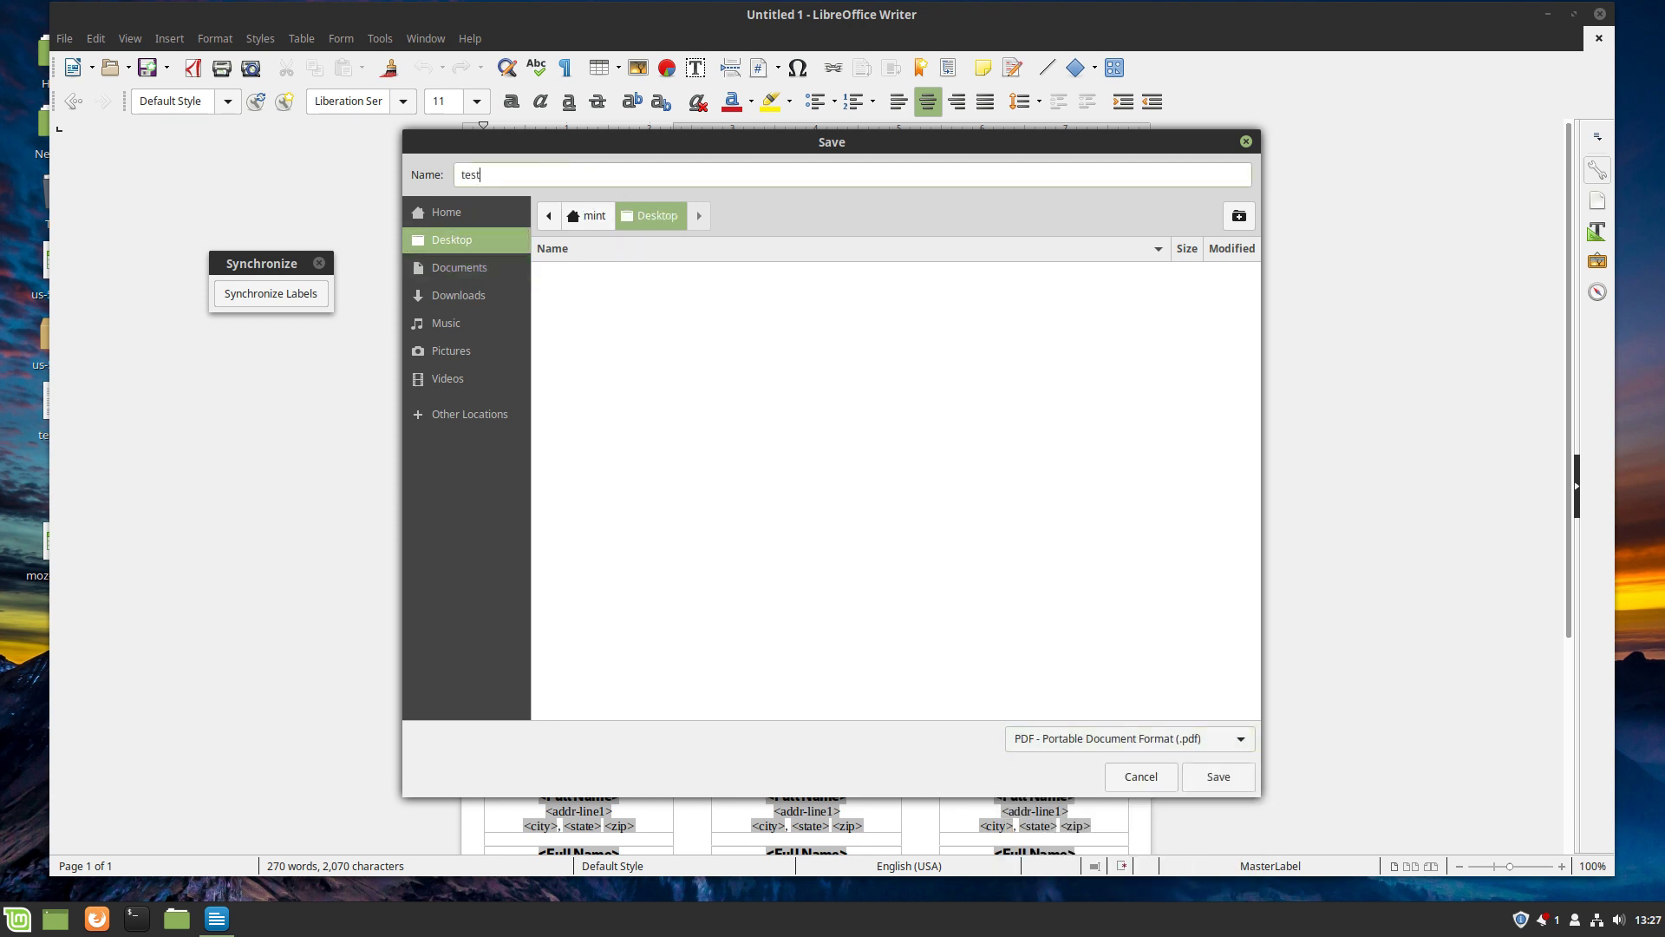
pyautogui.click(1223, 785)
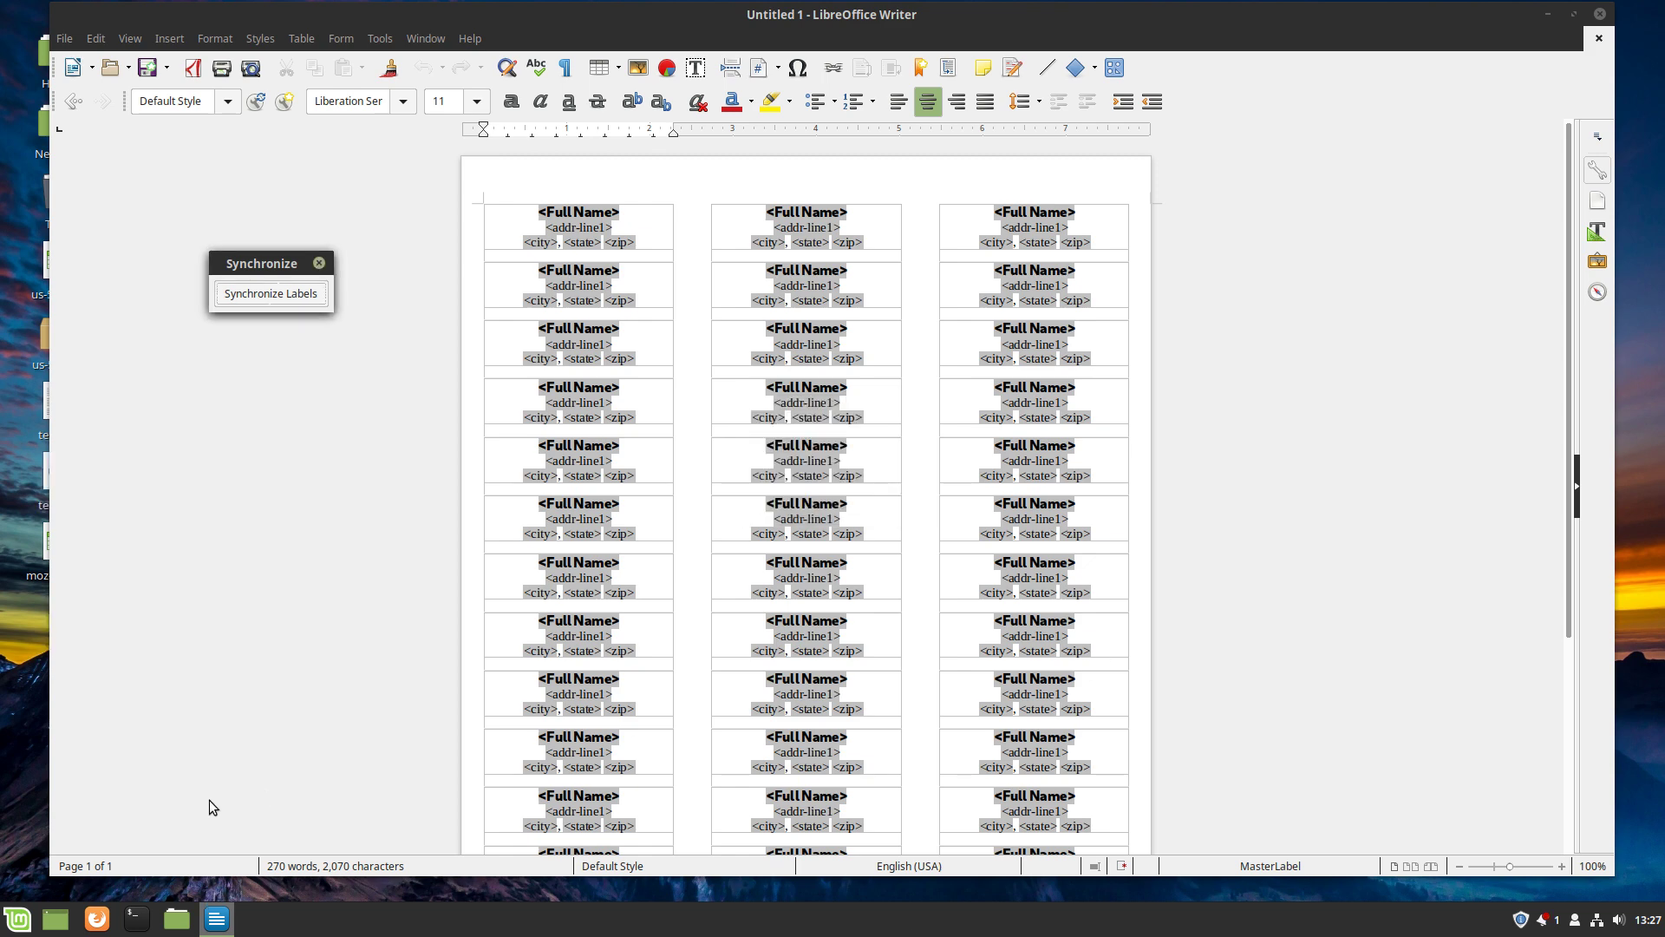
# - Open test.pdf from the desktop, examine the merged address labels across its pages, and close the file
pyautogui.click(55, 917)
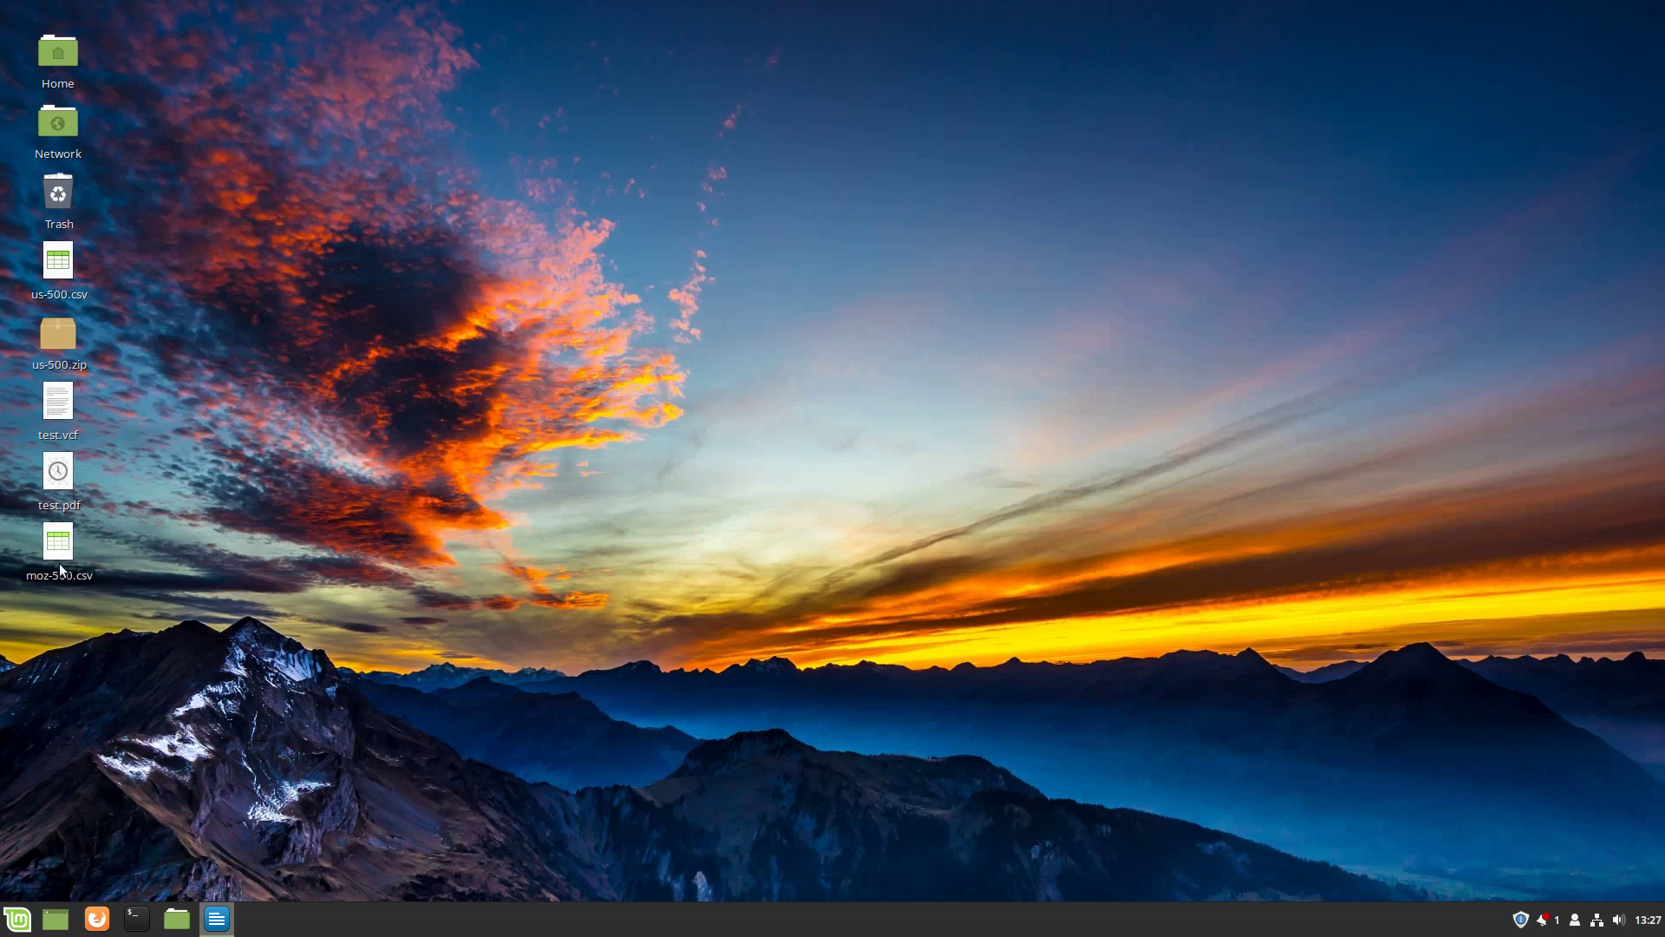
pyautogui.doubleClick(57, 478)
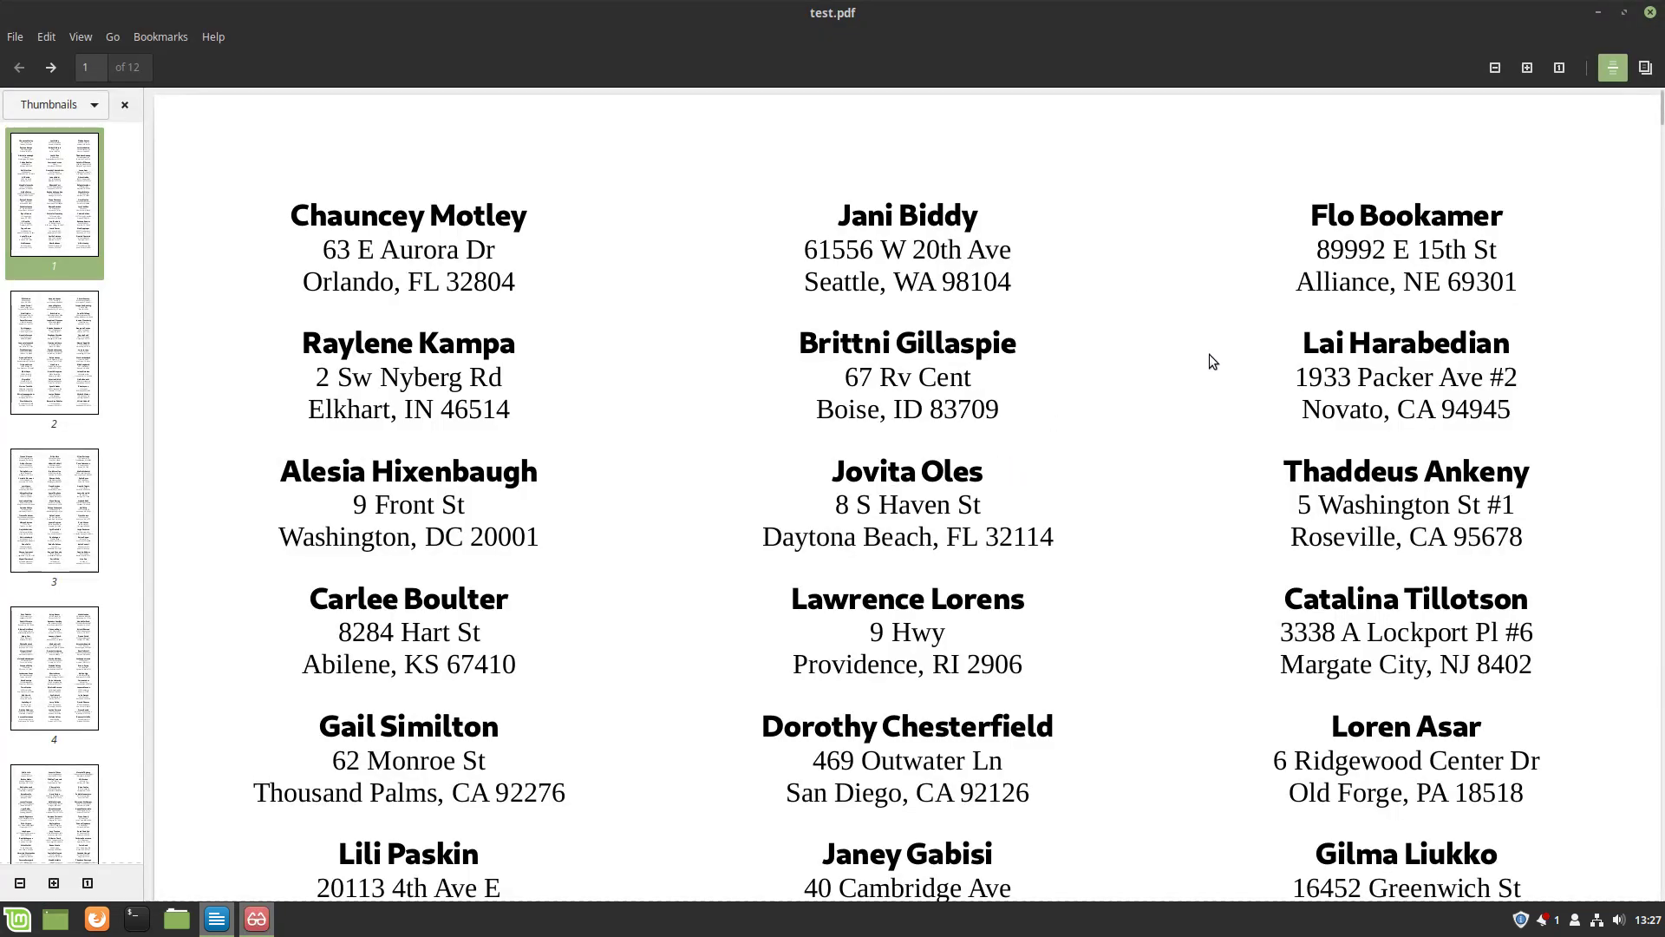
pyautogui.scroll(-5, 1211, 372)
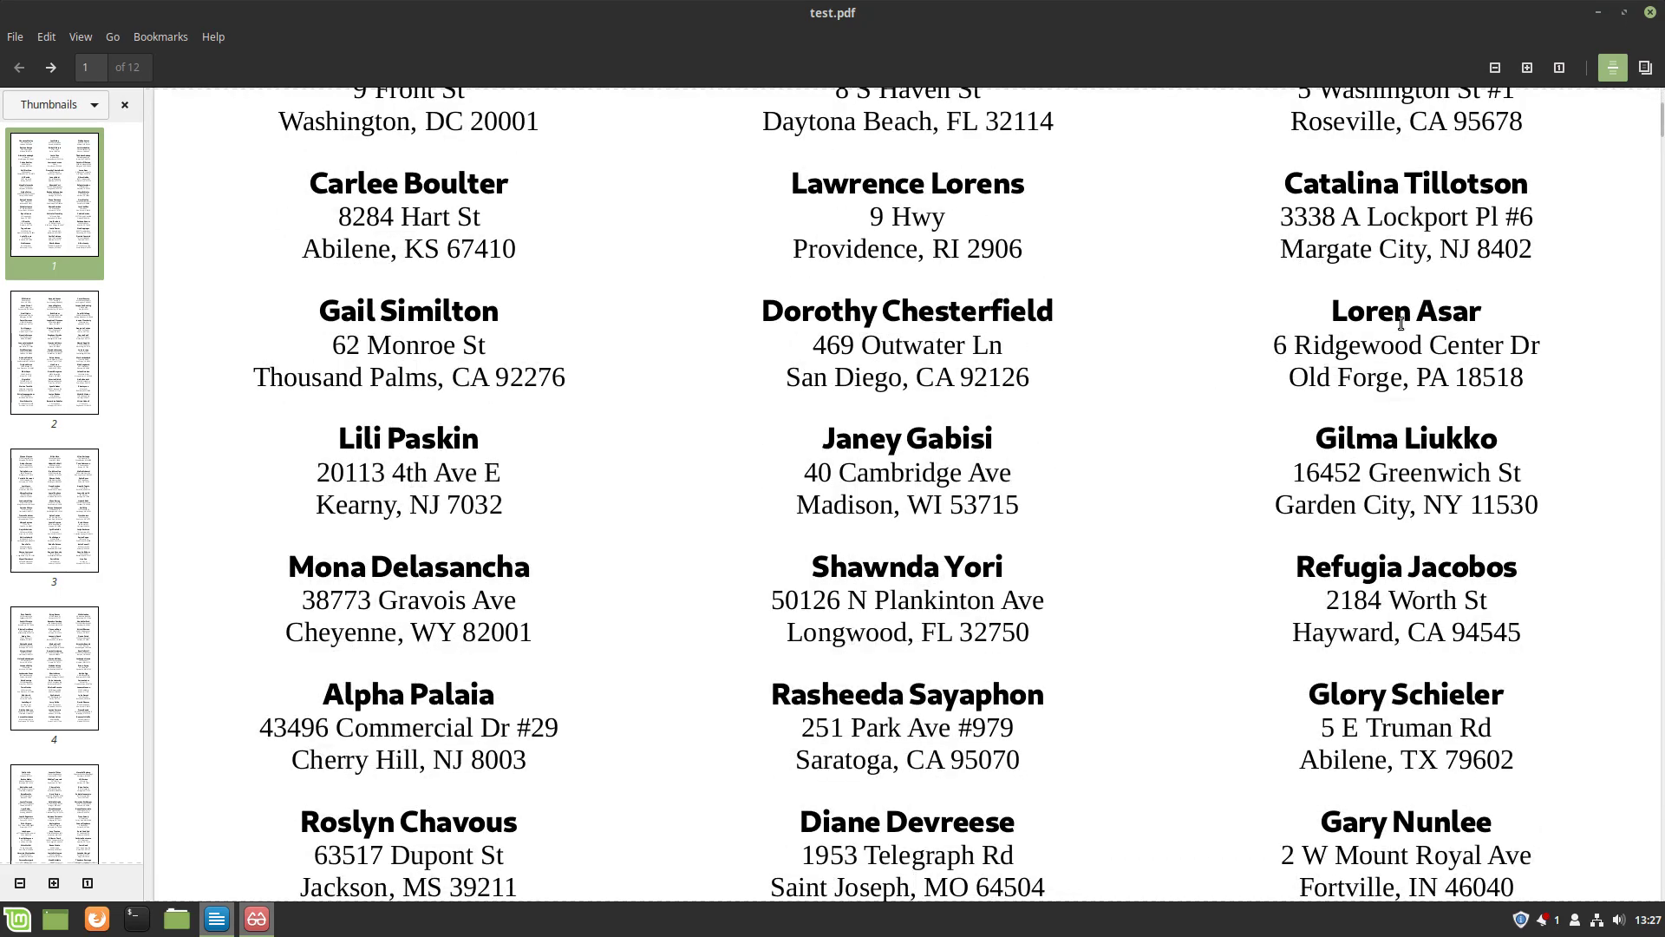
pyautogui.scroll(-3, 1374, 325)
pyautogui.scroll(-20, 1375, 325)
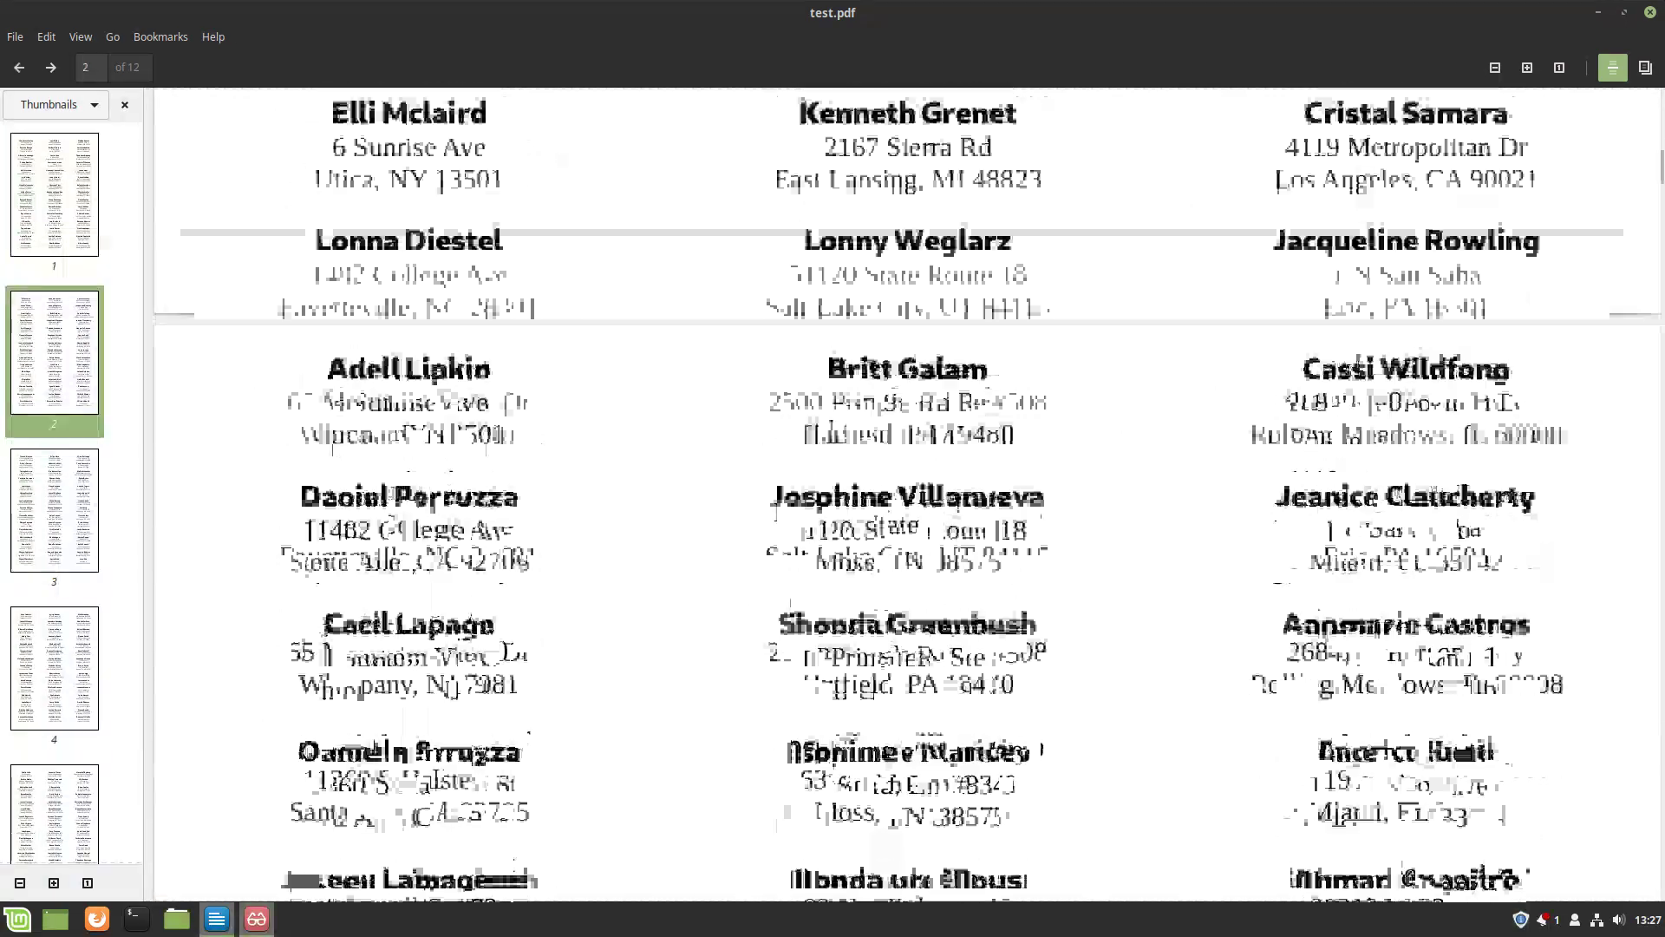
pyautogui.scroll(-20, 1359, 368)
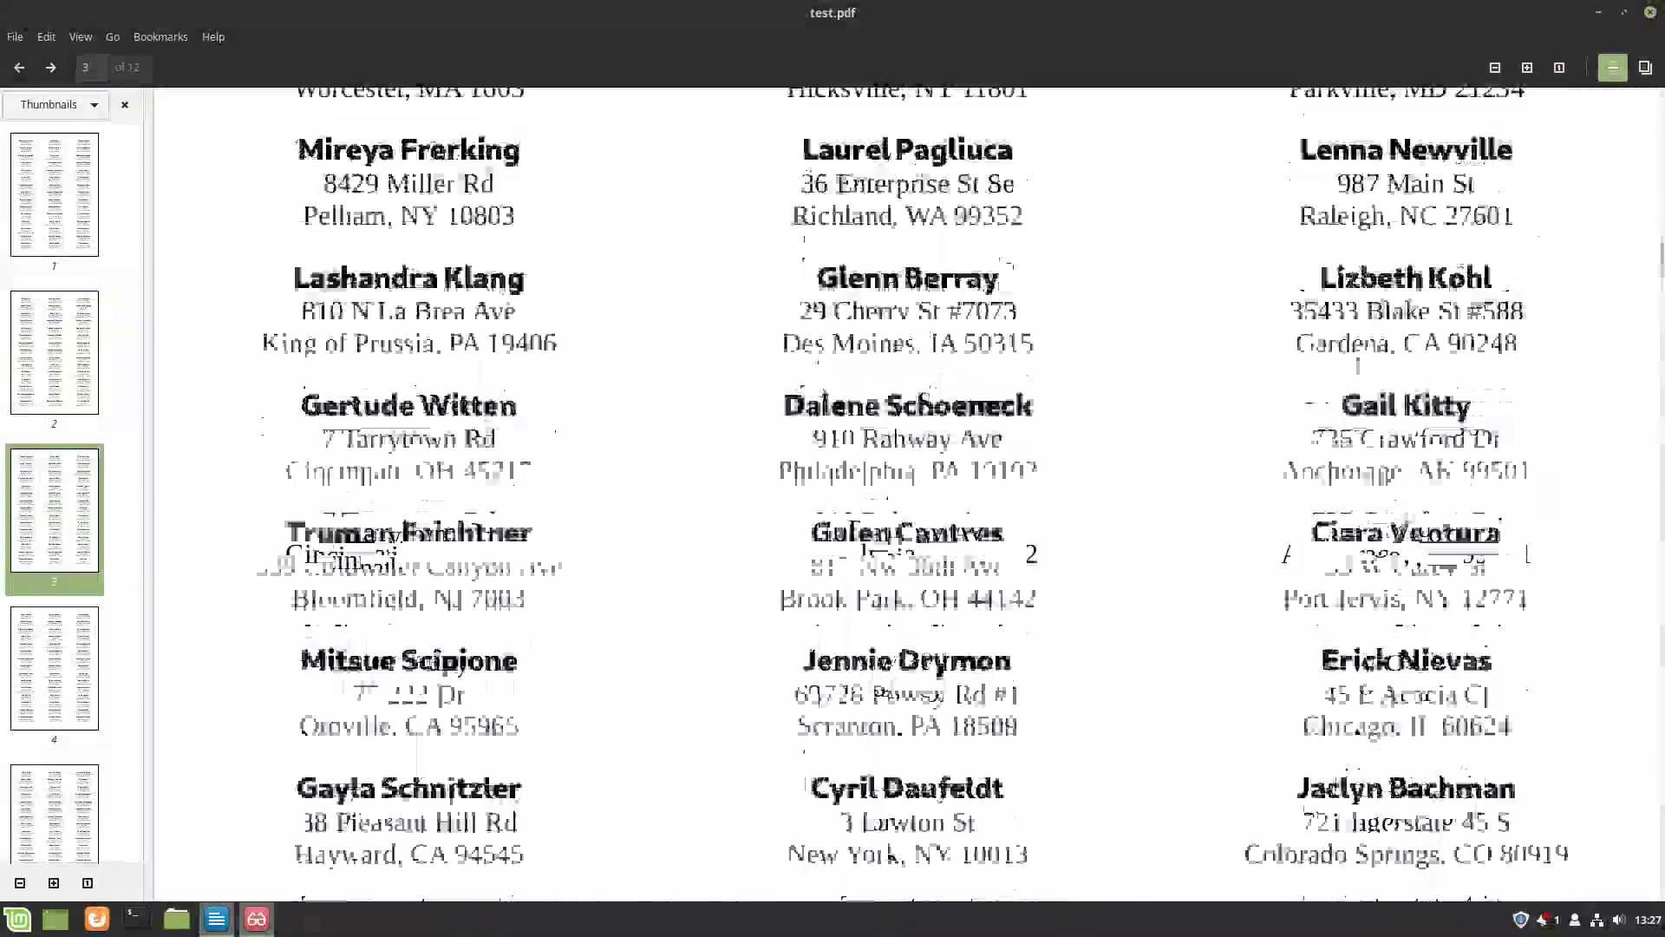
pyautogui.scroll(20, 1360, 369)
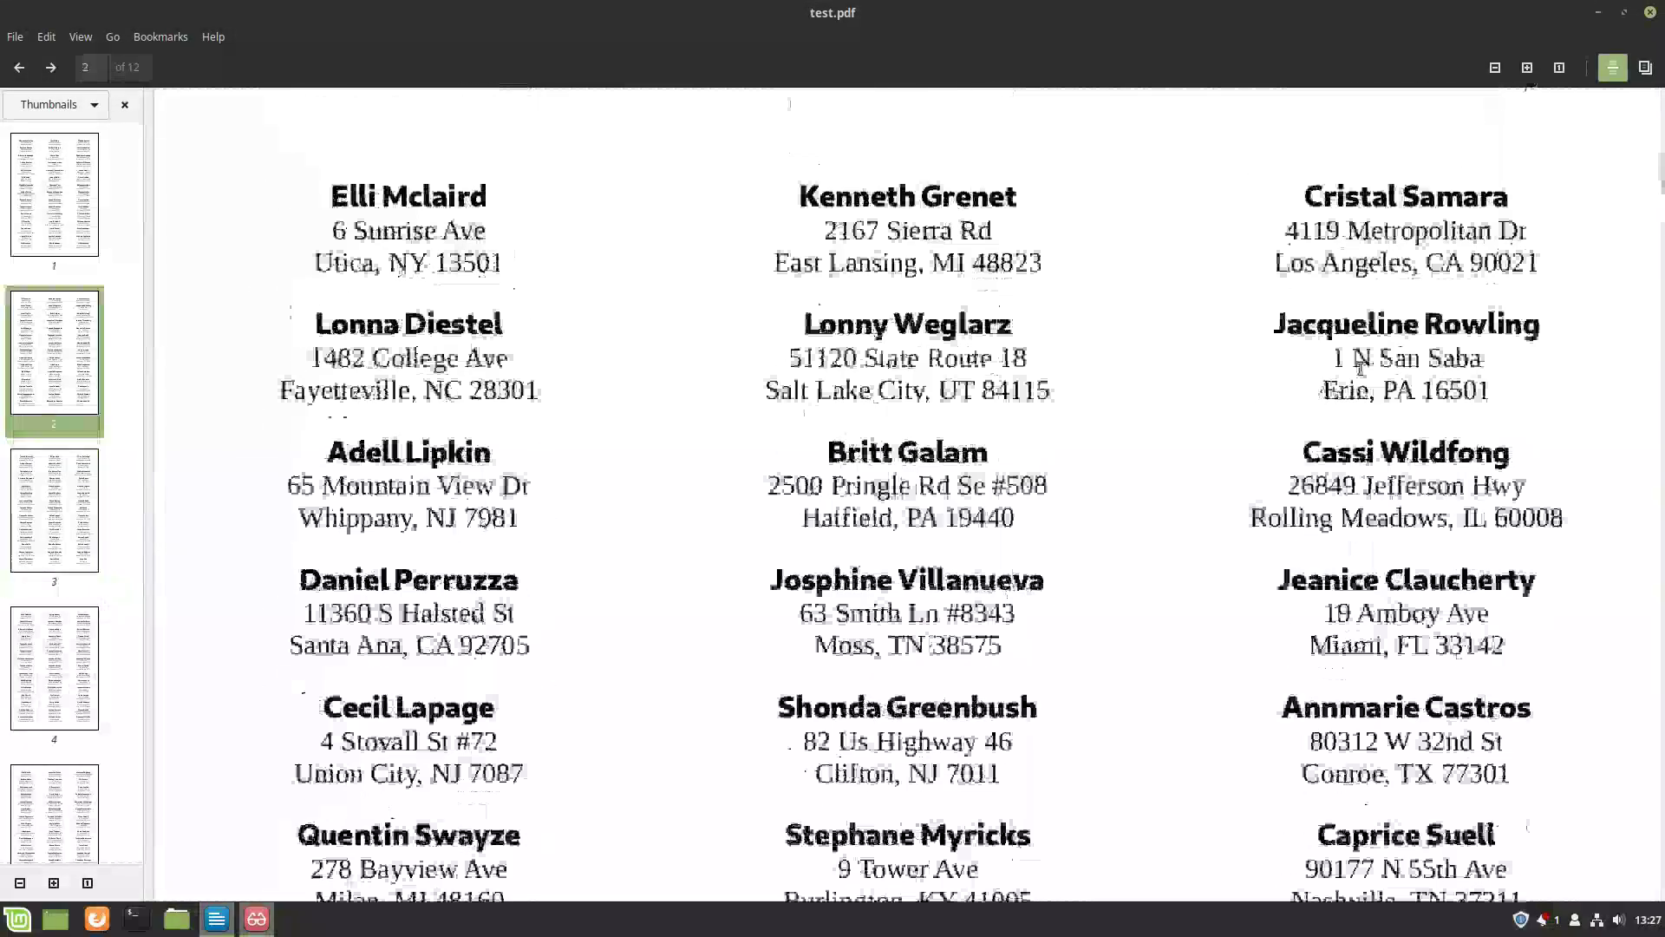
pyautogui.scroll(10, 1359, 368)
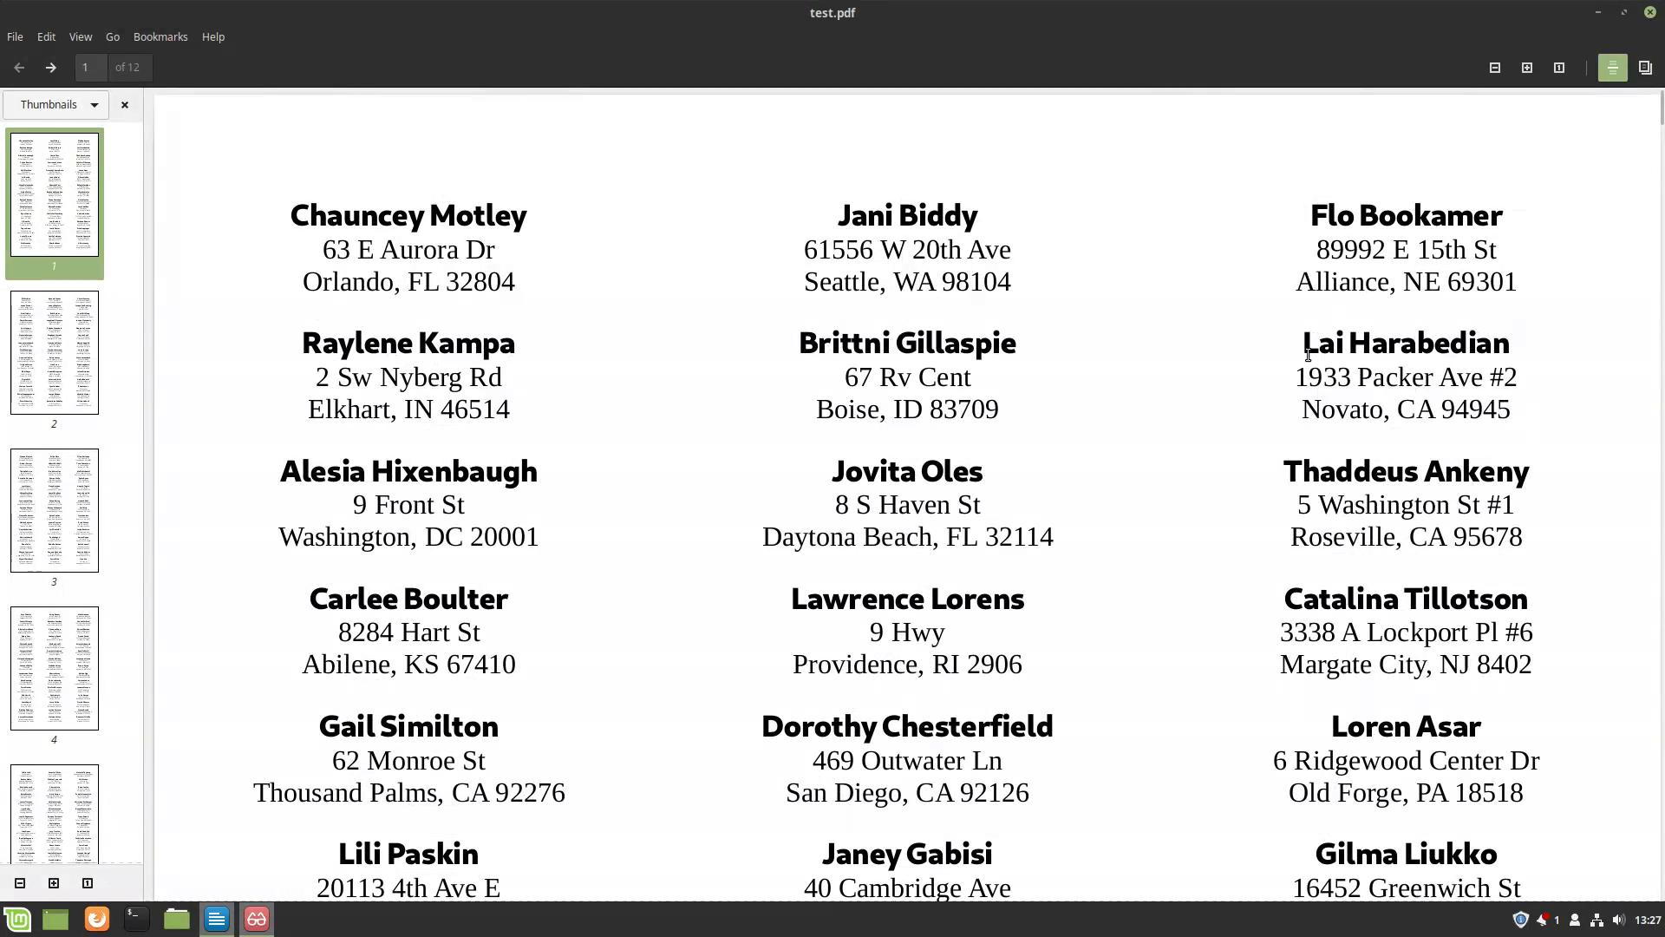
pyautogui.click(1650, 15)
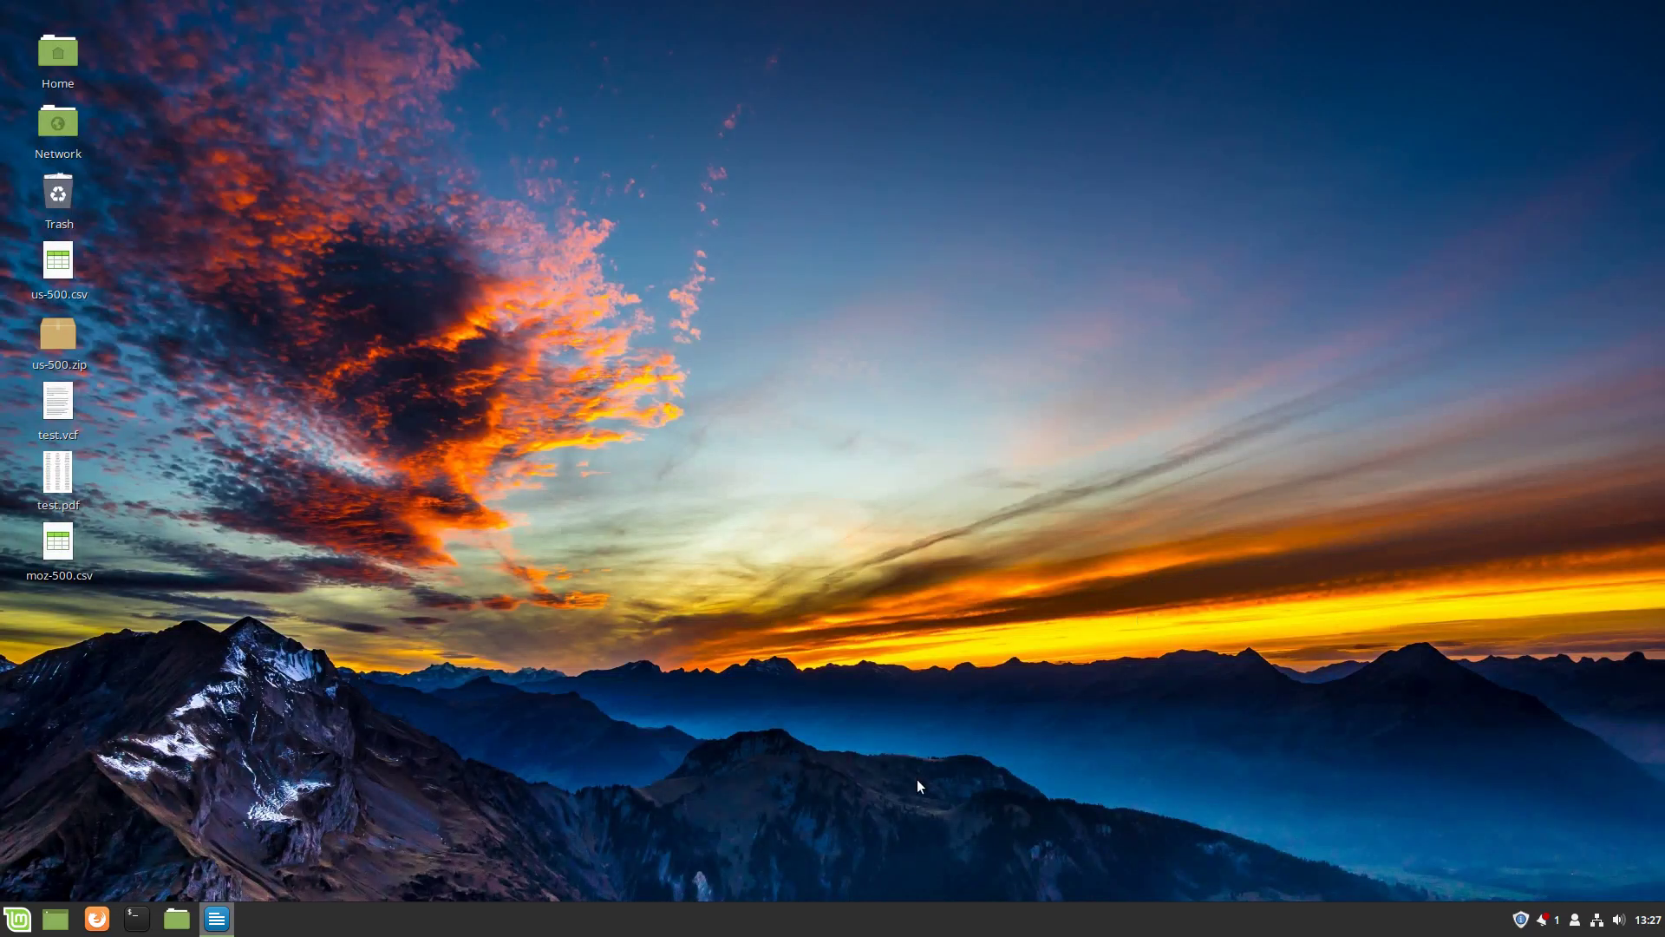
# - Switch to Evolution and start a new contact in the Personal address book
pyautogui.click(29, 924)
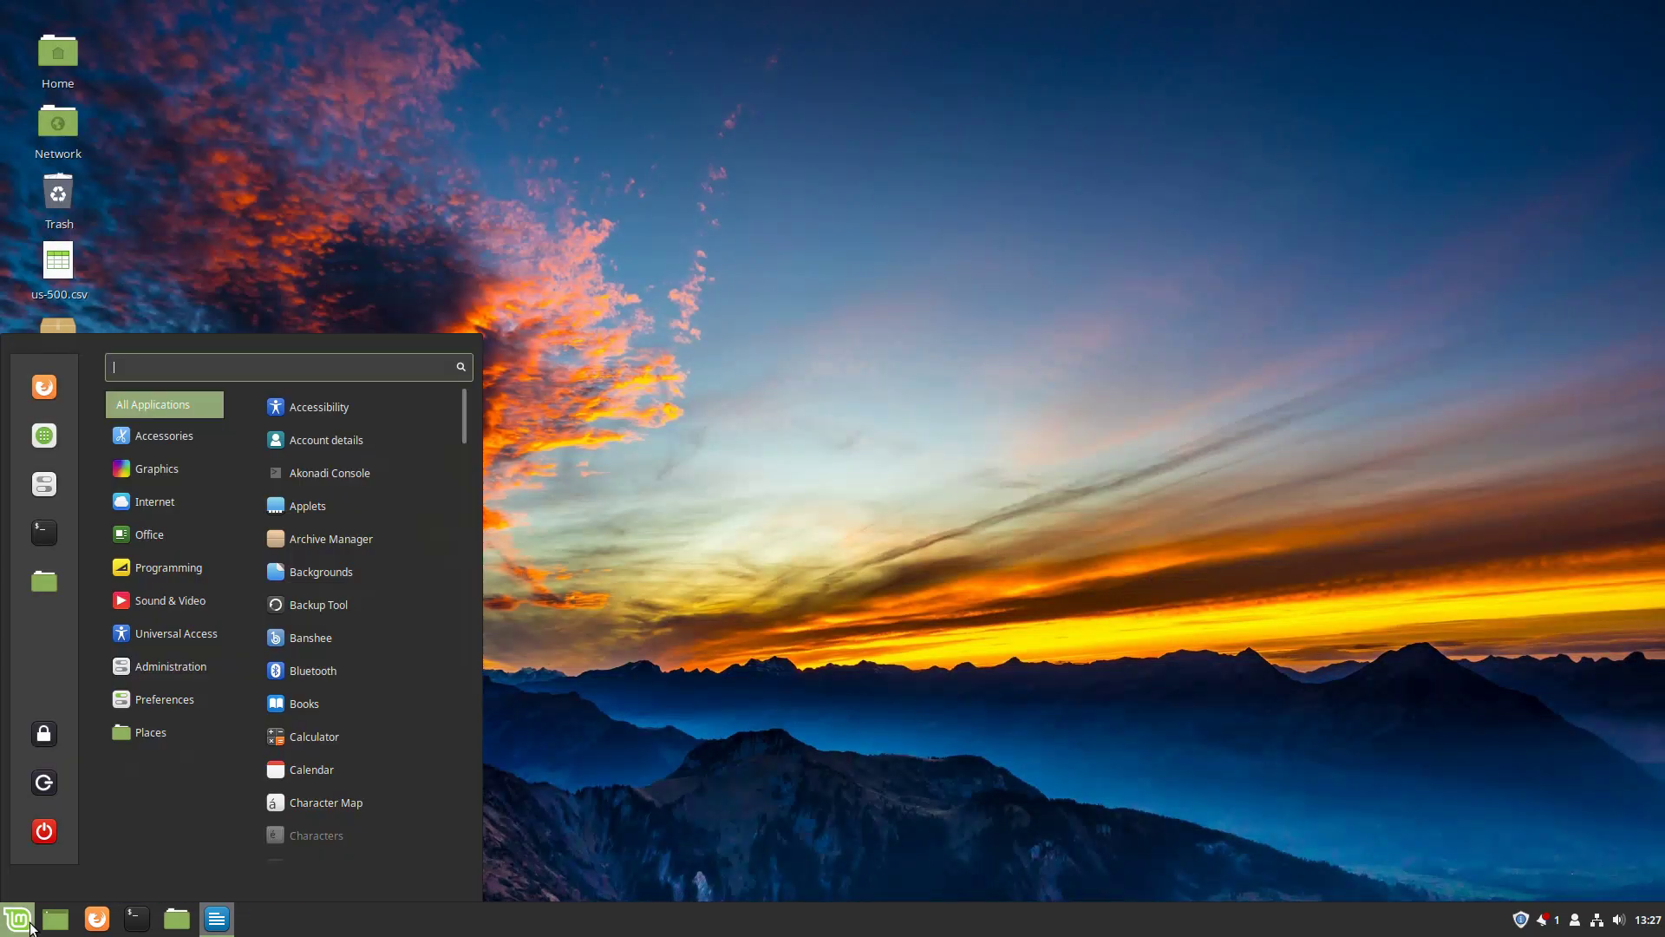
pyautogui.write('ev')
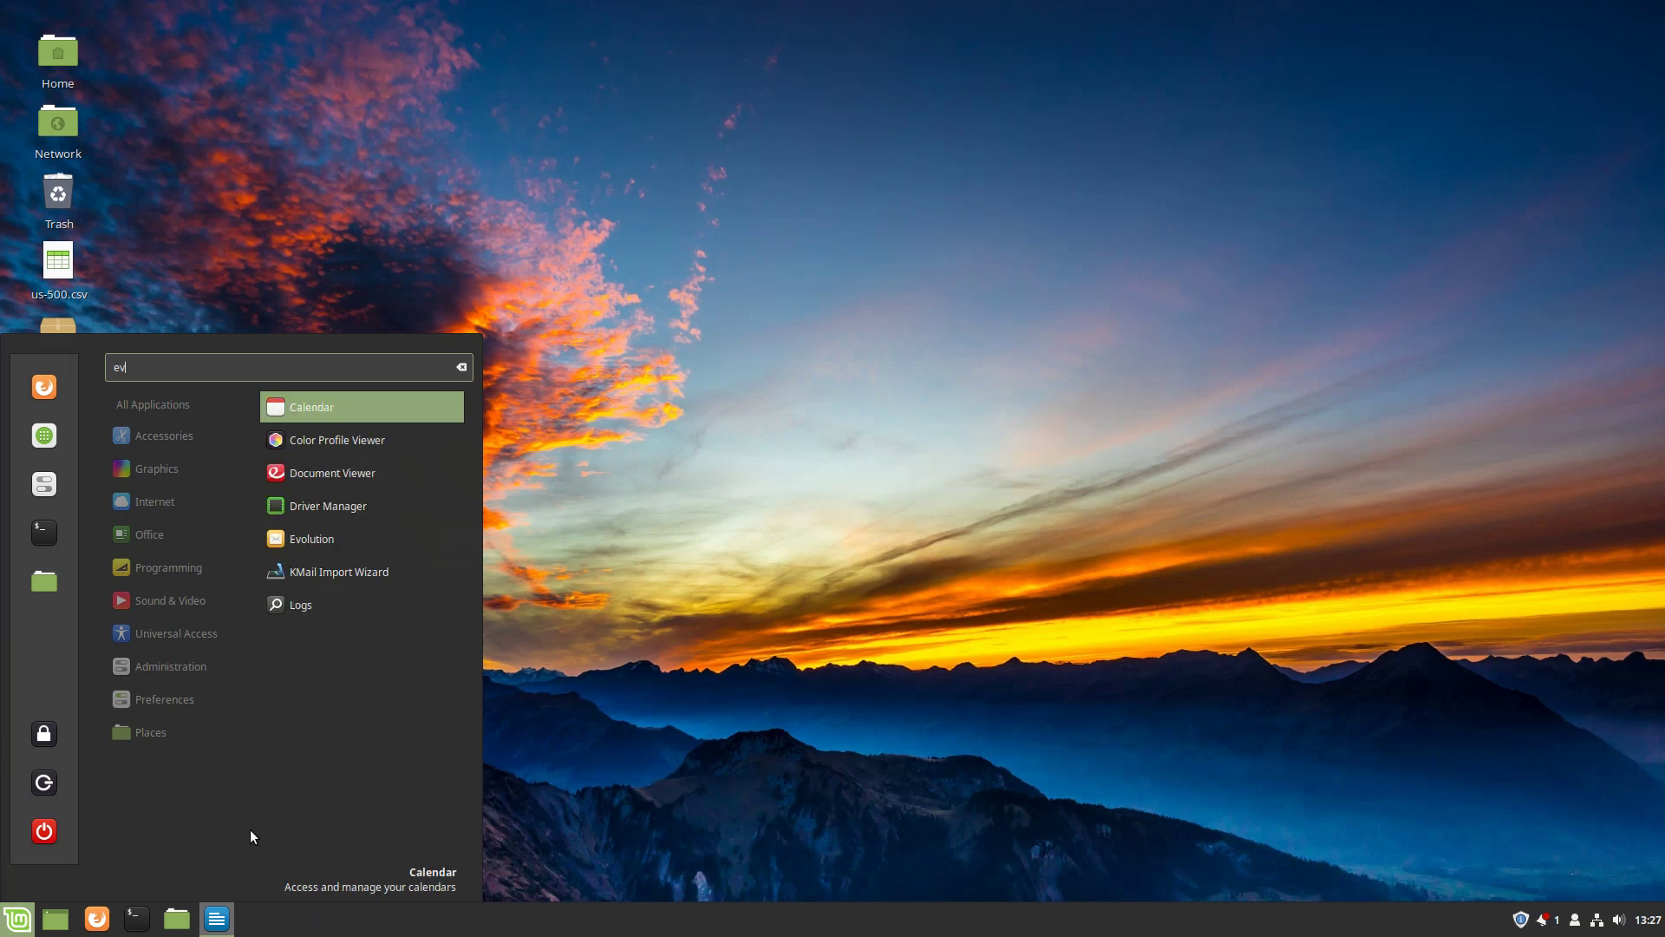
pyautogui.click(331, 538)
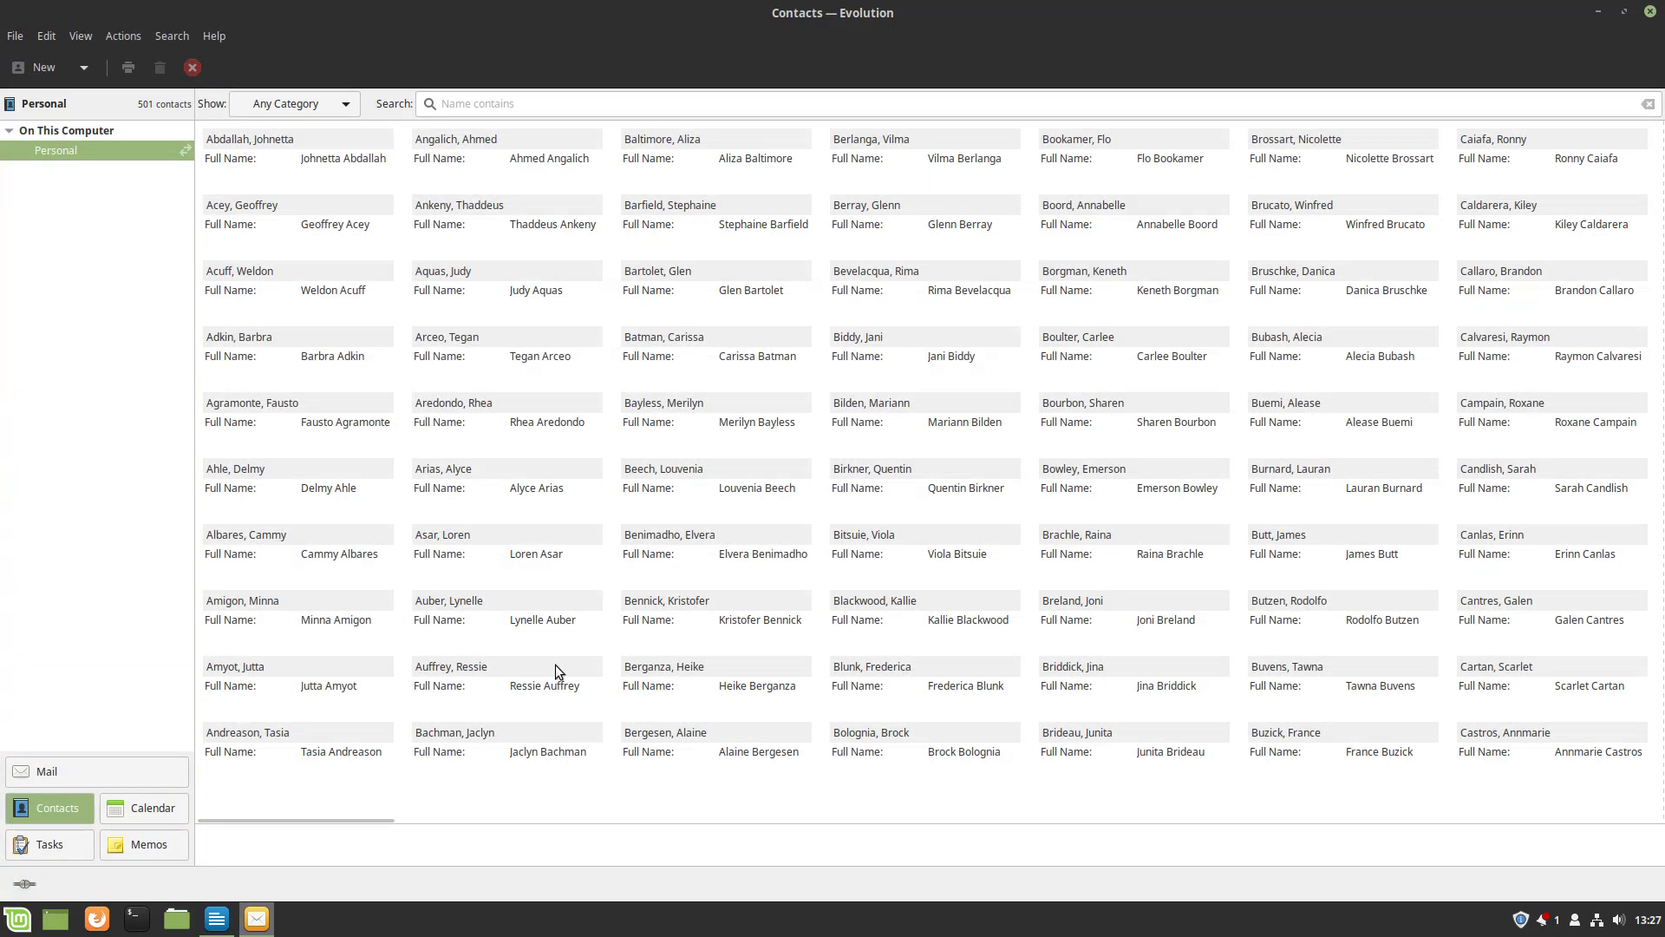
pyautogui.click(62, 70)
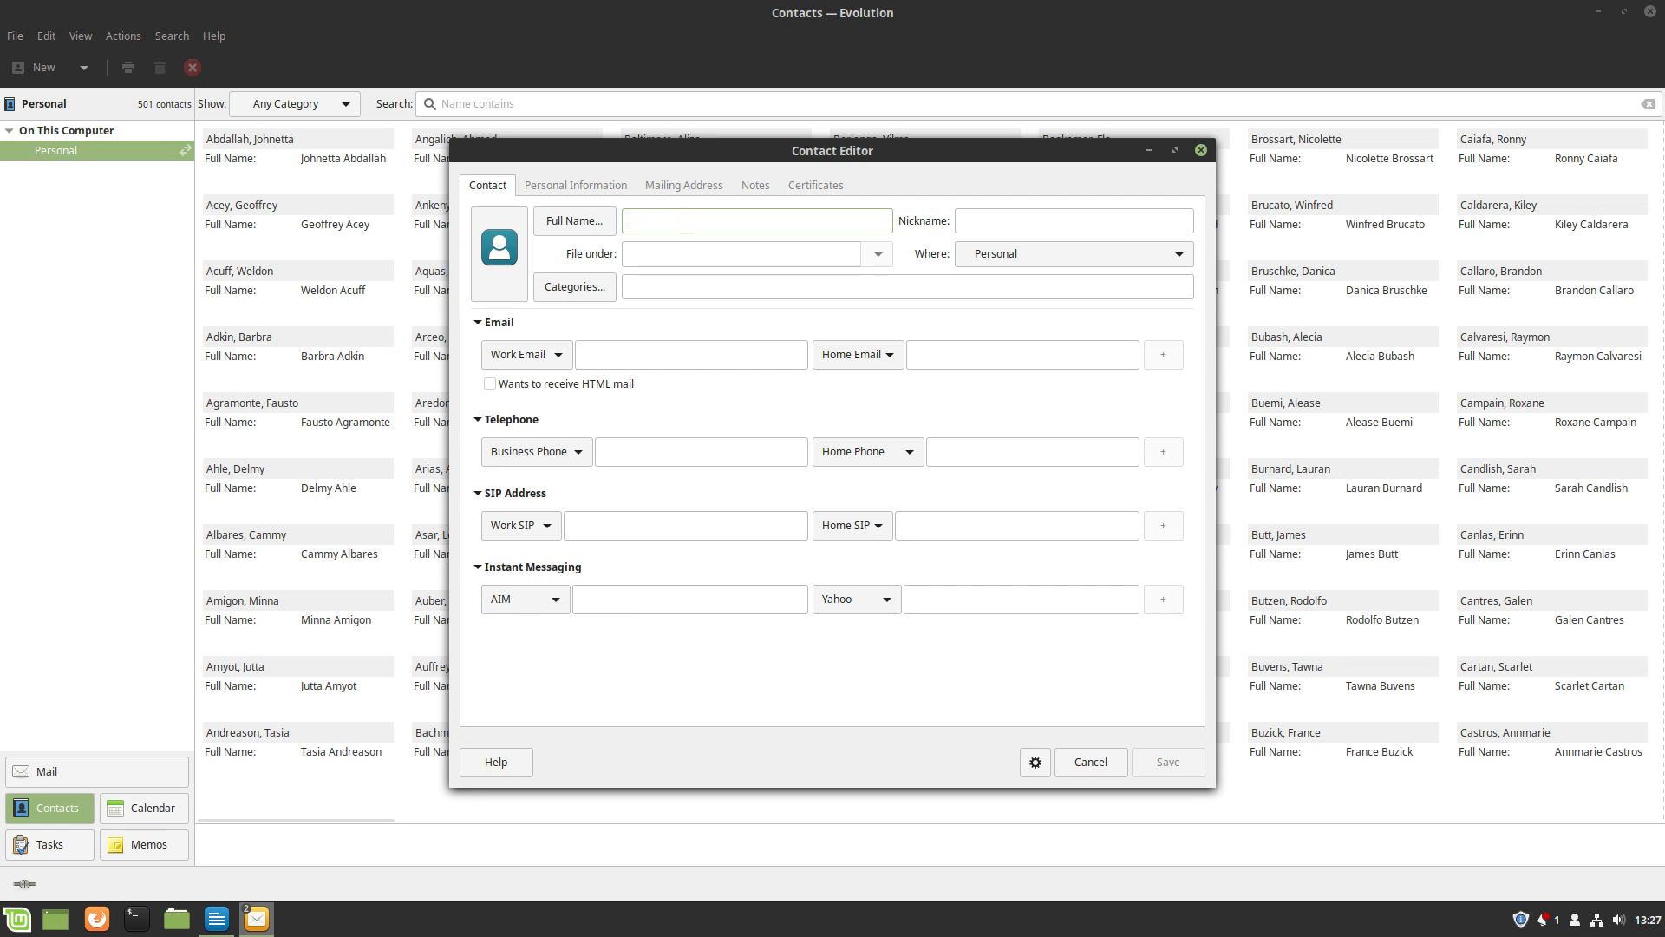
# - Enter the new contact's full name
pyautogui.write('John')
pyautogui.press('BackSpace')
pyautogui.press('BackSpace')
pyautogui.press('BackSpace')
pyautogui.press('BackSpace')
pyautogui.press('BackSpace')
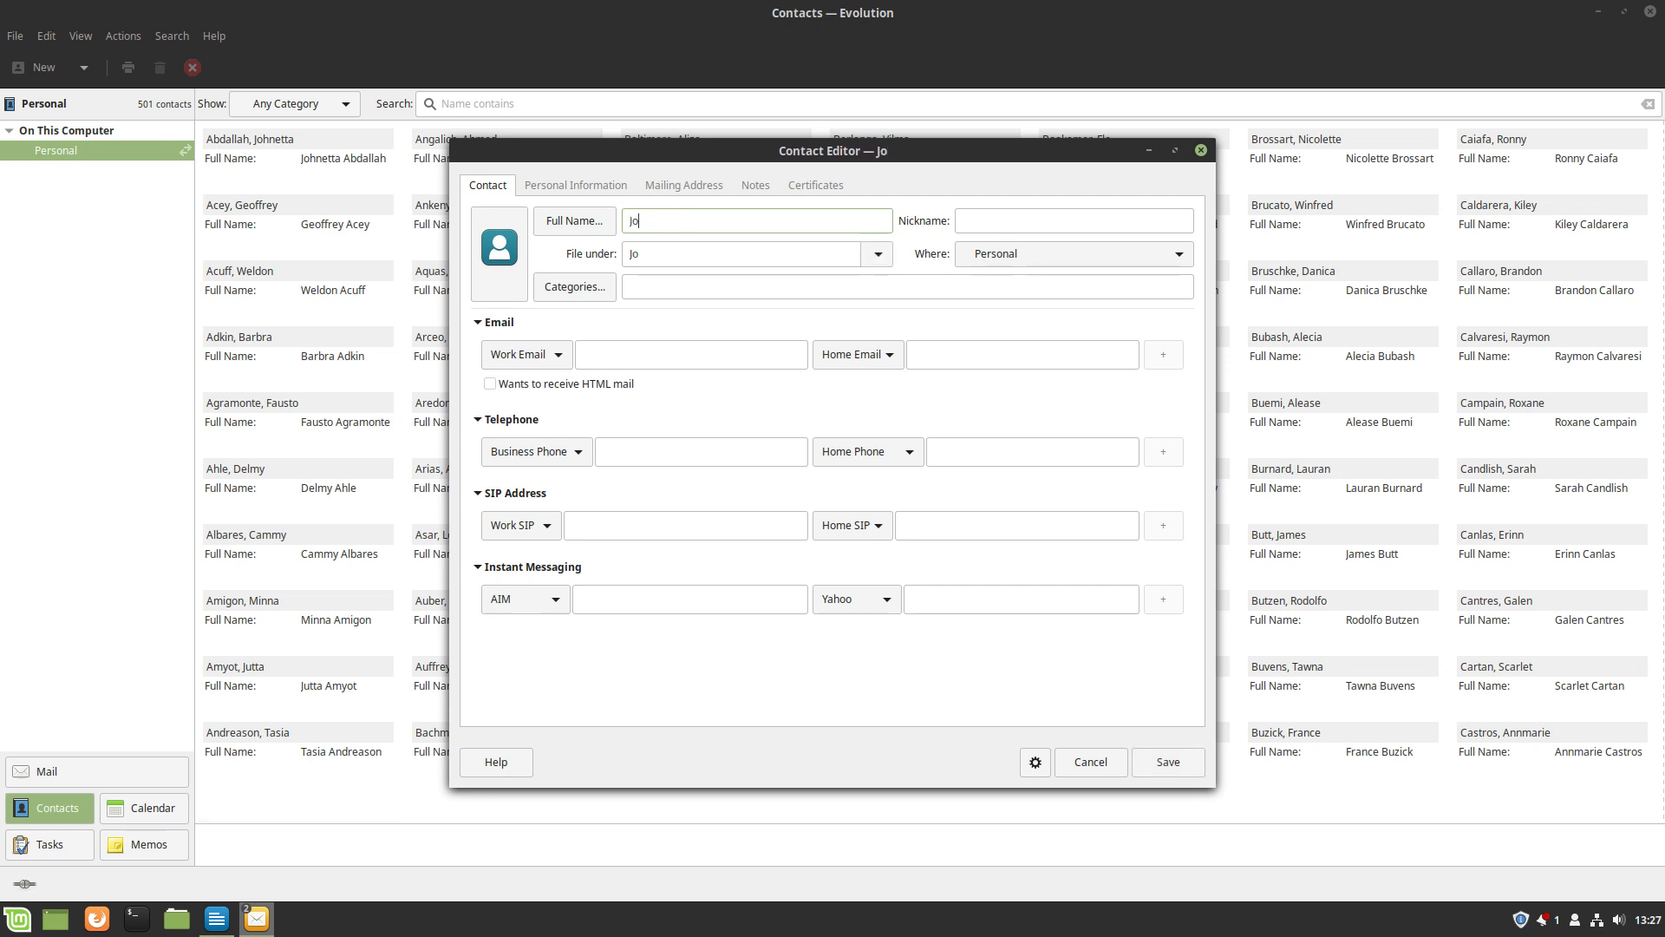
pyautogui.write('Alla Ba')
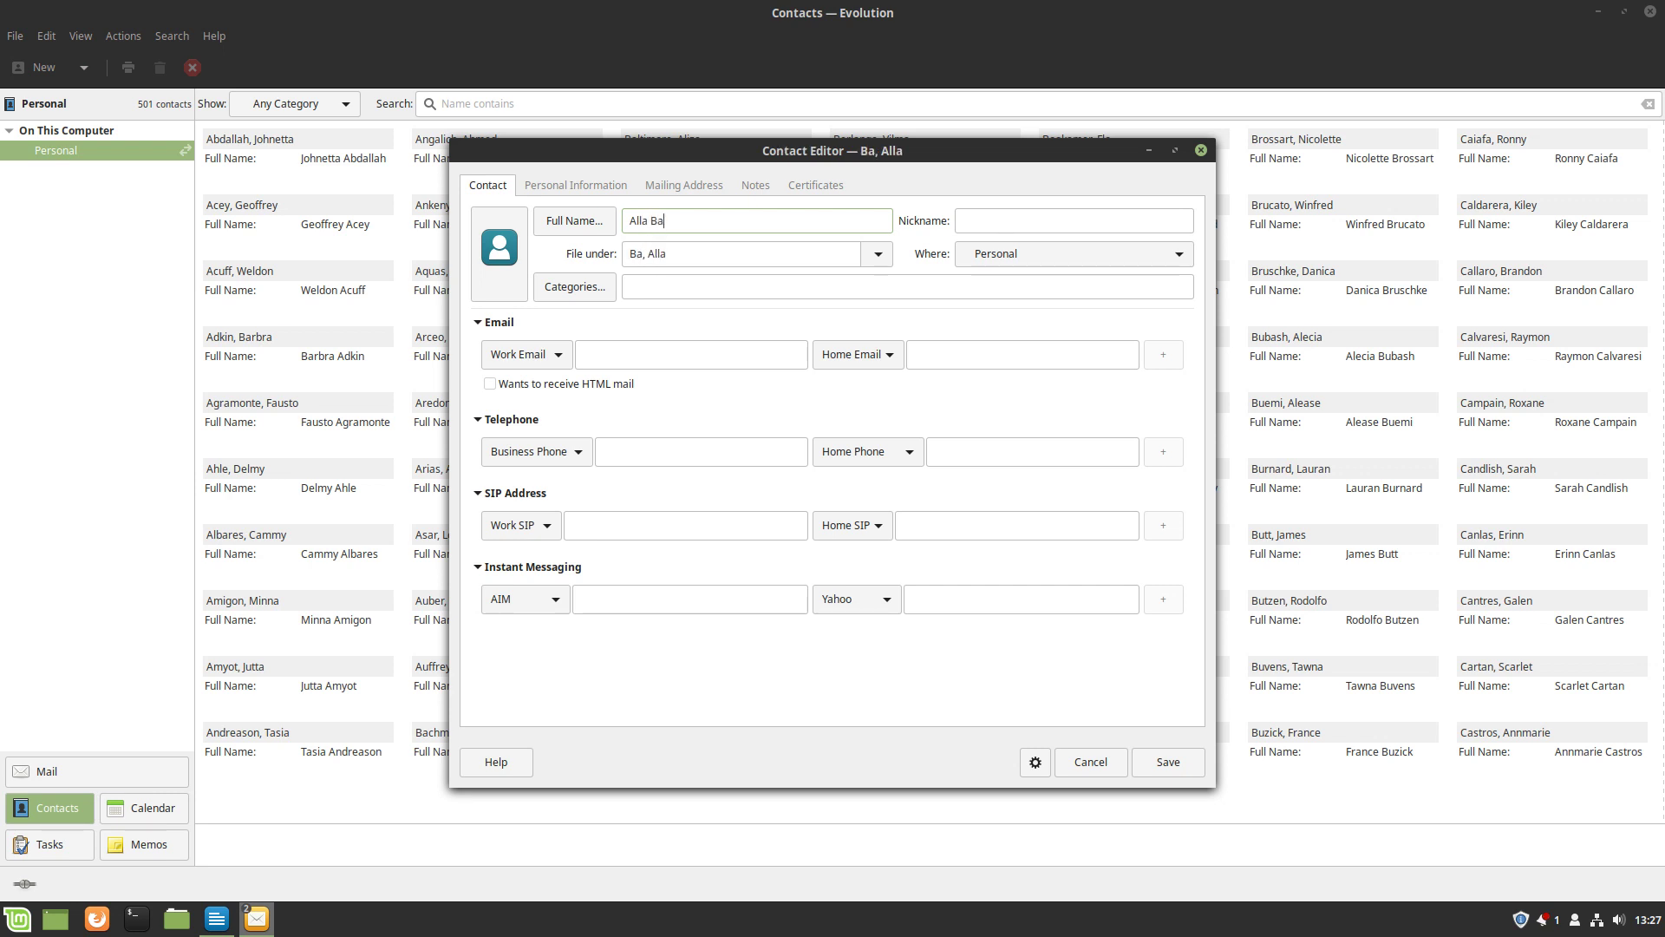
pyautogui.write('ba')
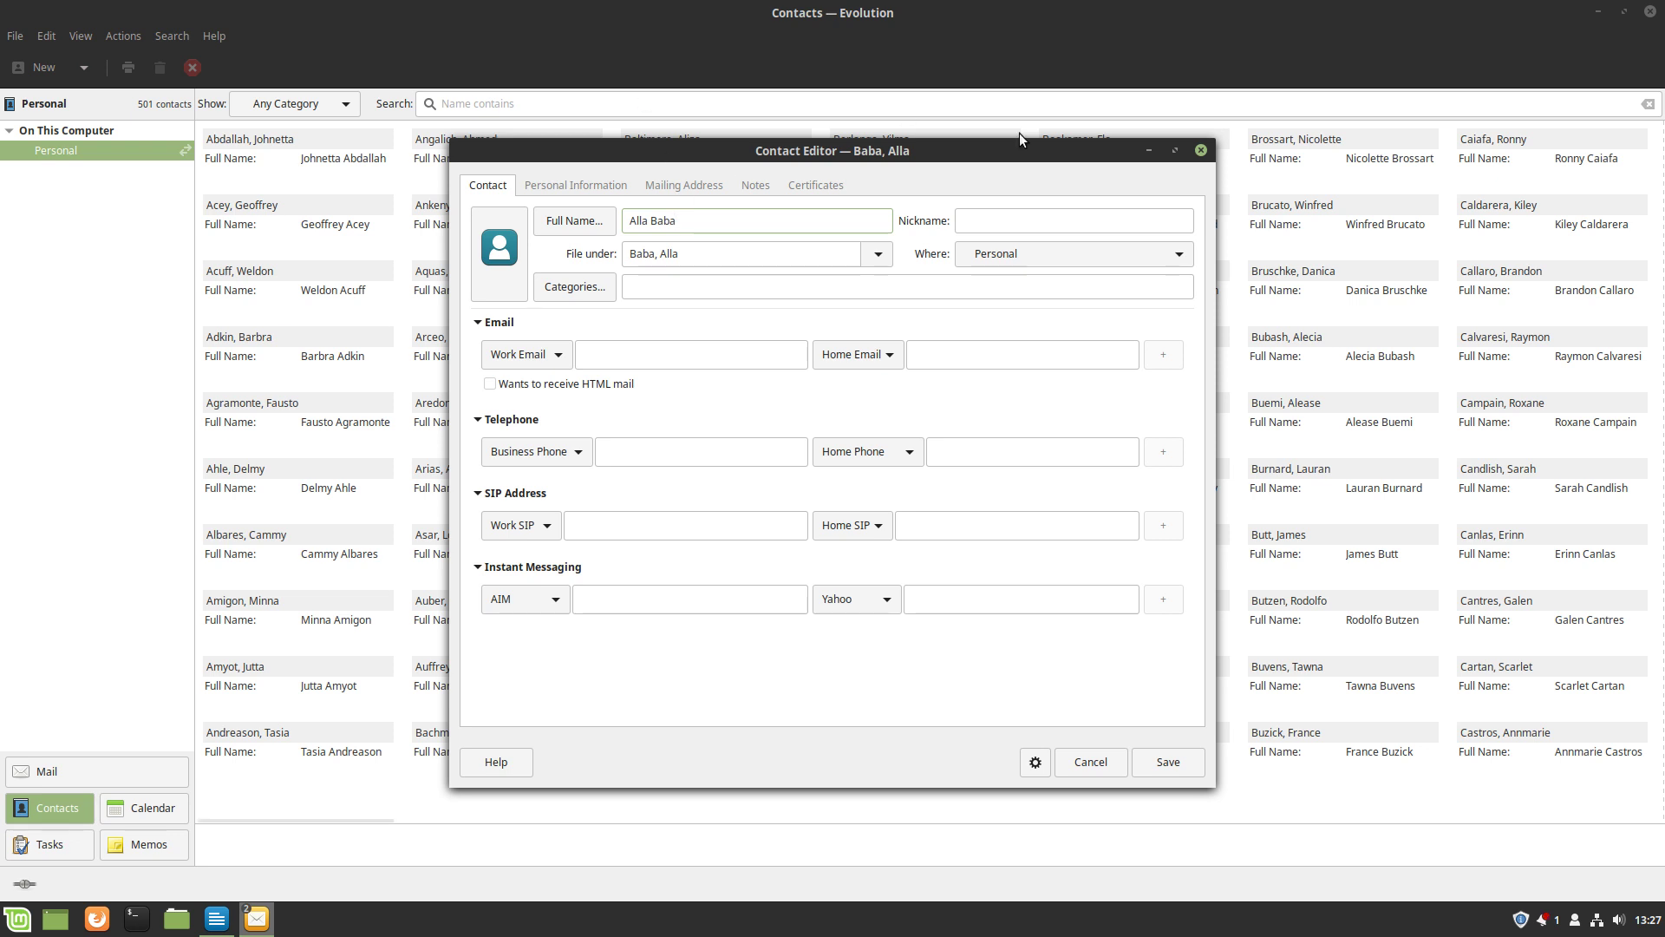
# - Fill in the new contact's home street address, city, zip code and state, and save the contact
pyautogui.click(675, 187)
pyautogui.write('123 Elm street')
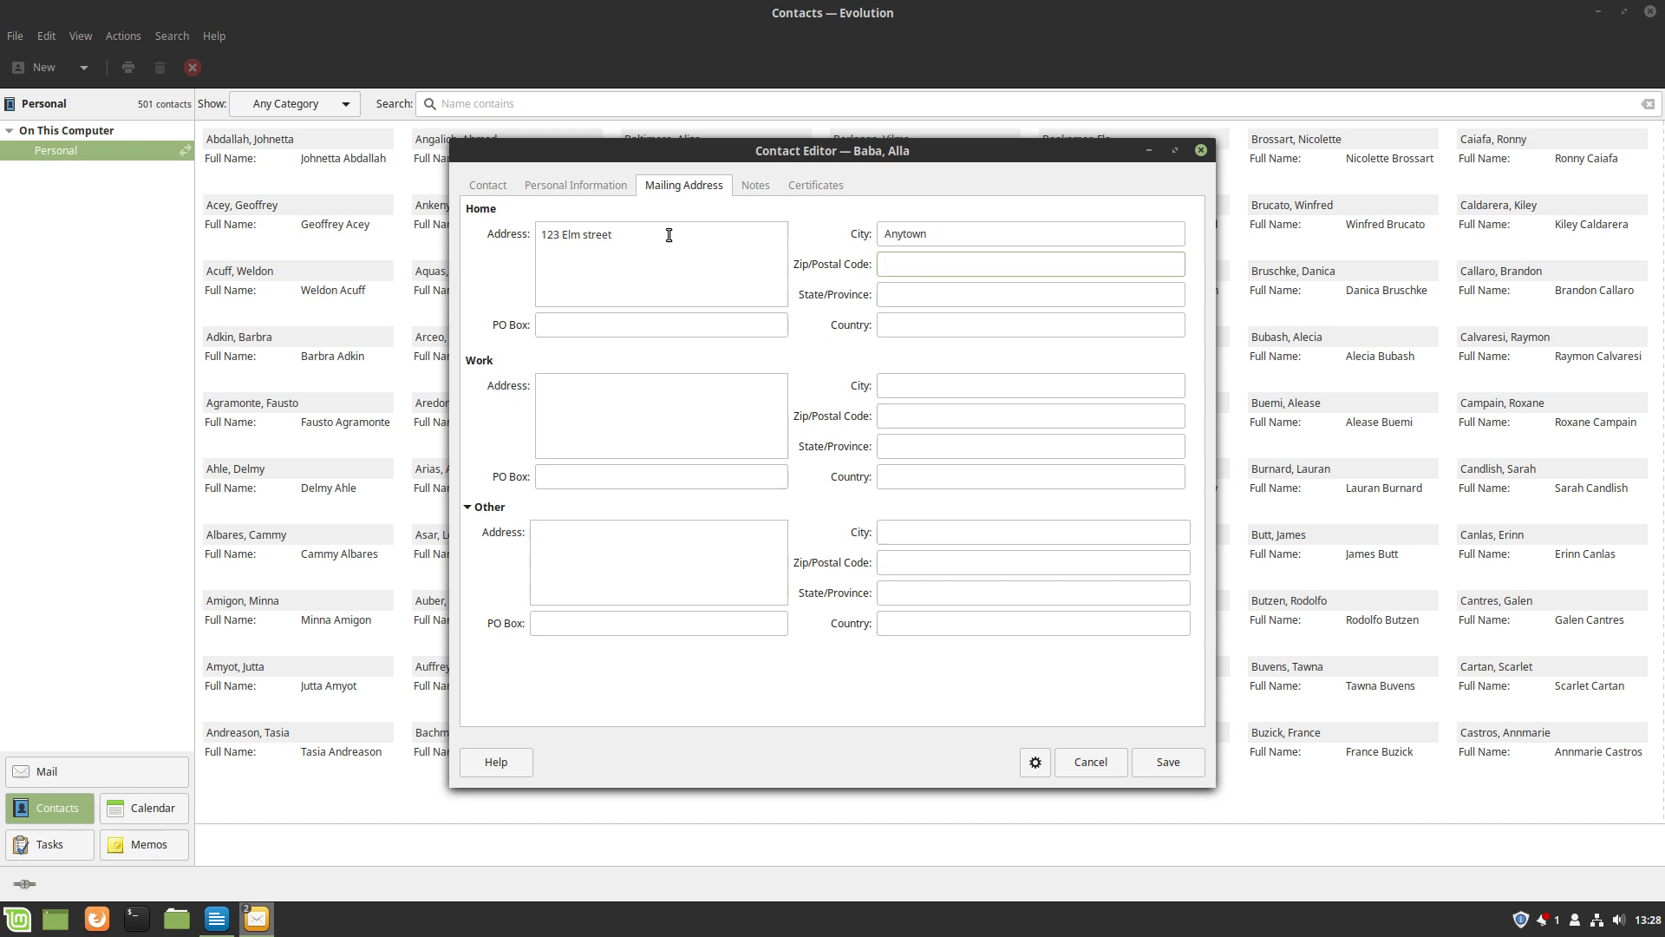
pyautogui.write('12345')
pyautogui.click(1167, 762)
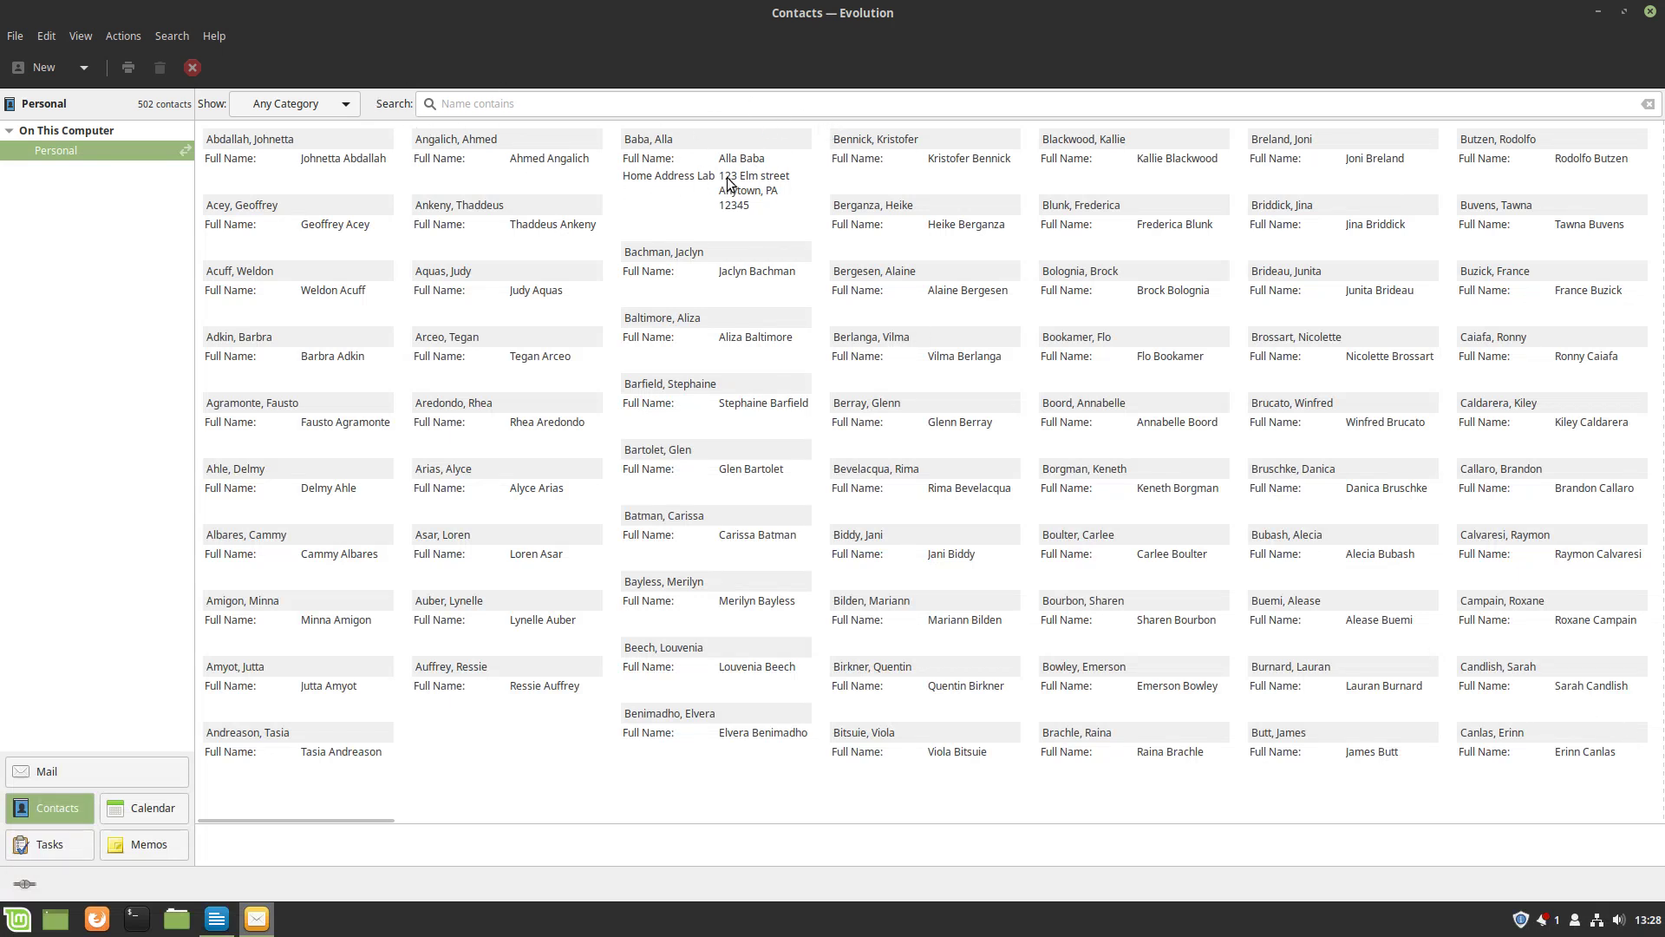
# - Open the first contact in the column next to the new one, examine its mailing address, and close it unchanged
pyautogui.click(855, 164)
pyautogui.press('Return')
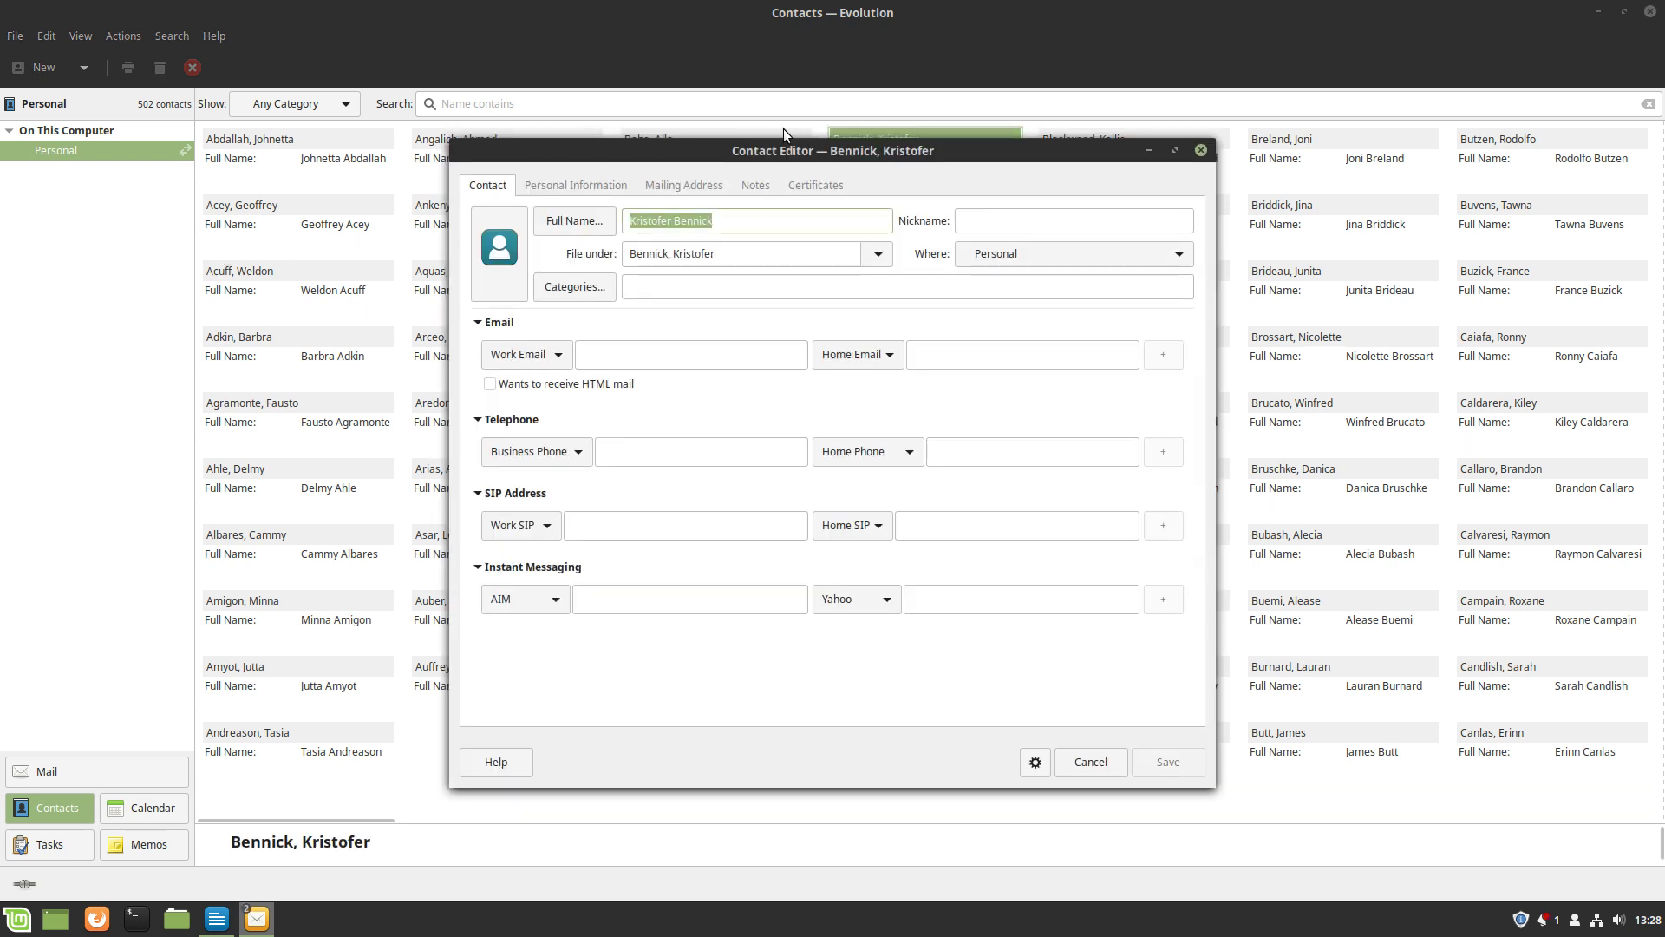
pyautogui.click(709, 176)
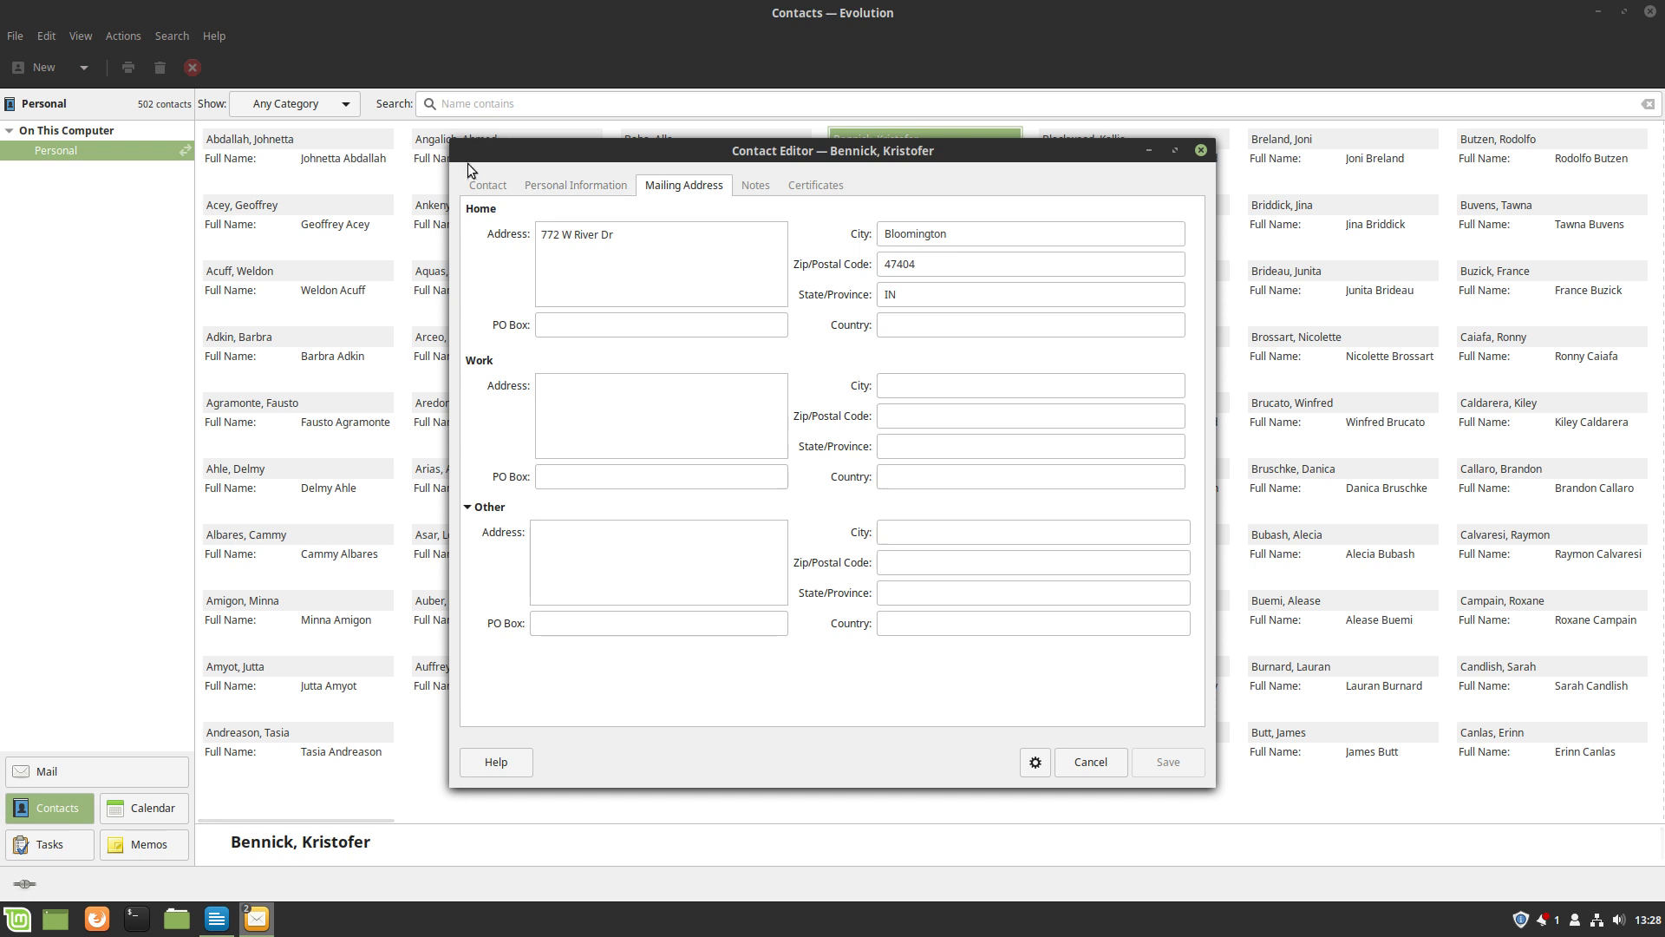
pyautogui.click(1201, 150)
# - Open the newly added contact, examine its home mailing address for comparison, and close it along with Evolution
pyautogui.click(754, 155)
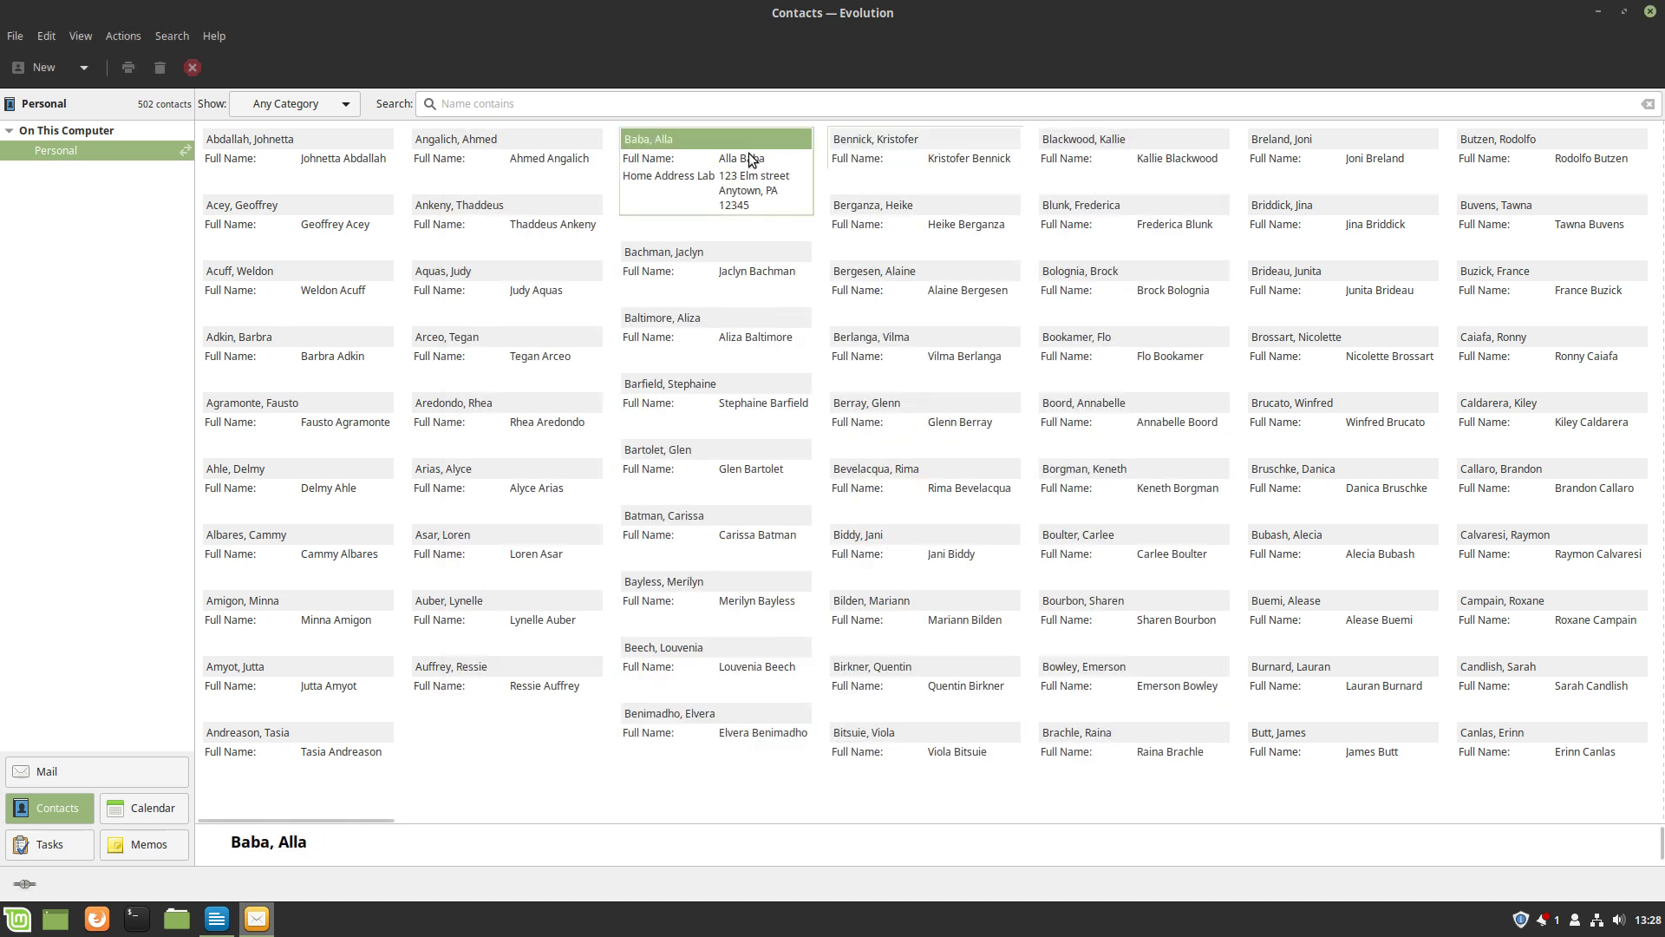
pyautogui.press('Return')
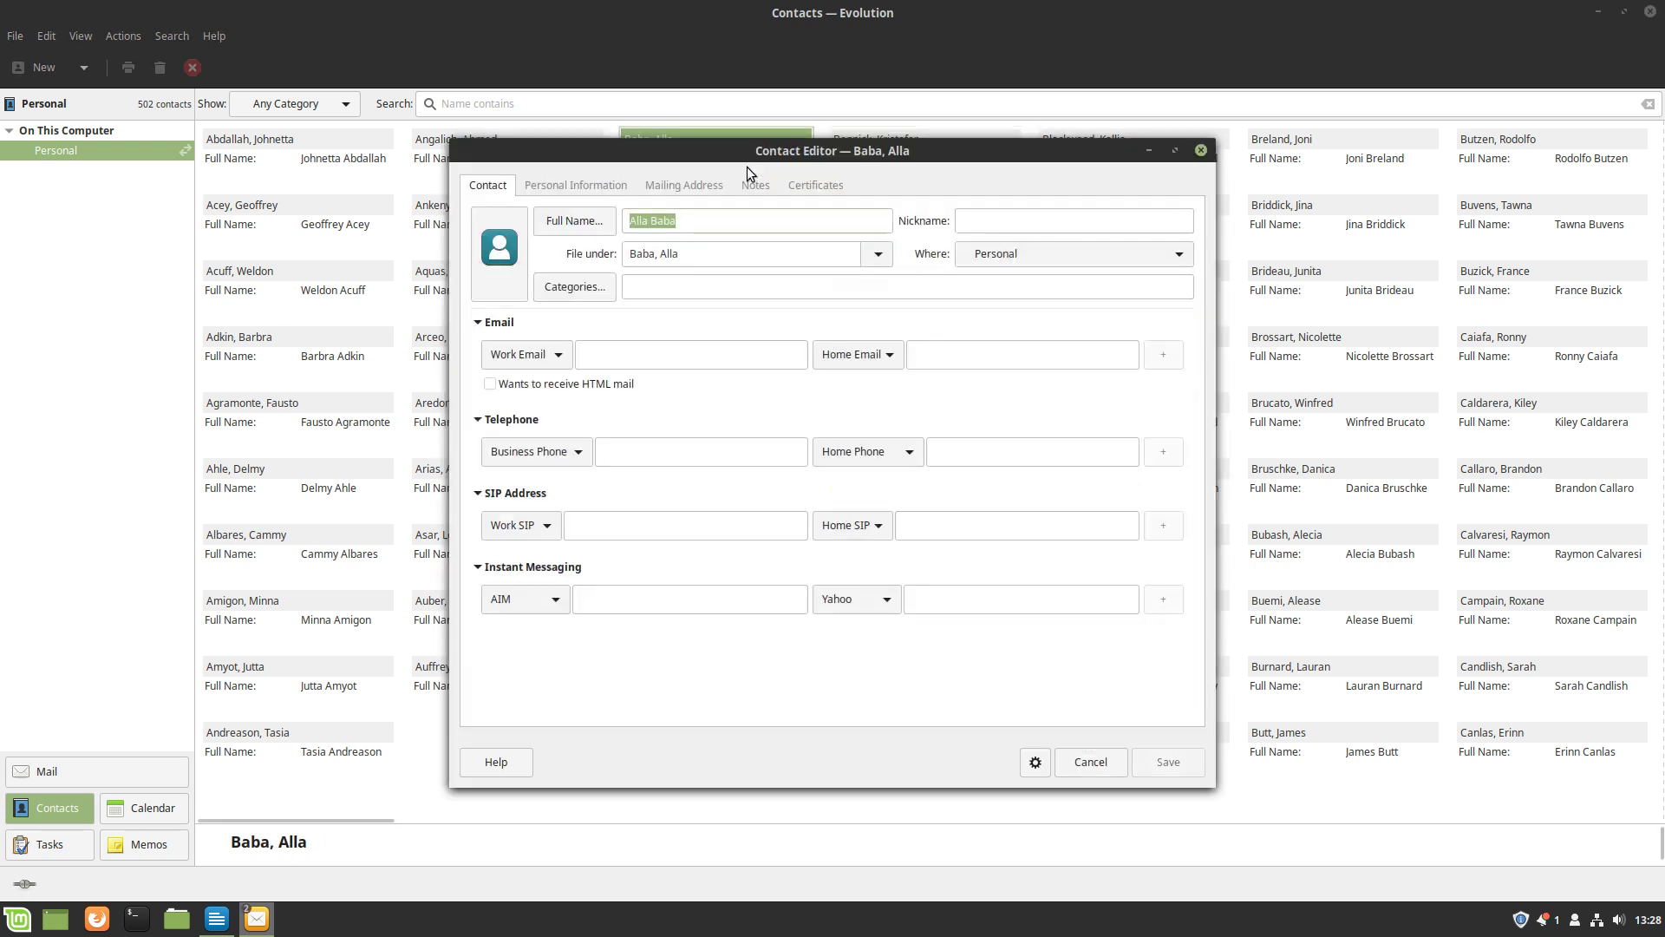
pyautogui.click(617, 185)
pyautogui.click(675, 187)
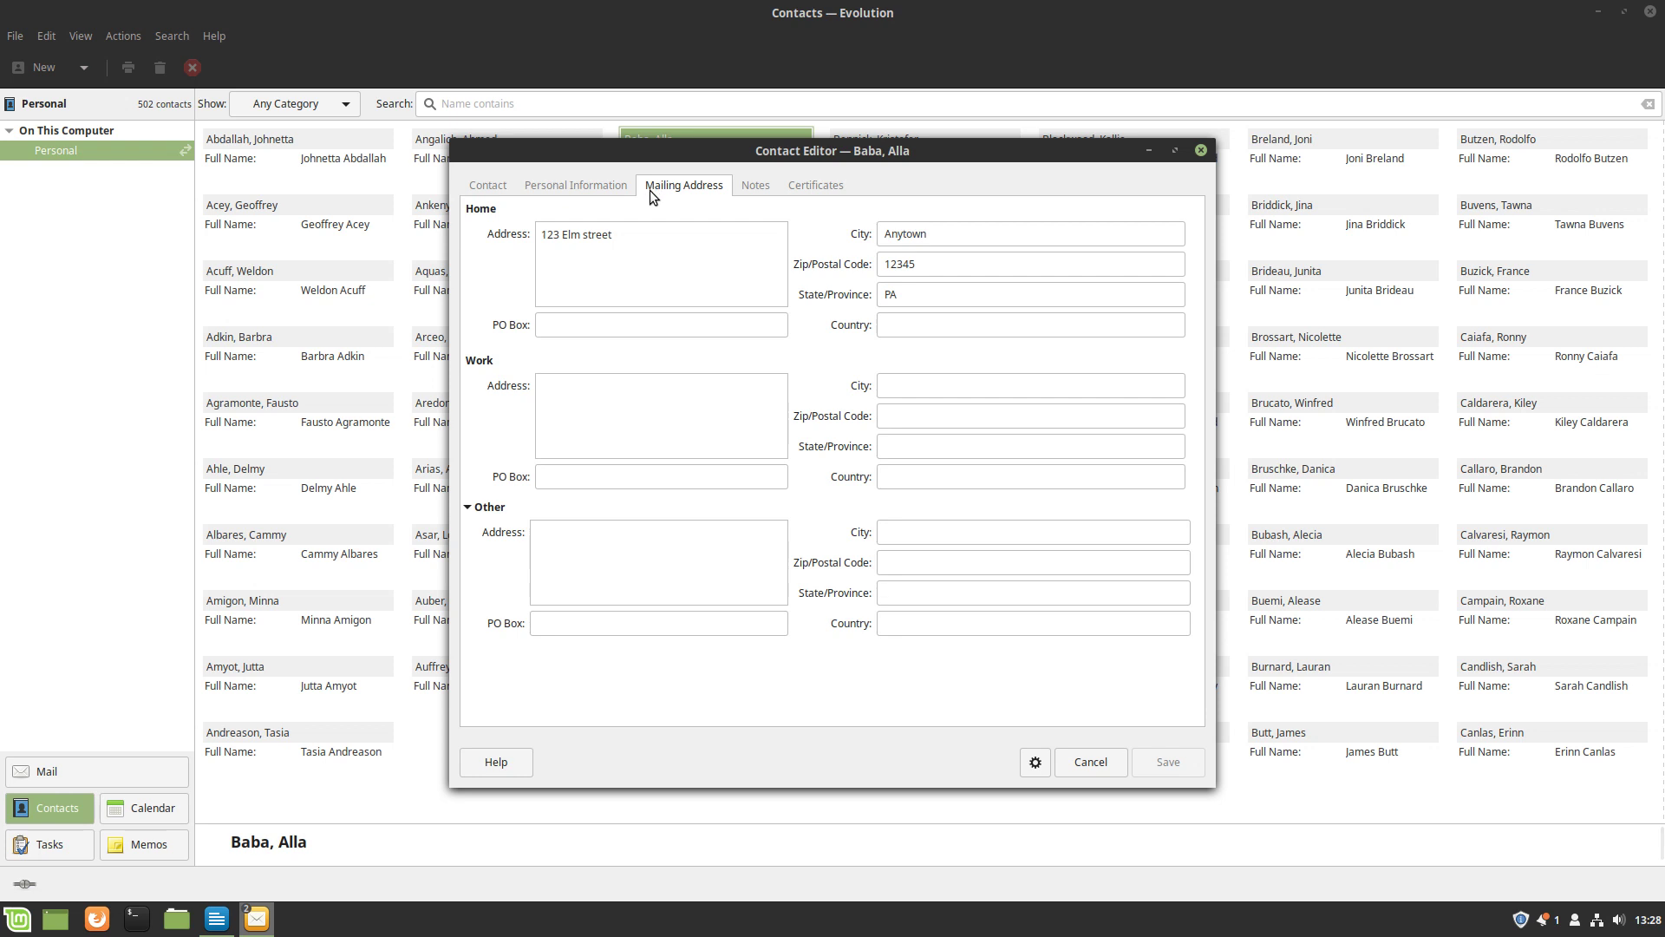
pyautogui.click(1096, 766)
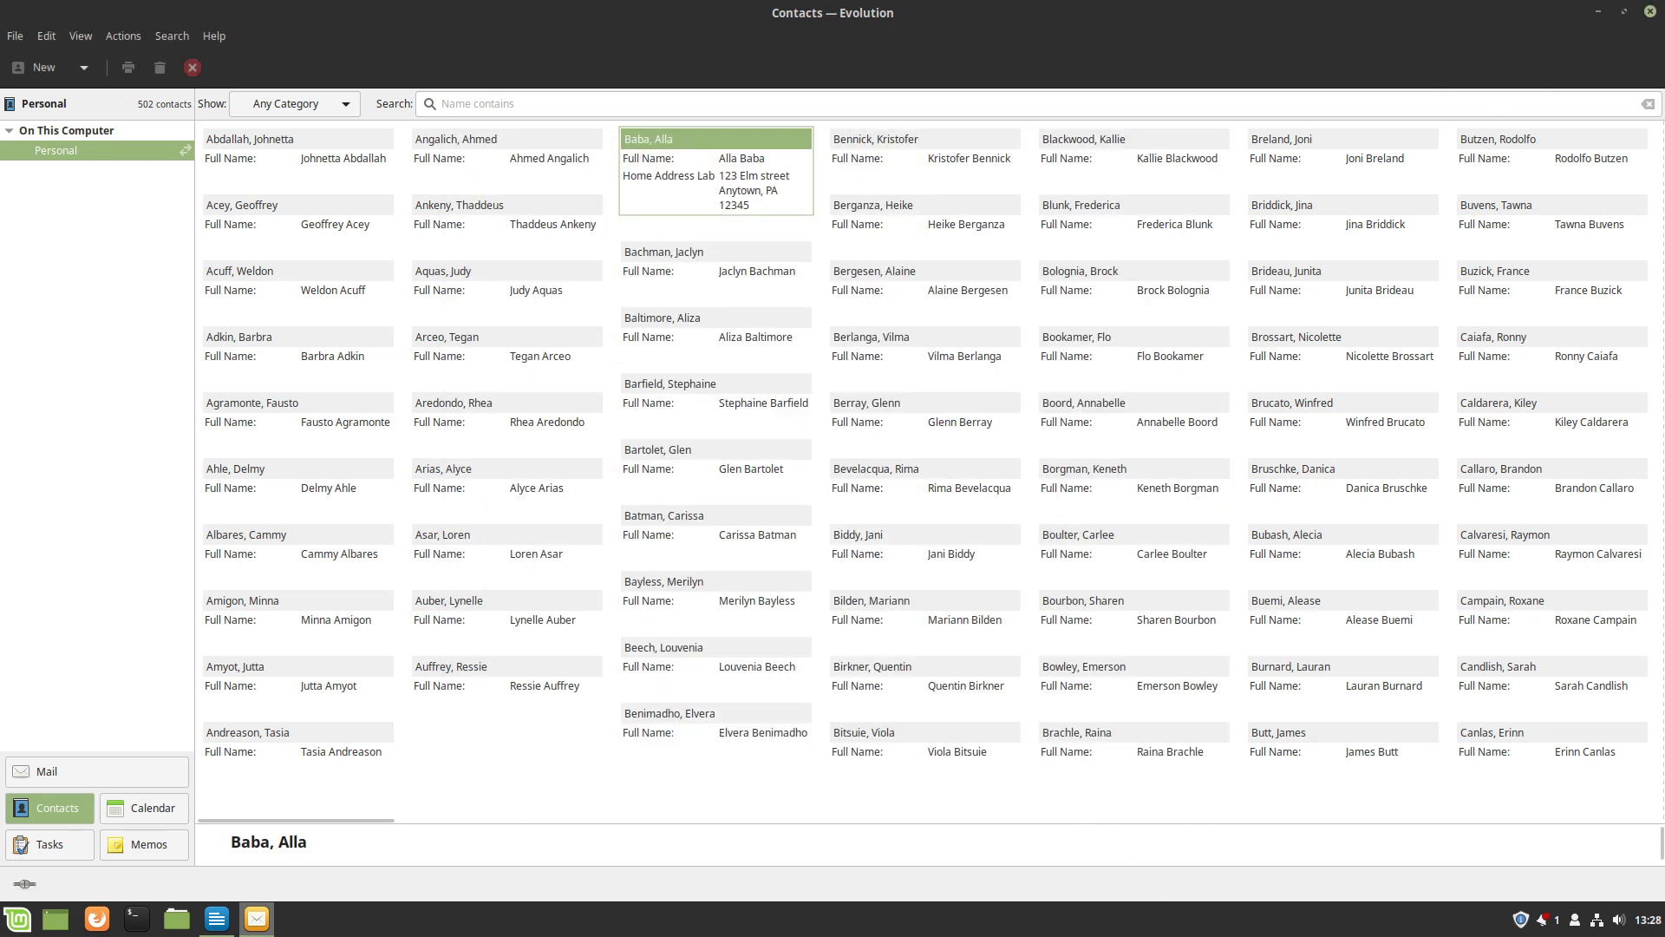
pyautogui.click(1651, 12)
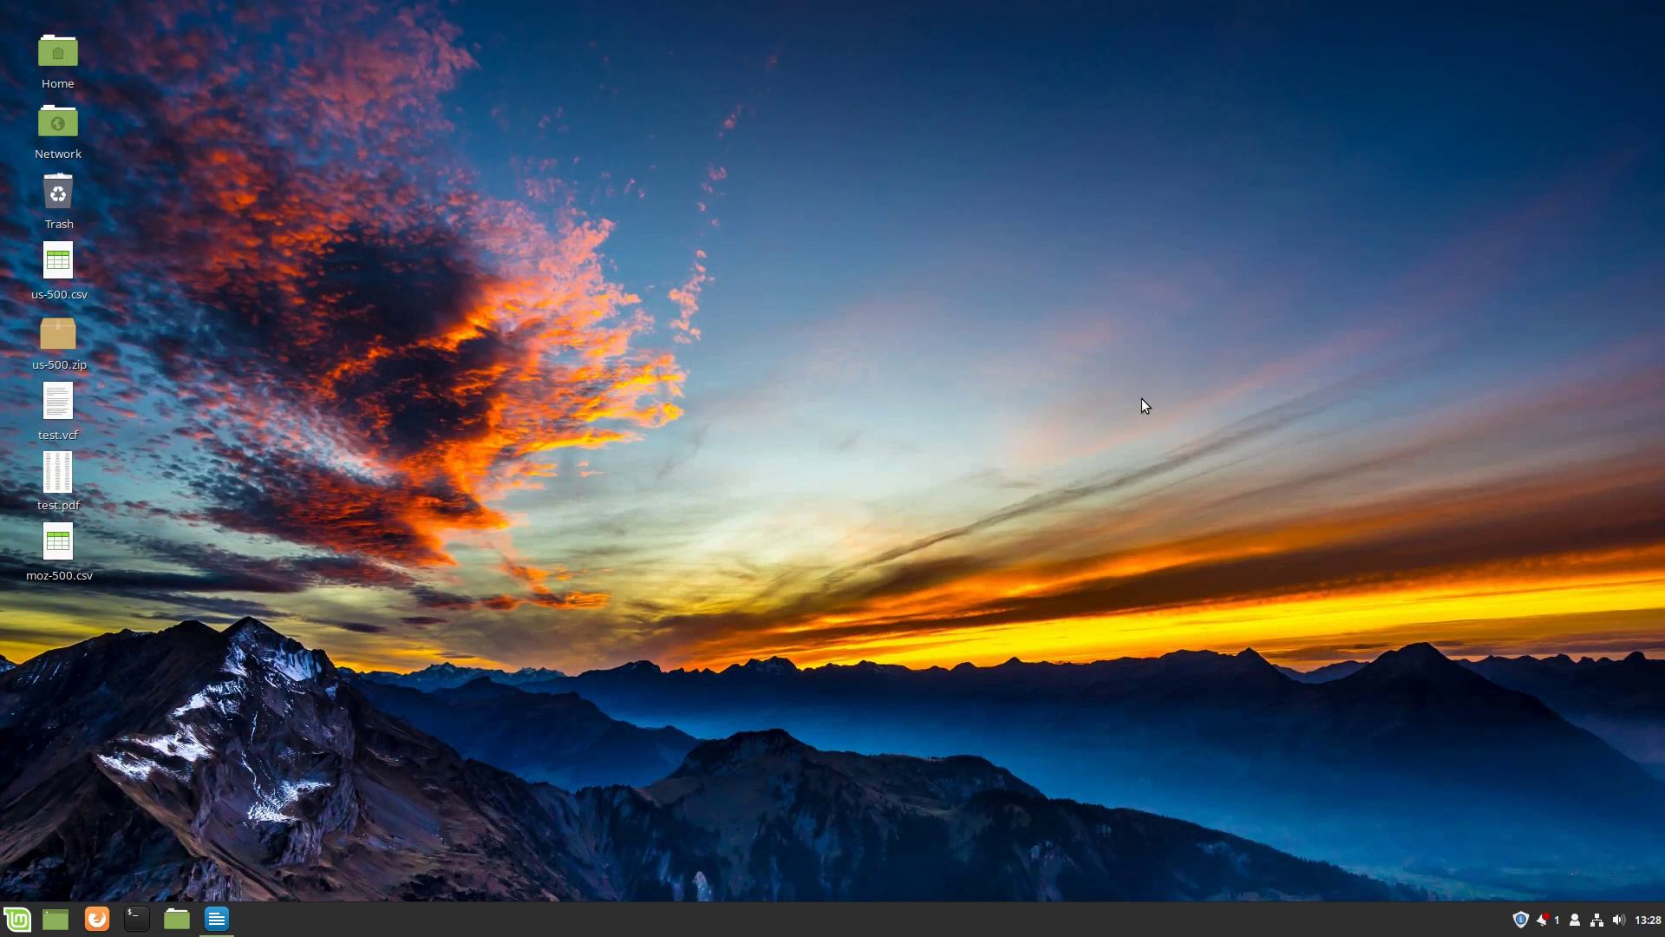
# - Switch to LibreOffice and close the untitled label document without saving its changes
pyautogui.press('super')
pyautogui.write('lib')
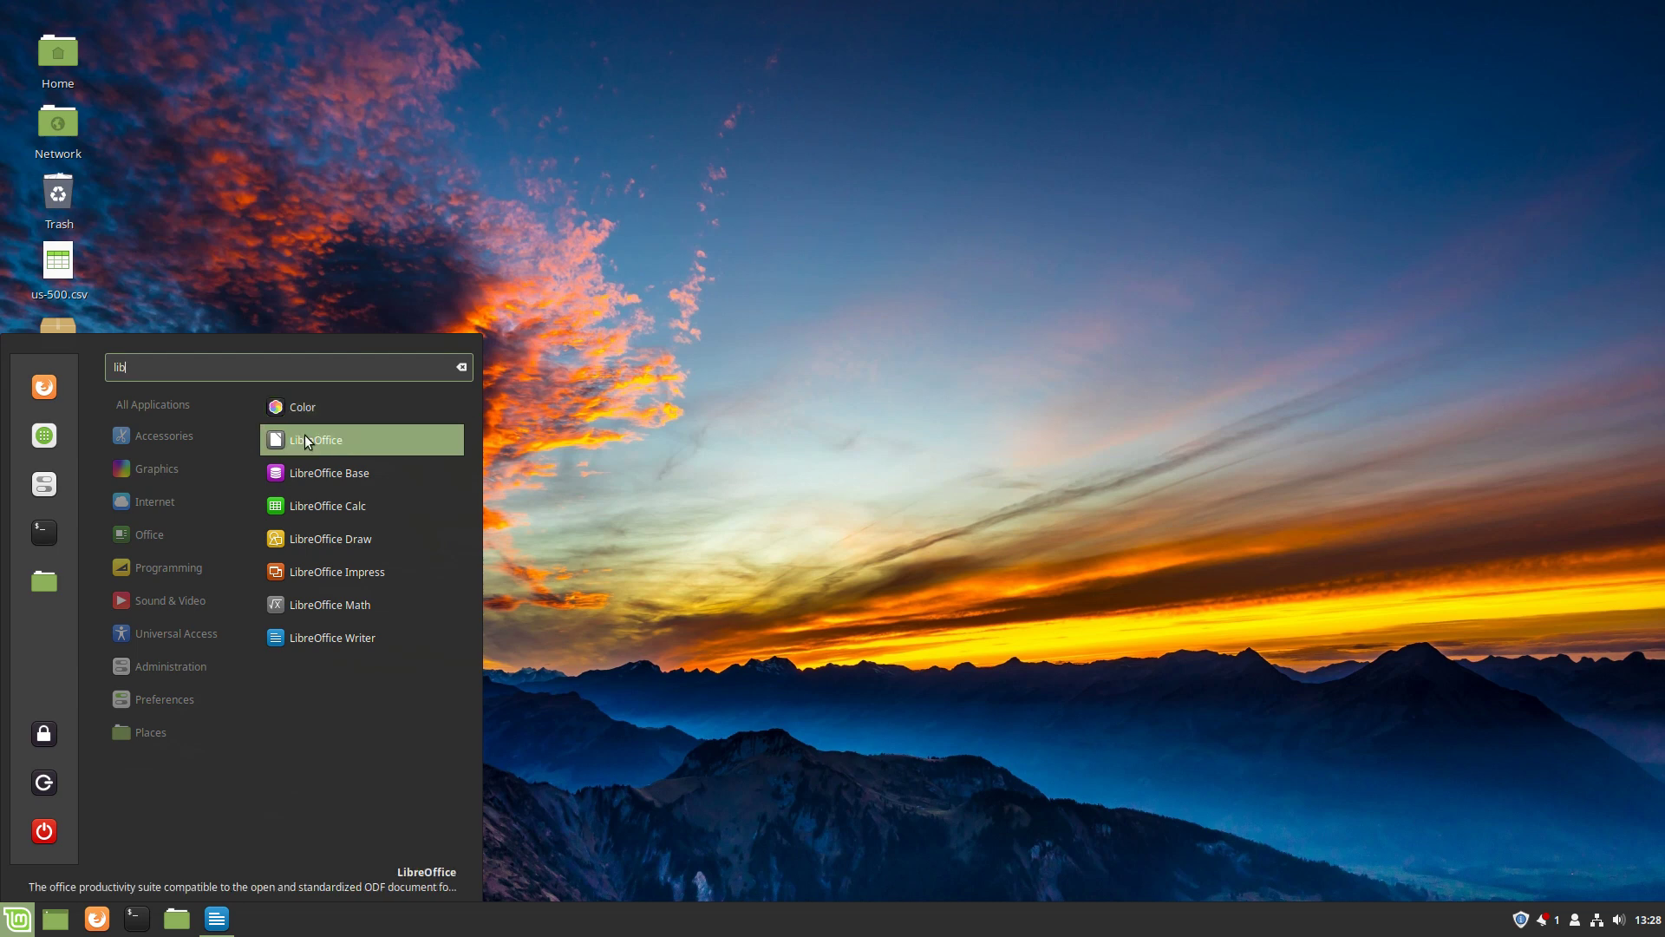
pyautogui.click(304, 435)
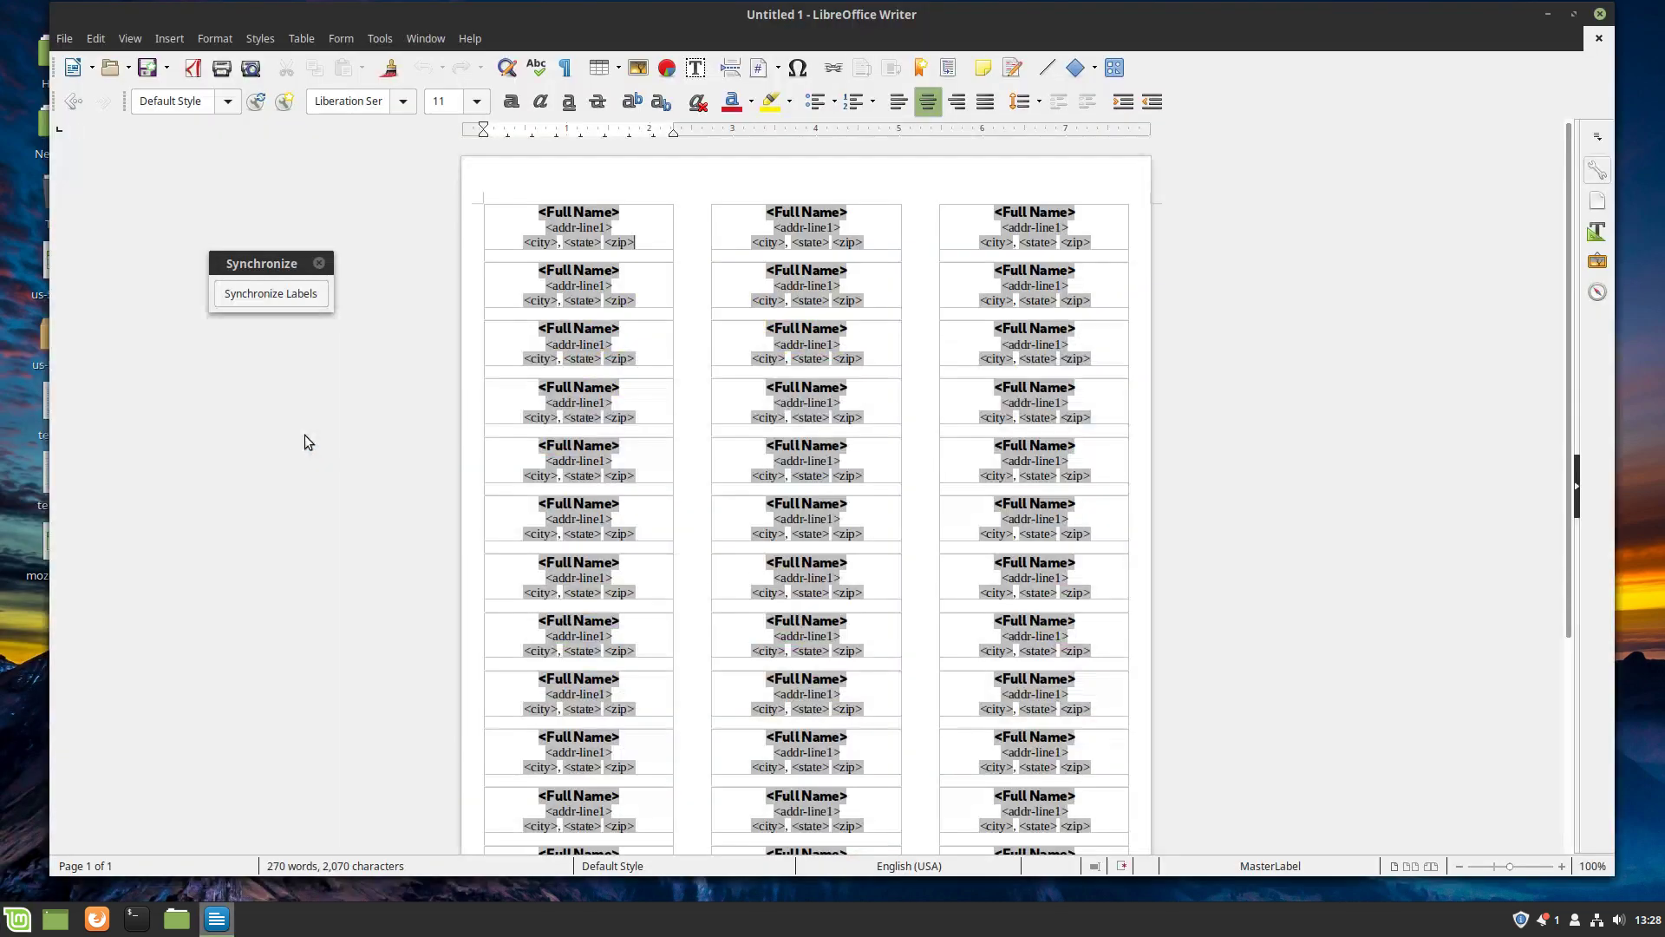
pyautogui.click(1600, 39)
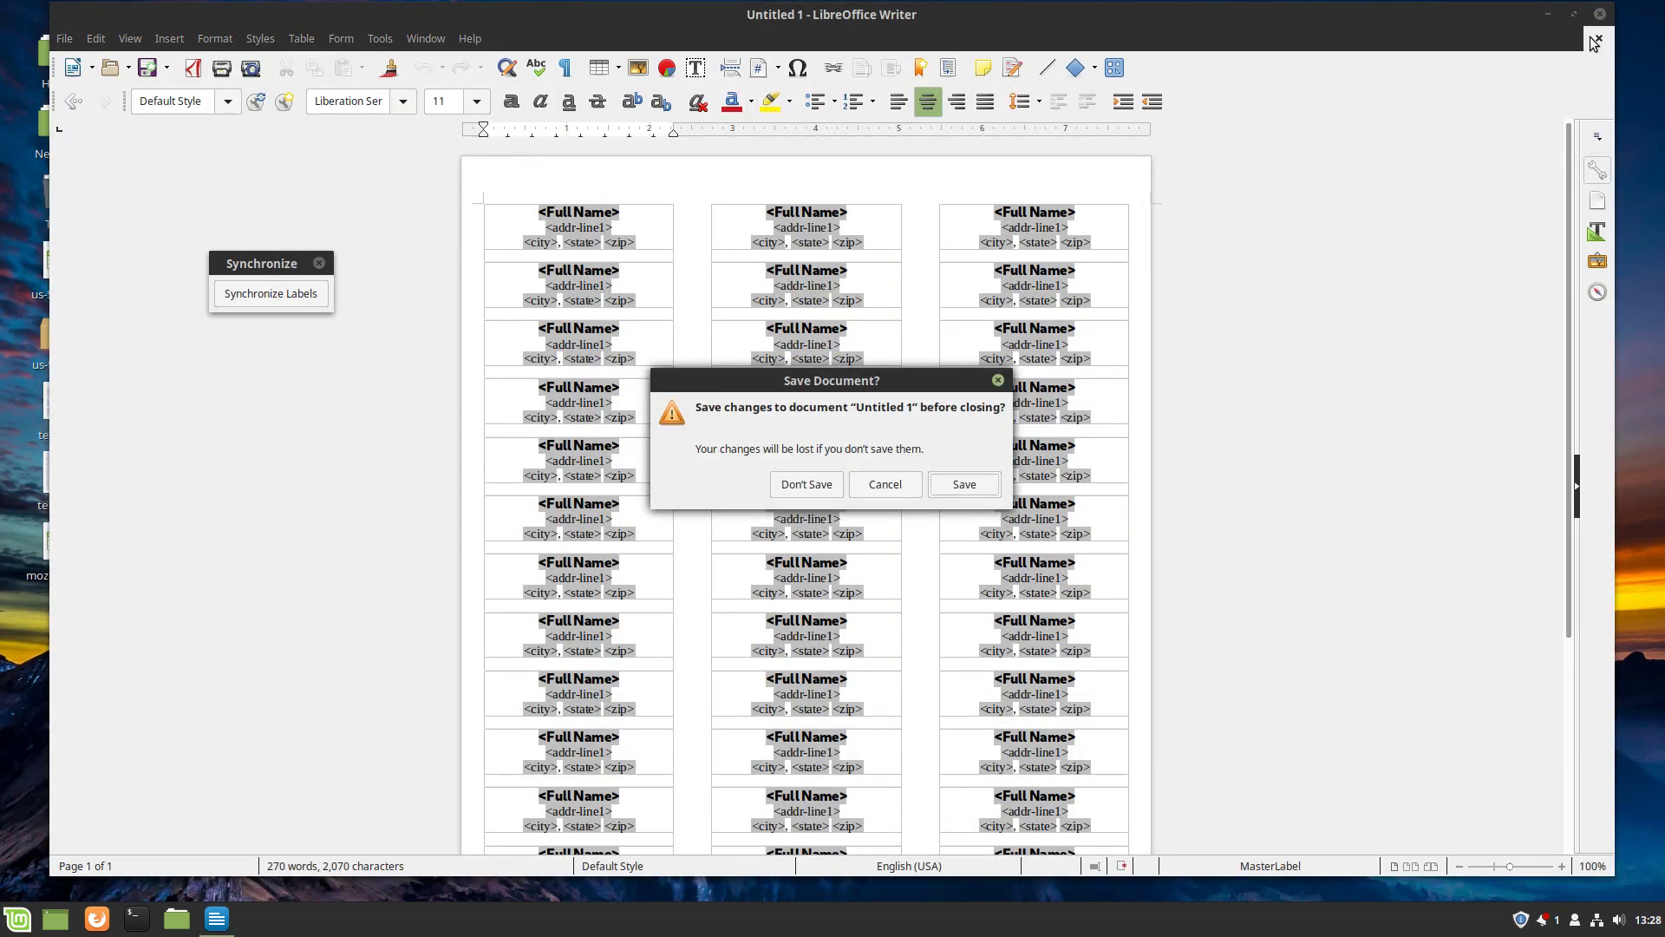
pyautogui.click(810, 491)
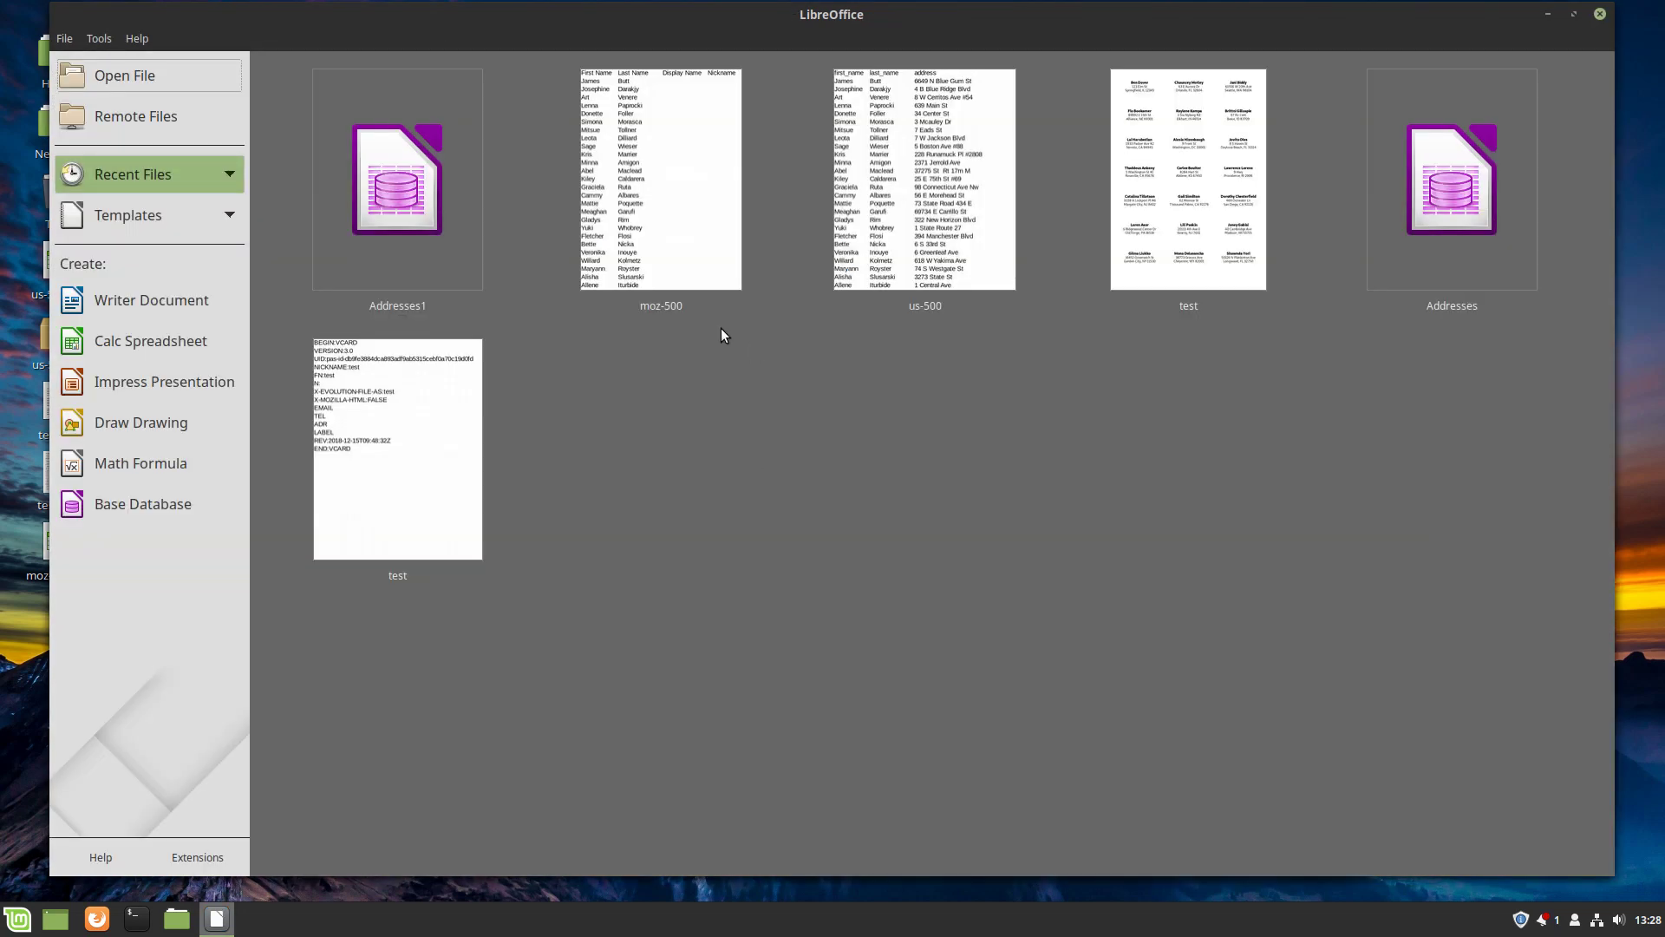
# - Create a new label document from the Addresses1 label text on the Avery A4 J8156 Address sheet
pyautogui.click(68, 39)
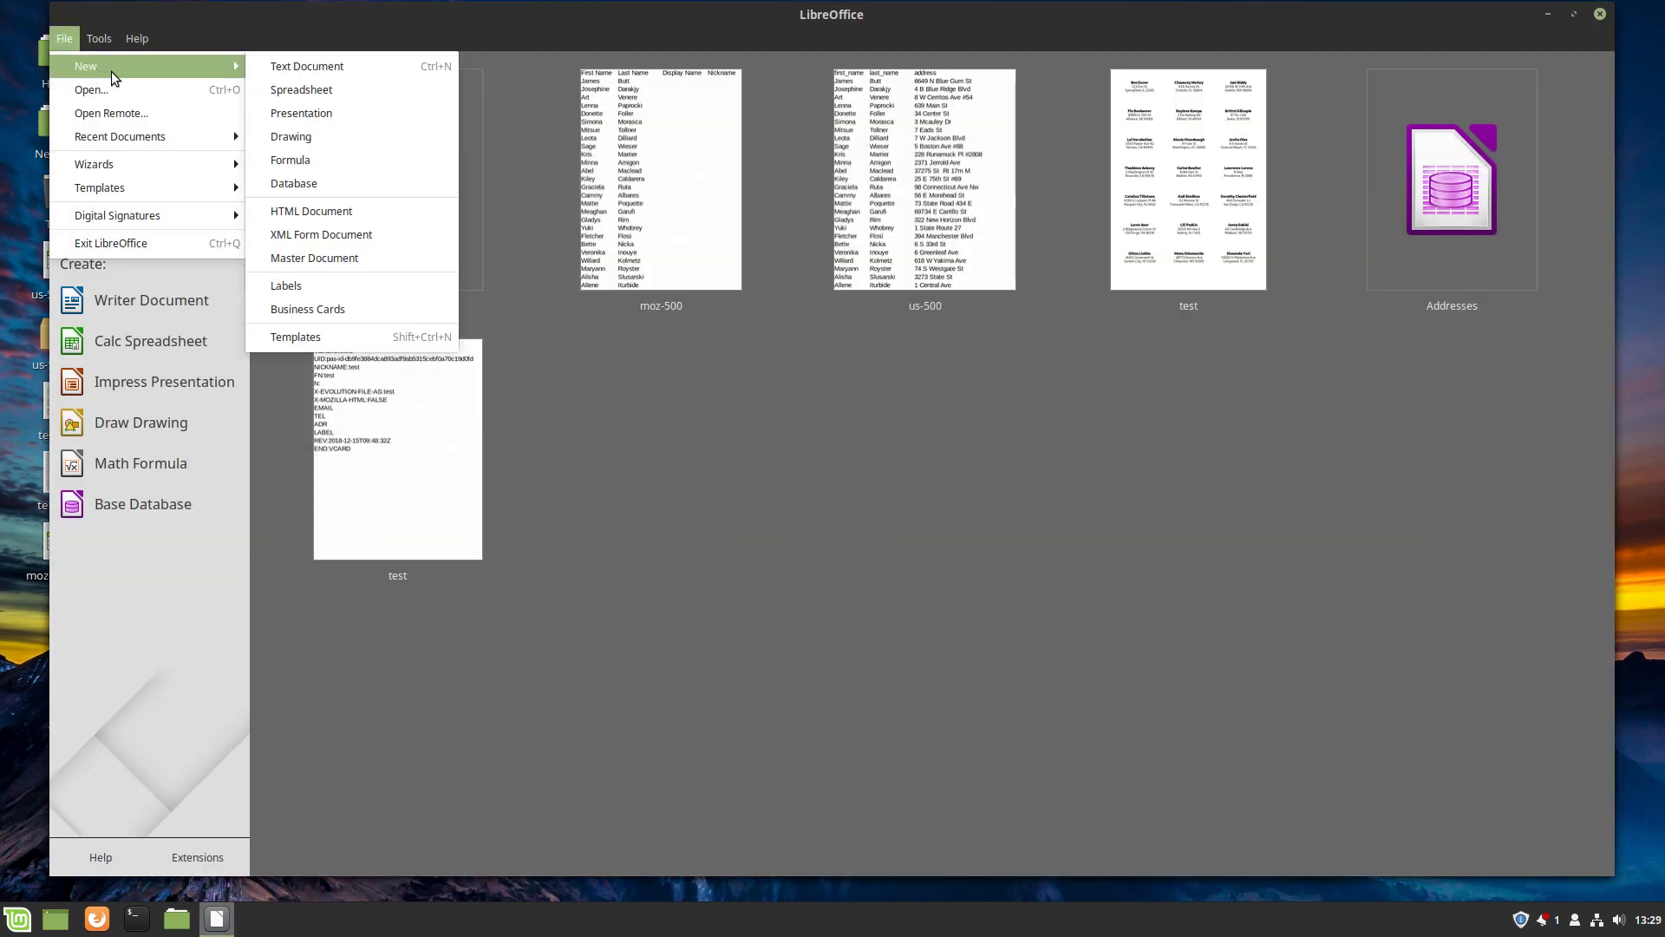
pyautogui.moveTo(186, 66)
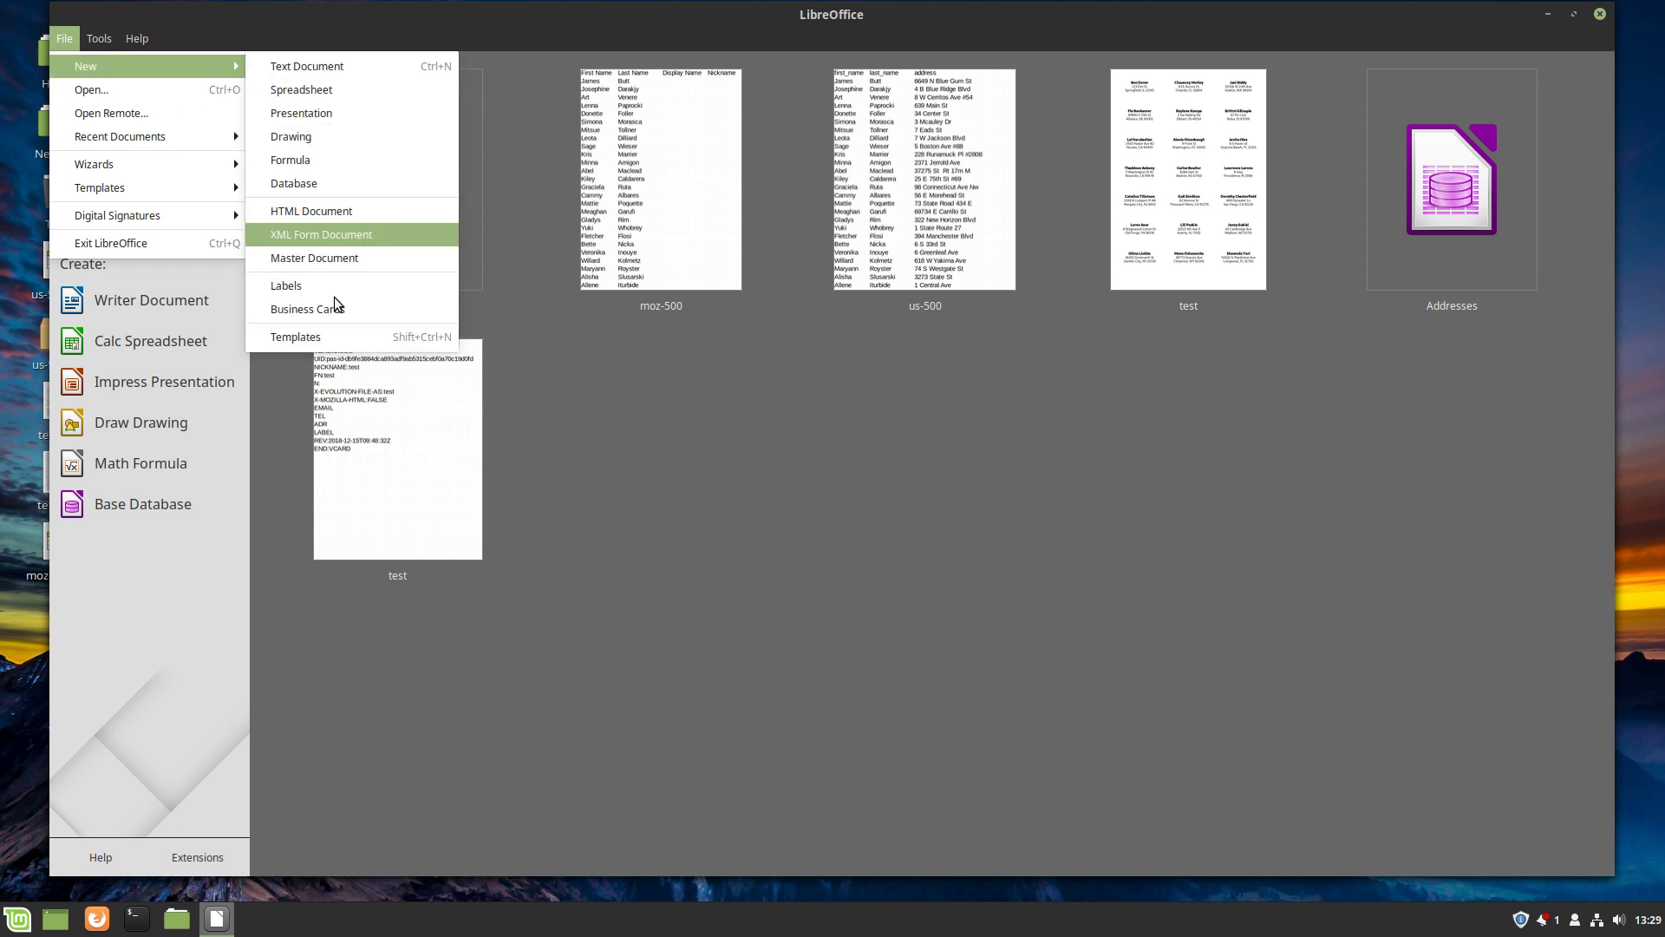
pyautogui.click(319, 289)
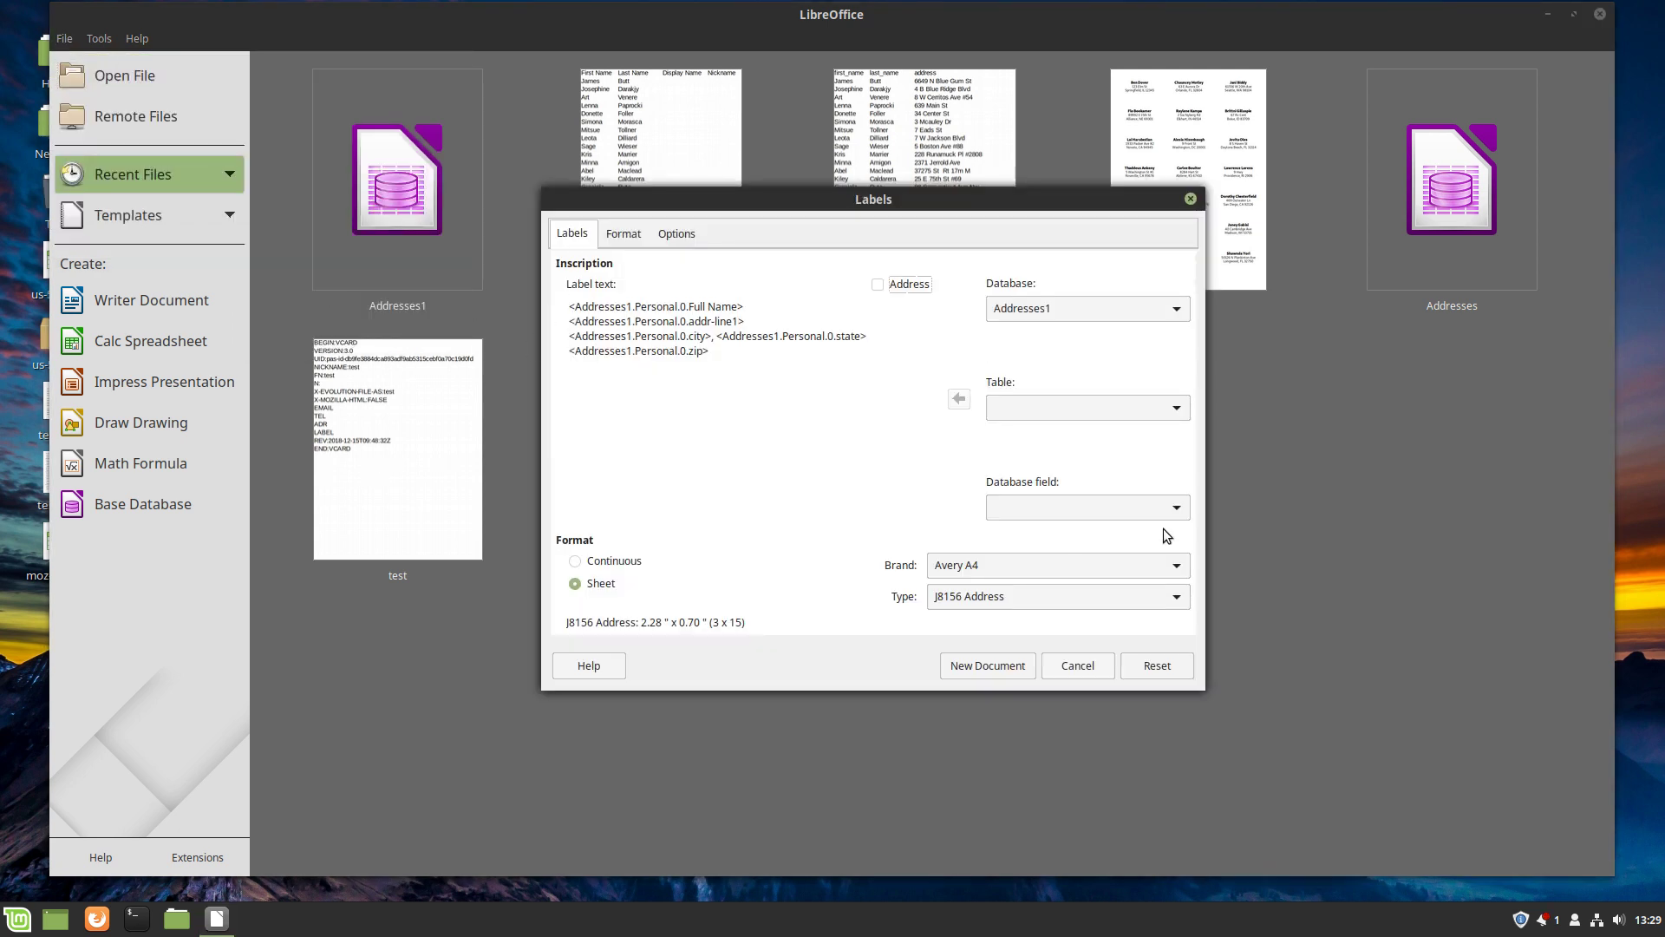
pyautogui.click(998, 666)
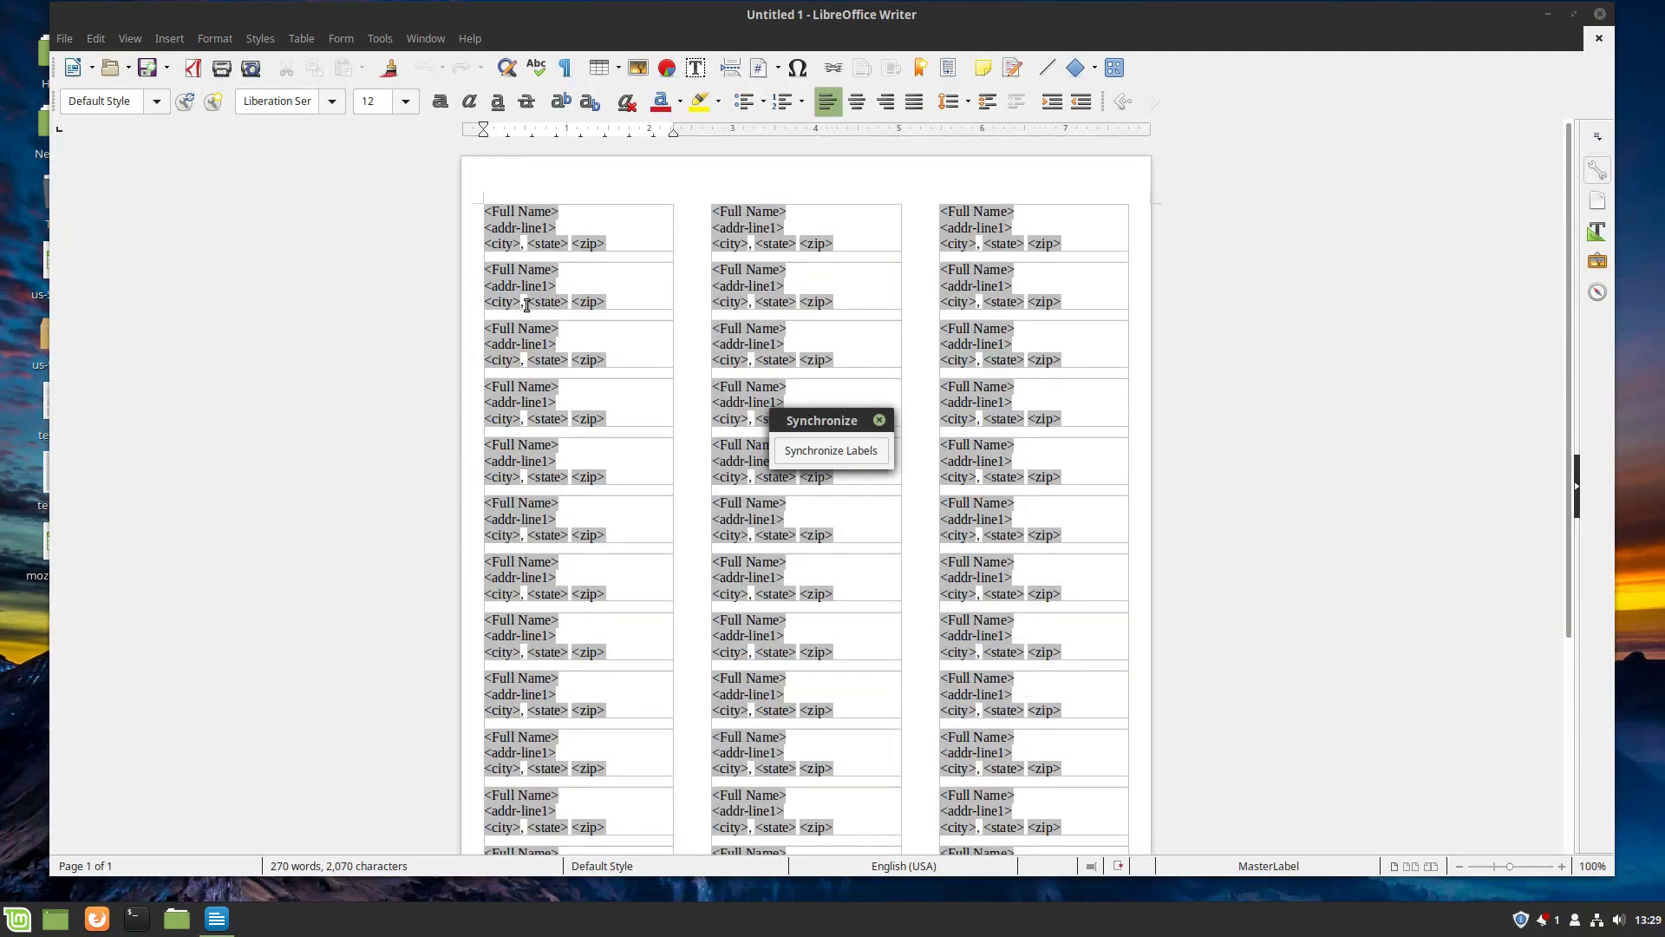
# - Print the labels as a form letter, merging all records to a file that replaces test.pdf on the Desktop
pyautogui.click(222, 69)
pyautogui.click(980, 467)
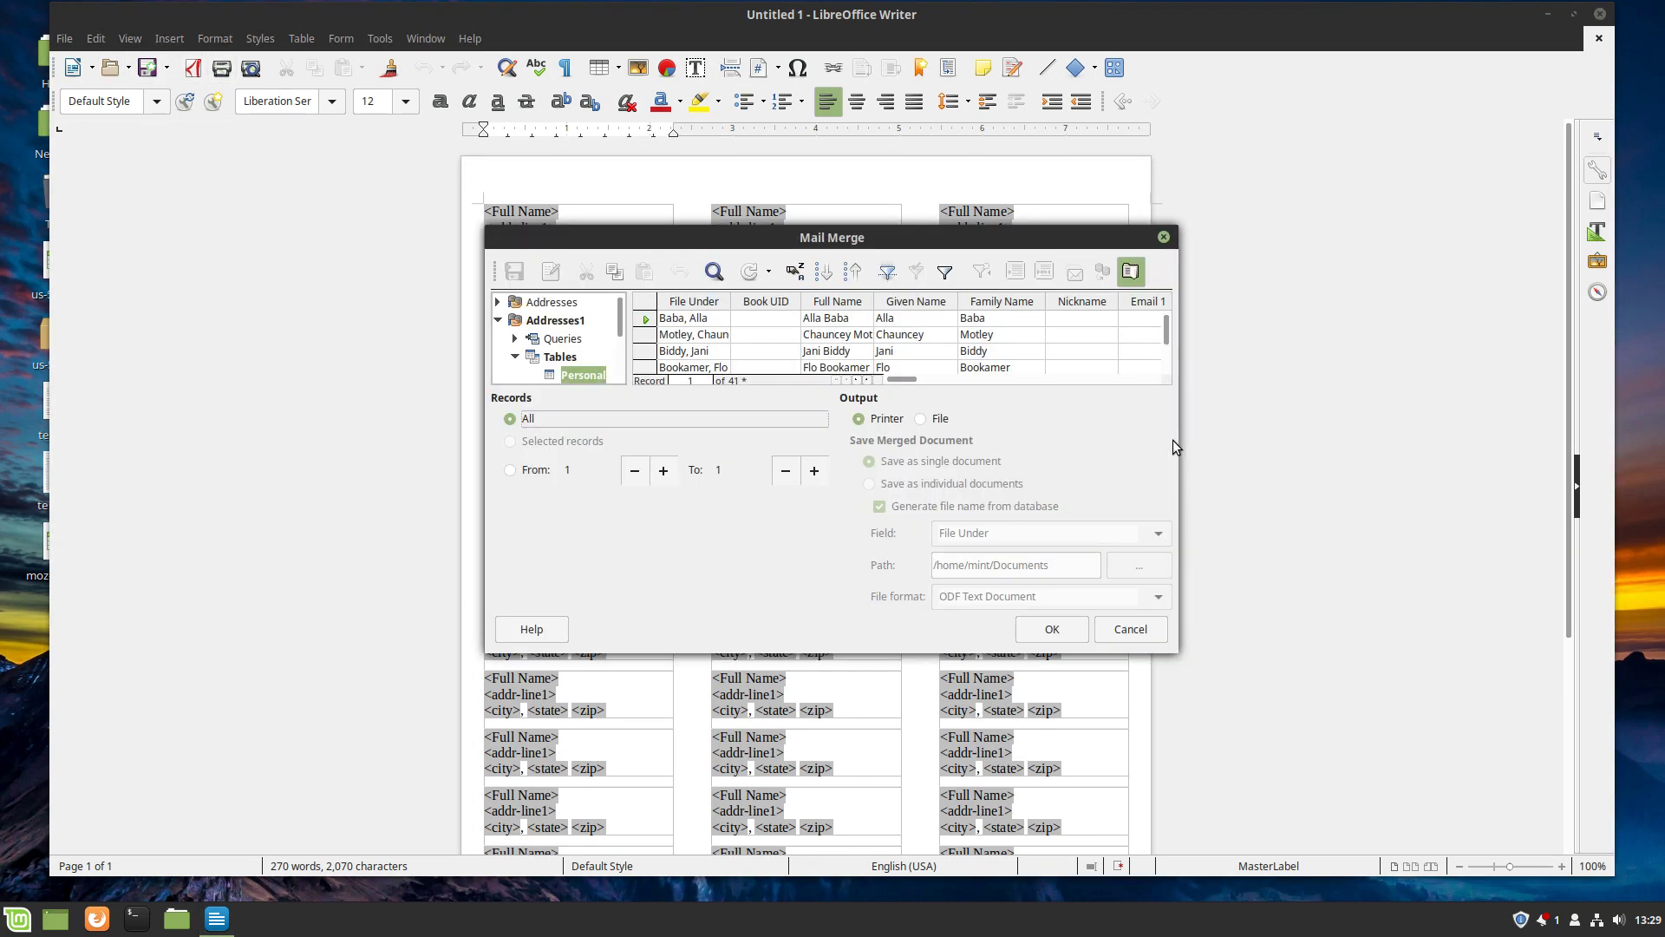
pyautogui.click(939, 419)
pyautogui.click(1052, 628)
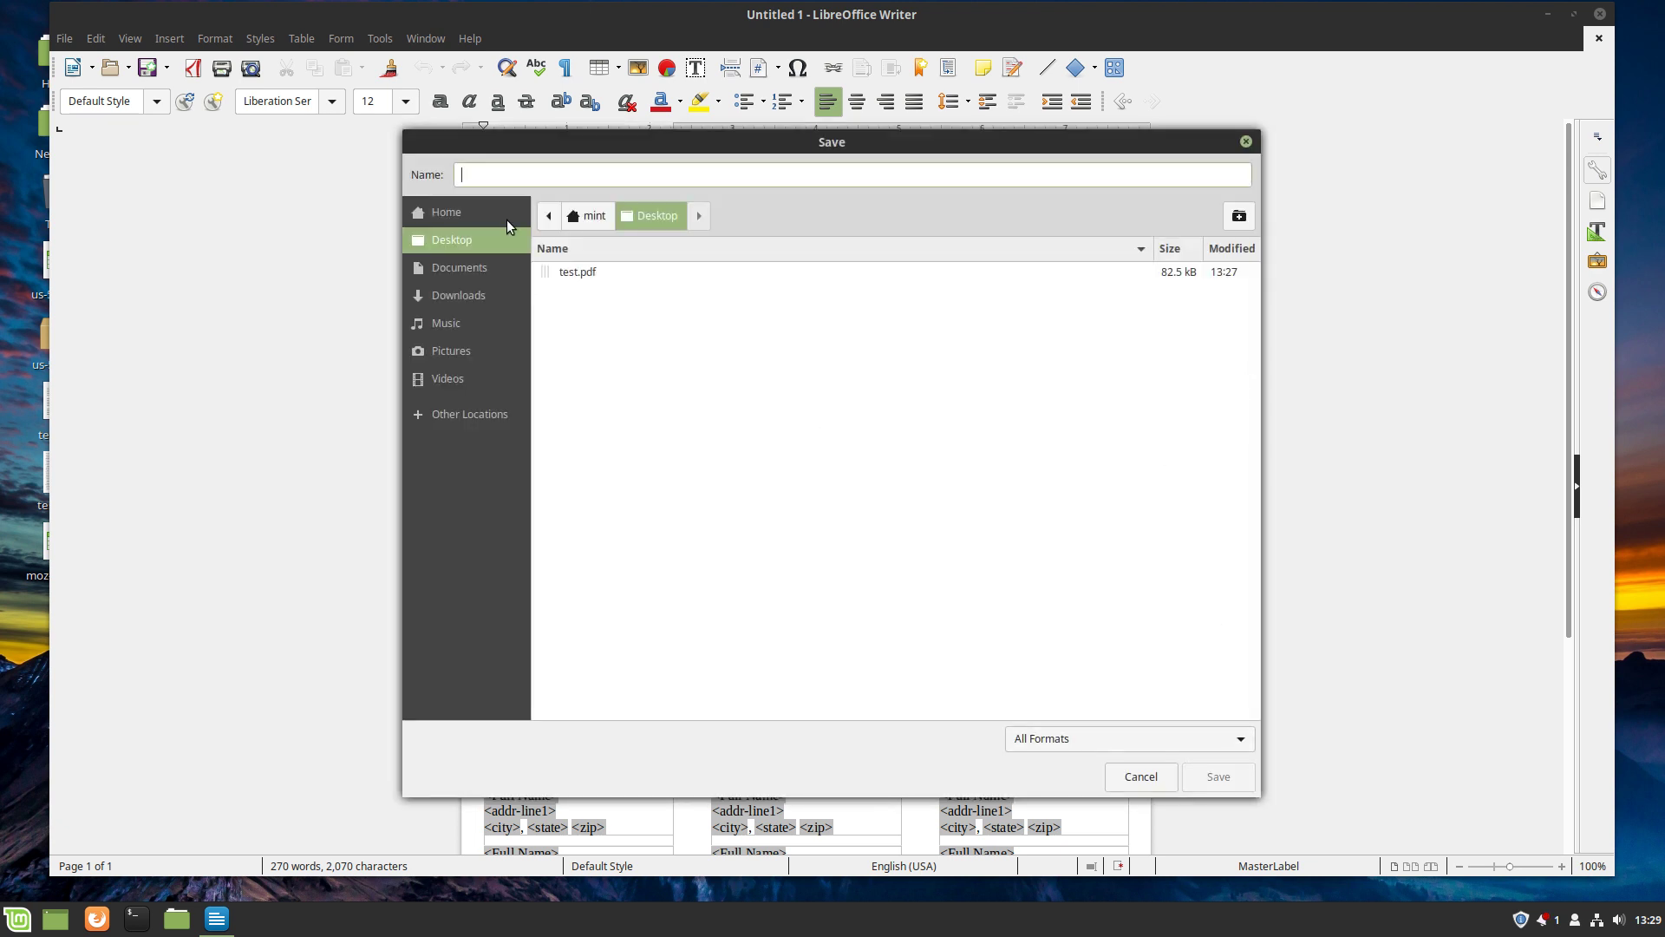
pyautogui.click(579, 272)
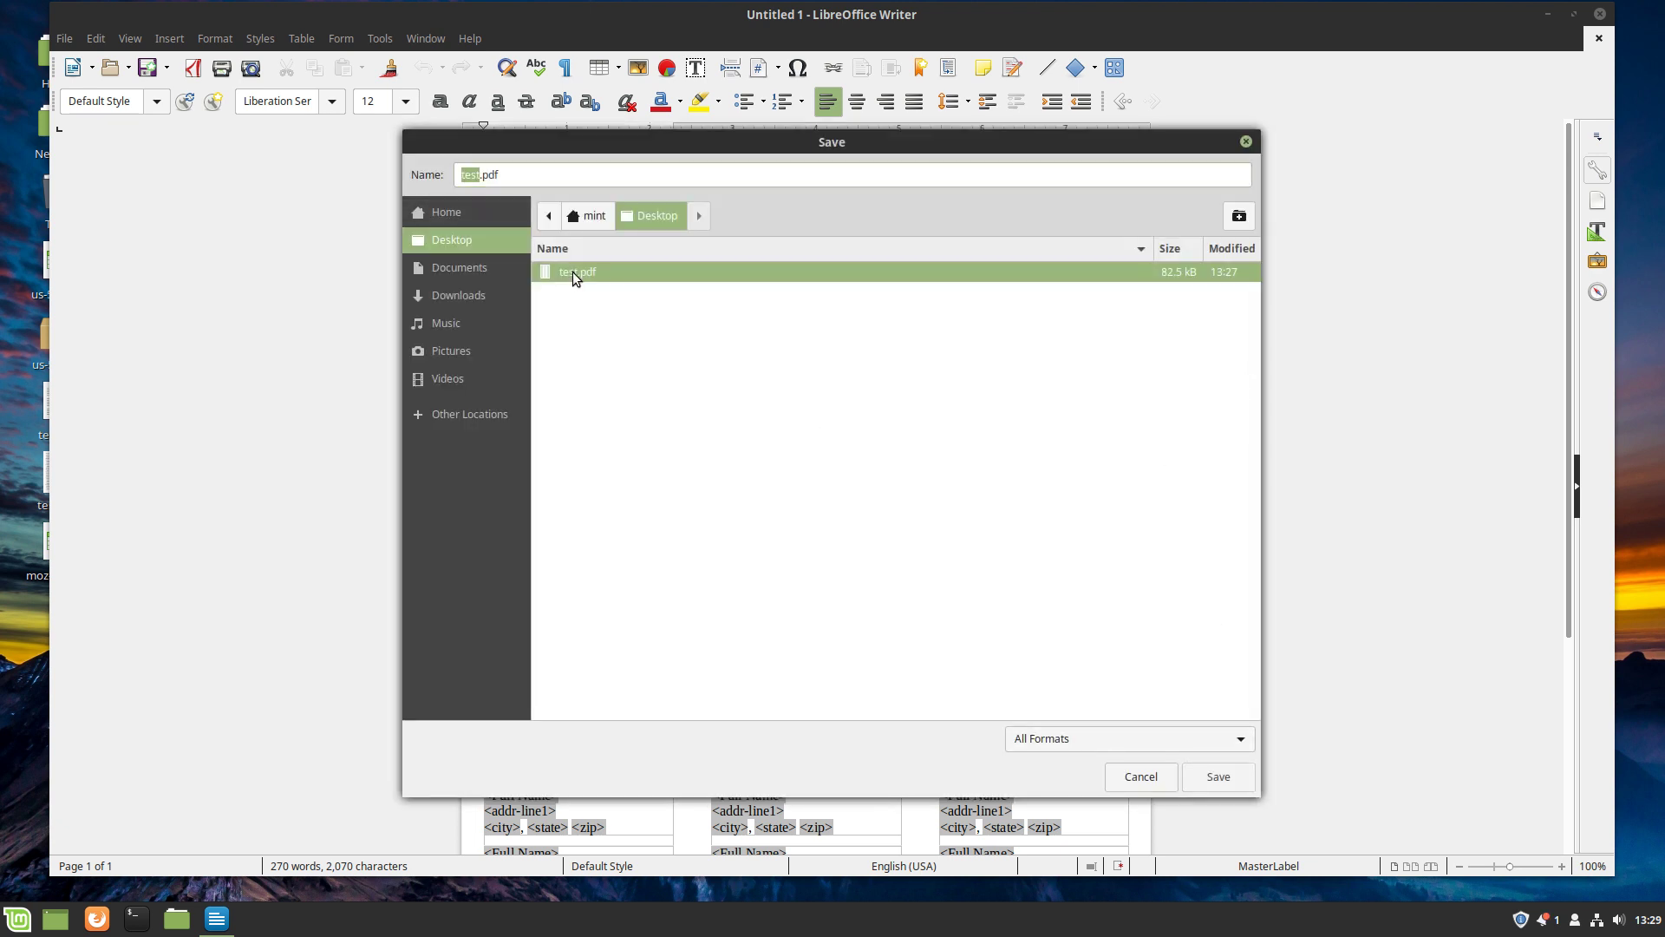
pyautogui.click(1215, 780)
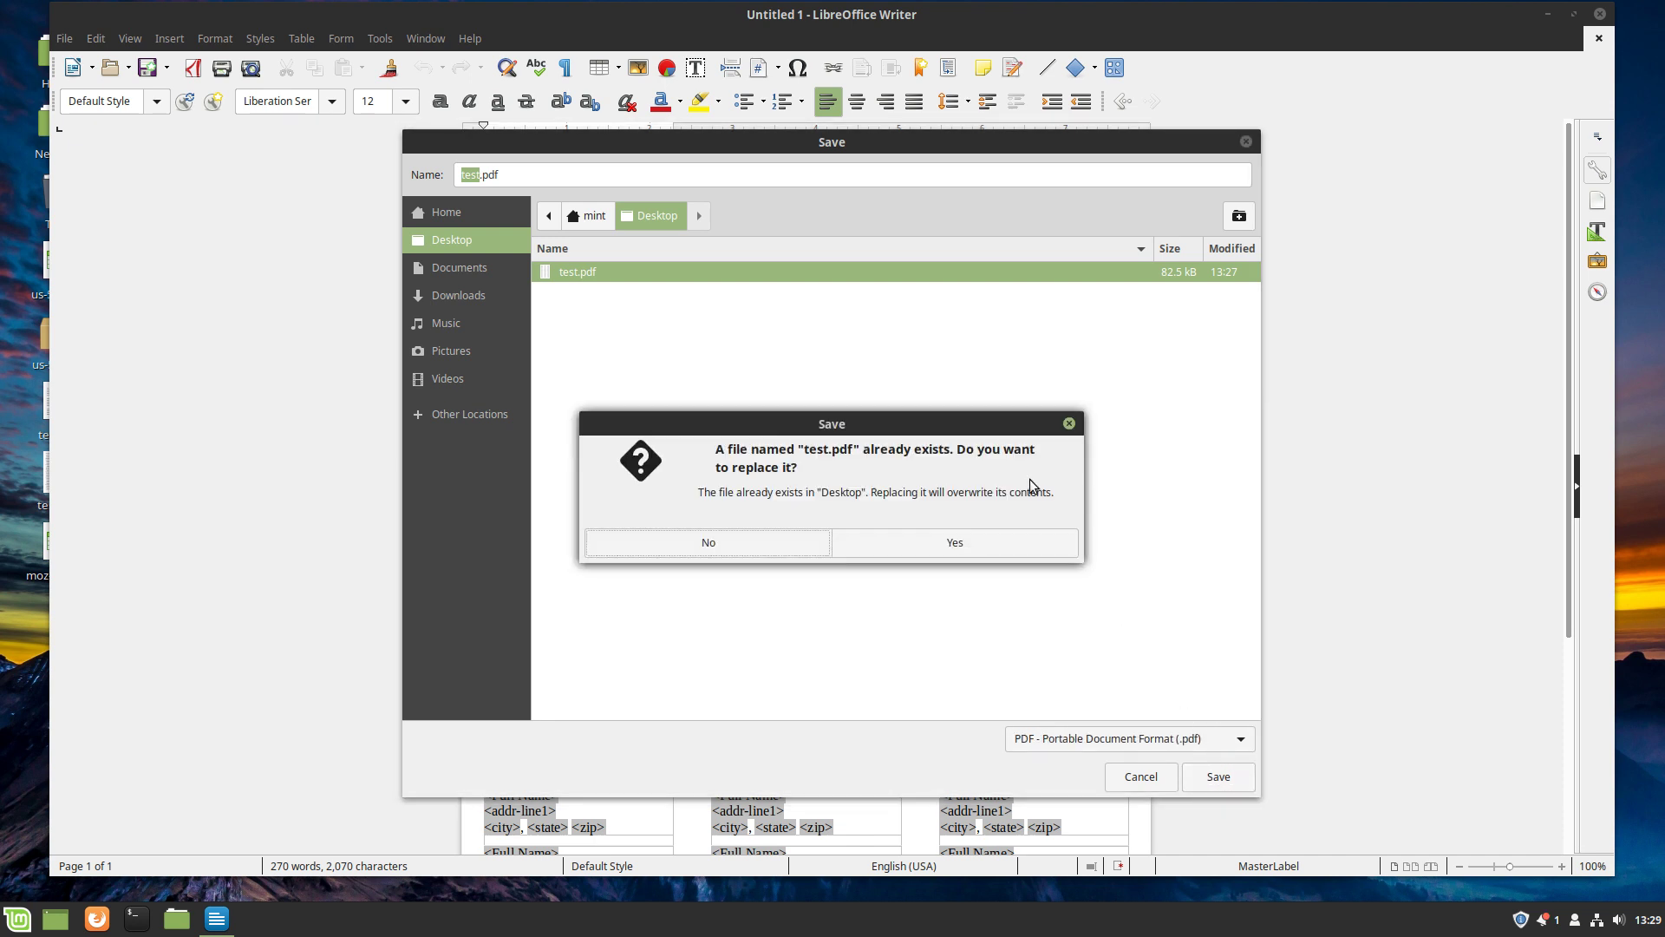
pyautogui.click(924, 543)
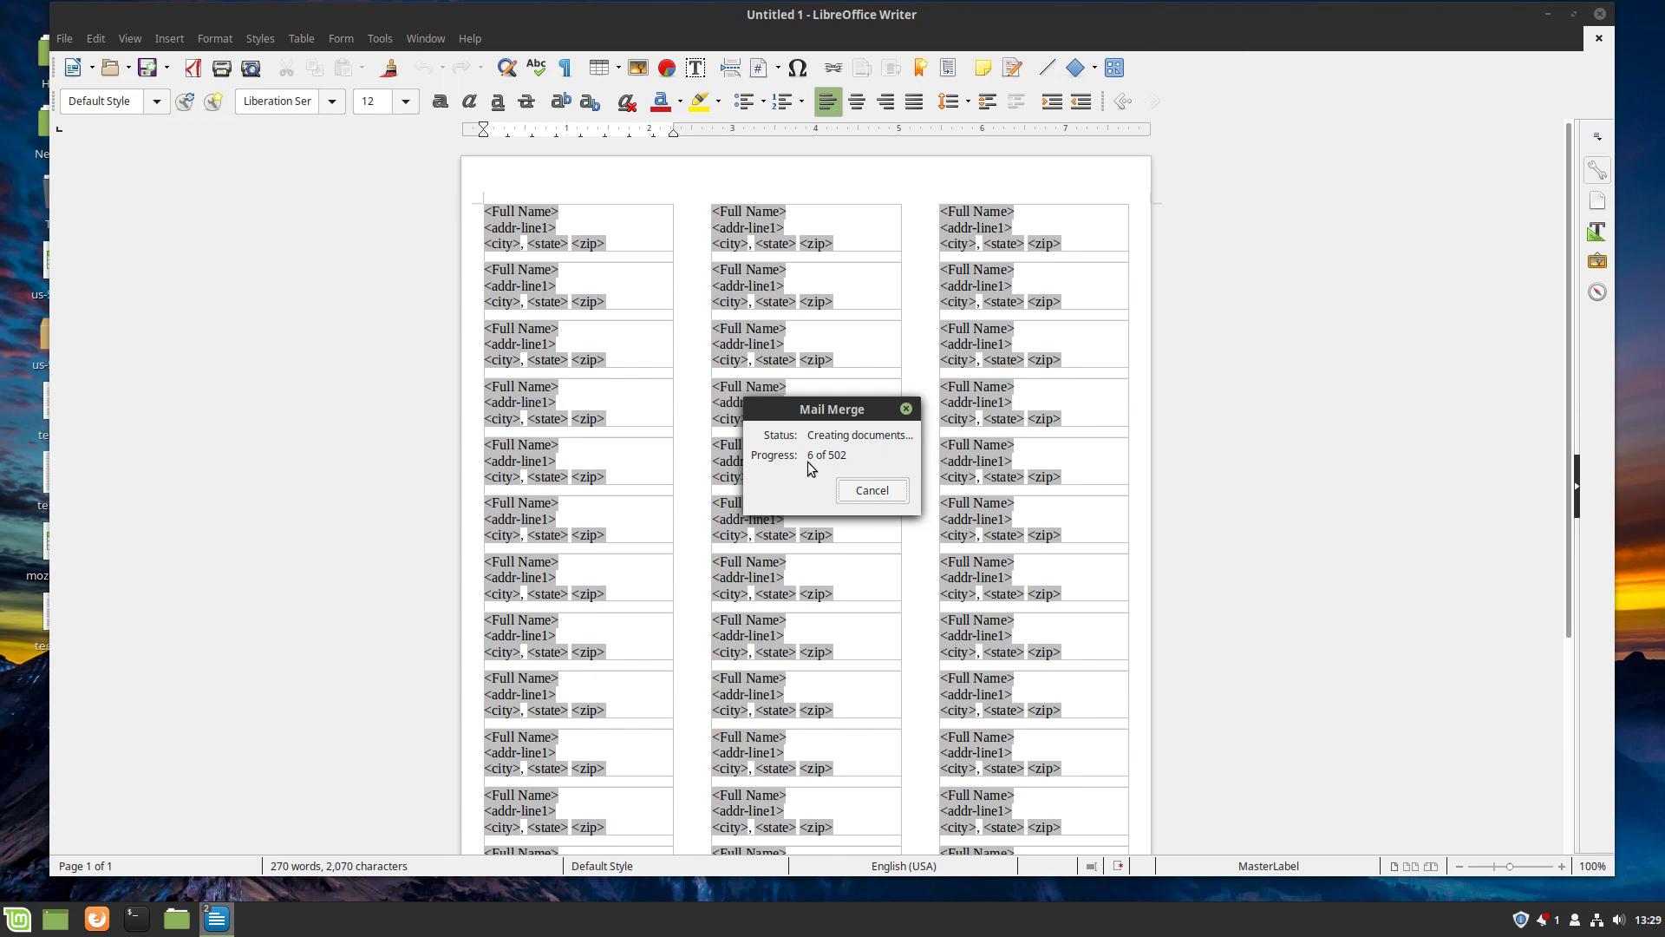
pyautogui.click(890, 487)
# - Minimize the label document, open test.pdf from the desktop to examine the merged labels, and close it
pyautogui.click(1548, 15)
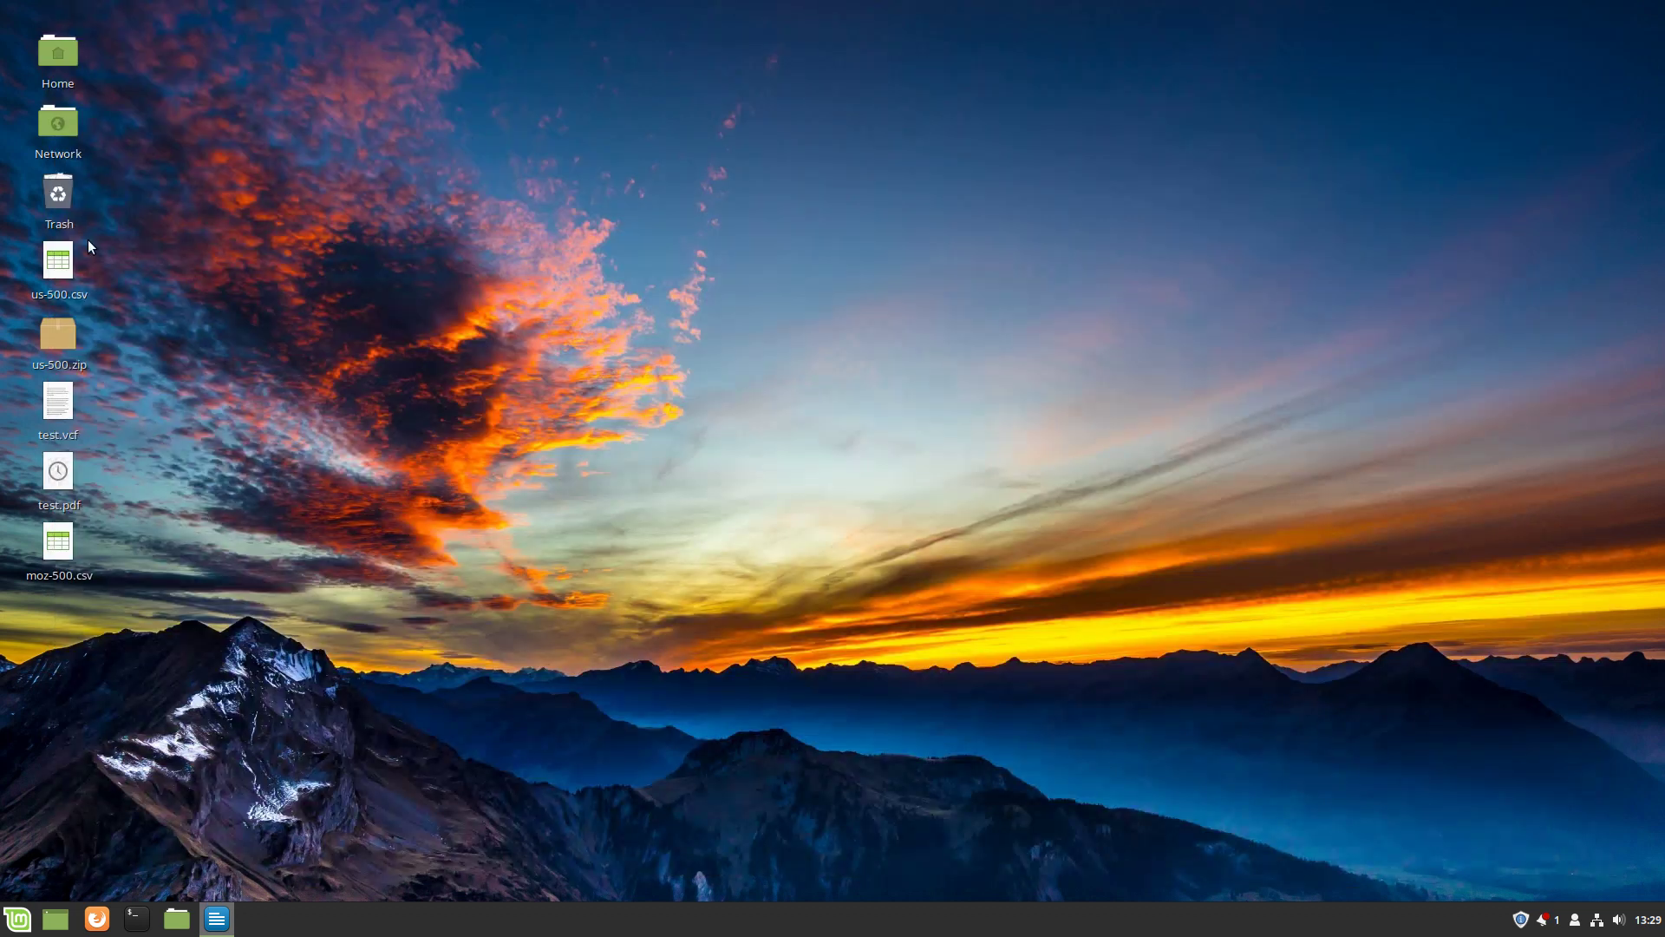
pyautogui.doubleClick(58, 475)
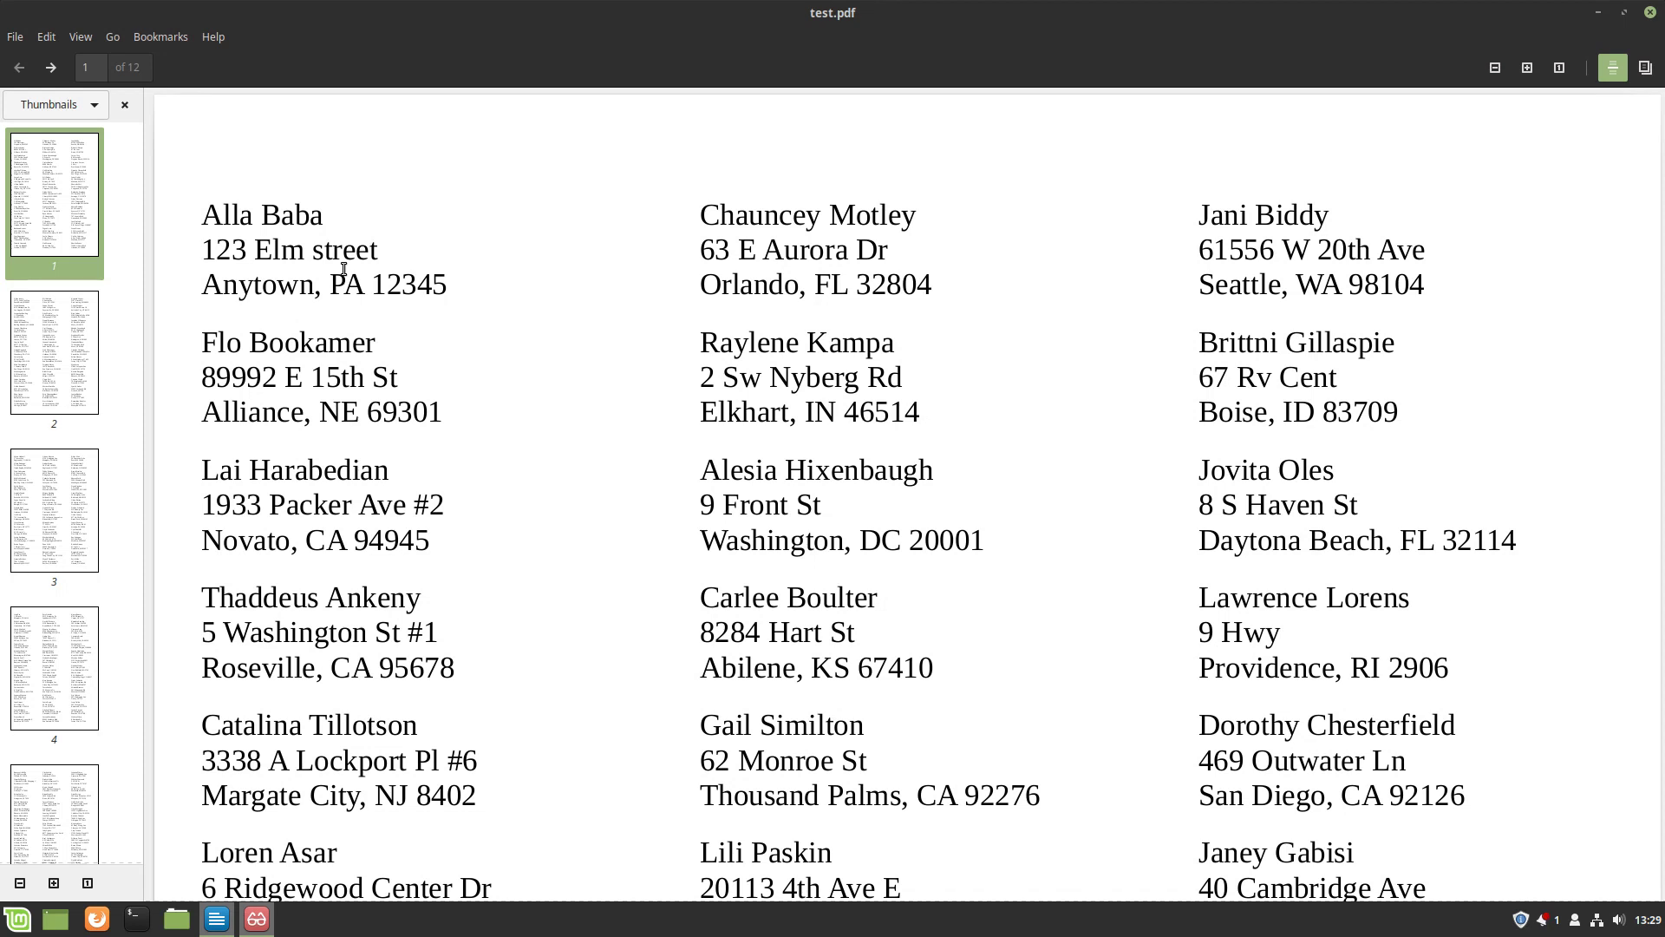
pyautogui.click(1652, 13)
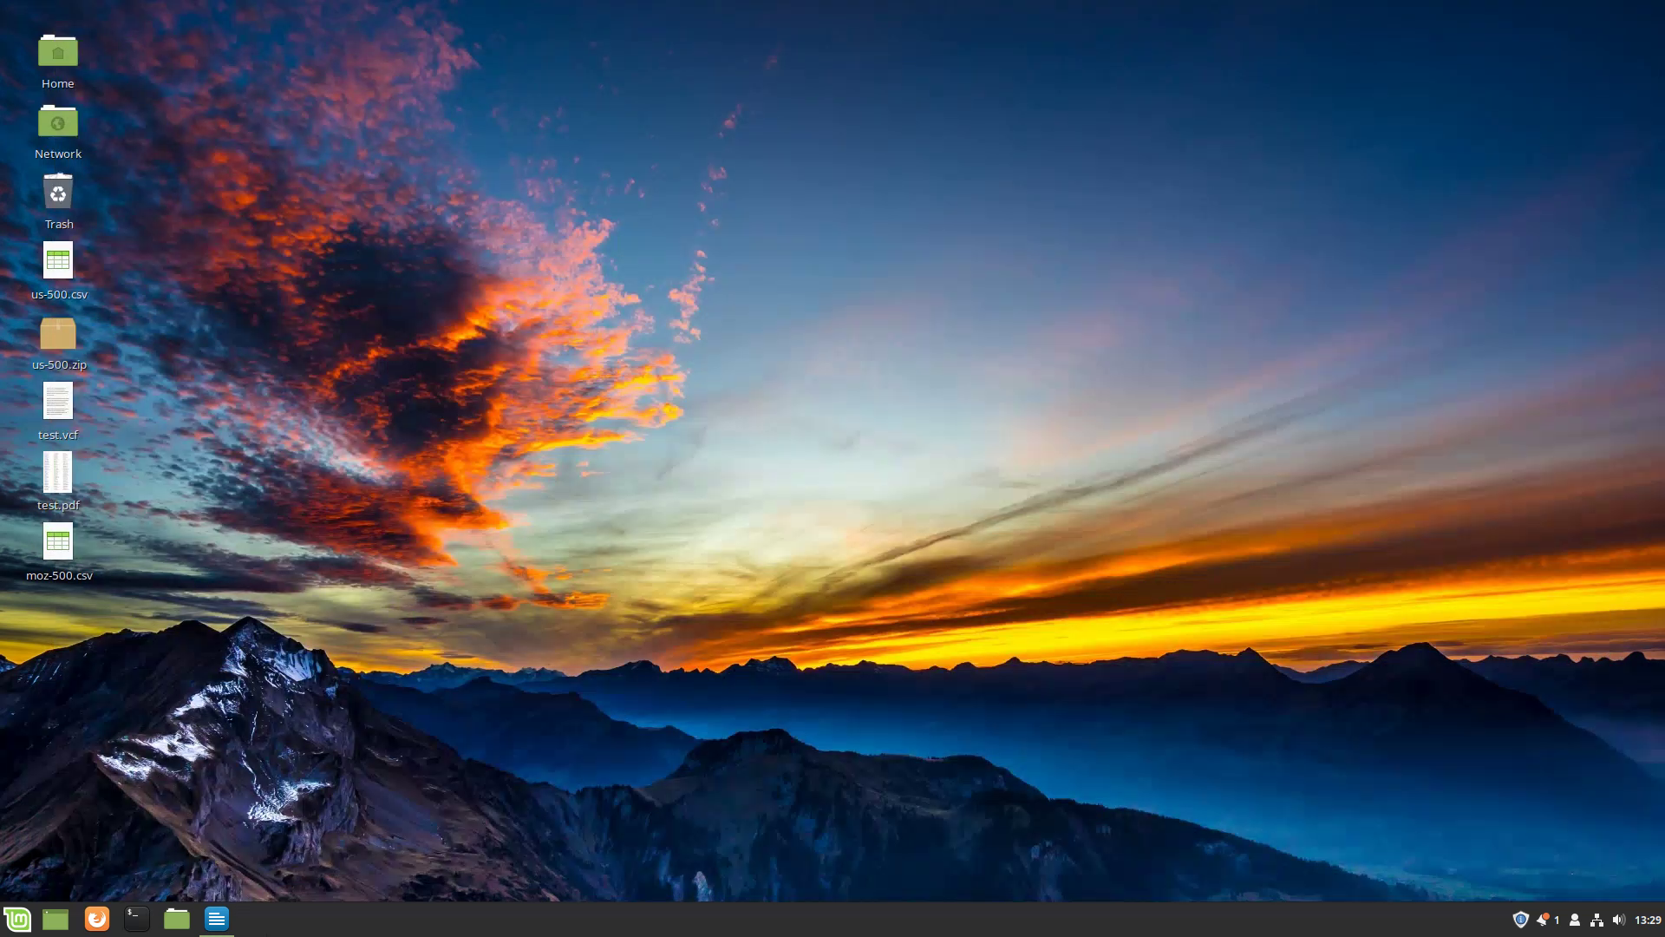
# - Return to the label document, set the first label's Full Name field to Cantarell Extra Bold, and center all of that label's lines
pyautogui.click(217, 918)
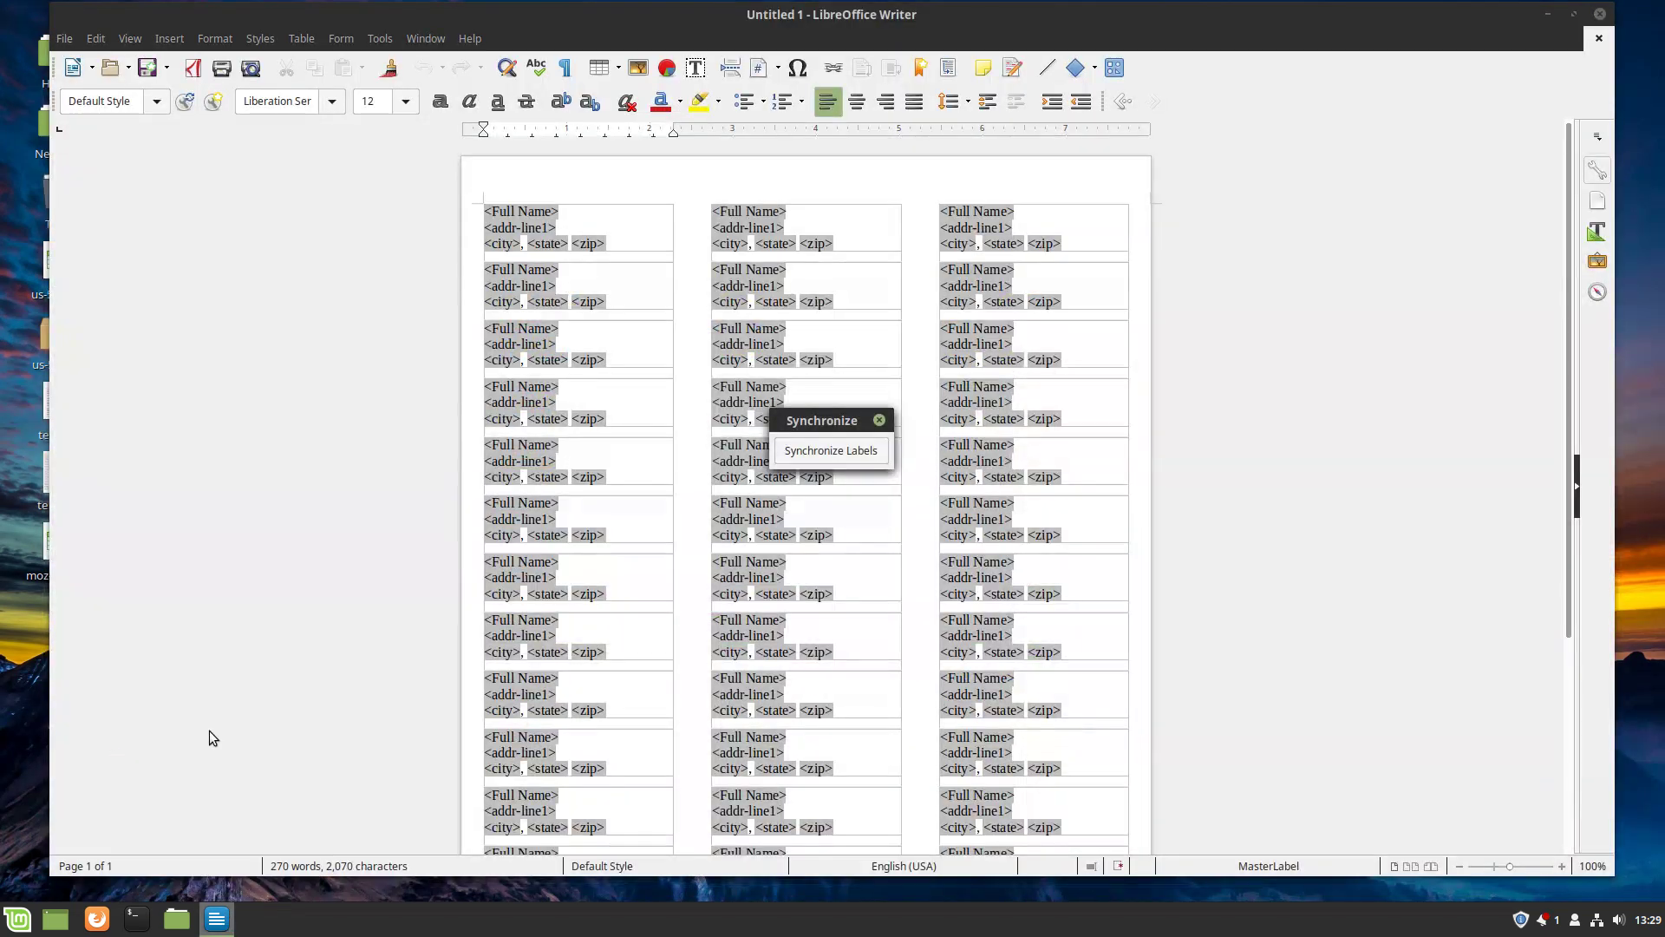
pyautogui.click(517, 211)
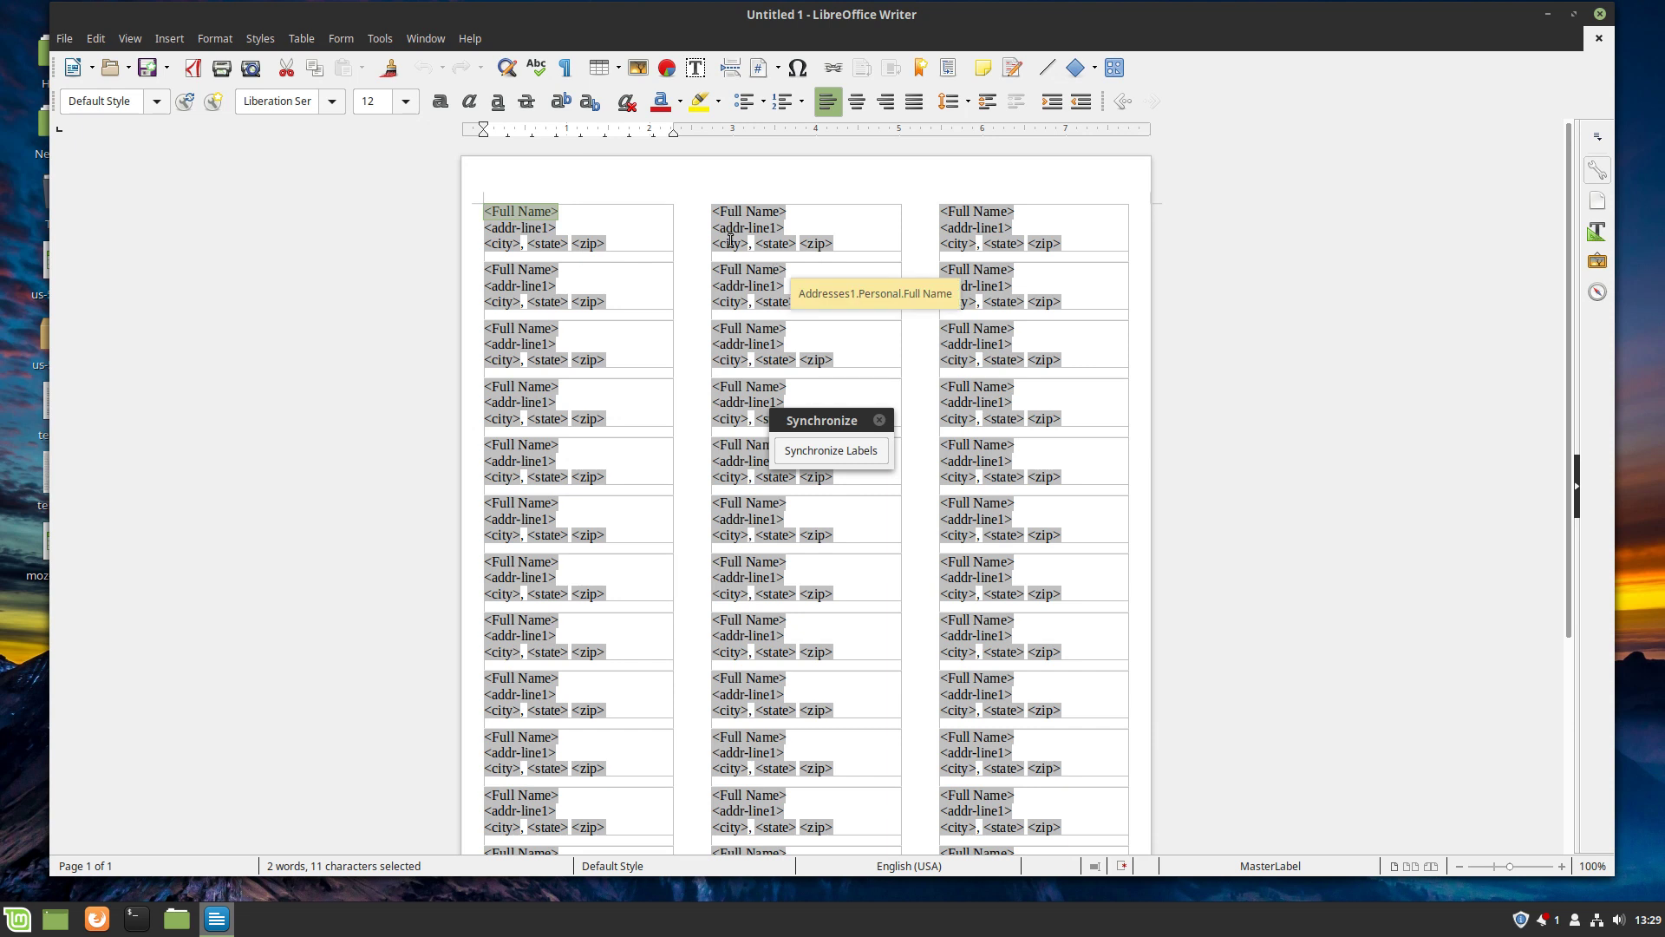
pyautogui.click(333, 106)
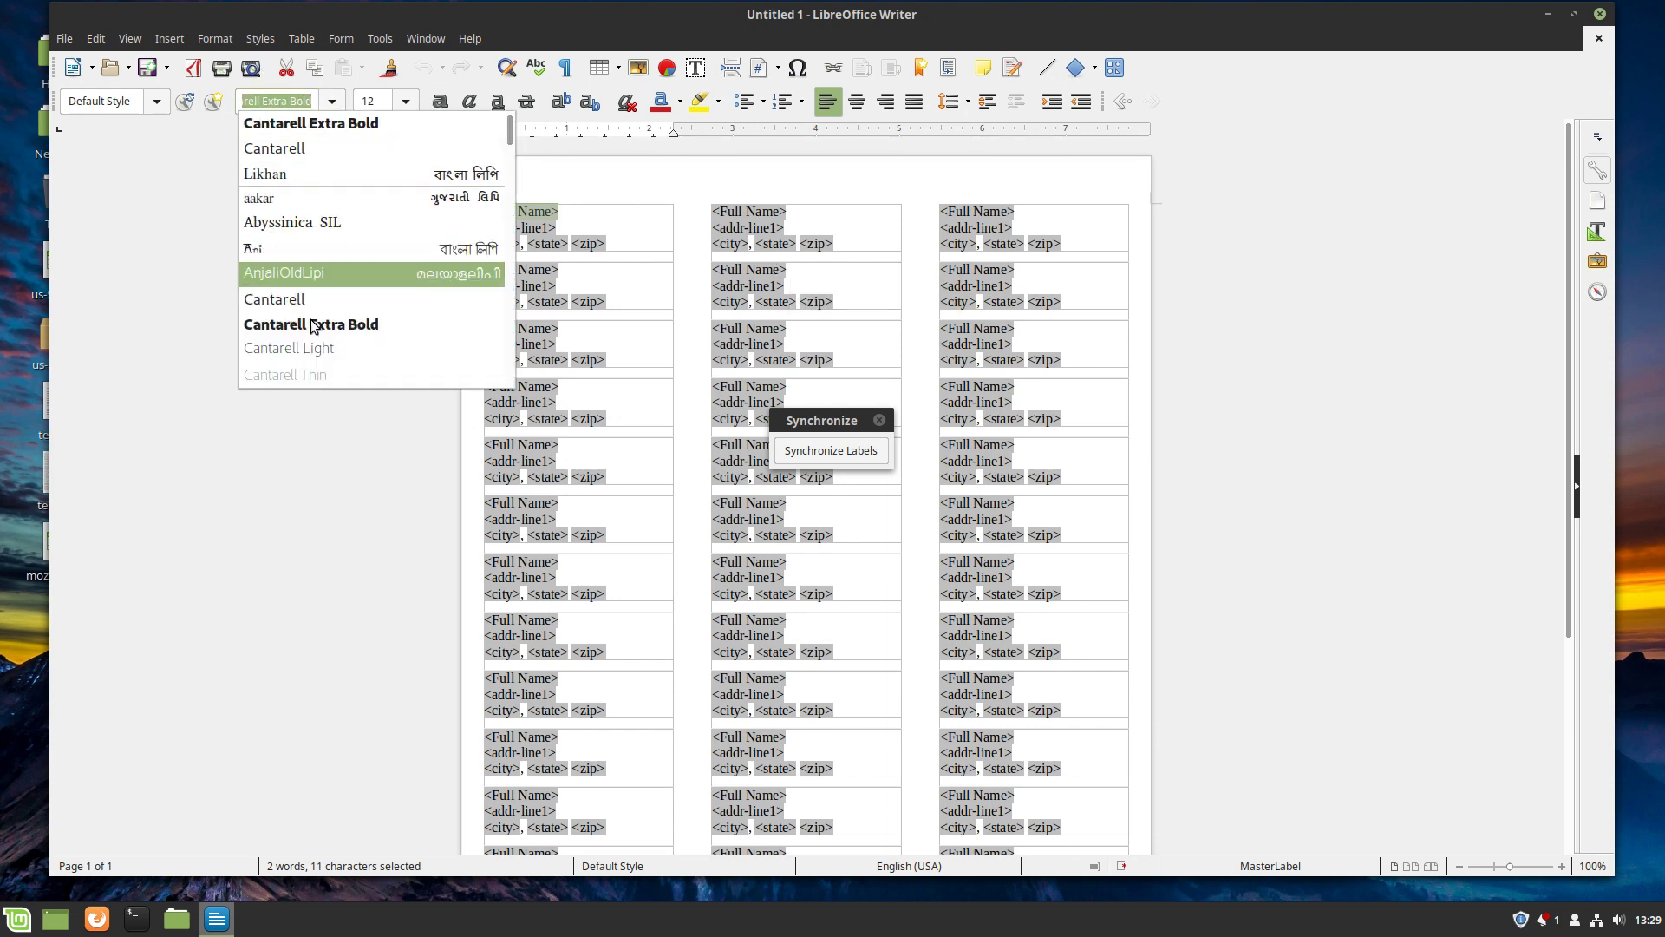
pyautogui.click(347, 326)
pyautogui.moveTo(621, 240); pyautogui.dragTo(458, 194)
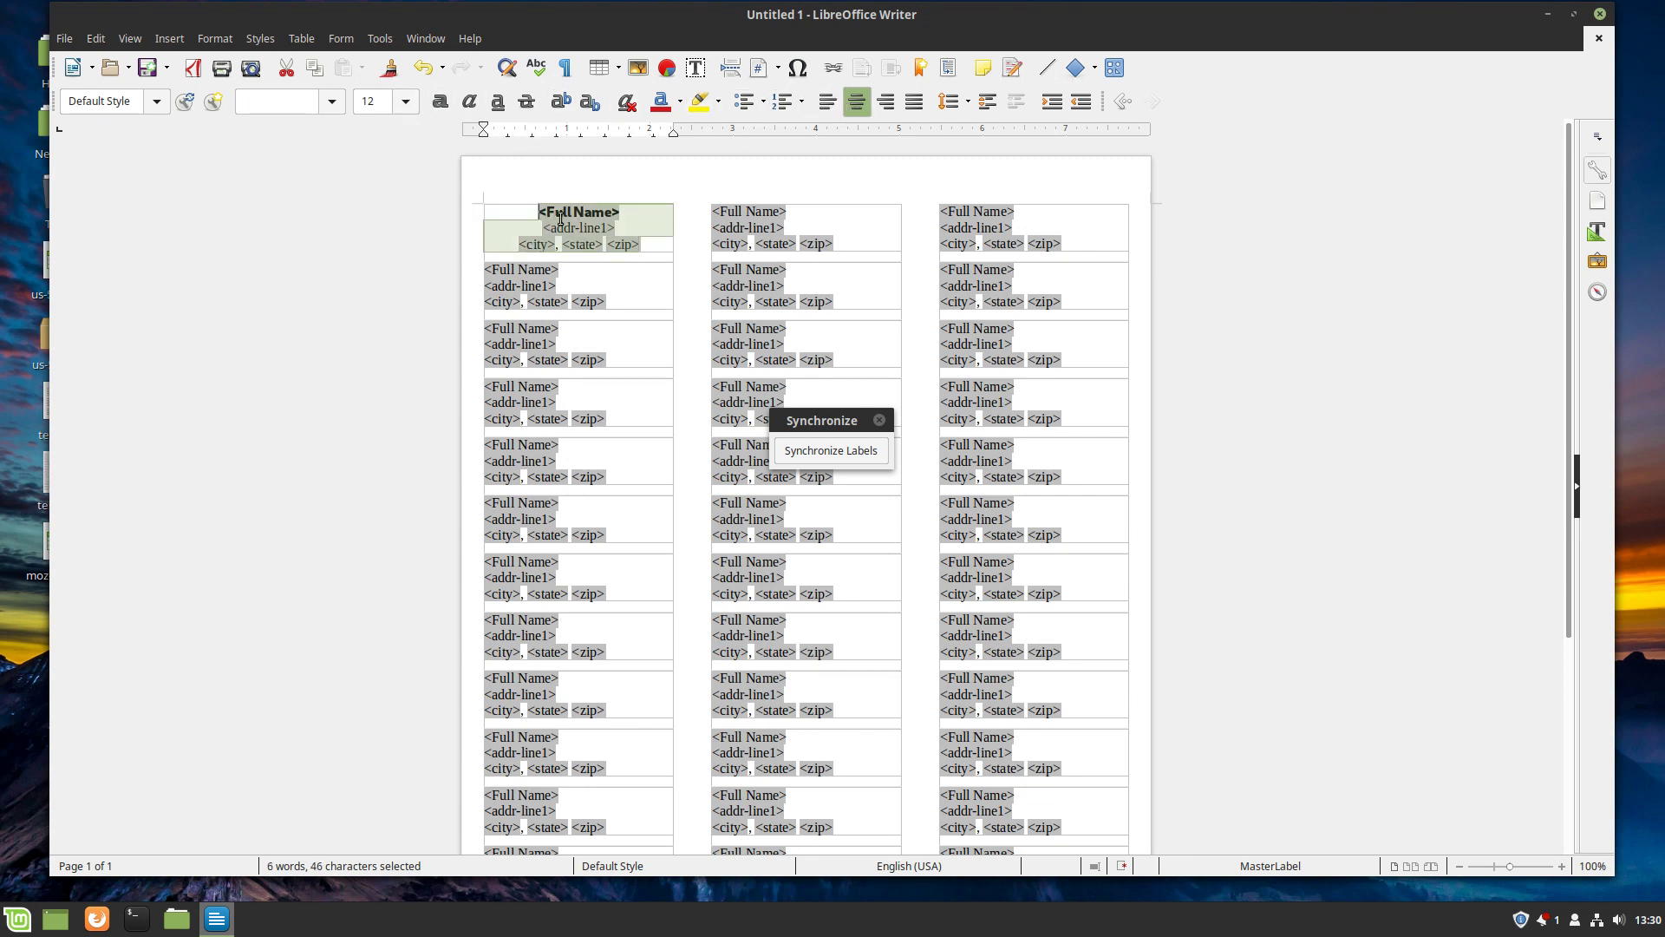
# - Set the street line and the city, state and zip line of the first label to 11 pt
pyautogui.moveTo(537, 213); pyautogui.dragTo(675, 250)
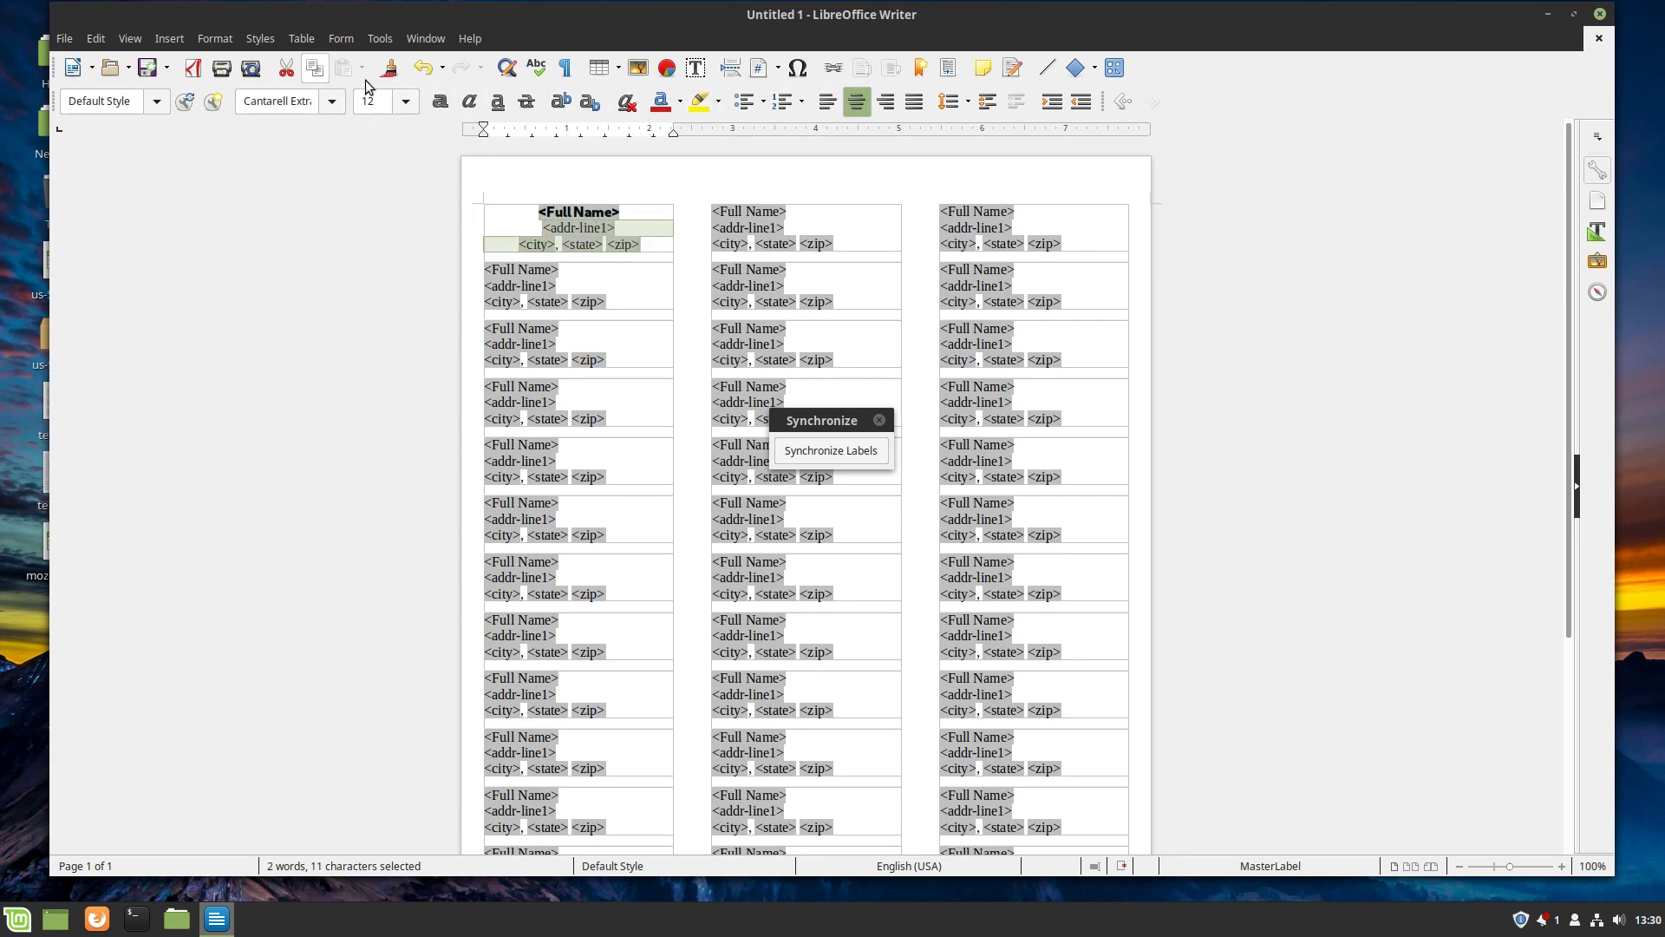
pyautogui.click(405, 101)
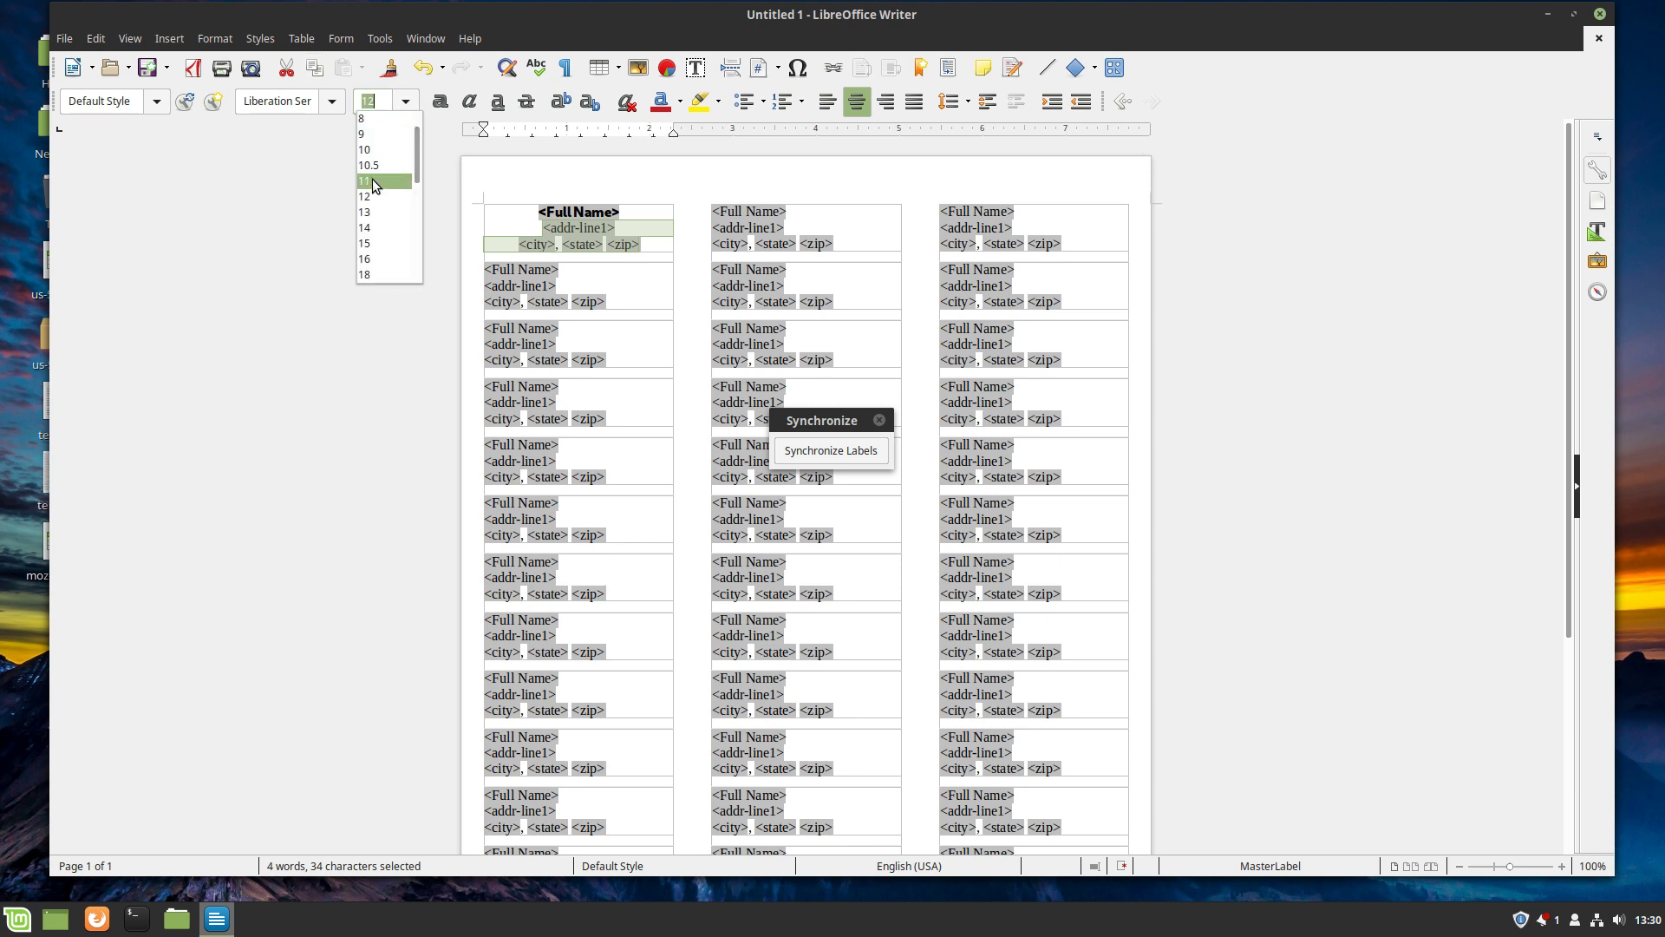
pyautogui.click(371, 181)
pyautogui.click(223, 227)
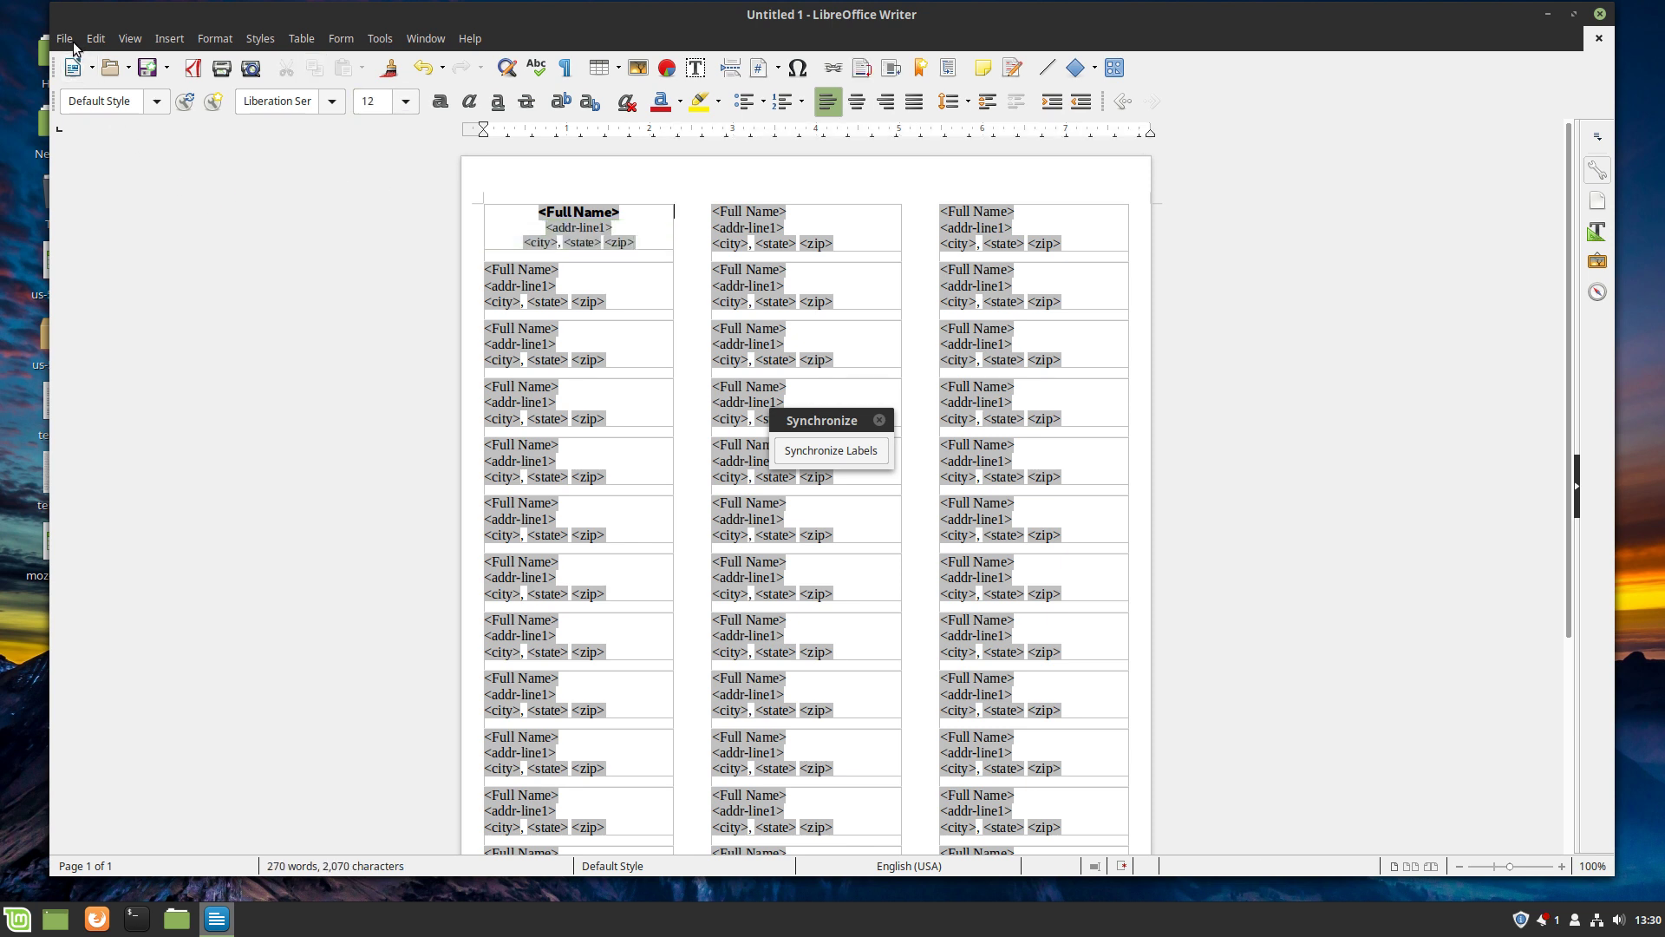
# - Save the label document as addresses in the Documents folder and close Writer
pyautogui.click(73, 43)
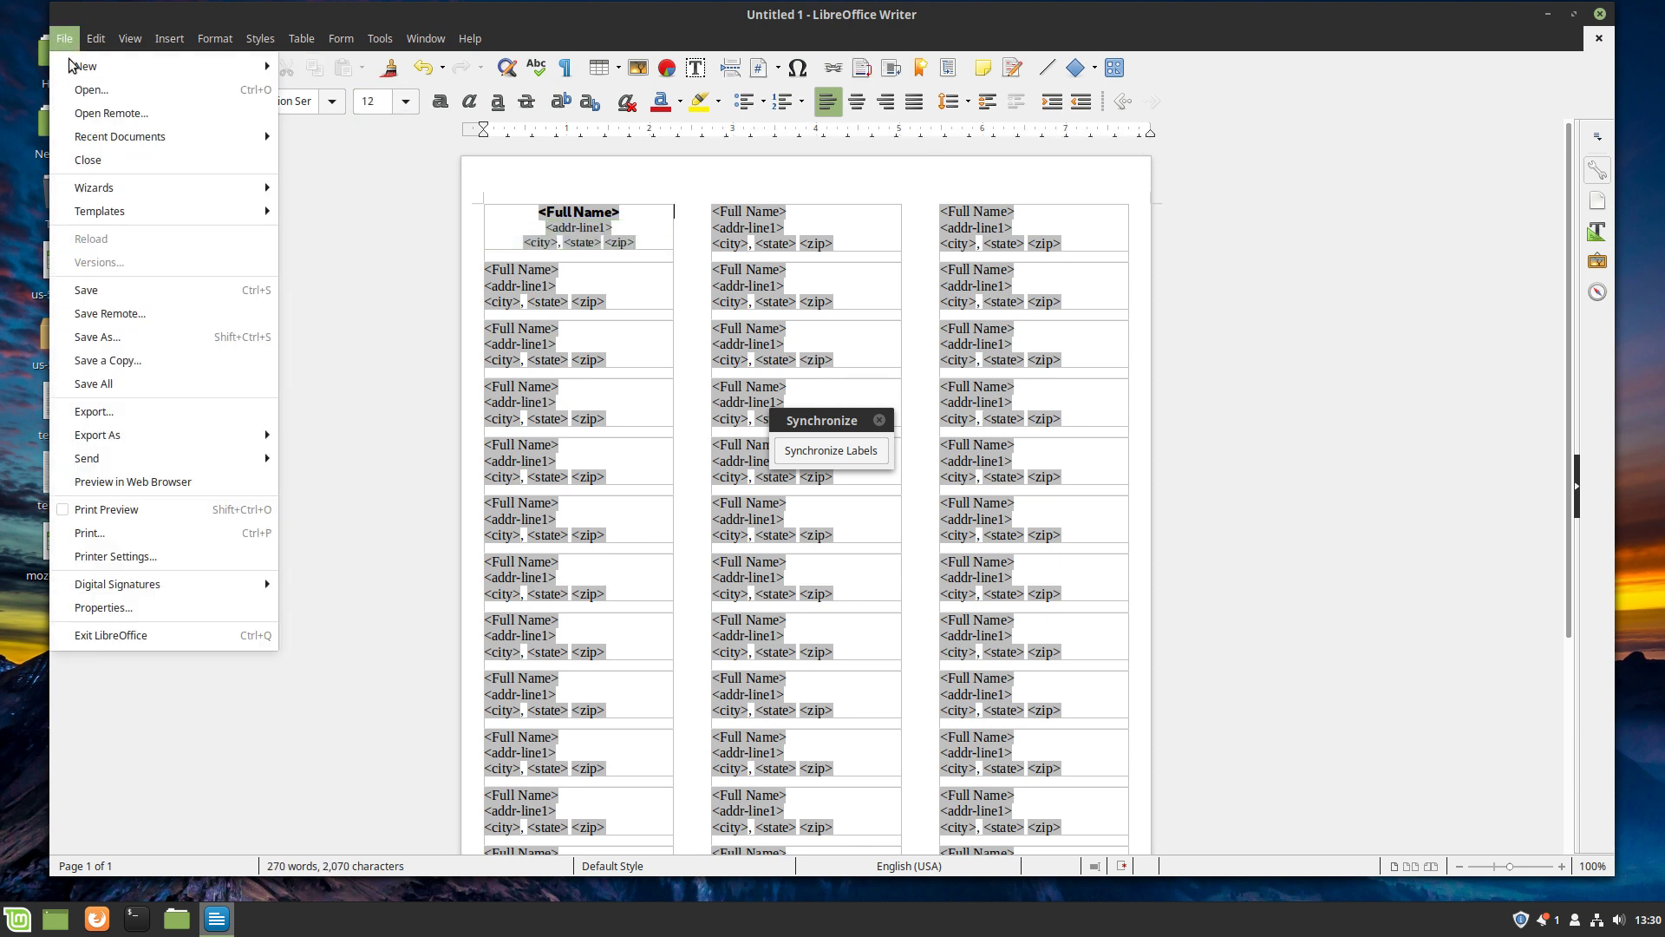
pyautogui.click(123, 293)
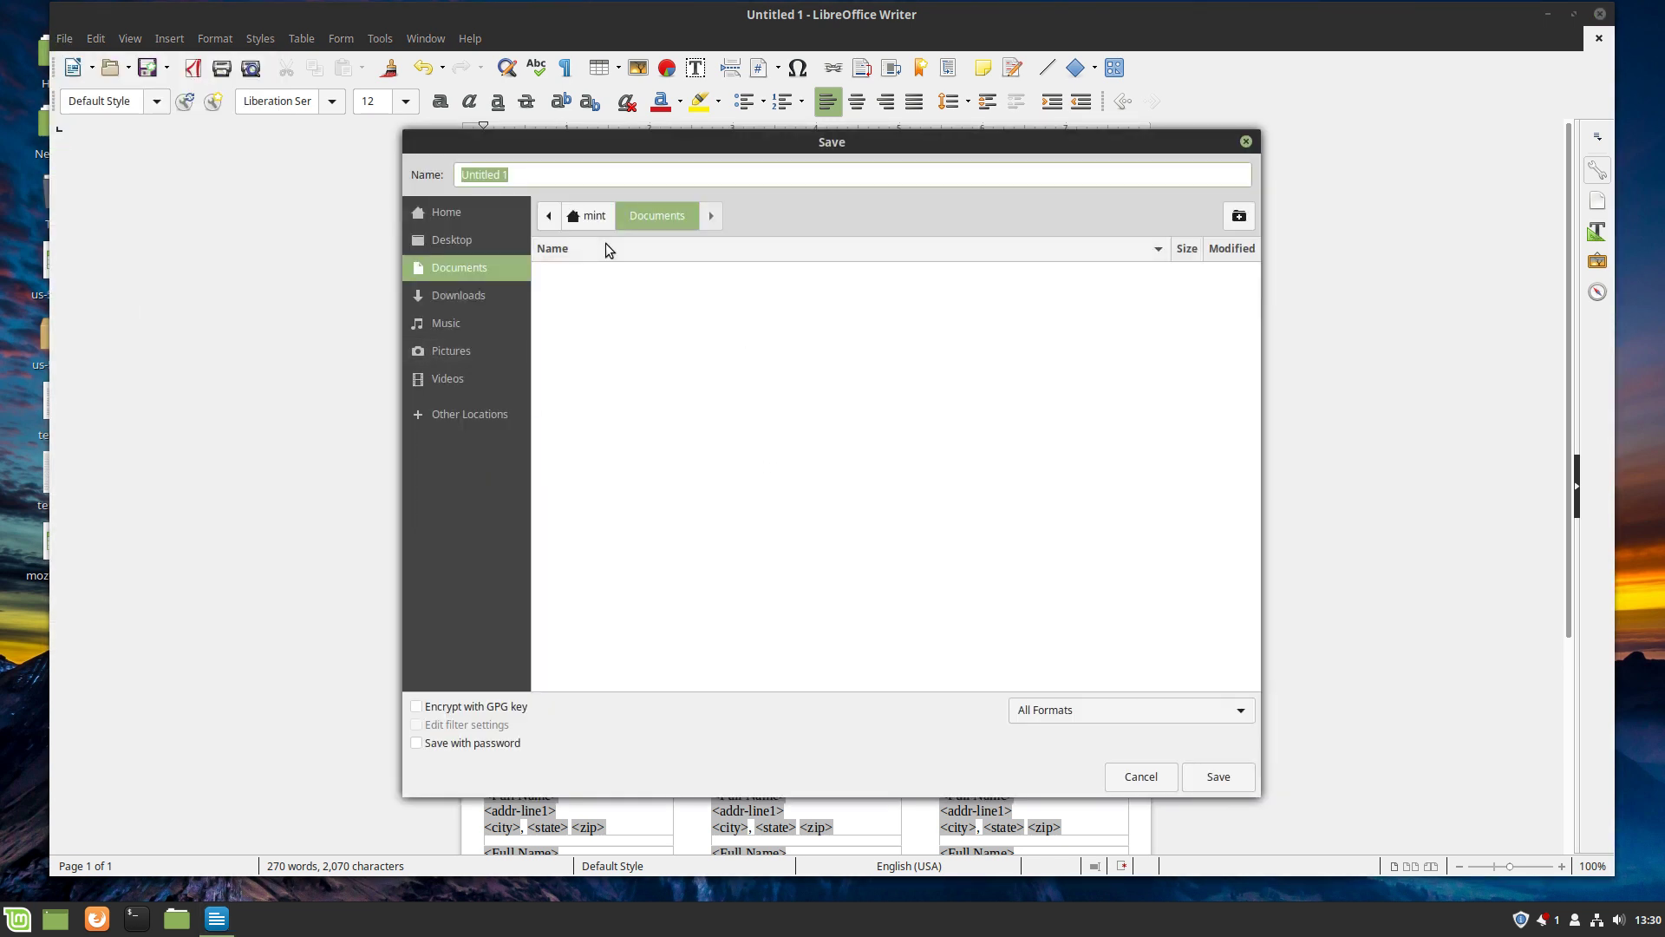
pyautogui.write('addresses')
pyautogui.click(1223, 774)
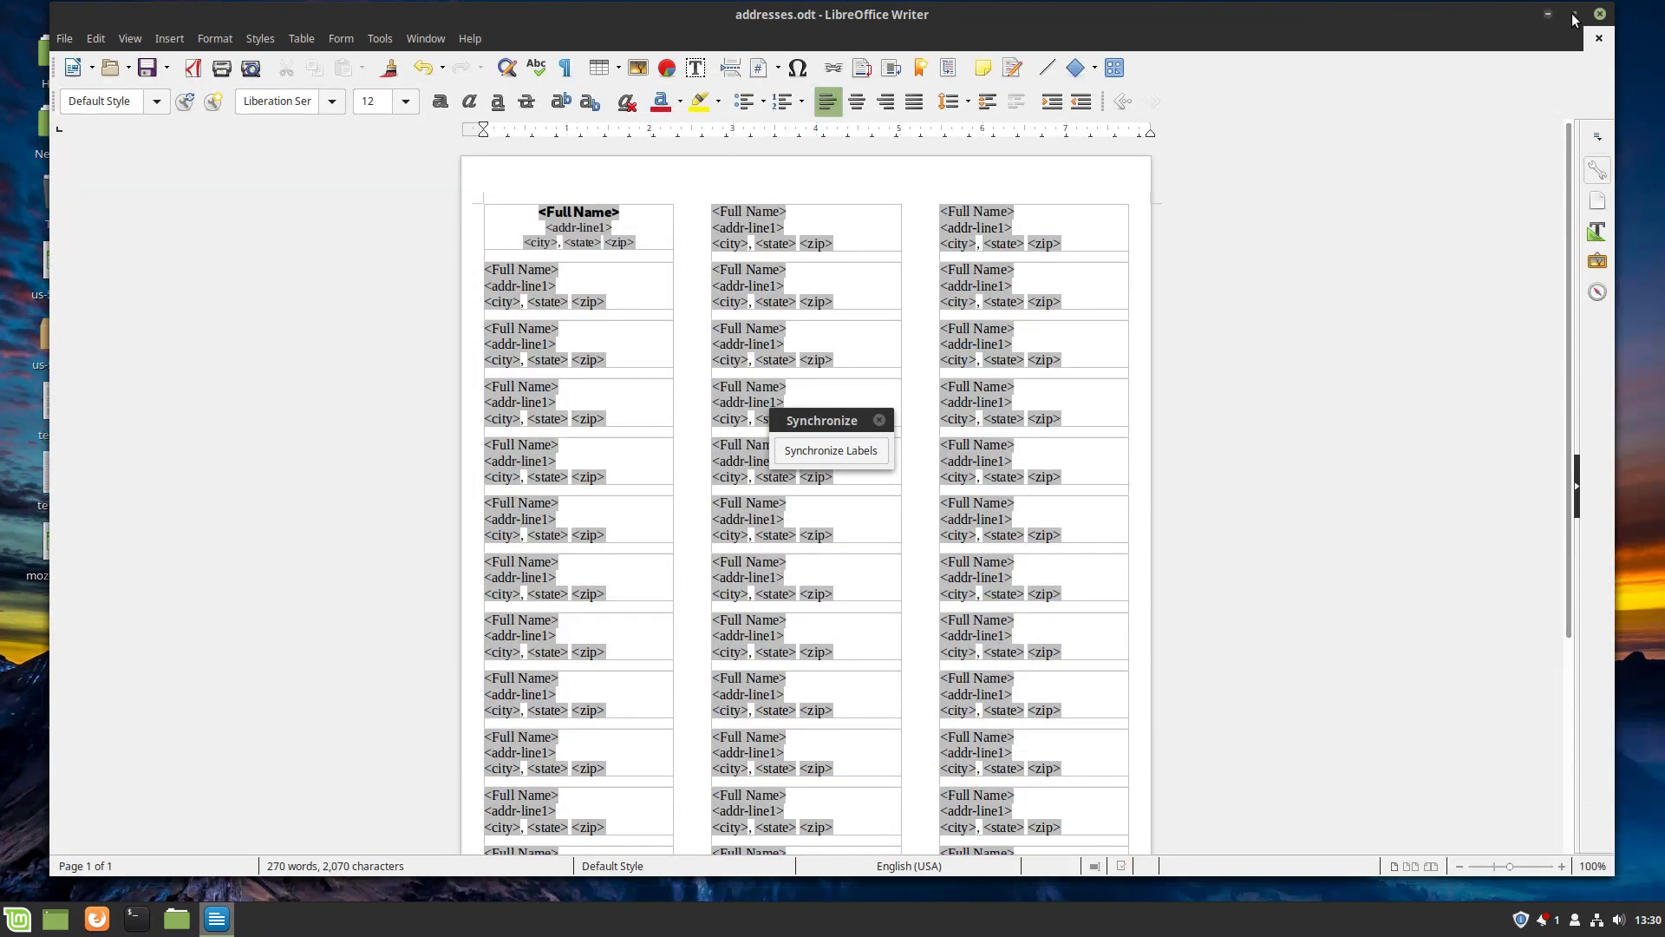
pyautogui.click(1600, 14)
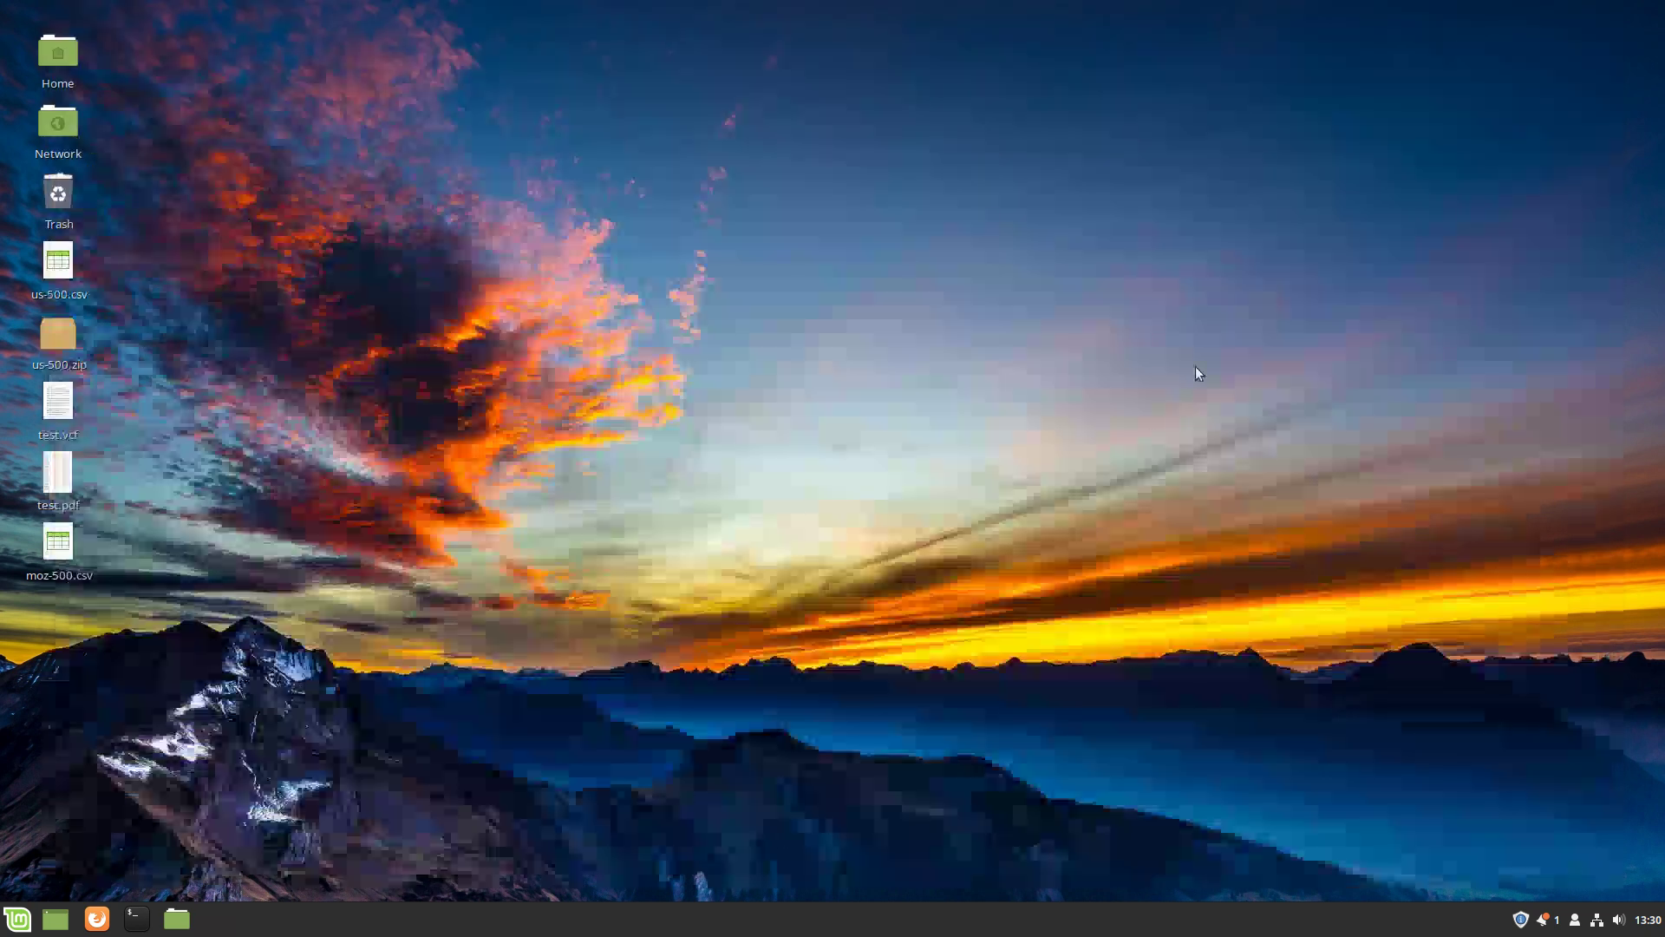
# - Open the Documents folder in the file manager to check the saved files, and close the window
pyautogui.click(178, 915)
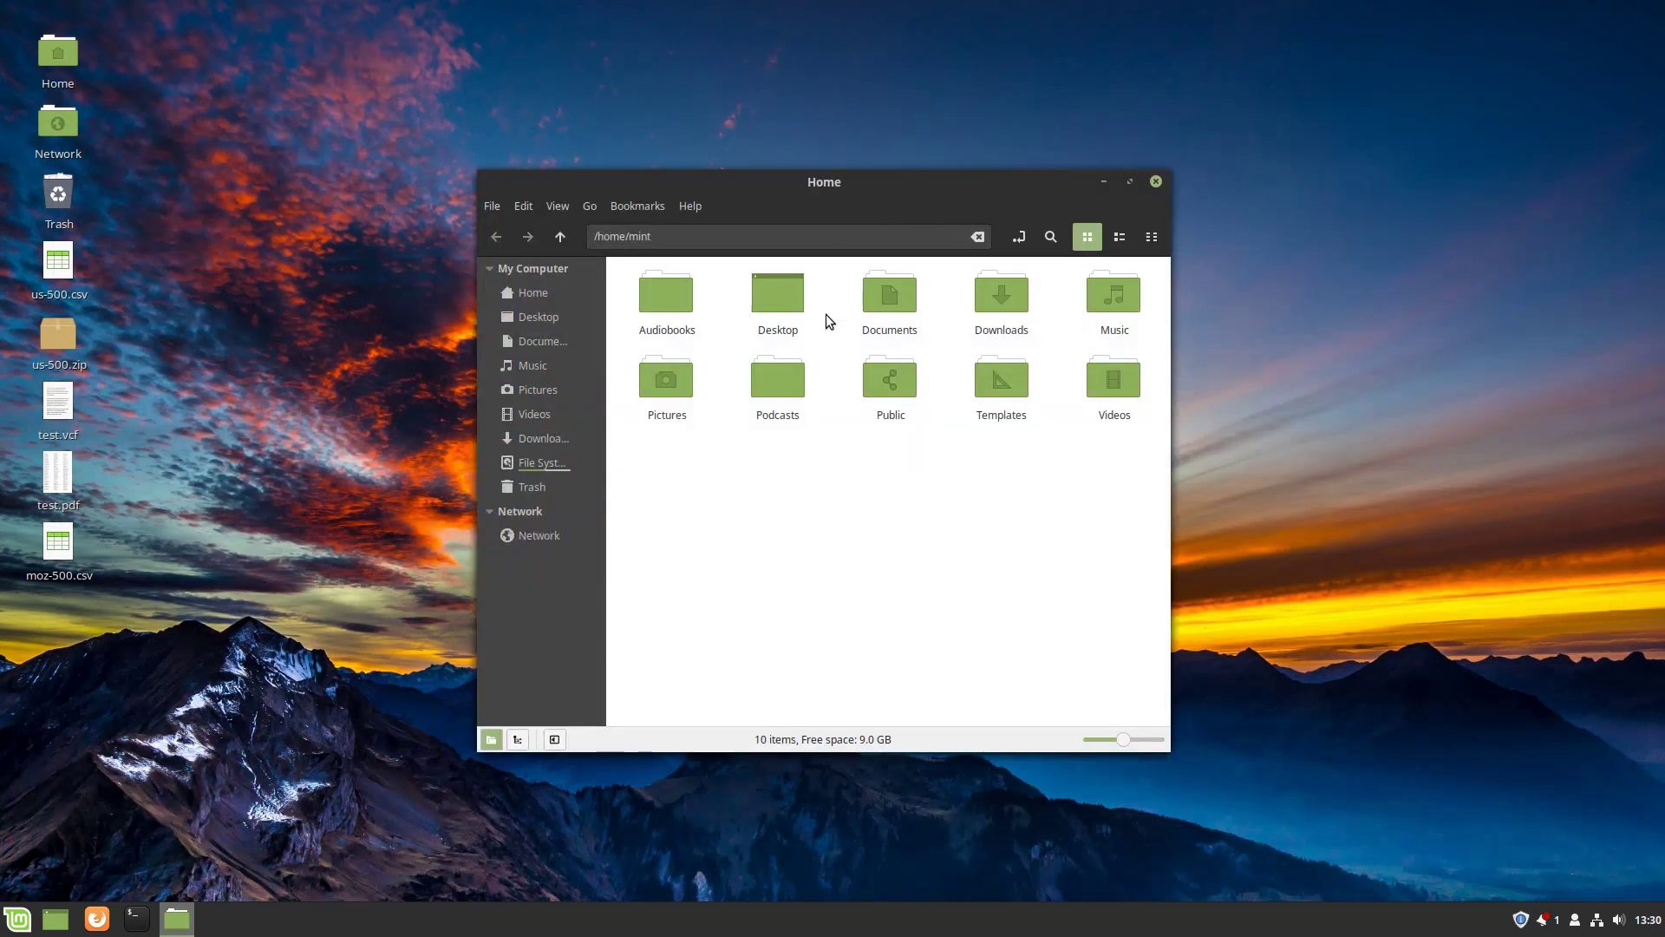
pyautogui.doubleClick(902, 303)
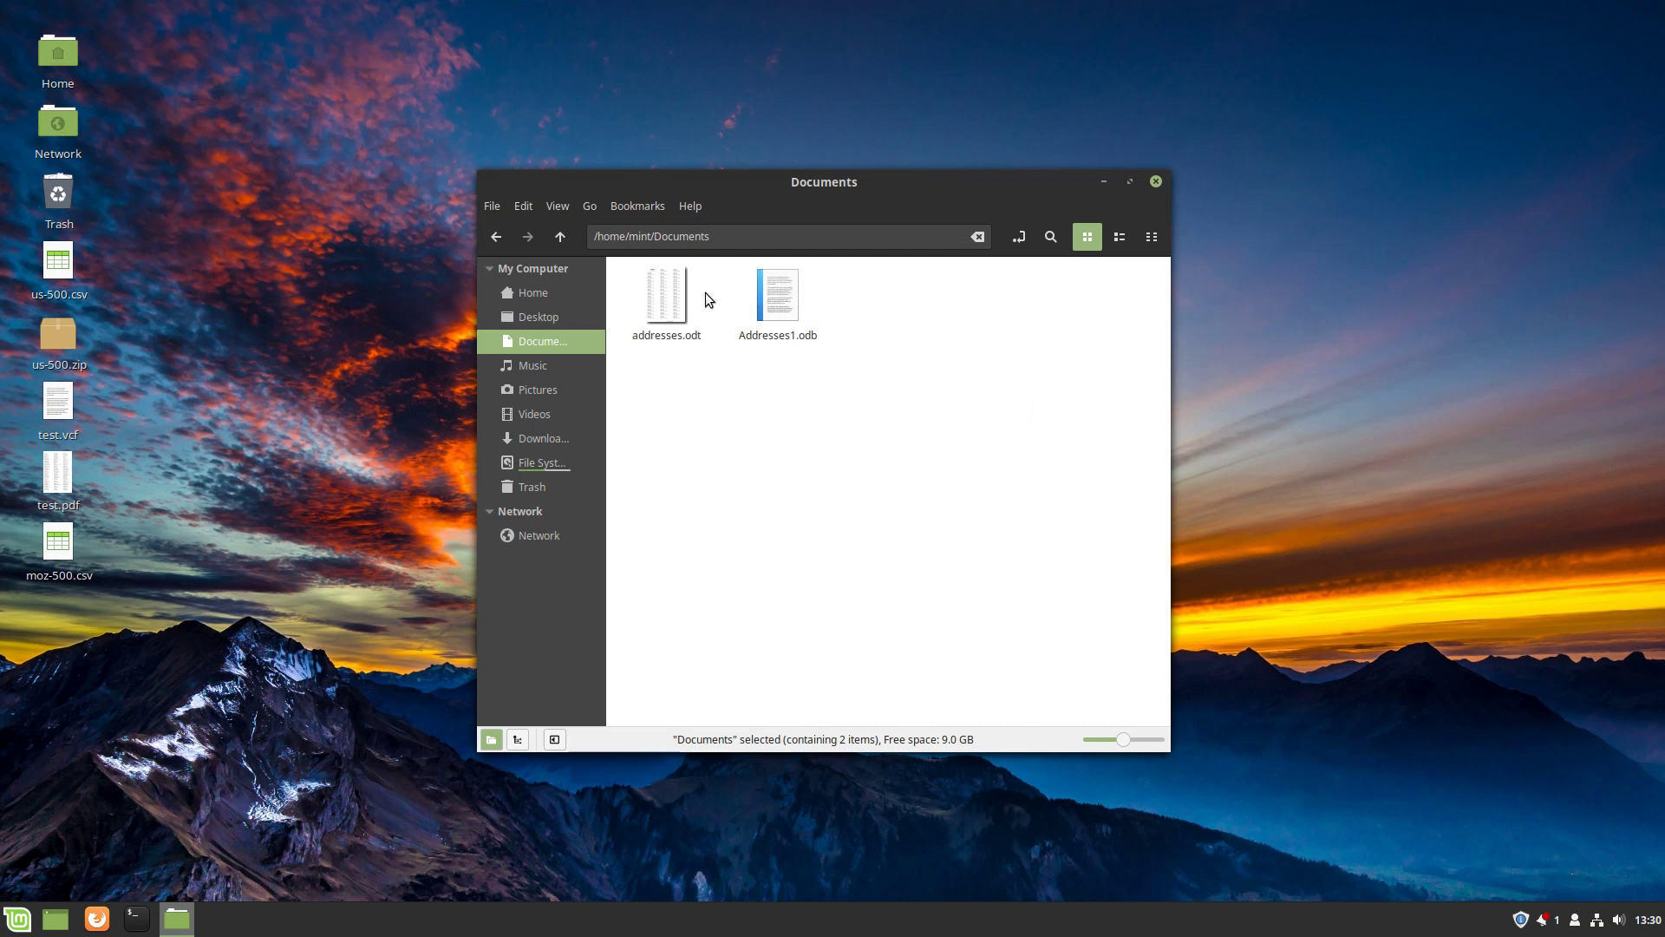
pyautogui.click(1156, 181)
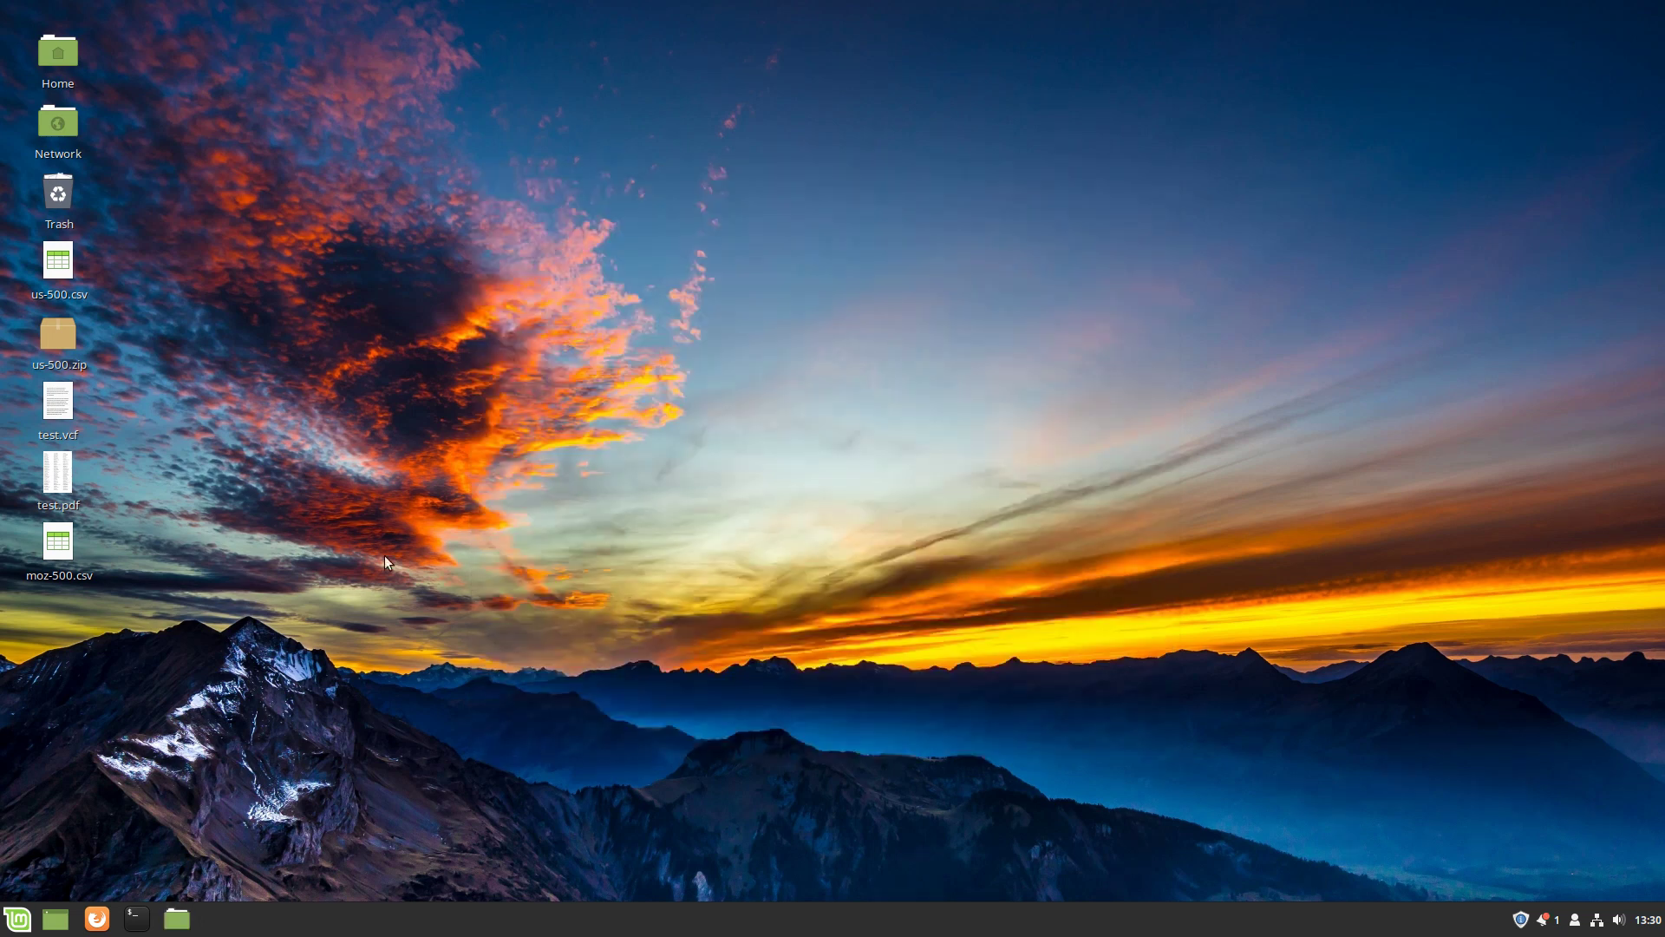
# - Open Evolution, start a new contact in the Personal address book, and enter the contact's full name
pyautogui.click(16, 919)
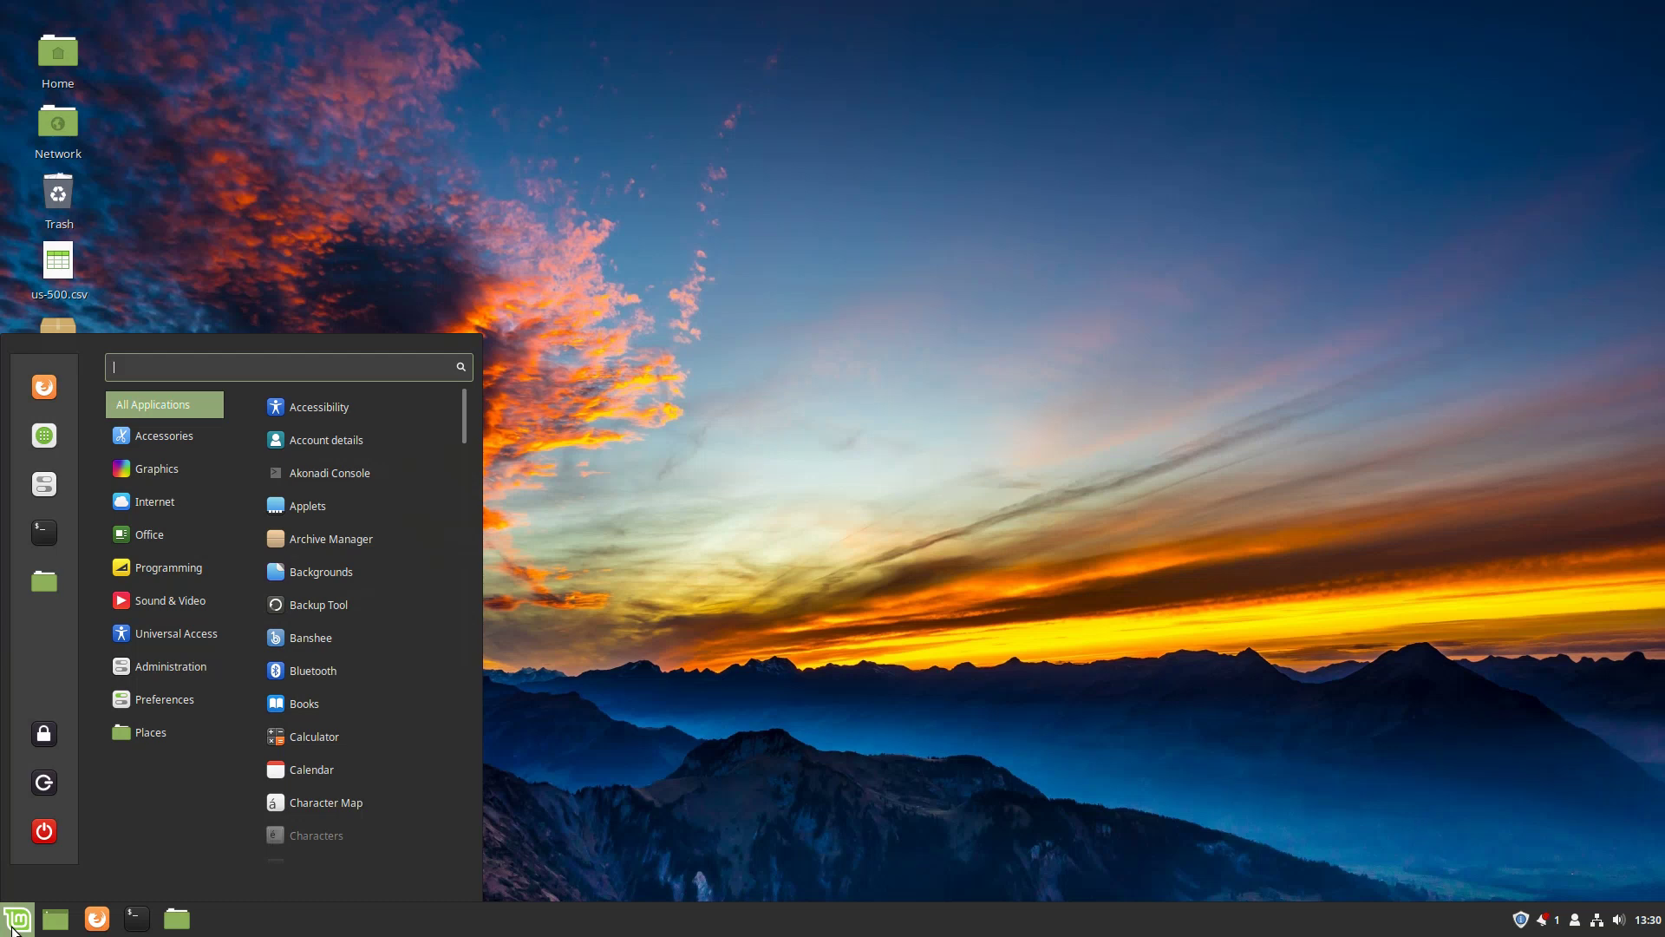
pyautogui.write('ev')
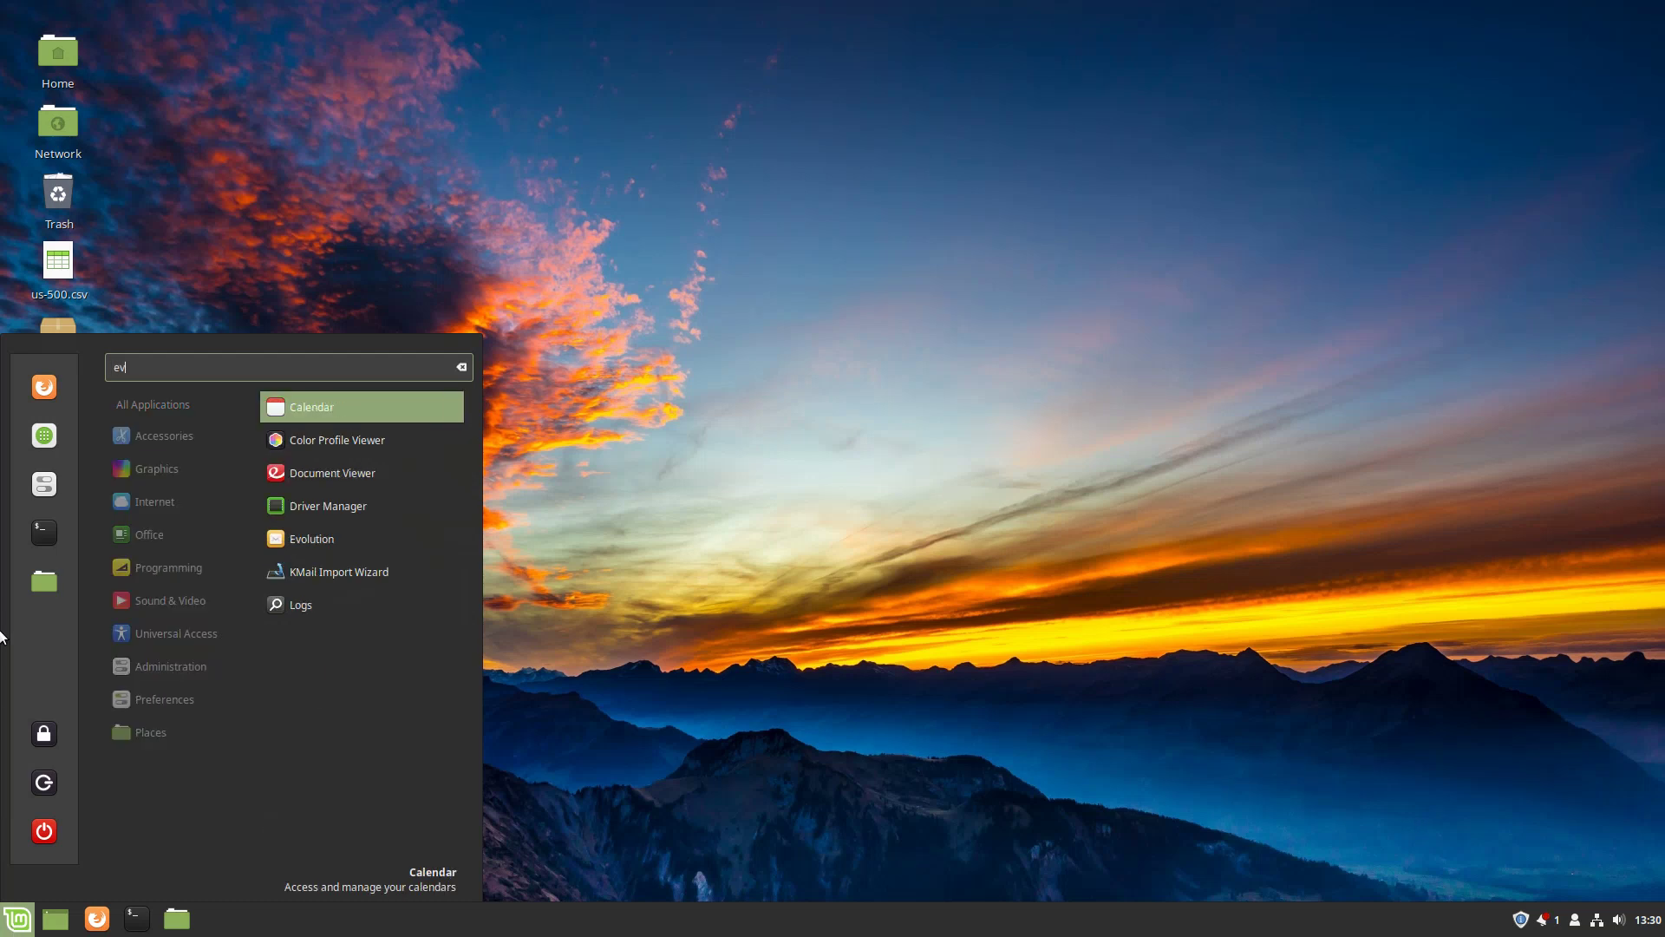
pyautogui.click(330, 542)
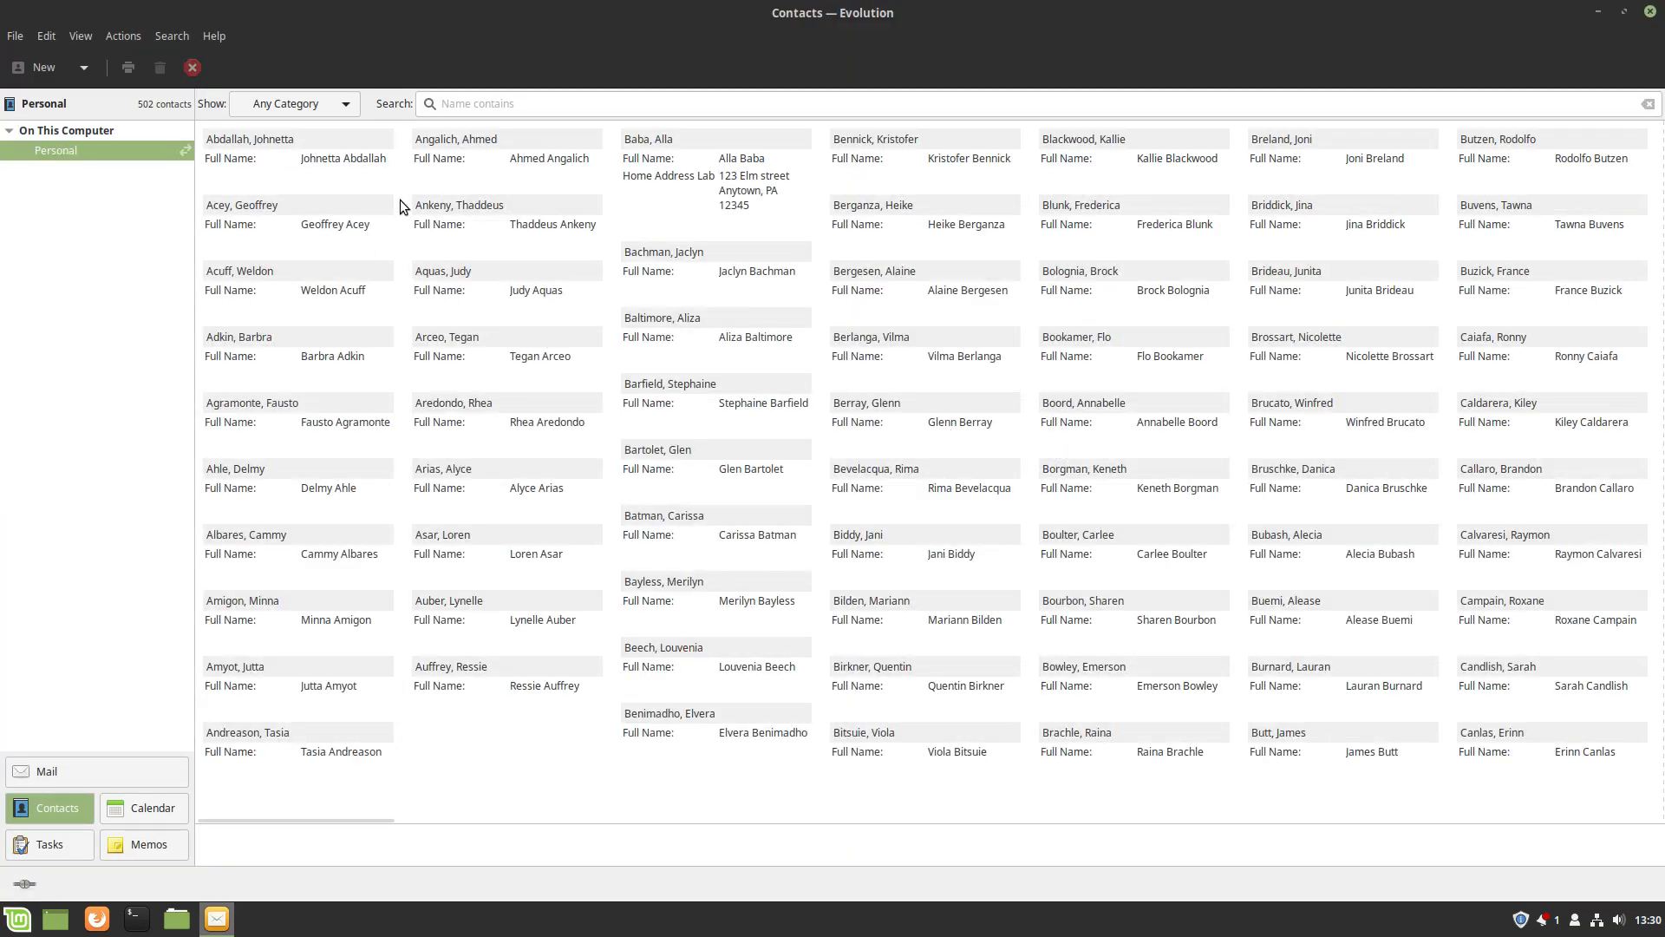
pyautogui.doubleClick(482, 787)
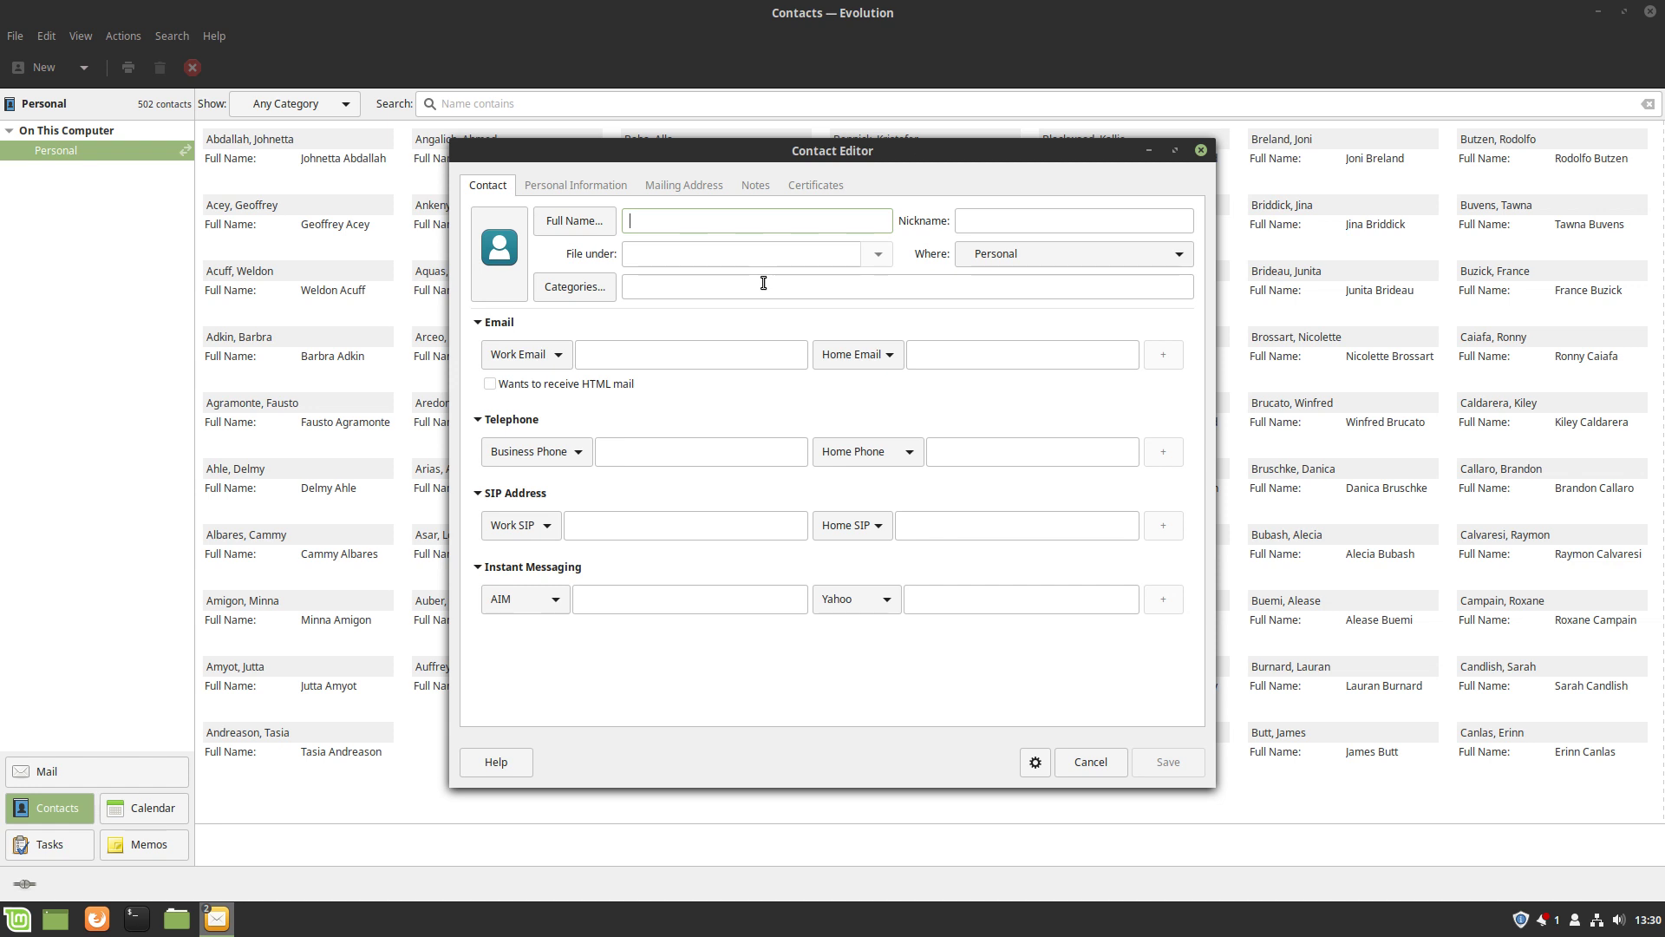
pyautogui.write('Allison')
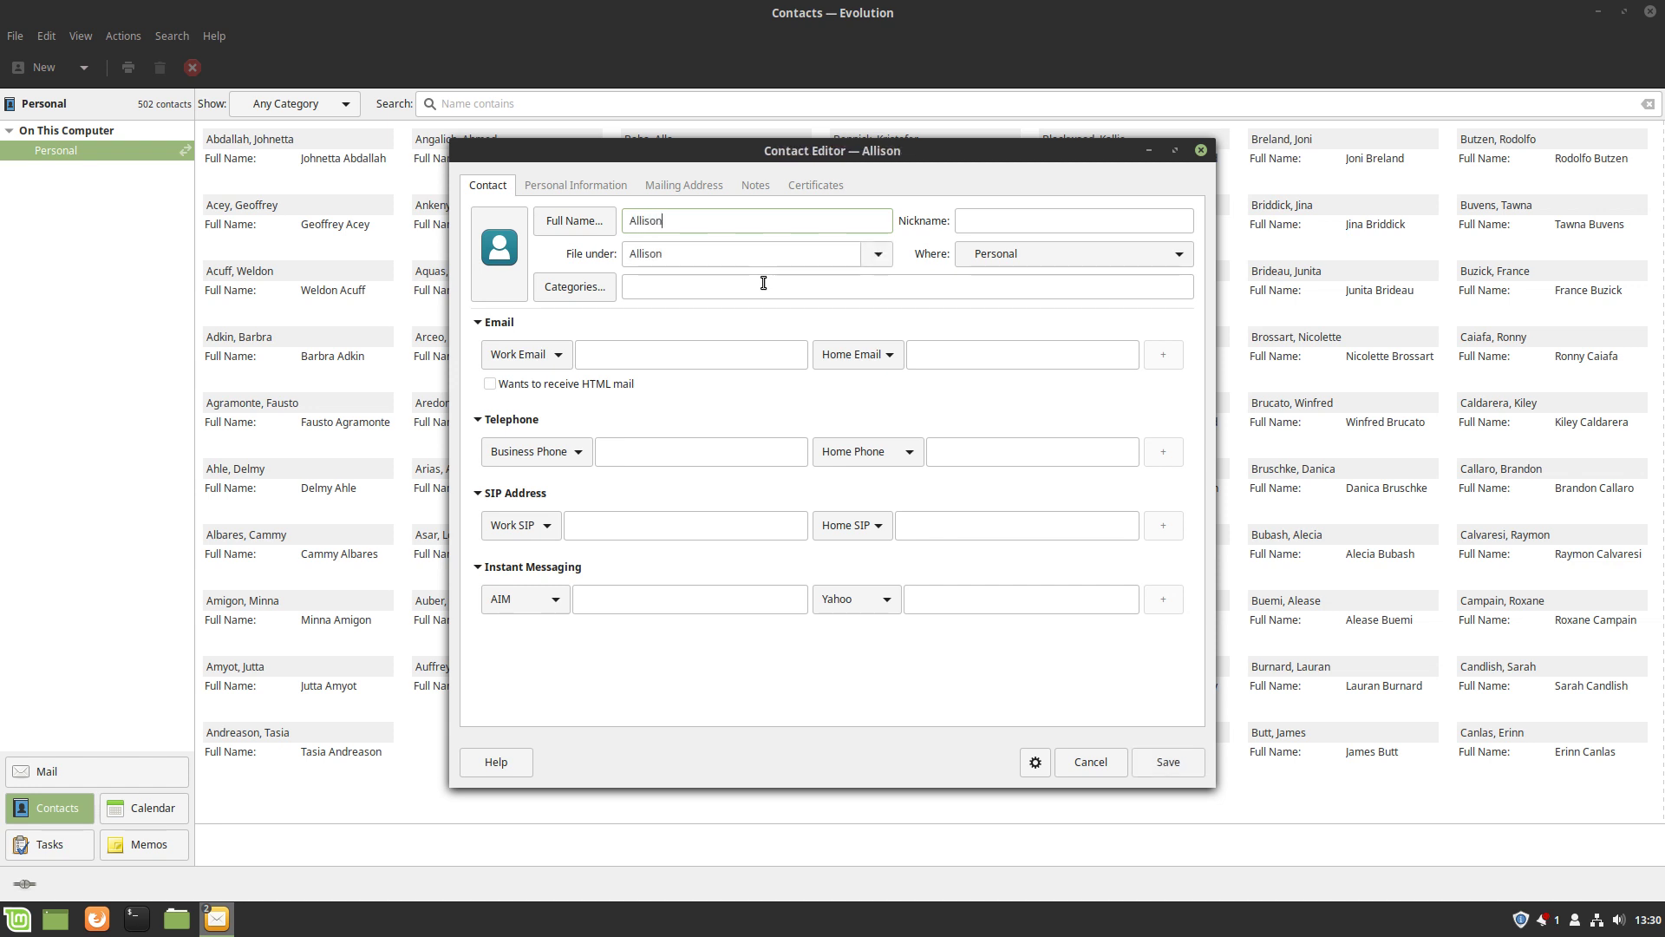
pyautogui.write(' All')
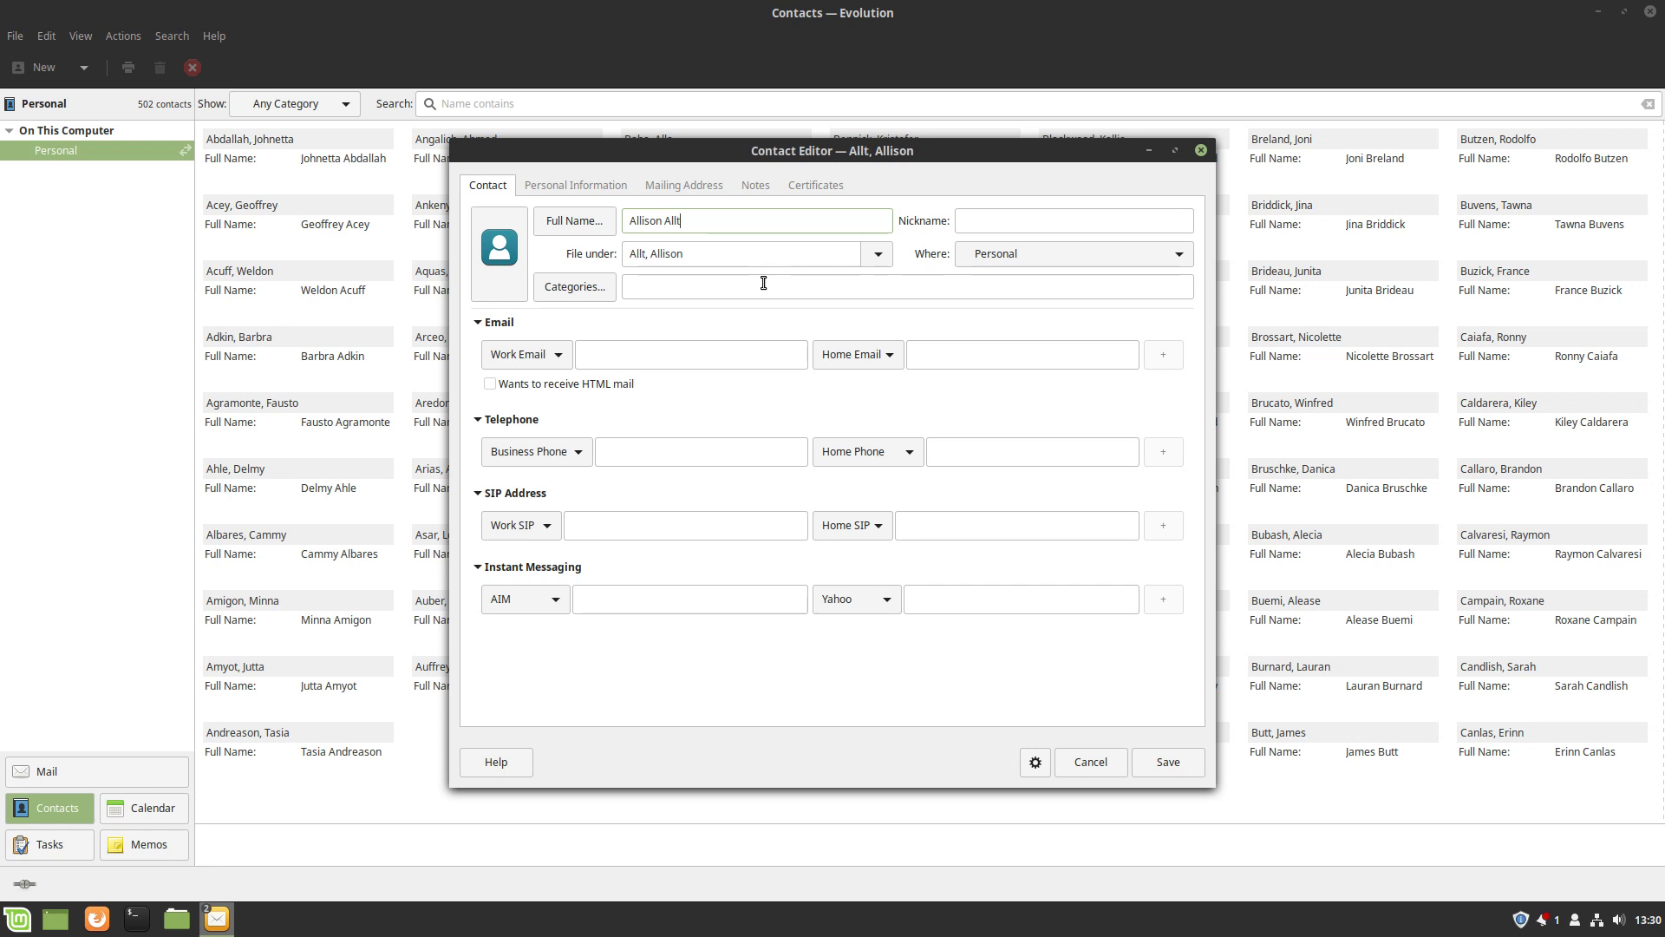
pyautogui.write('y')
# - Fill in the second new contact's home street address, city, zip code and state, and save the contact
pyautogui.click(675, 179)
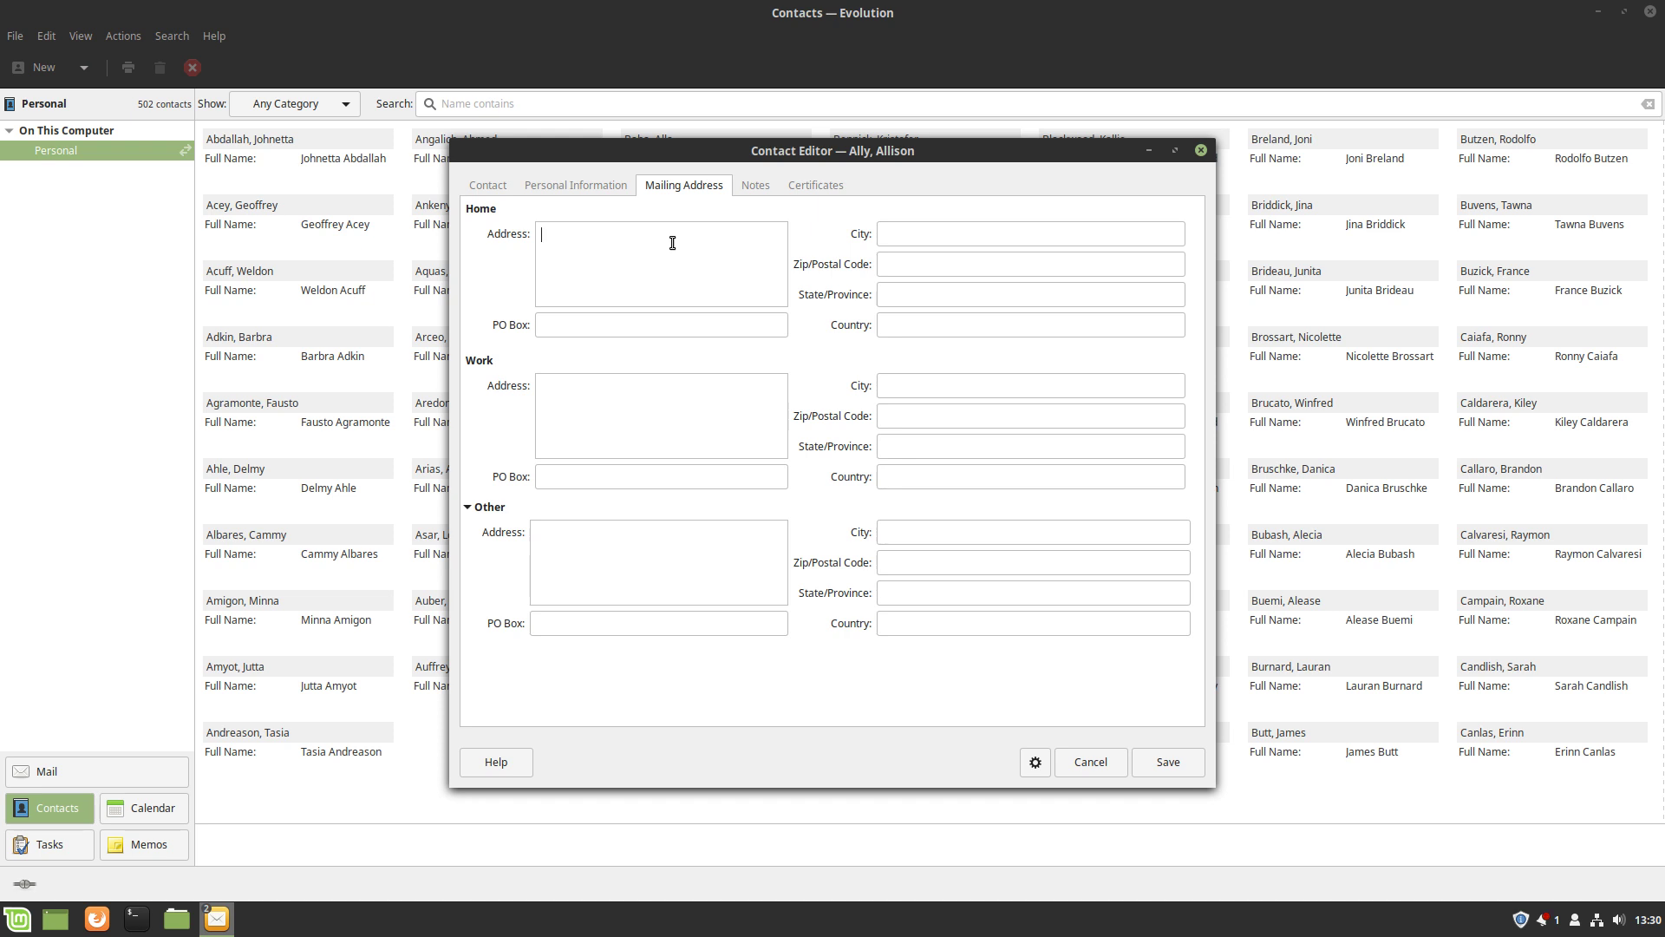
pyautogui.write('789 Anystreet st')
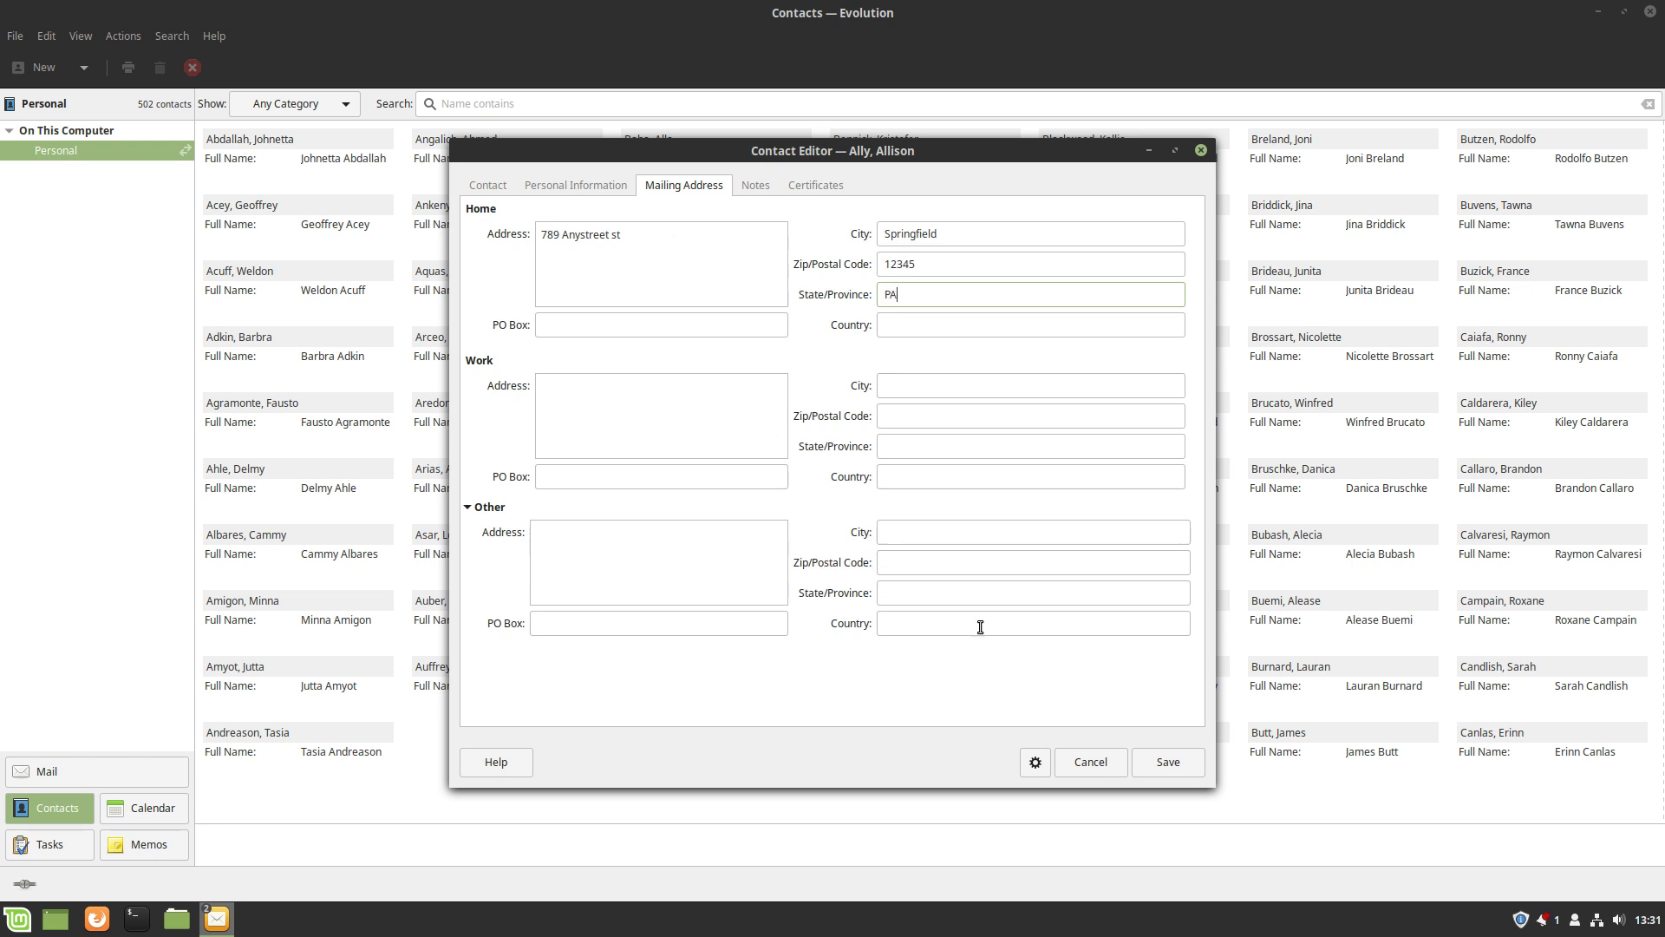
pyautogui.click(1168, 762)
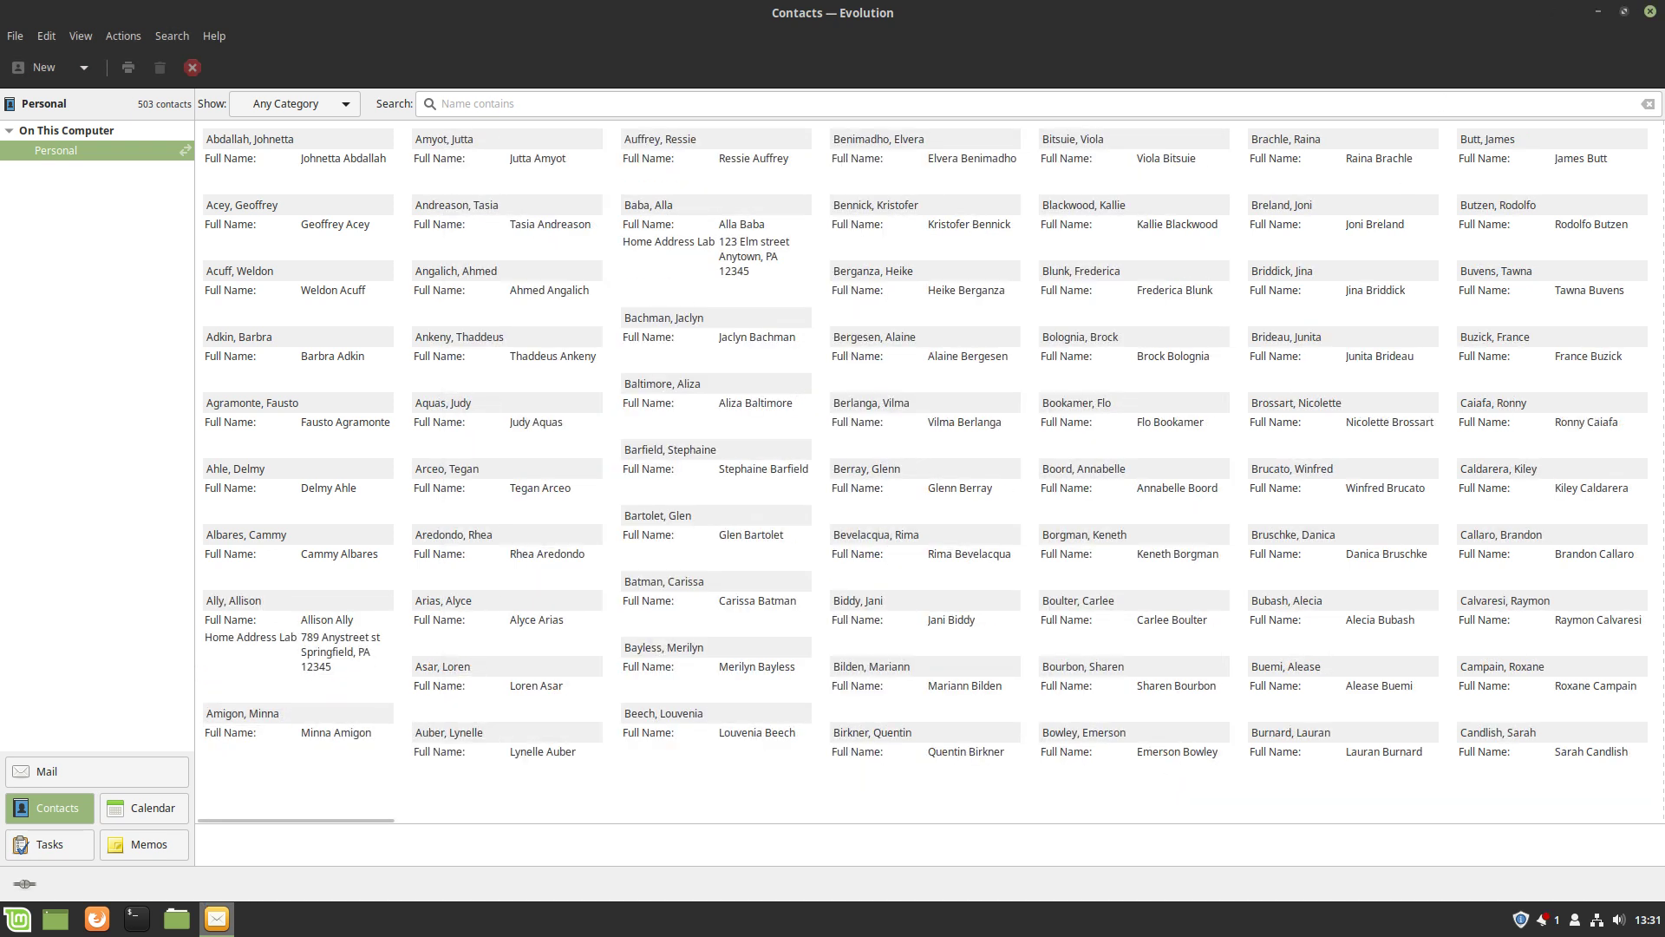
# - Close Evolution, open addresses.odt from the Documents folder, and update its links to external data
pyautogui.click(1650, 11)
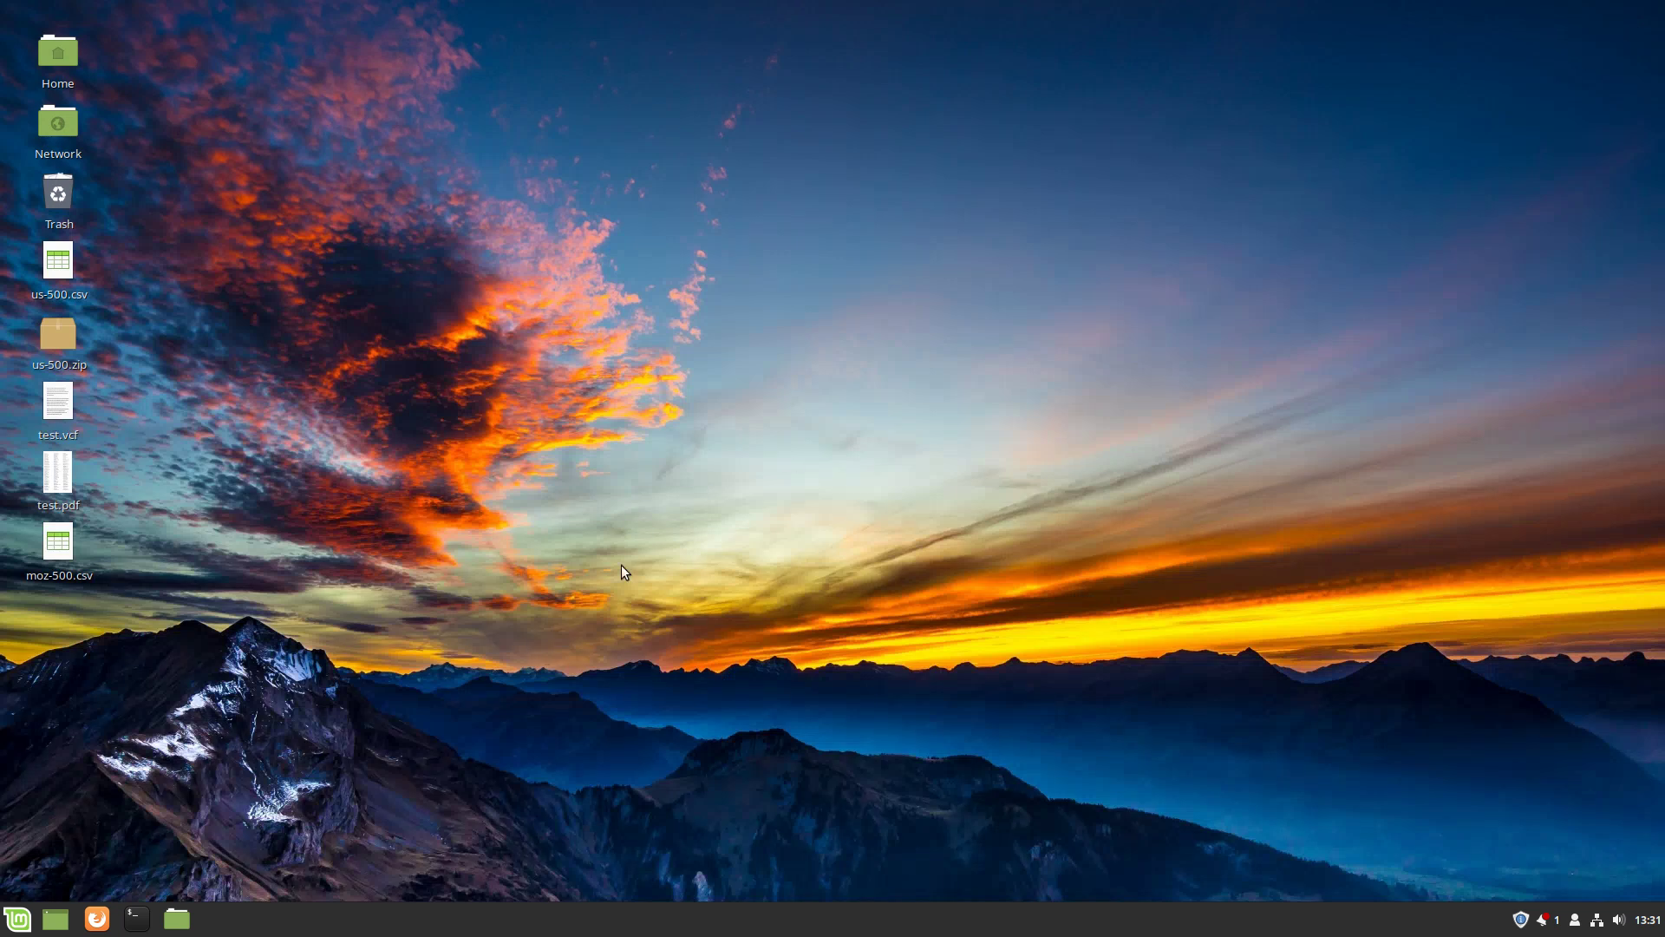
pyautogui.click(186, 914)
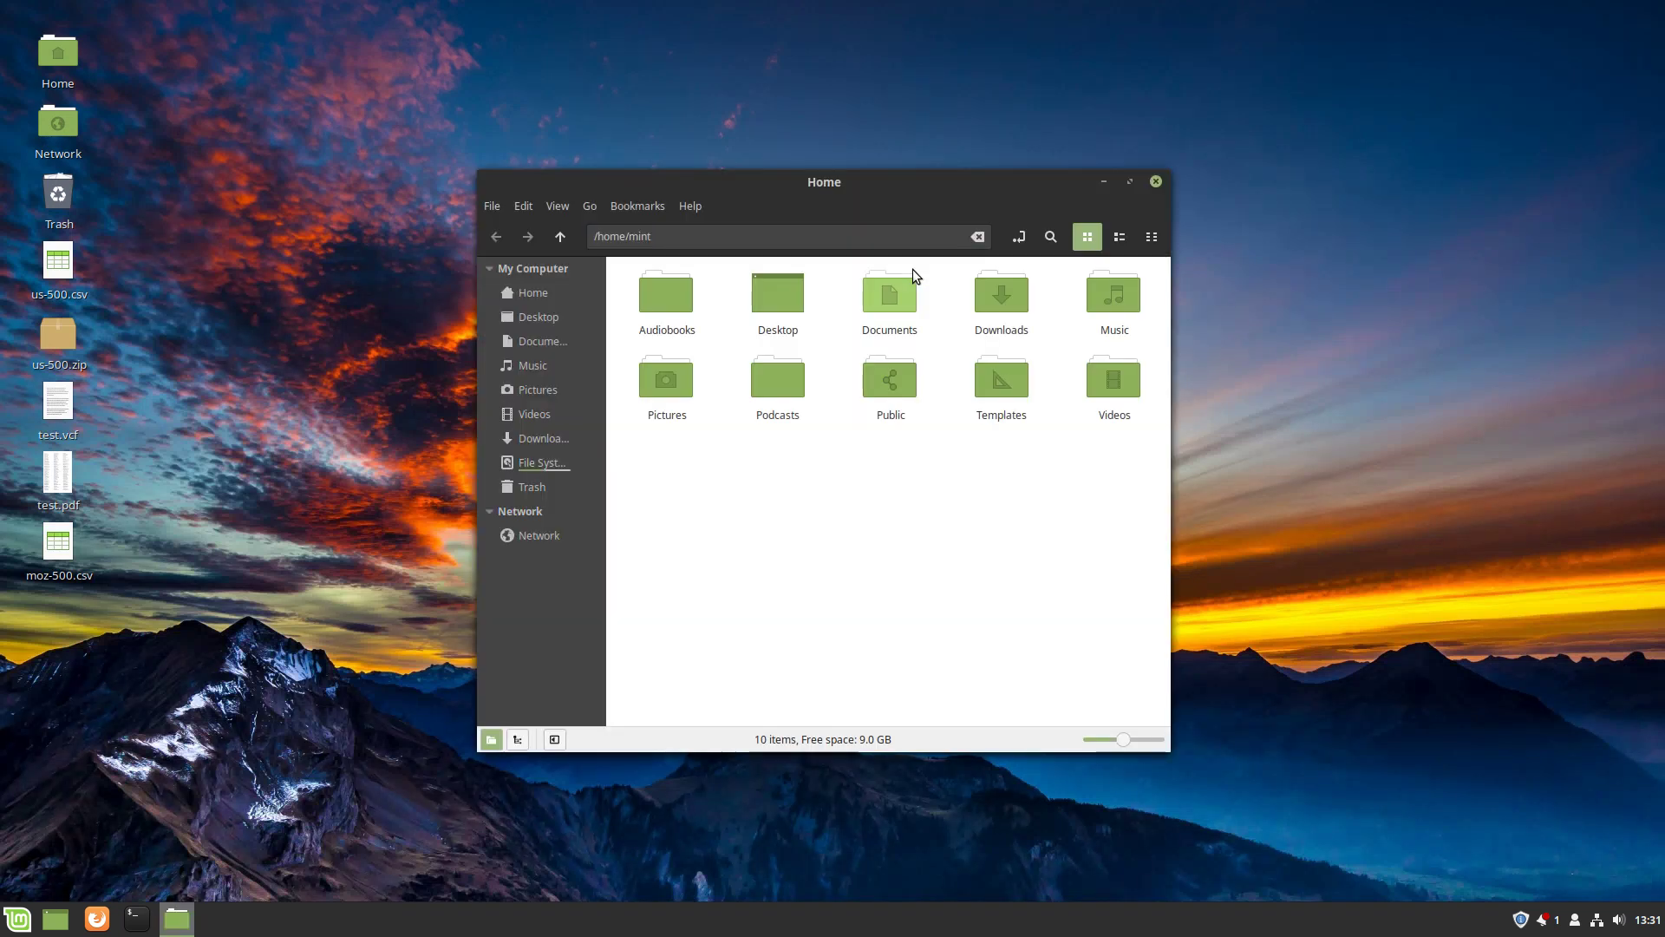
pyautogui.doubleClick(883, 295)
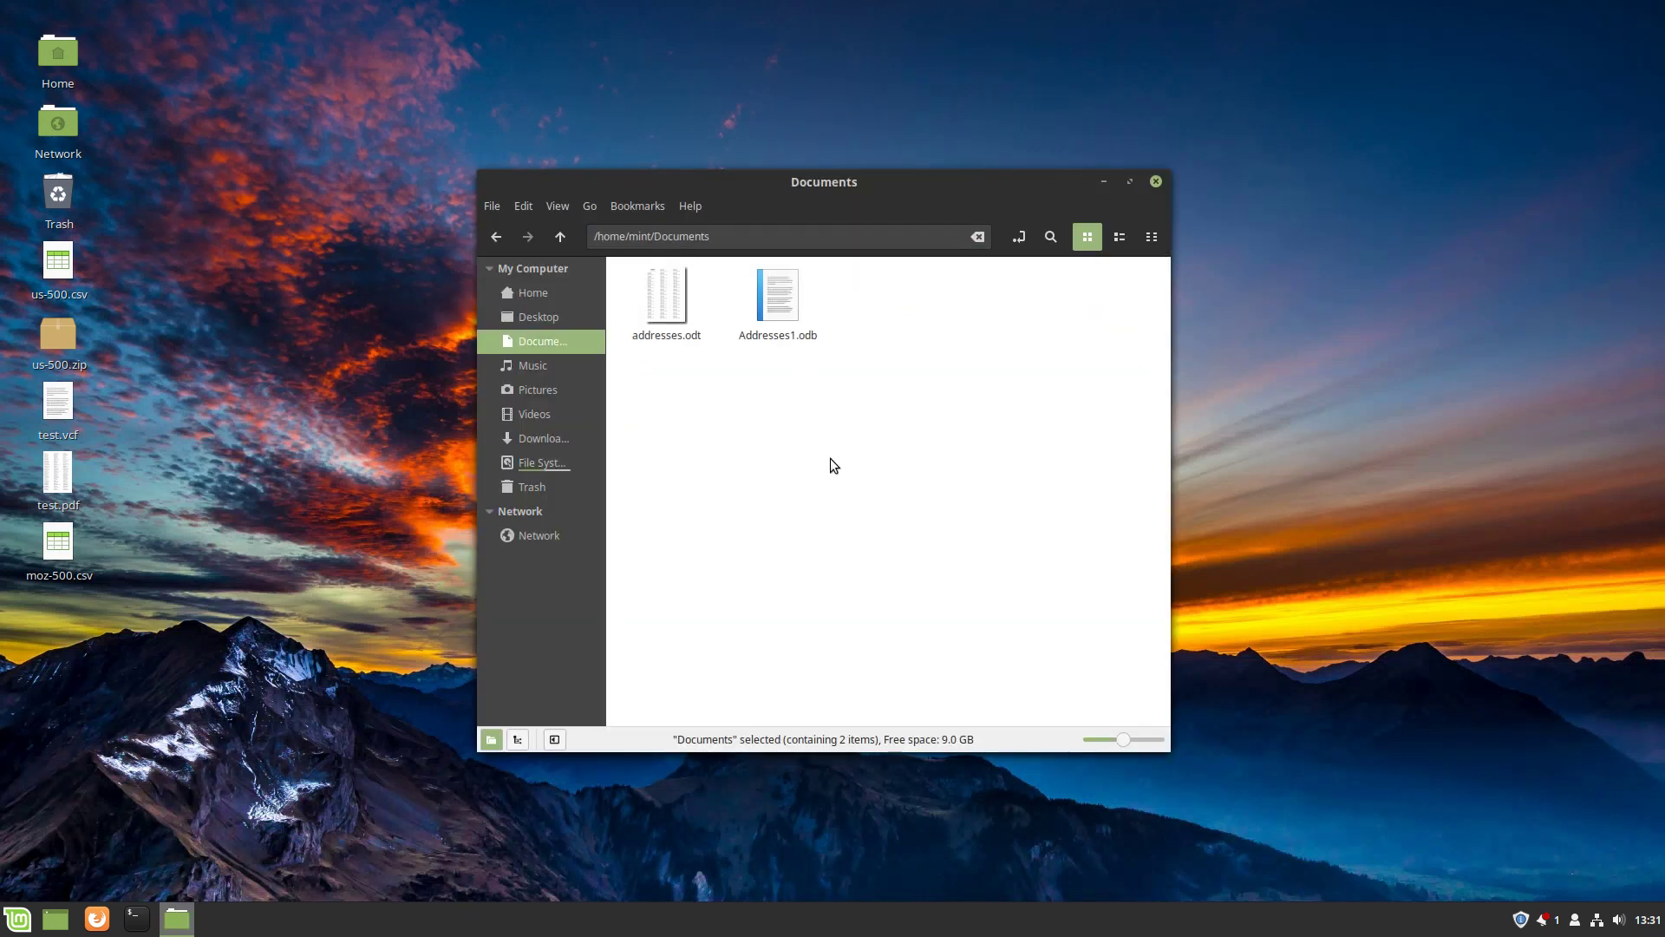
pyautogui.doubleClick(656, 311)
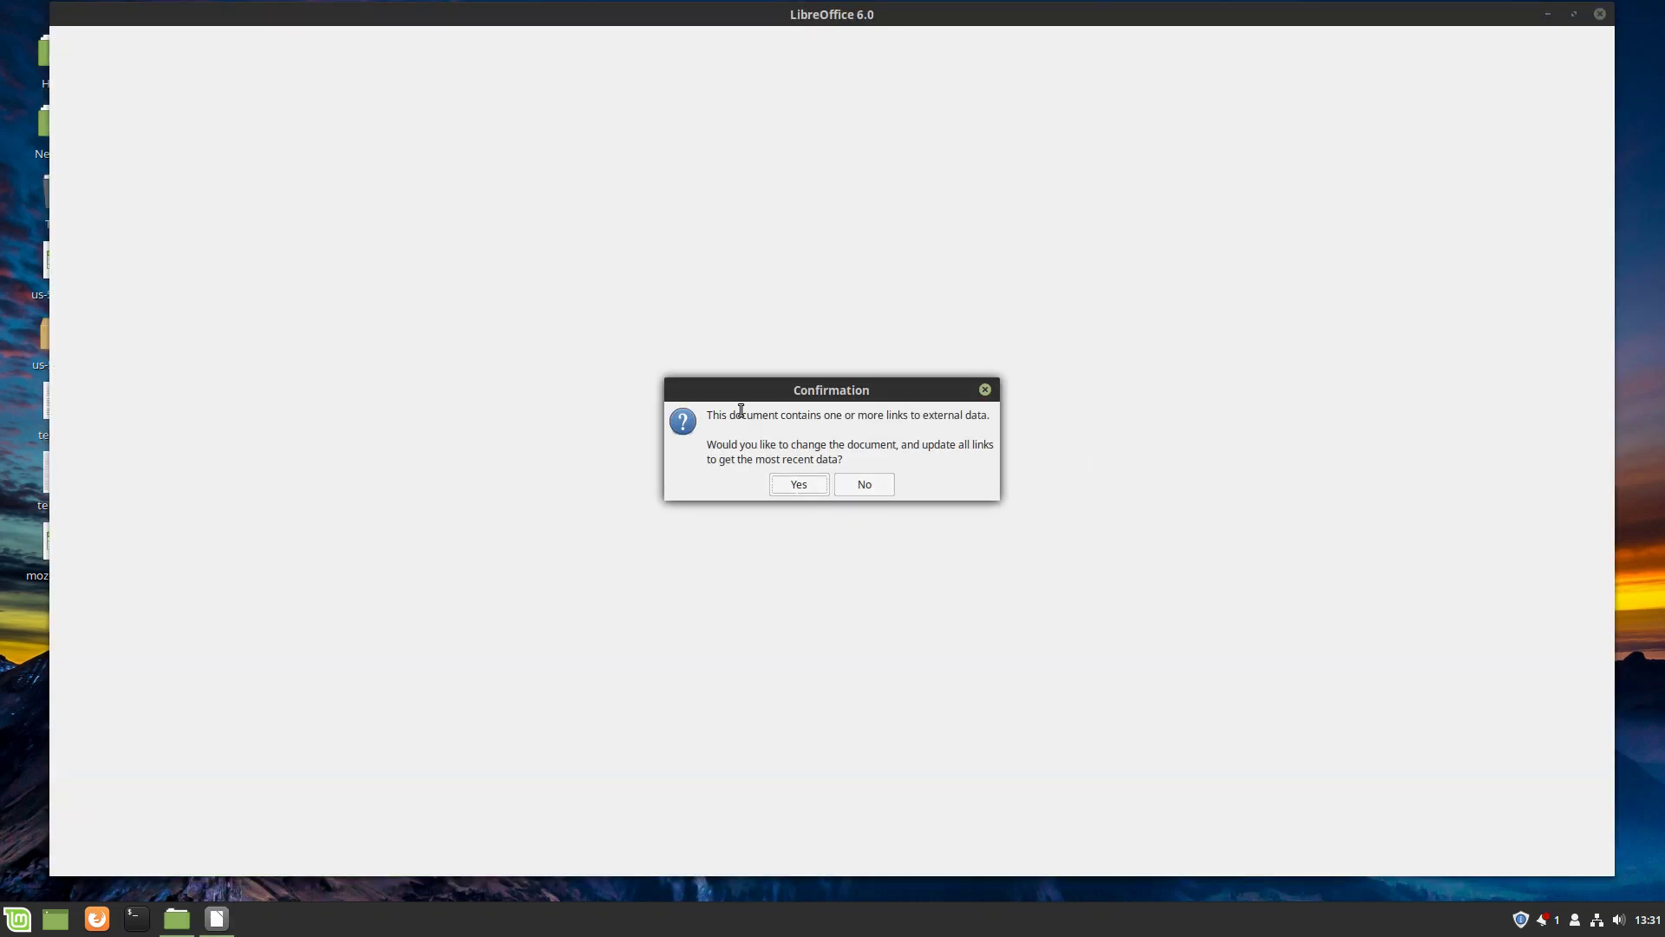
pyautogui.click(798, 484)
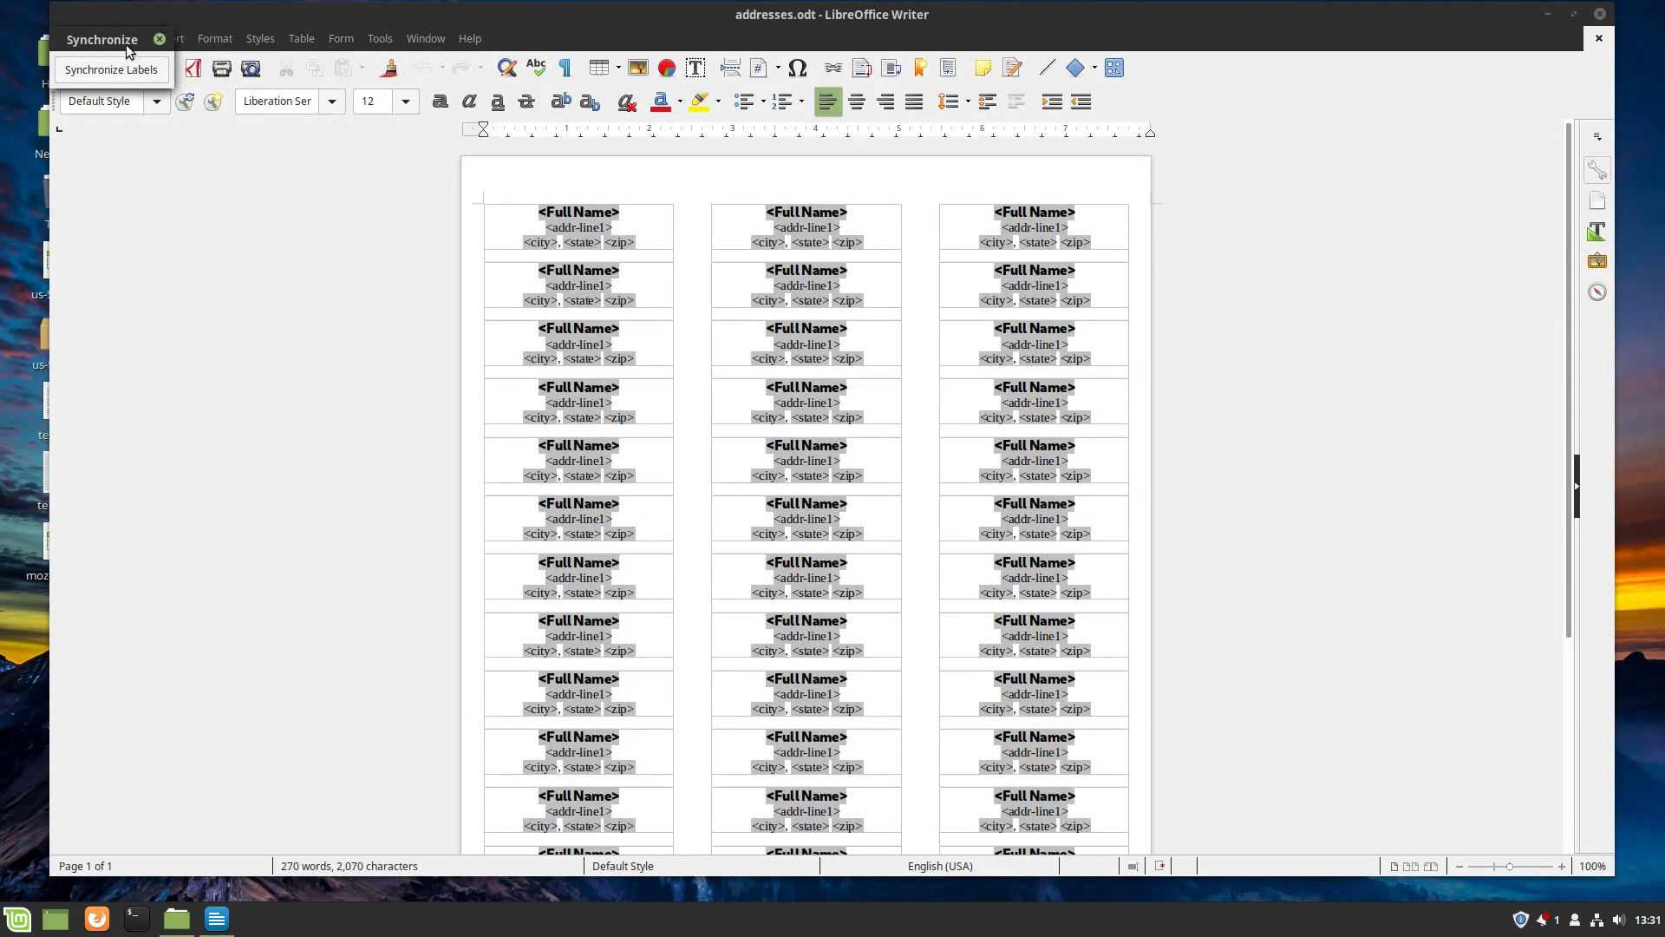
pyautogui.moveTo(127, 49); pyautogui.dragTo(123, 349)
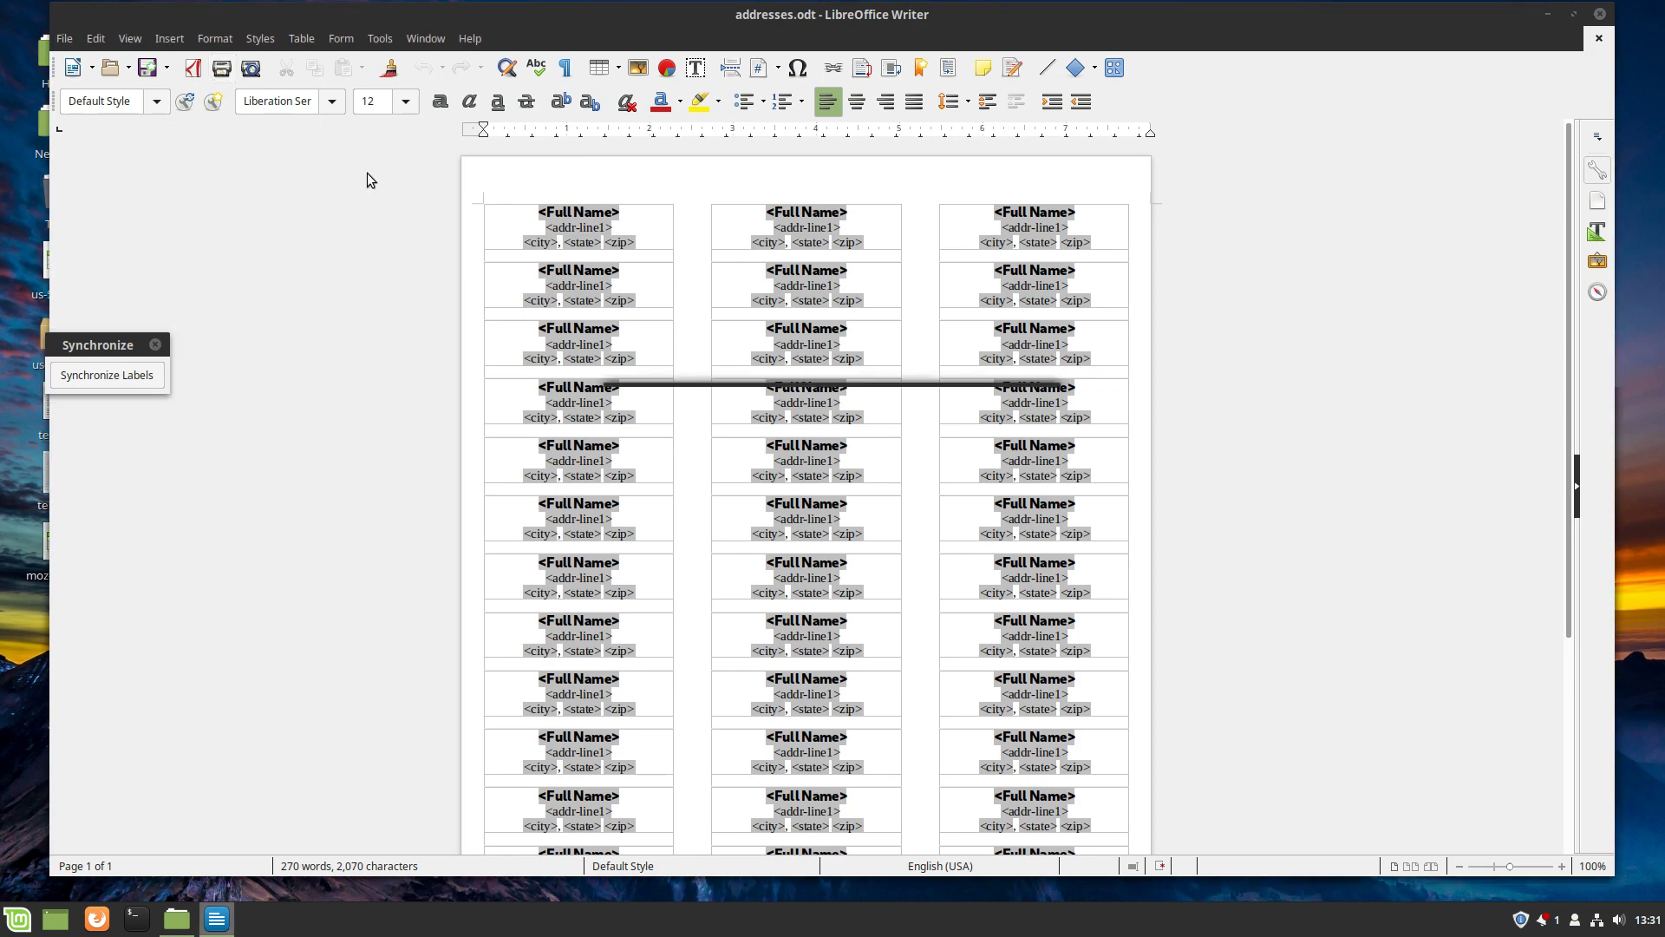
# - Mail merge all records to a single file, replacing test.pdf on the Desktop, and save and close the label document
pyautogui.click(1006, 470)
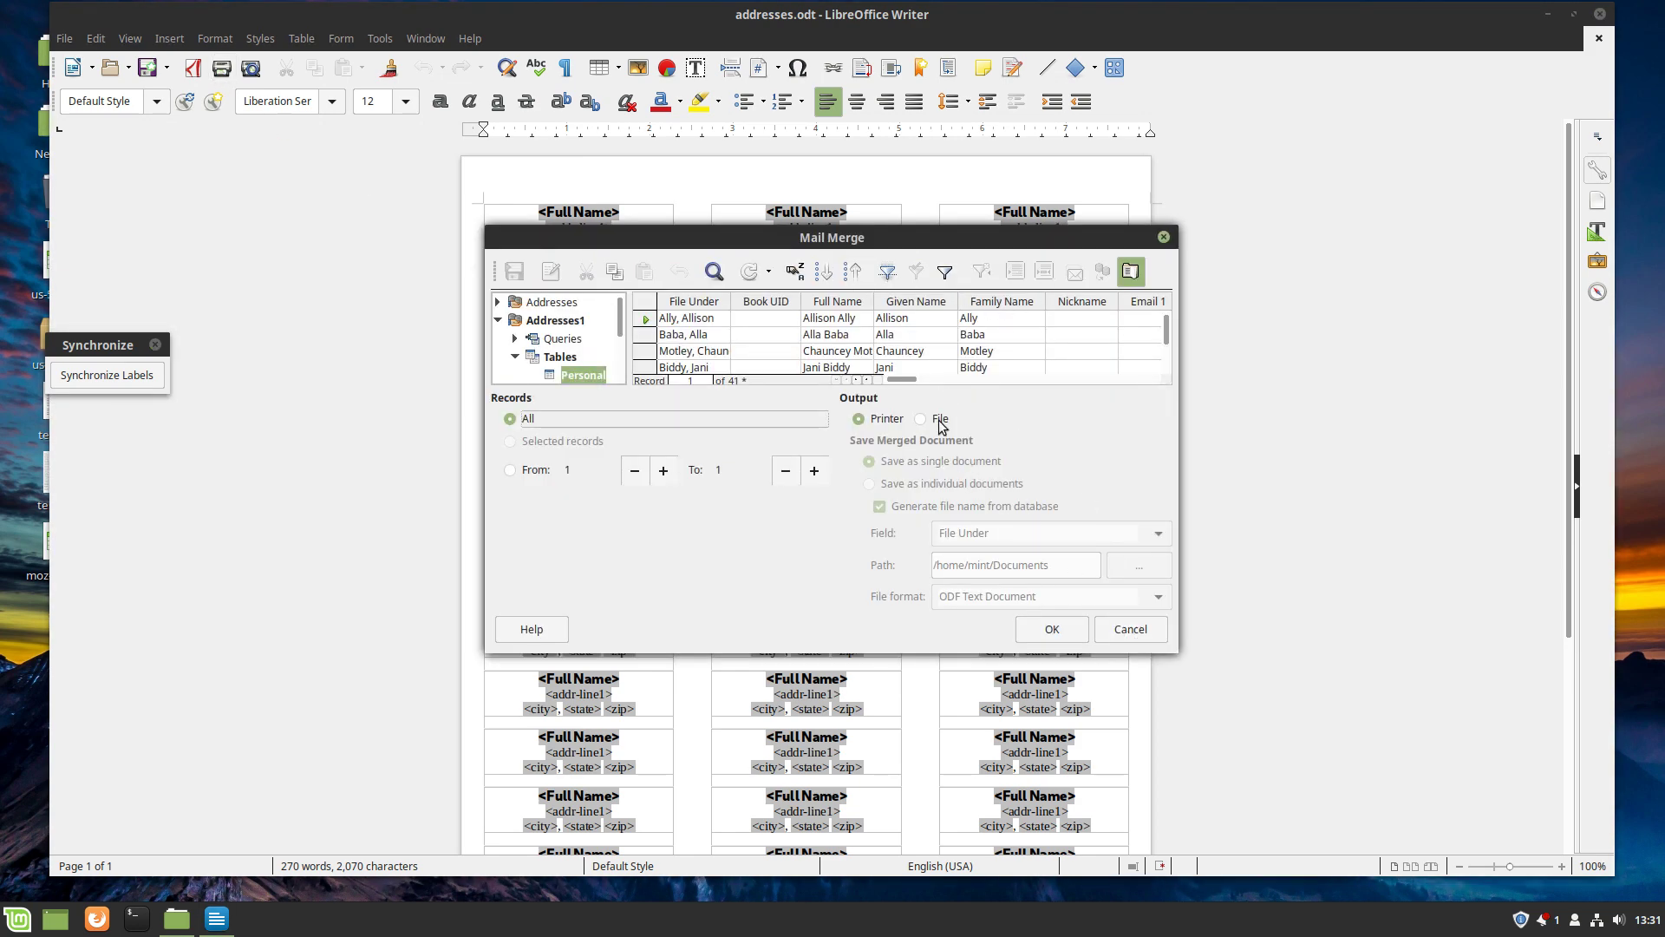
pyautogui.click(939, 420)
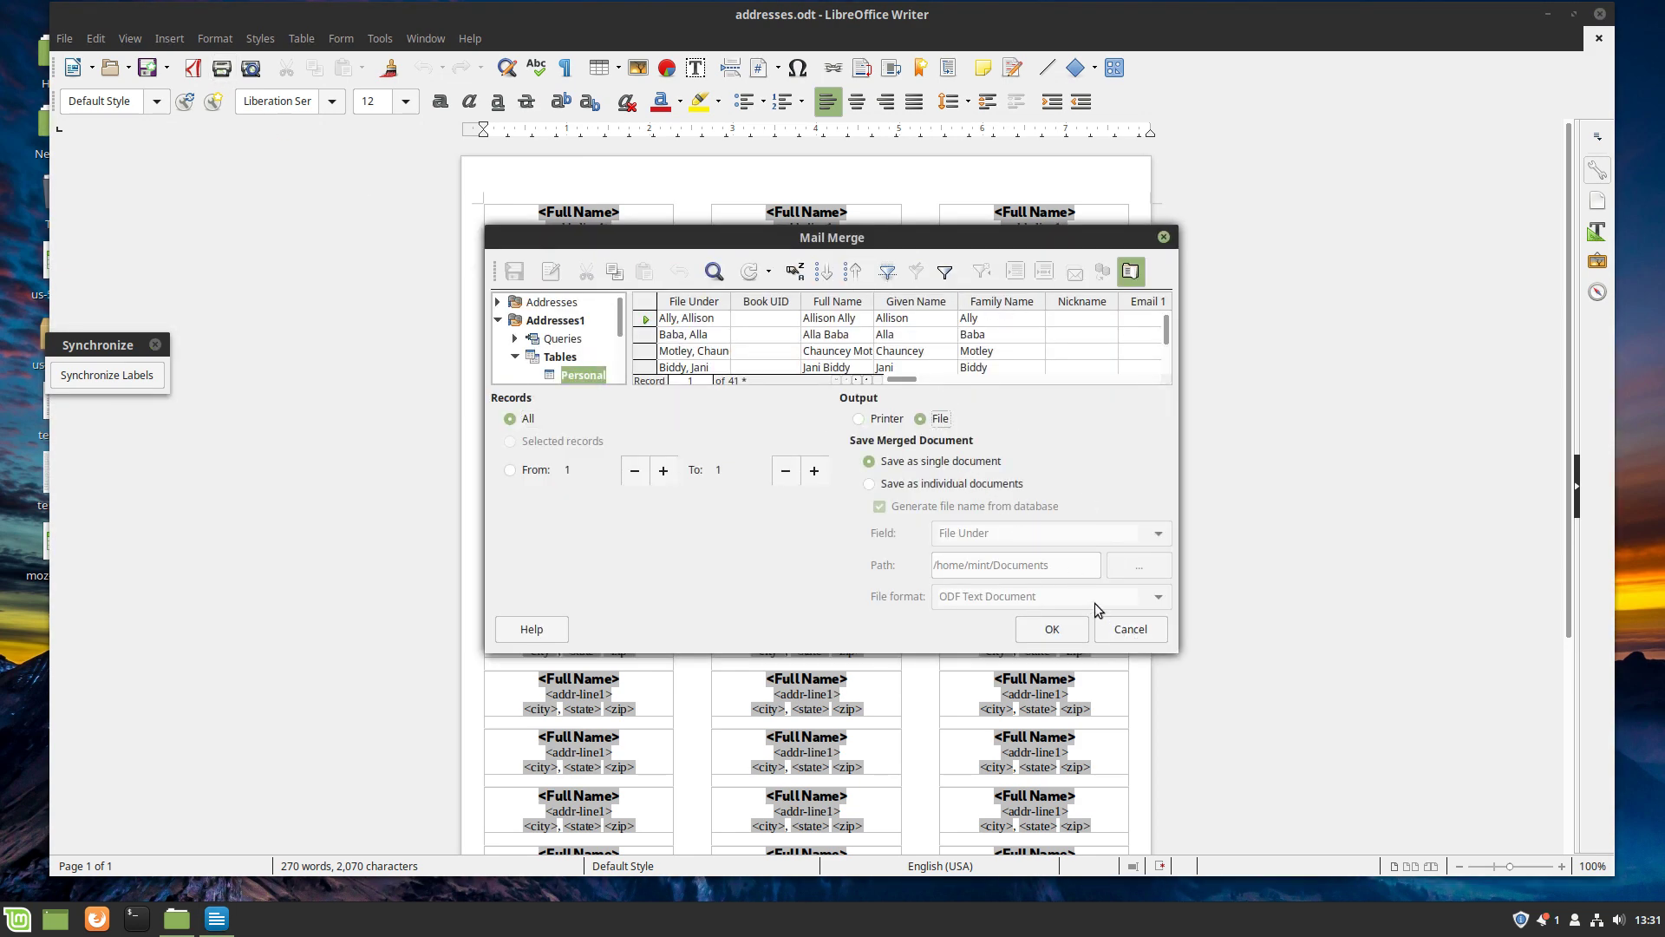
pyautogui.click(1051, 629)
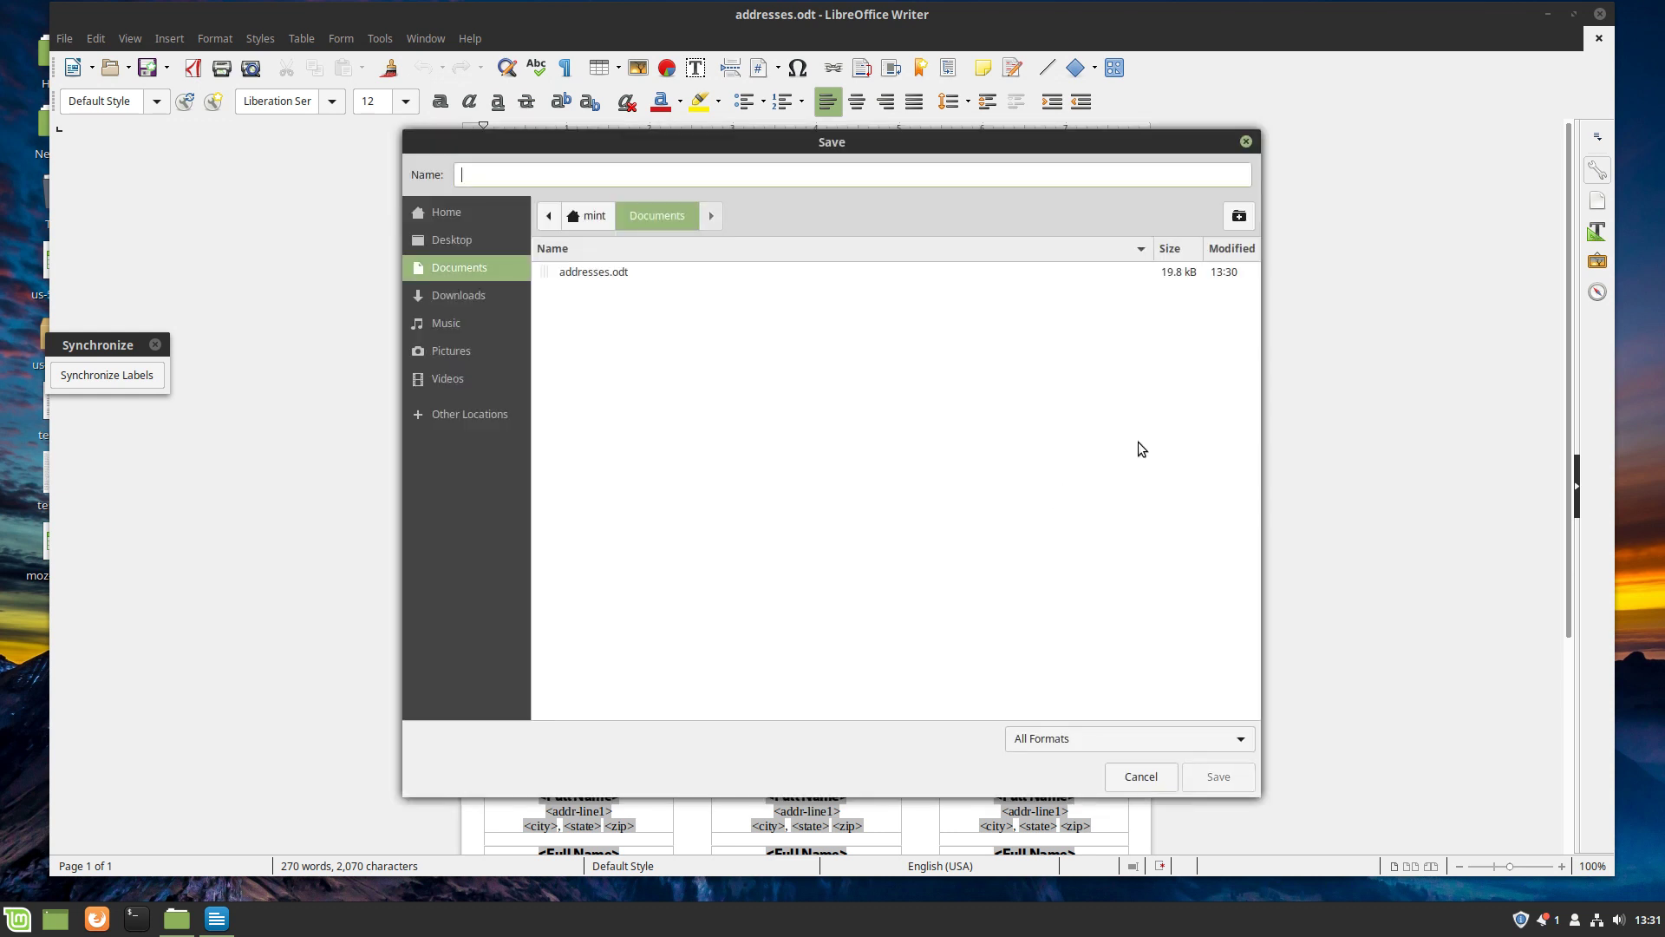
pyautogui.click(468, 240)
pyautogui.doubleClick(574, 272)
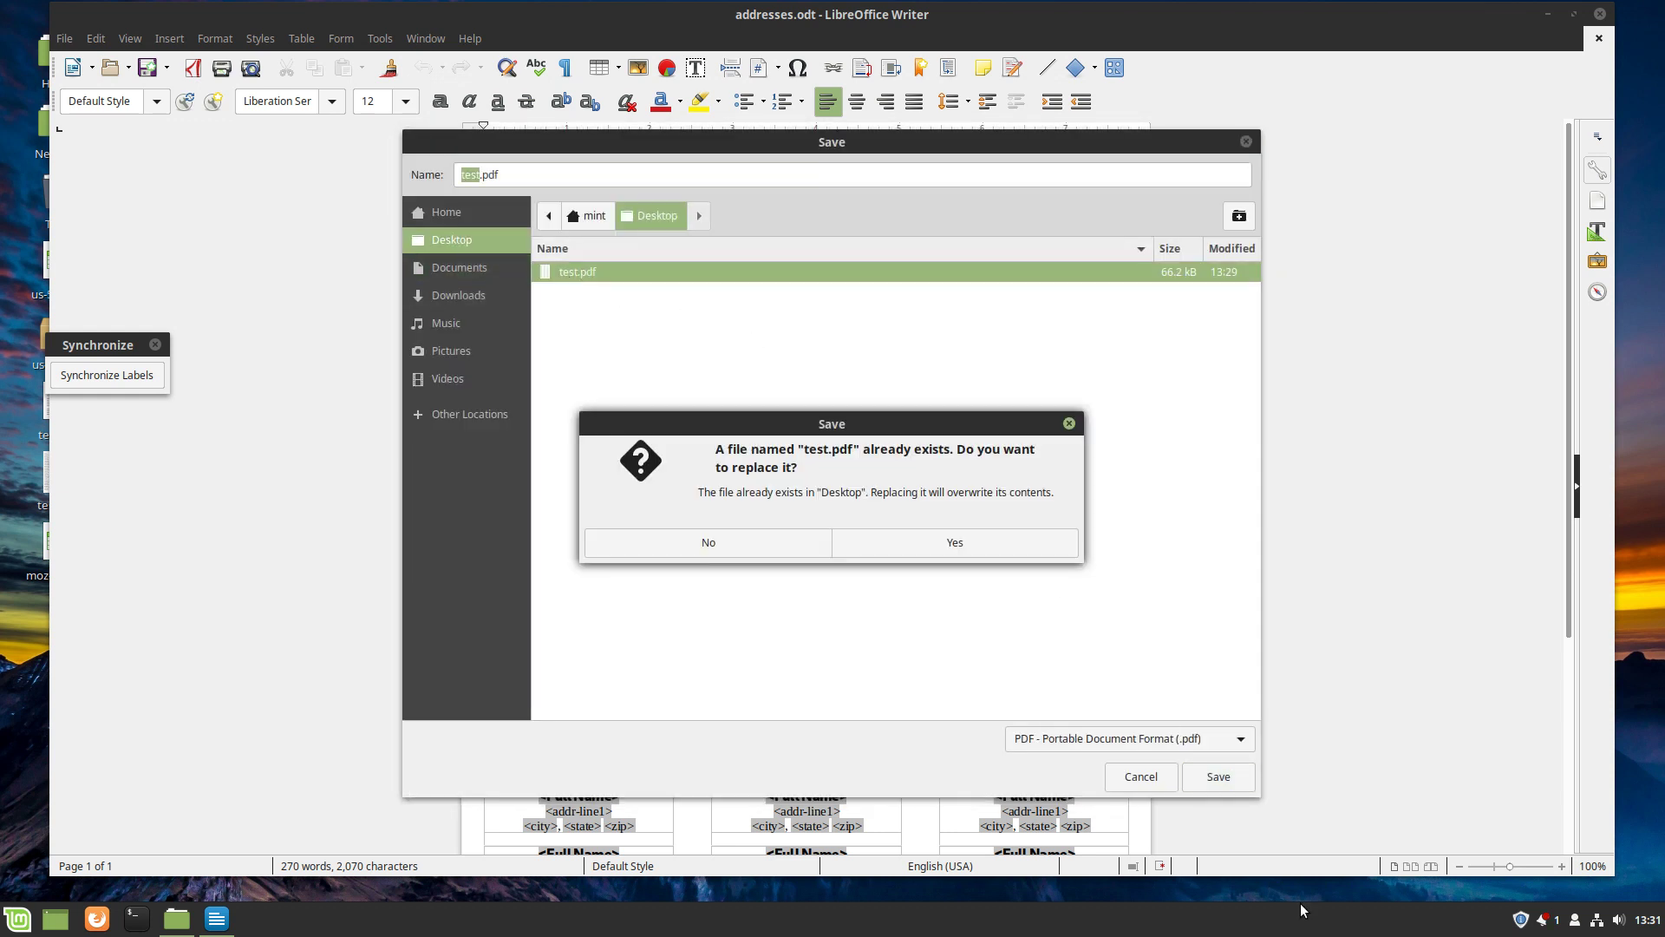
pyautogui.click(943, 553)
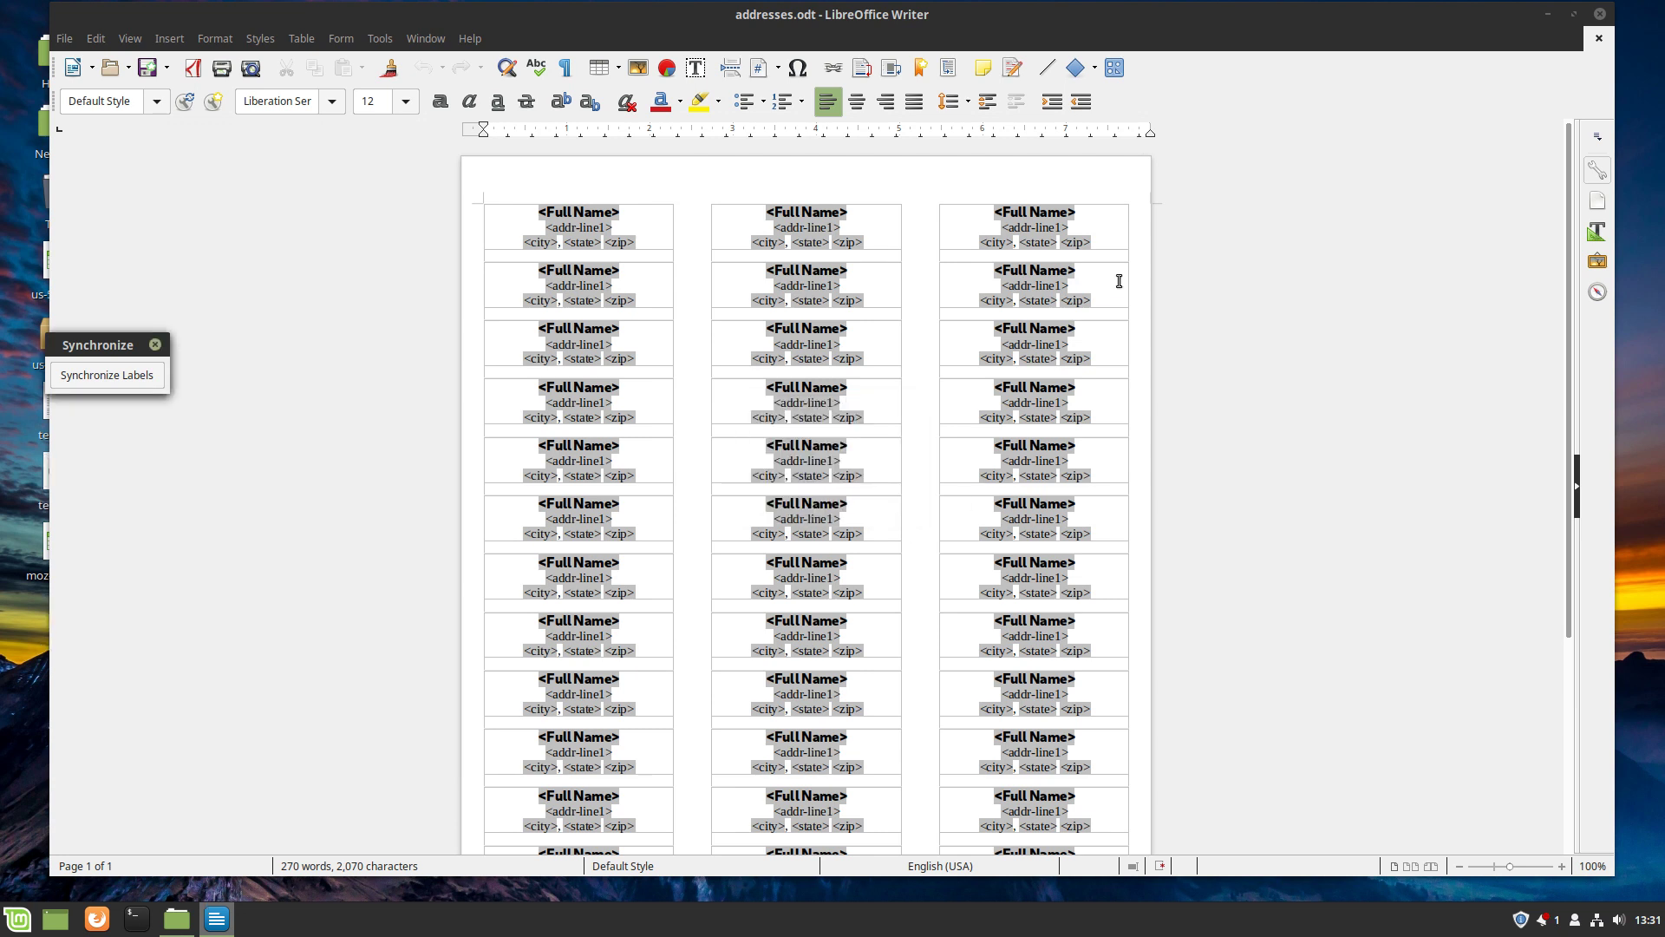
pyautogui.click(1598, 16)
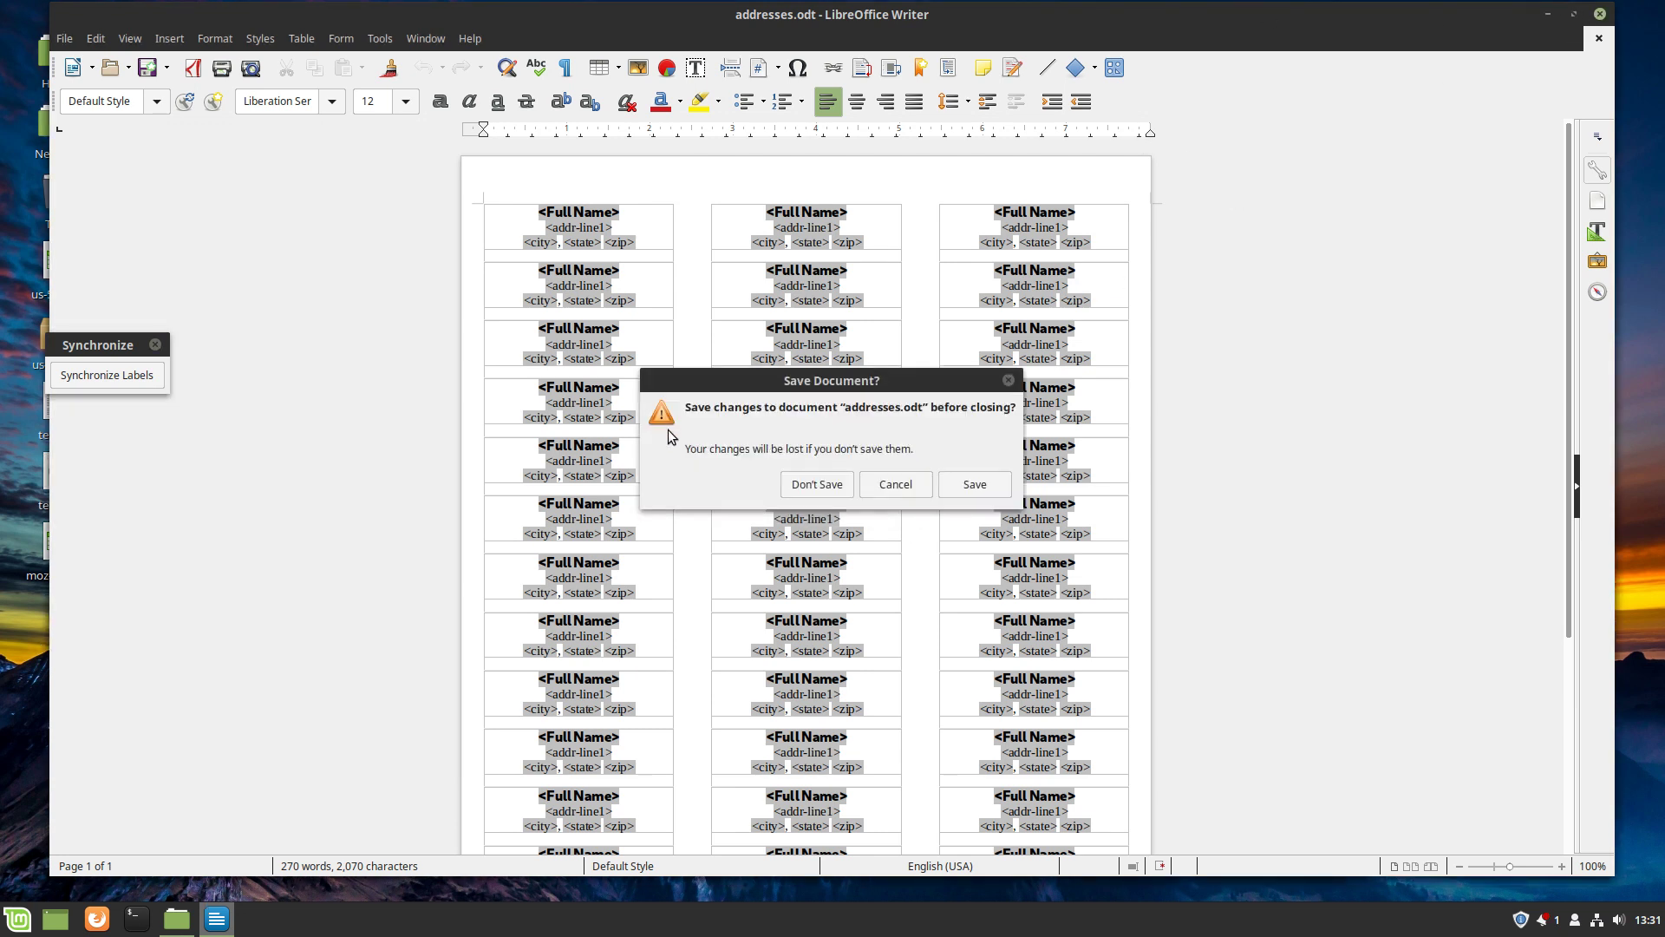
pyautogui.click(947, 488)
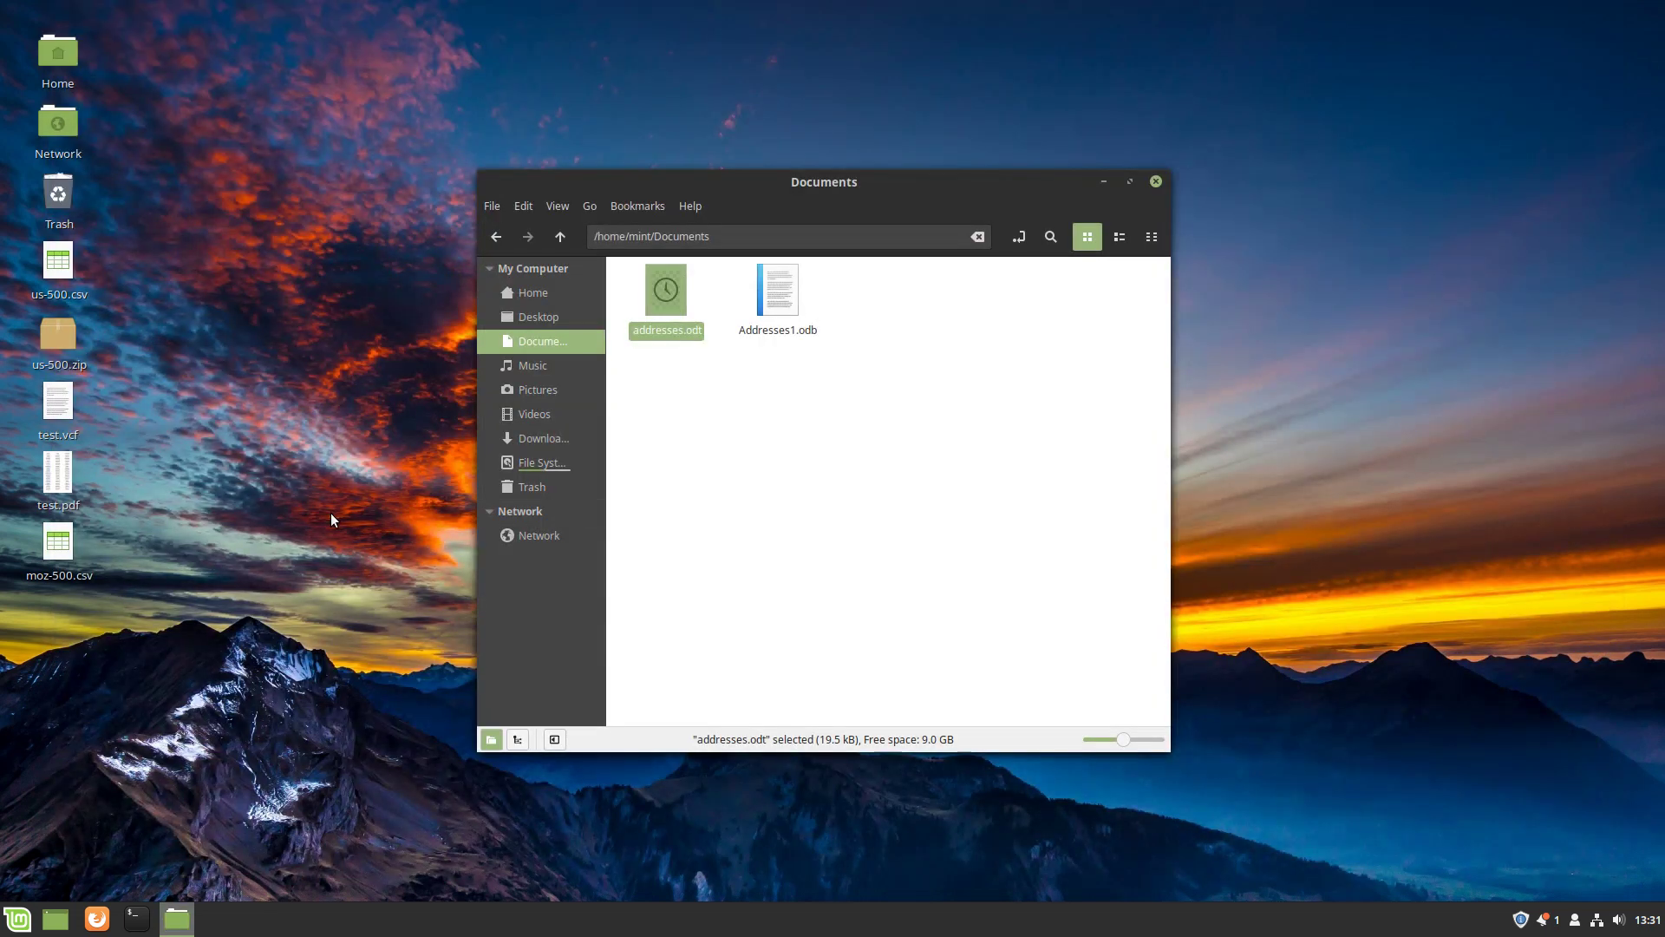
# - Open test.pdf from the desktop to check the merged labels, and close it along with the Documents window
pyautogui.click(165, 505)
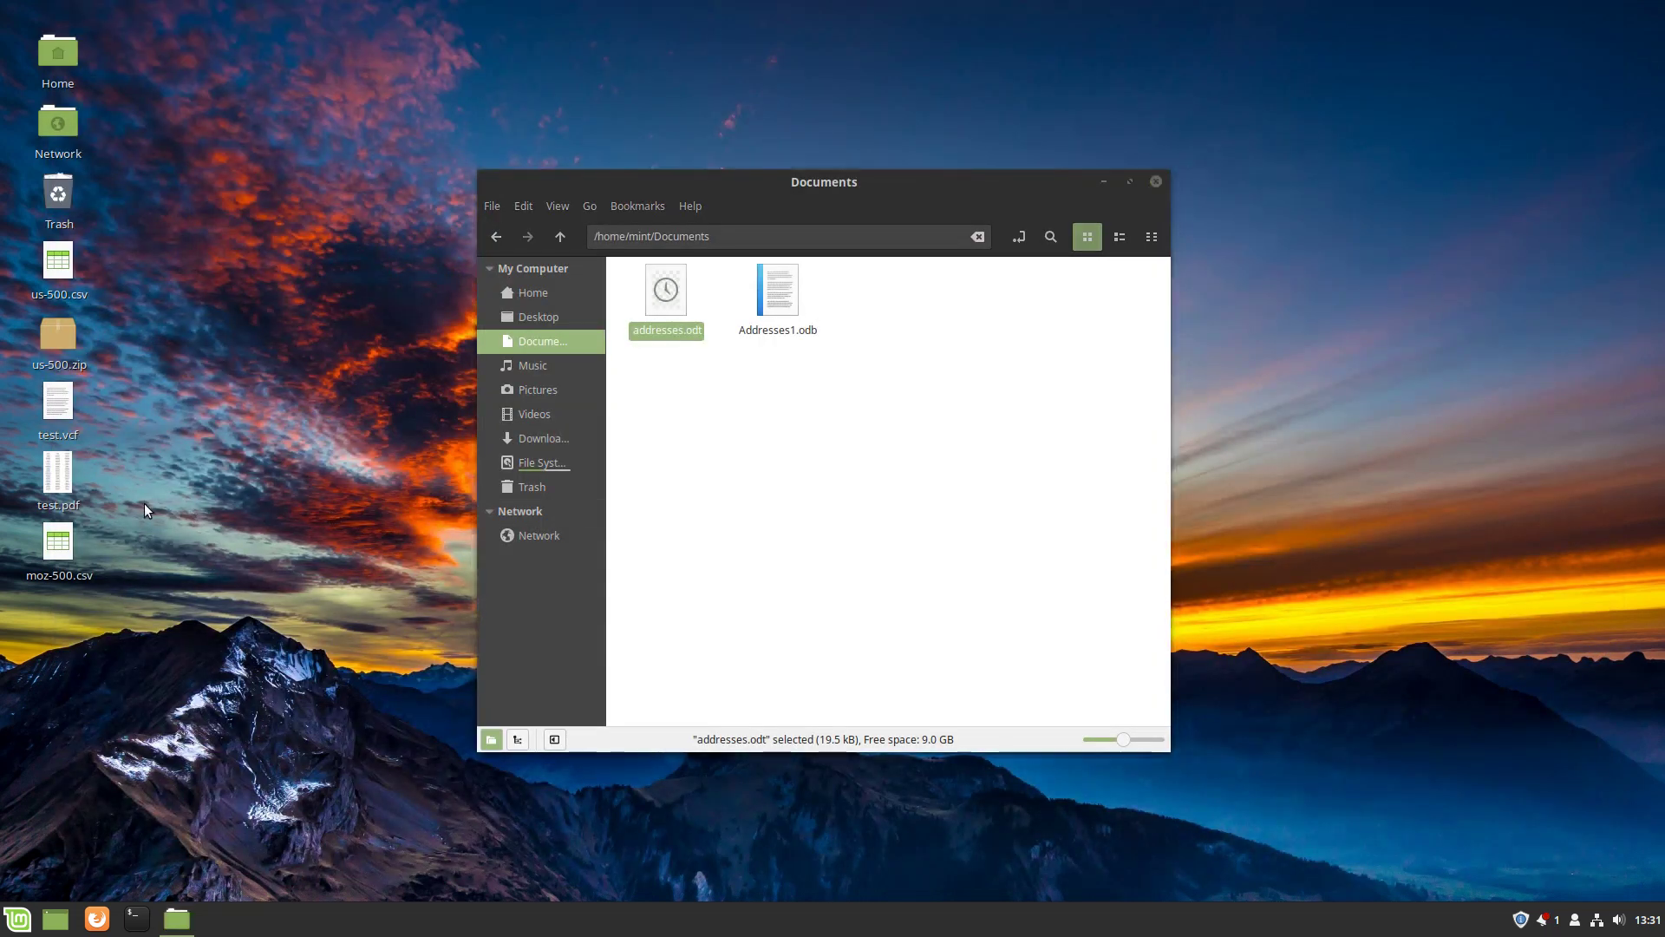
pyautogui.doubleClick(55, 492)
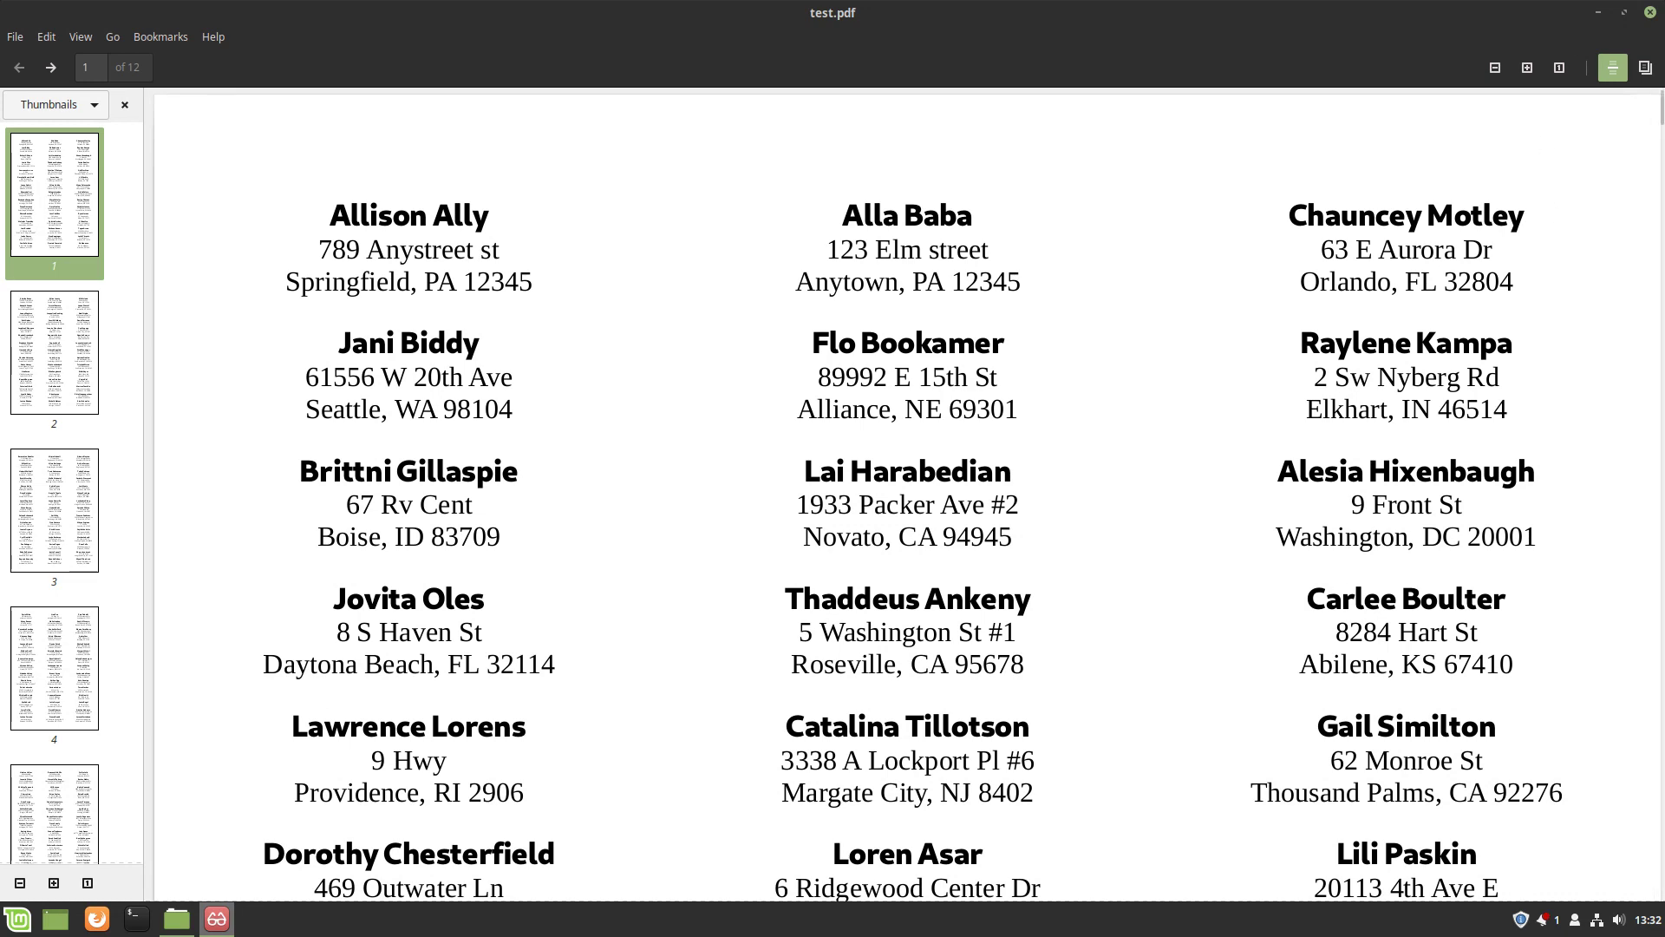
pyautogui.click(1650, 12)
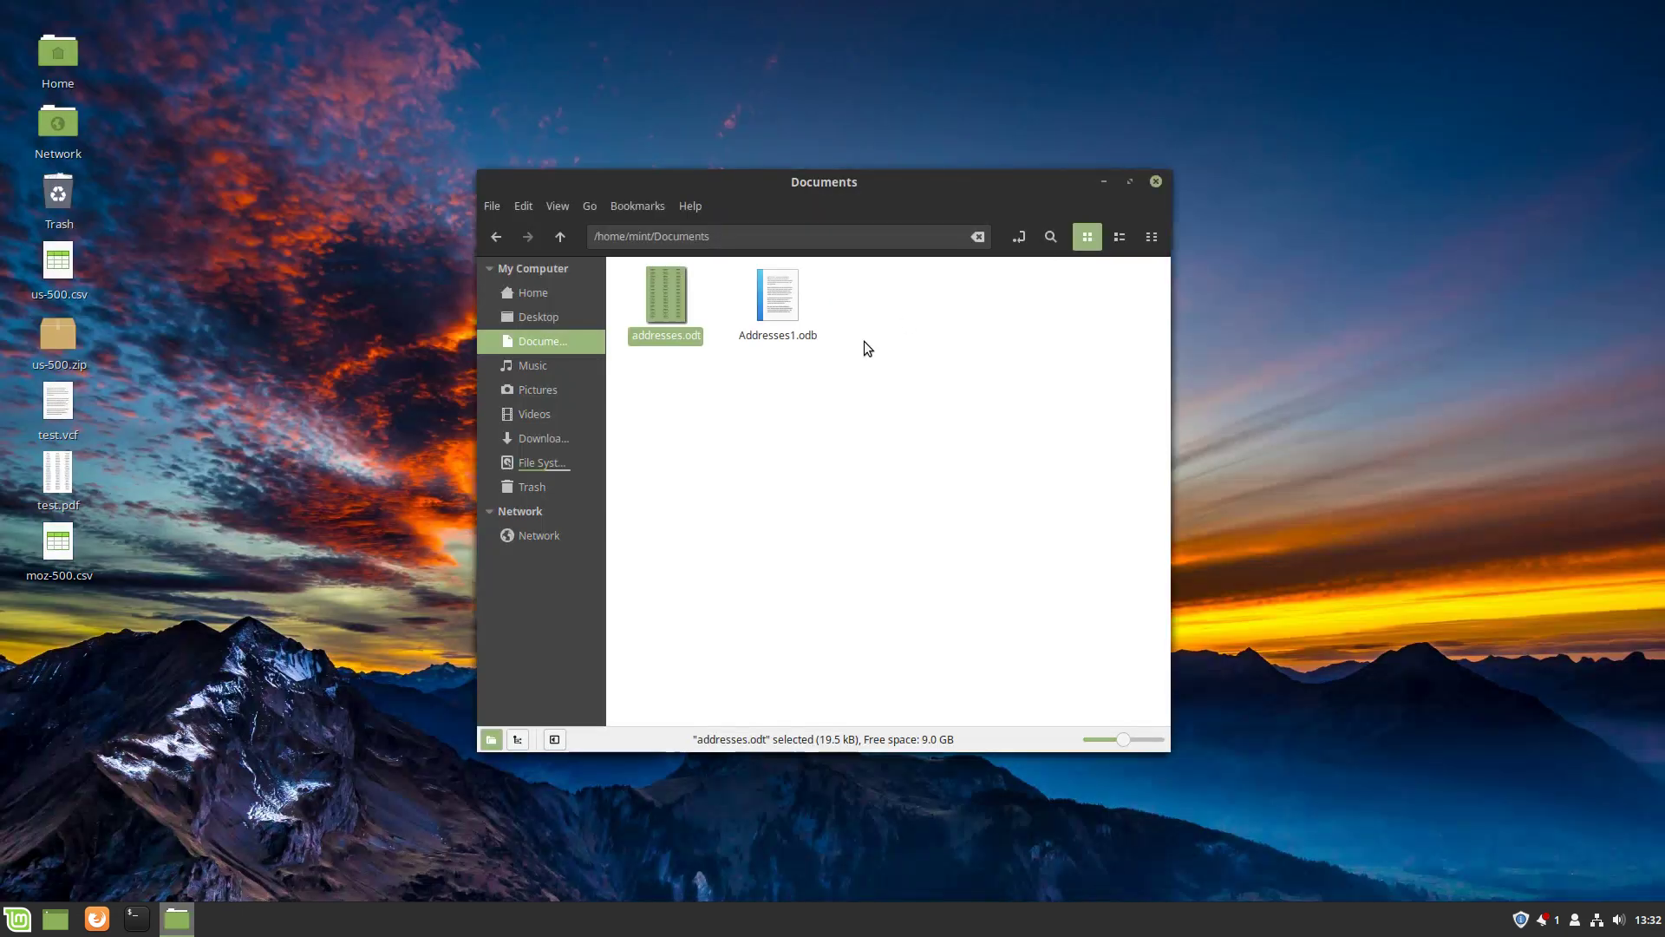
pyautogui.click(1156, 183)
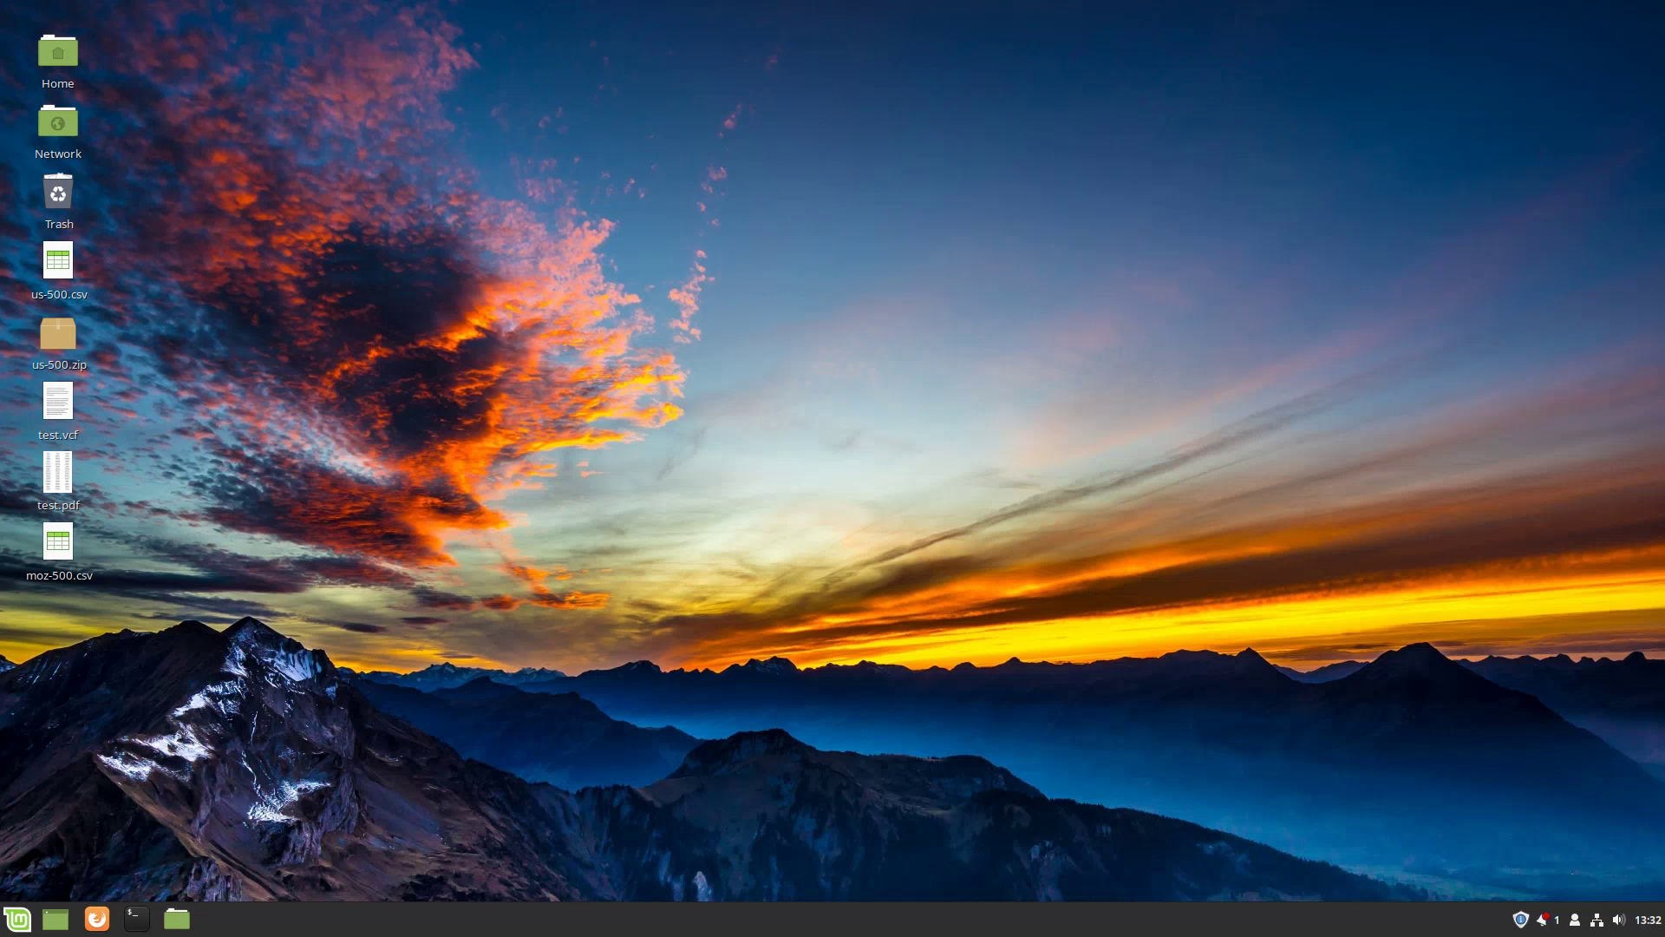
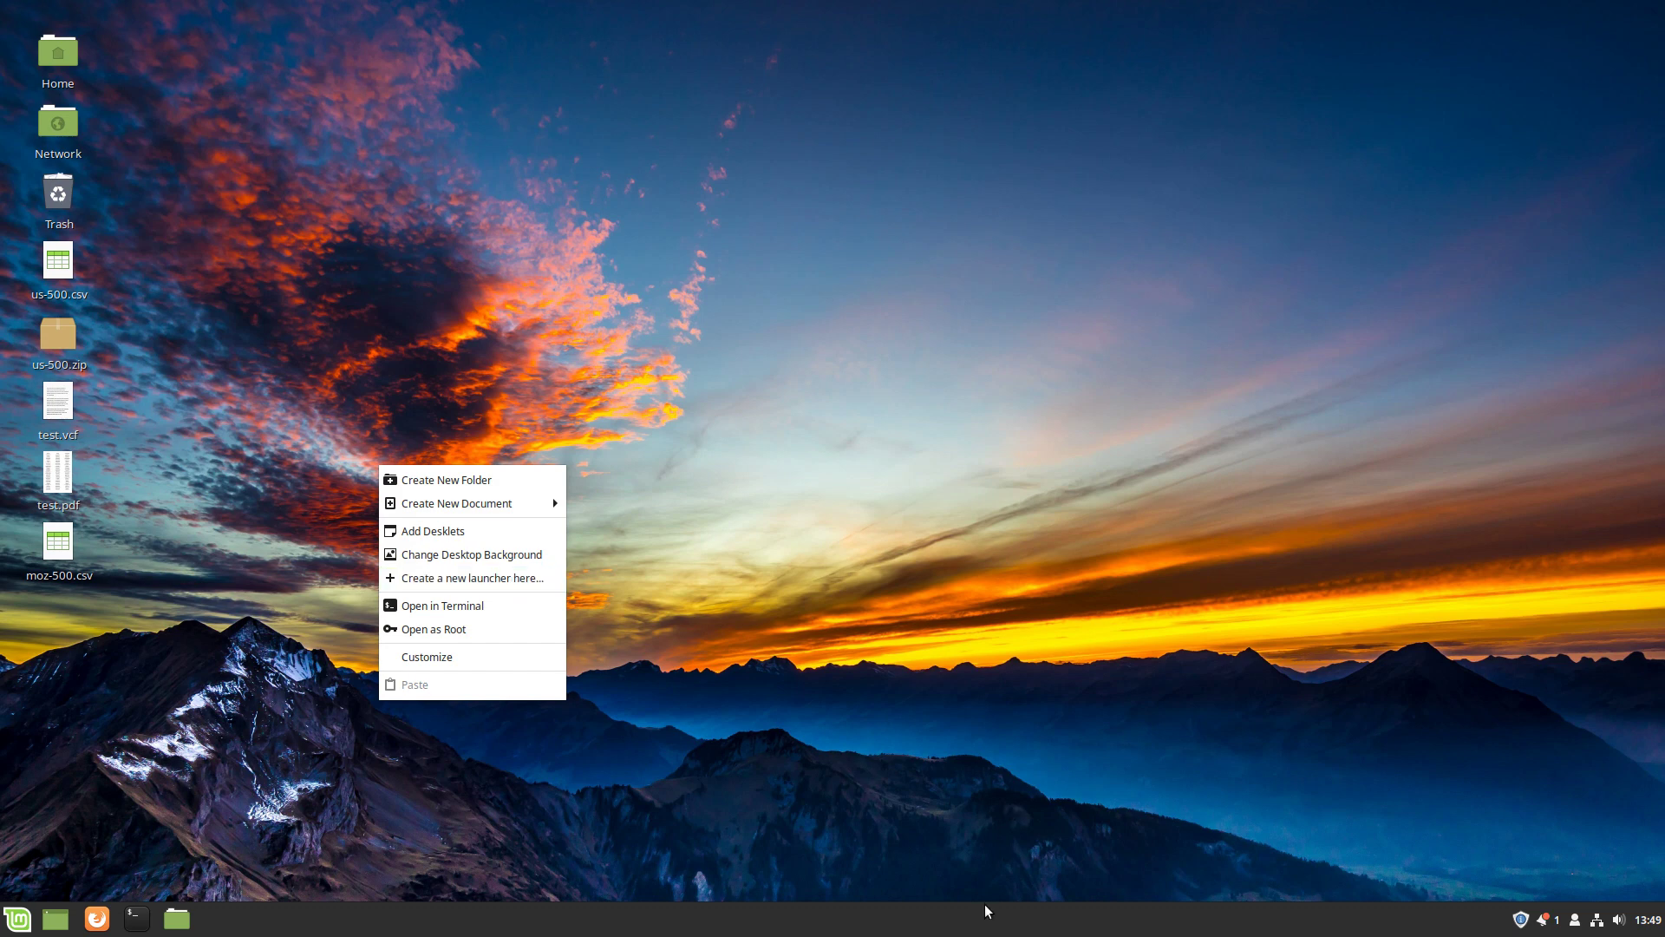
# - Open the downloadable desklets in System Settings and update the desklet cache
pyautogui.rightClick(913, 919)
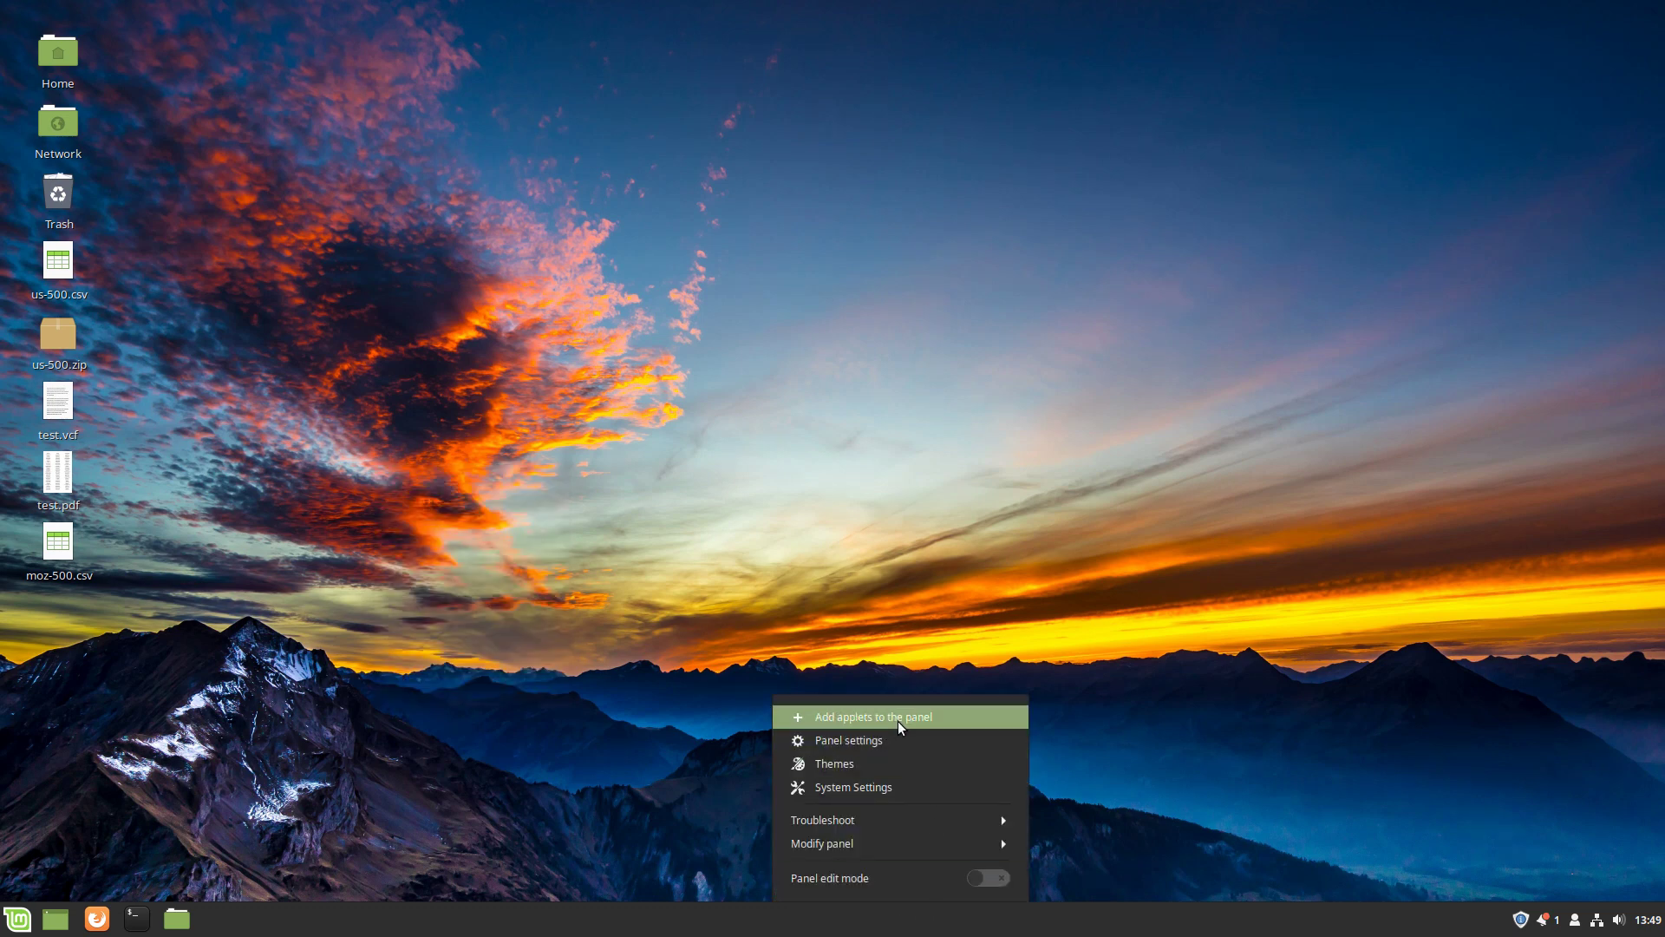
pyautogui.click(17, 921)
pyautogui.click(7, 925)
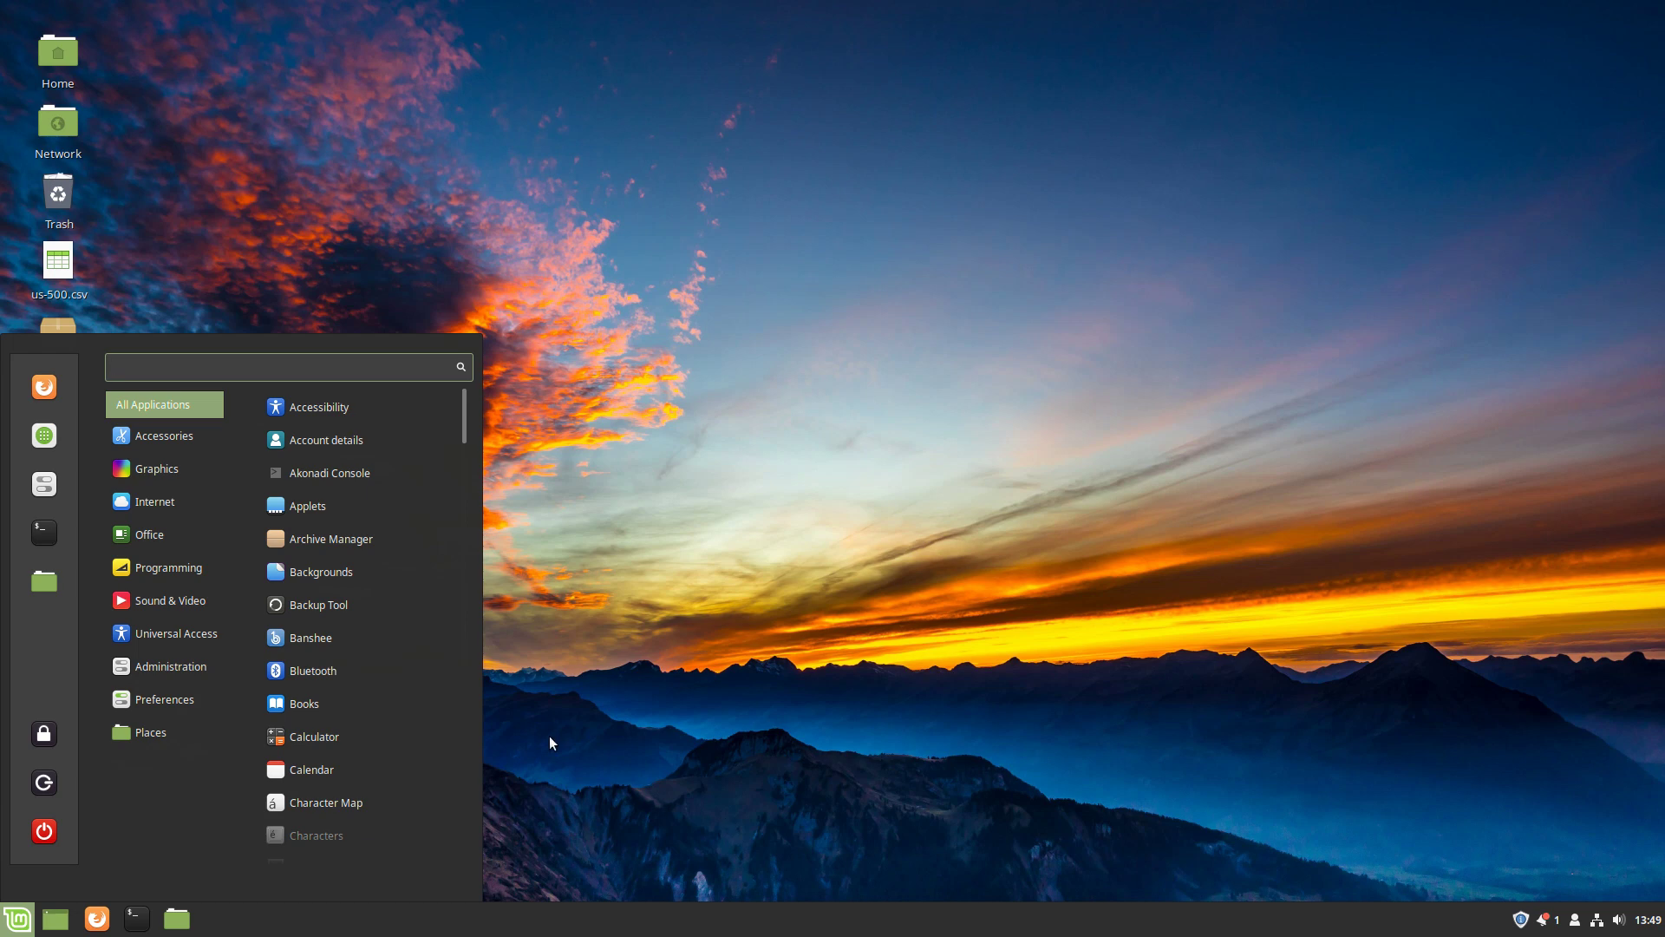
pyautogui.click(50, 486)
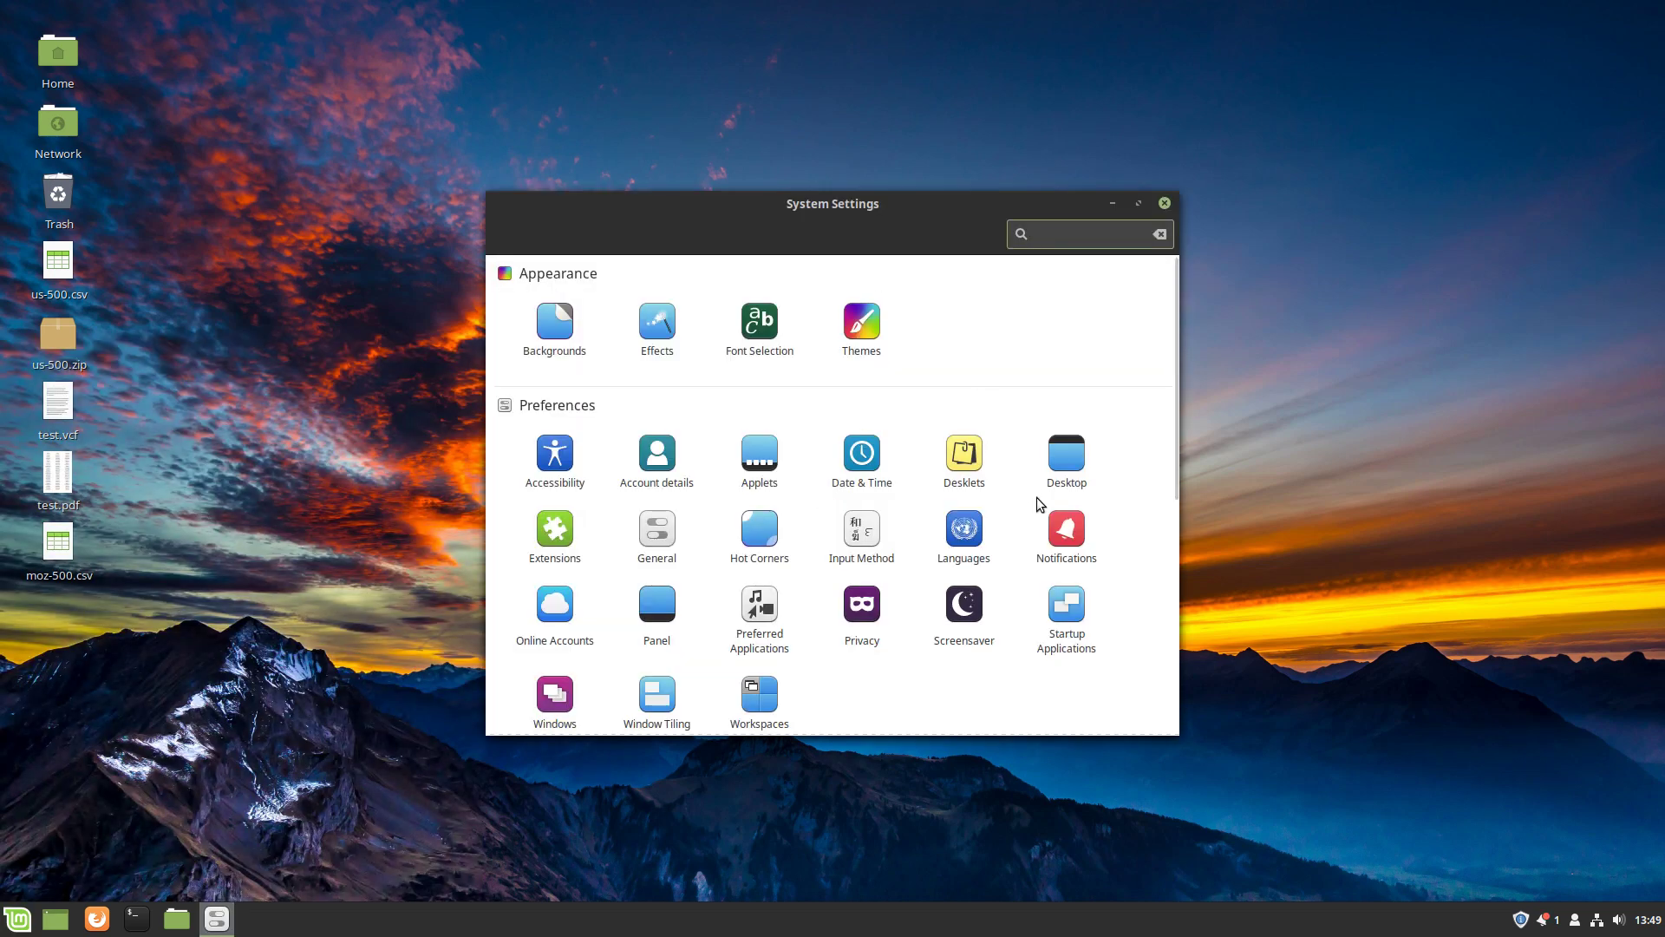
pyautogui.click(967, 468)
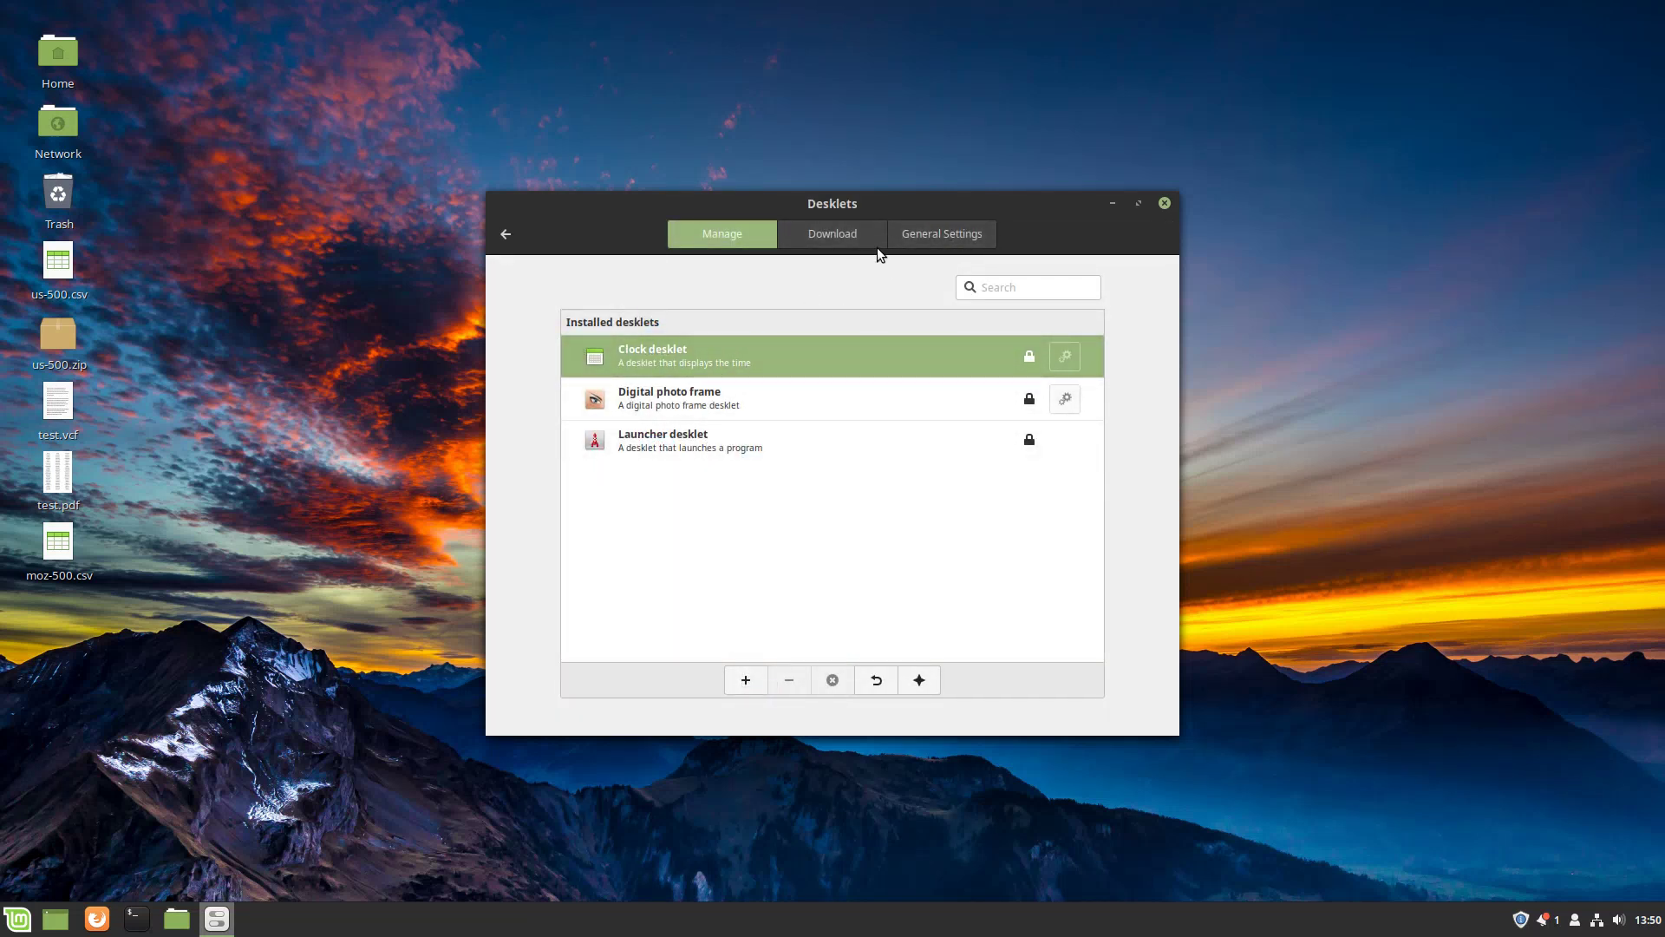
pyautogui.click(832, 243)
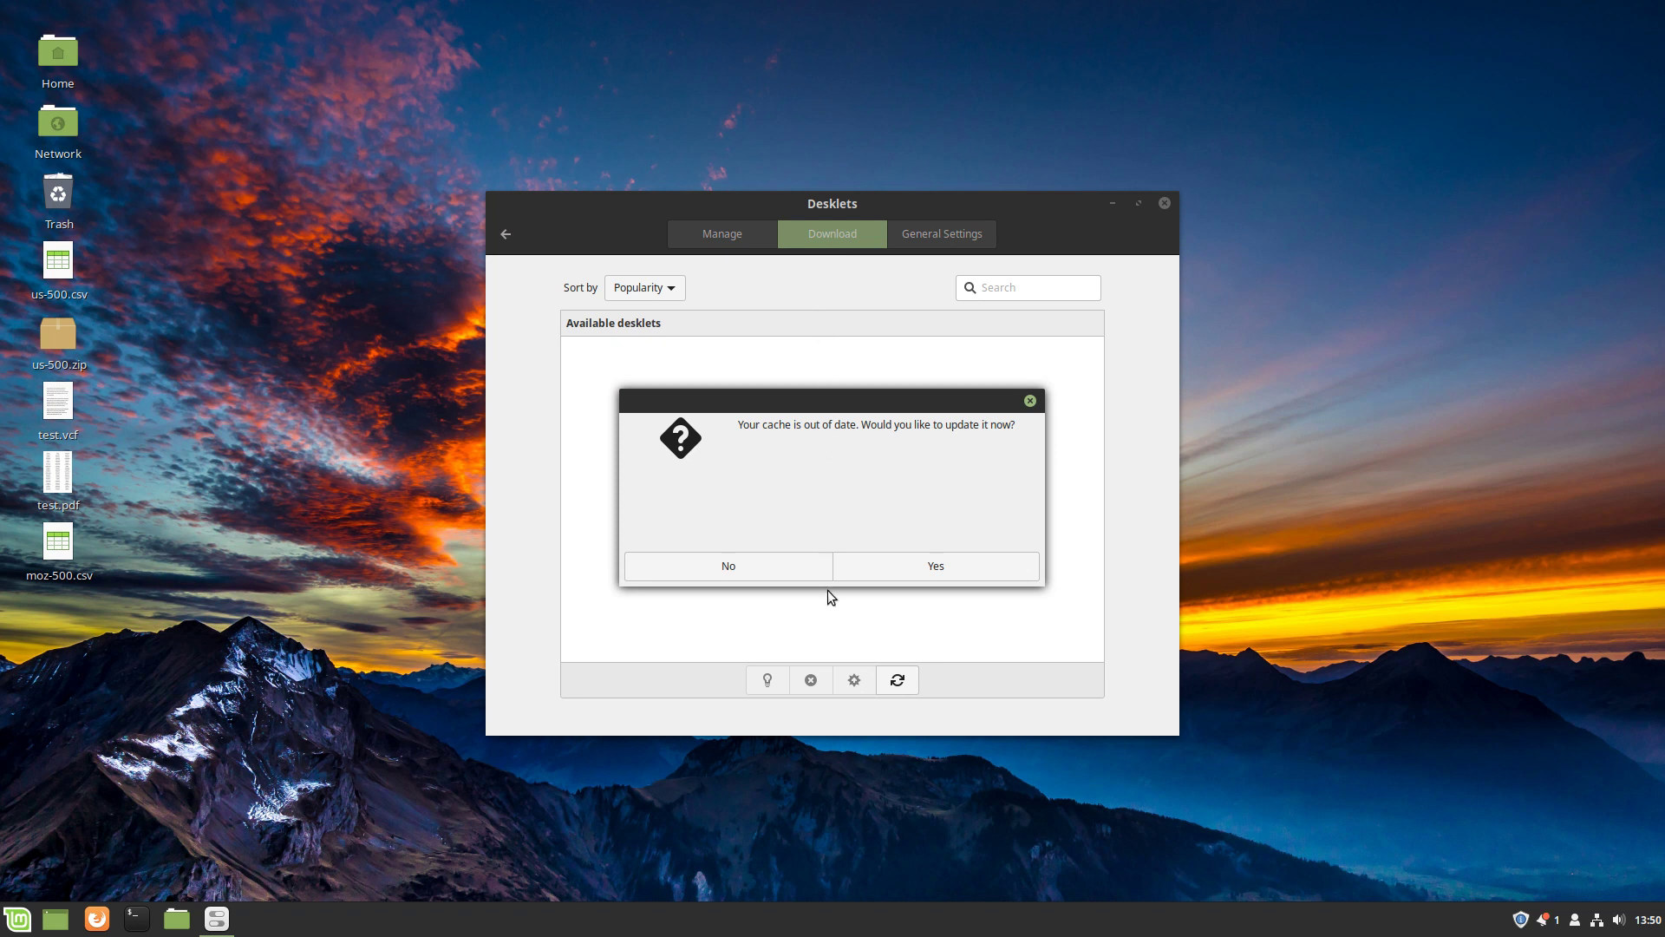
pyautogui.click(867, 566)
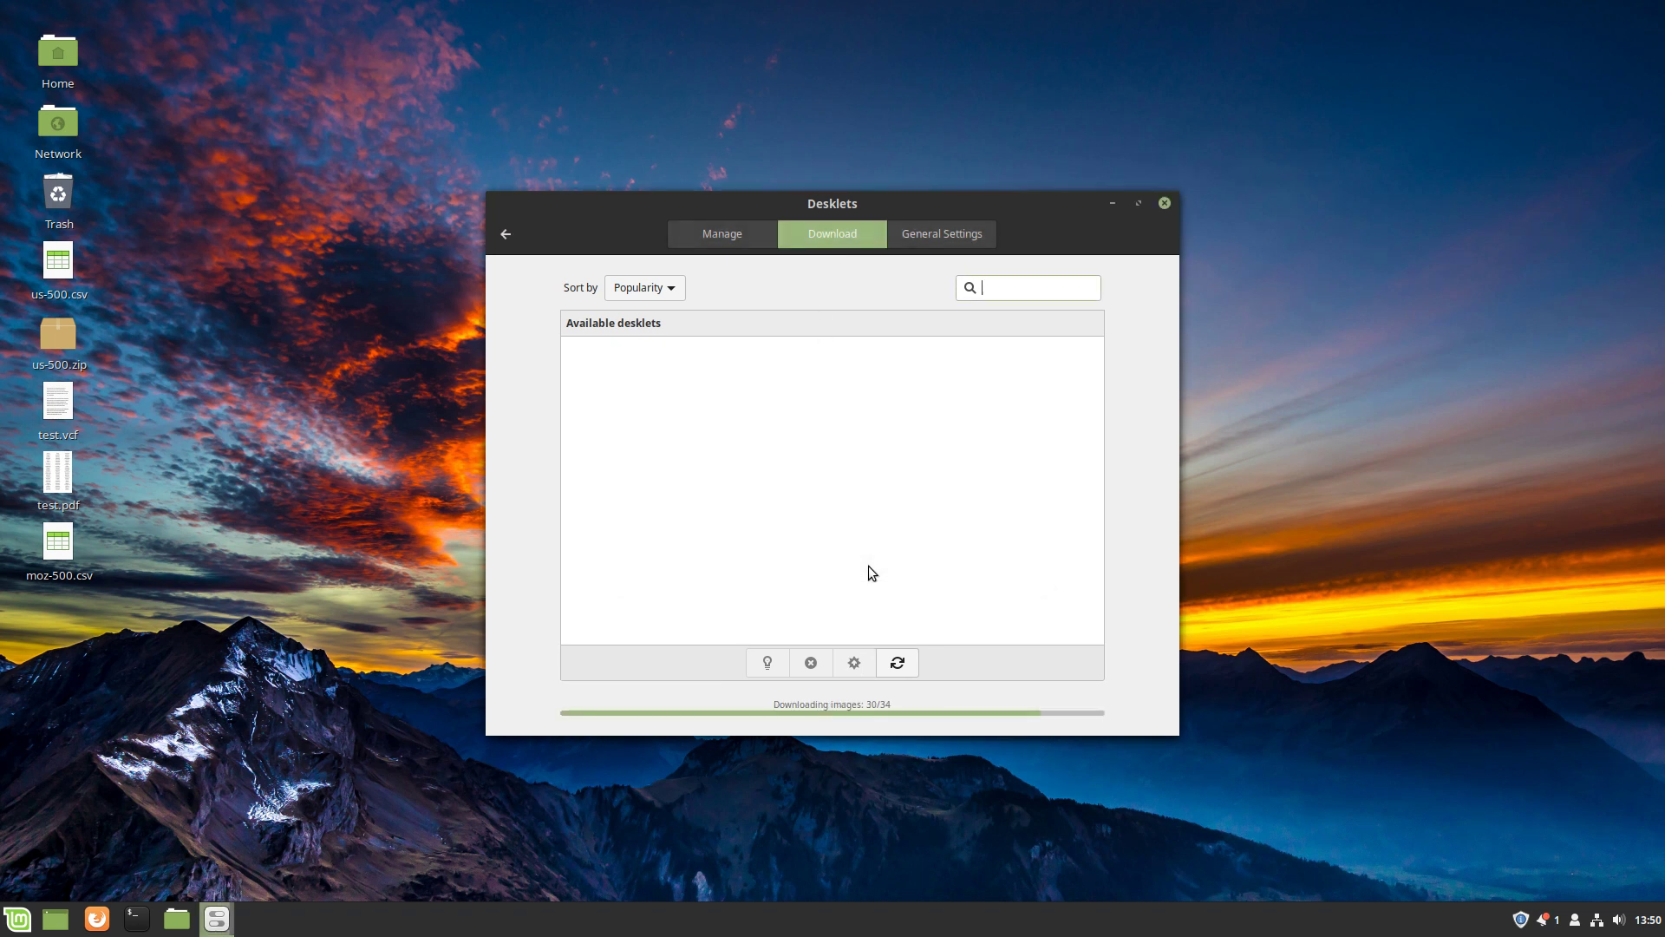
# - Search the available desklets for "cale" and install both Calendar desklet and Calendar
pyautogui.click(1000, 292)
pyautogui.write('cale')
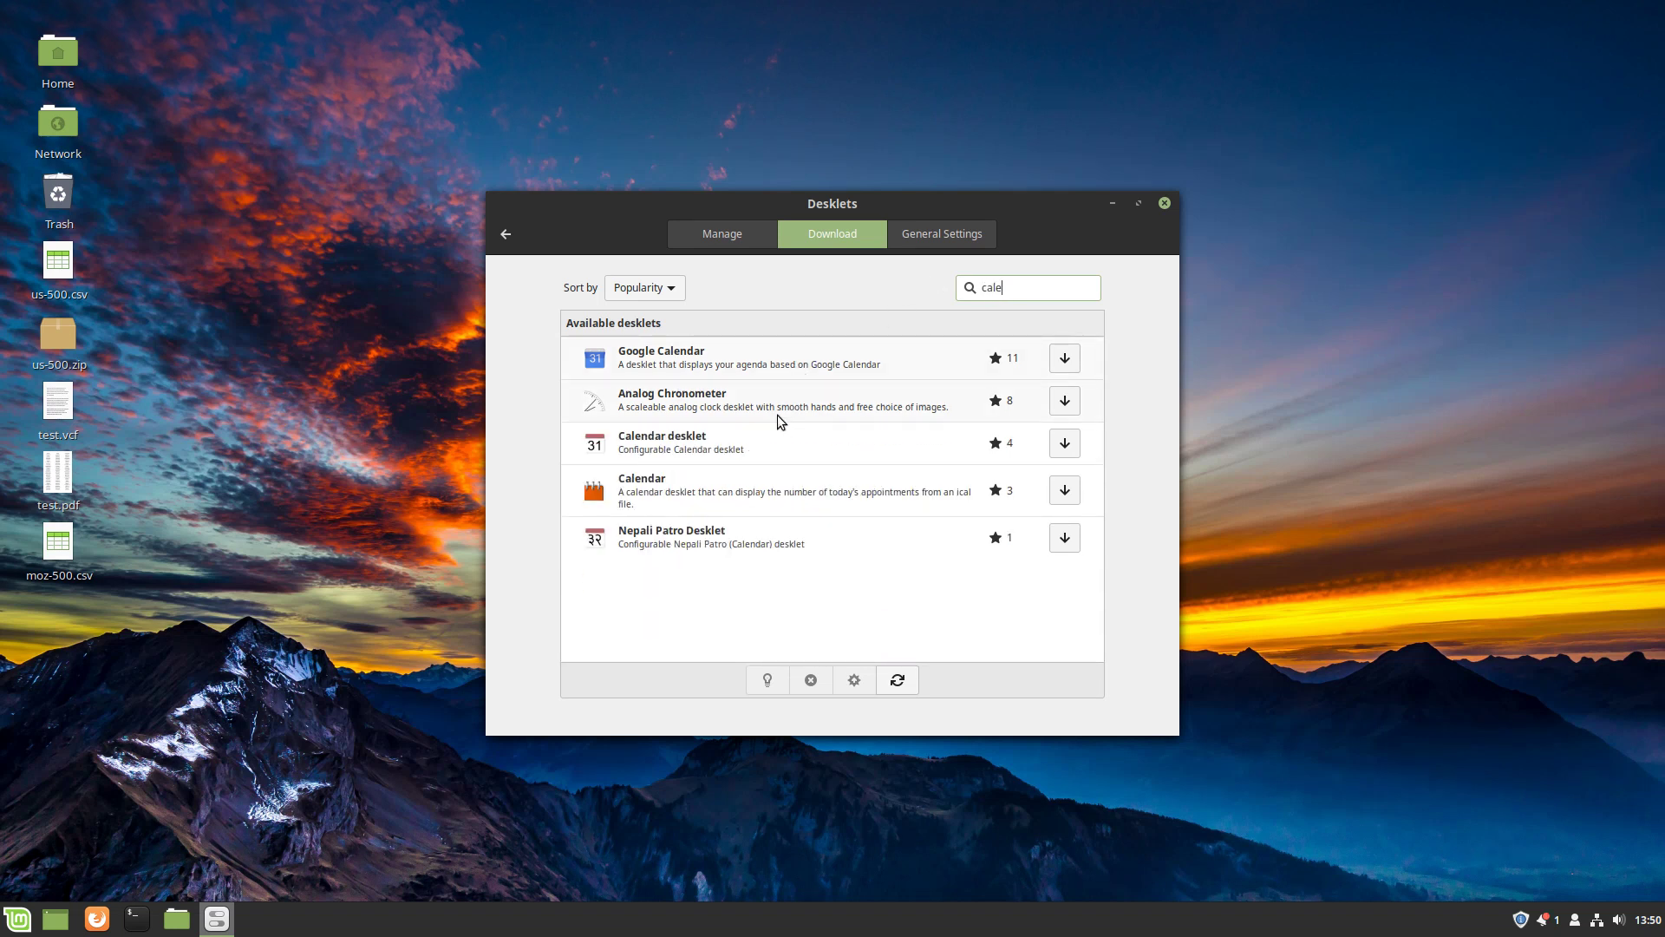
pyautogui.click(761, 436)
pyautogui.click(1067, 445)
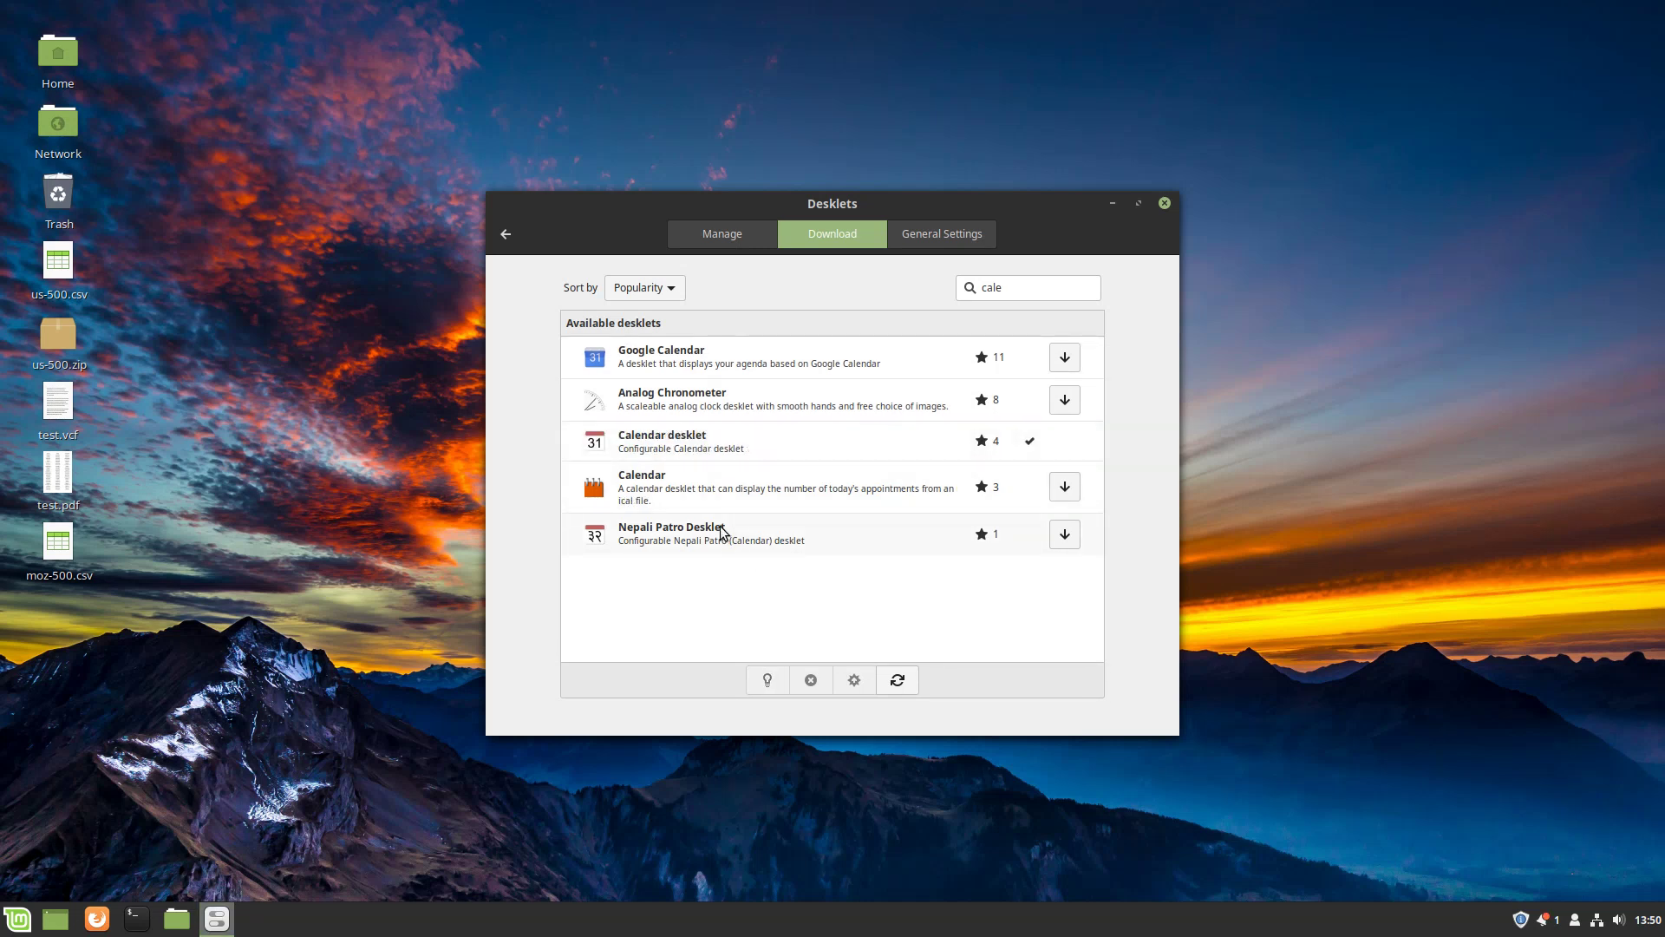
pyautogui.click(1066, 486)
# - Add the installed Calendar desklet to the desktop
pyautogui.click(735, 243)
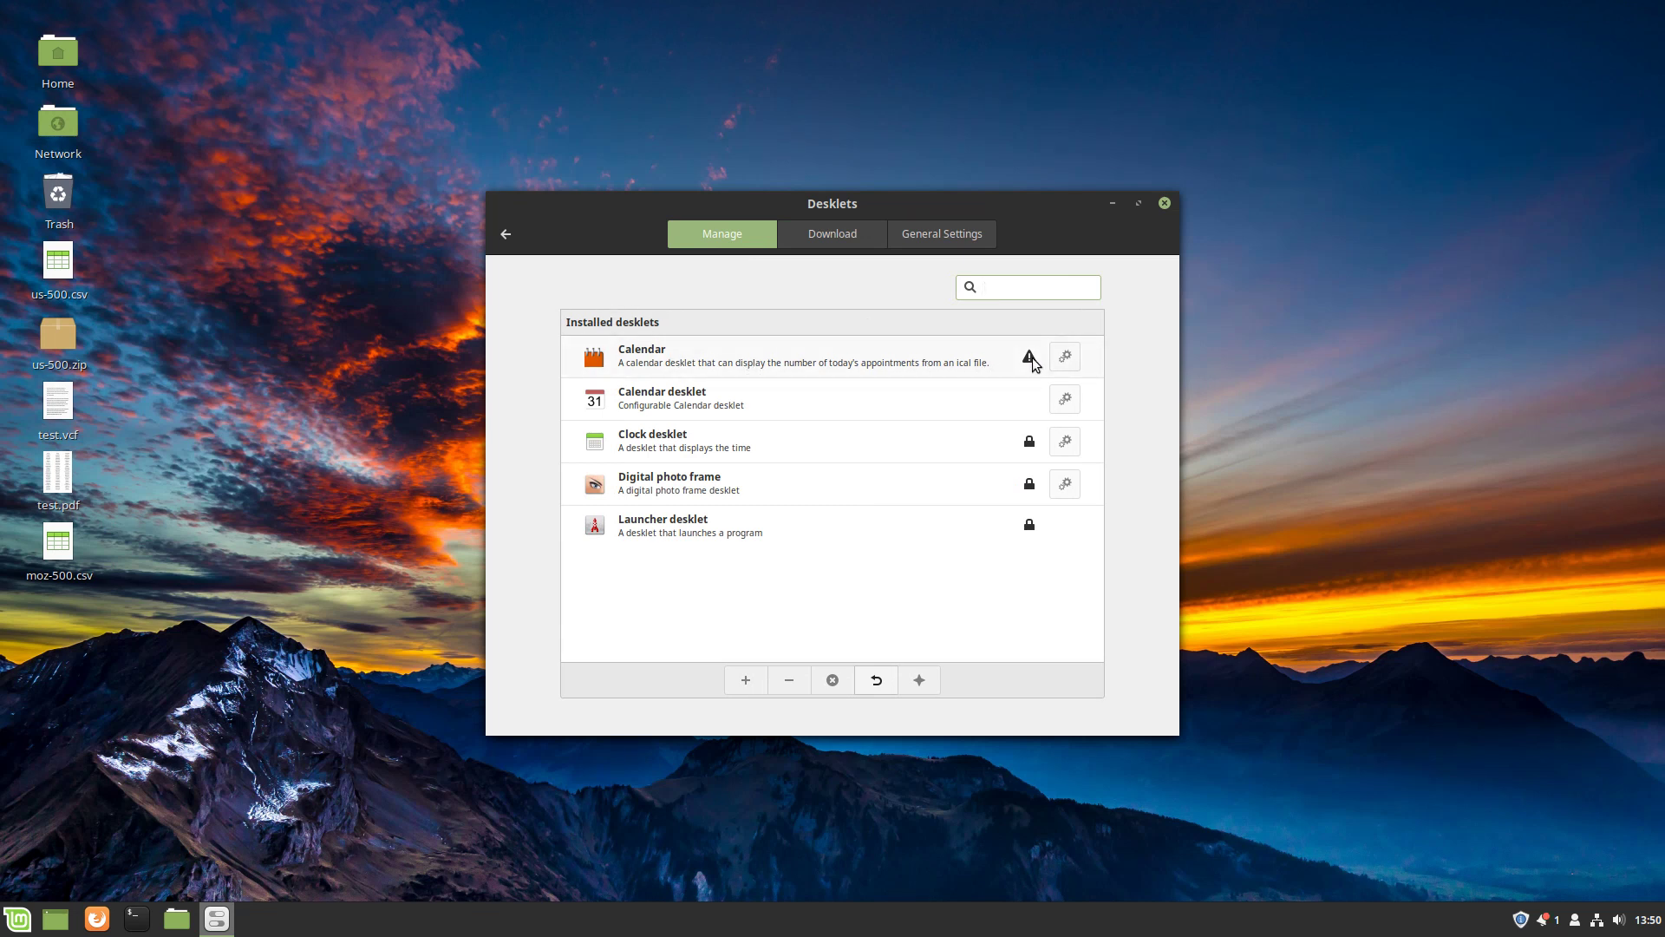
pyautogui.moveTo(1032, 358)
pyautogui.click(748, 414)
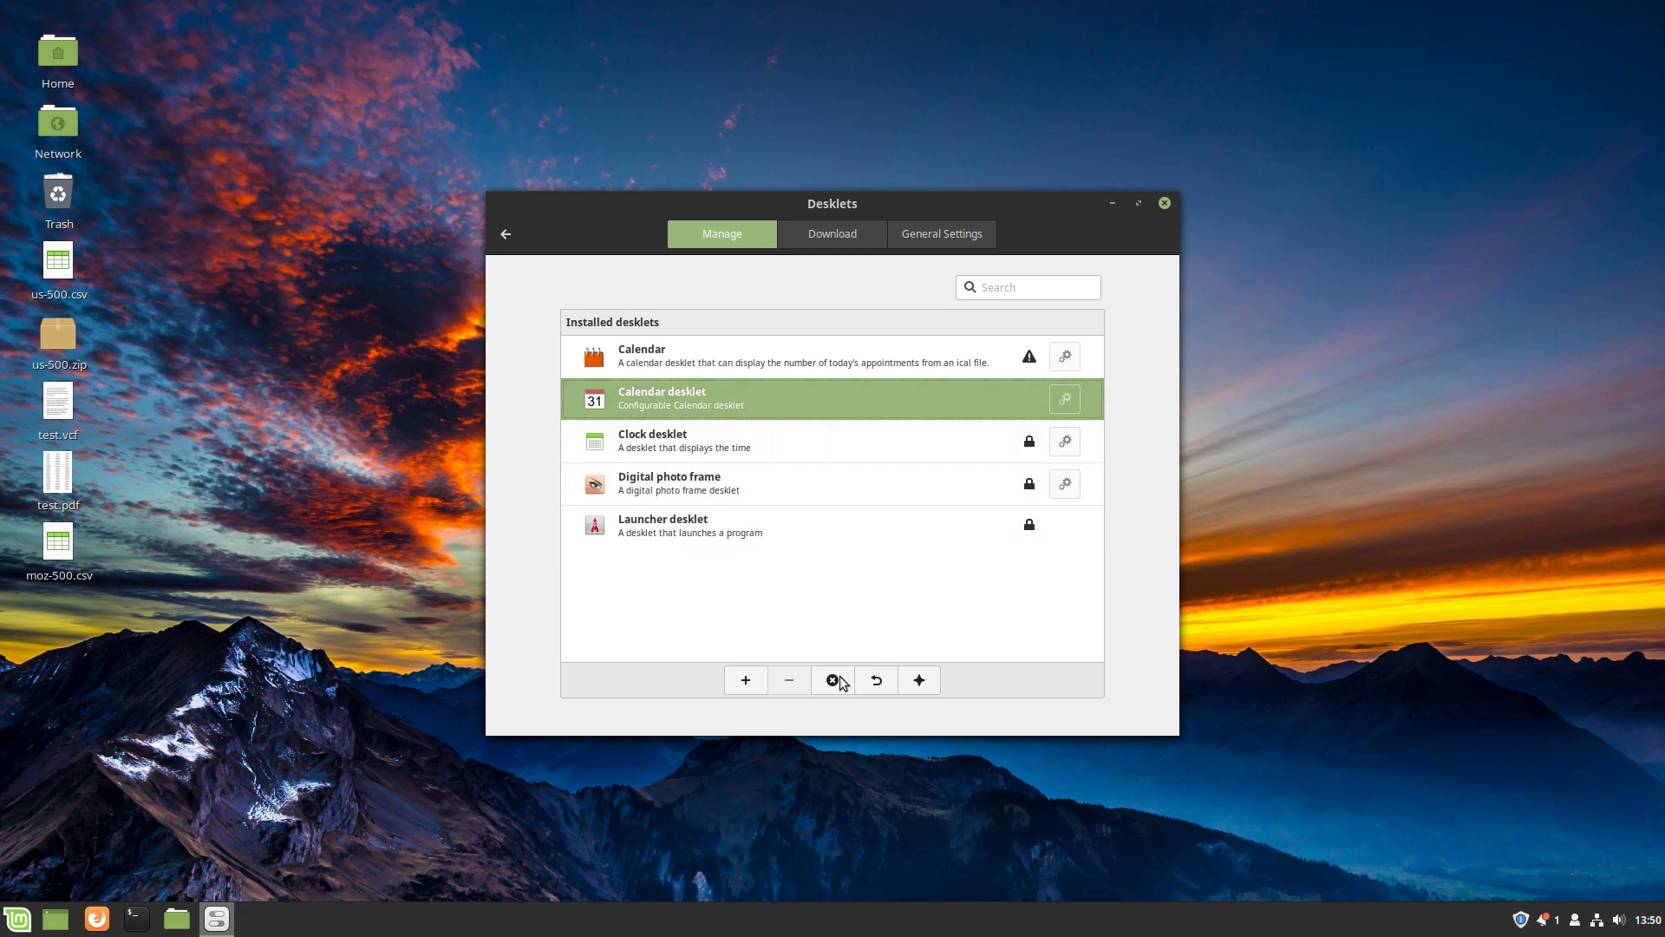
pyautogui.click(745, 679)
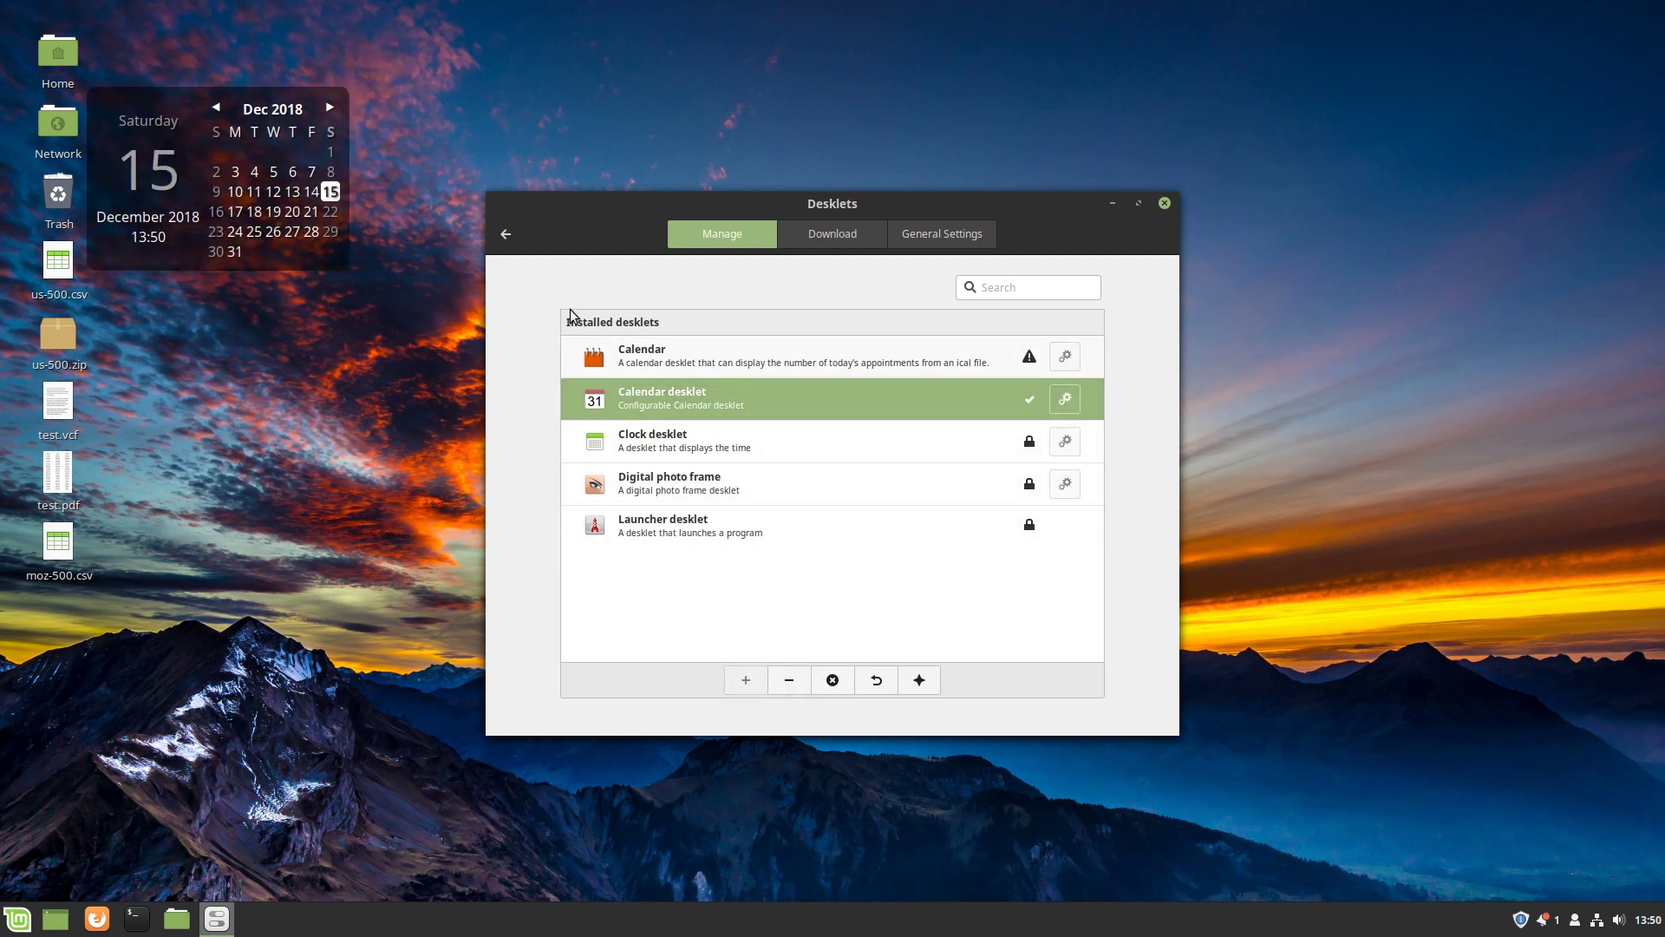
# - Examine the Calendar desklet's configuration, including panels to show, layout, font, colours, transparency, and the import, export and reset options
pyautogui.click(1065, 400)
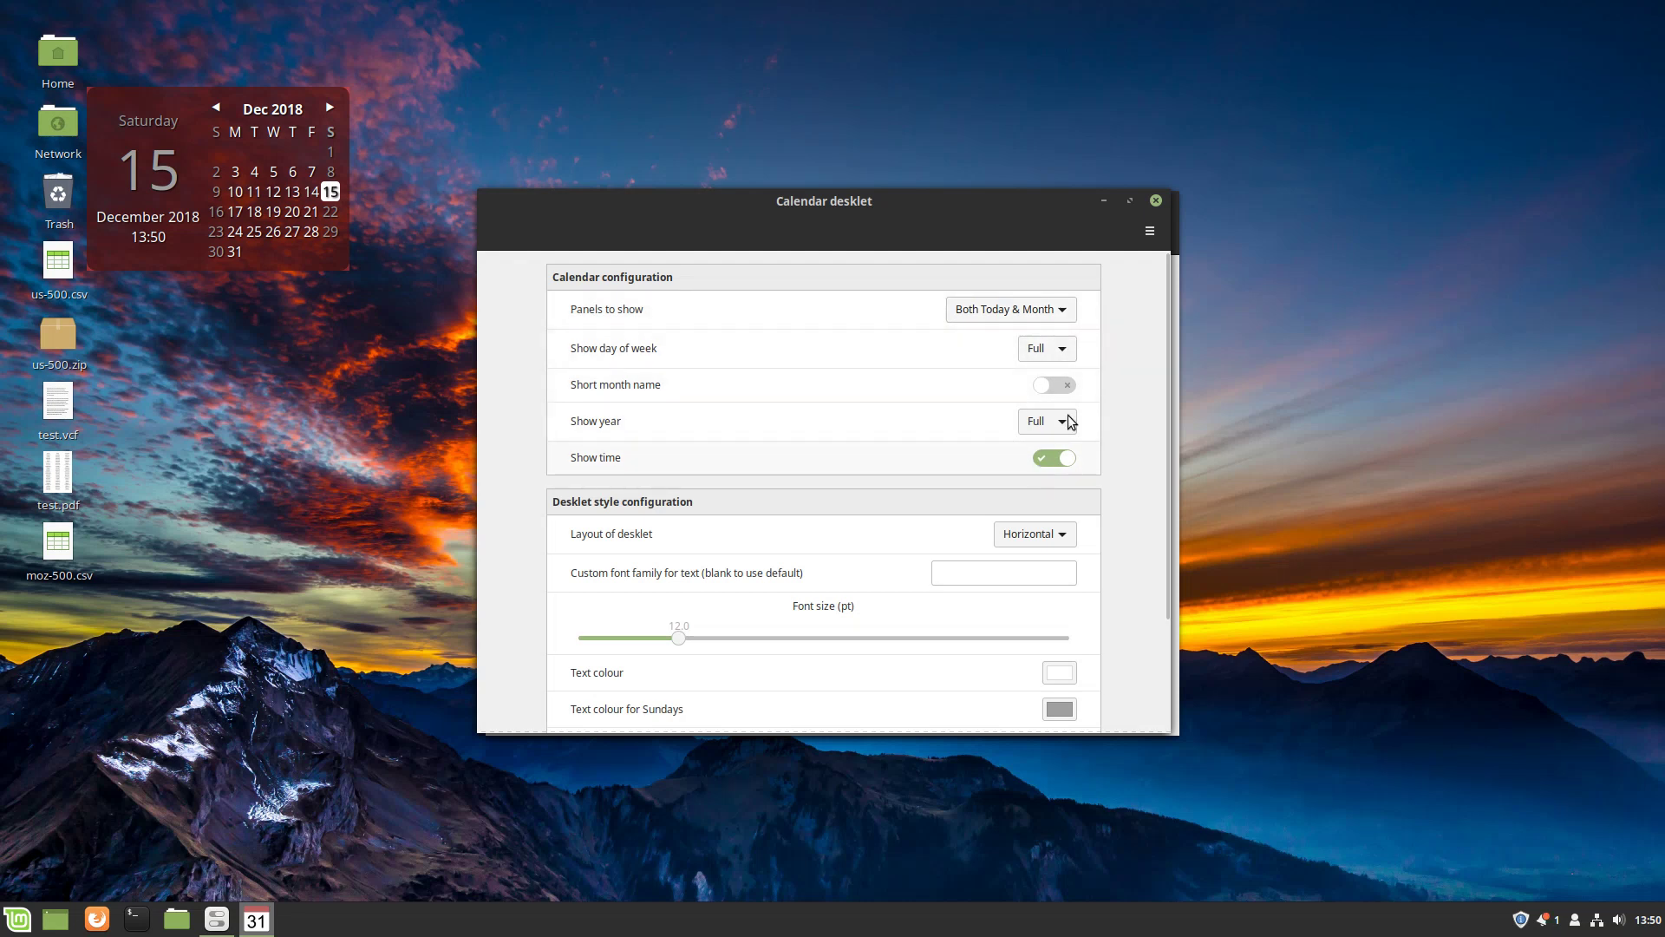
pyautogui.click(1064, 314)
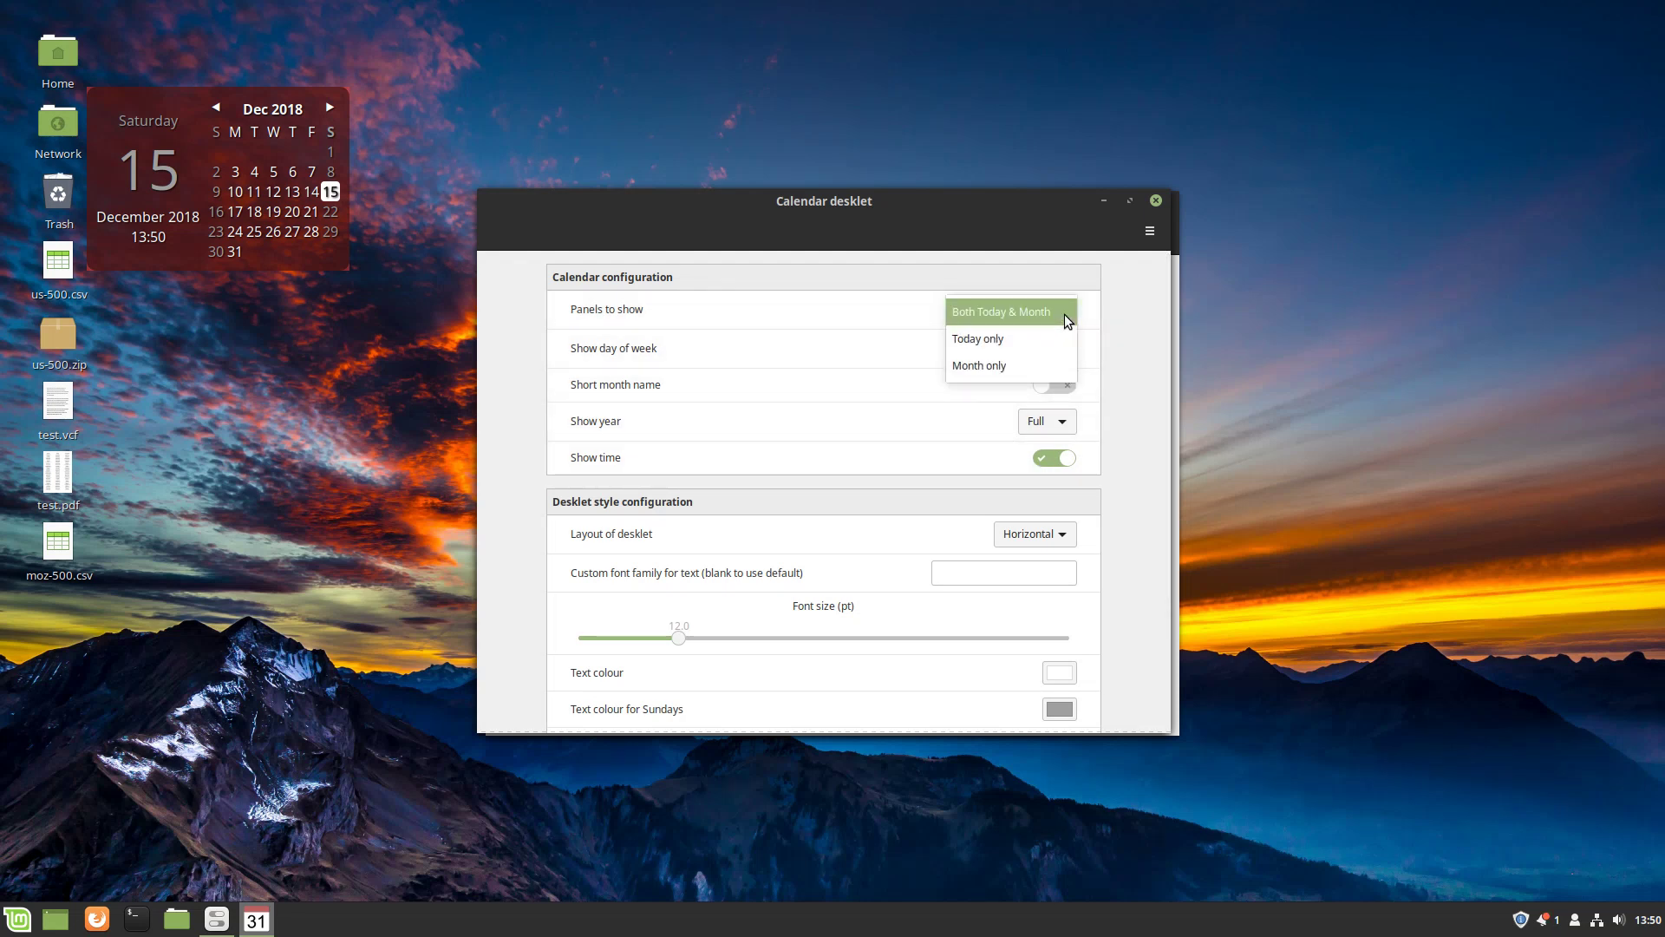
pyautogui.click(1064, 314)
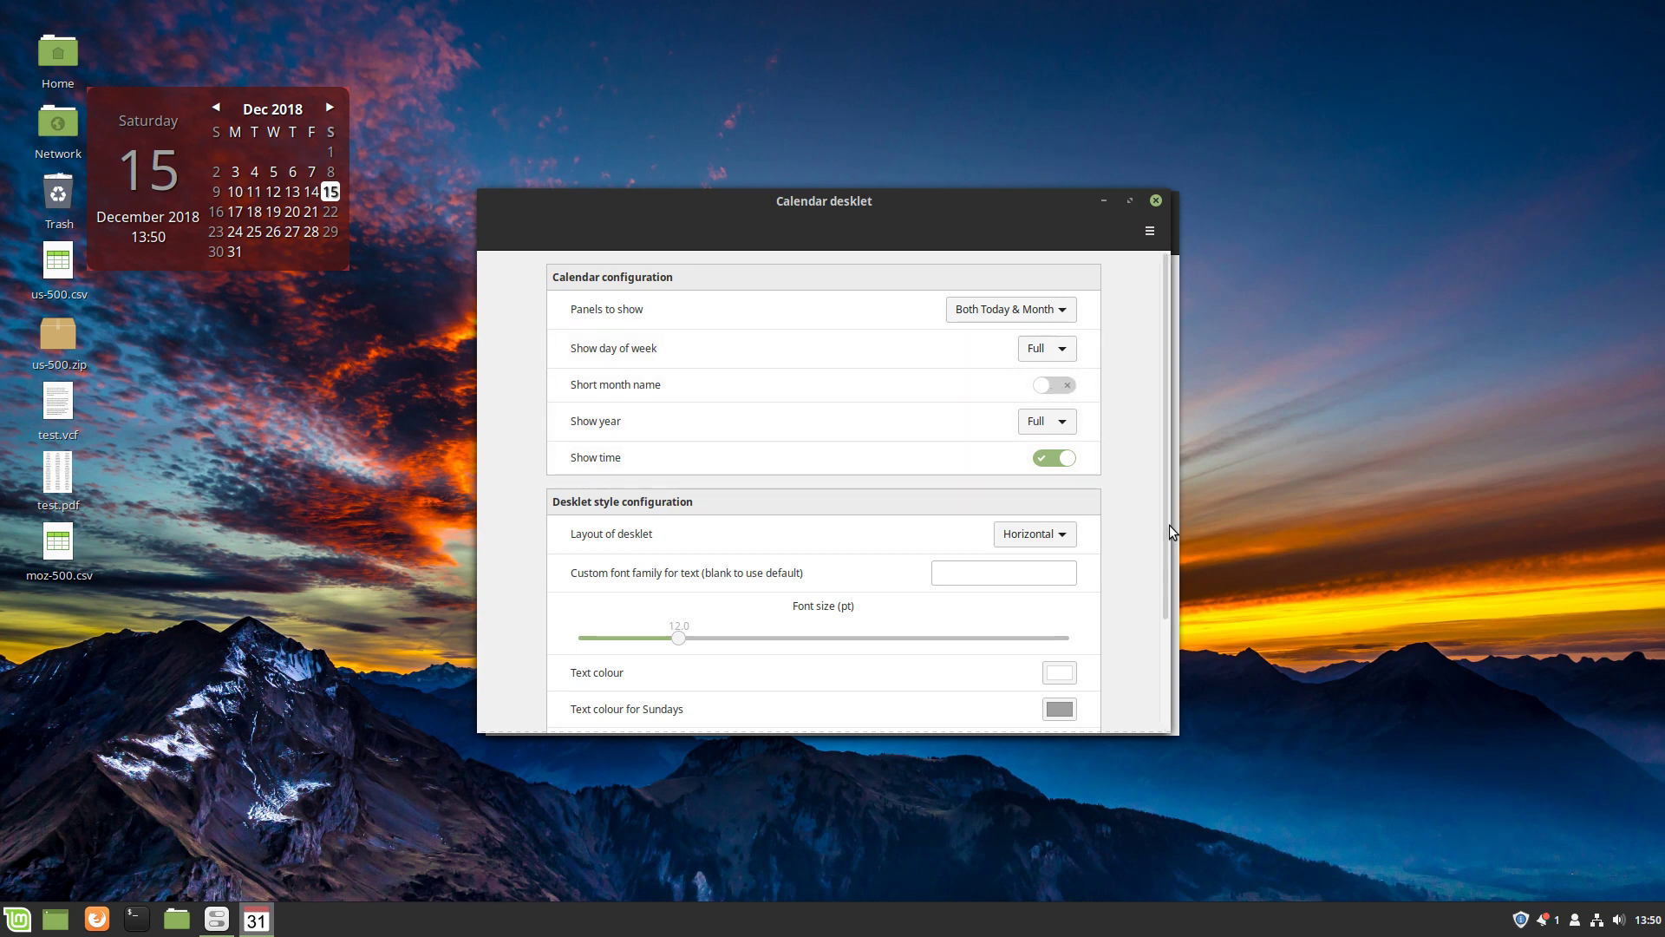
pyautogui.scroll(-3, 1169, 531)
pyautogui.moveTo(1203, 688); pyautogui.dragTo(1196, 477)
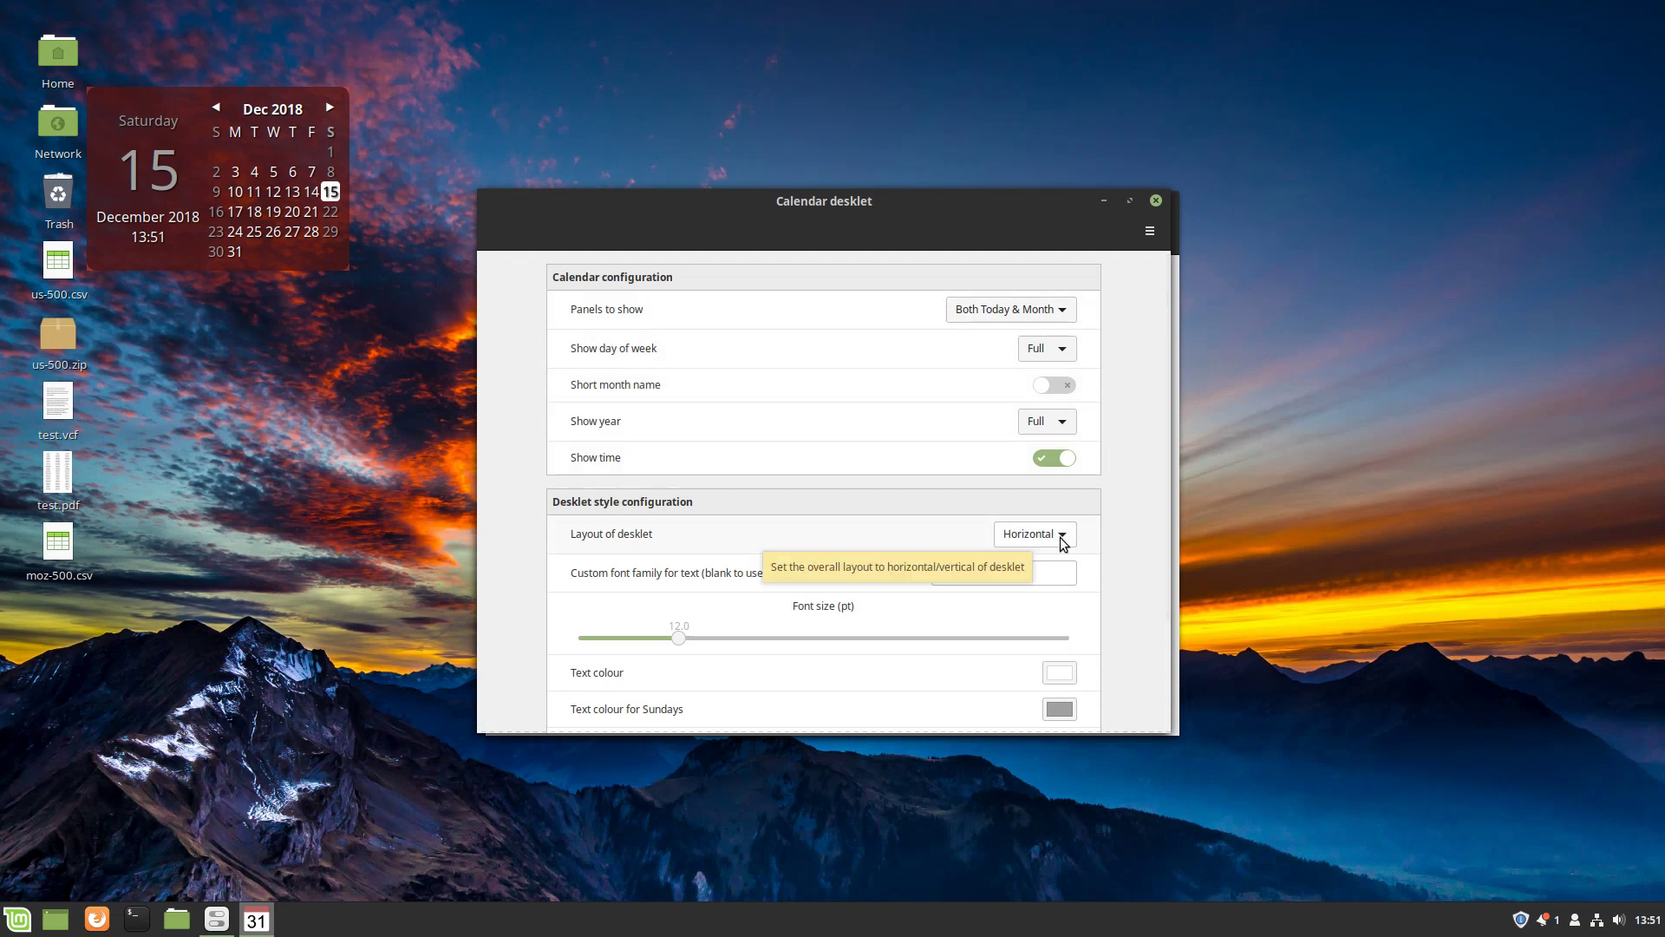
pyautogui.moveTo(1164, 527); pyautogui.dragTo(1162, 700)
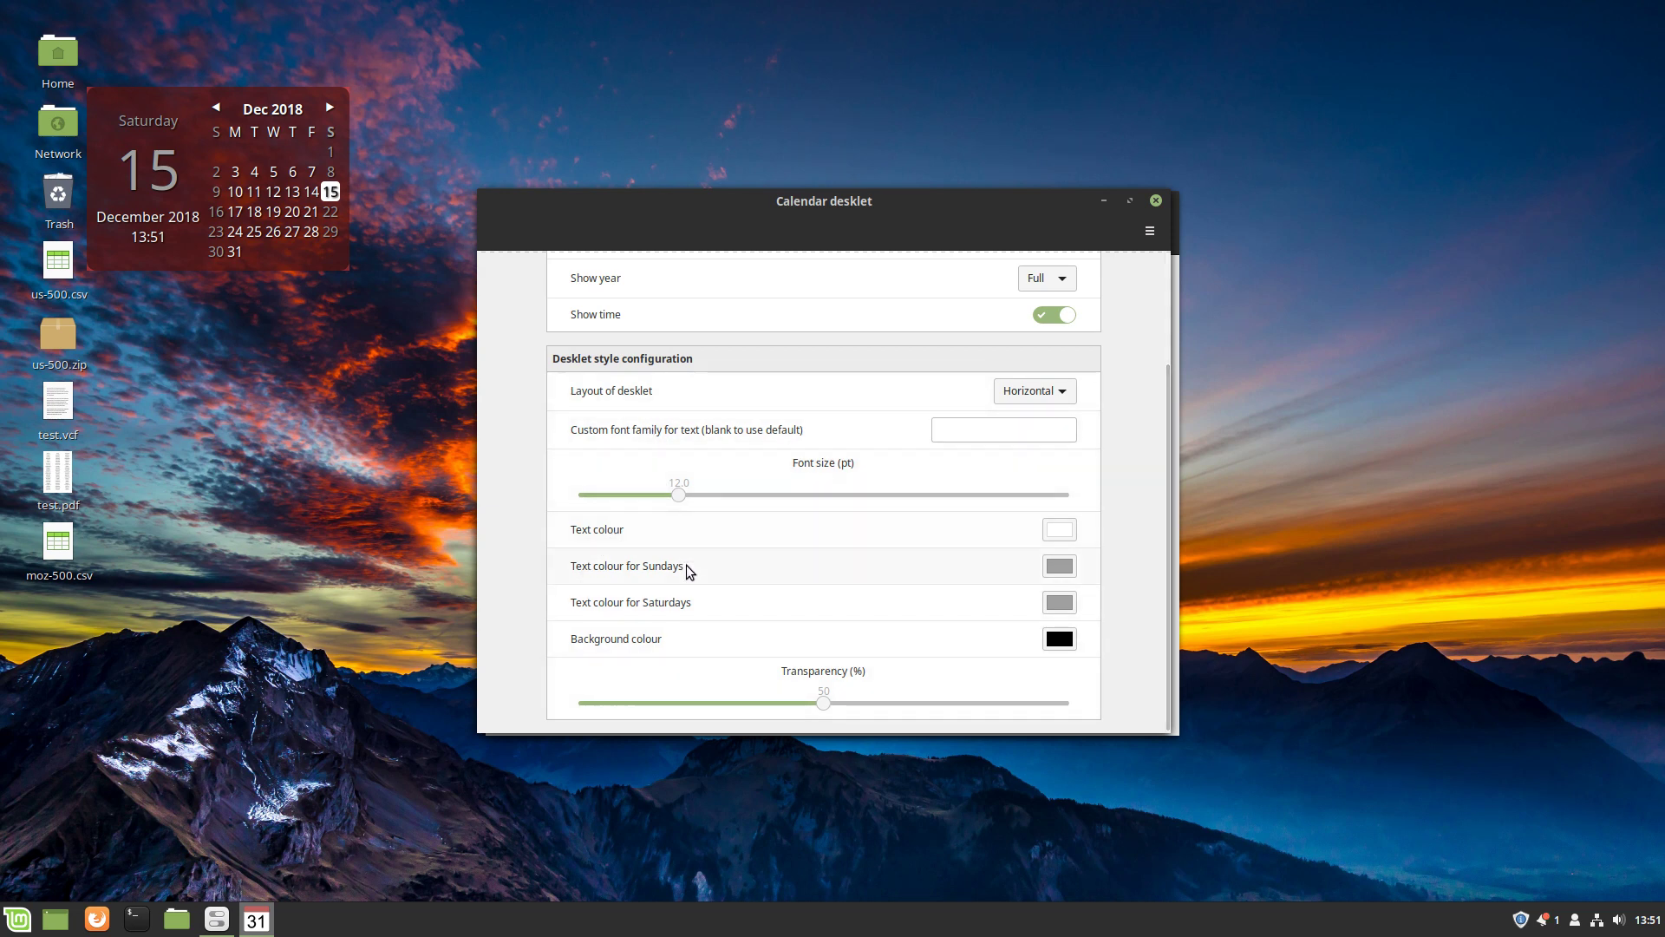
pyautogui.click(1150, 232)
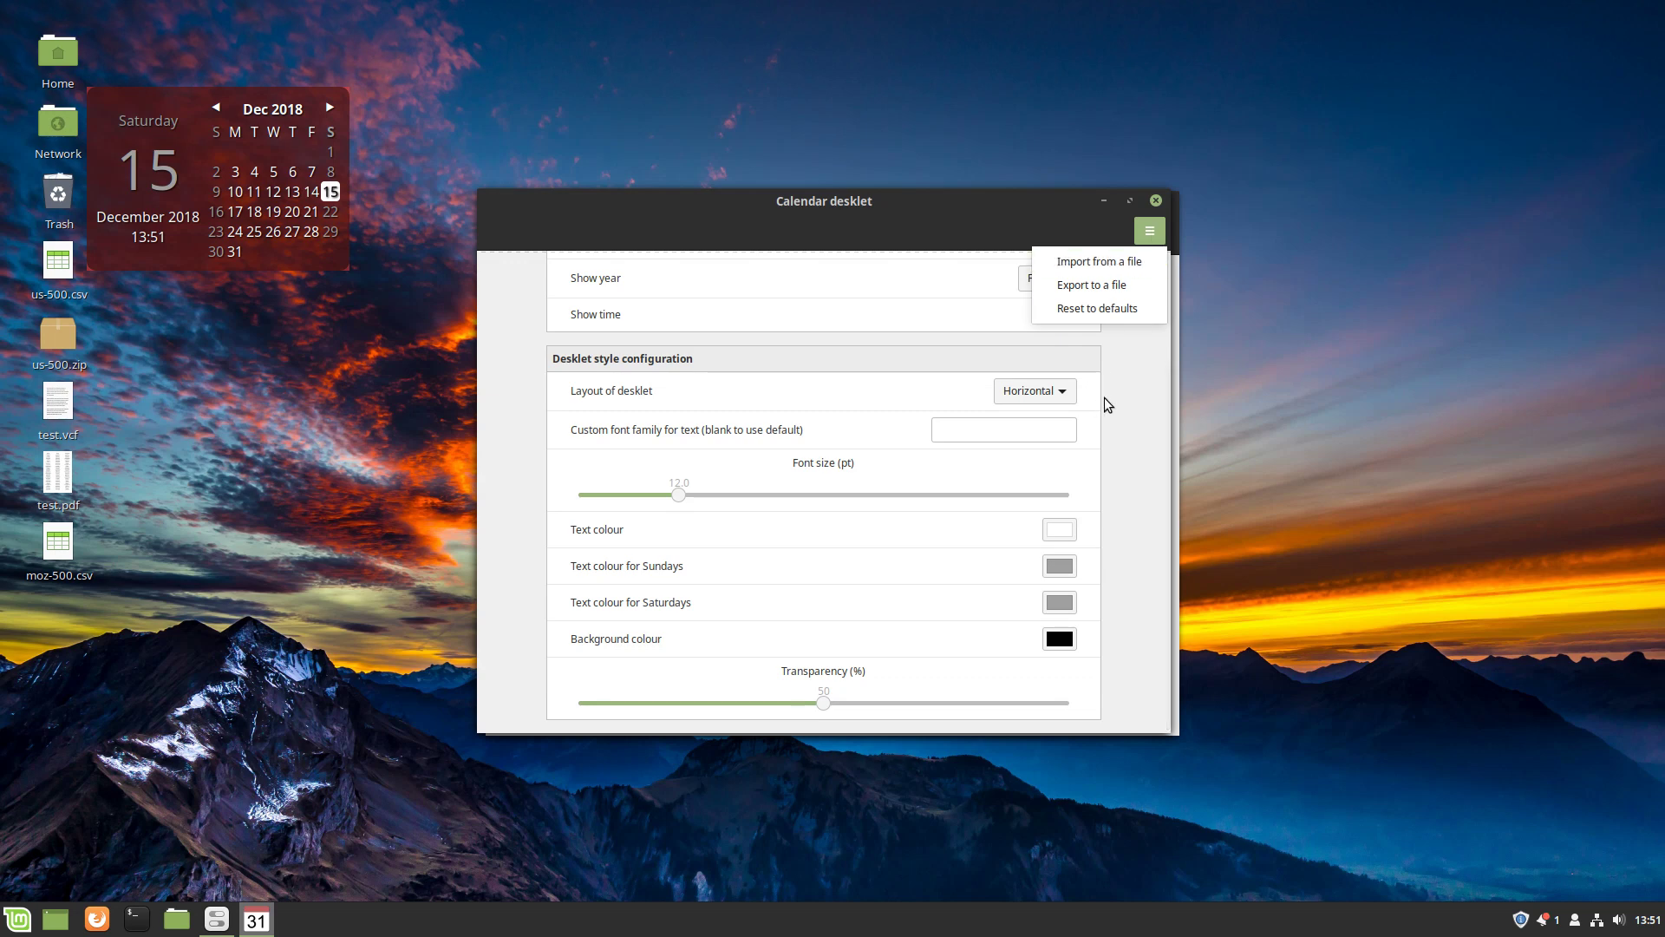
# - Examine the Calendar desklet's JSON import dialog and its panel and day-of-week display options
pyautogui.click(1122, 354)
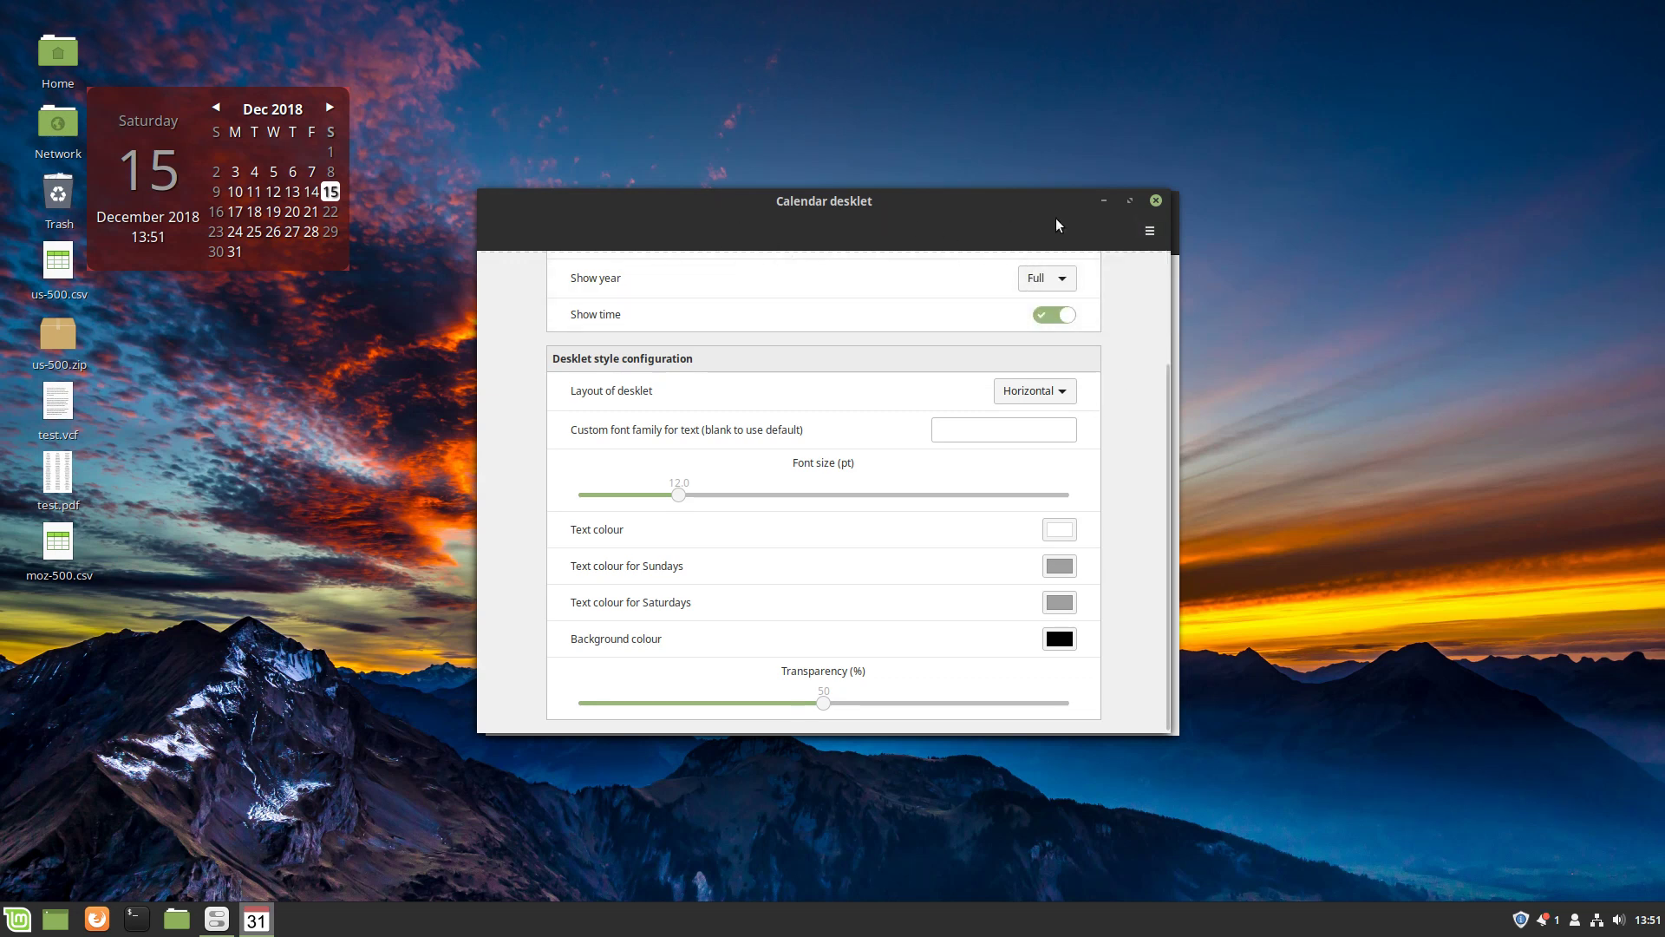
pyautogui.click(1154, 230)
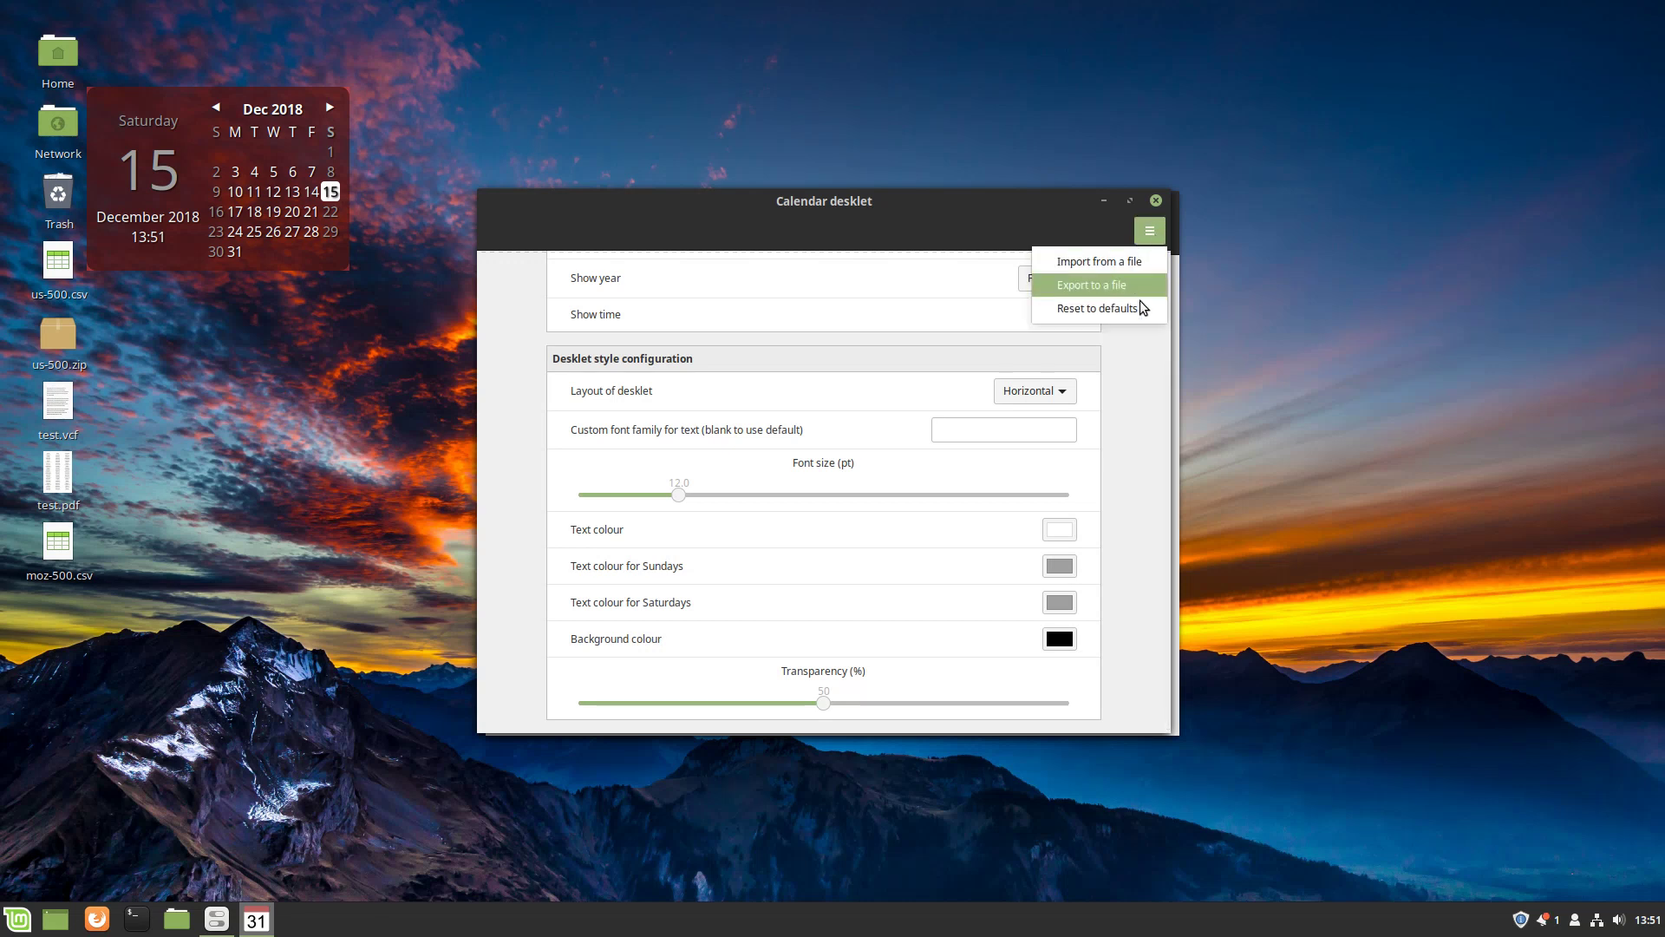
pyautogui.click(1095, 261)
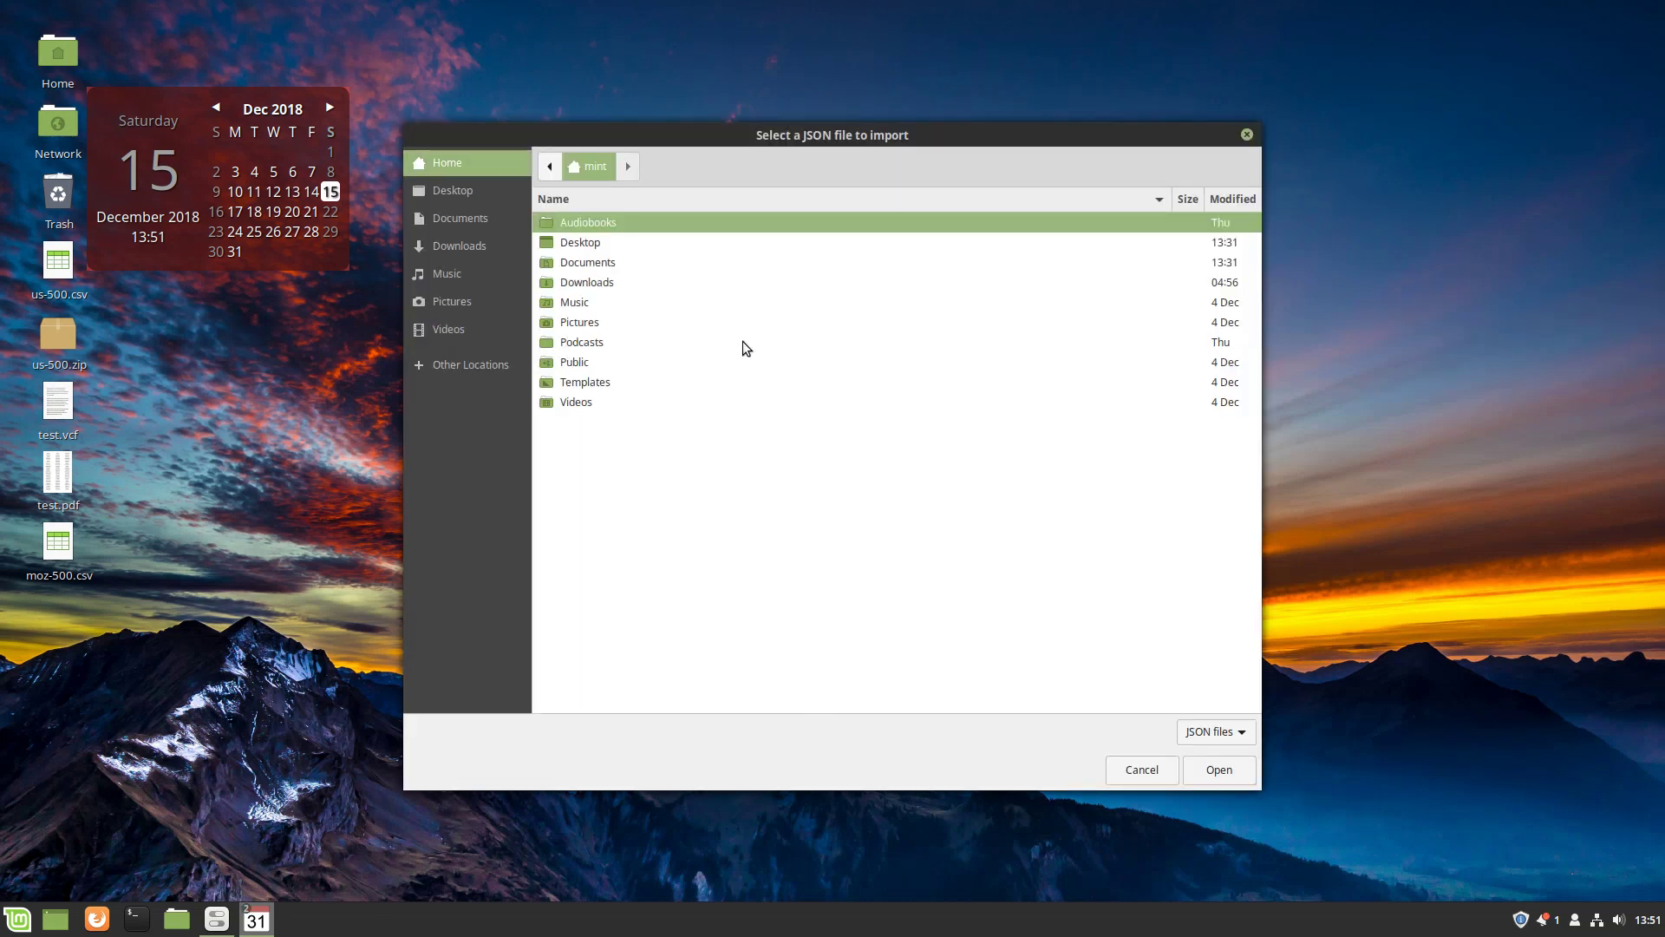
pyautogui.click(1247, 134)
pyautogui.scroll(3, 867, 388)
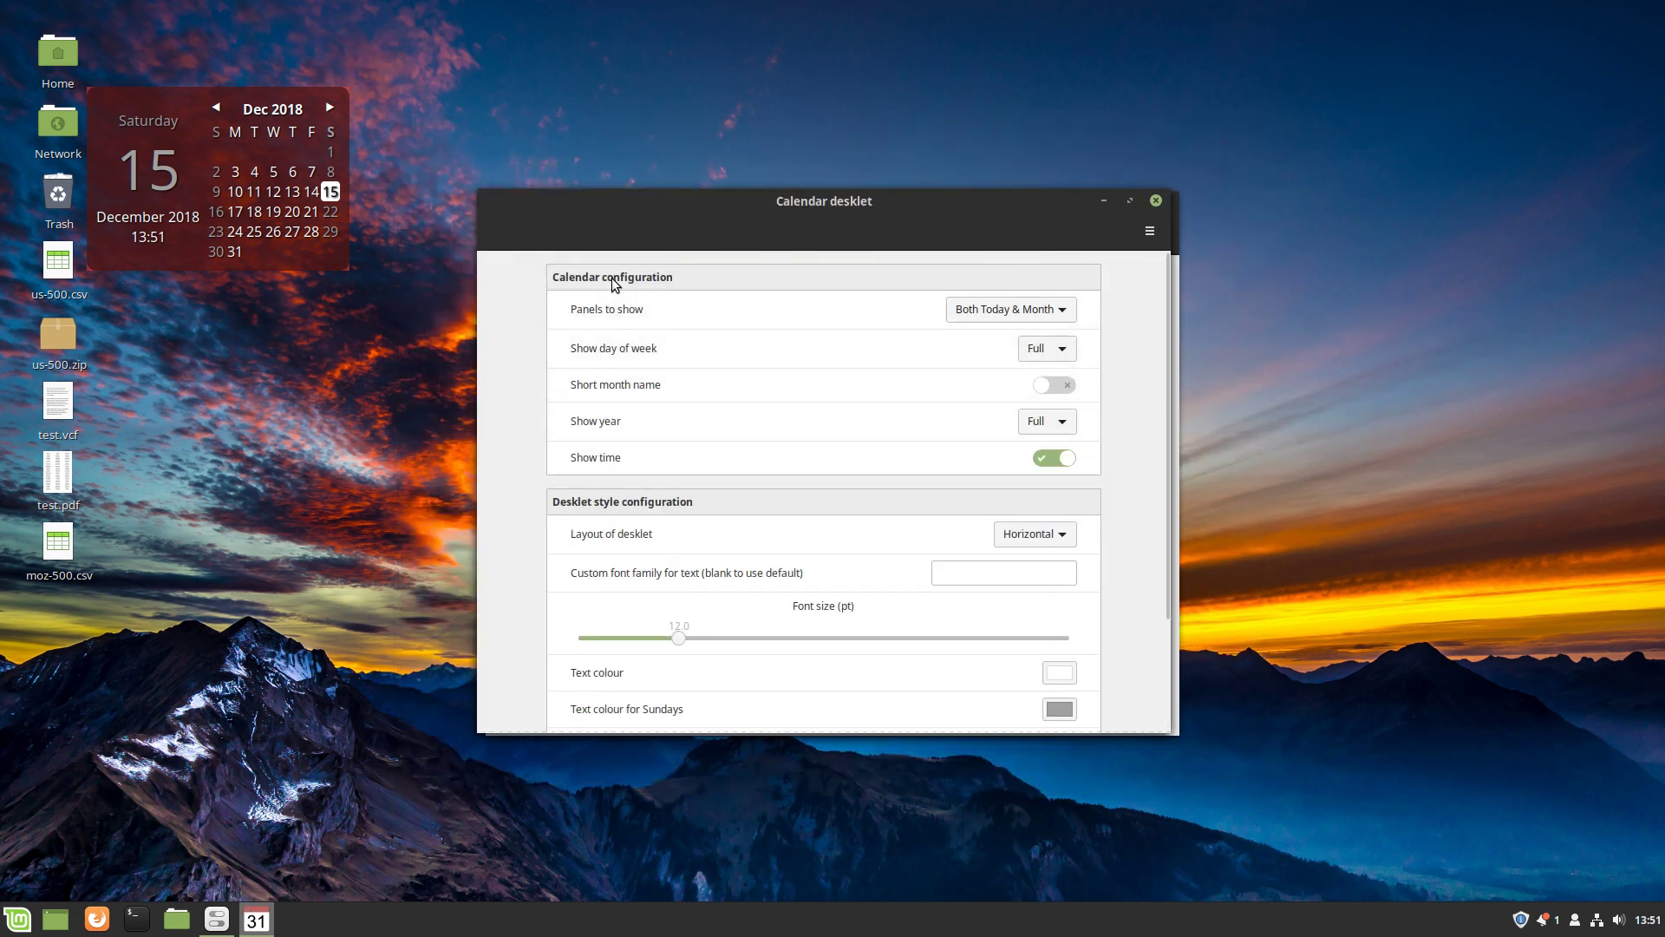
pyautogui.click(1052, 308)
pyautogui.click(1049, 310)
pyautogui.click(1061, 348)
pyautogui.click(1125, 315)
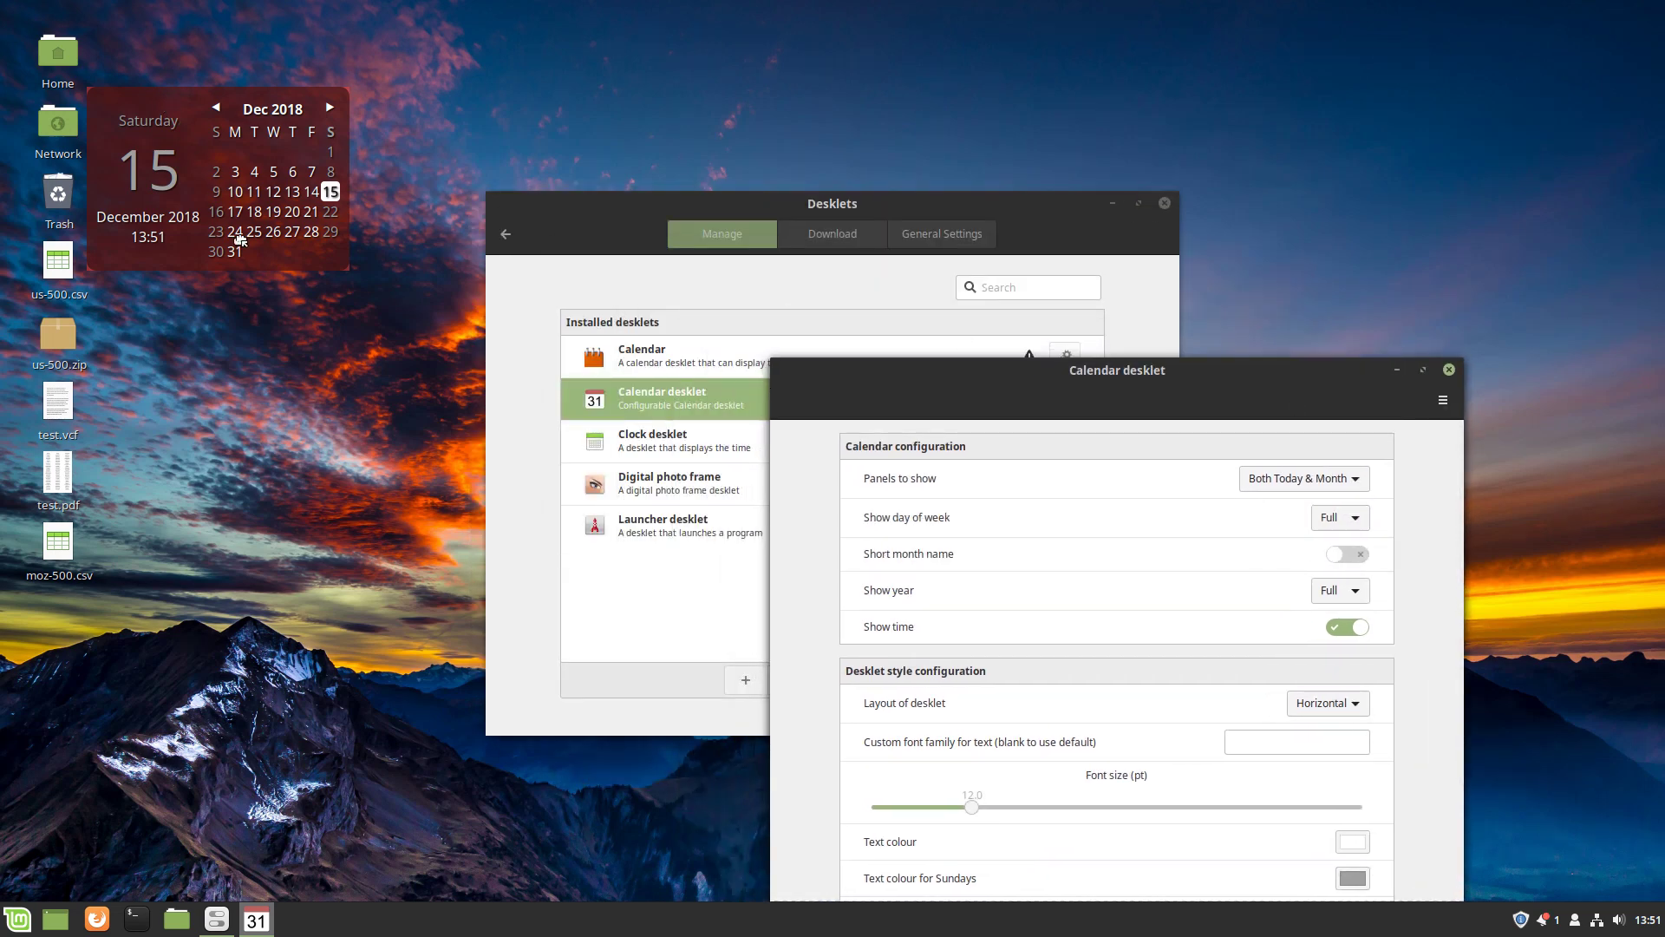
# - Move the calendar slightly lower on the desktop, and completely uninstall Calendar desklet
pyautogui.moveTo(237, 231); pyautogui.dragTo(283, 323)
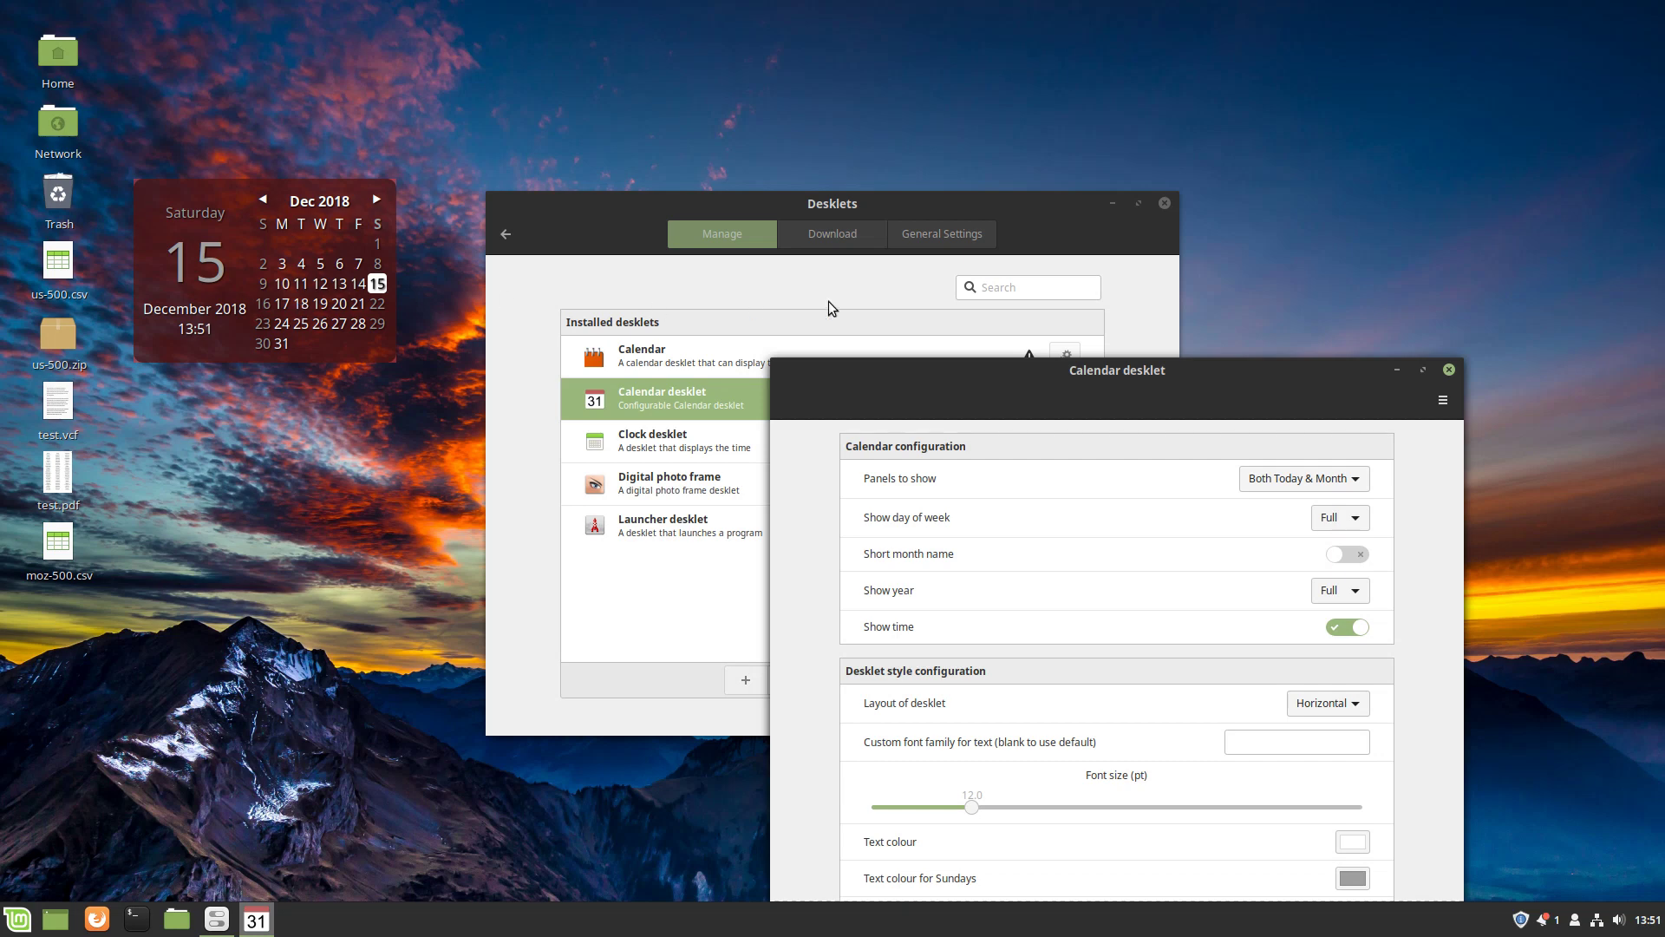
pyautogui.click(1449, 372)
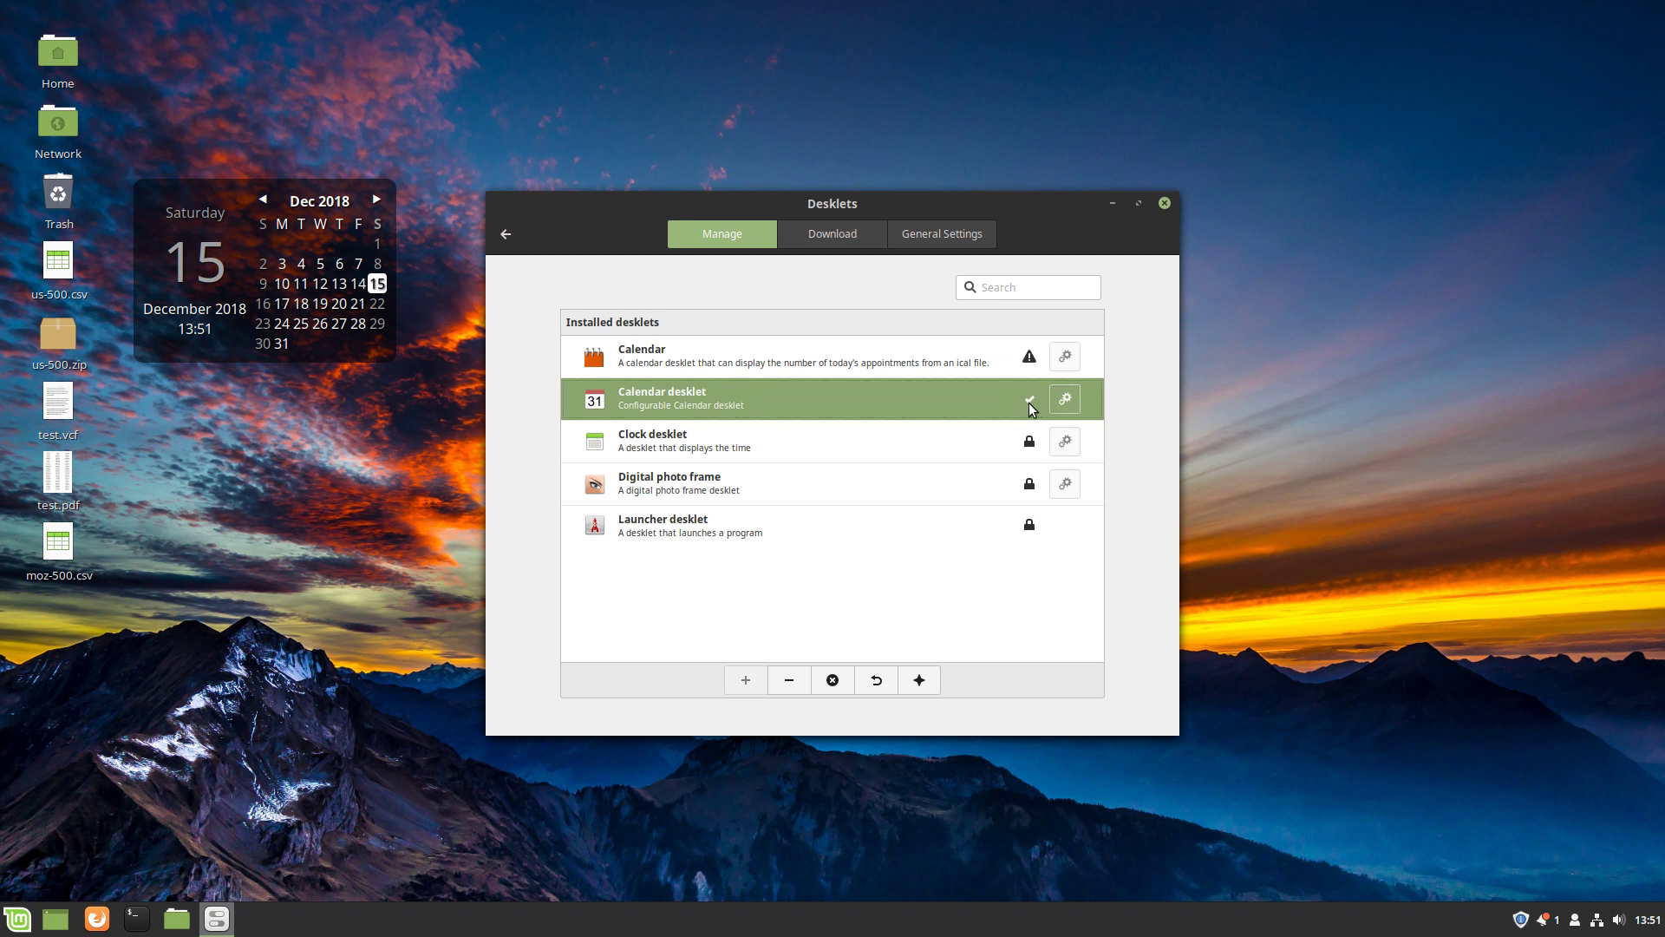
pyautogui.click(832, 679)
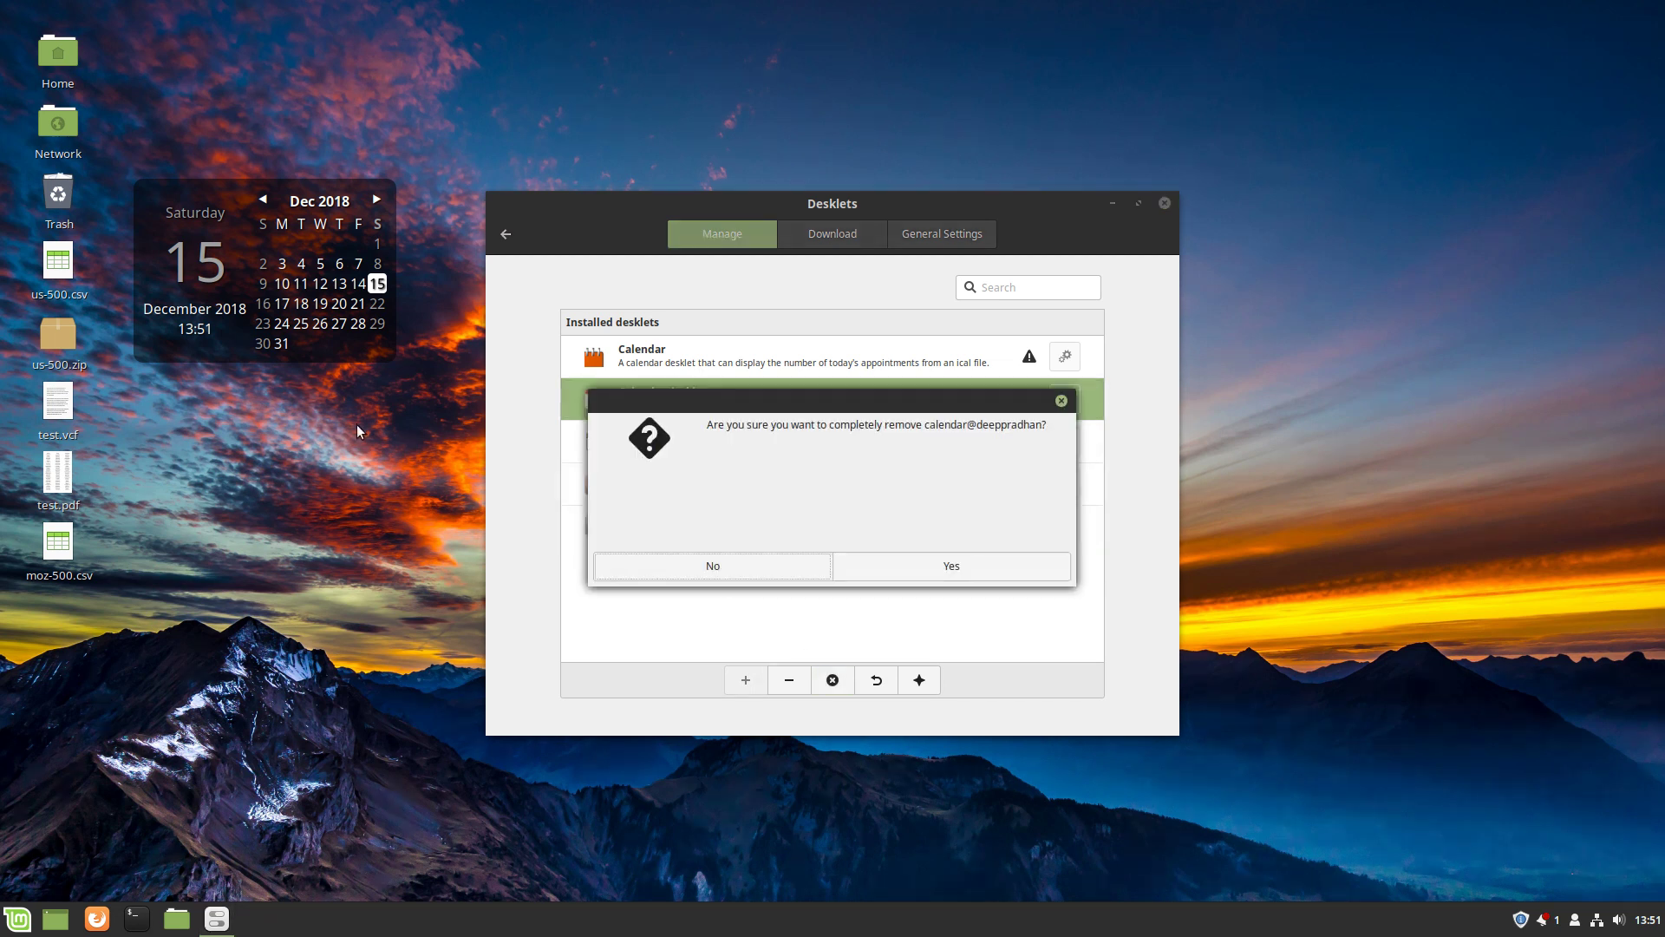
pyautogui.click(919, 565)
# - Add the installed Calendar desklet by schorschii to the desktop and open its configuration
pyautogui.click(895, 349)
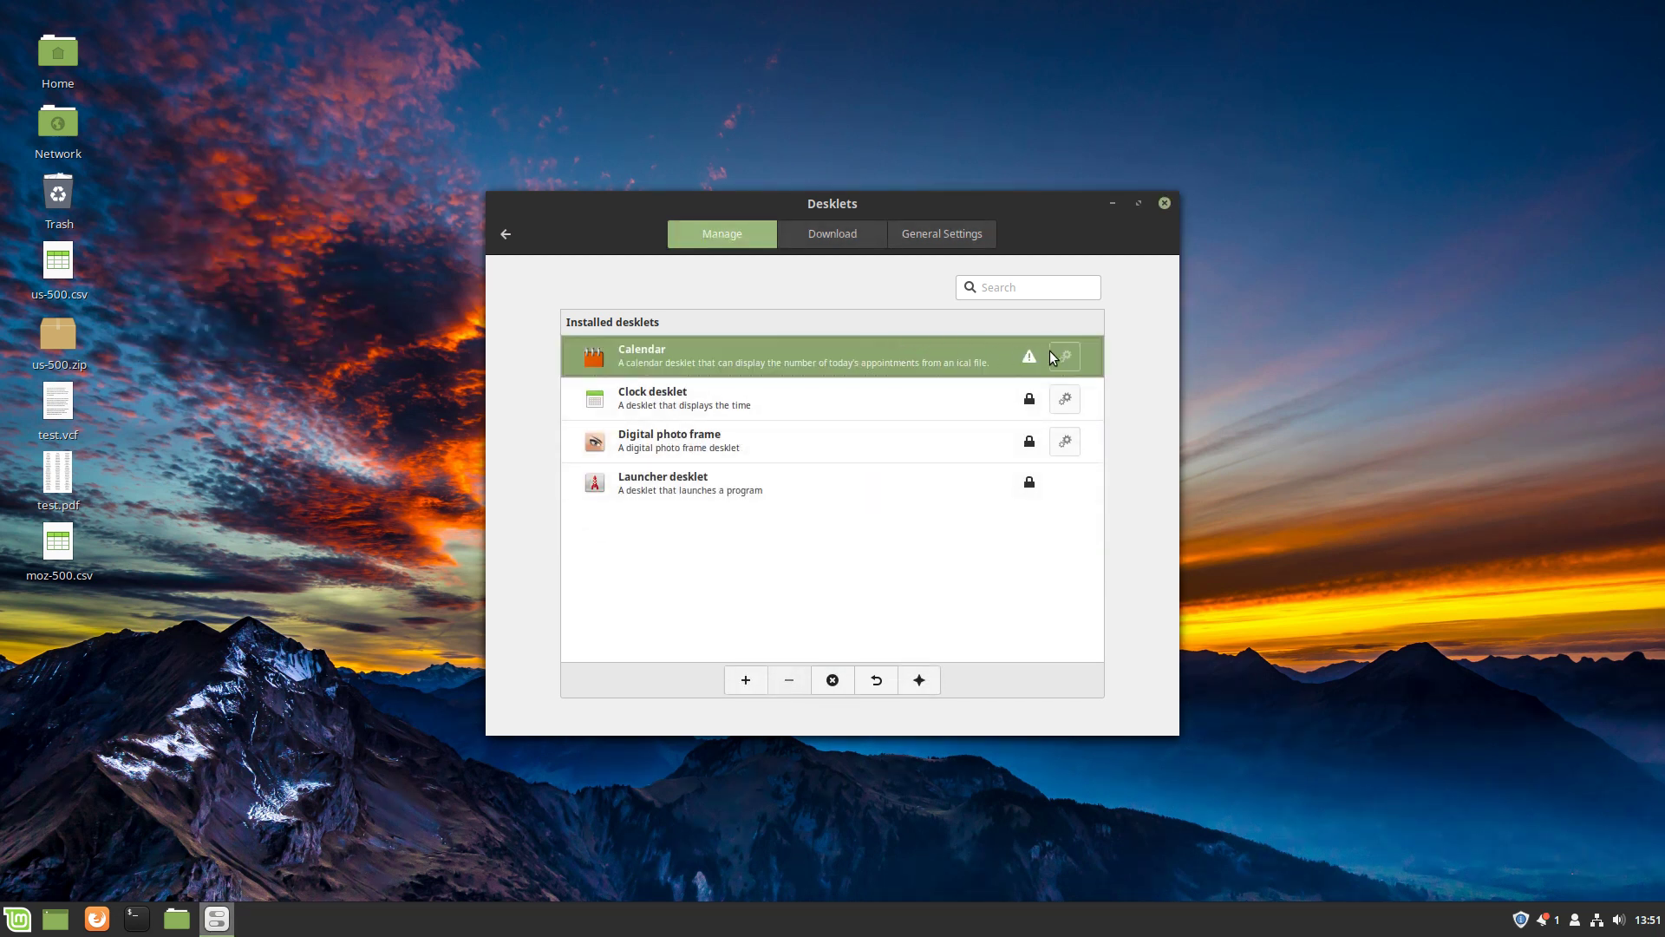
pyautogui.click(745, 680)
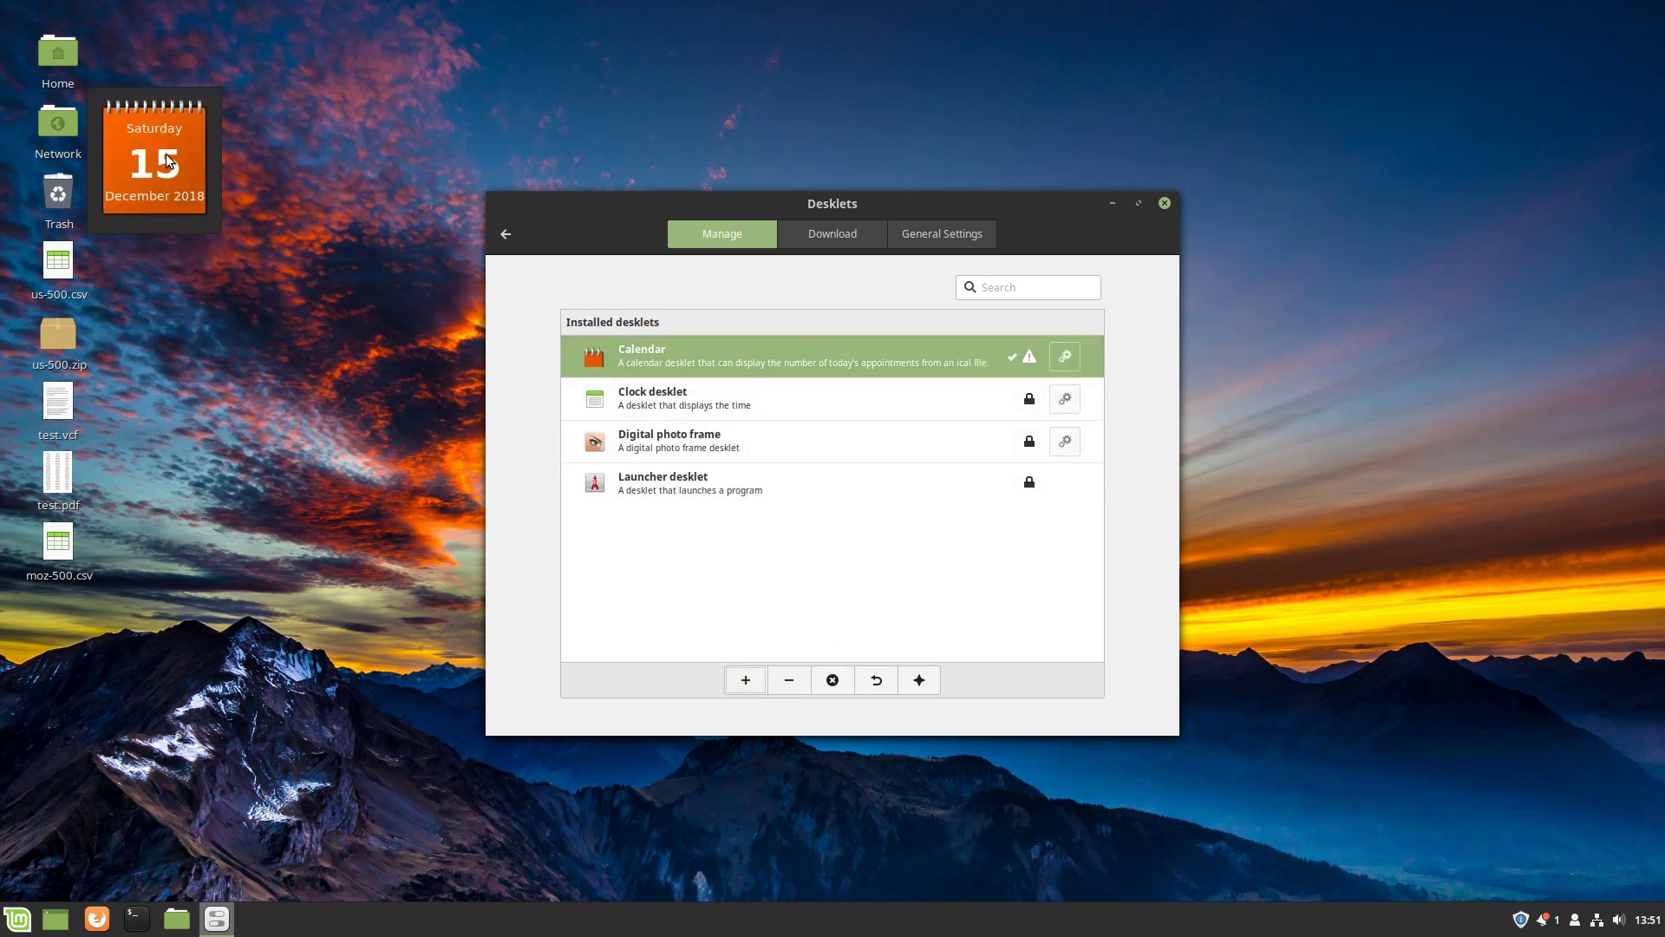
pyautogui.rightClick(170, 154)
pyautogui.click(267, 132)
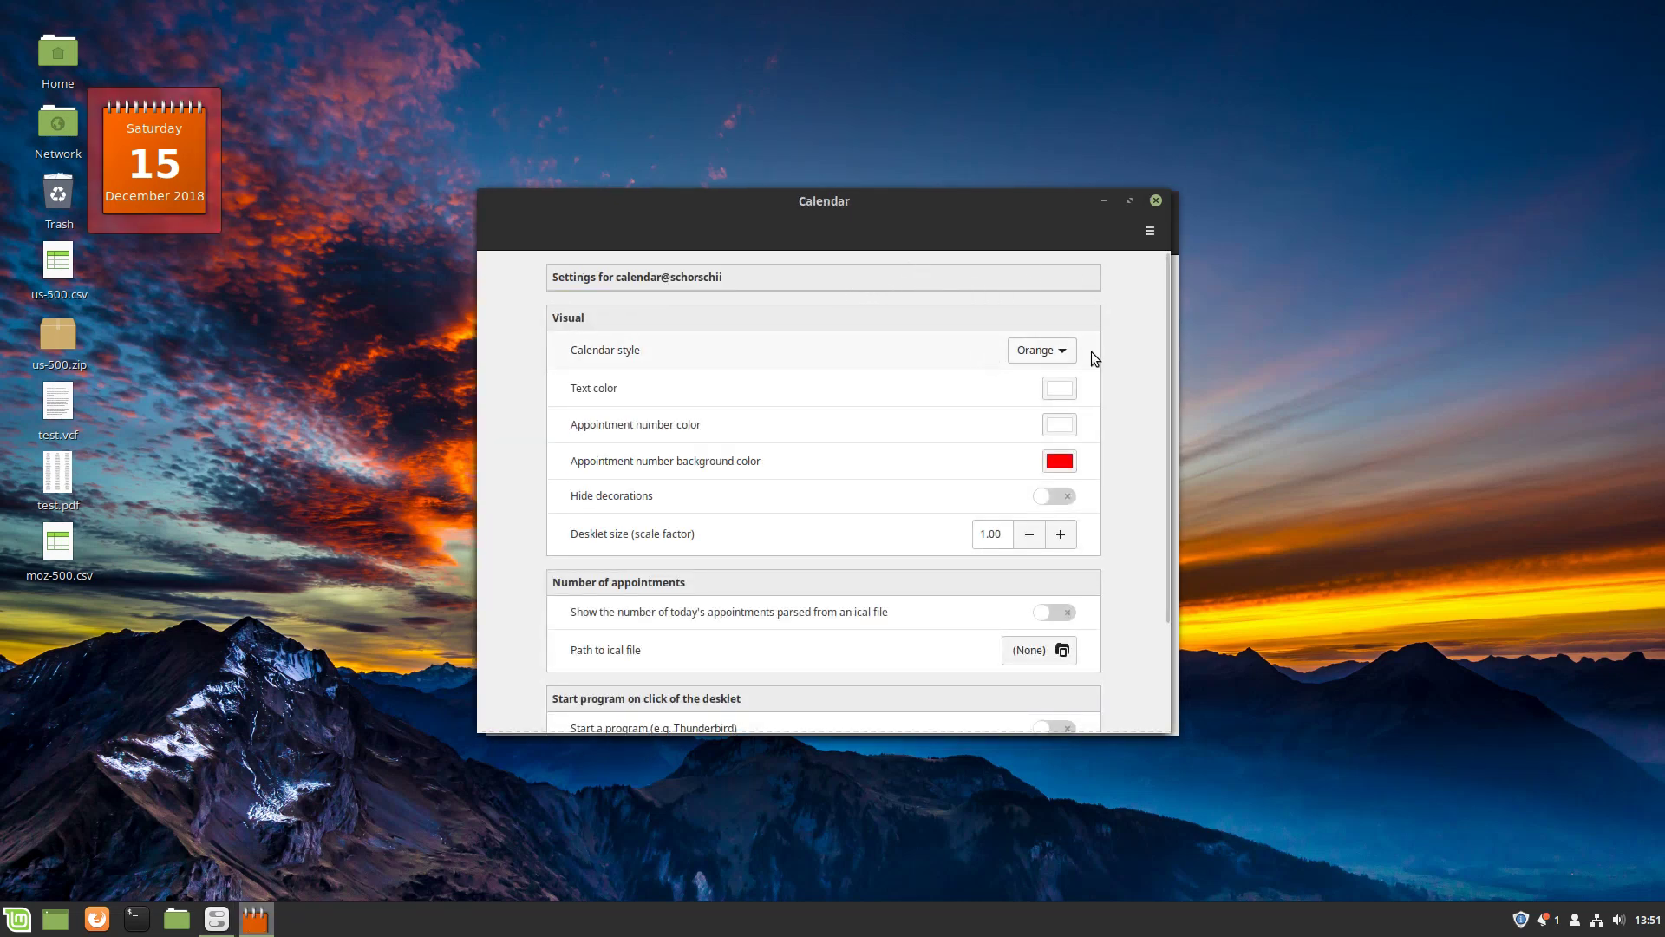
# - Try the White calendar style on the desklet and restore the Orange style
pyautogui.click(1068, 350)
pyautogui.click(1054, 330)
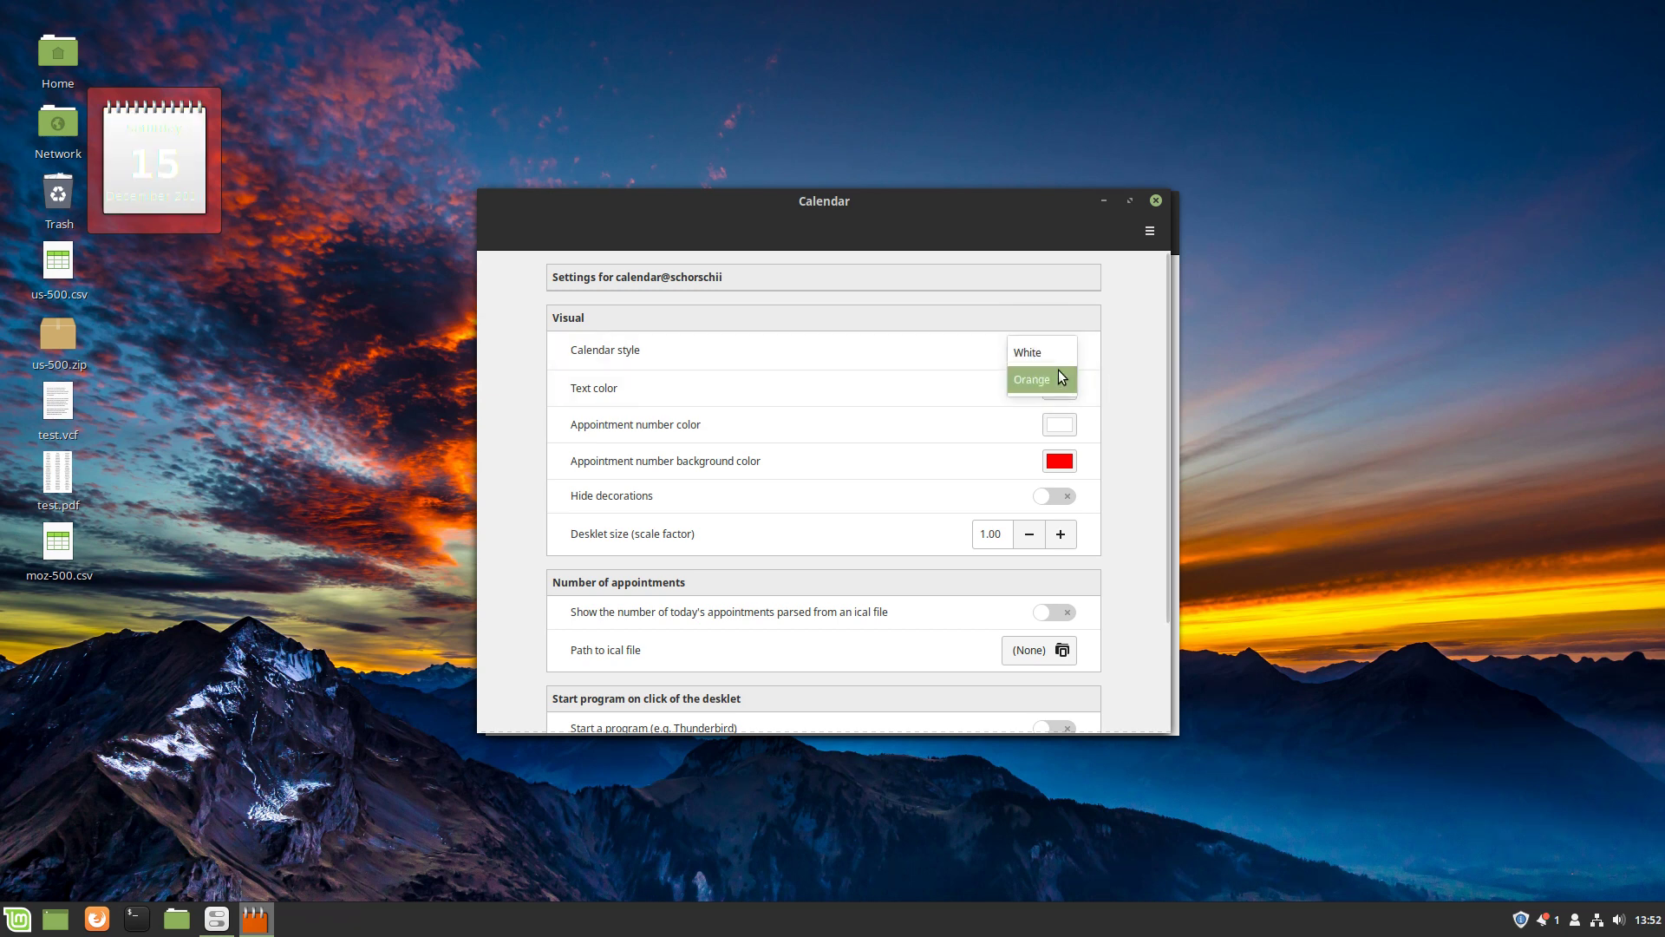
pyautogui.click(1058, 372)
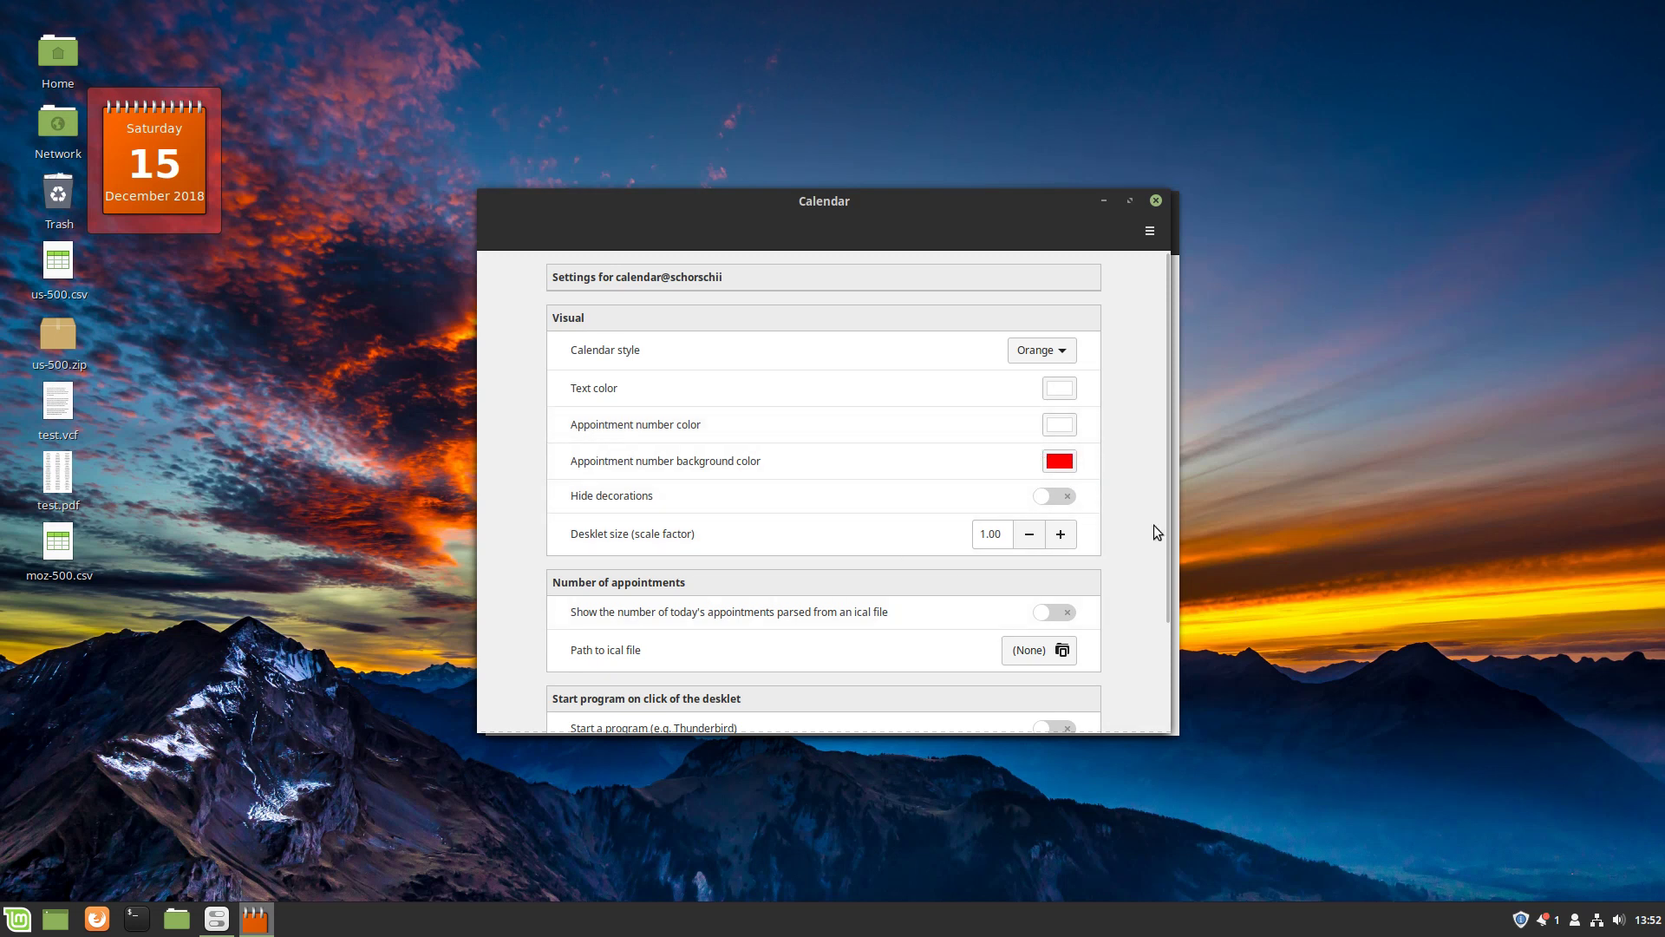
# - Enable starting a program when the desklet is clicked and set its command line to evolution
pyautogui.moveTo(1168, 519); pyautogui.dragTo(1179, 730)
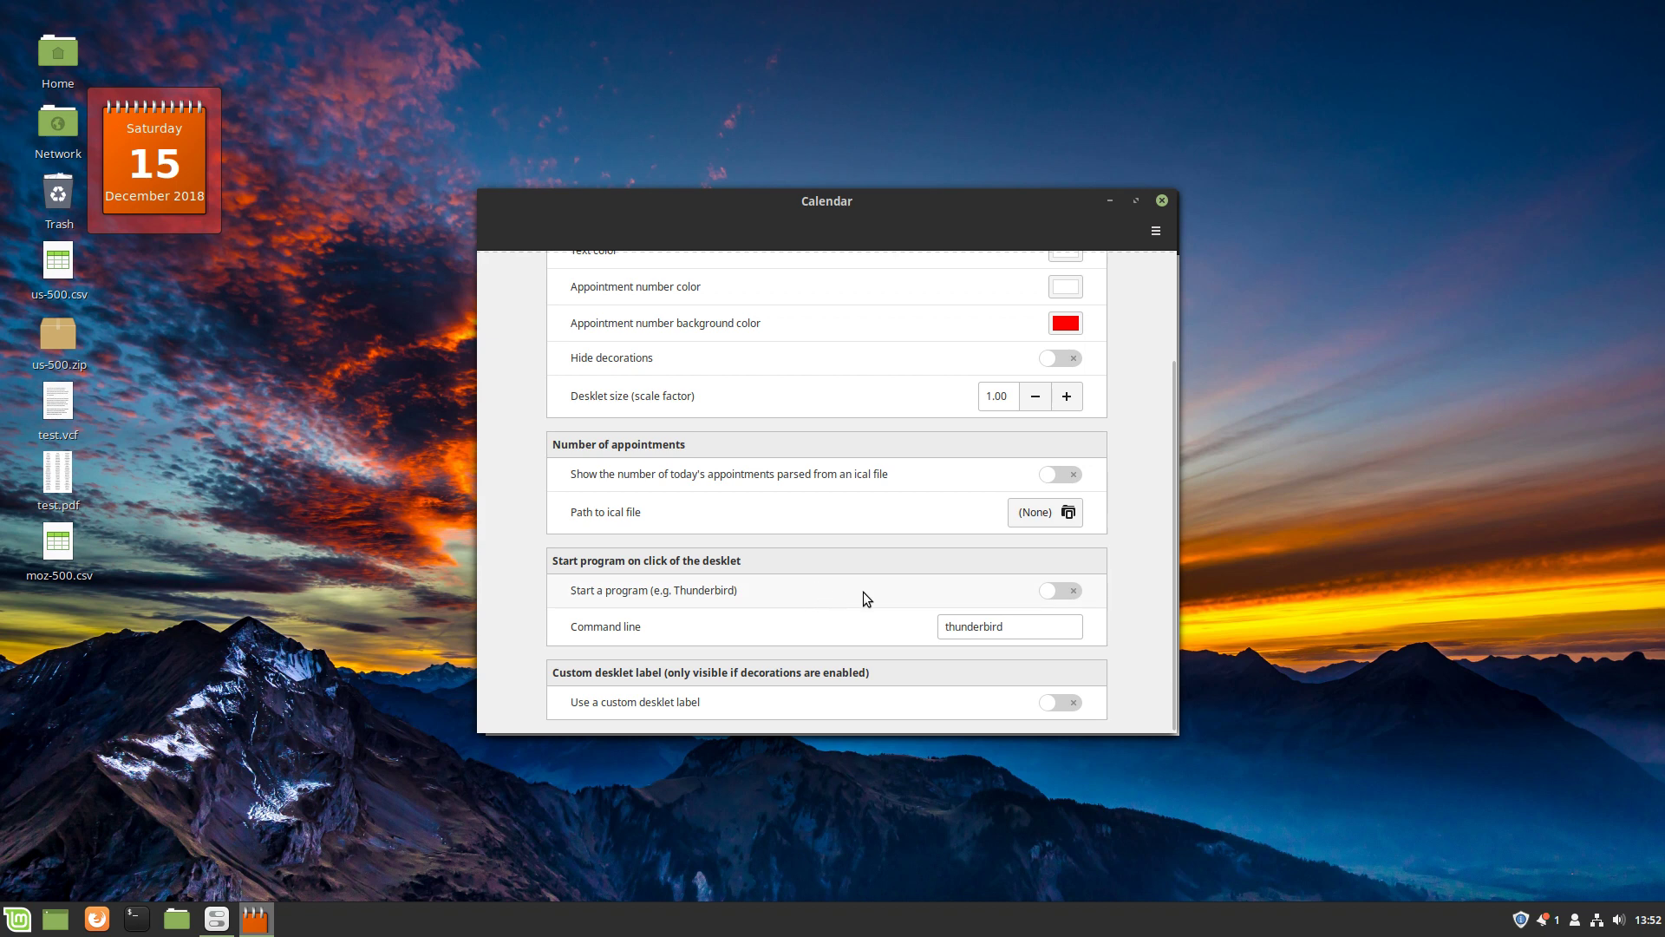
pyautogui.click(1051, 591)
pyautogui.moveTo(1003, 626); pyautogui.dragTo(997, 627)
pyautogui.moveTo(851, 623); pyautogui.dragTo(751, 626)
pyautogui.write('evolution')
pyautogui.press('BackSpace')
pyautogui.press('BackSpace')
pyautogui.press('BackSpace')
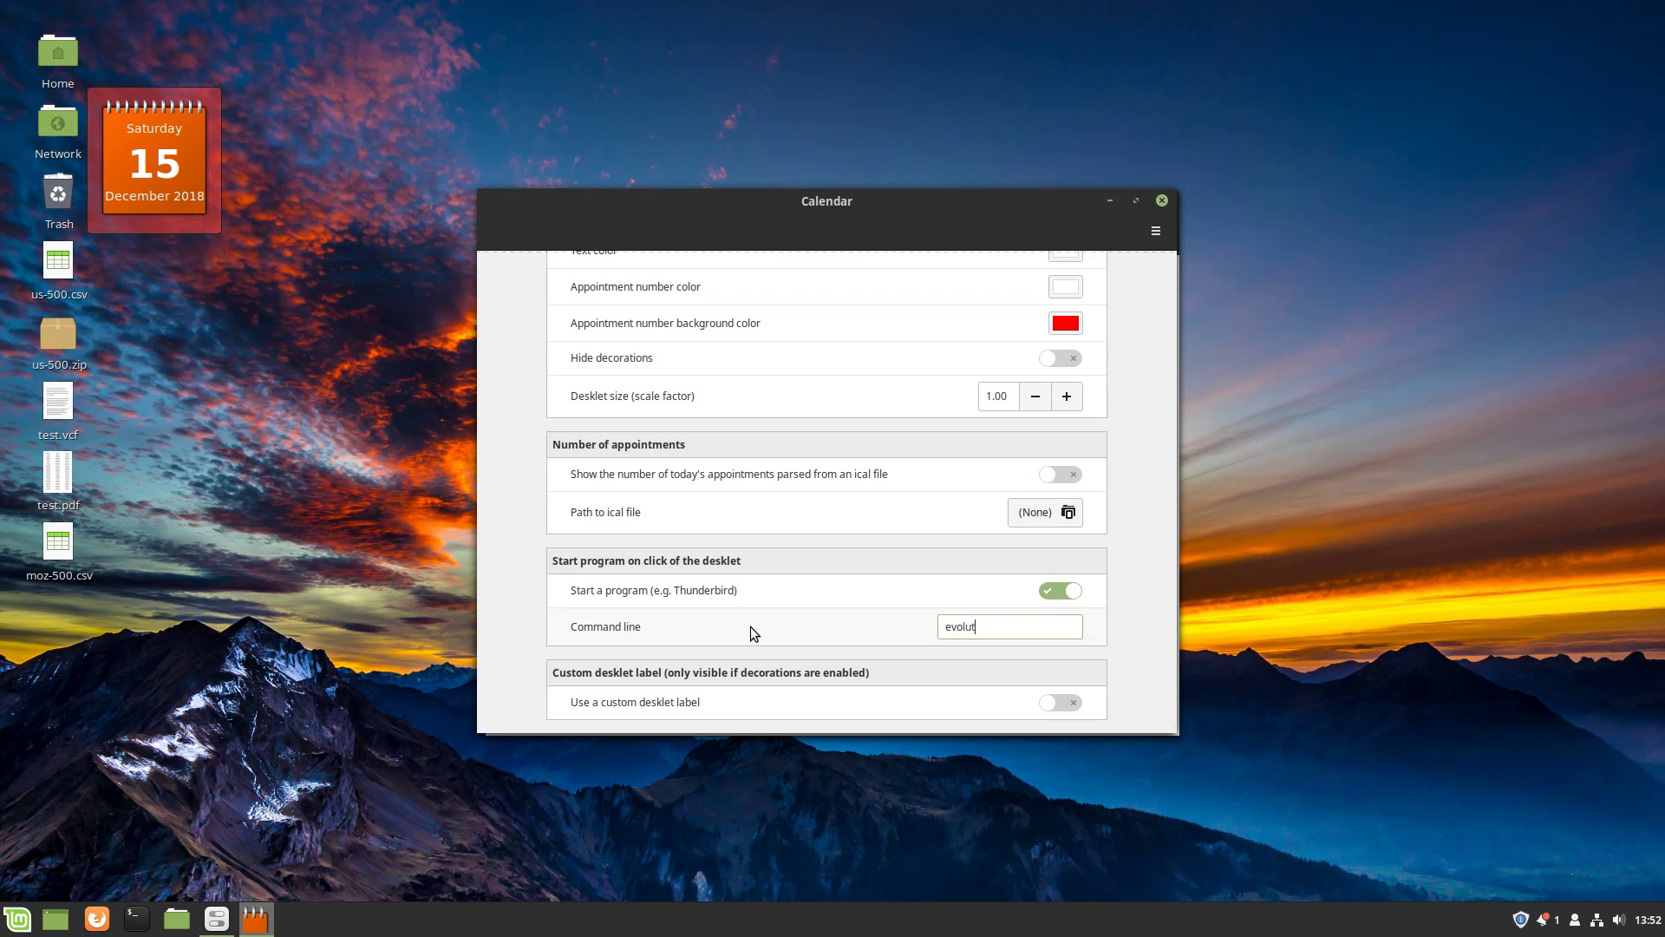
pyautogui.write('ion')
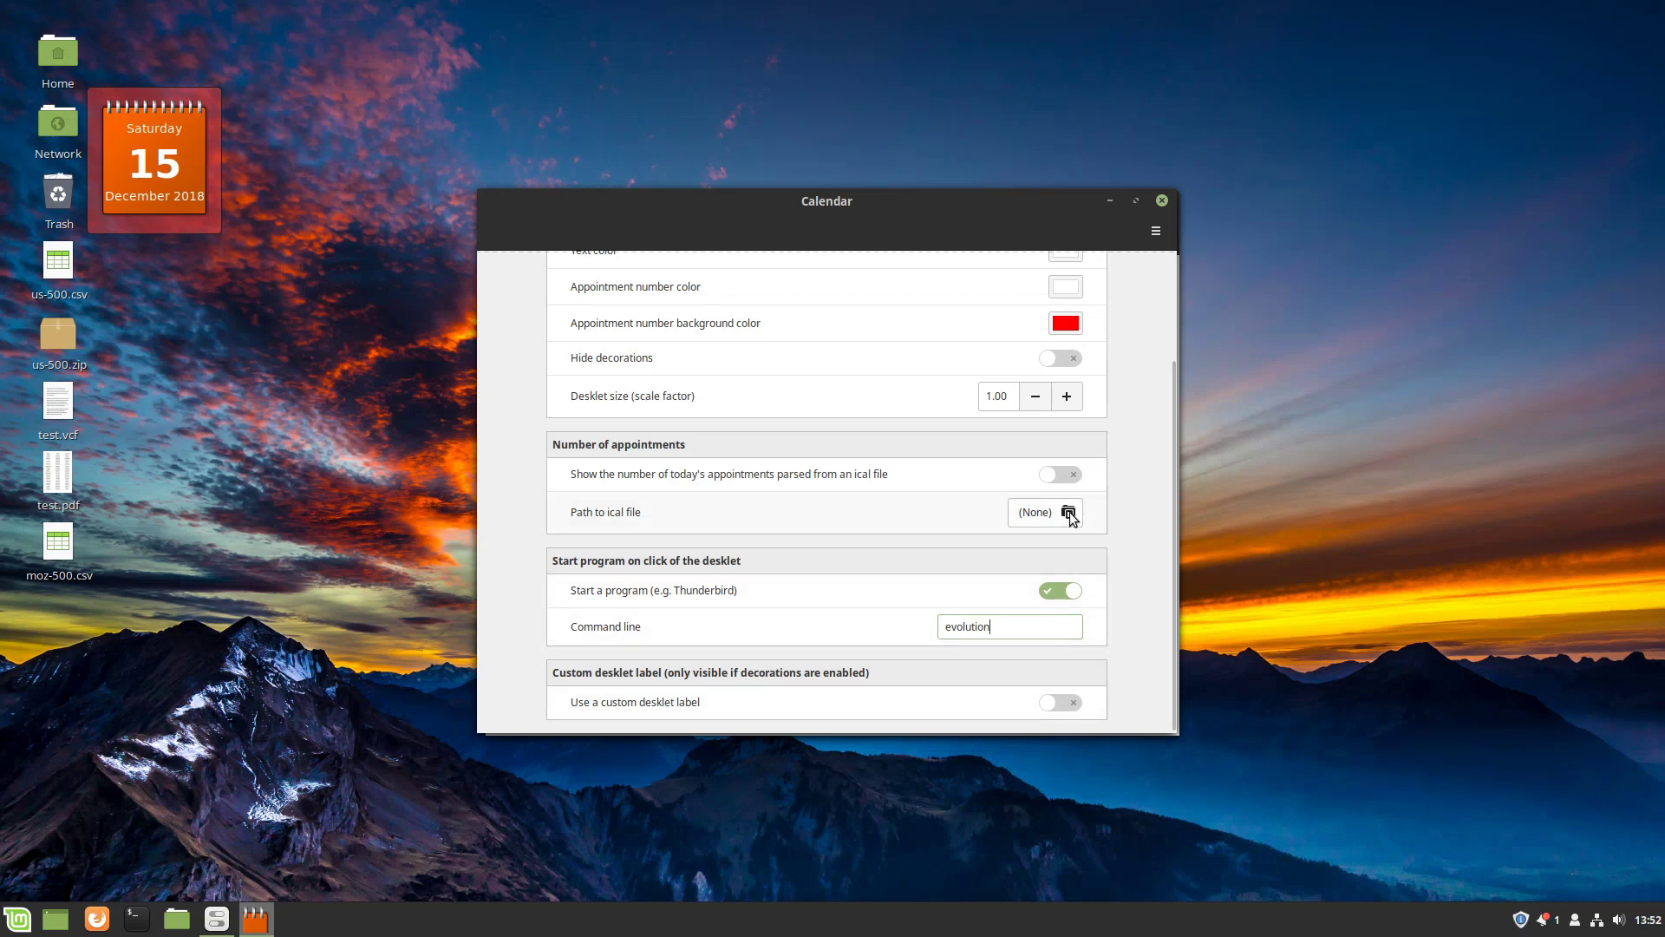
# - Enable showing the number of today's appointments from an ical file, and view the ical file chooser without selecting a file
pyautogui.click(1063, 471)
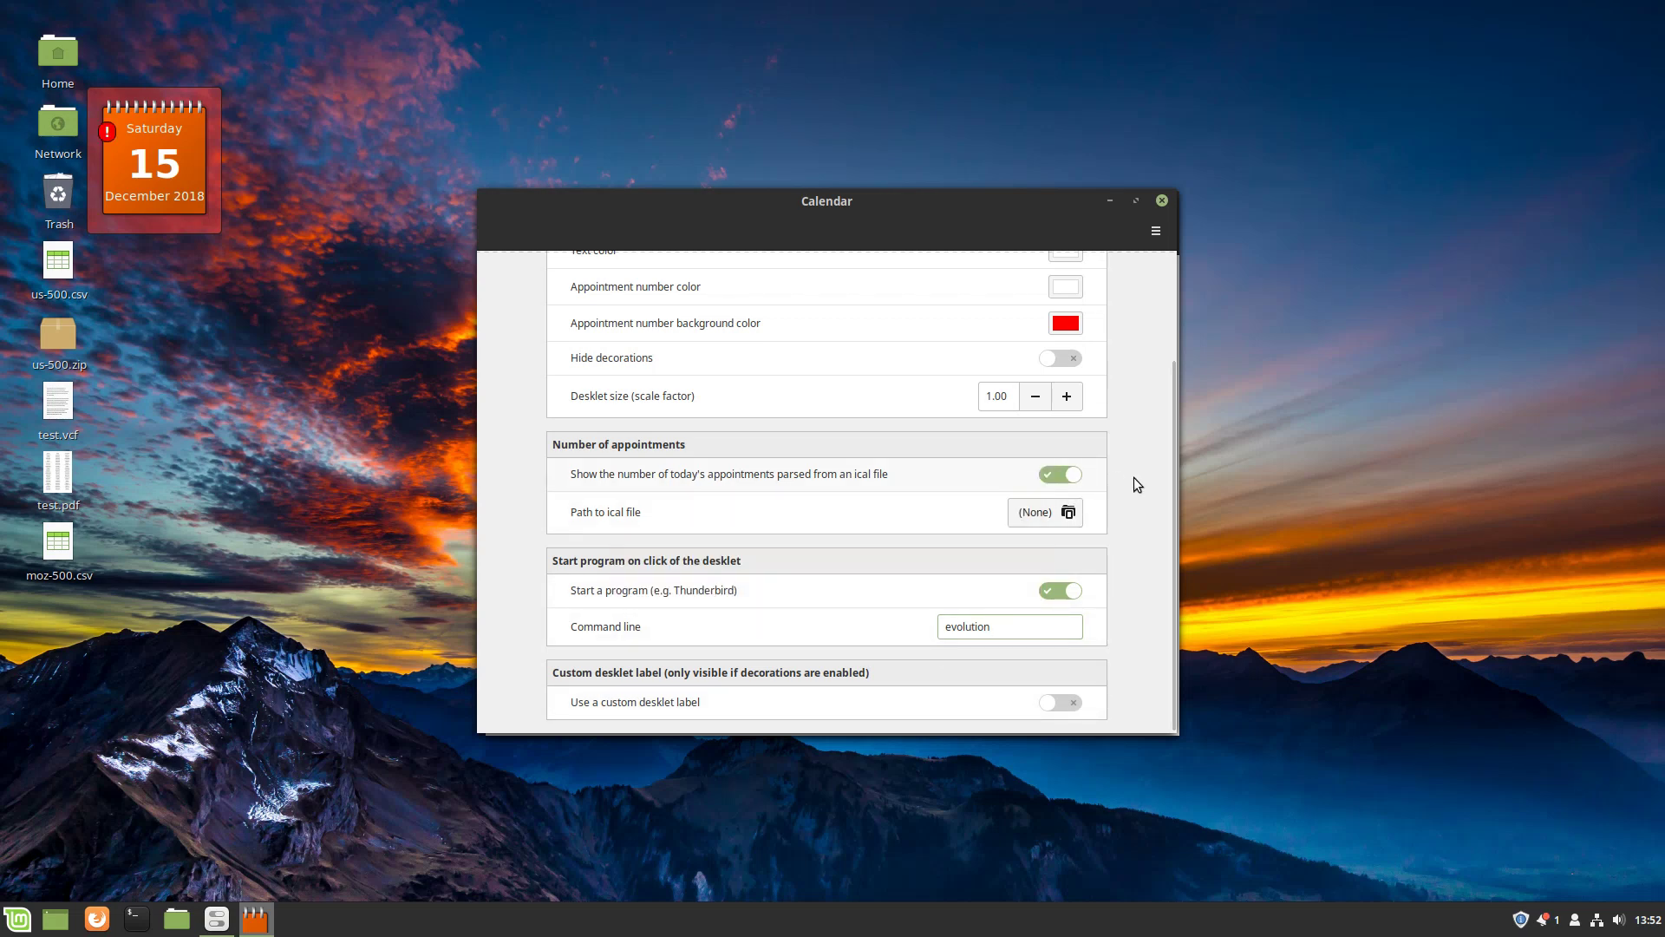
pyautogui.click(1057, 512)
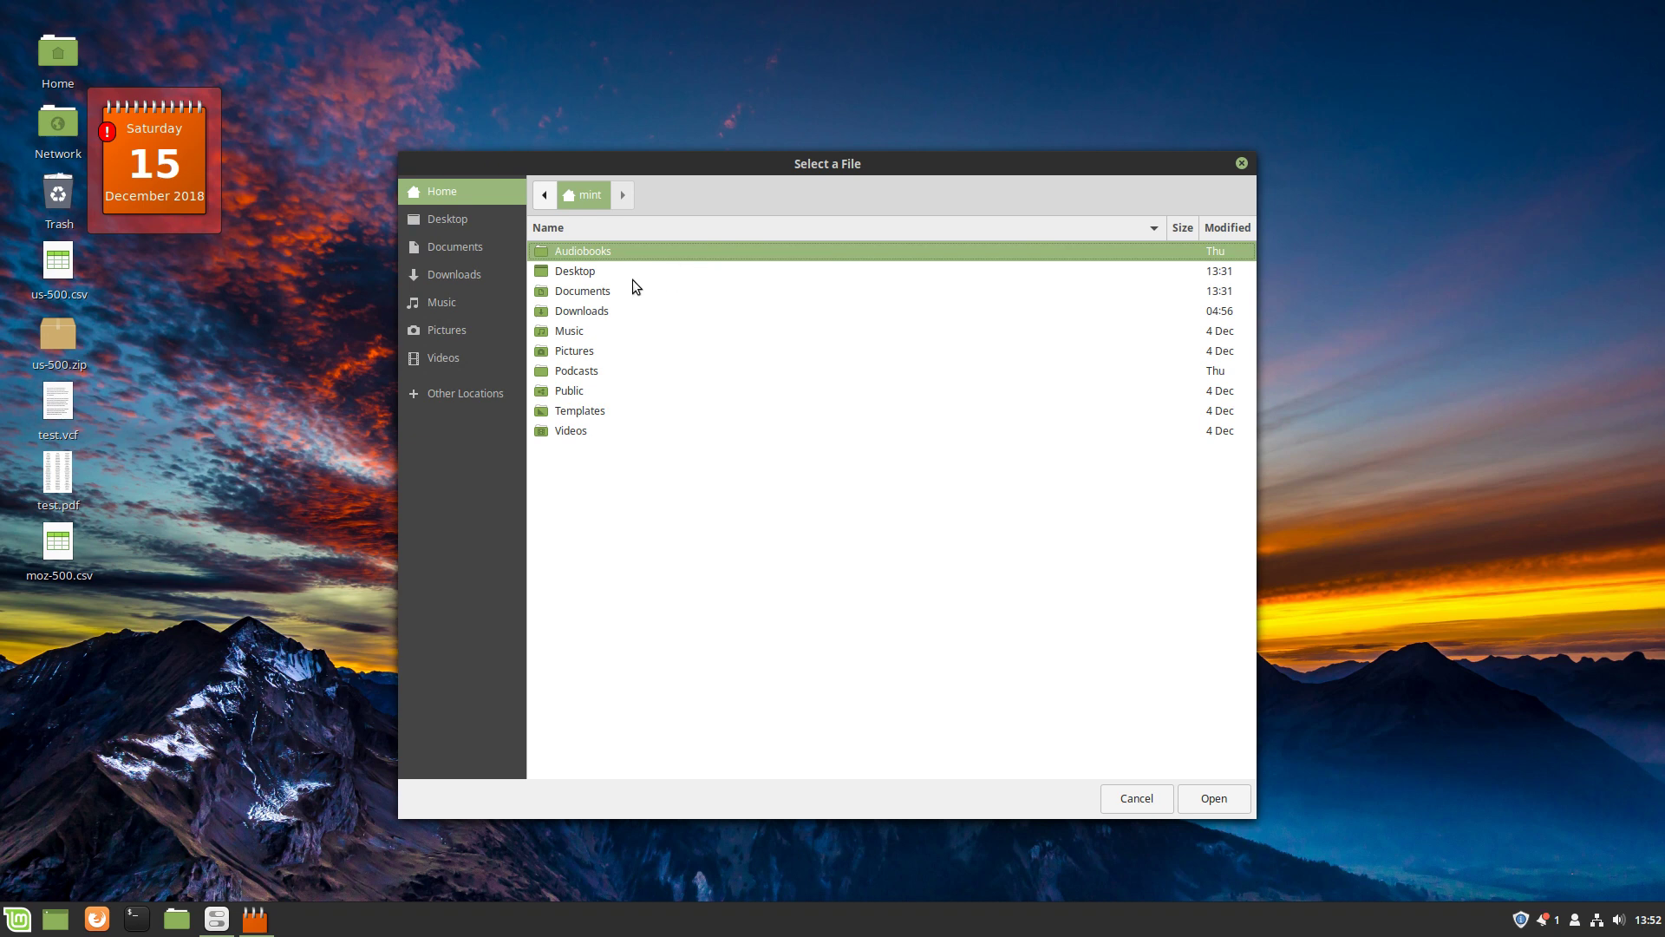
pyautogui.moveTo(1230, 159); pyautogui.dragTo(1370, 163)
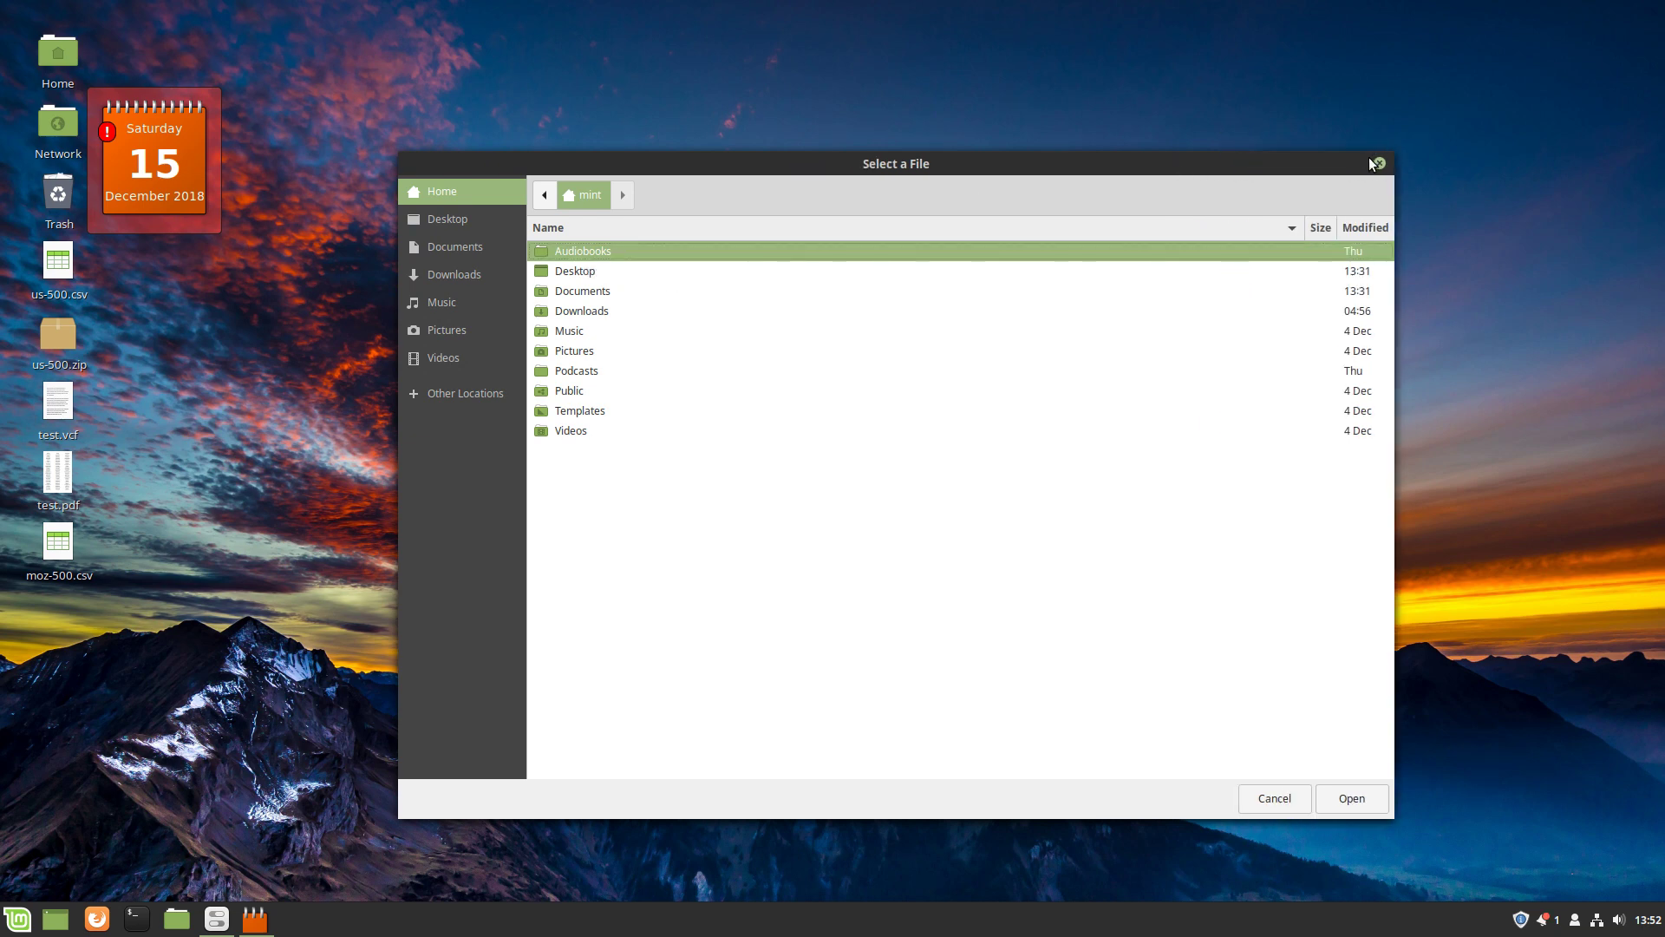
pyautogui.click(1379, 163)
pyautogui.moveTo(705, 205); pyautogui.dragTo(973, 156)
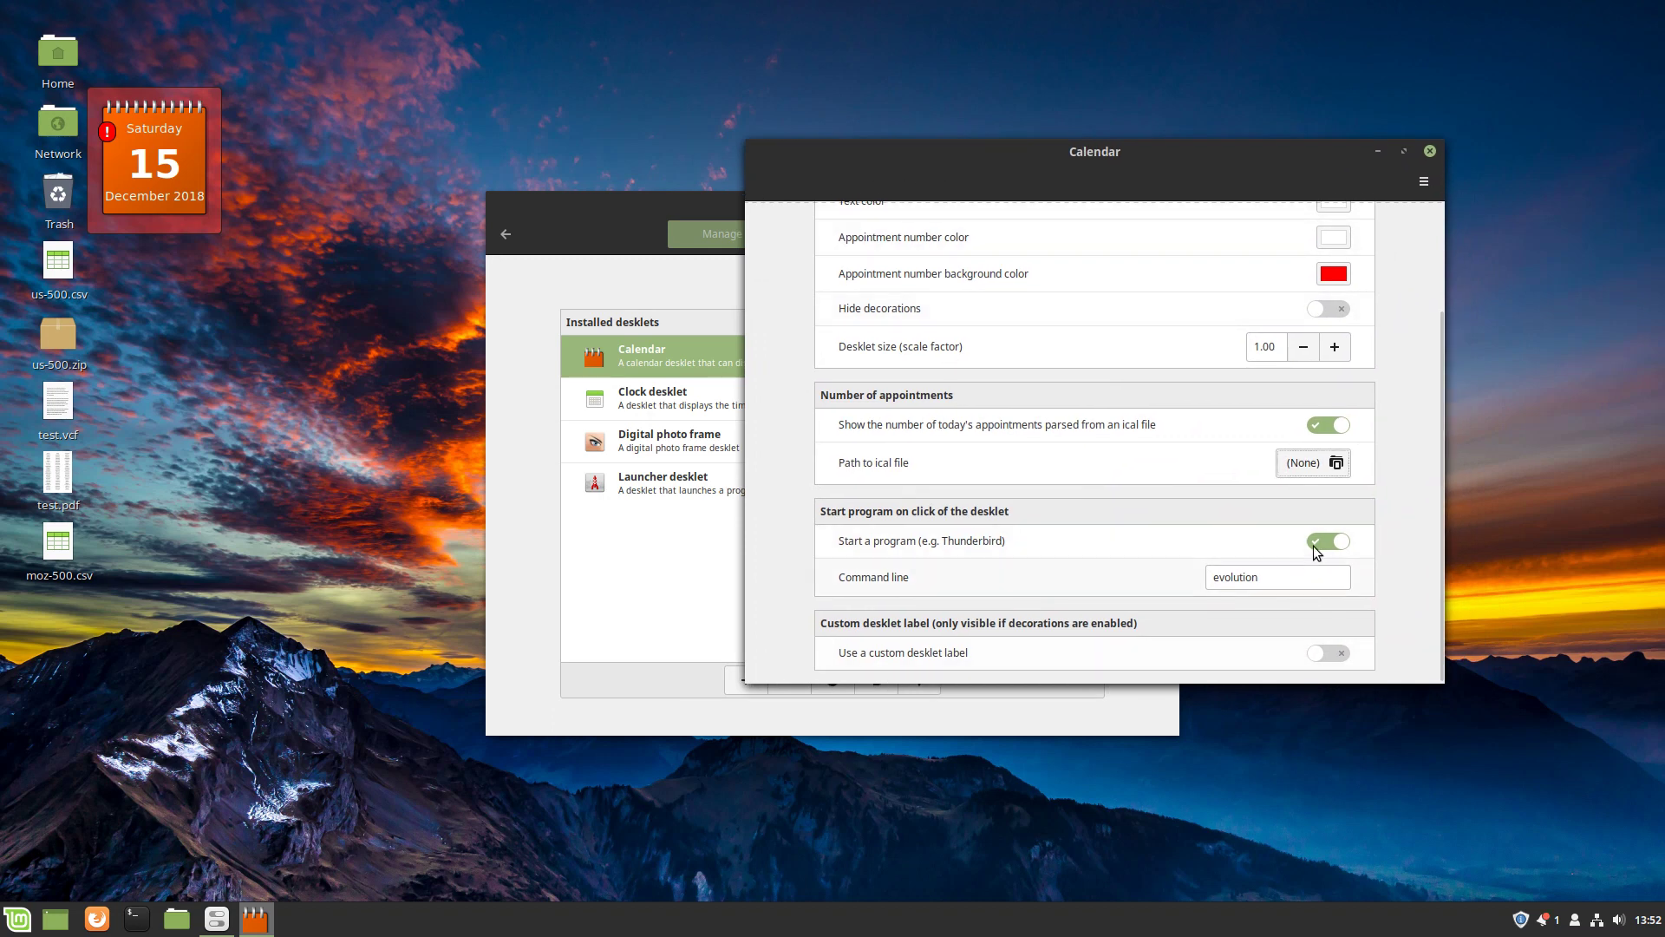
pyautogui.scroll(3, 1349, 506)
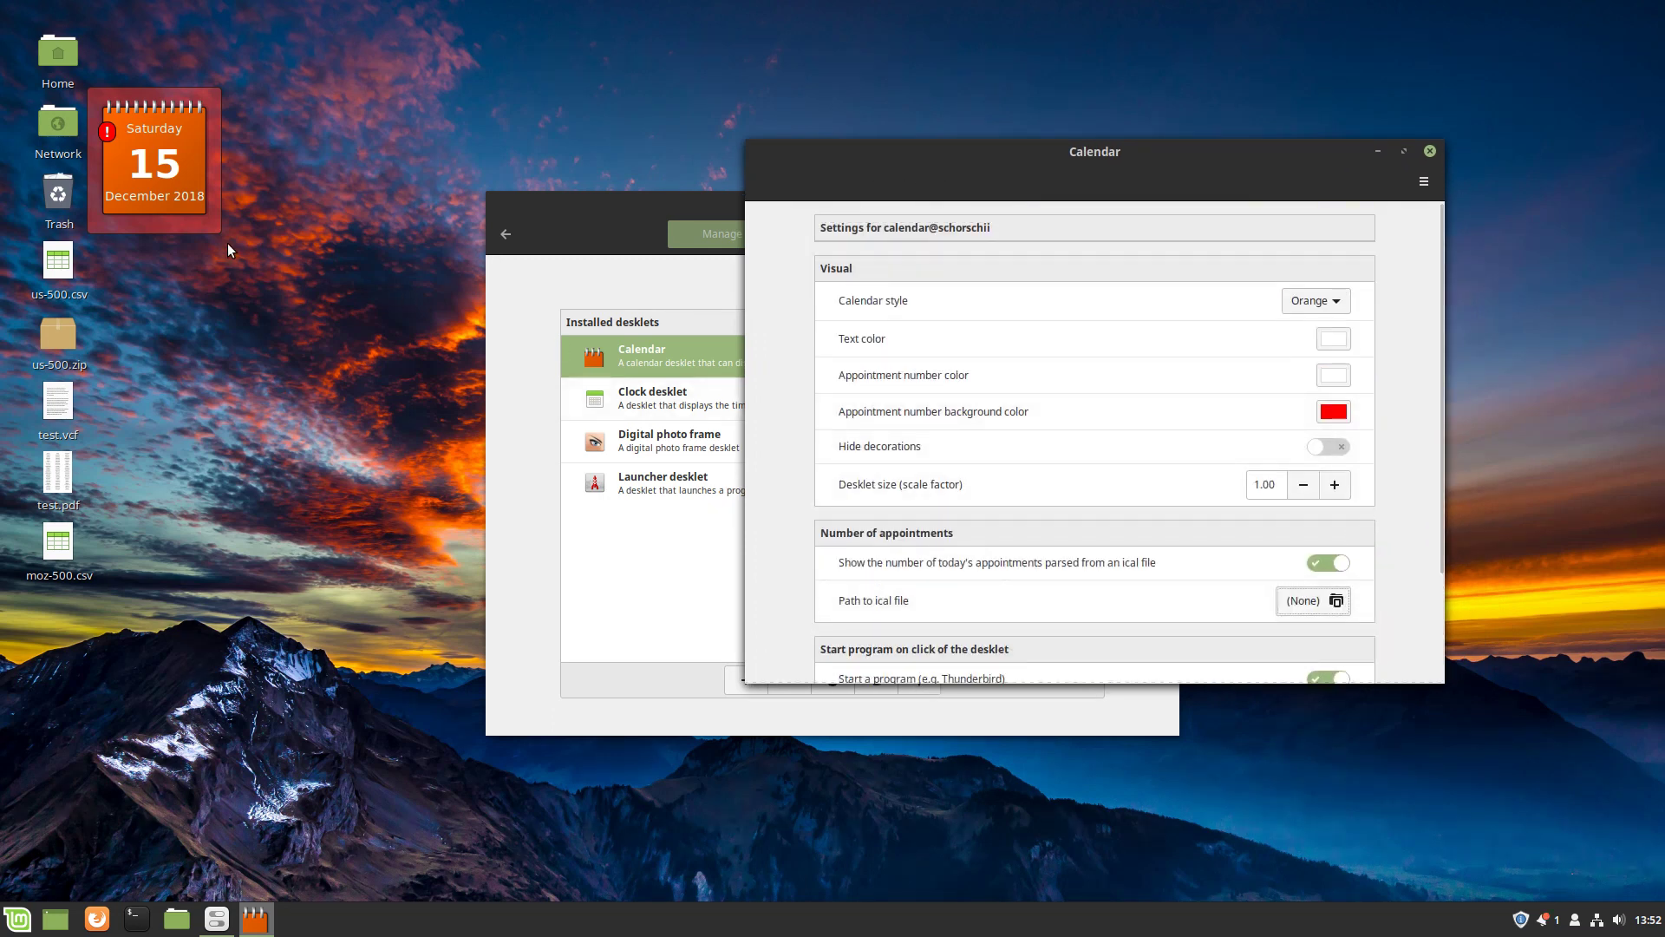
# - Launch Evolution from the desklet, dismiss its welcome wizard and show the calendar
pyautogui.click(109, 134)
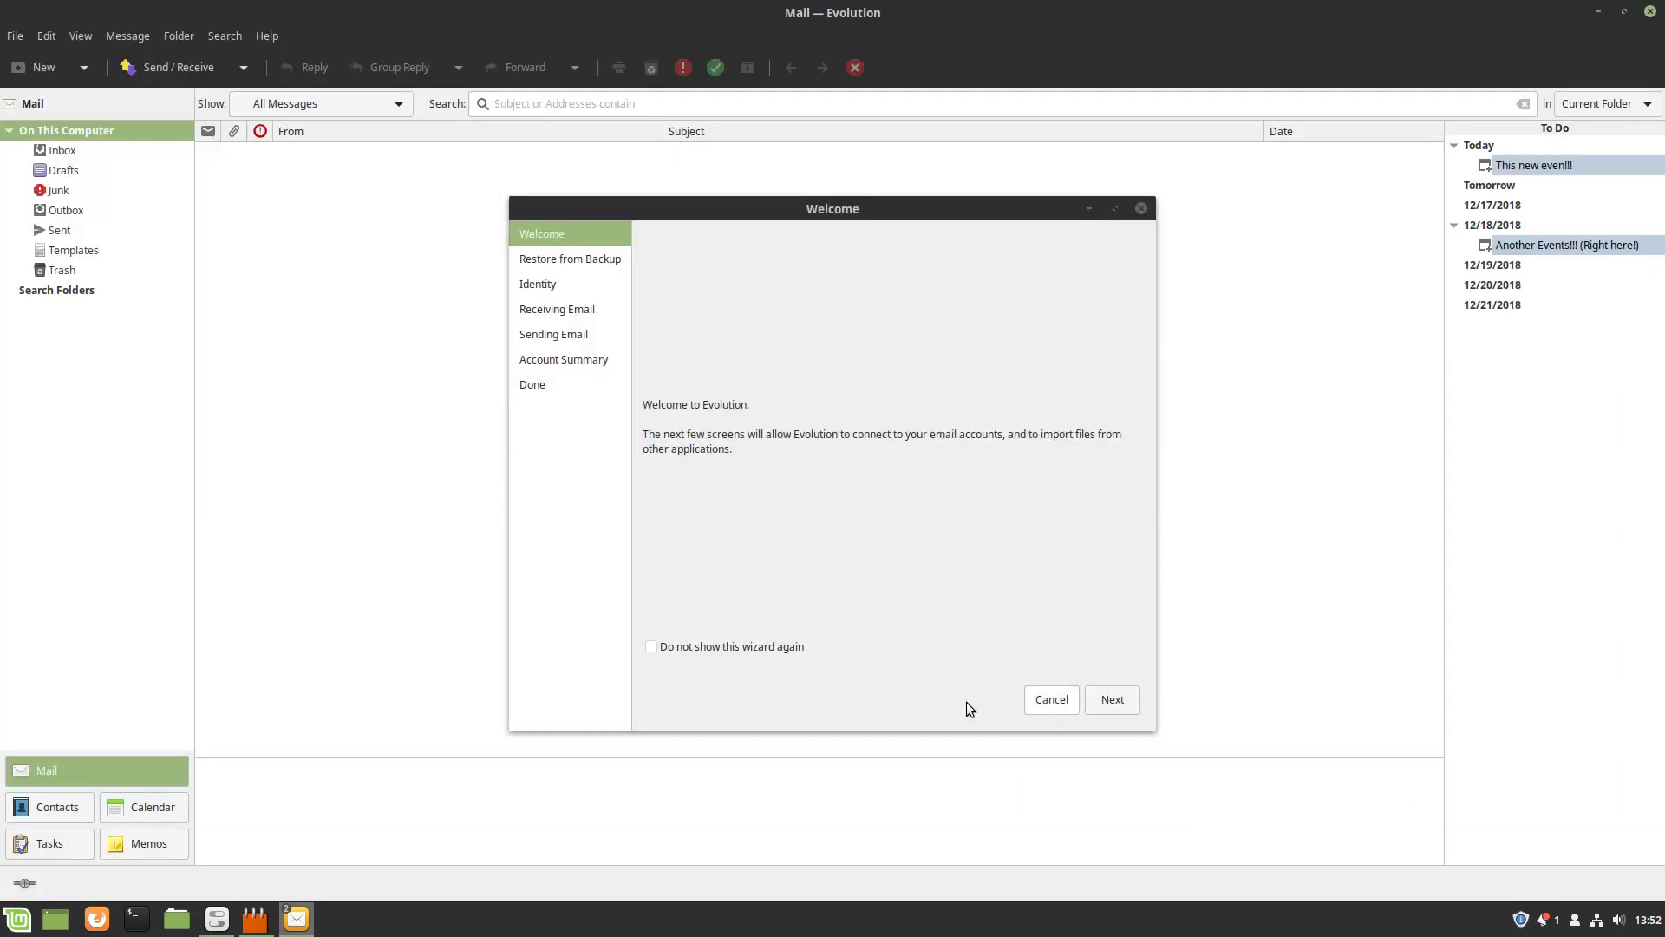
pyautogui.click(1032, 699)
pyautogui.click(180, 810)
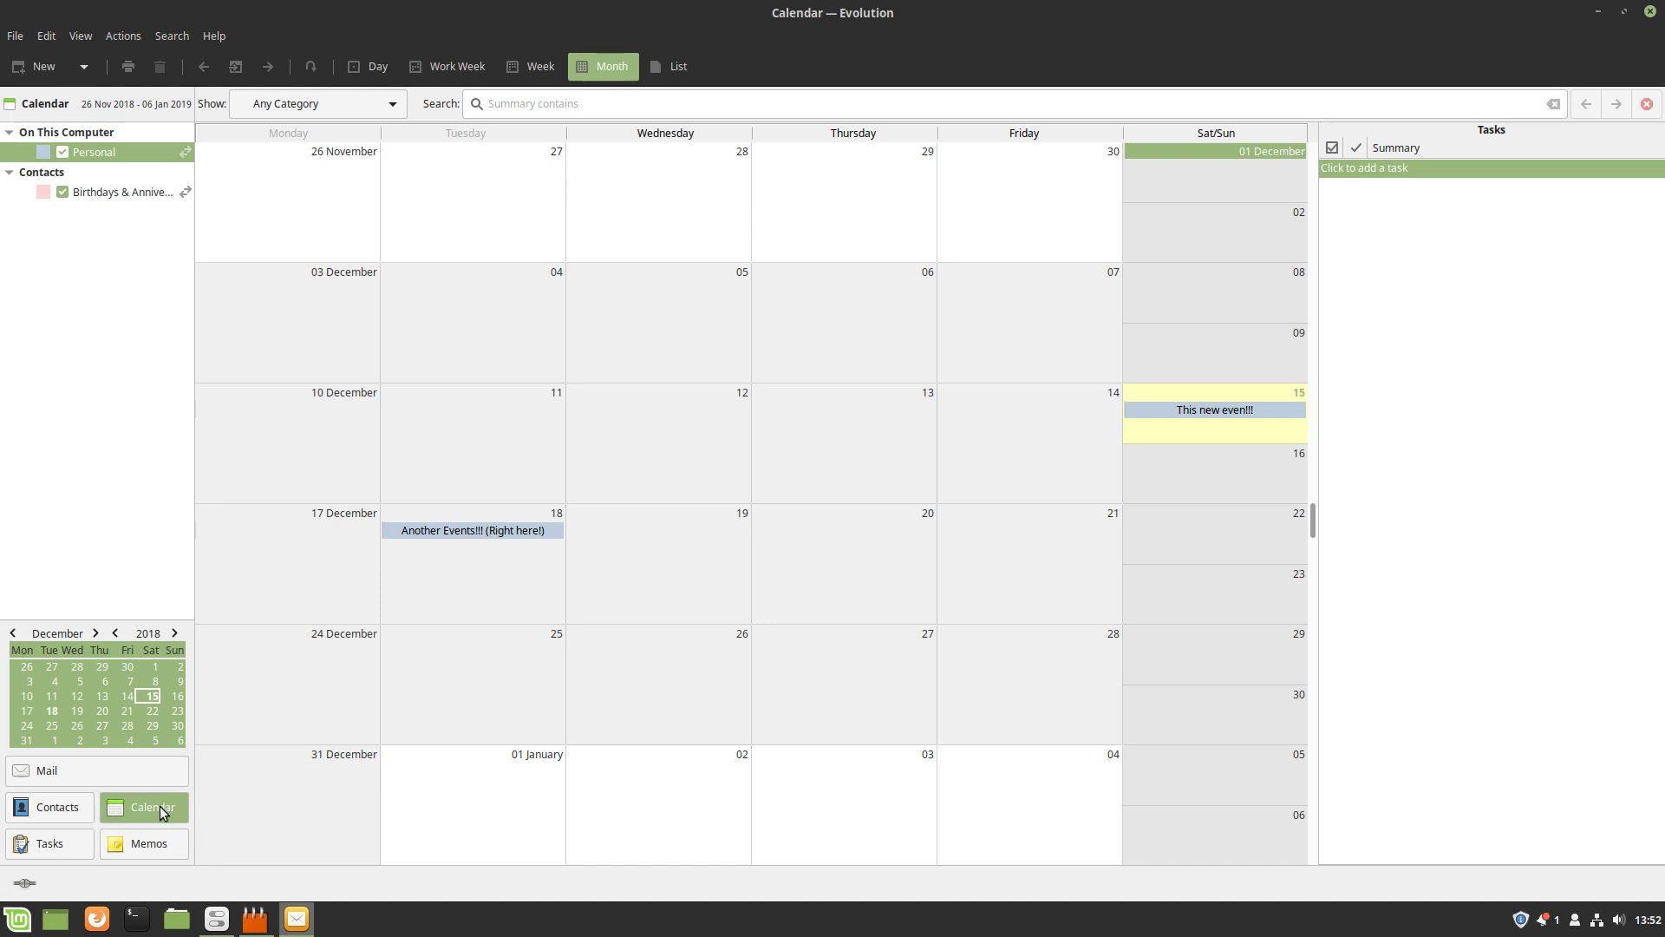
# - Examine the Personal calendar's properties and Evolution's editing and view commands for a way to locate its calendar file
pyautogui.rightClick(101, 154)
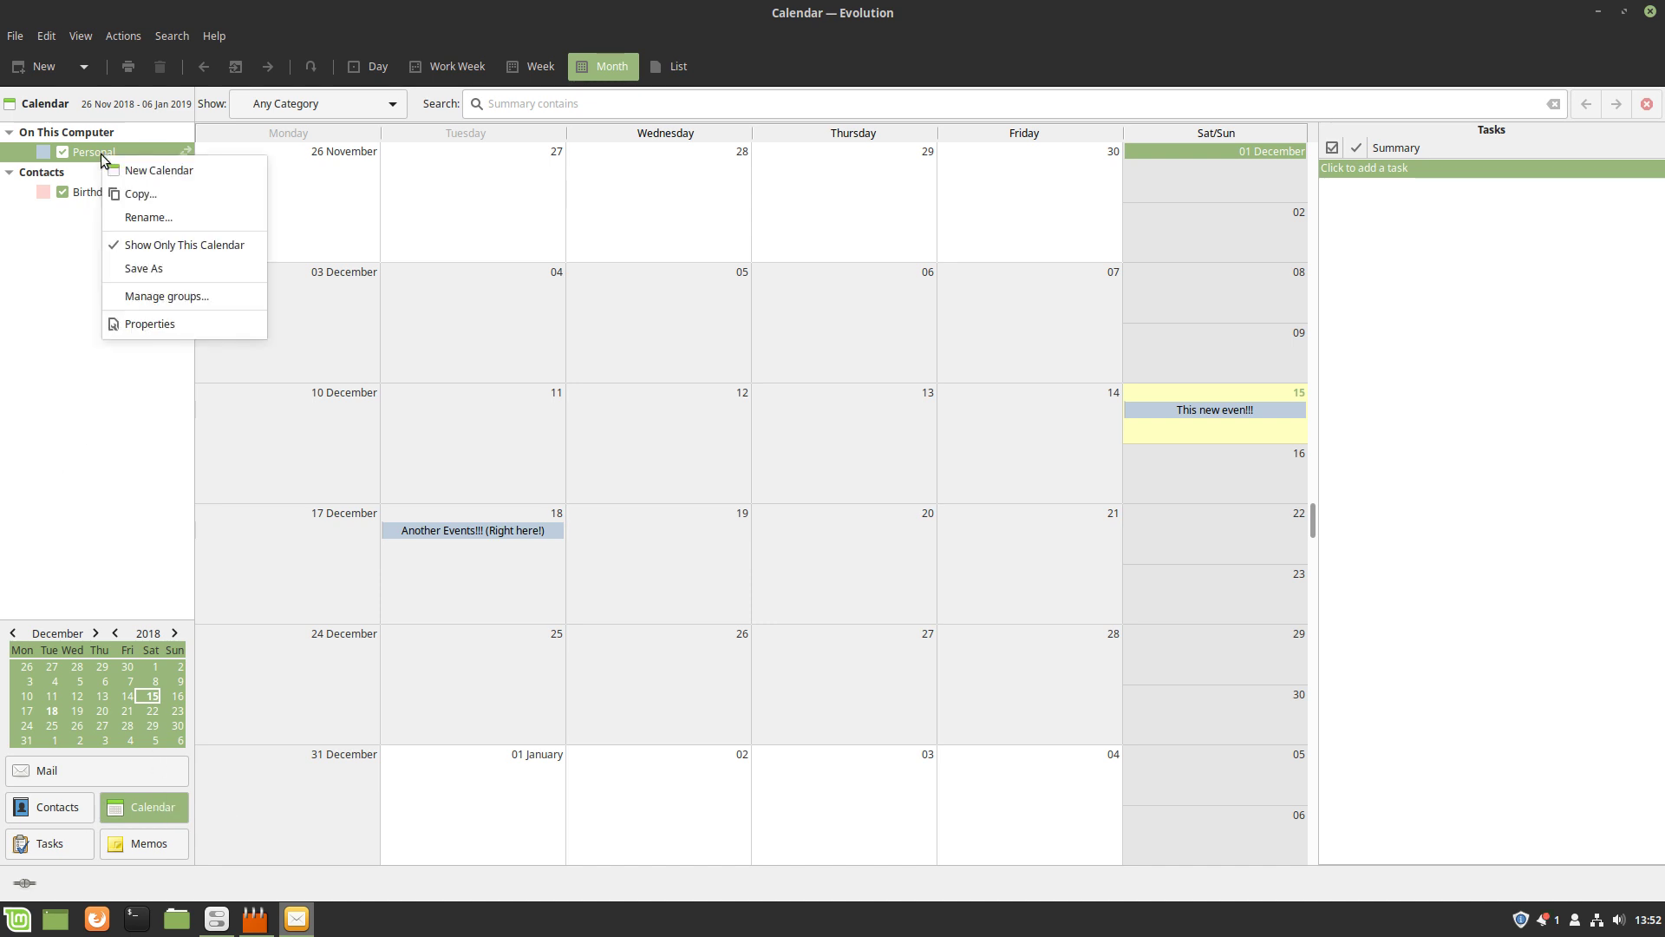
pyautogui.click(194, 325)
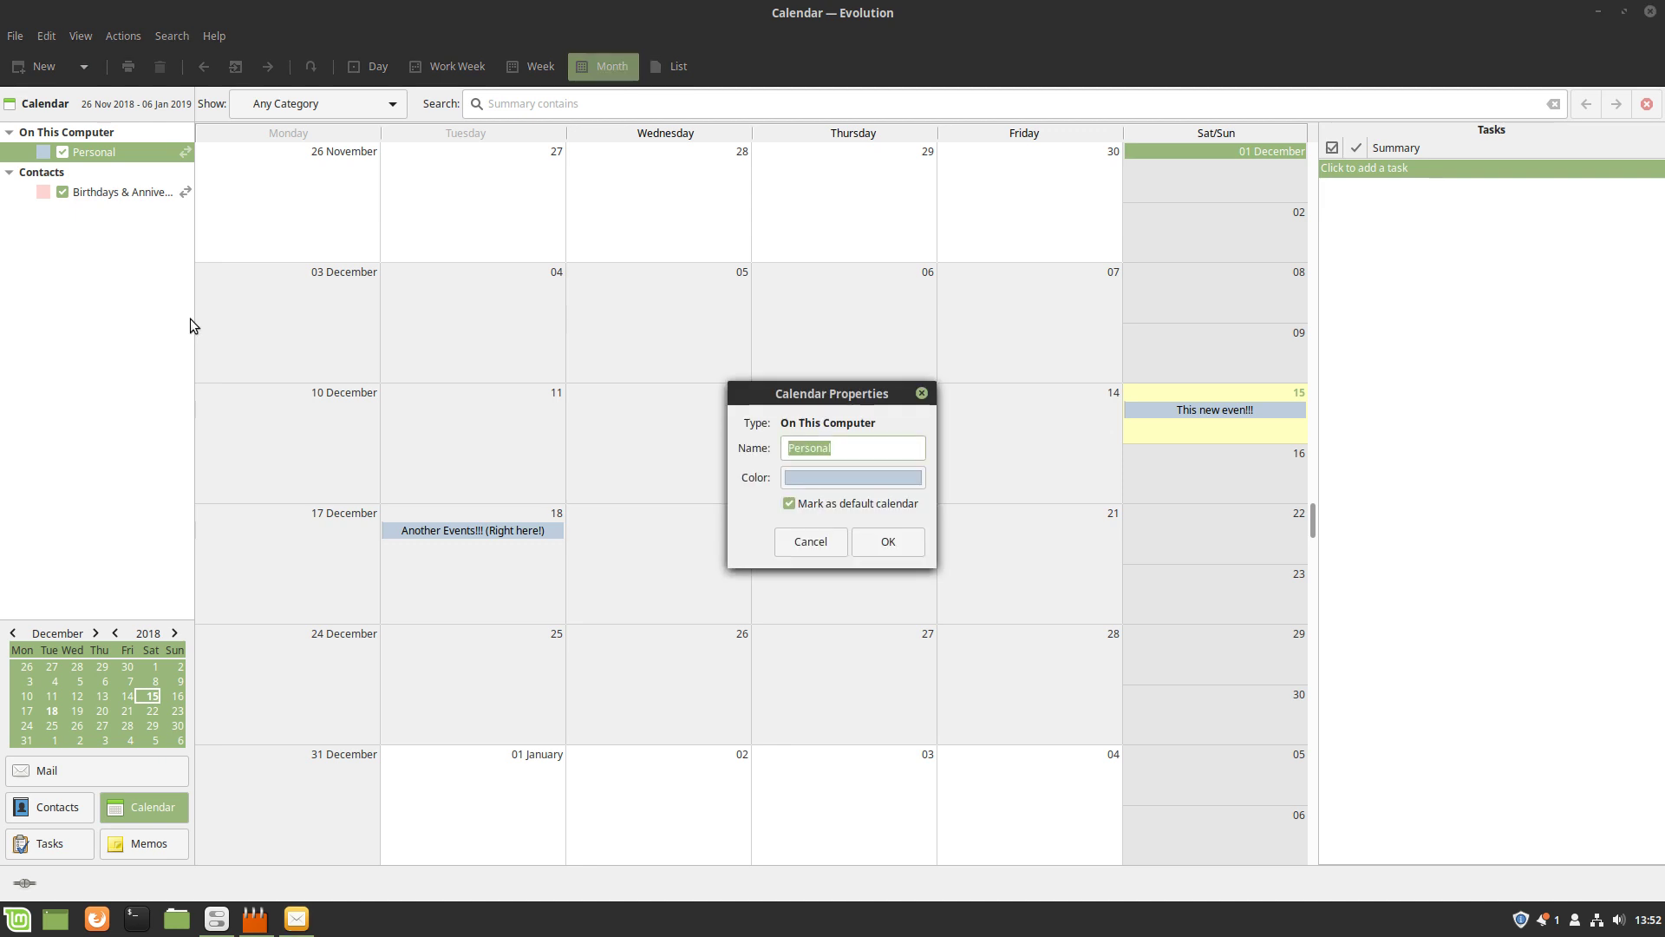
pyautogui.click(843, 545)
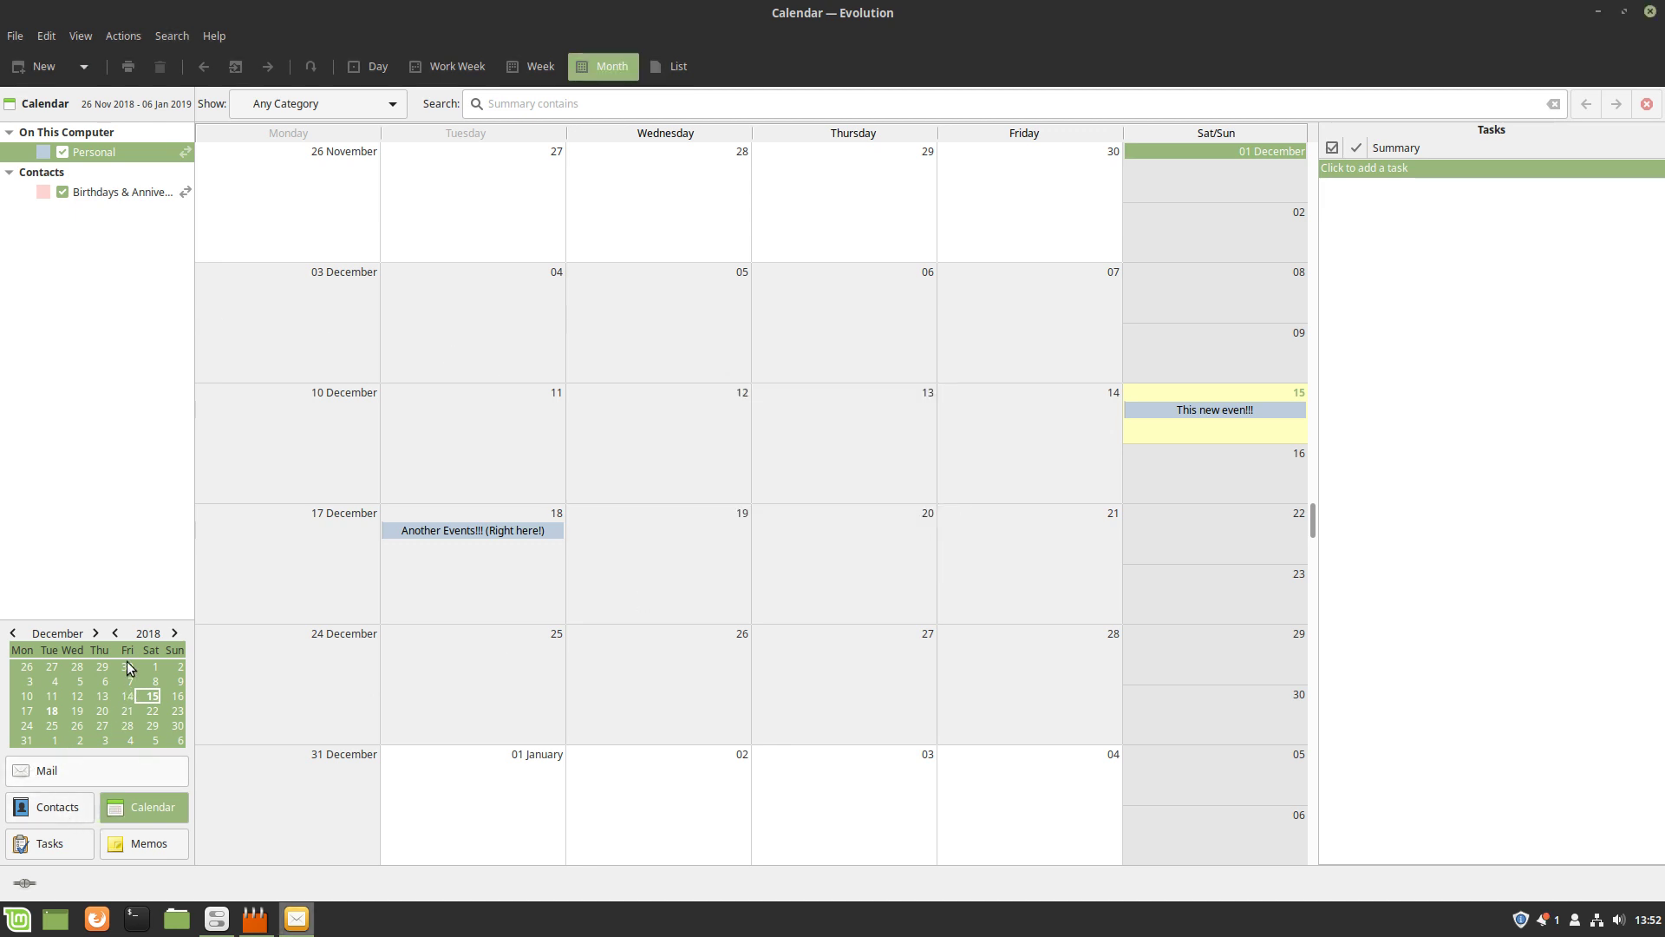
pyautogui.click(161, 36)
pyautogui.moveTo(21, 36)
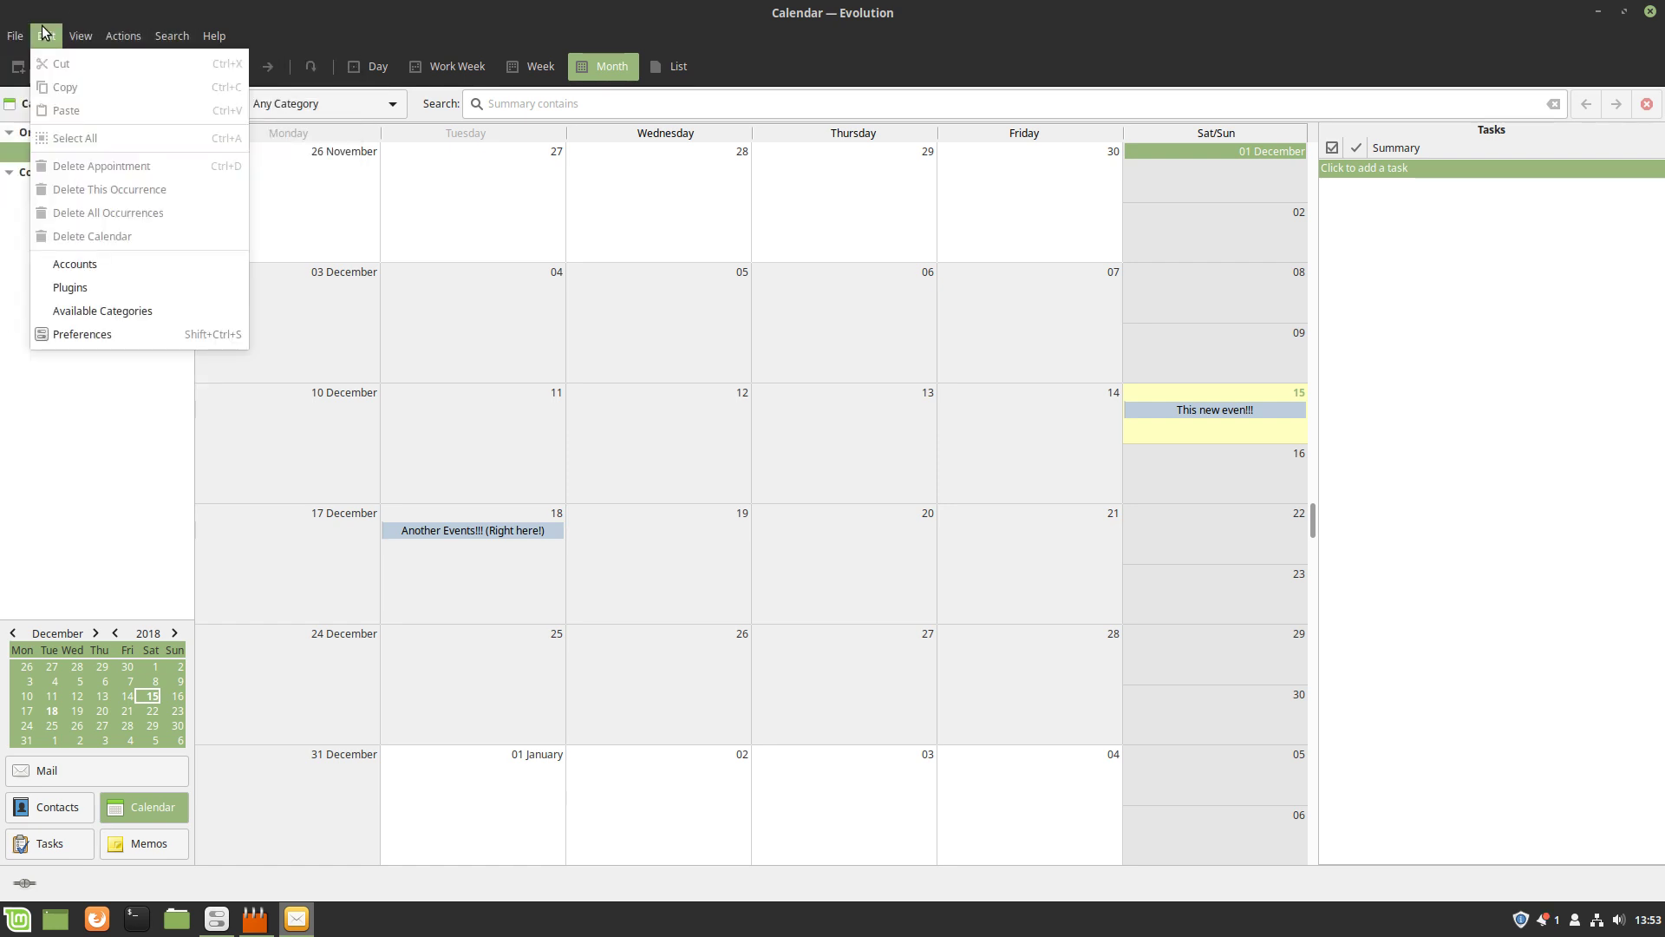
pyautogui.moveTo(86, 39)
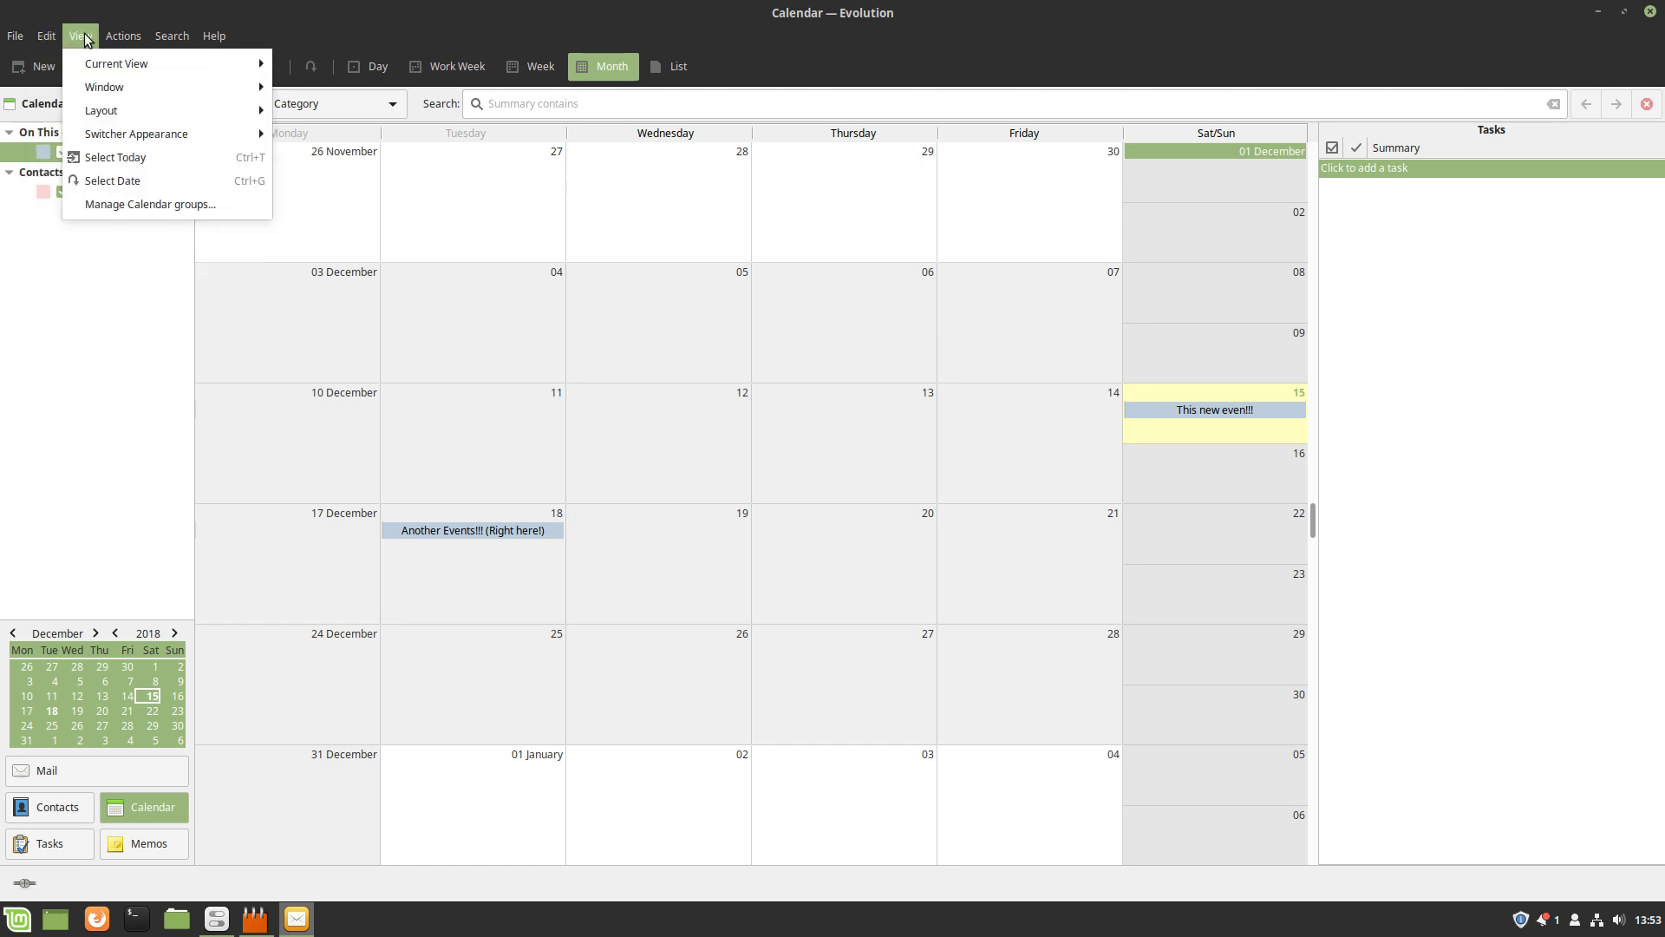
pyautogui.click(828, 50)
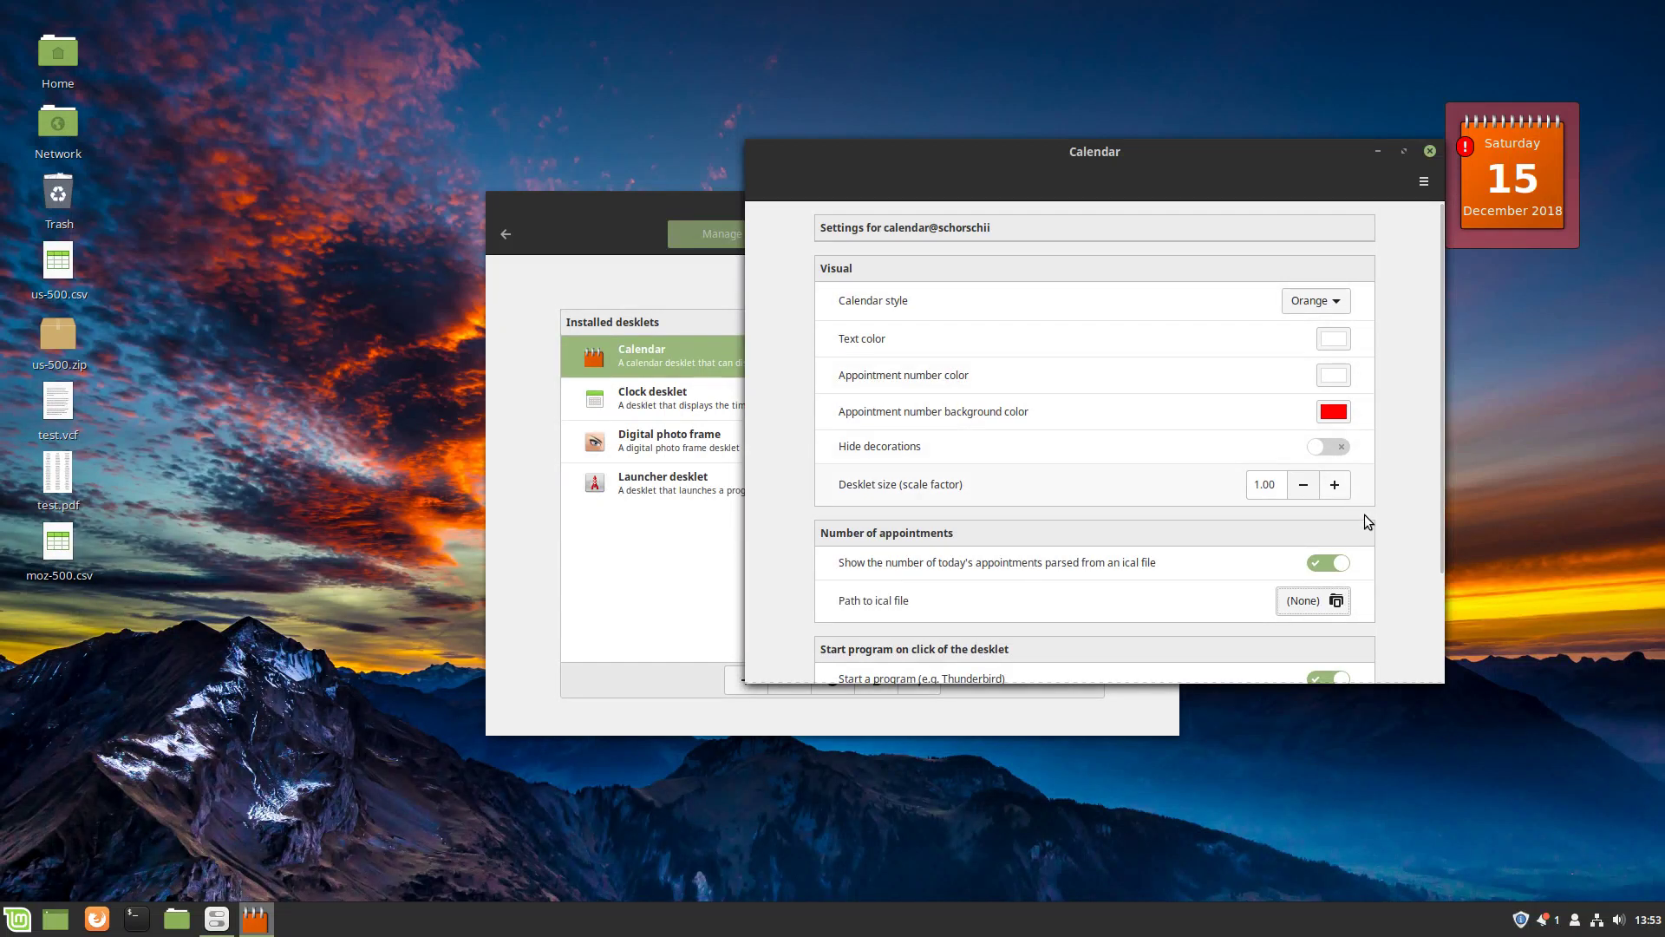
# - Close the Calendar desklet's configuration and test launching Evolution from the desklet, closing Evolution again
pyautogui.scroll(-3, 1377, 542)
pyautogui.scroll(3, 1382, 588)
pyautogui.click(1429, 150)
pyautogui.rightClick(1542, 169)
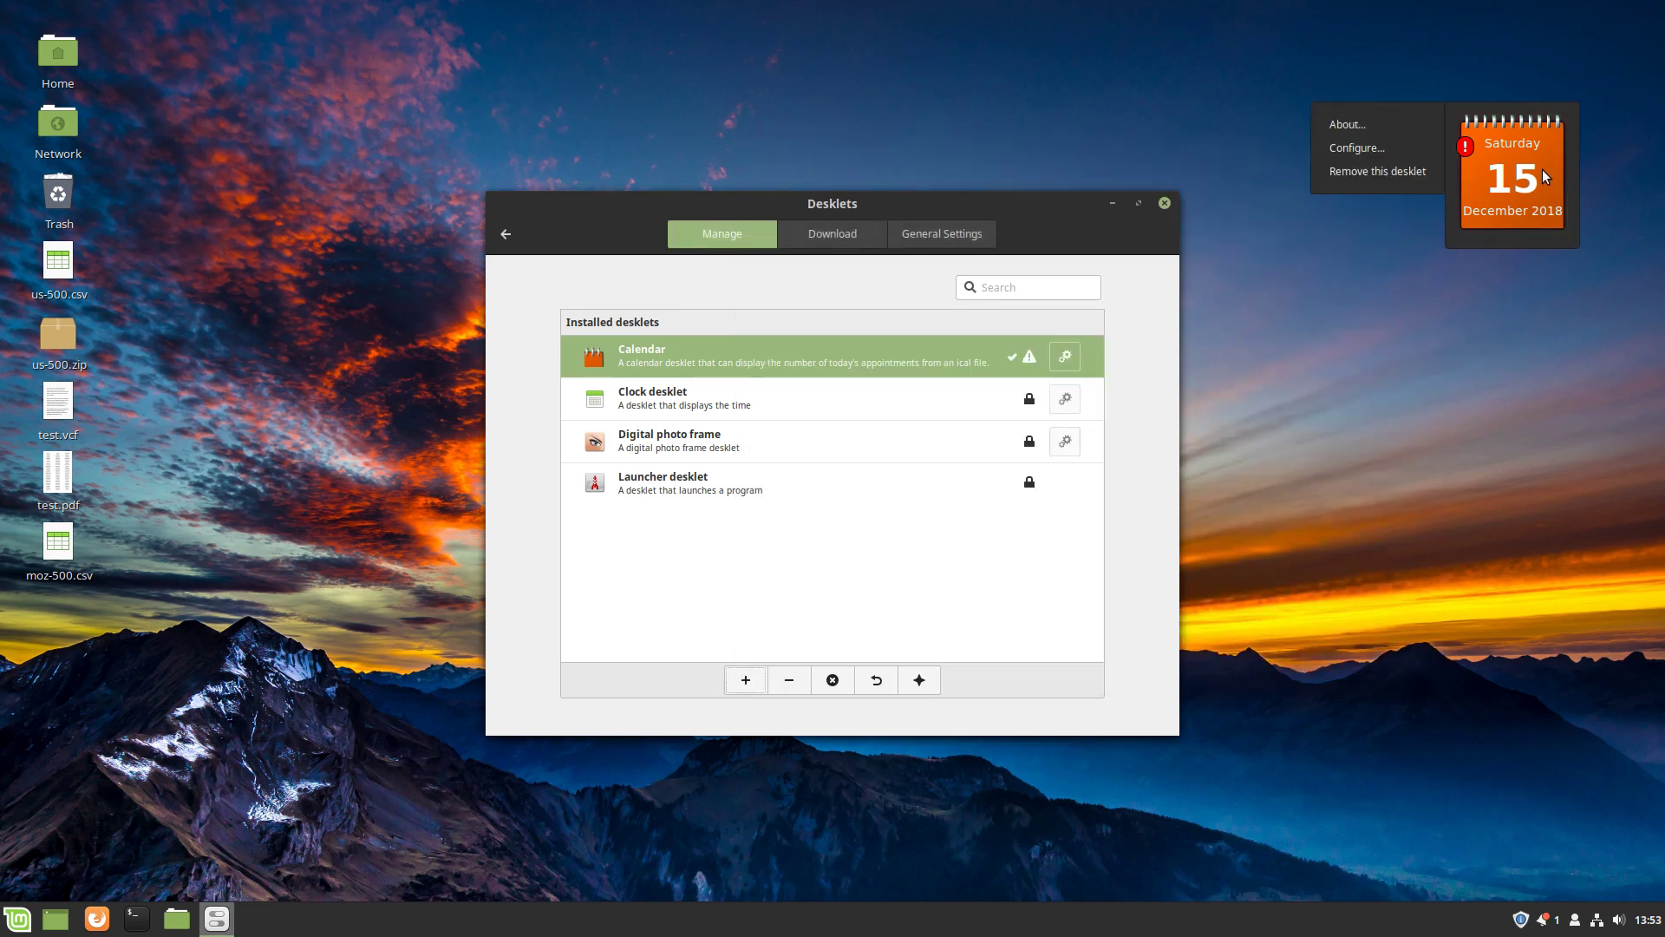
pyautogui.click(1572, 382)
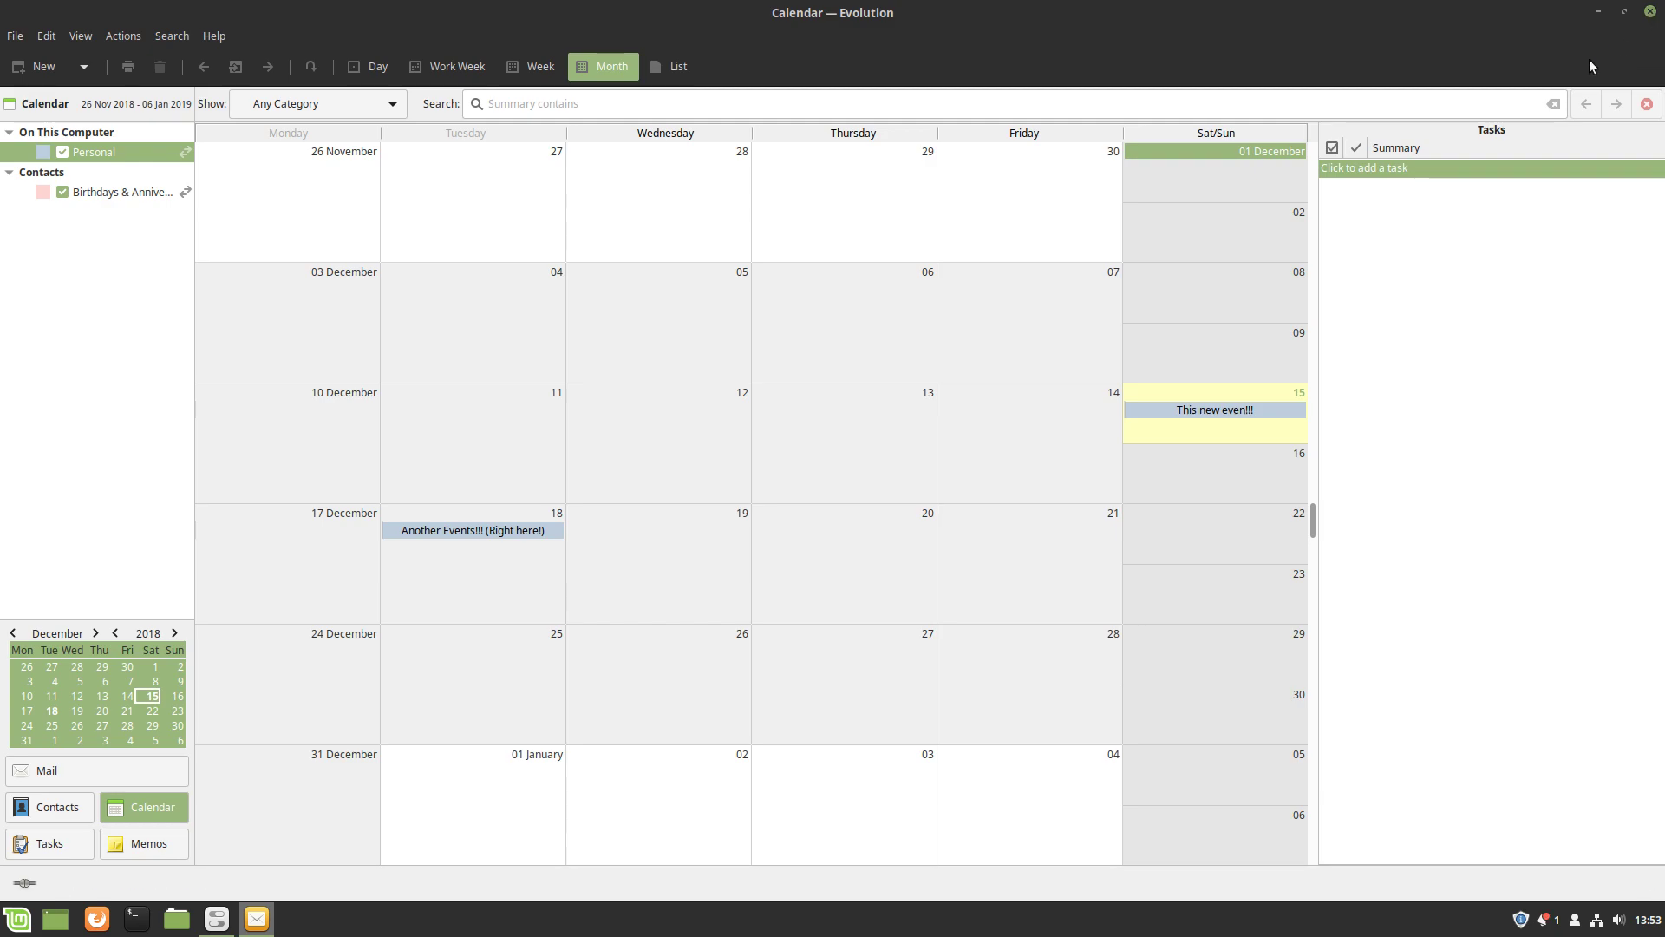
pyautogui.click(1651, 12)
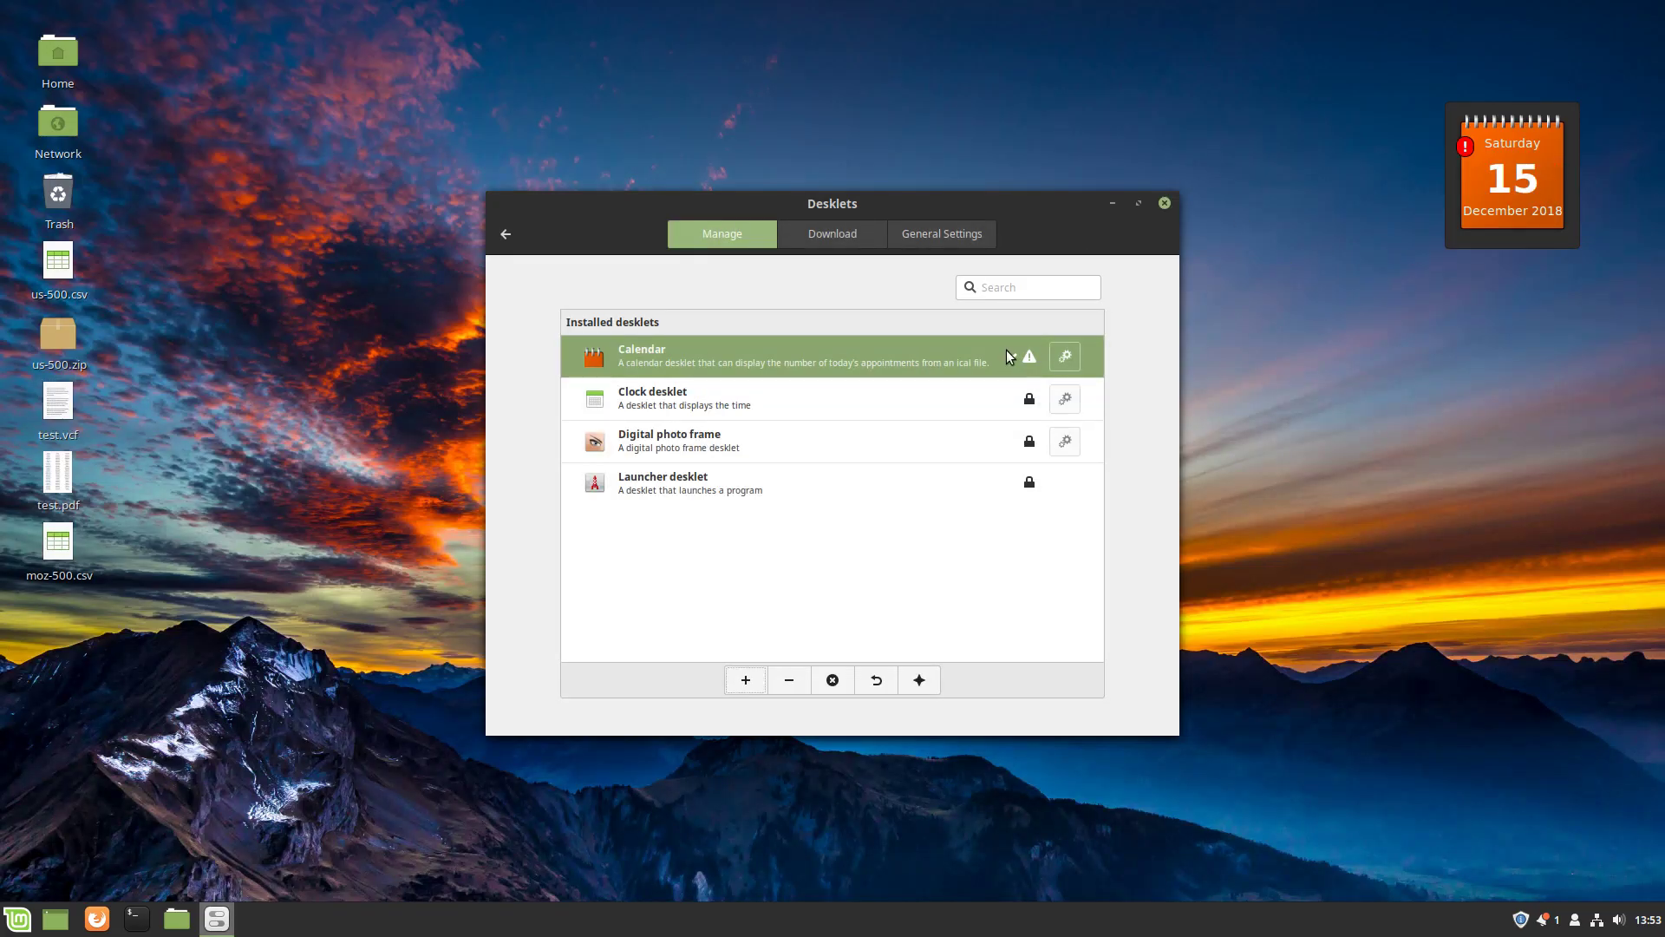
# - Go from the desklets to the installed applets in System Settings and select the Calendar applet
pyautogui.click(517, 242)
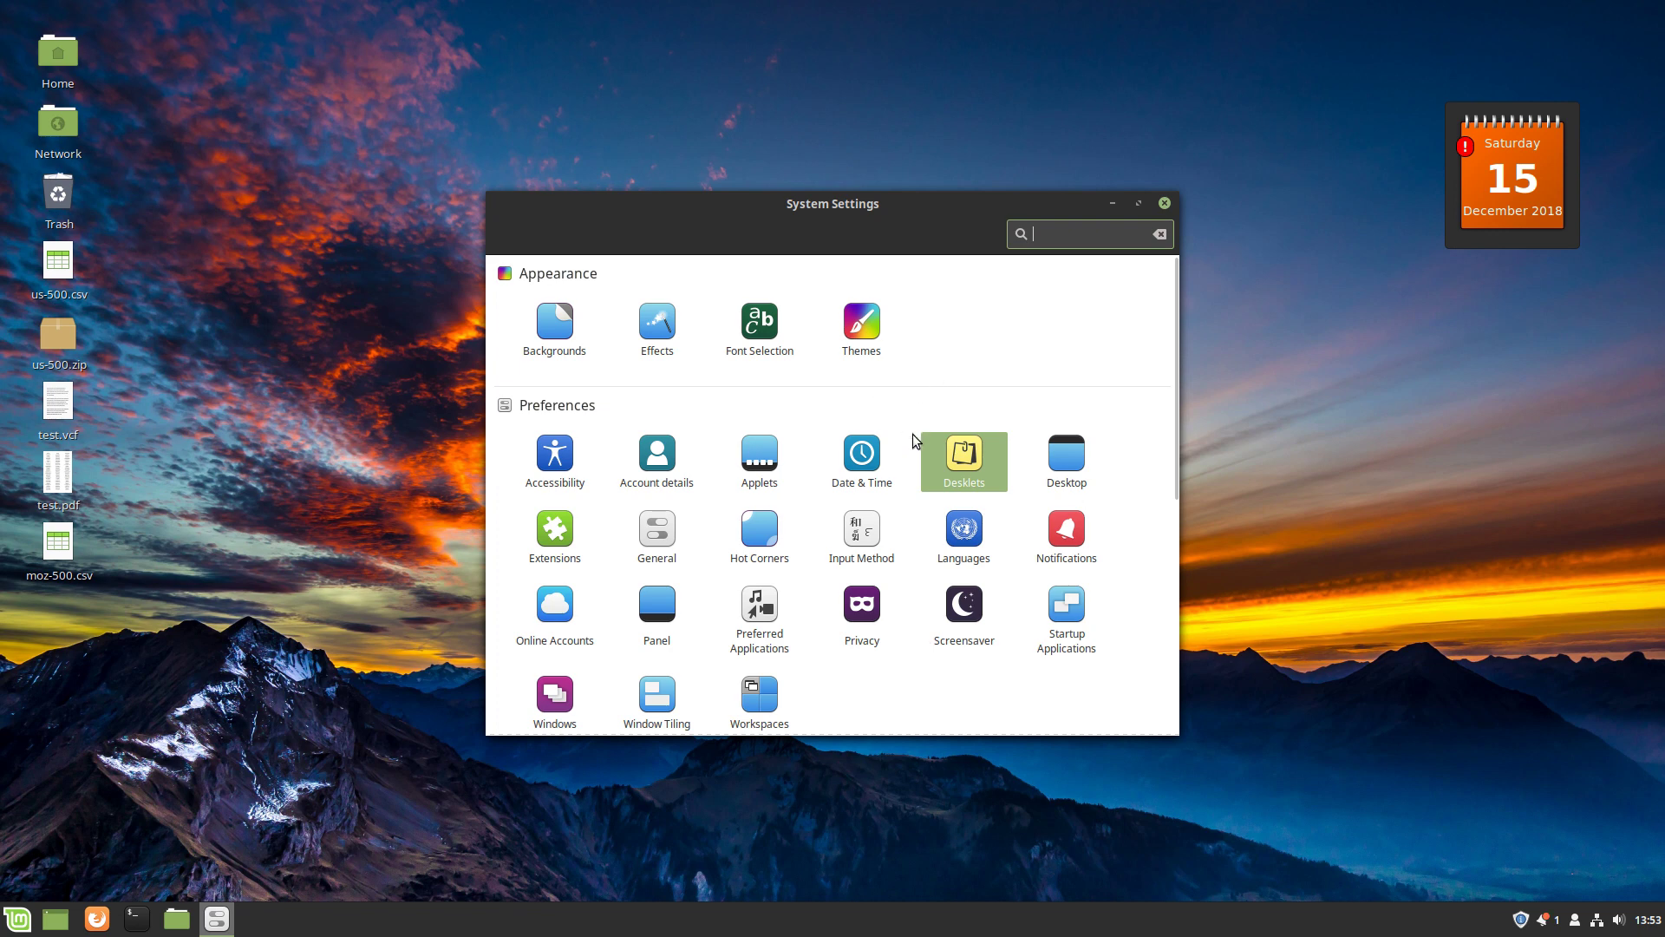
pyautogui.click(767, 464)
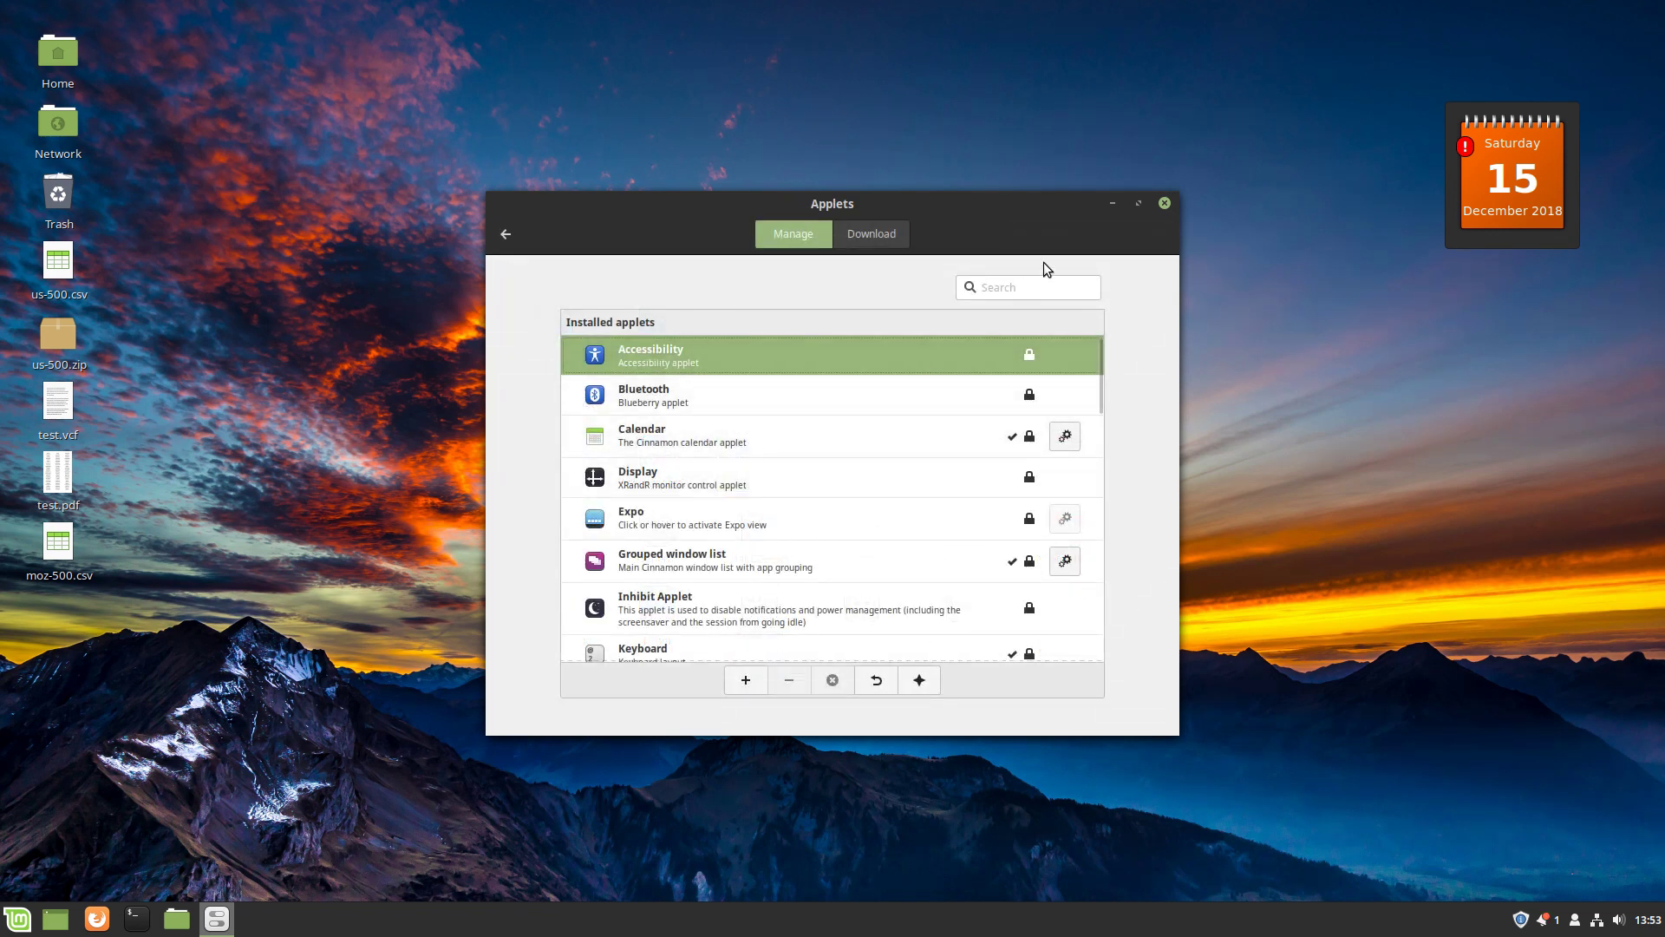
pyautogui.click(750, 444)
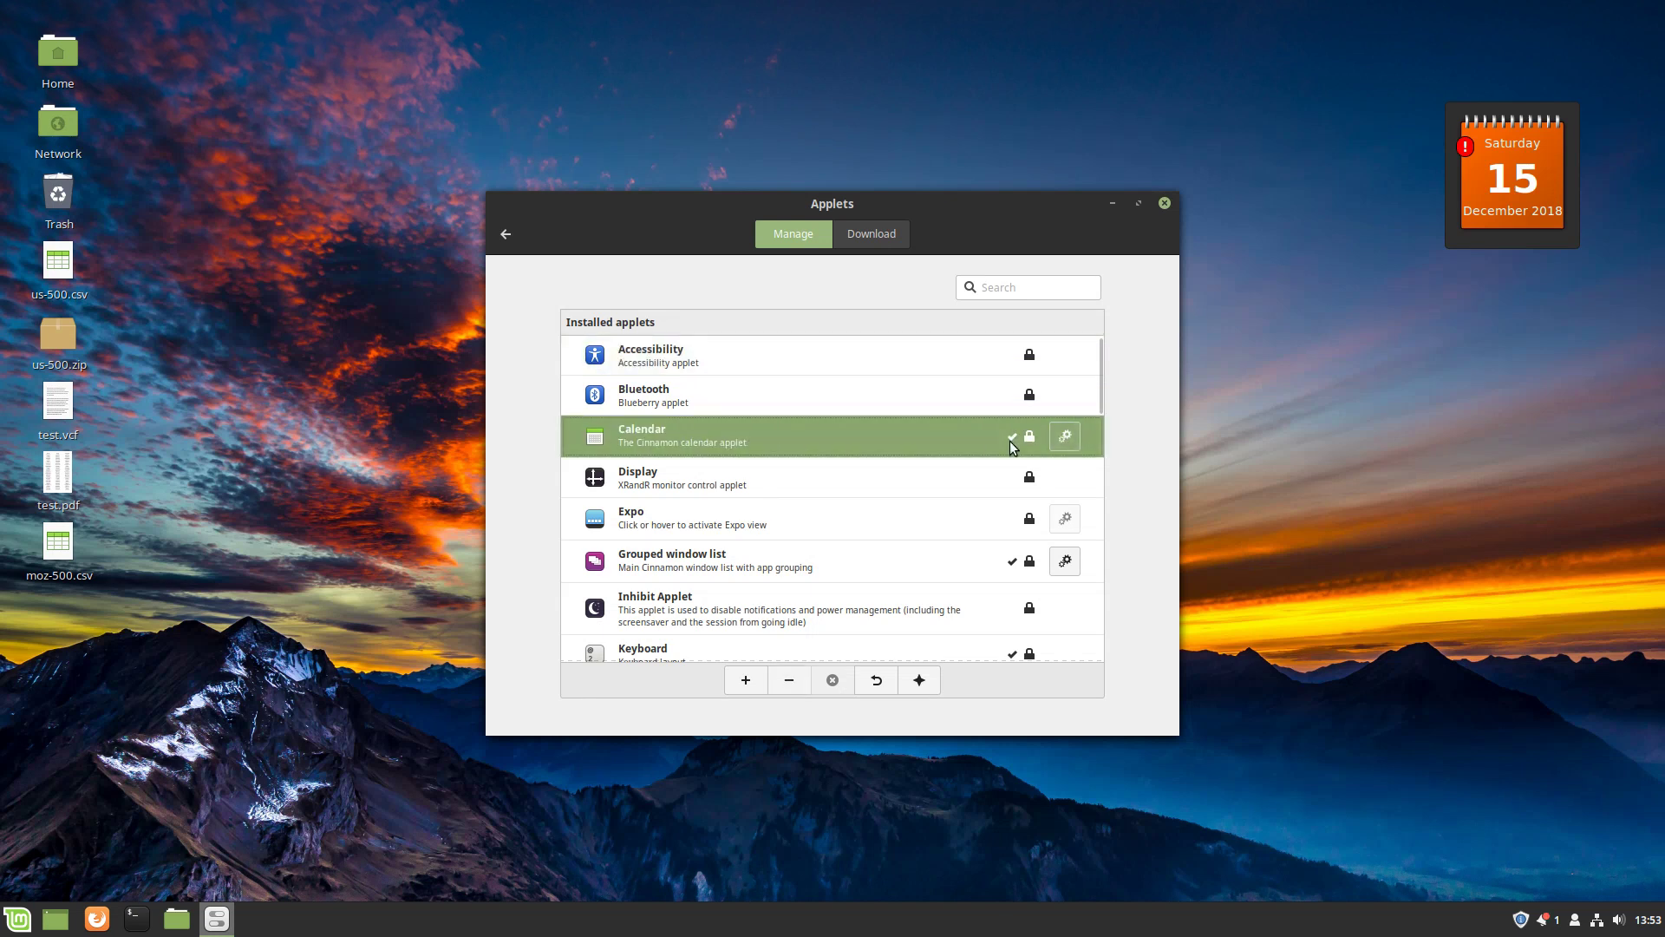
# - Show the panel clock's calendar and inspect the Calendar applet's display settings, closing them without changes
pyautogui.click(1643, 927)
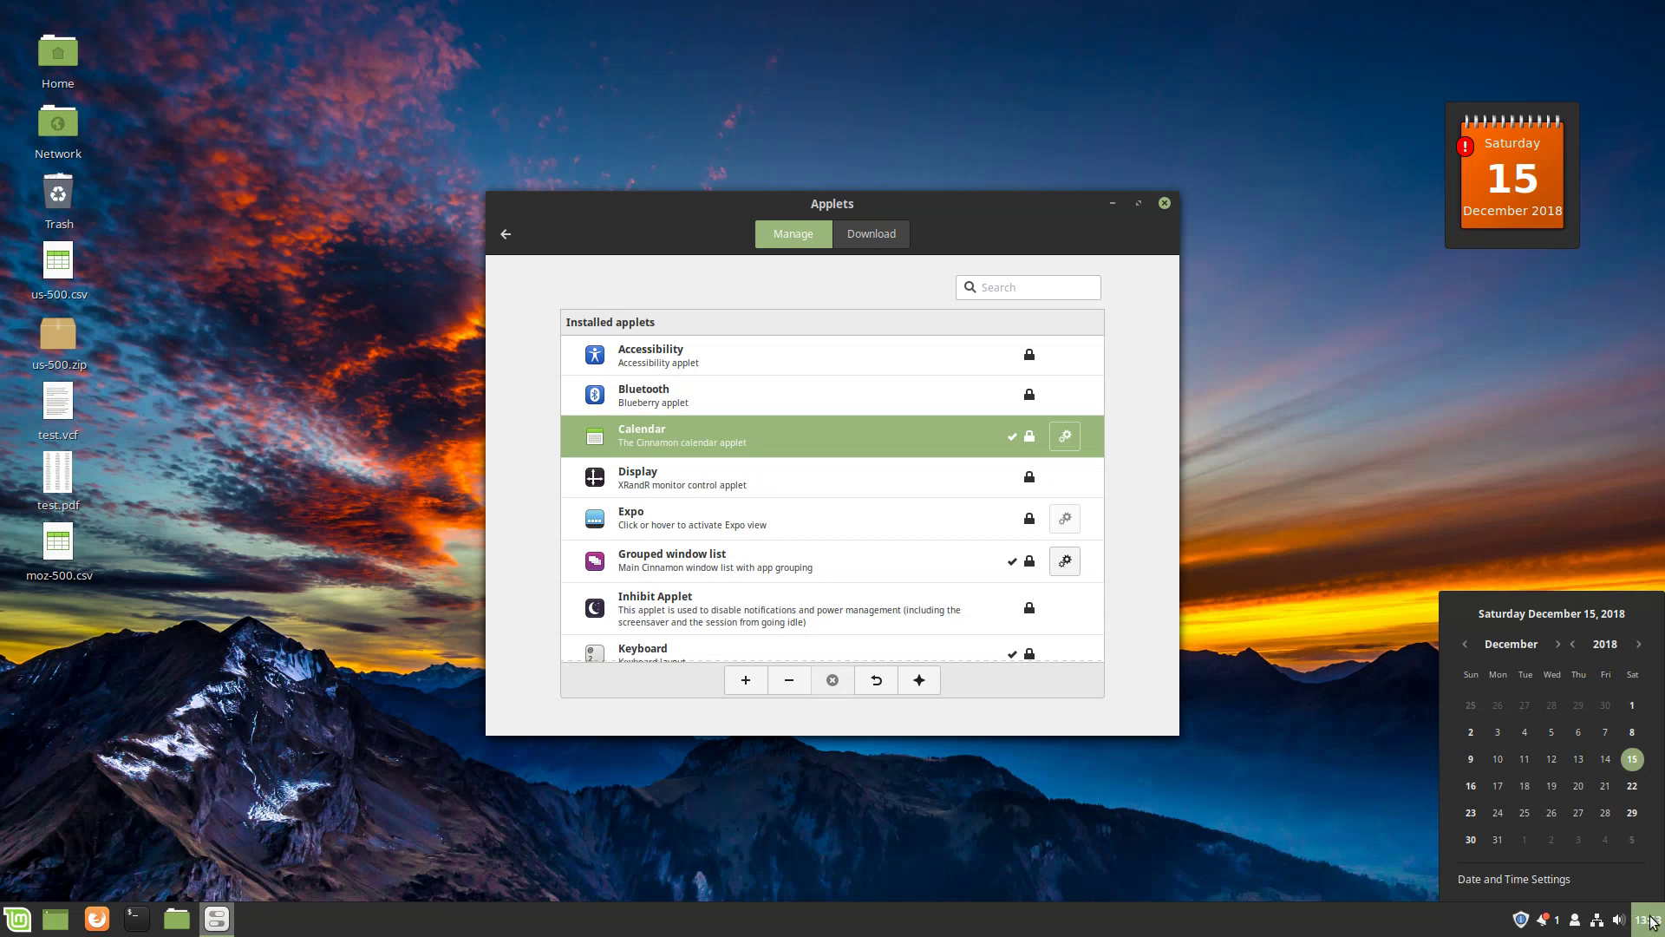
pyautogui.click(1077, 437)
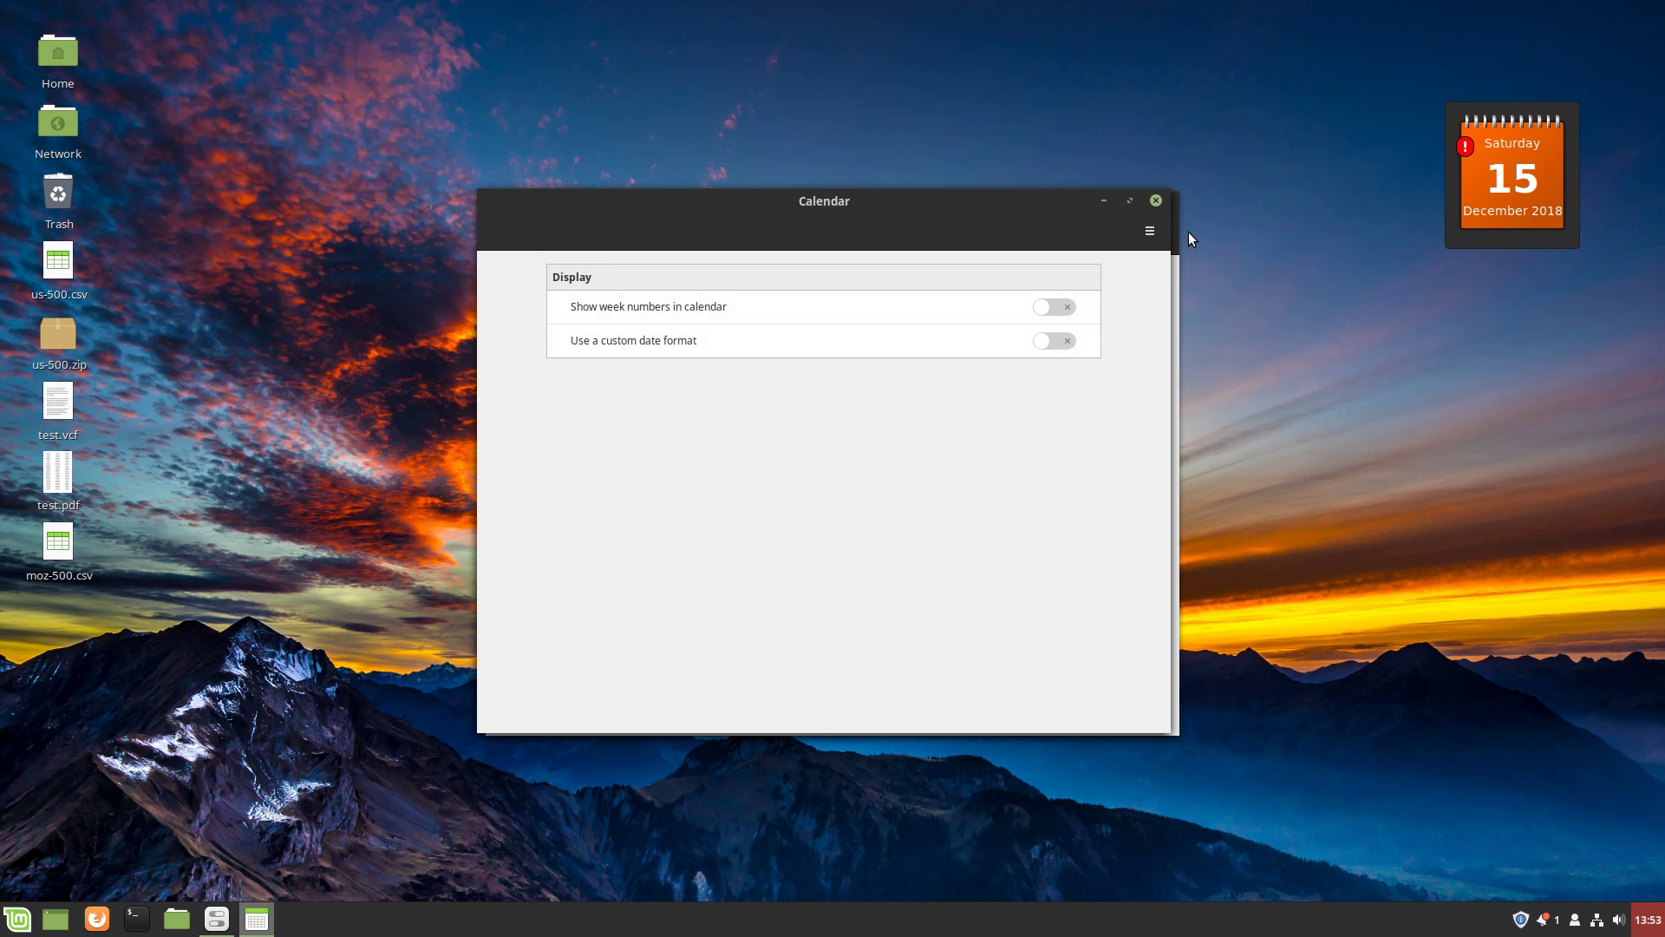
pyautogui.click(1156, 201)
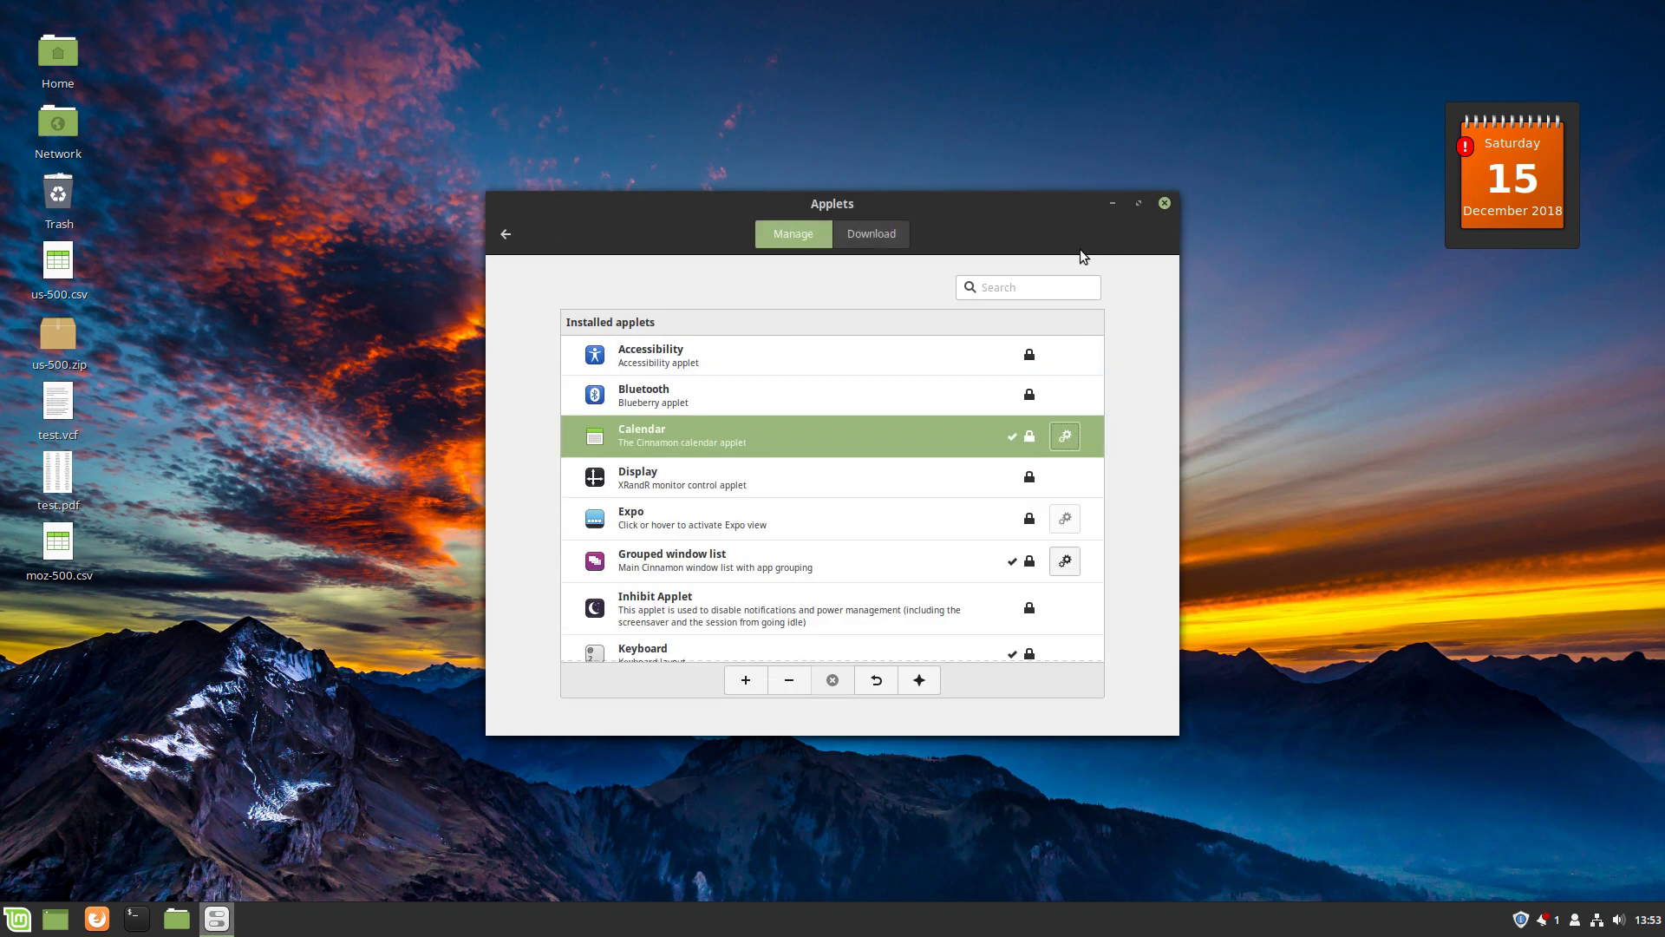
# - Search the downloadable applets for "calendar" and close the Applets window after reviewing the matches
pyautogui.click(883, 232)
pyautogui.click(898, 573)
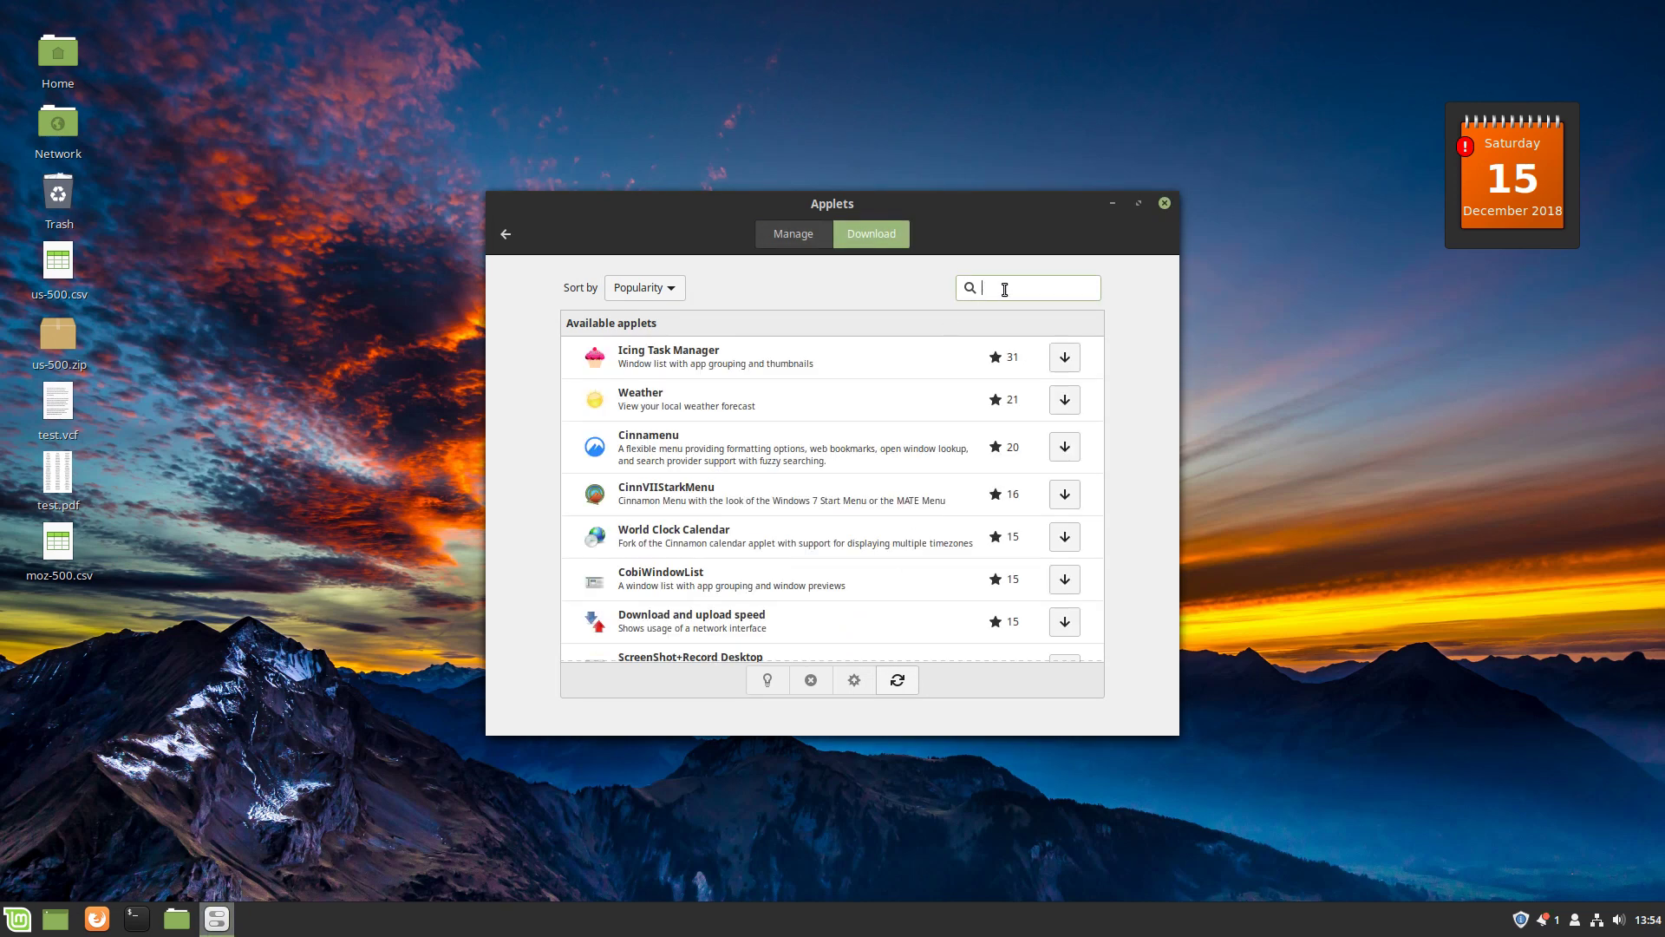
pyautogui.write('calendar')
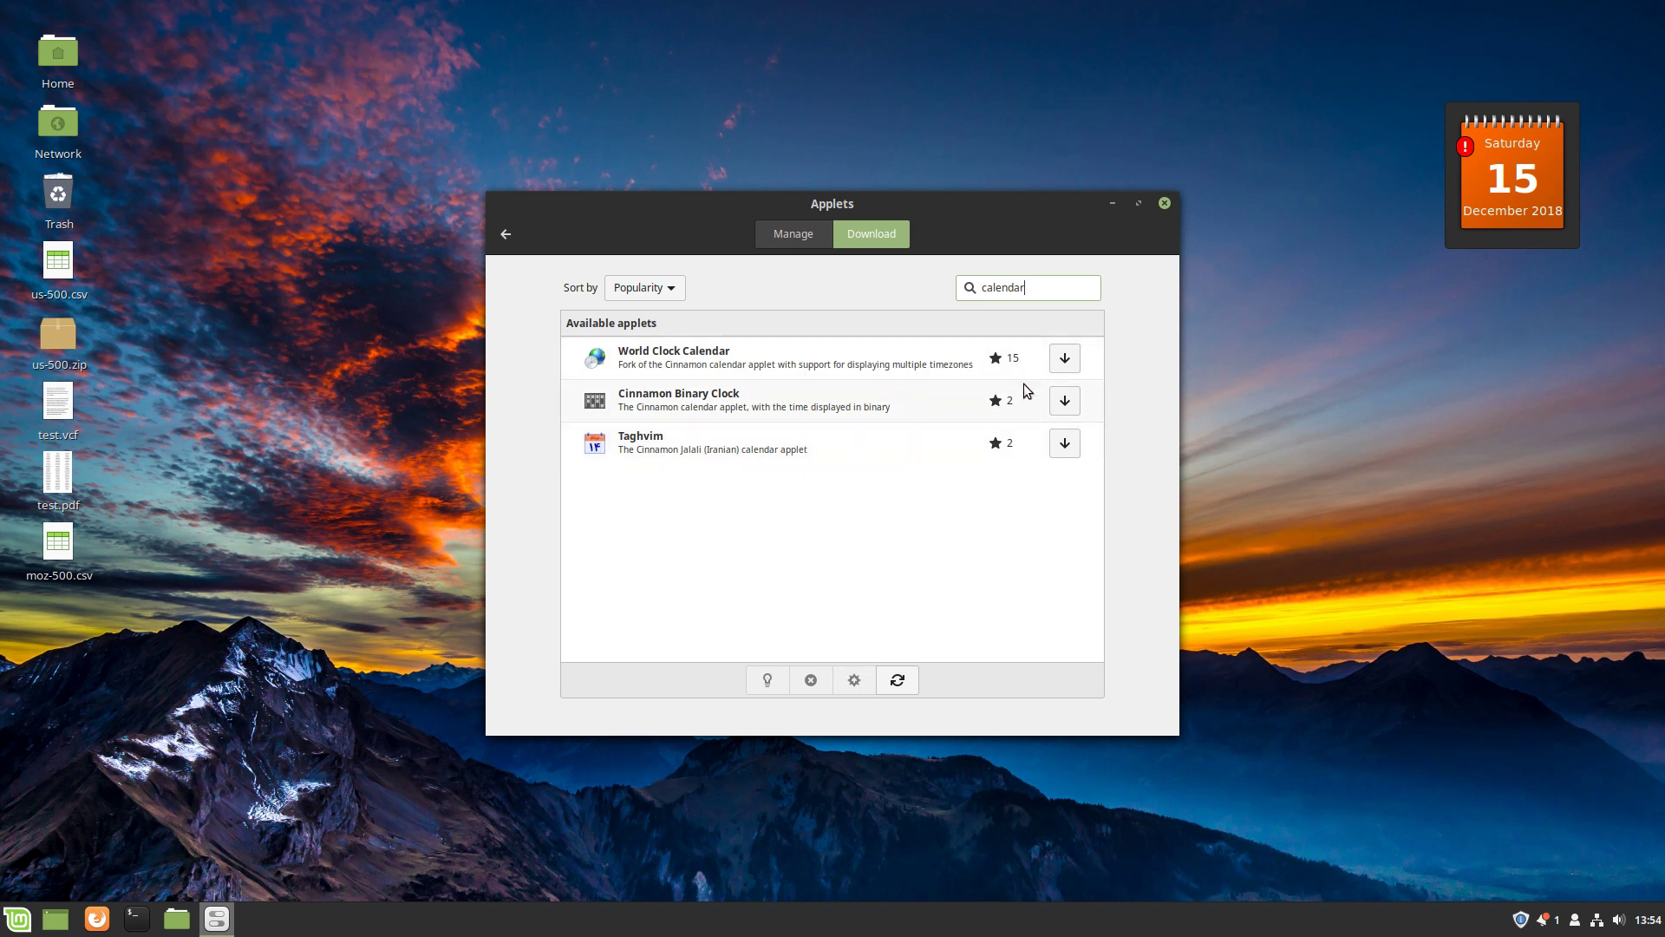
pyautogui.click(1165, 203)
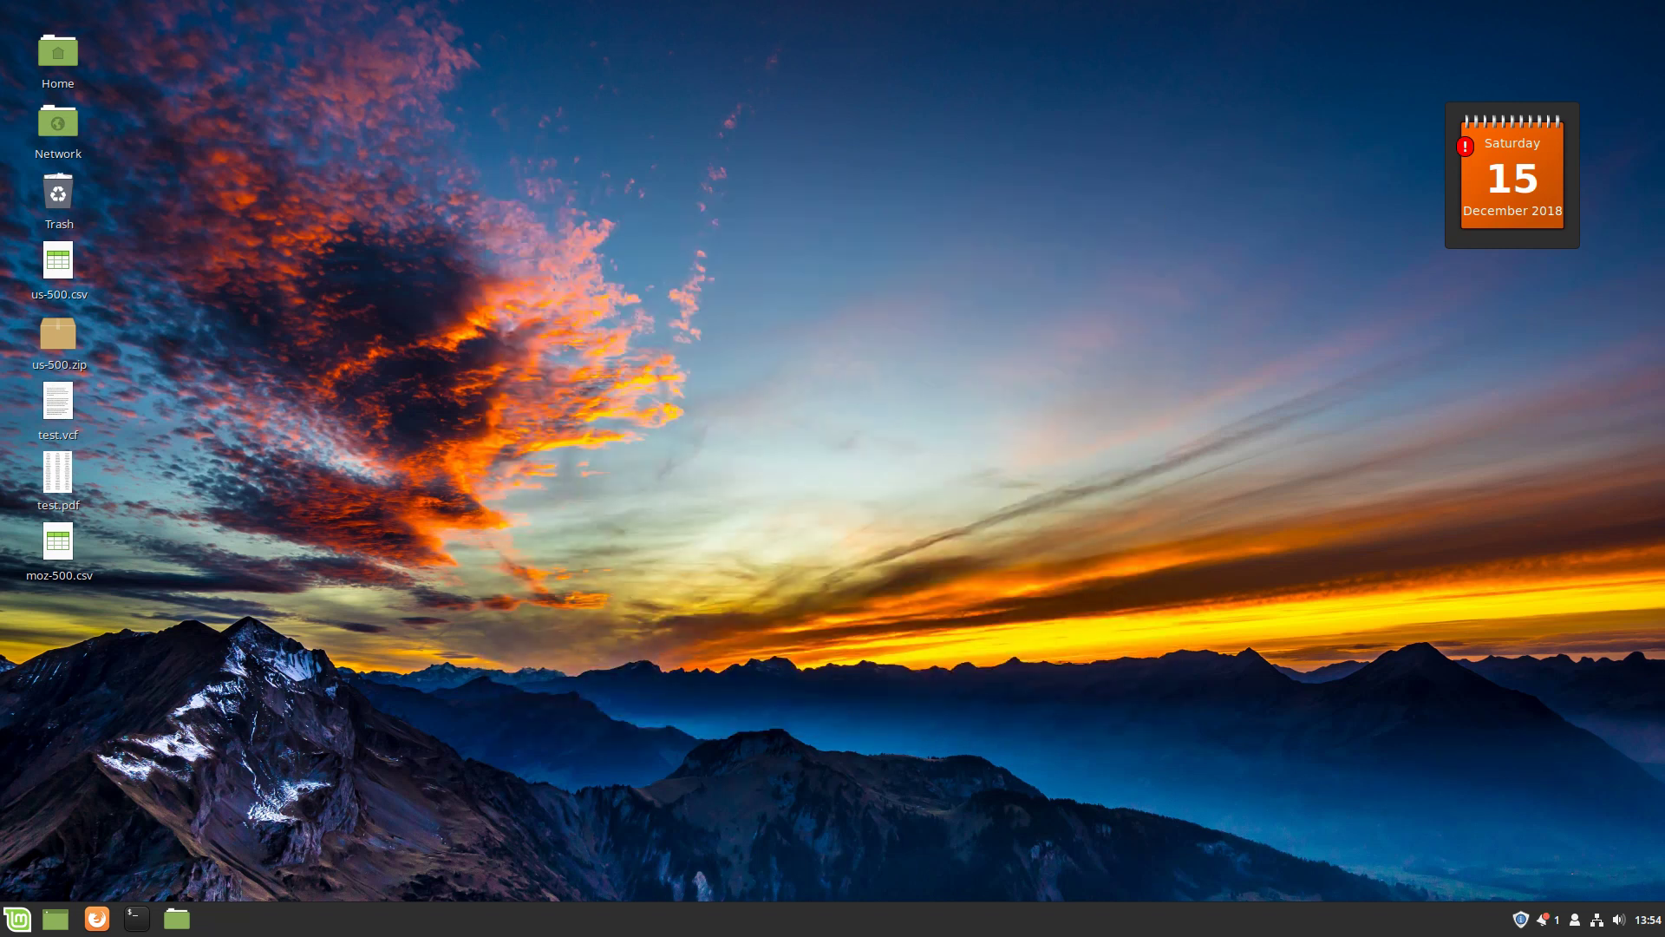
# - Take the virtual machine out of full-screen mode and switch to the YouTube window on the host desktop
pyautogui.press('Control_R+f')
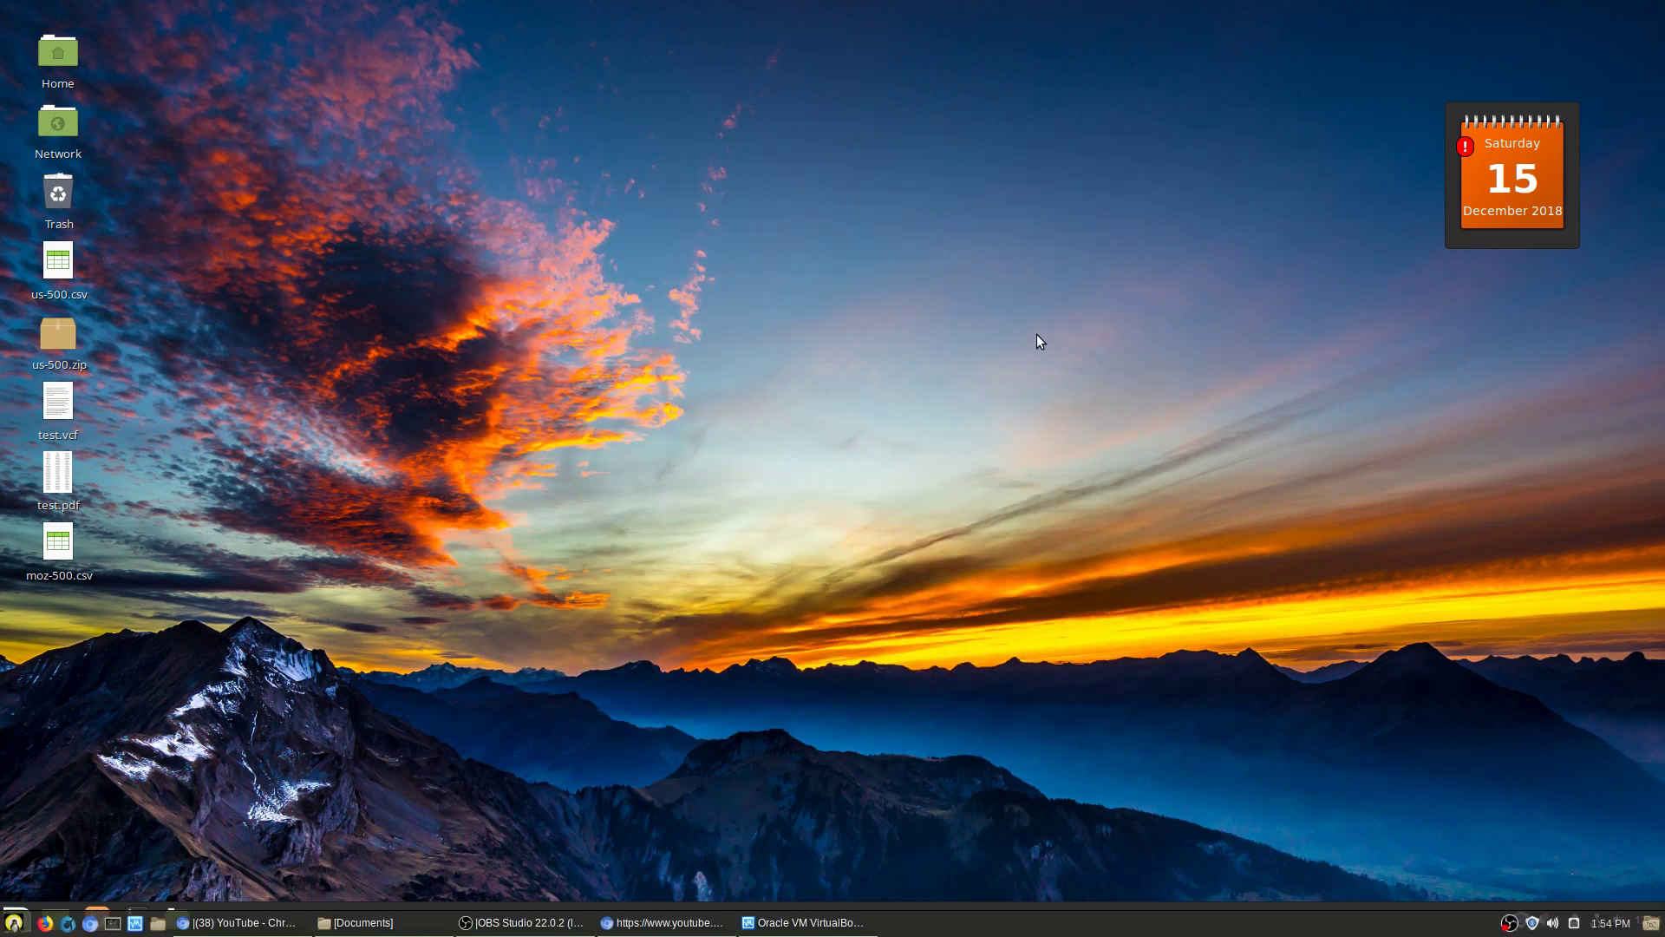
pyautogui.click(1593, 143)
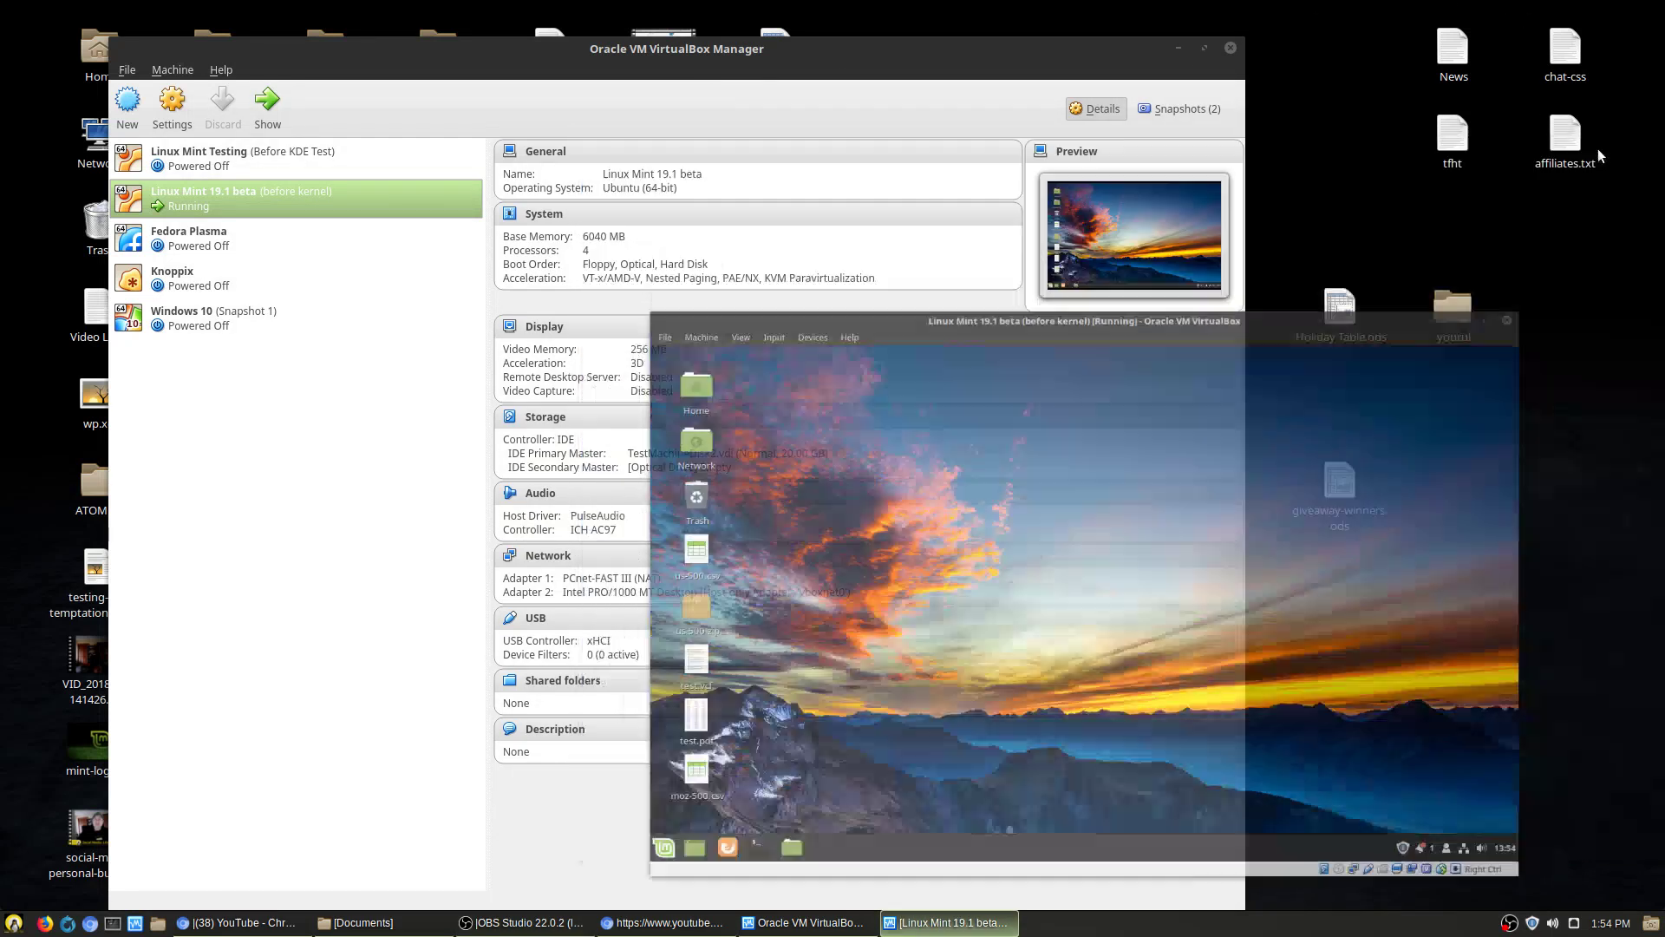
pyautogui.click(667, 922)
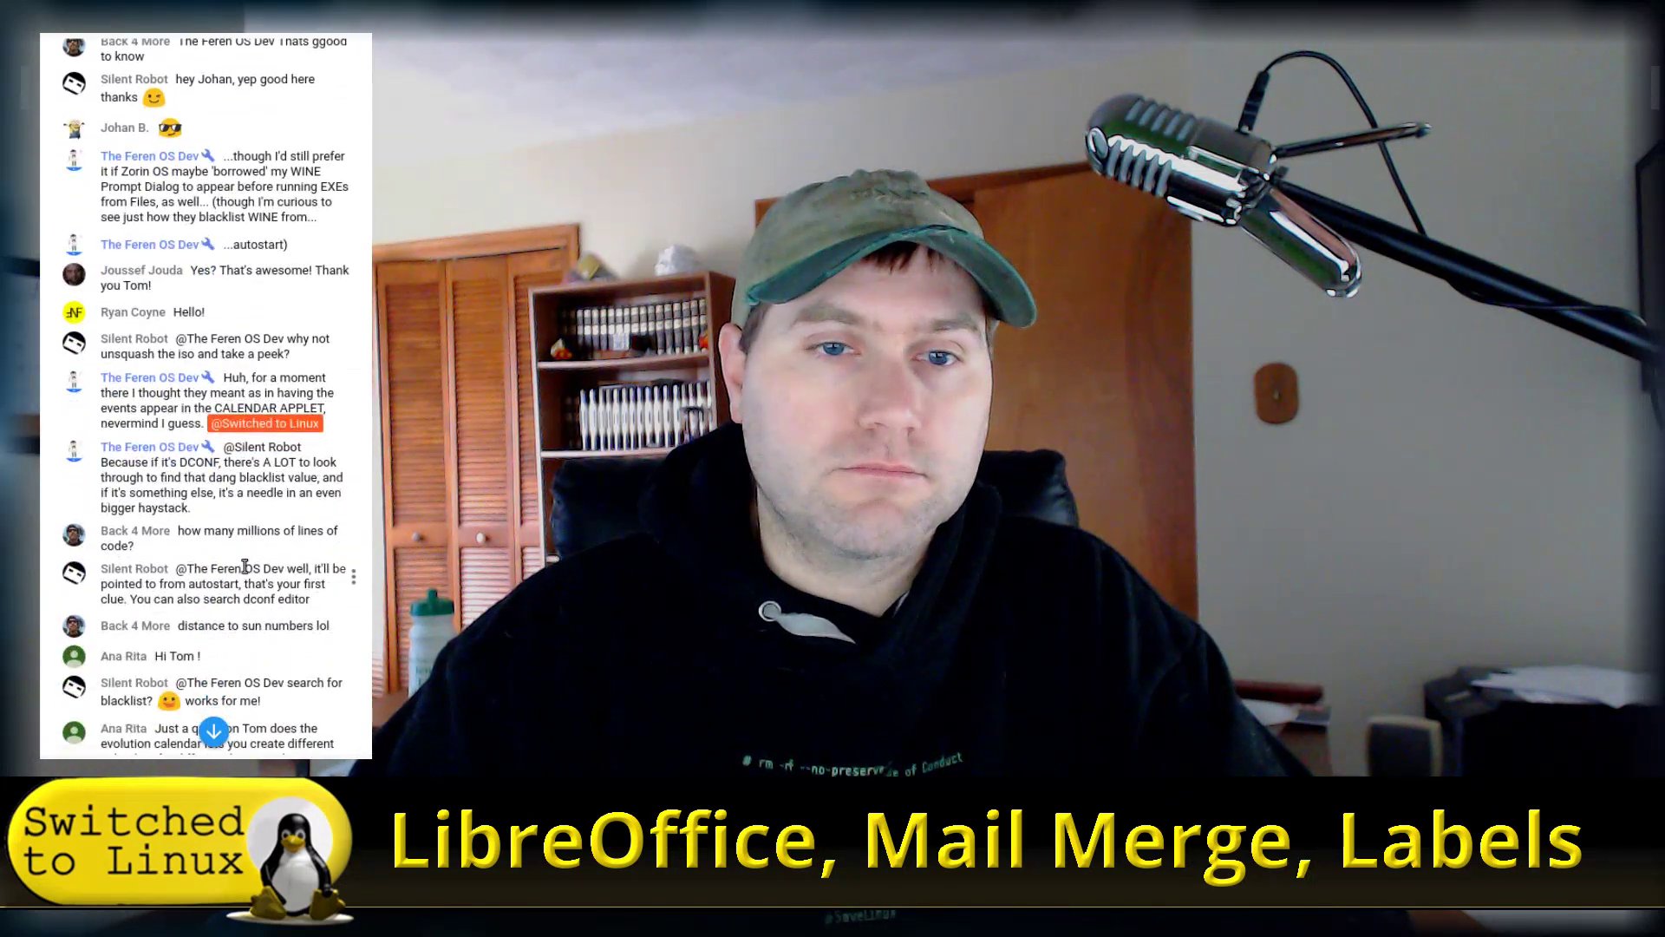
# - Read through the live chat messages for viewers' questions, including those about Evolution and the calendar applet
pyautogui.scroll(-12, 254, 599)
pyautogui.scroll(7, 234, 606)
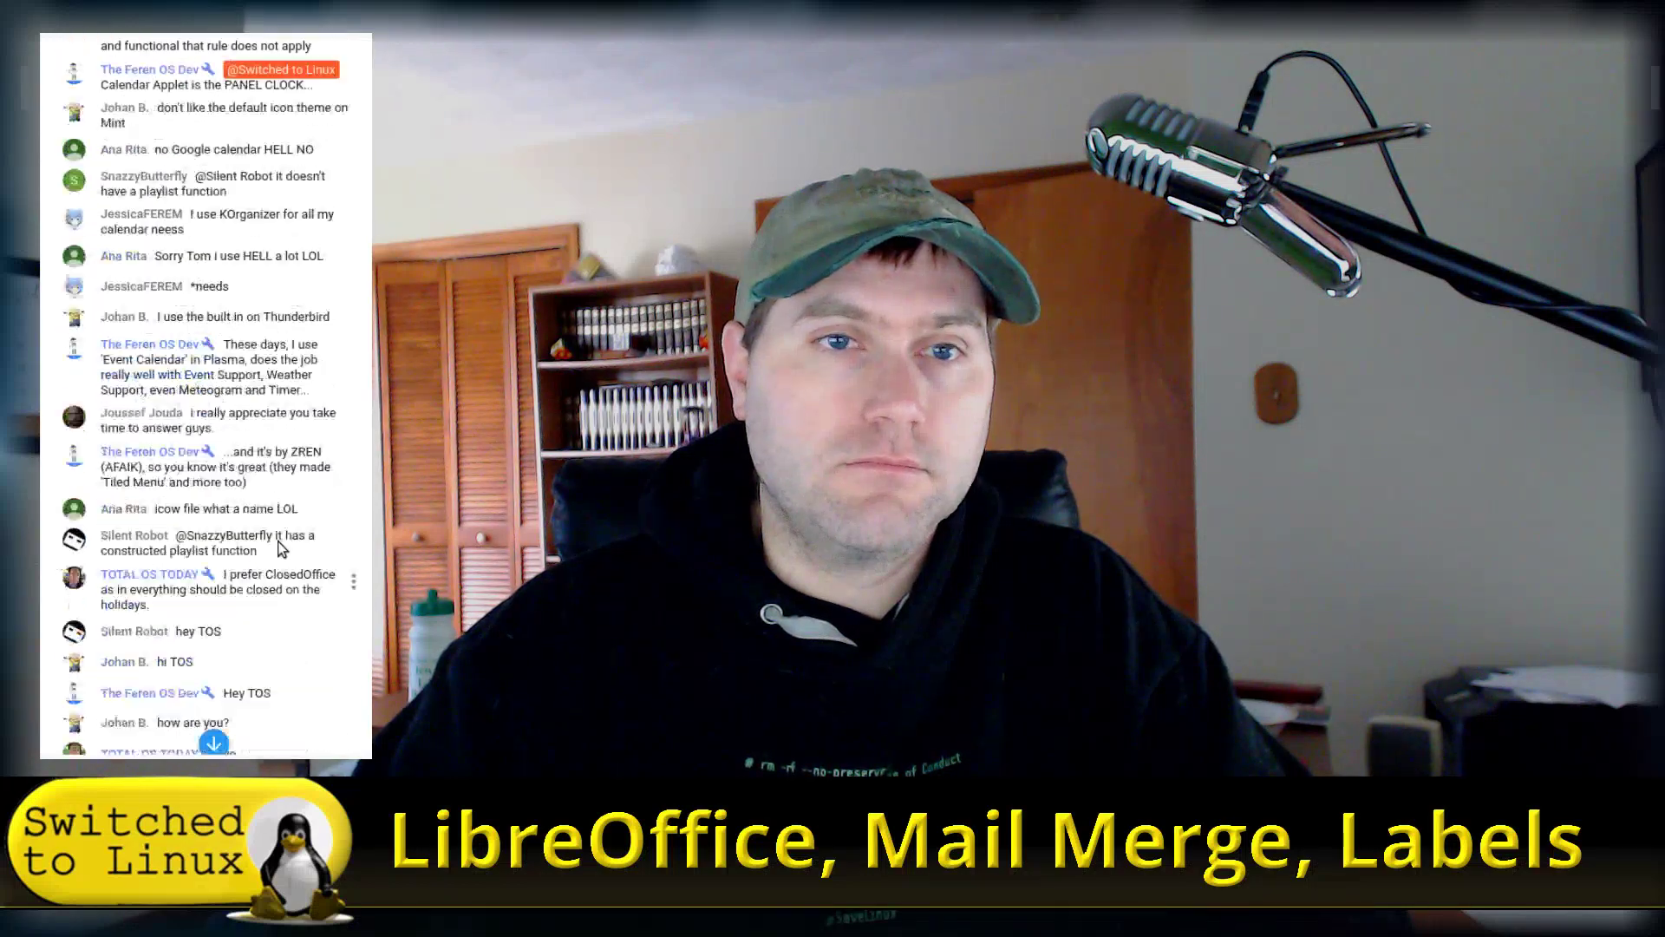
pyautogui.scroll(-10, 278, 548)
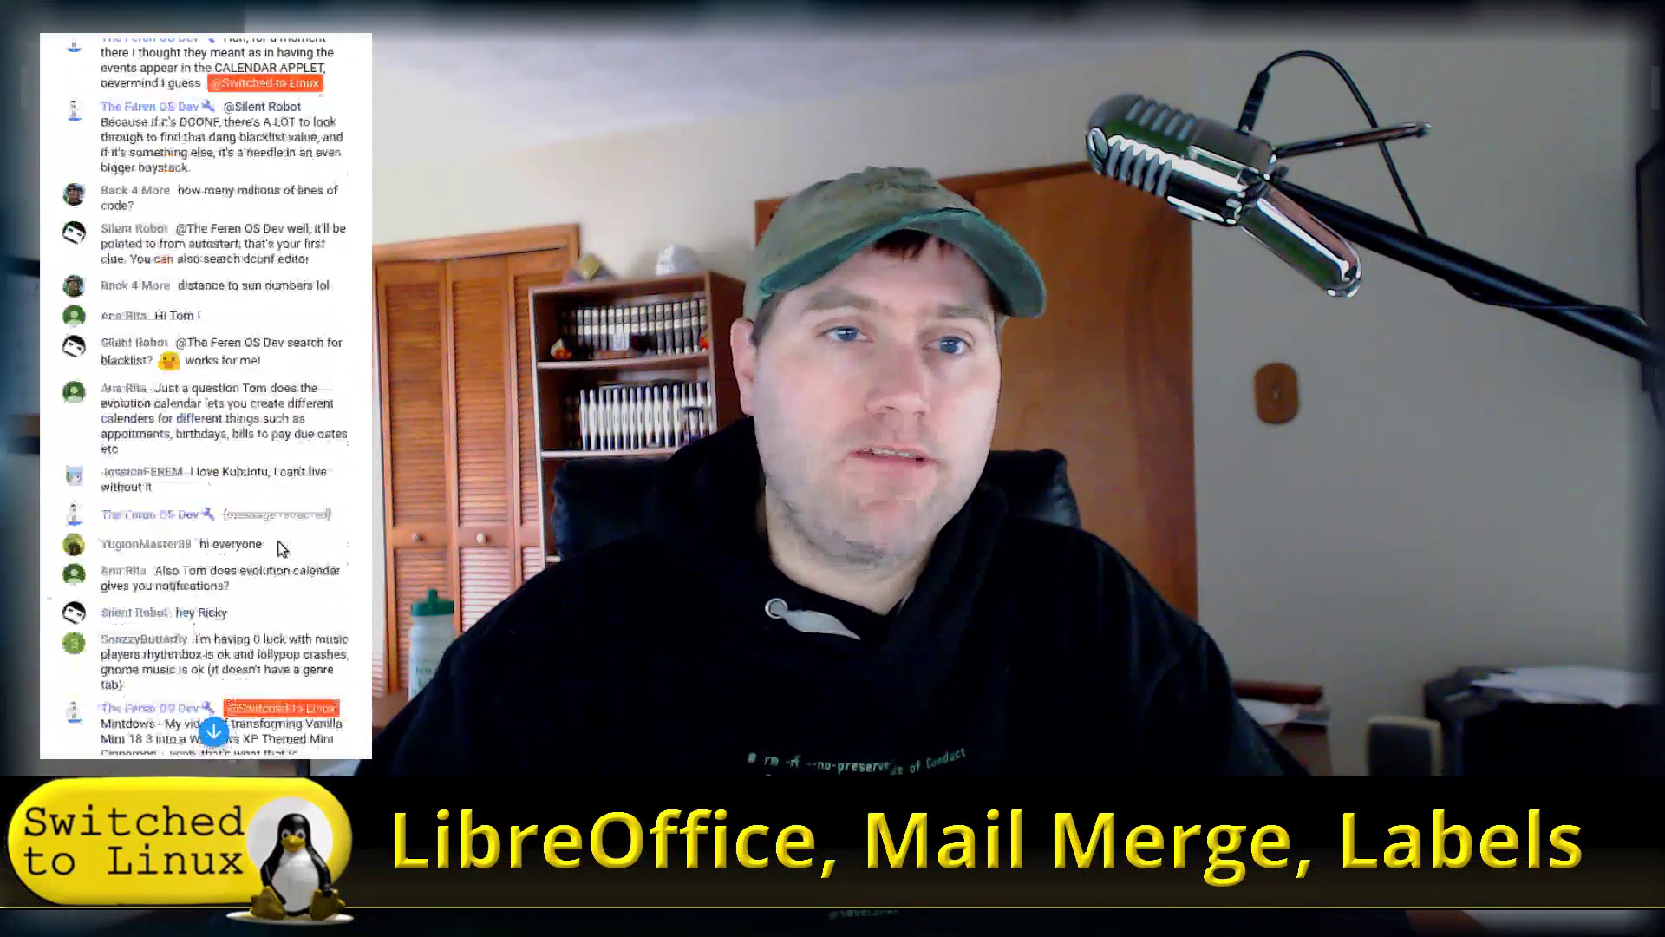
pyautogui.scroll(-10, 279, 548)
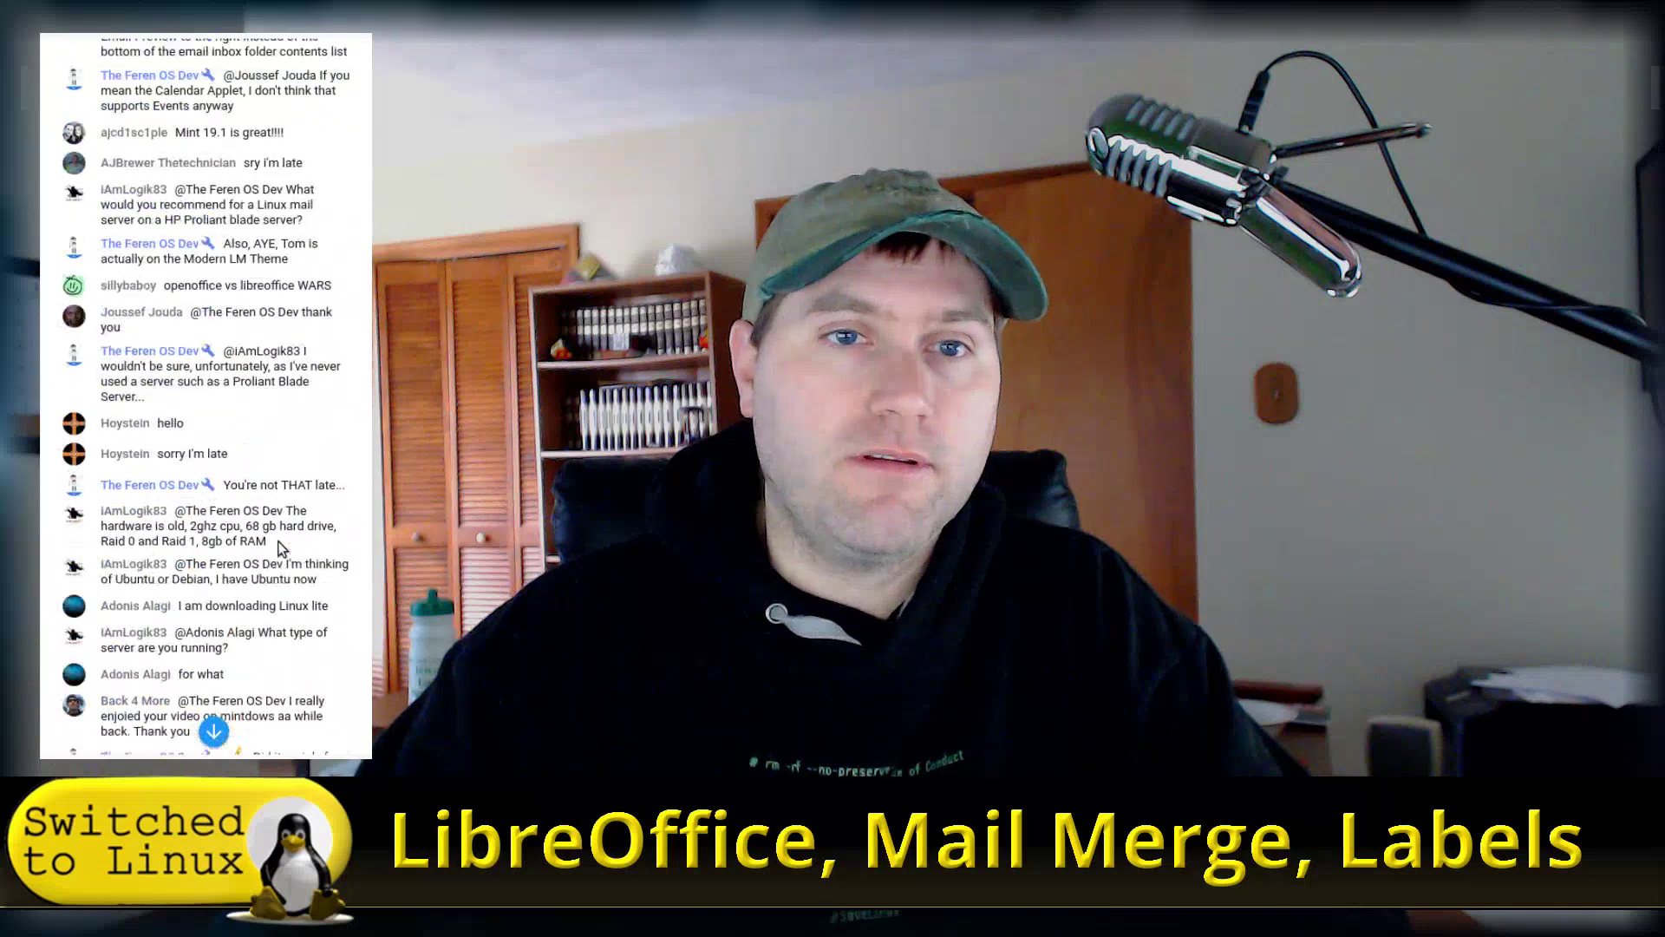
pyautogui.scroll(7, 282, 548)
pyautogui.scroll(-6, 284, 549)
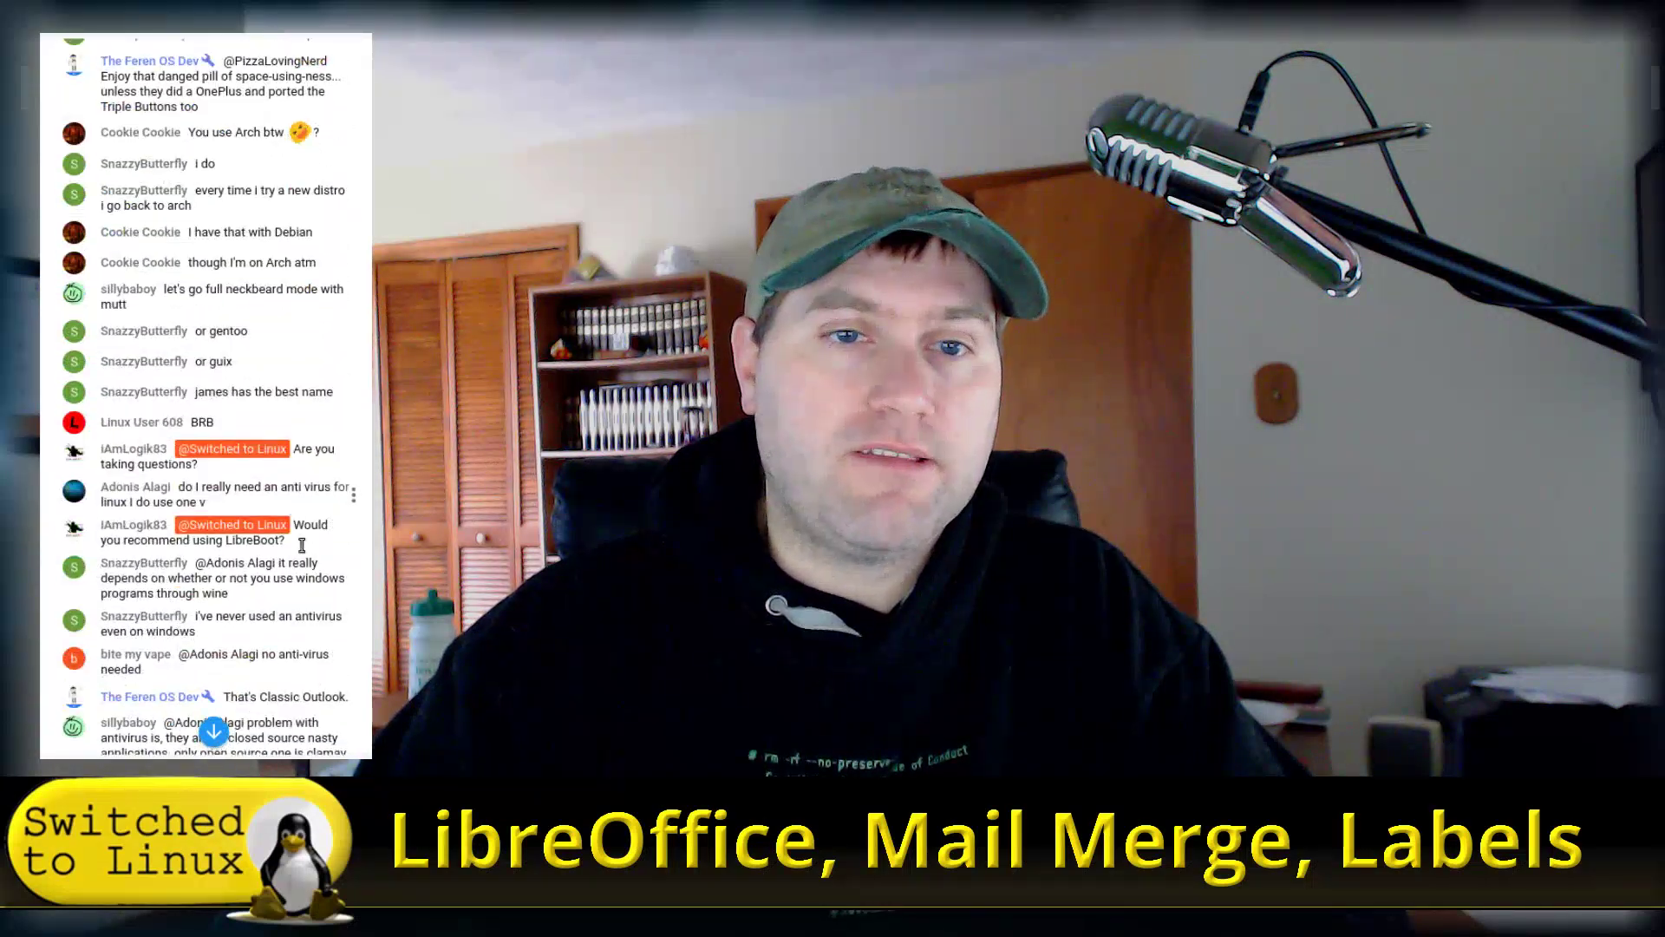
pyautogui.scroll(6, 287, 549)
pyautogui.scroll(-10, 298, 420)
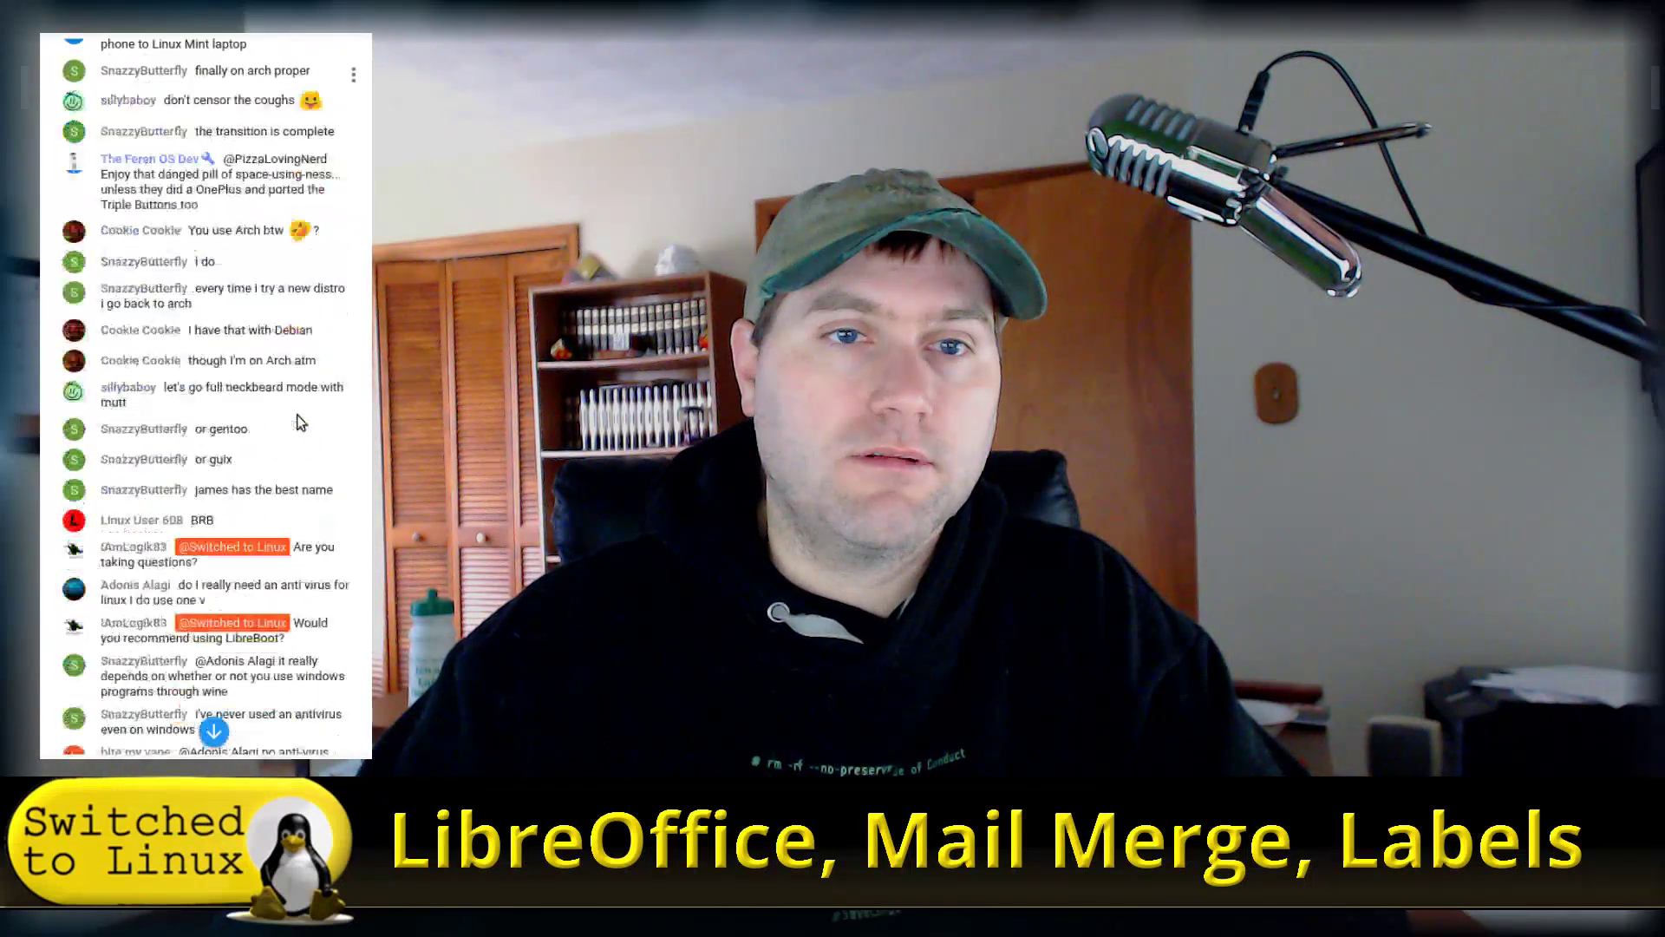
pyautogui.scroll(-12, 300, 418)
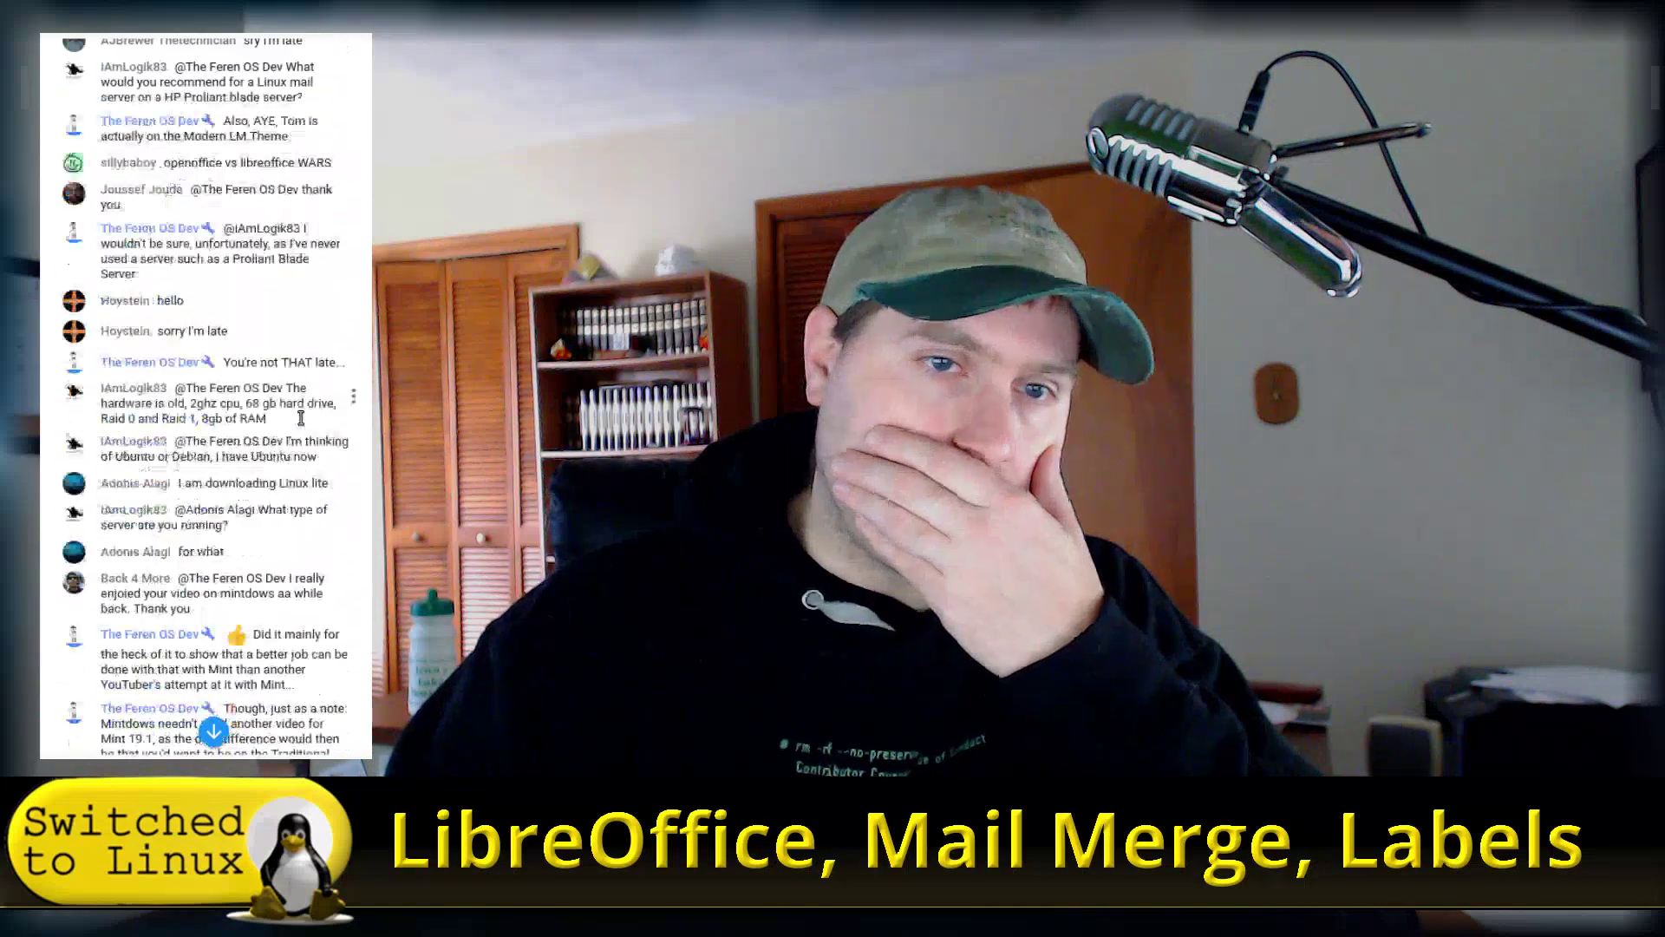
pyautogui.scroll(-4, 309, 420)
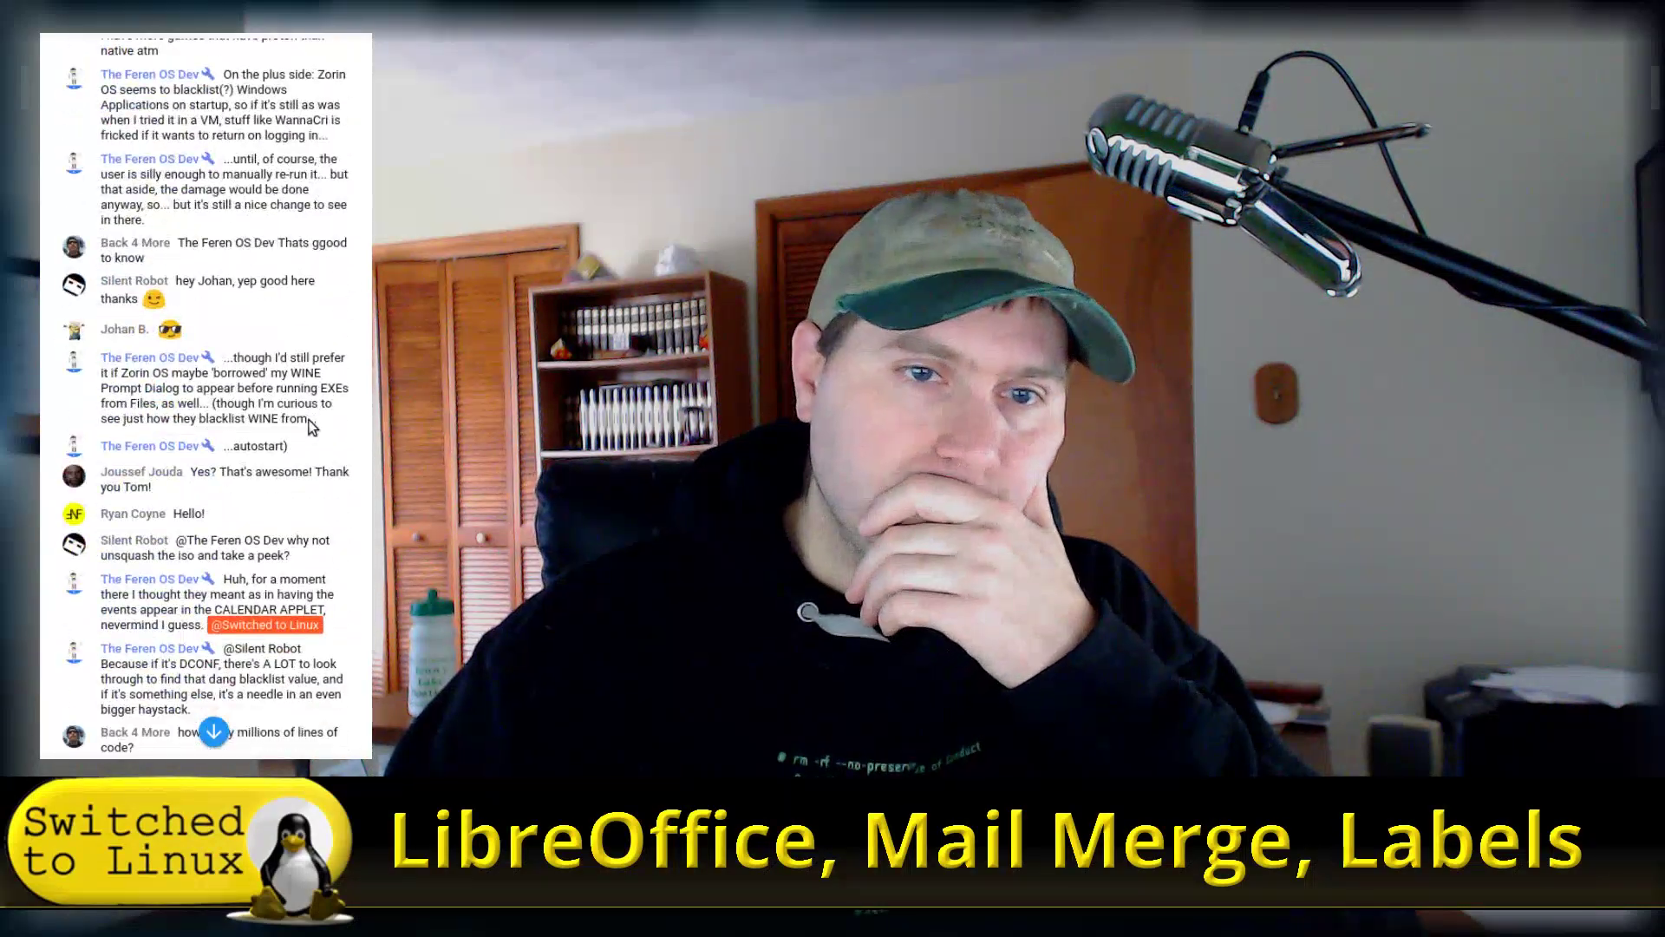
pyautogui.scroll(-5, 317, 425)
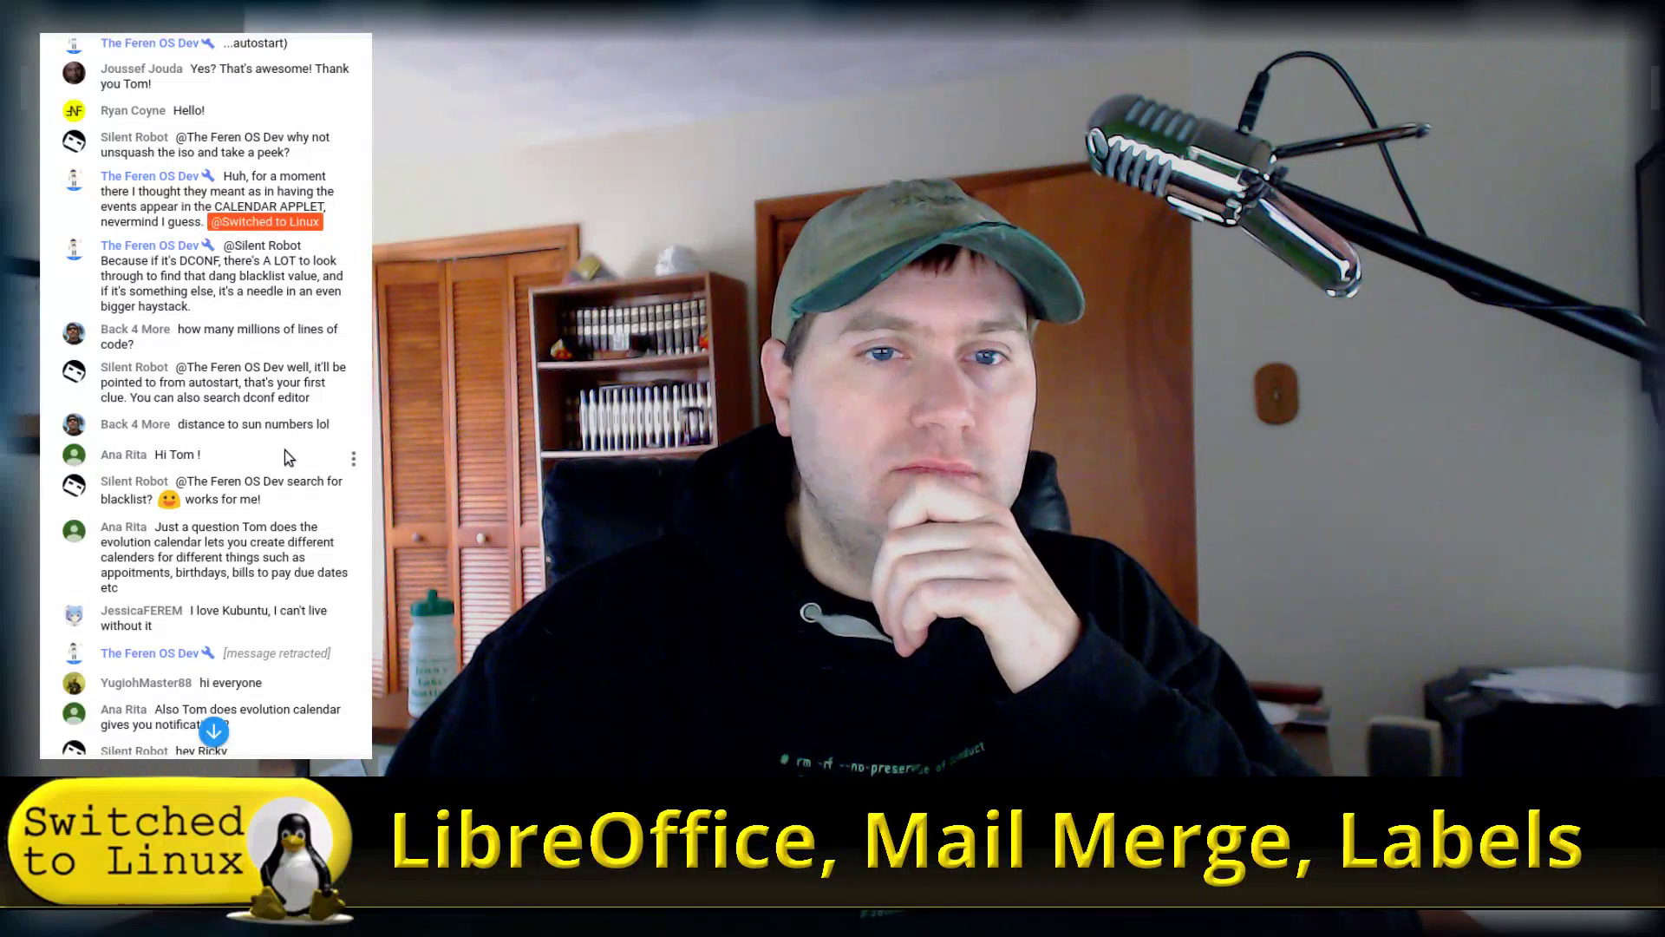
pyautogui.scroll(-1, 245, 470)
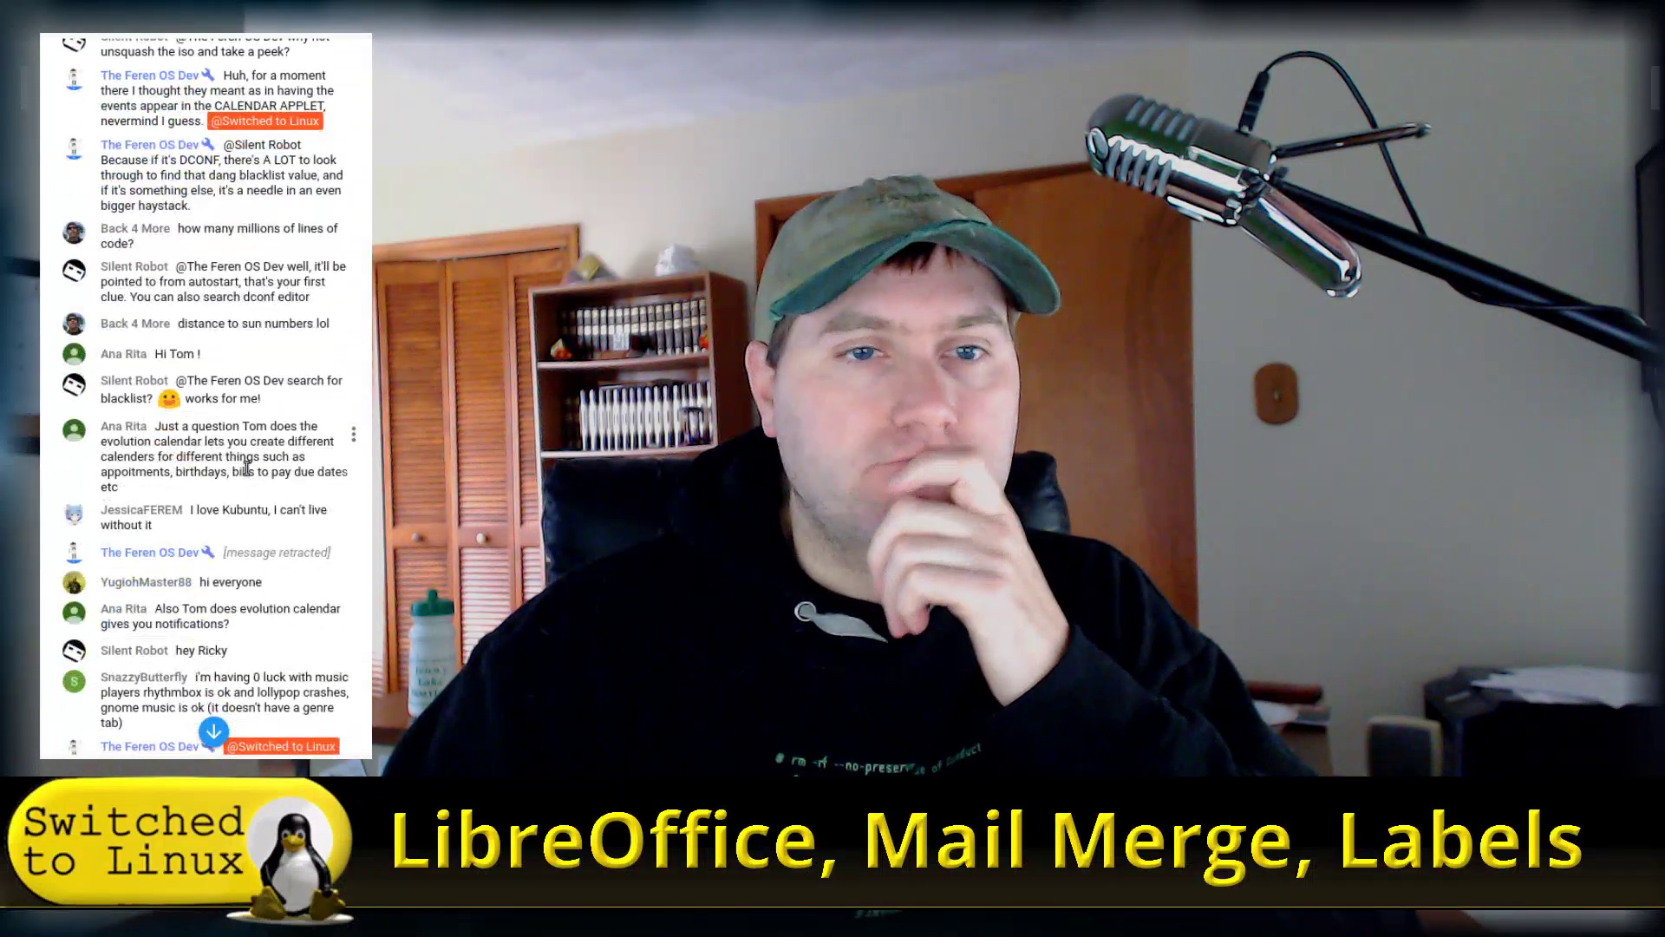